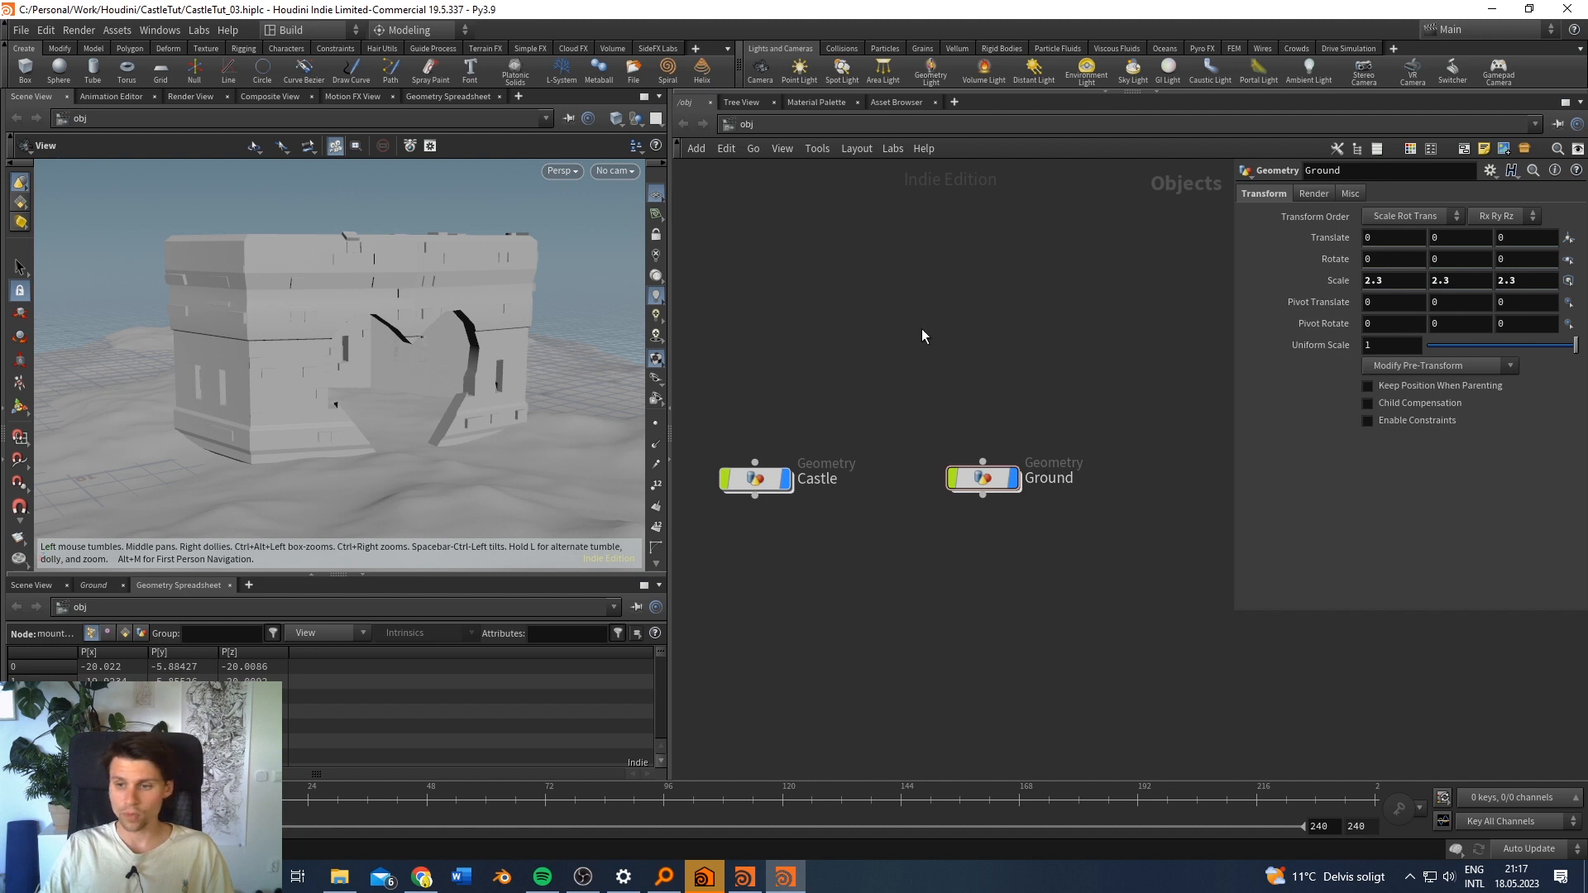
Step: Examine the castle model and its broken wall opening from several angles in the 3D view
left_click_drag(441, 279, 386, 305)
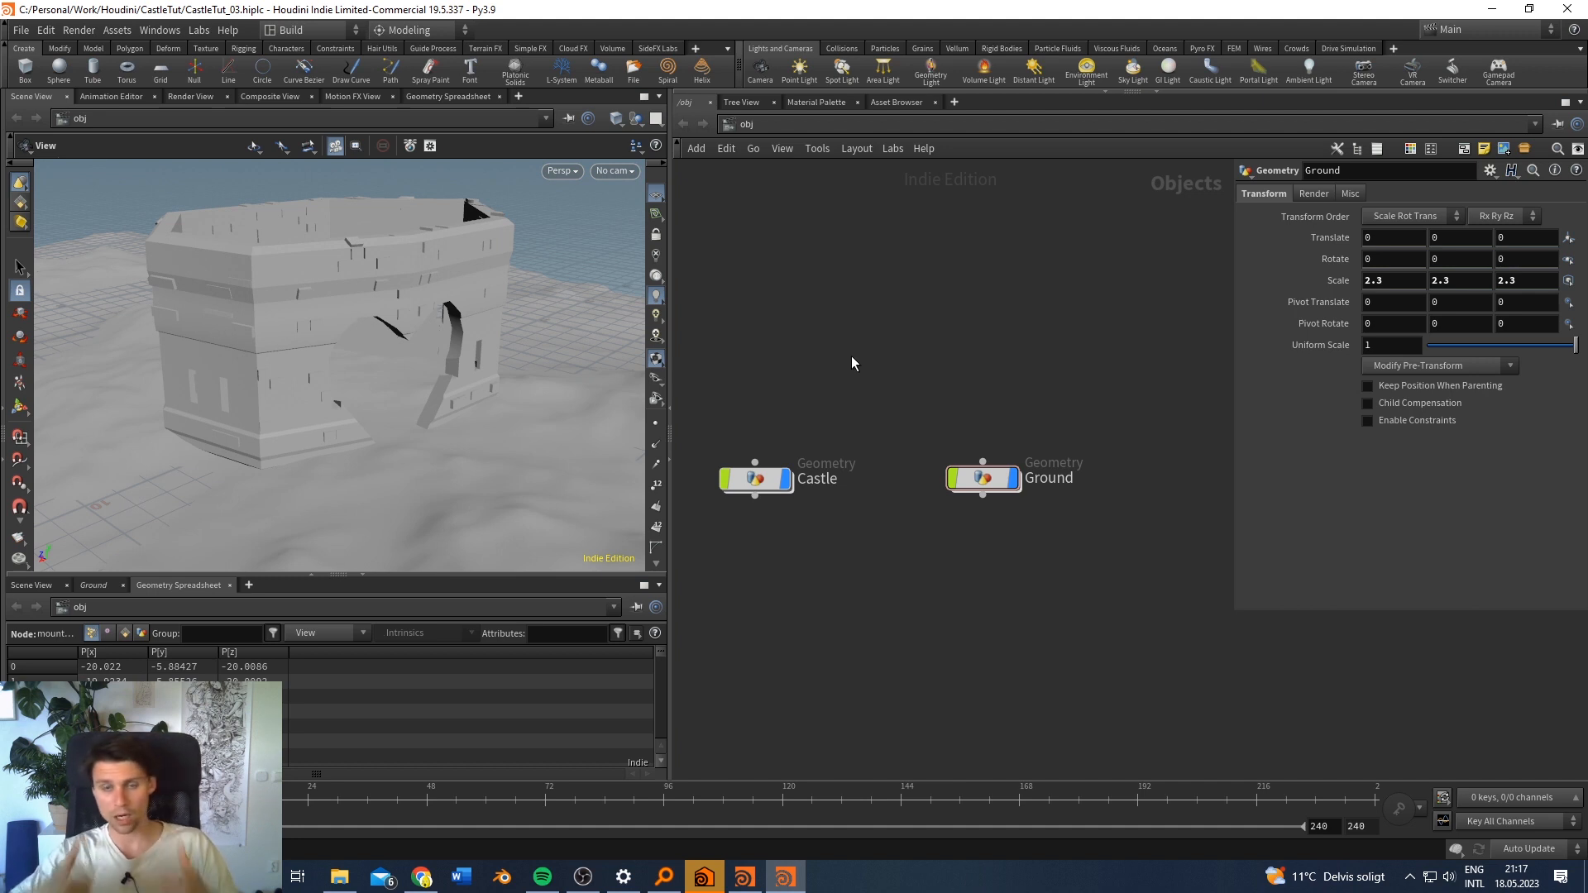
key("h")
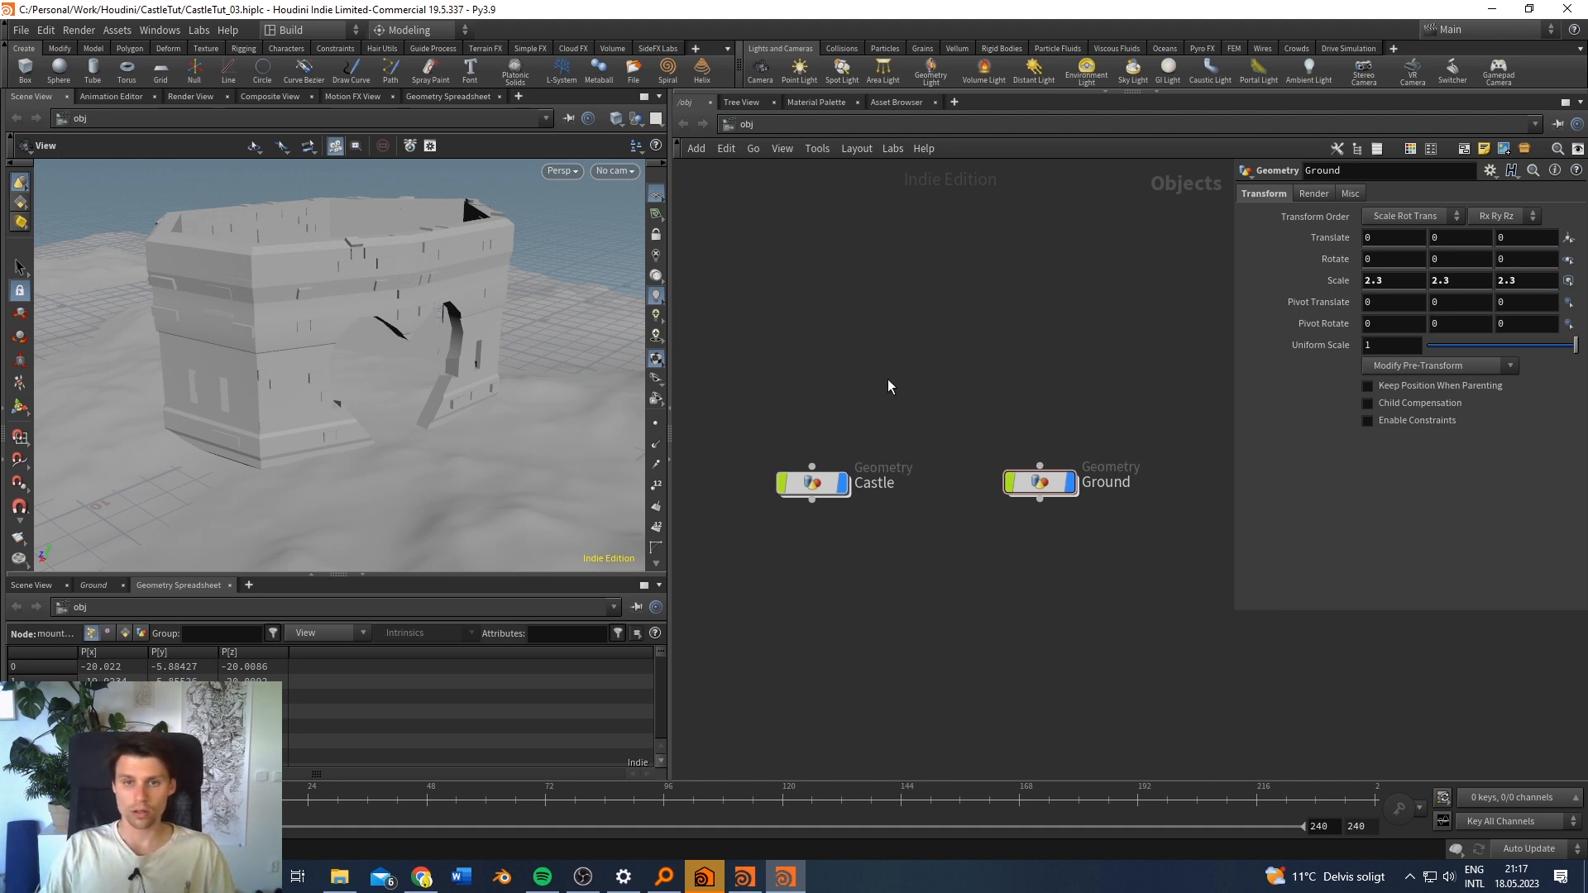
middle_click_drag(867, 382, 861, 361)
middle_click_drag(314, 326, 379, 355)
left_click_drag(378, 355, 358, 330)
left_click(584, 880)
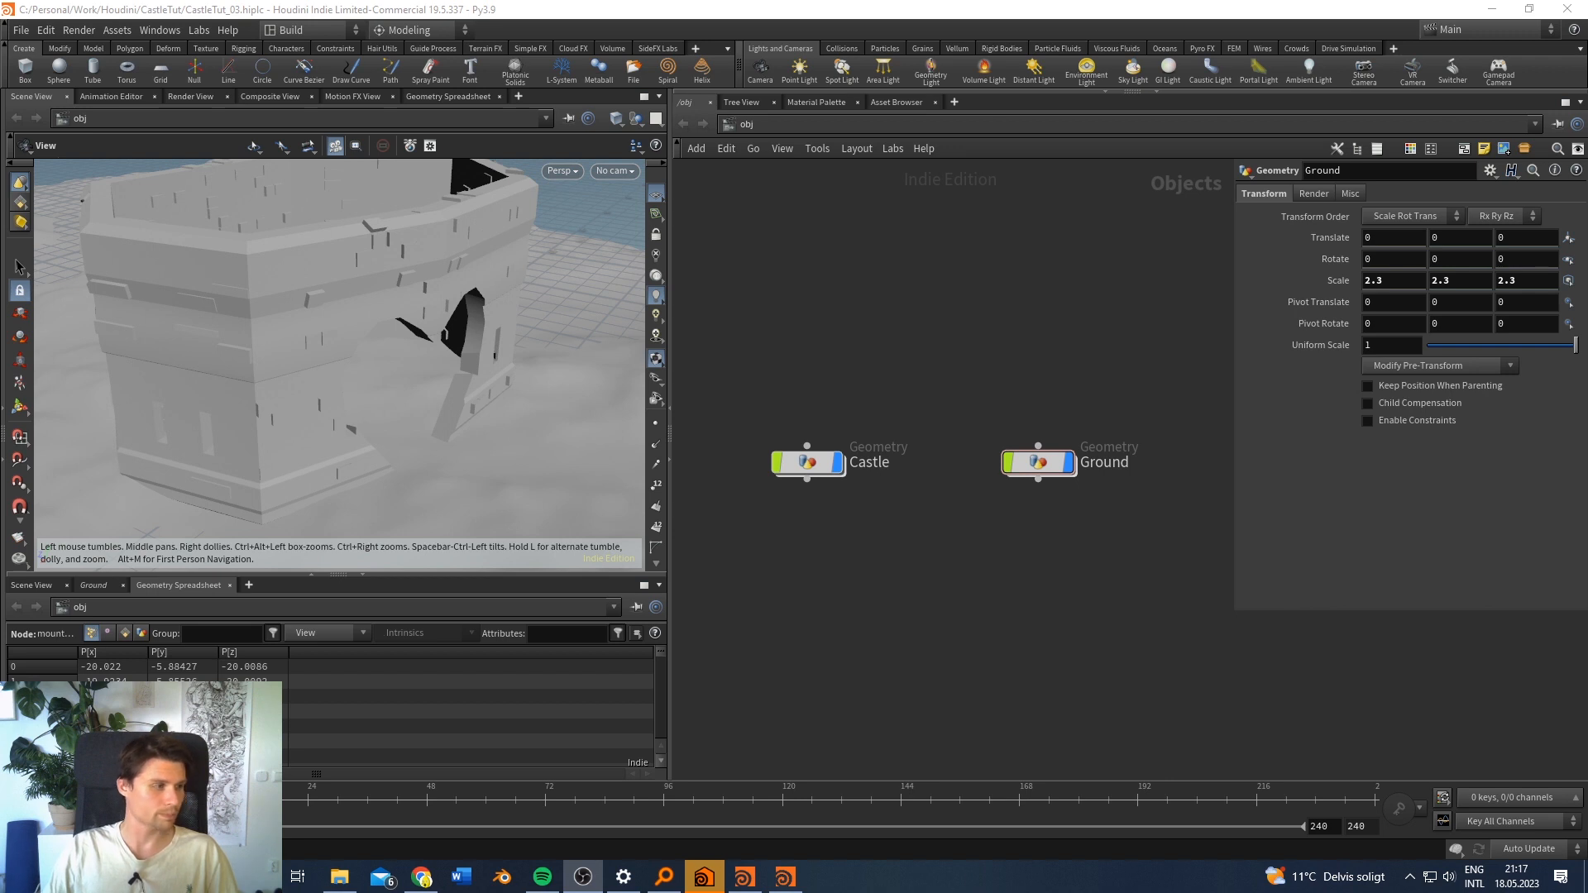
left_click_drag(1079, 345, 993, 529)
left_click(980, 400)
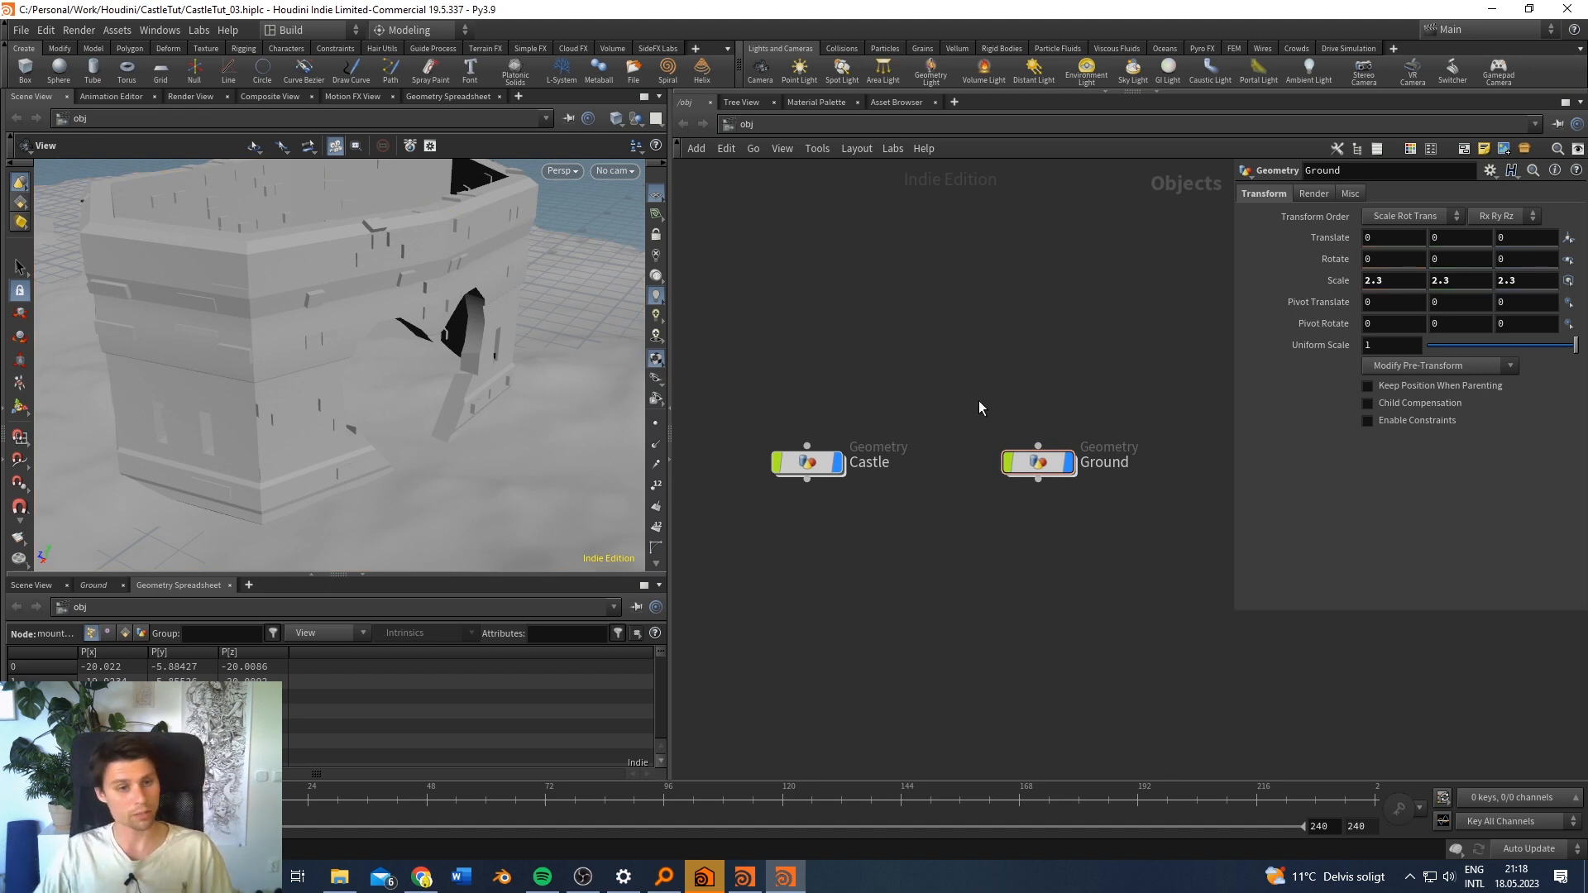
left_click_drag(1043, 407, 1030, 564)
left_click_drag(1057, 369, 1024, 563)
left_click(946, 337)
mouse_move(1028, 325)
middle_mouse_down()
mouse_move(1060, 362)
mouse_move(1017, 314)
middle_mouse_up()
left_click_drag(511, 289, 436, 266)
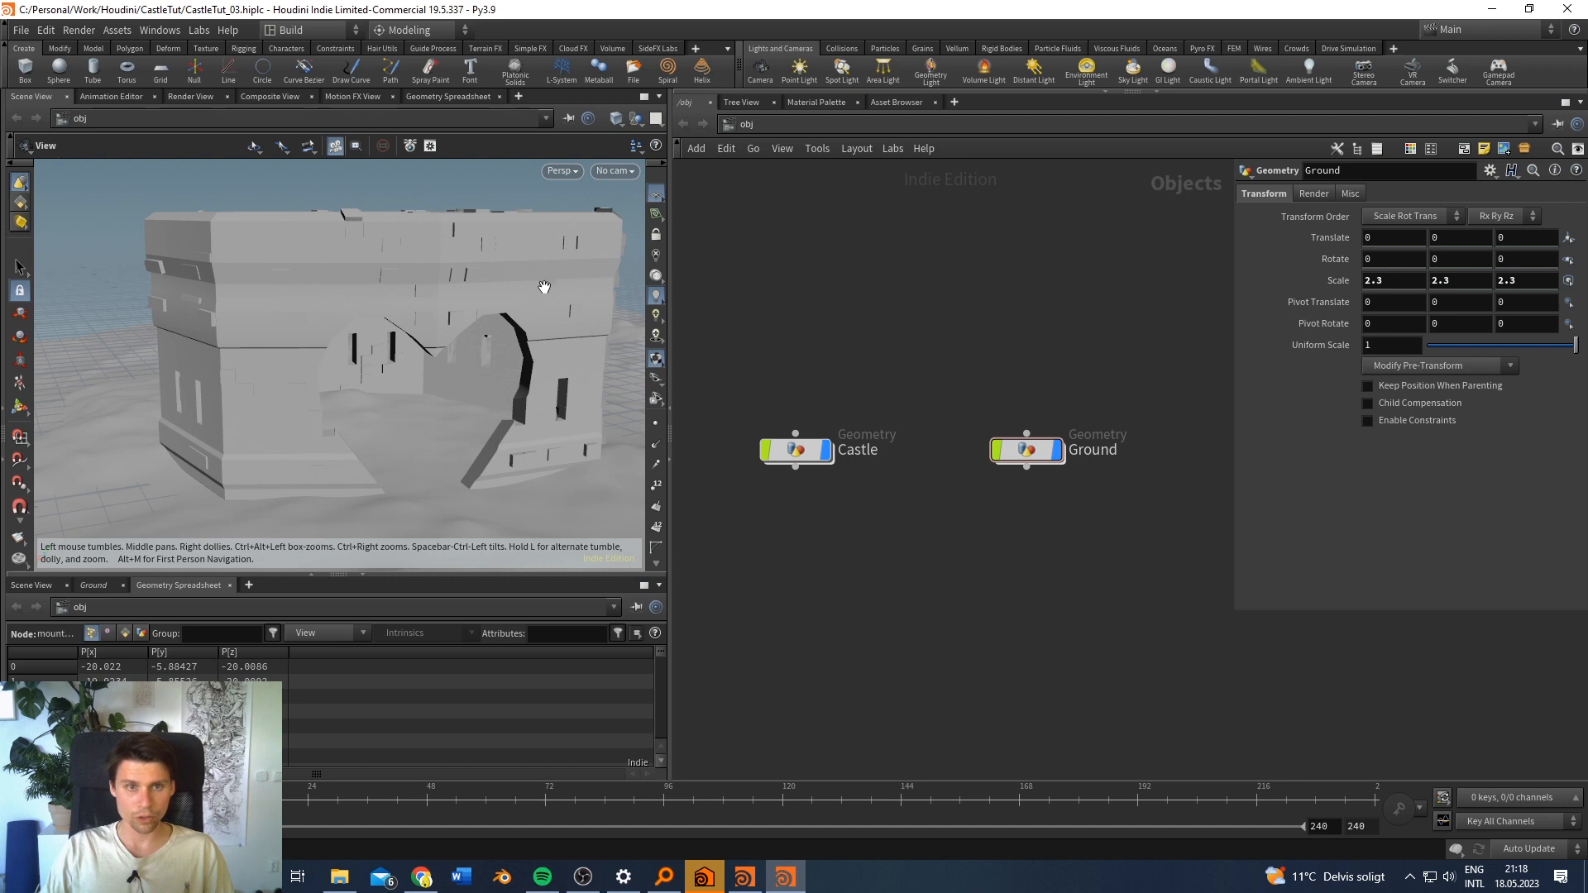
left_click_drag(467, 291, 440, 300)
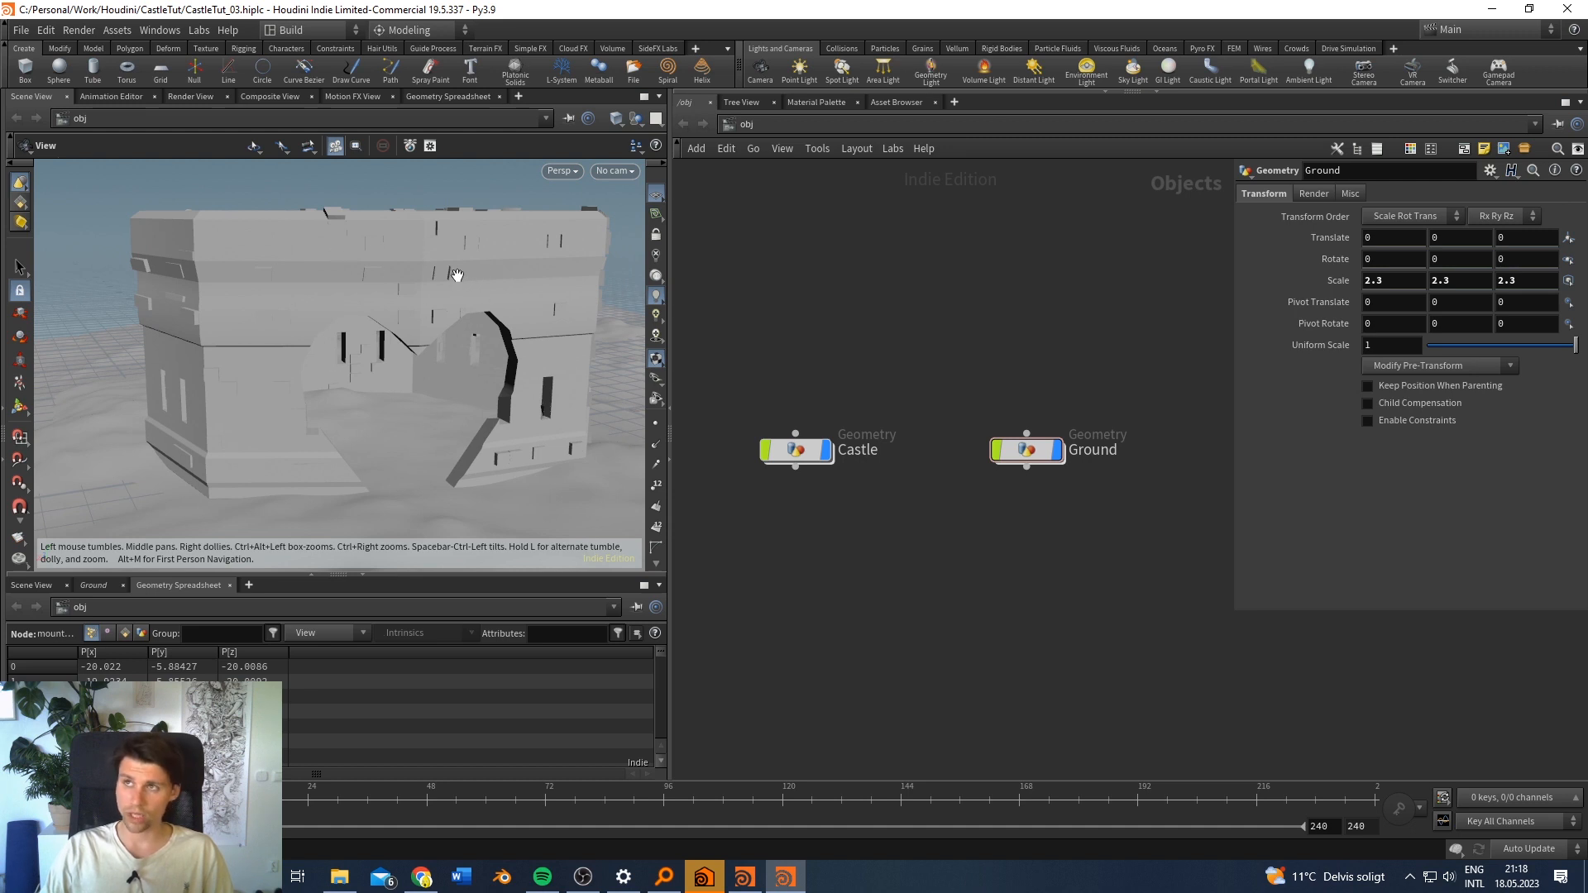
left_click_drag(454, 270, 436, 256)
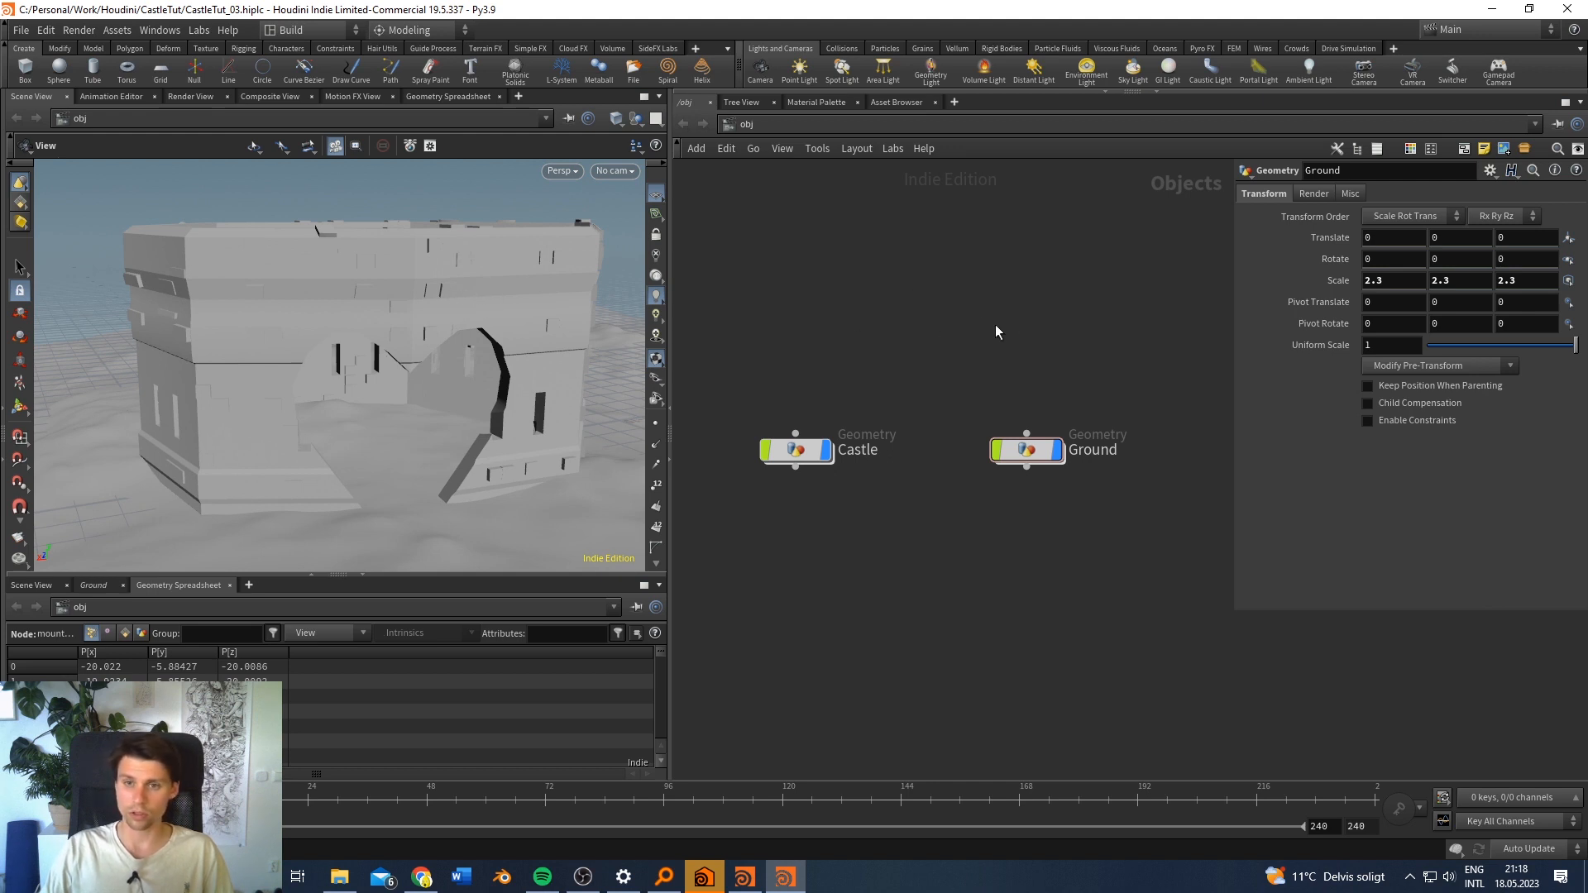
left_click_drag(424, 300, 389, 325)
left_click_drag(286, 351, 471, 312)
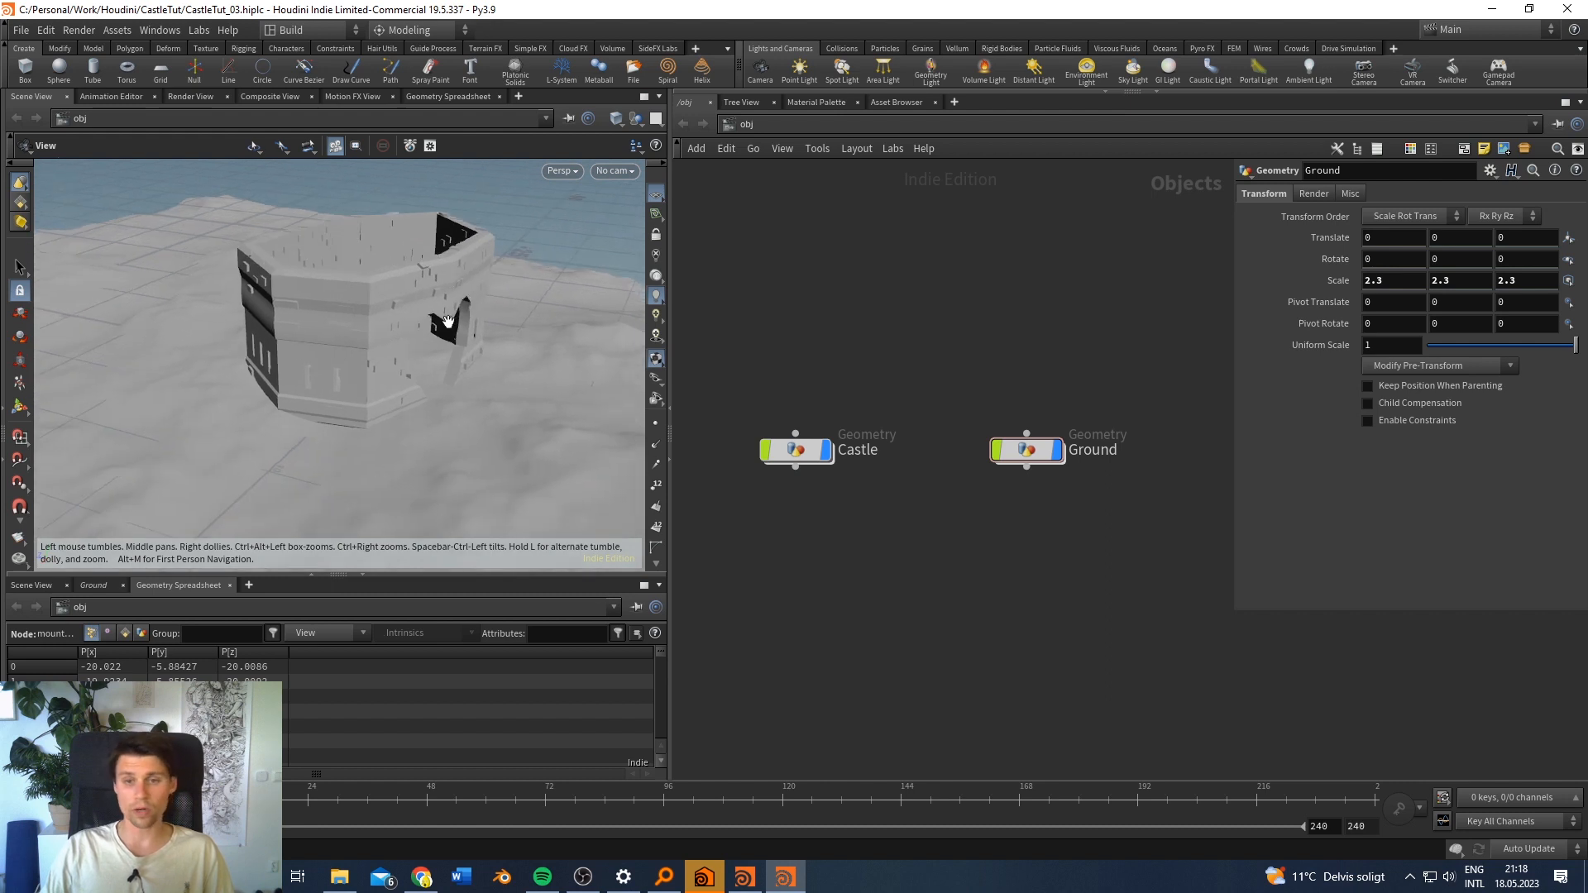
left_click_drag(448, 321, 399, 320)
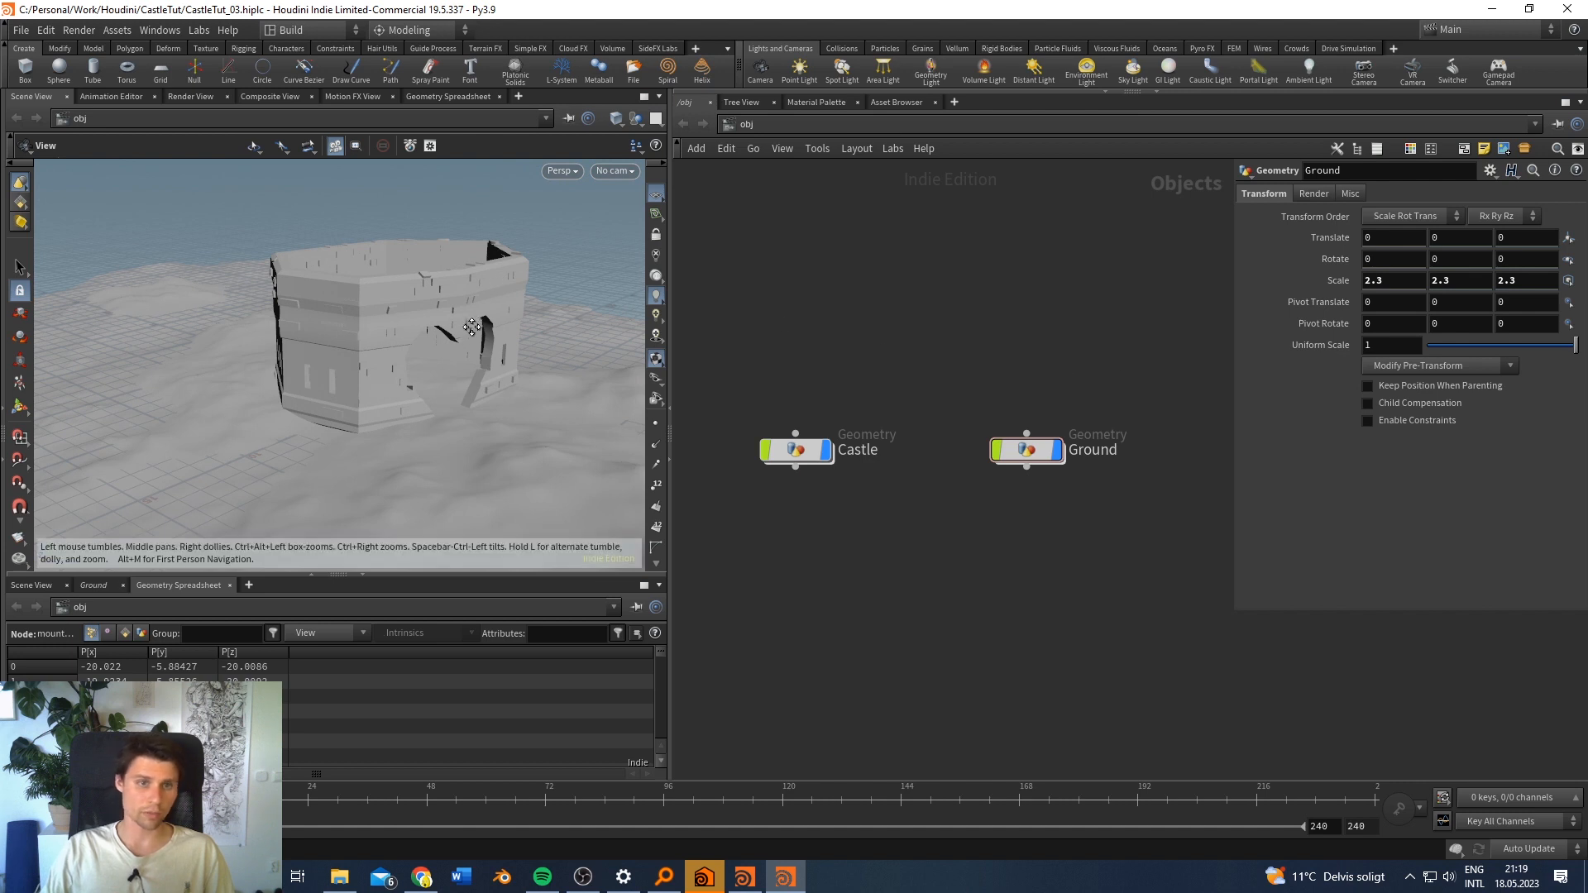
scroll(445, 336, "up", 3)
left_click_drag(420, 328, 255, 288)
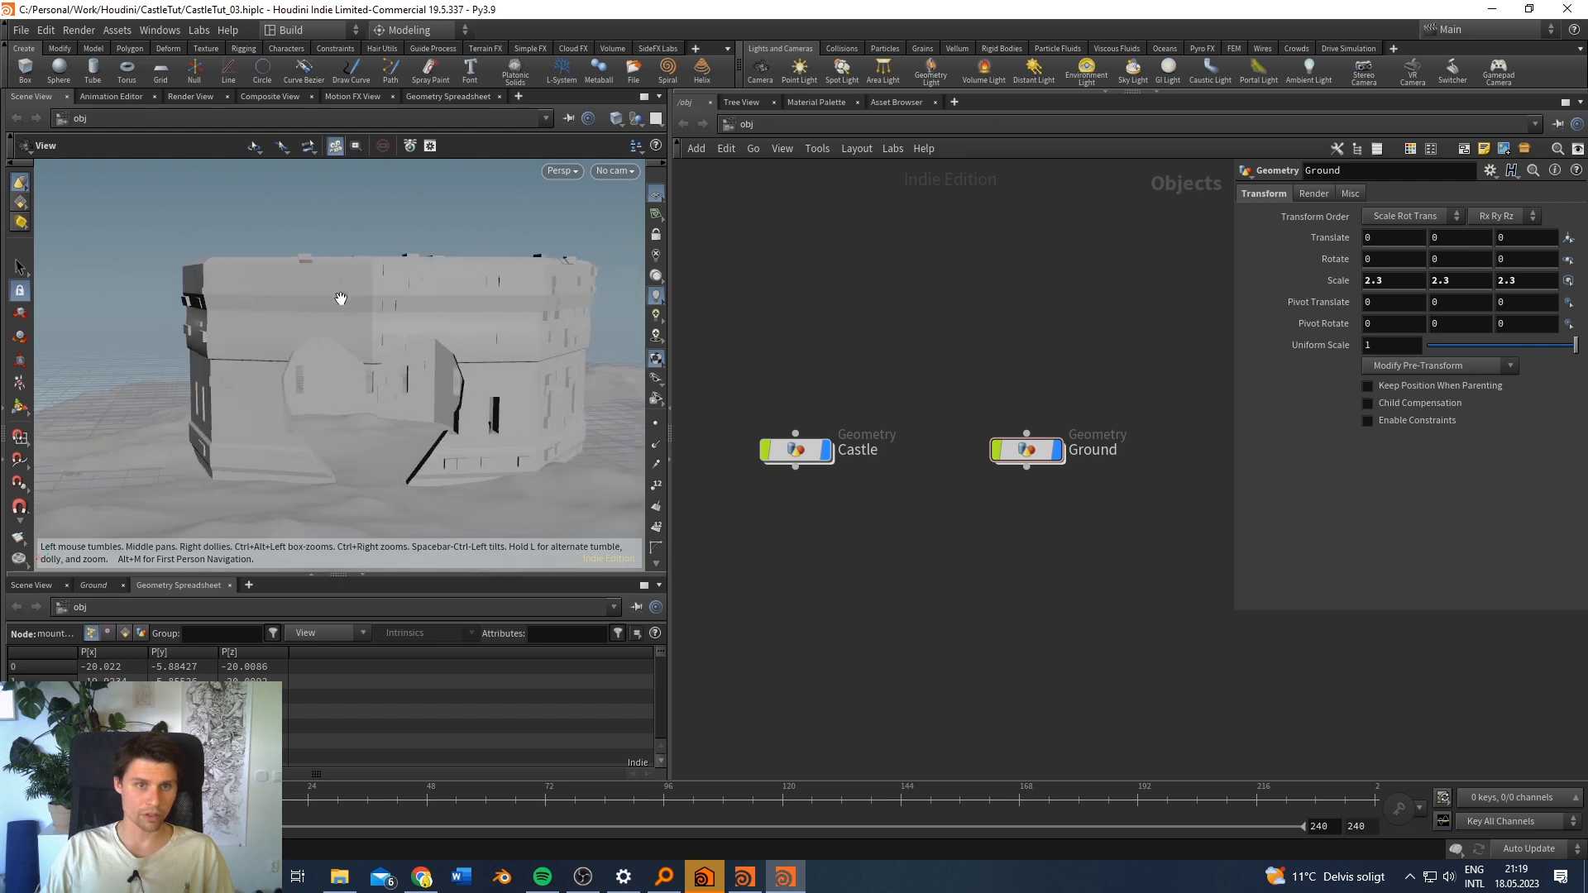
Step: Switch to PureRef and examine the castle reference photo from the tower battlements to the stepped wall and gate below
key("super")
type("pur")
key("Return")
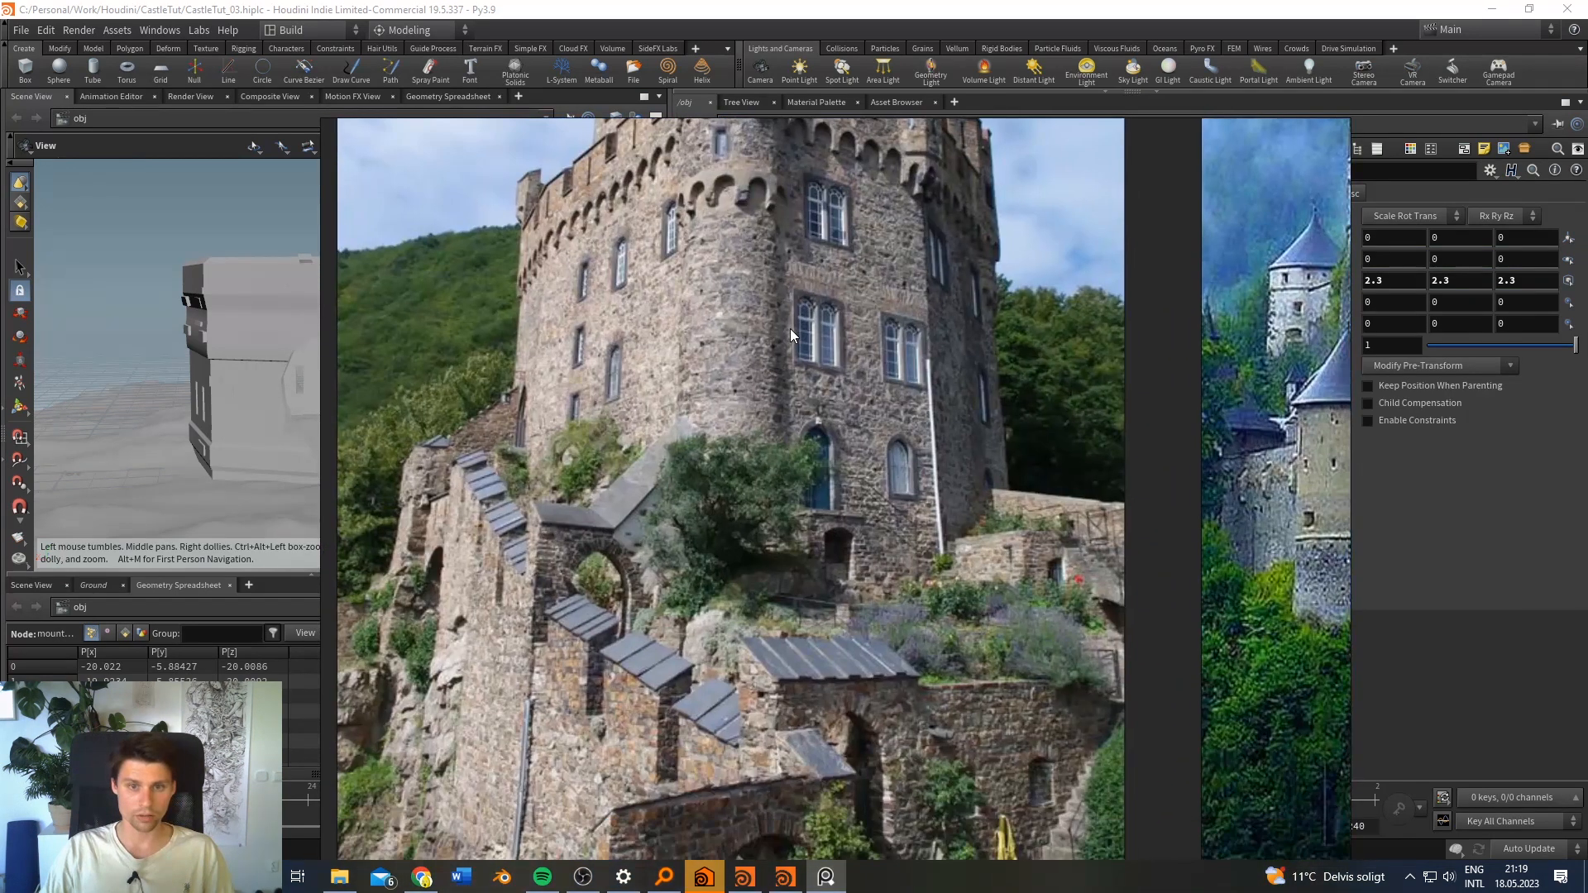
middle_click_drag(790, 329, 880, 346)
middle_click_drag(883, 491, 924, 466)
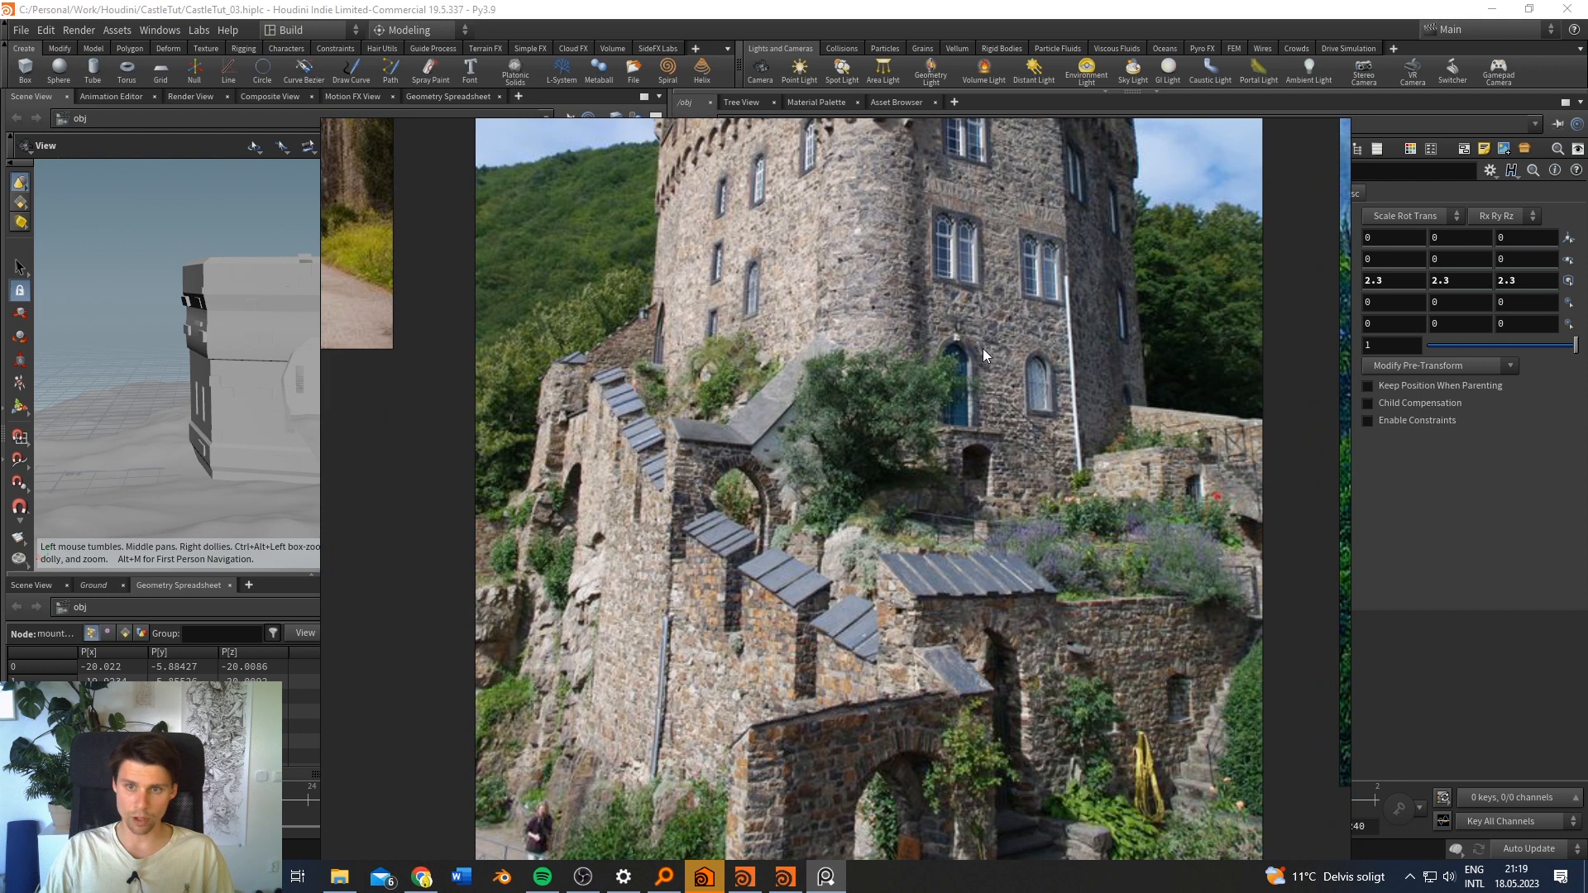
mouse_move(970, 215)
middle_mouse_down()
mouse_move(1046, 434)
mouse_move(1014, 516)
middle_mouse_up()
mouse_move(1009, 291)
middle_mouse_down()
mouse_move(1010, 407)
mouse_move(996, 237)
mouse_move(981, 450)
middle_mouse_up()
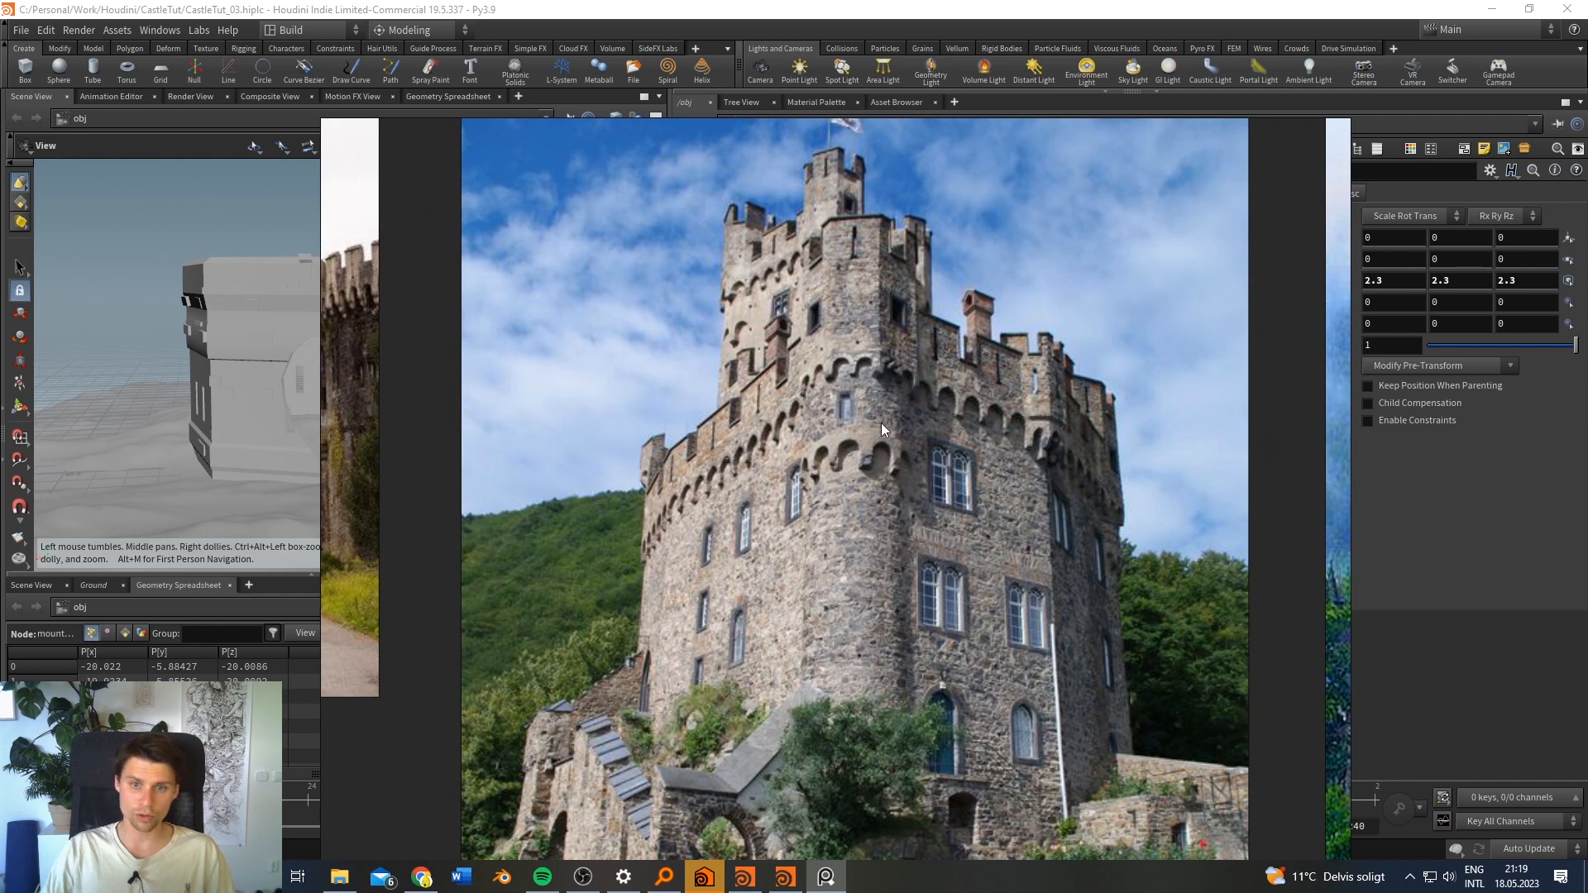
middle_click_drag(881, 423, 862, 344)
mouse_move(847, 570)
middle_mouse_down()
mouse_move(830, 443)
mouse_move(813, 503)
middle_mouse_up()
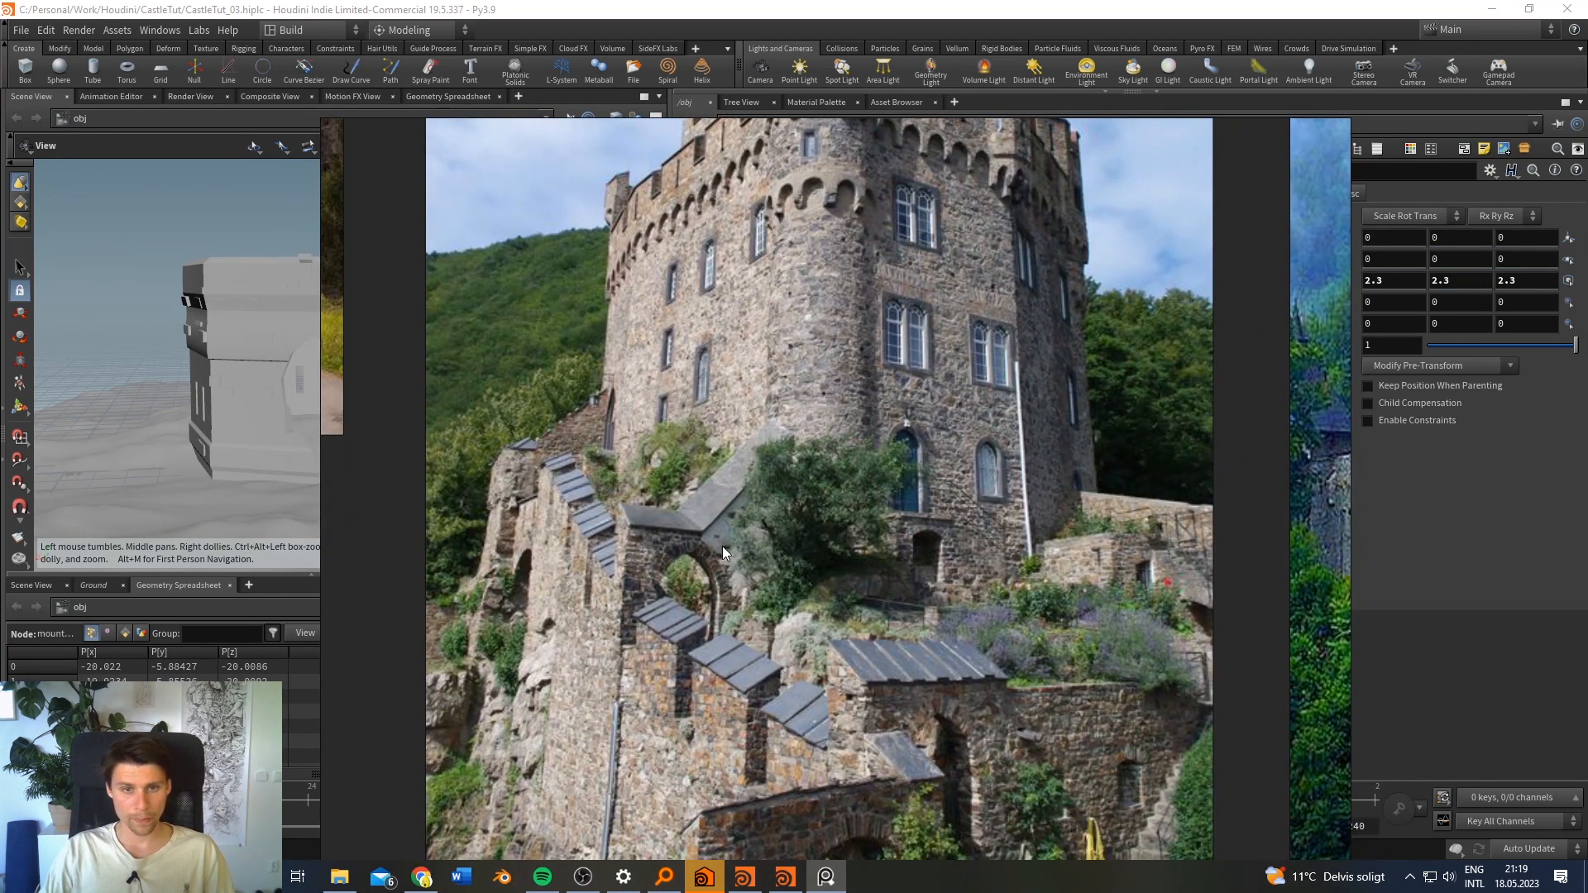
middle_click_drag(875, 593, 902, 404)
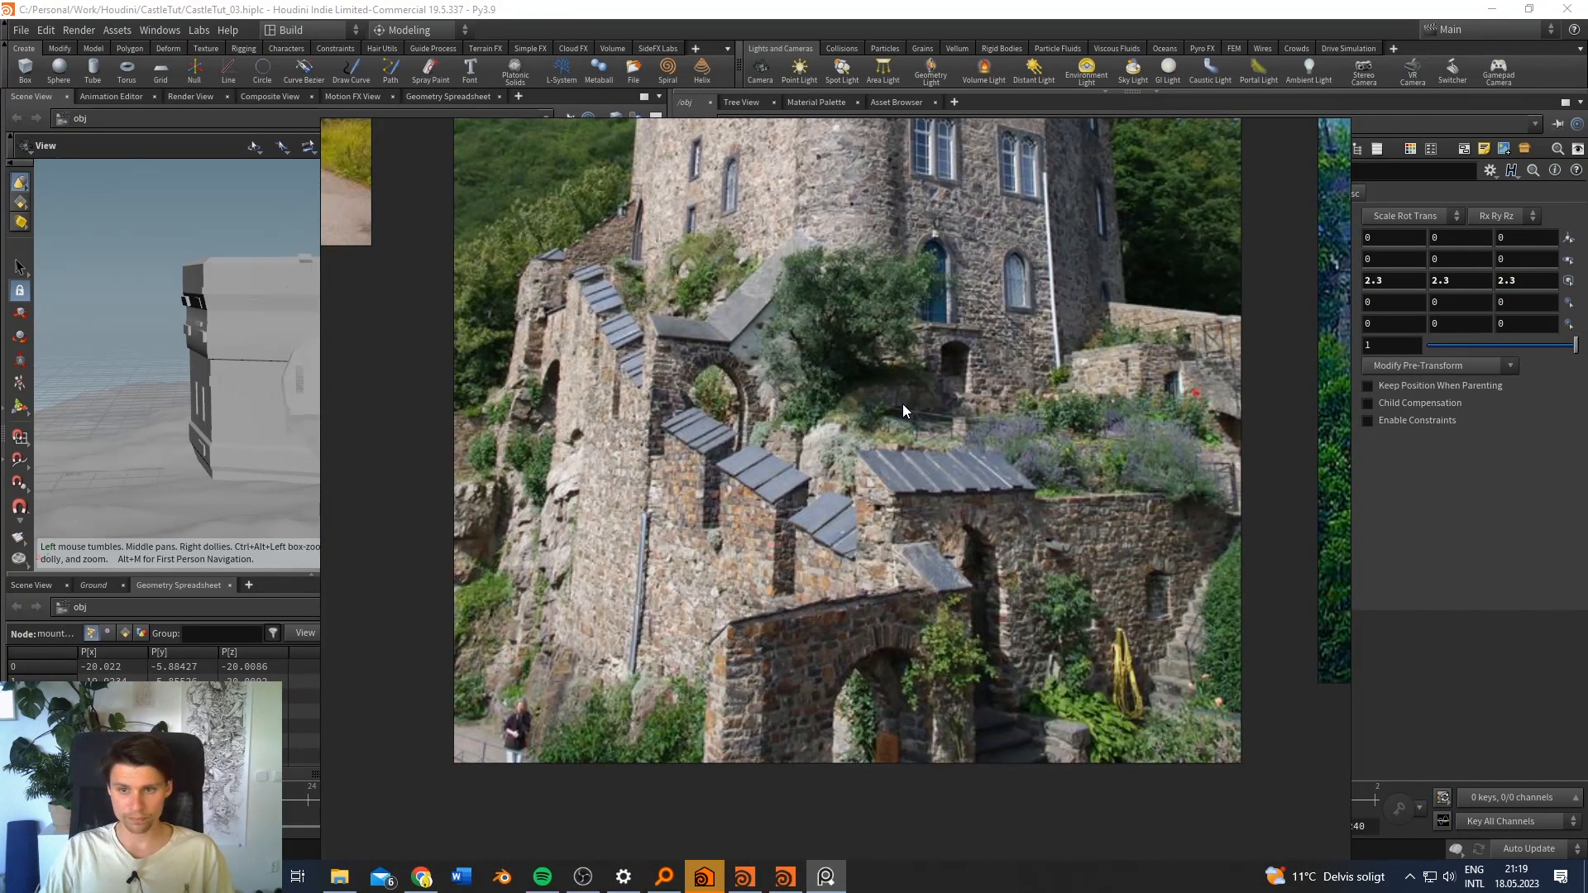
Step: Switch back to Houdini and look over the castle model and the Castle and Ground object nodes
left_click_drag(269, 335, 403, 345)
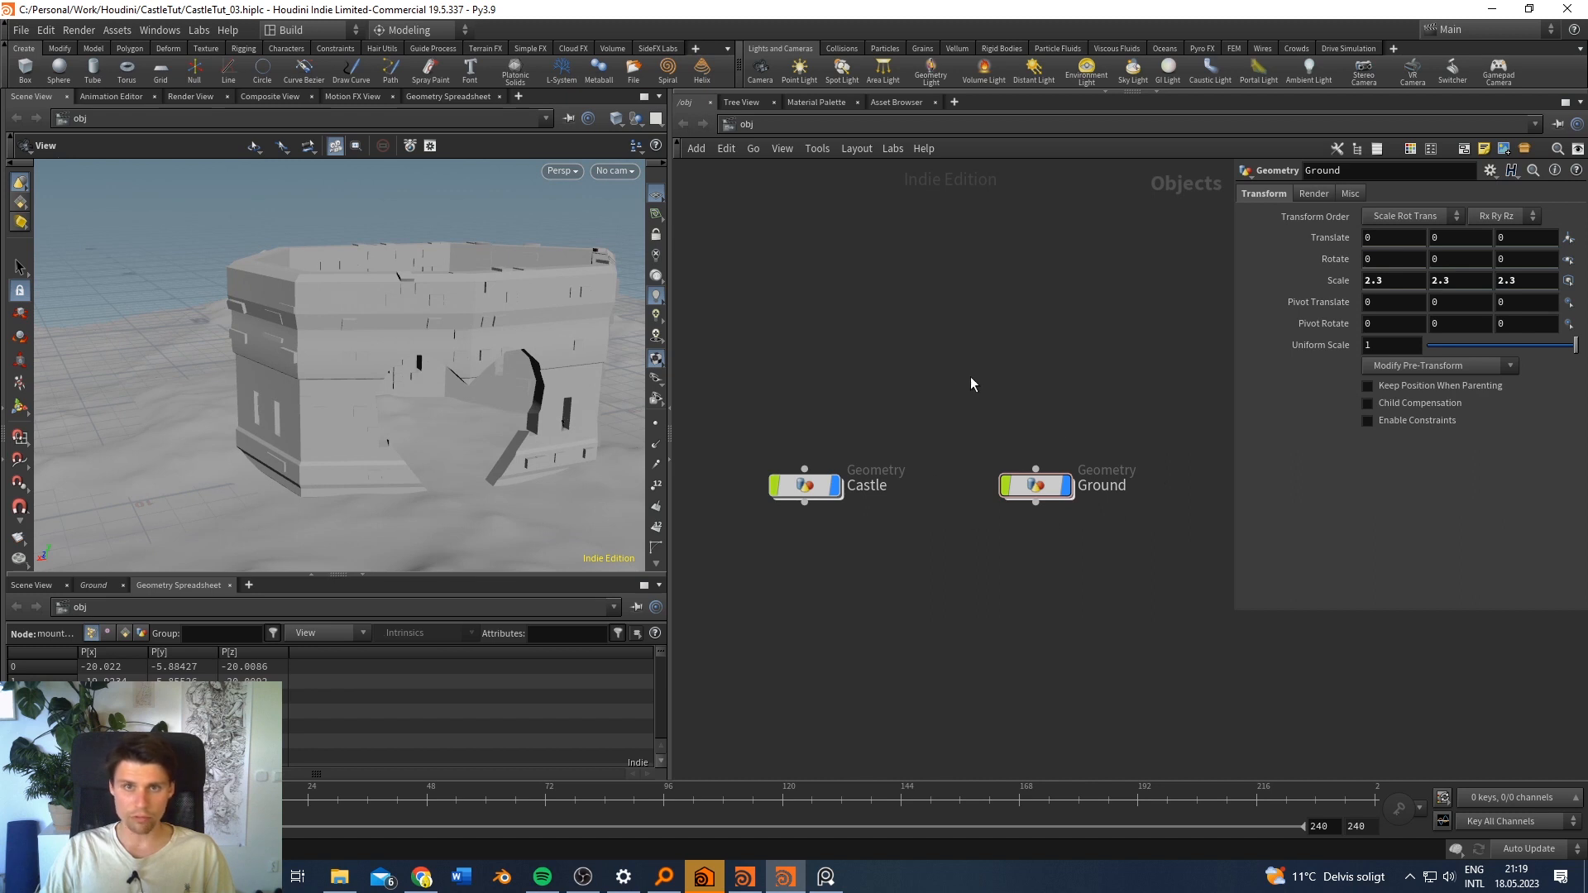
left_click_drag(326, 332, 360, 305)
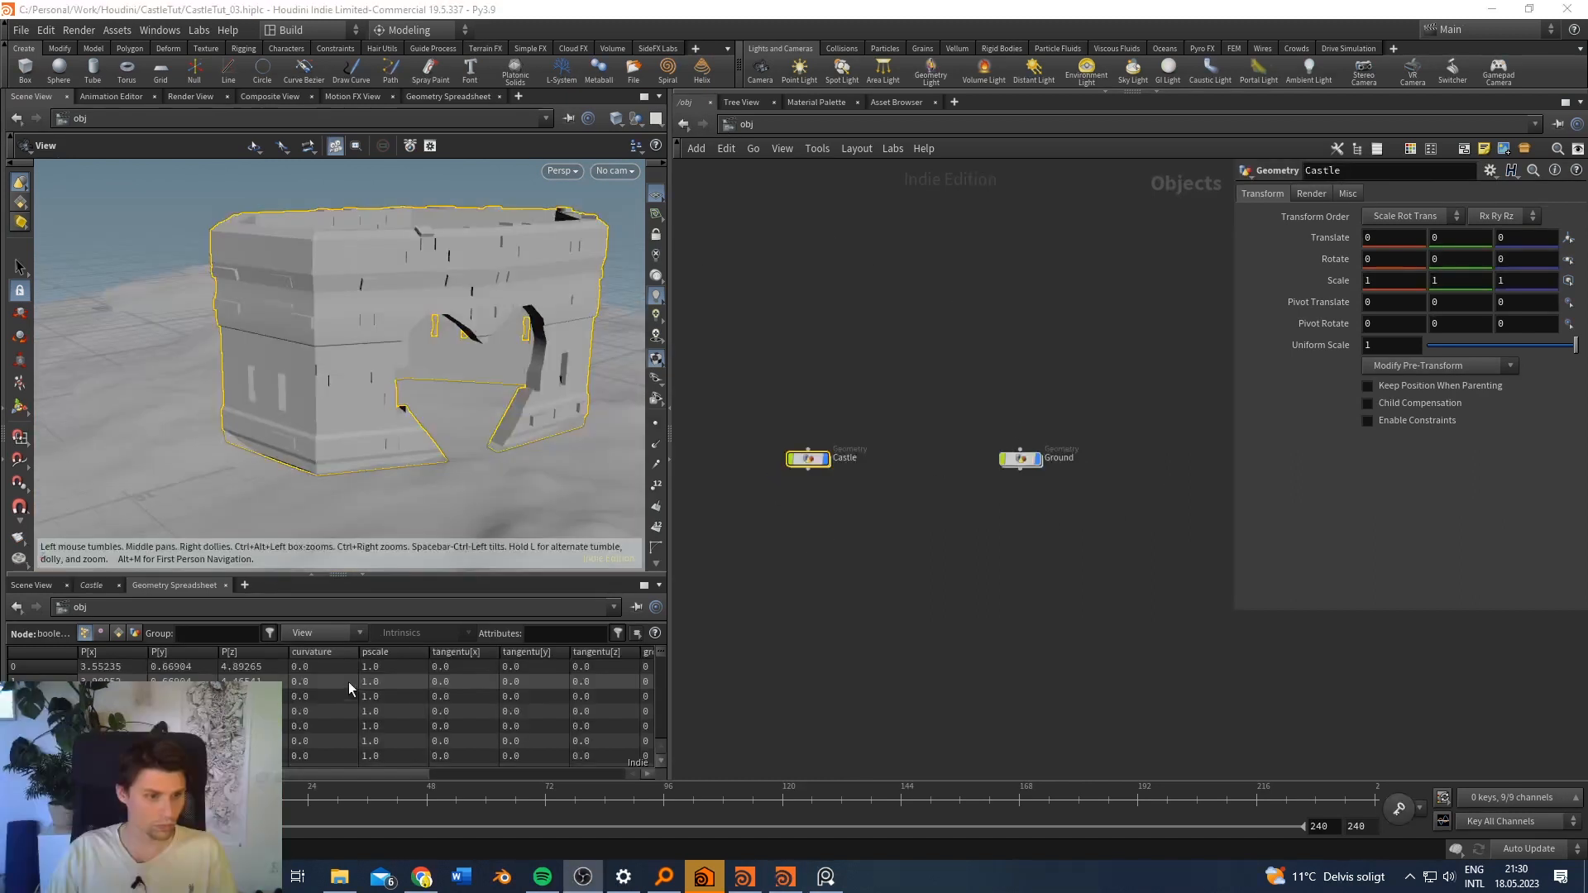
scroll(833, 504, "up", 2)
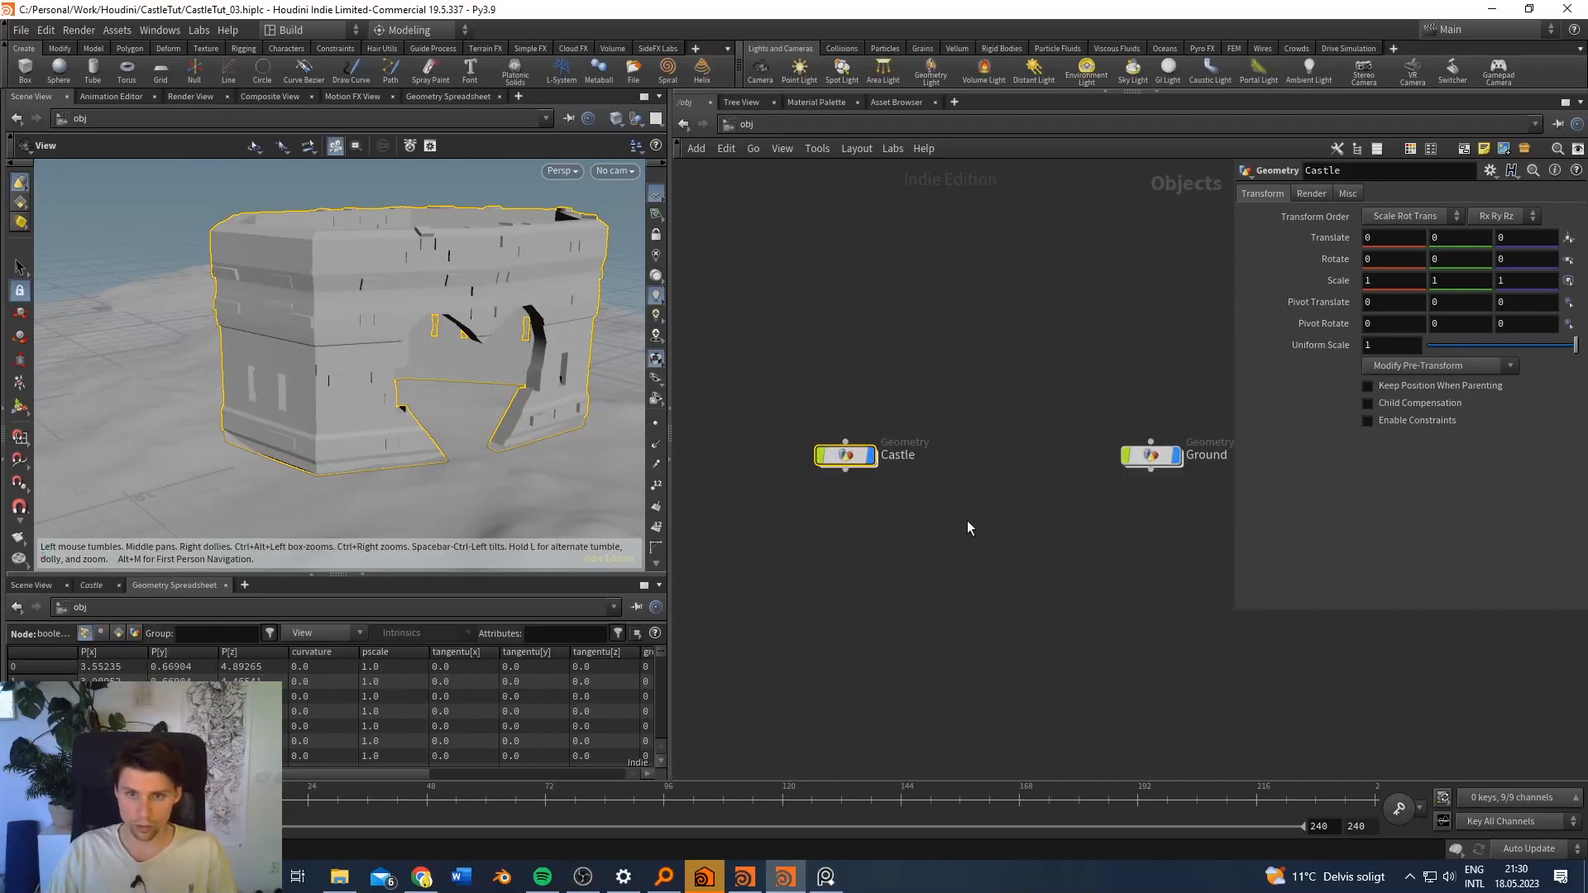
scroll(966, 520, "down", 2)
middle_click_drag(966, 521, 926, 518)
mouse_move(830, 471)
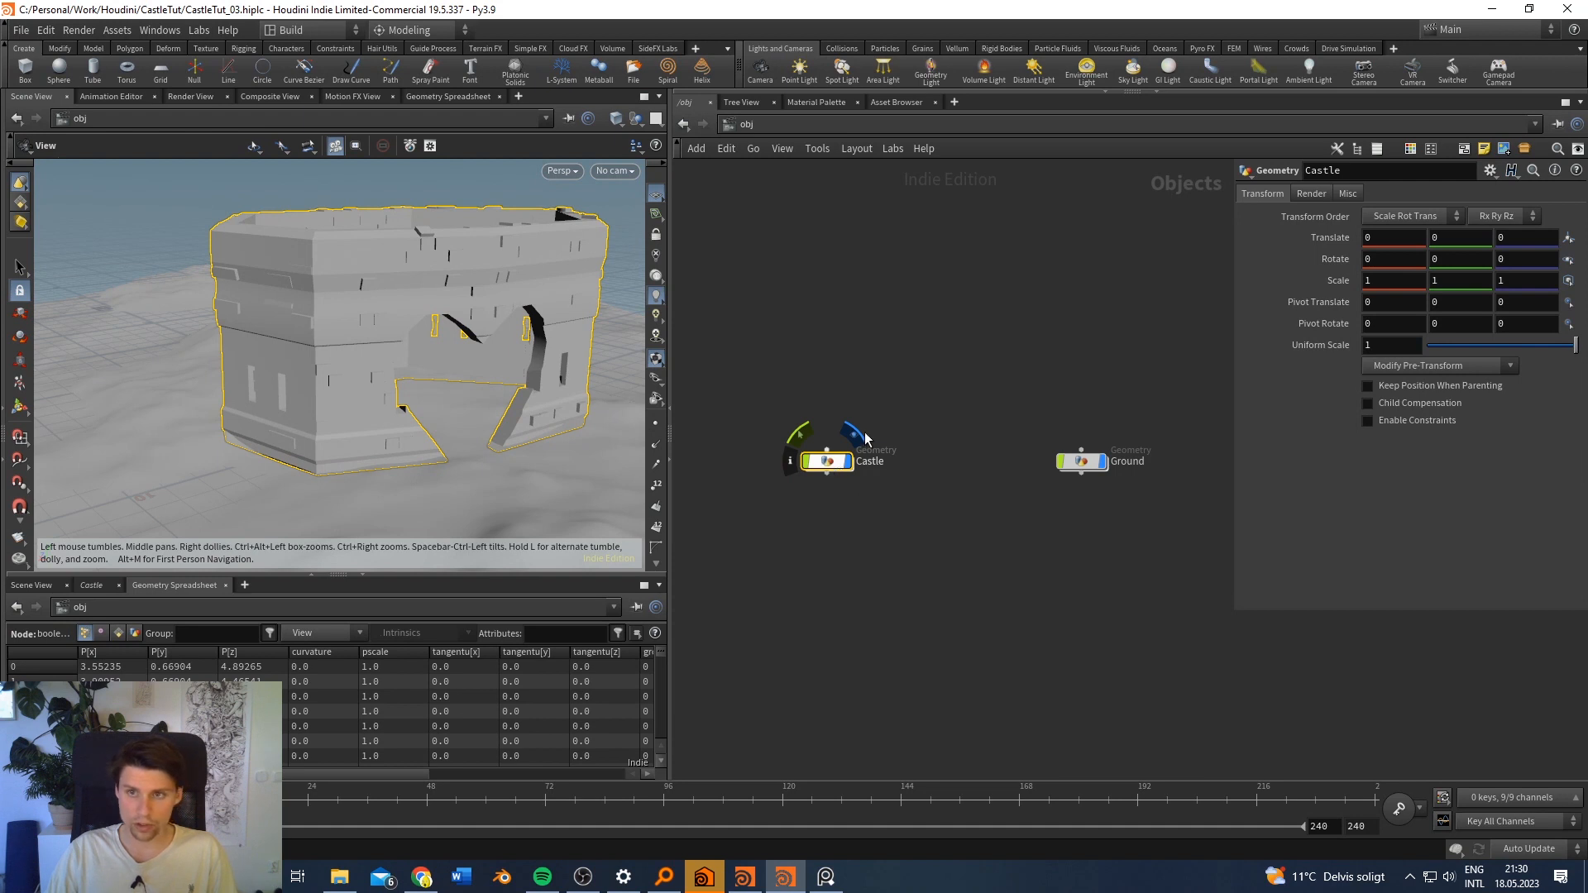
left_click(857, 447)
left_click(831, 463)
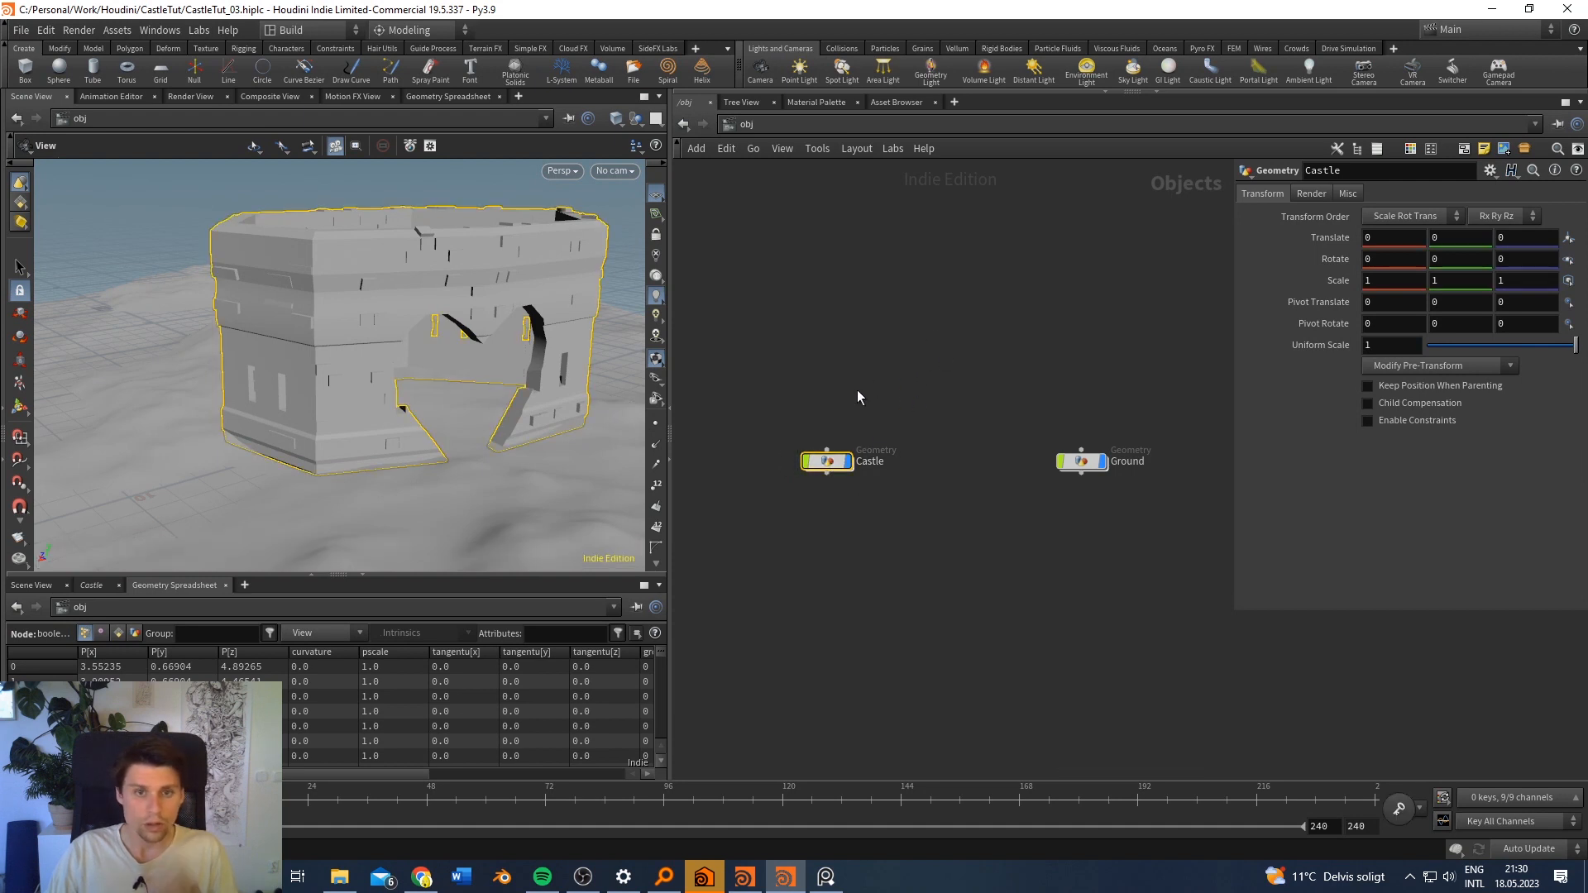
Step: Create a new digital asset with the operator name Castle_Tool from all the nodes inside the Castle geometry
double_click(827, 460)
key("l")
left_click_drag(1153, 283, 827, 749)
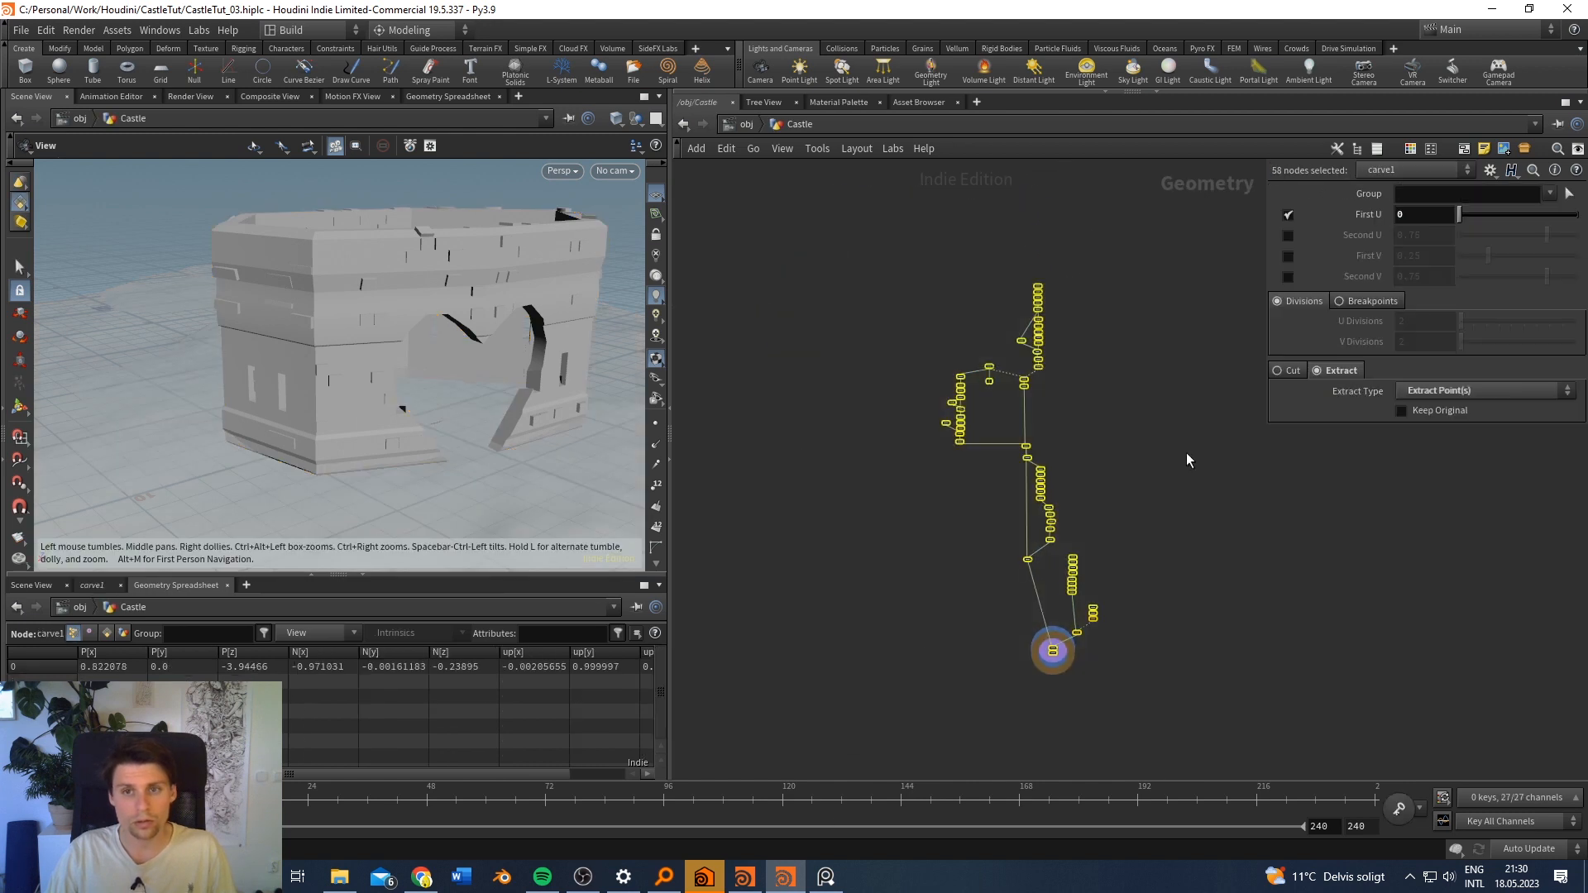
left_click(119, 31)
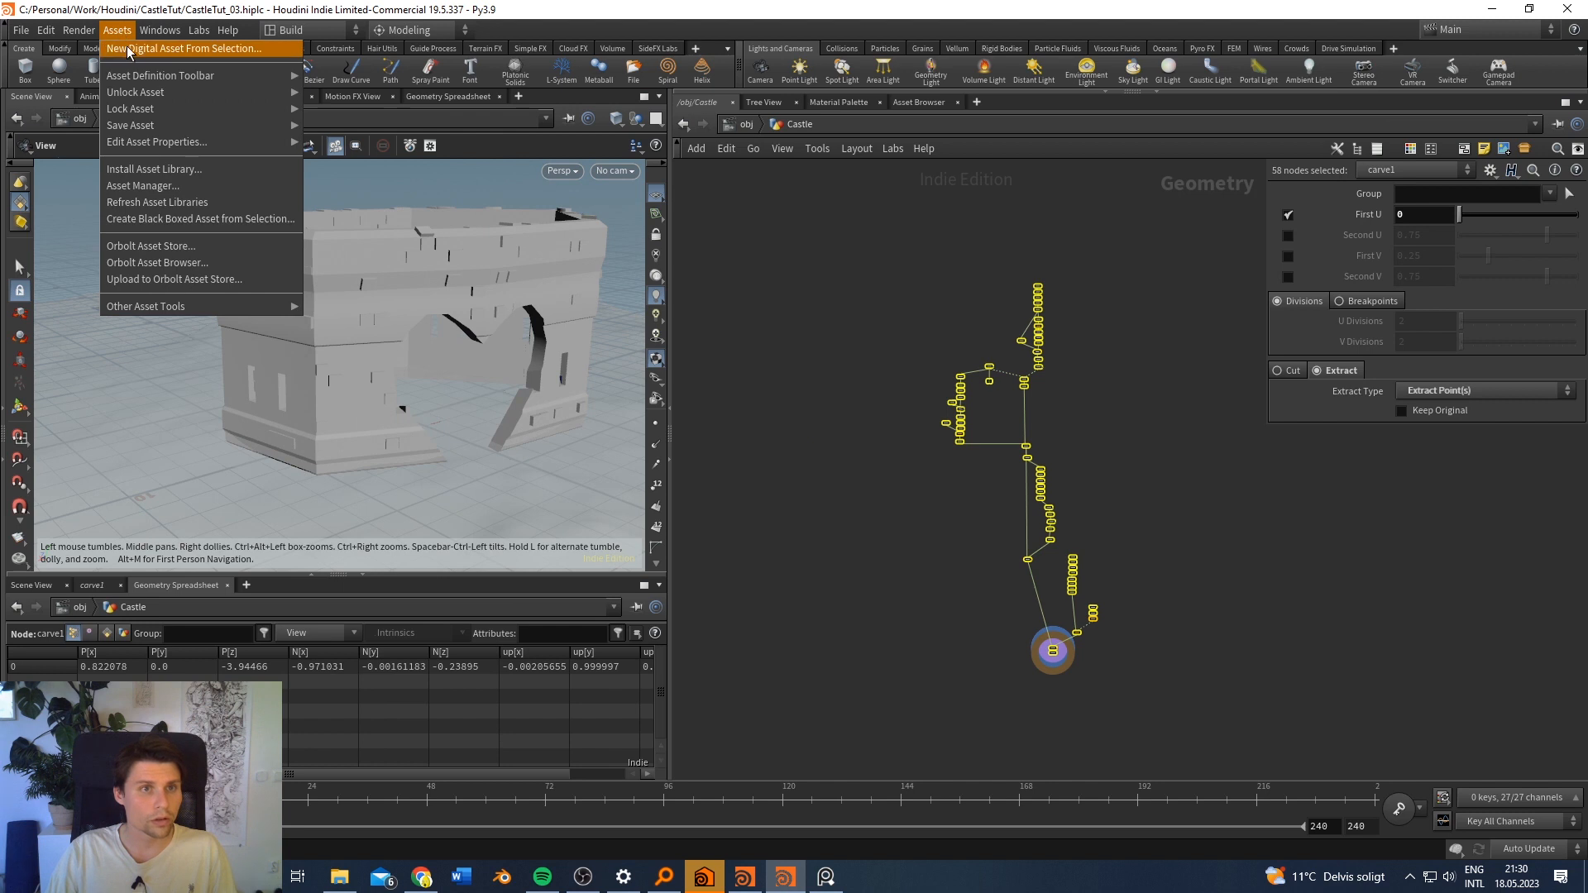
left_click(152, 48)
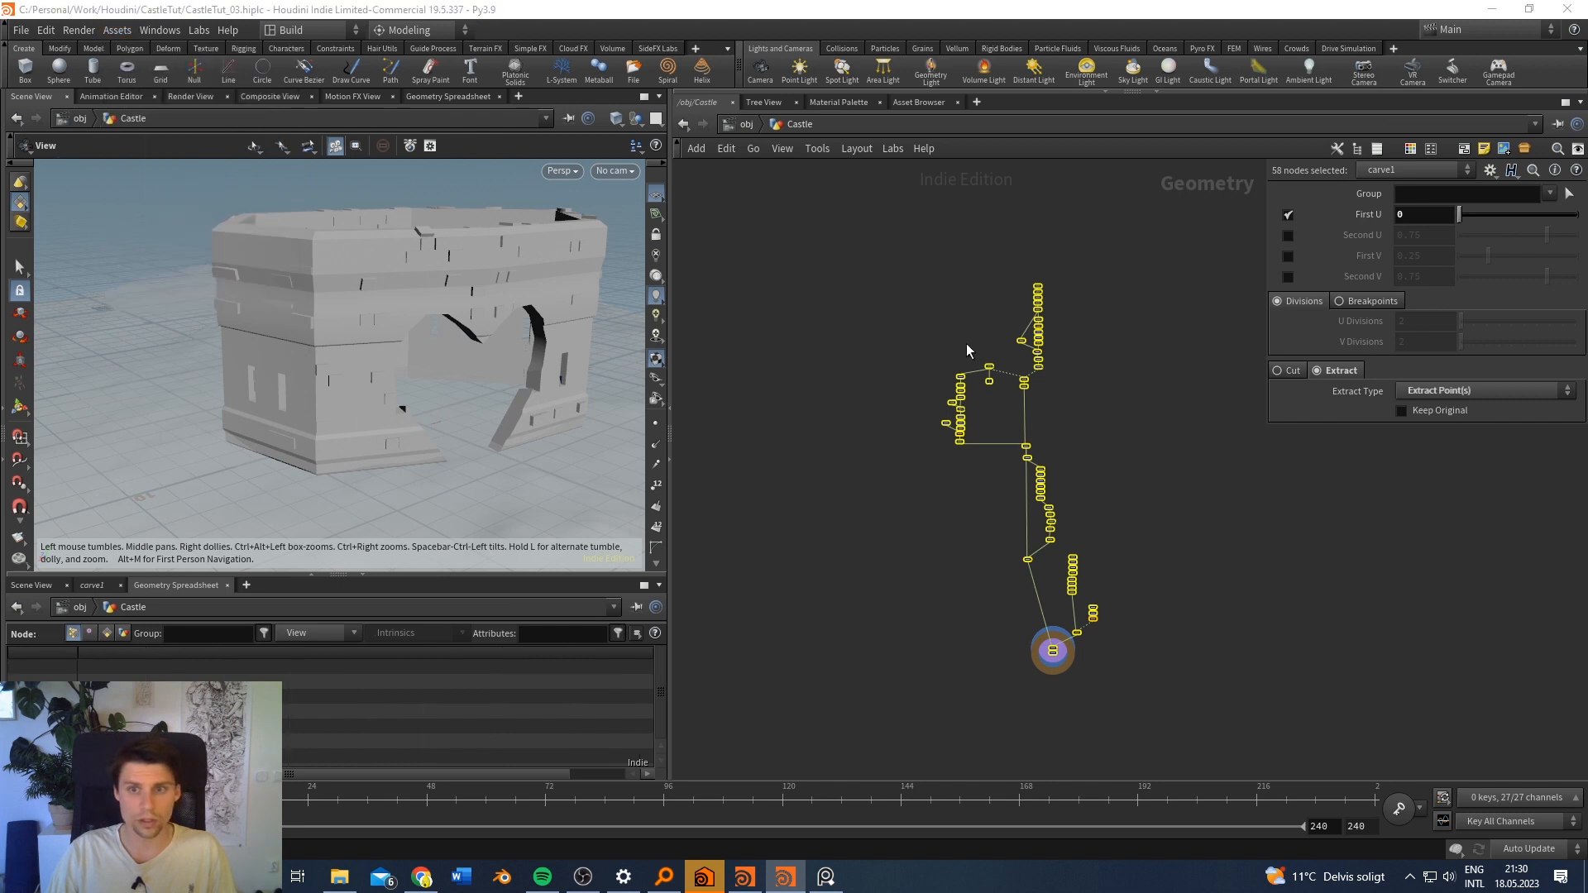
left_click_drag(830, 545, 665, 515)
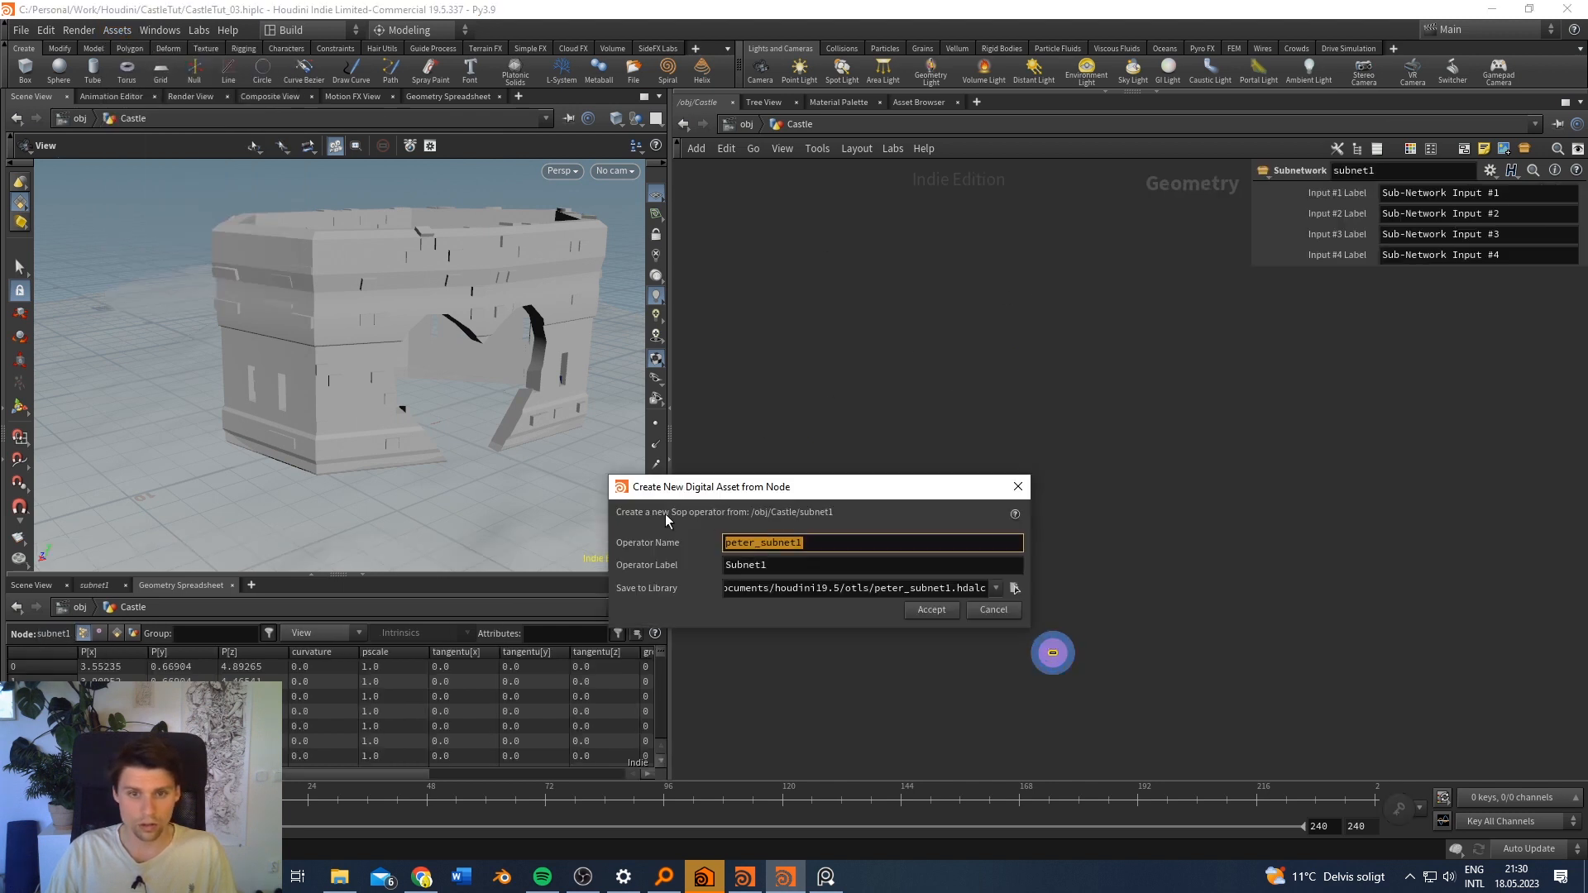
type("Castle")
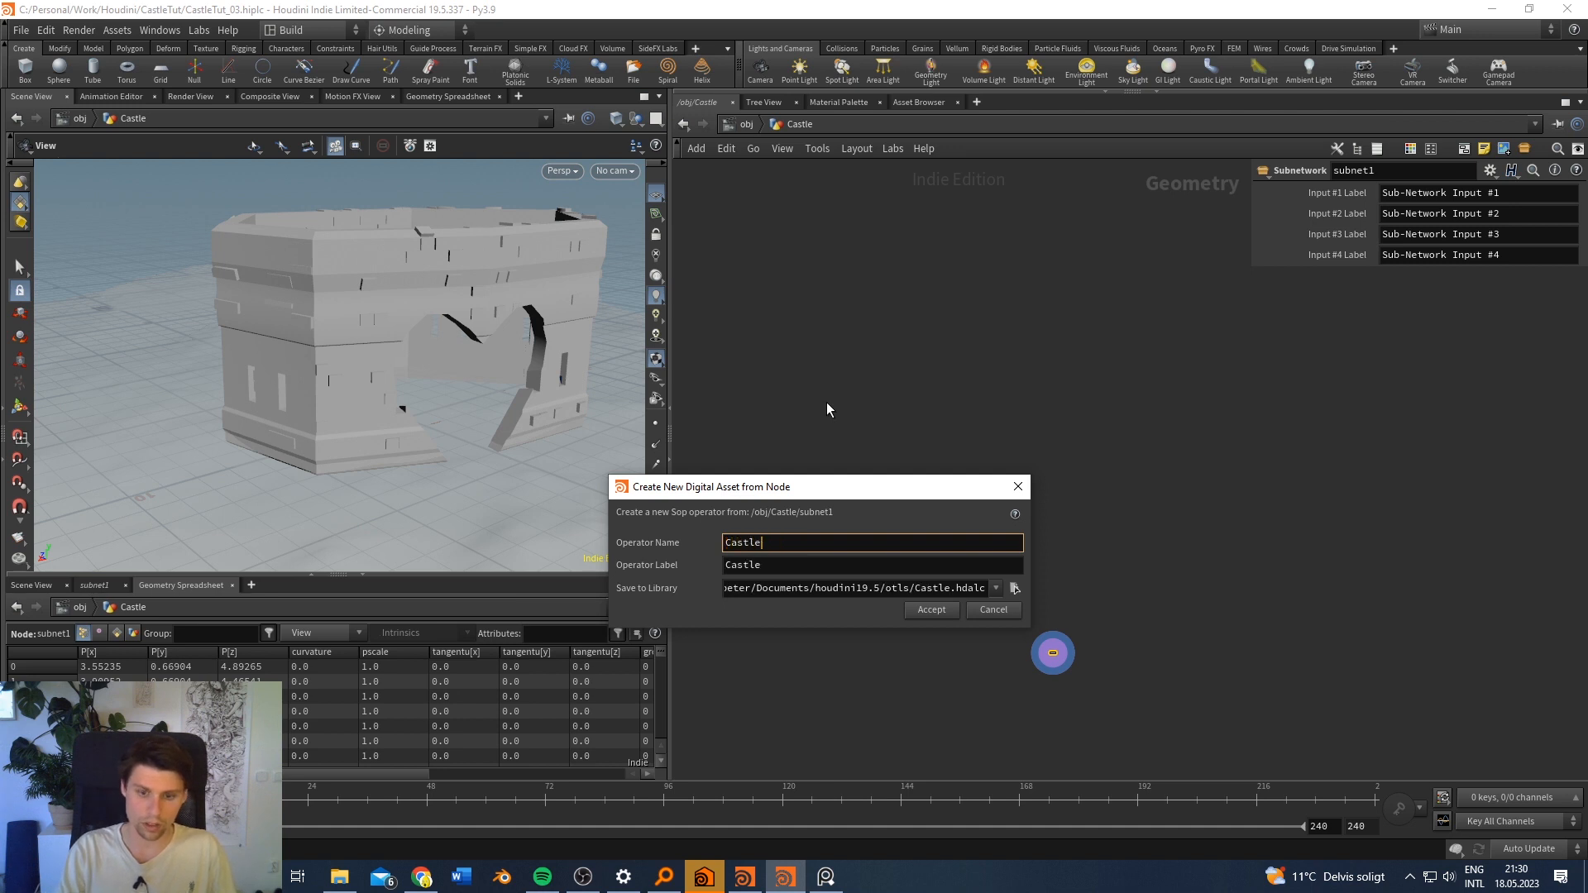
type("_Tool")
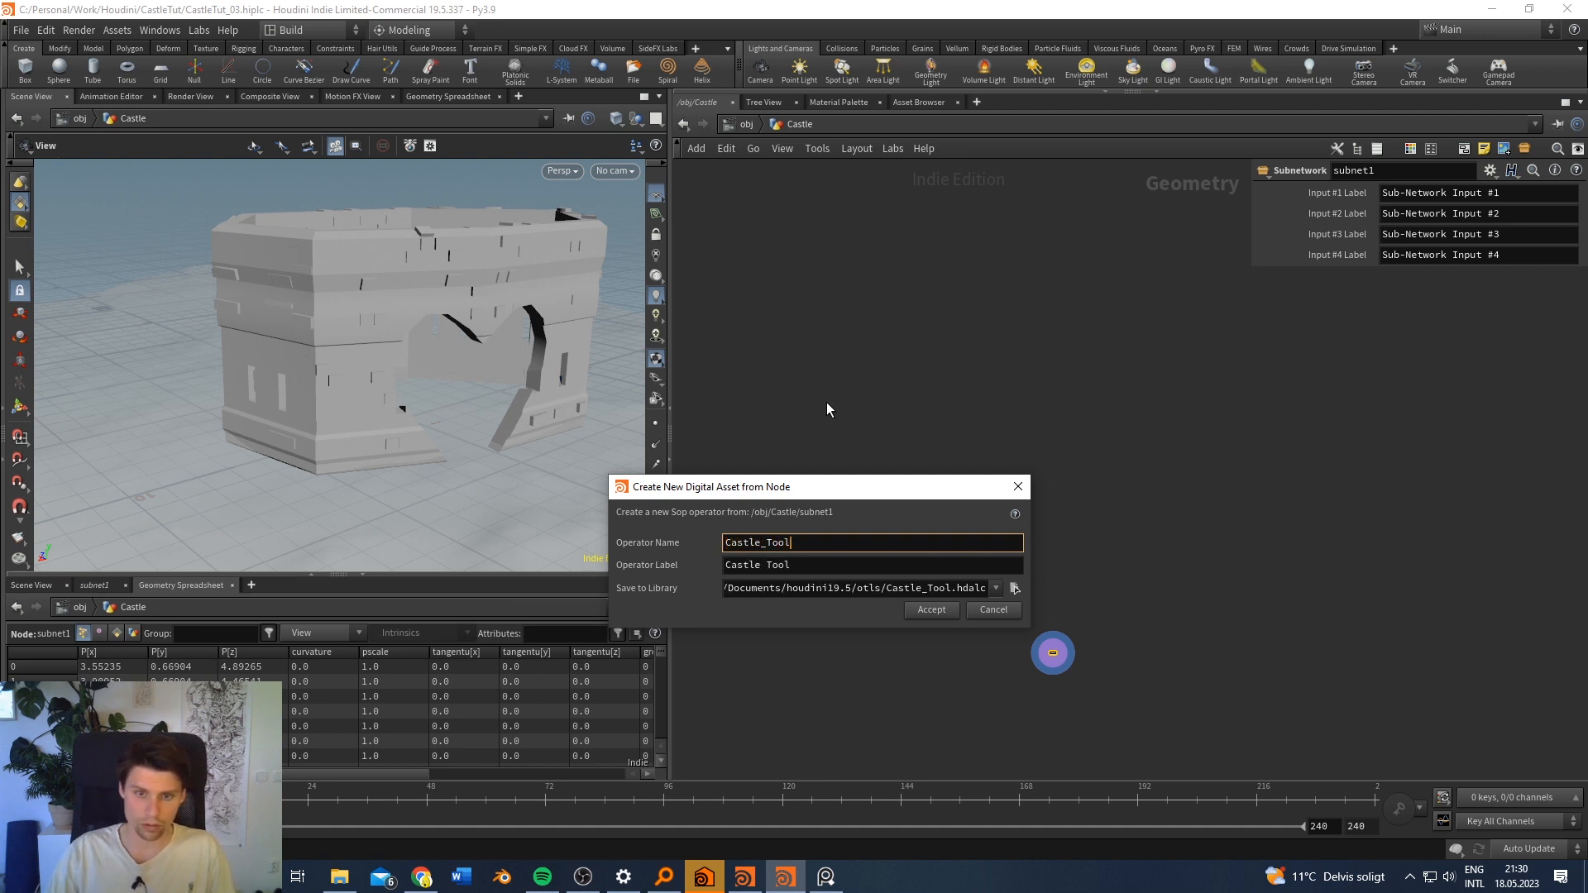
left_click(931, 610)
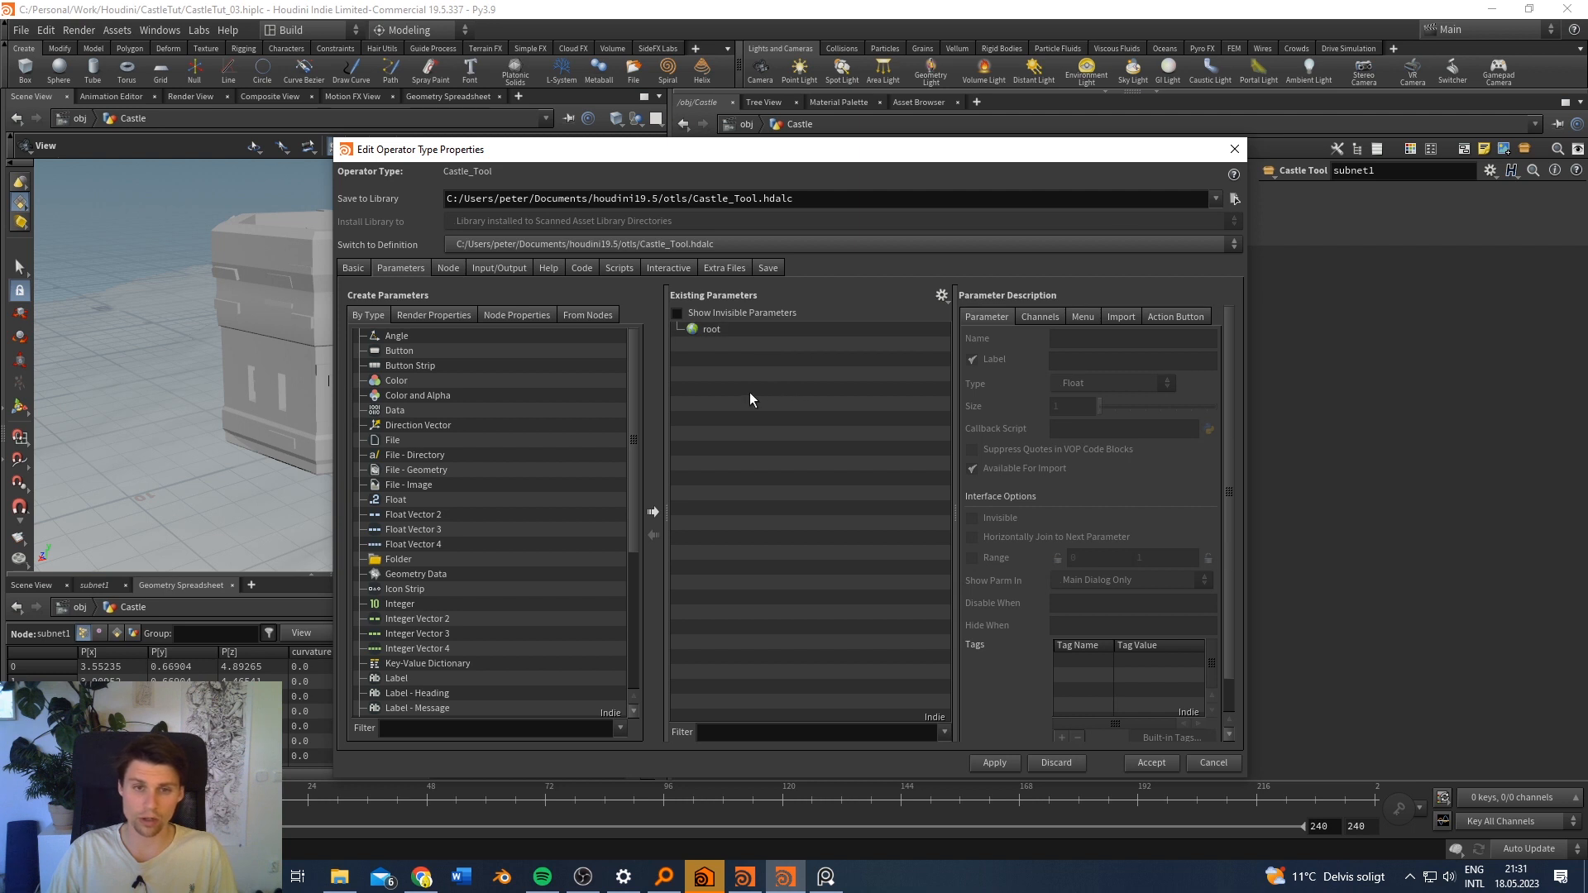
left_click_drag(1072, 150, 0, 206)
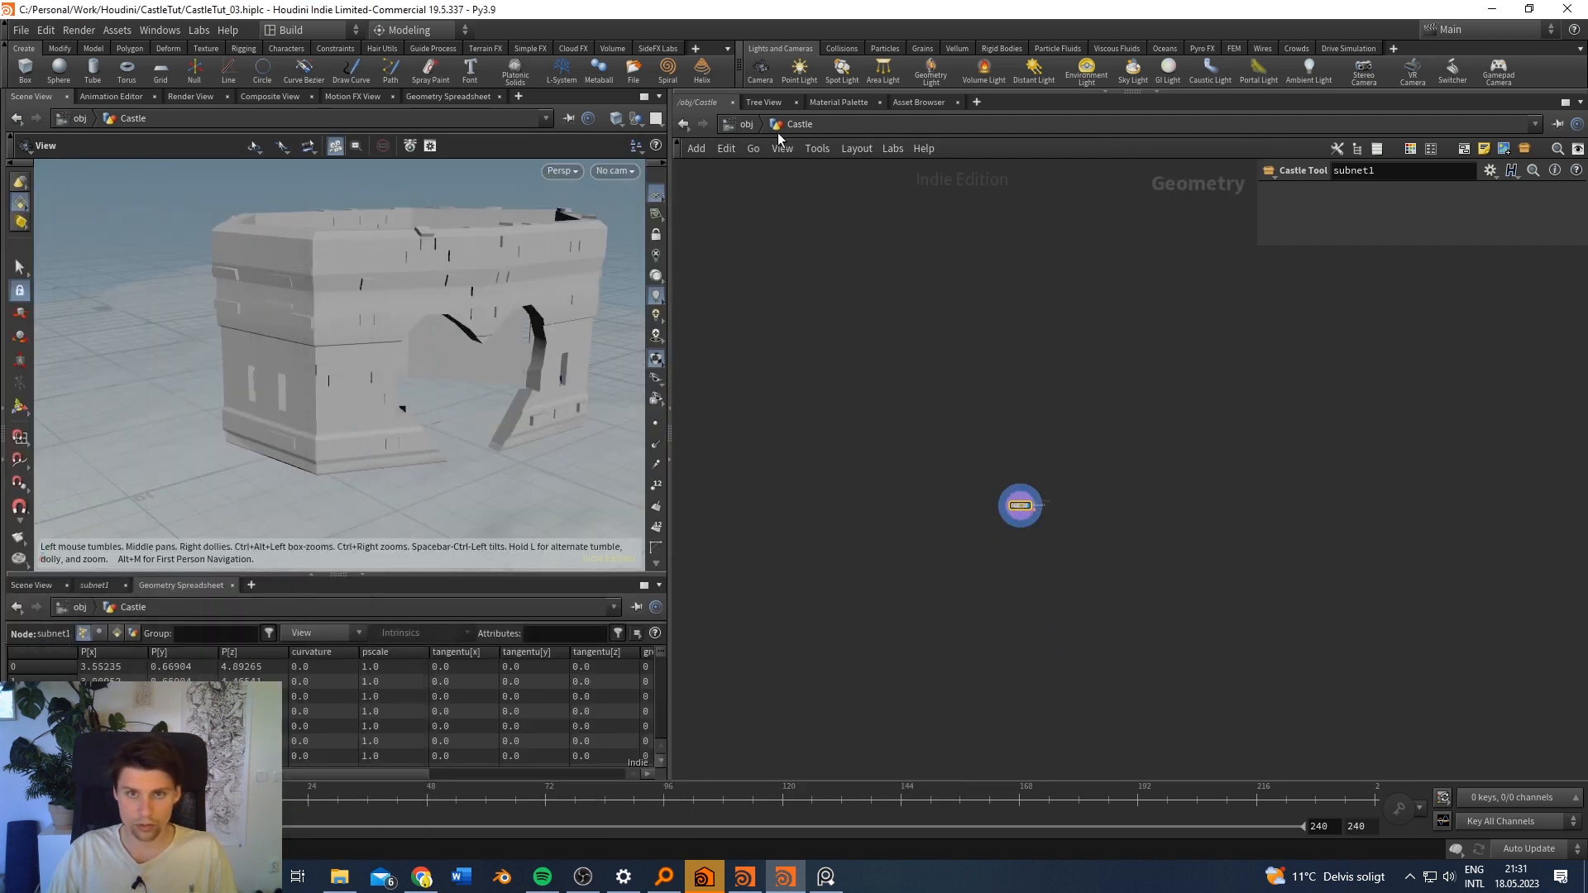
Step: Check the new Castle Tool node inside the Castle geometry from the object level
key("u")
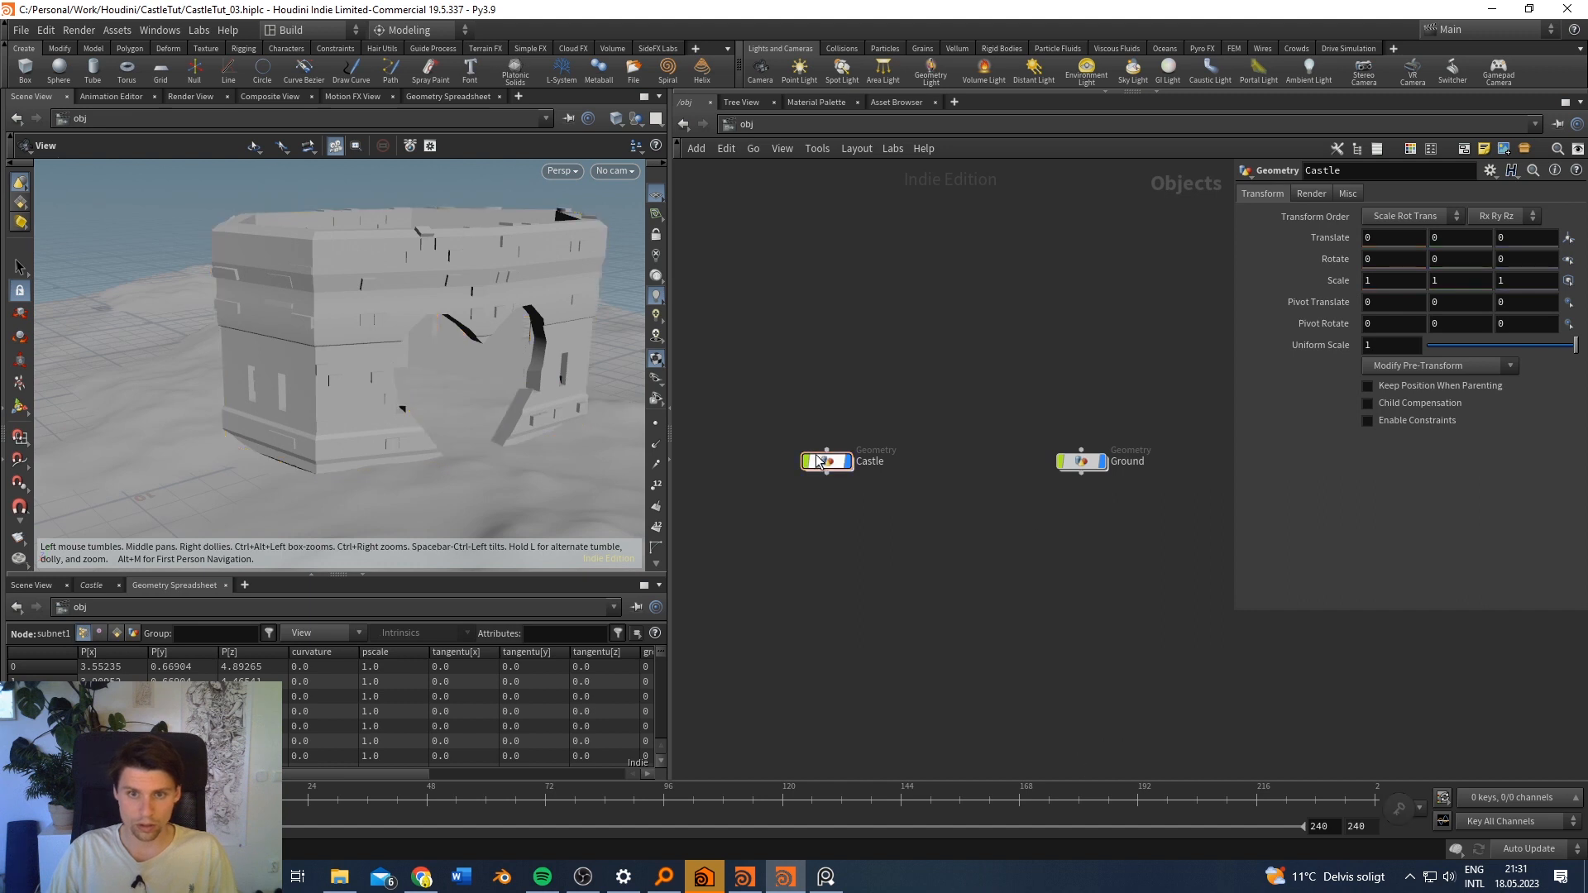
double_click(830, 462)
scroll(1034, 513, "up", 5)
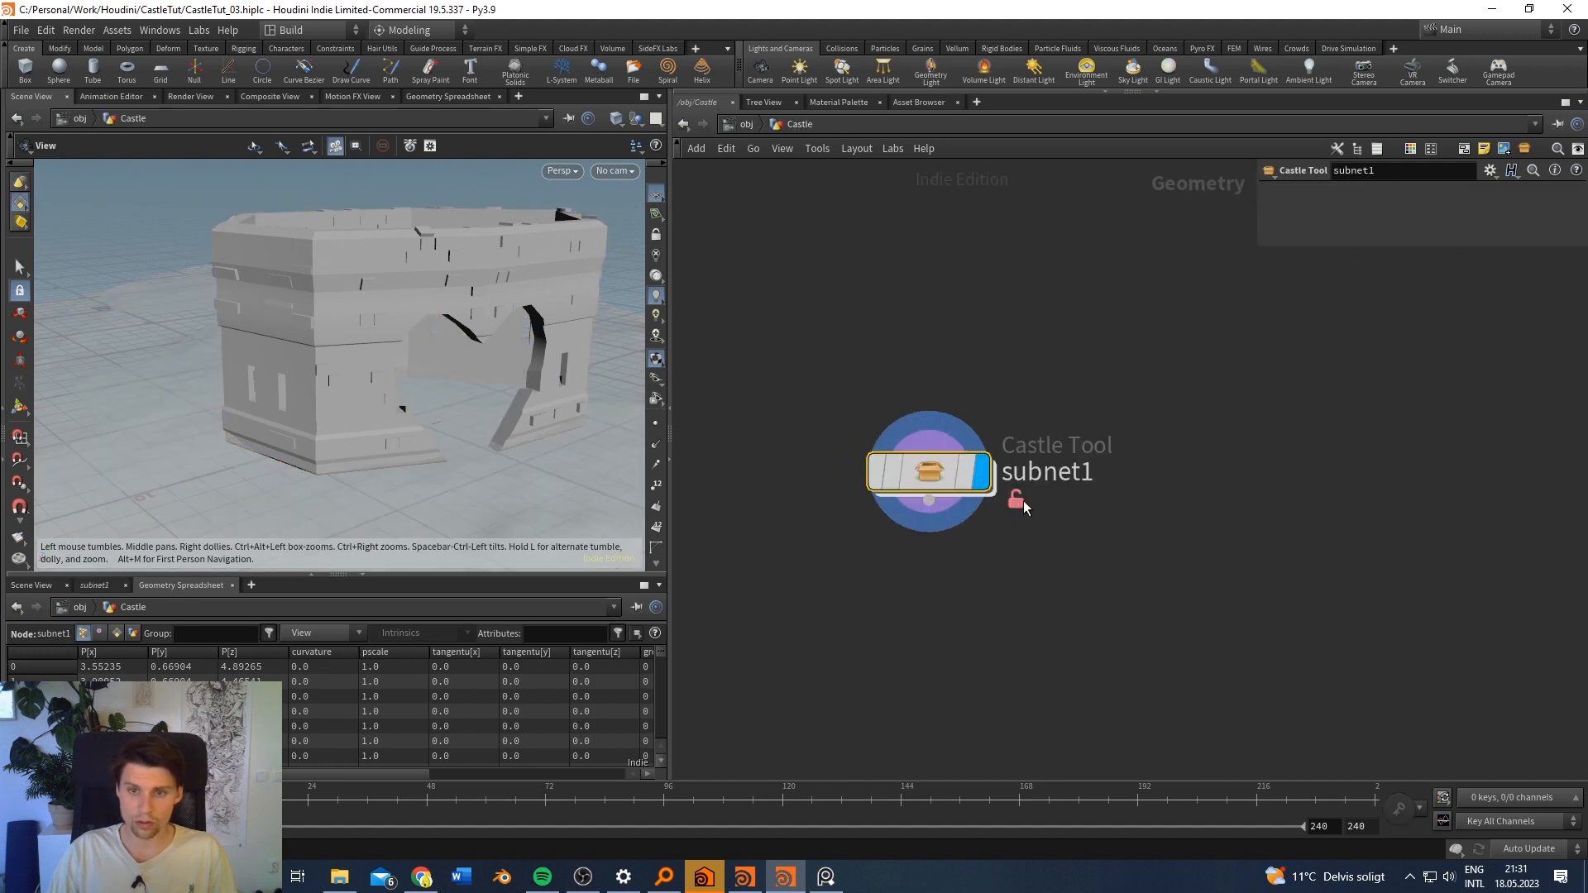
left_click_drag(917, 490, 886, 454)
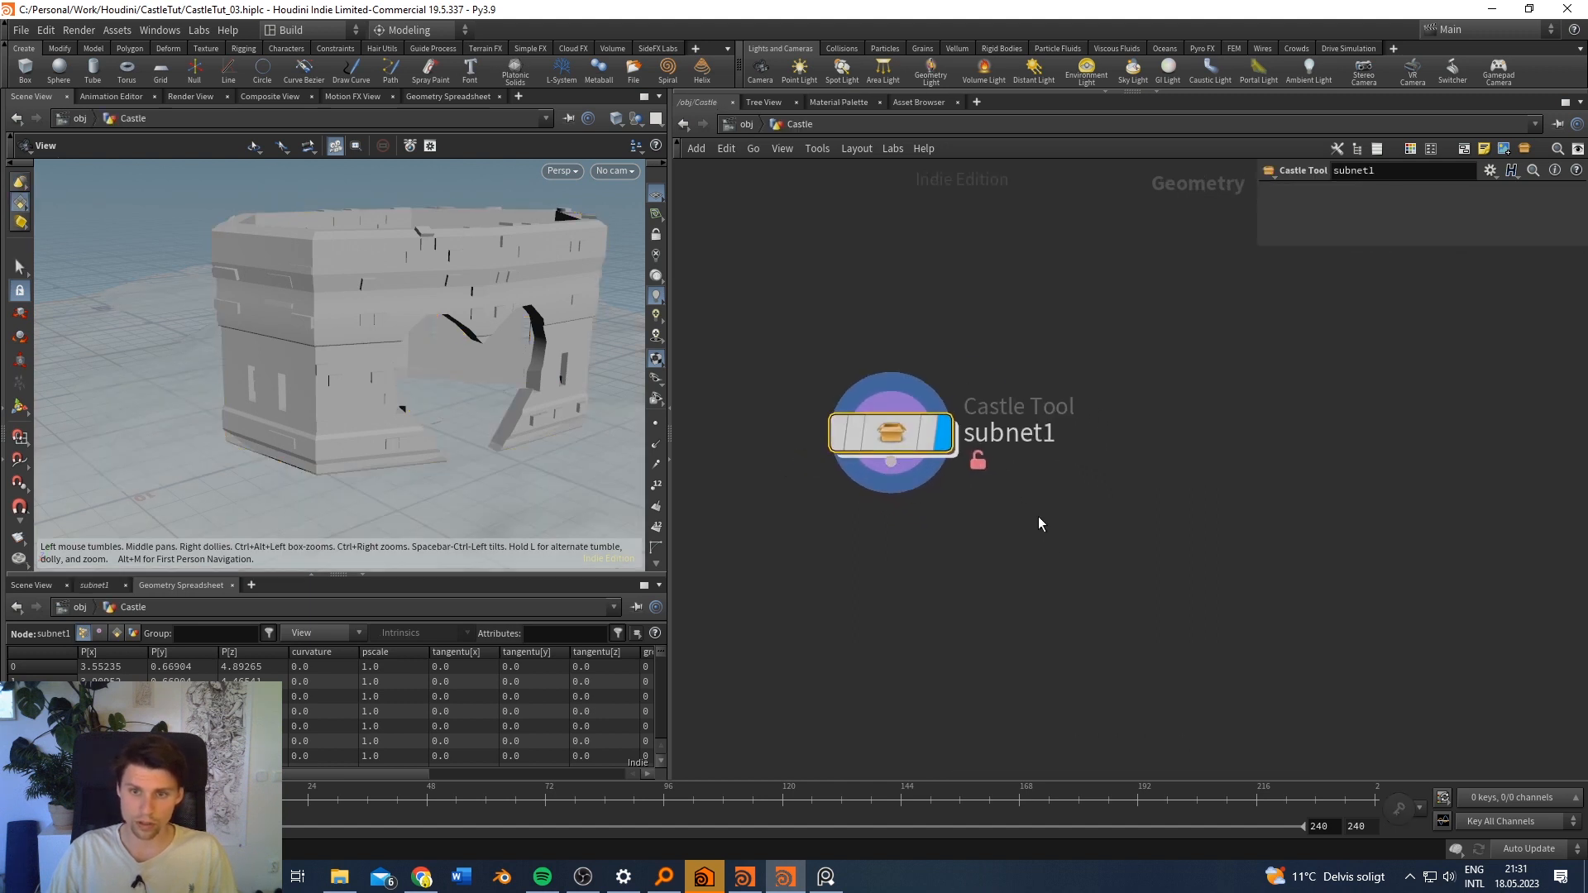
scroll(1024, 577, "down", 2)
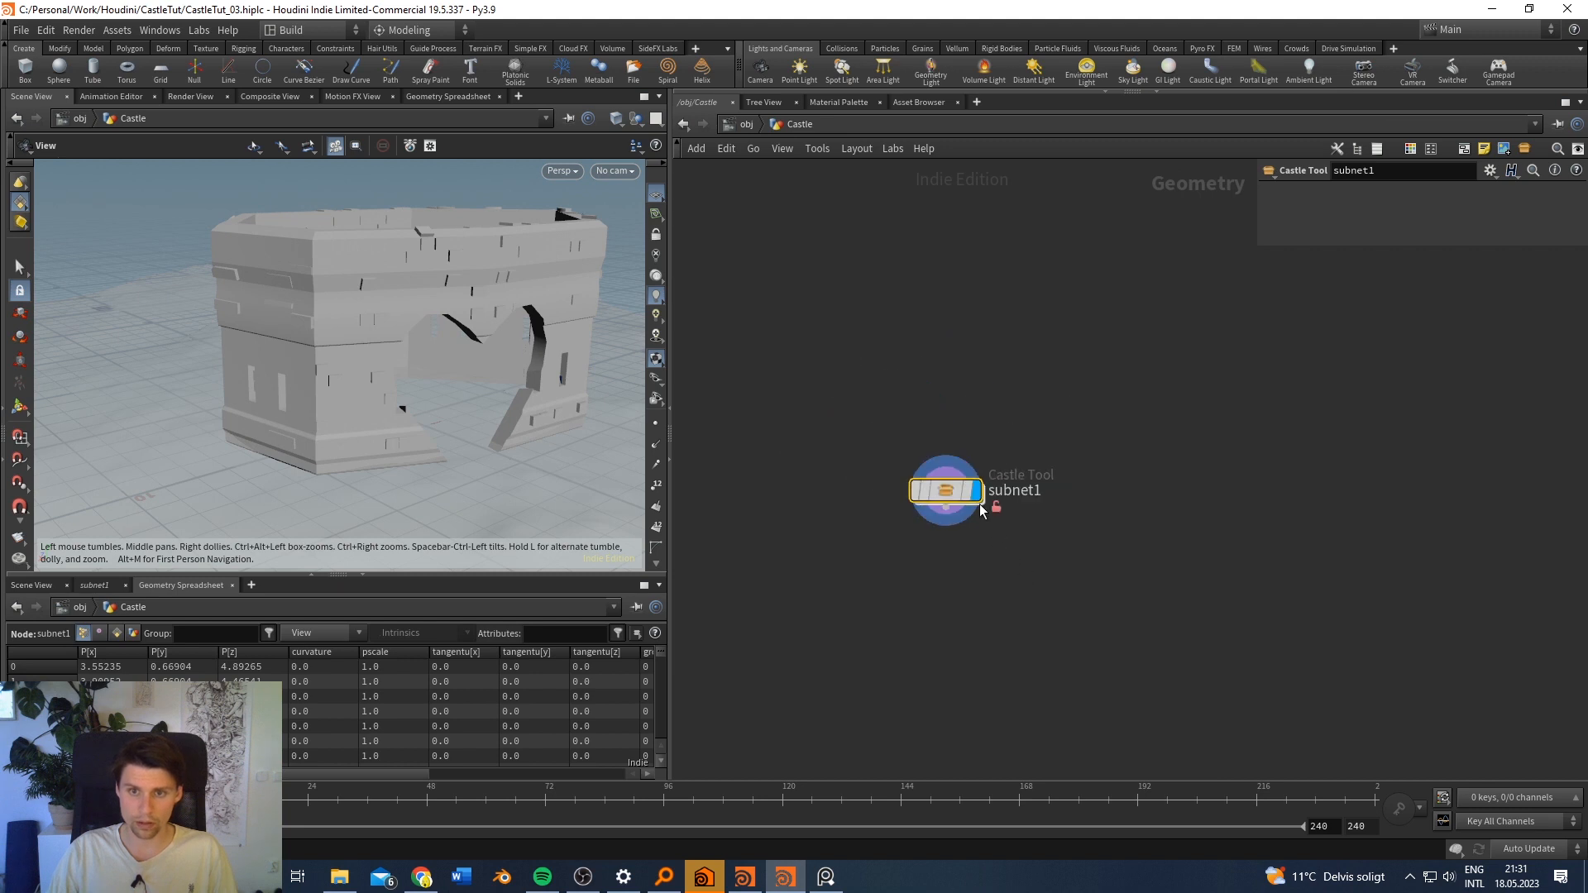
Step: Open the contents of the Castle Tool node and set the display flag on the output0 node
double_click(932, 494)
scroll(995, 463, "up", 3)
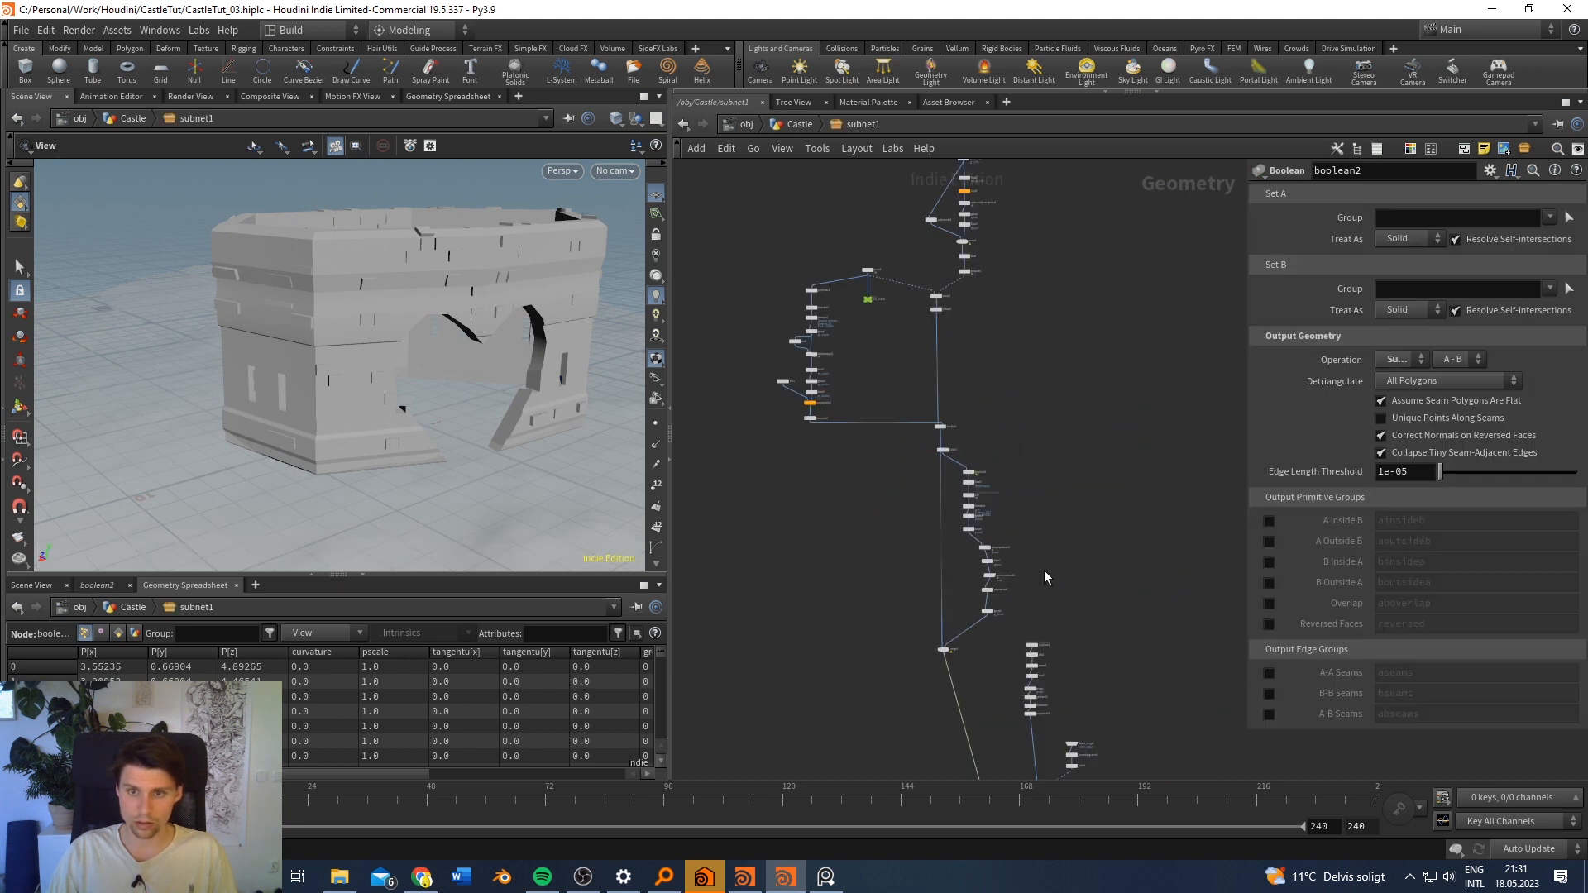
left_click_drag(1128, 463, 951, 688)
scroll(990, 650, "up", 5)
scroll(1099, 477, "up", 1)
middle_click_drag(1099, 476, 1077, 500)
scroll(1003, 597, "up", 5)
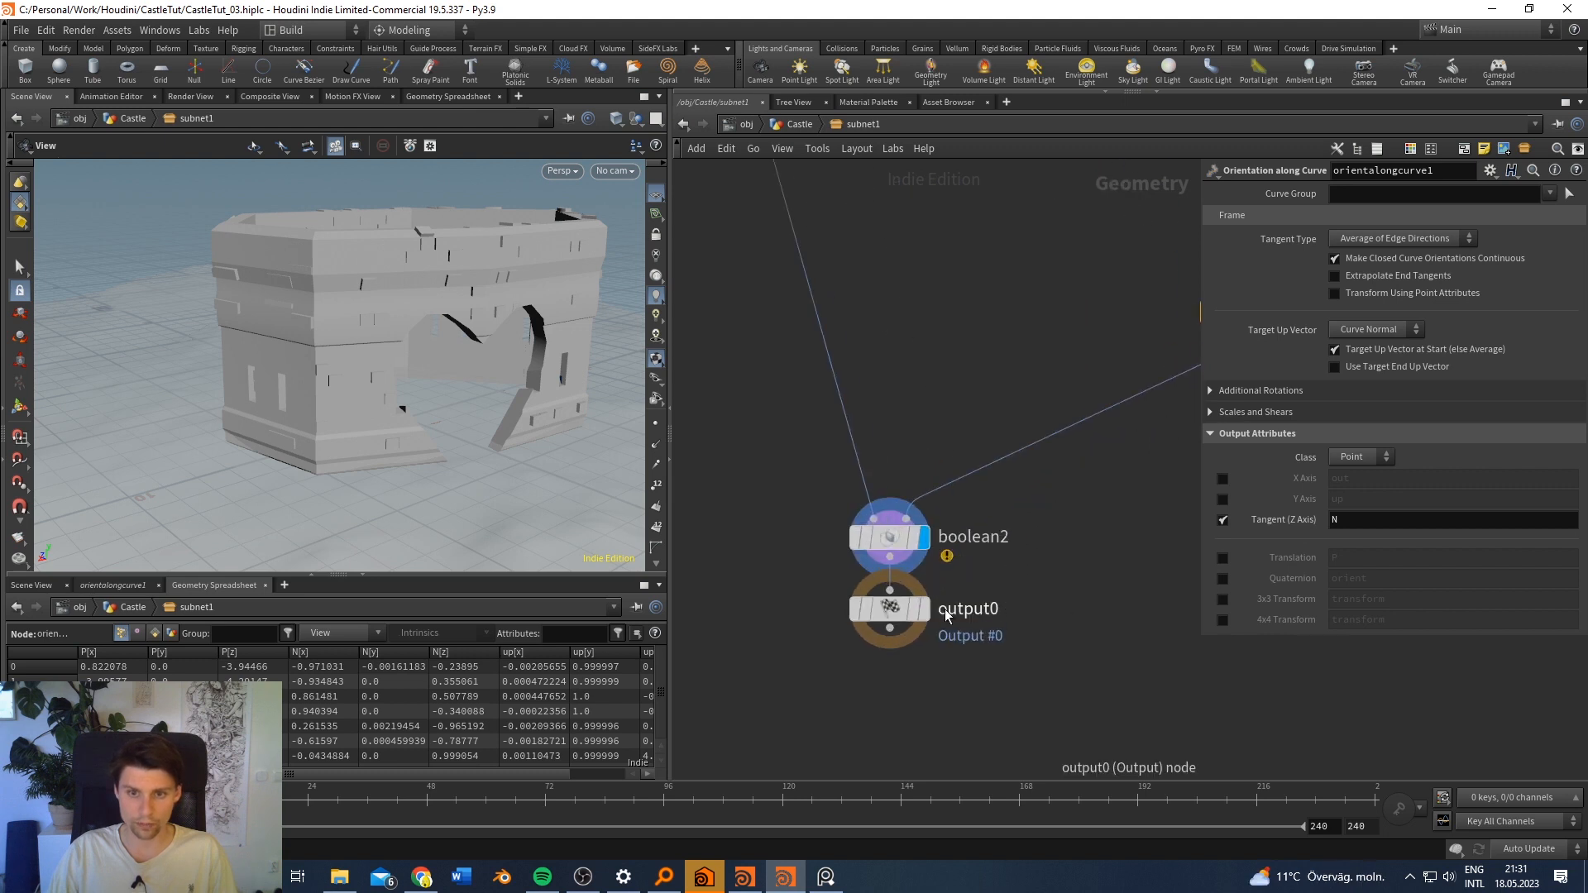
left_click(926, 614)
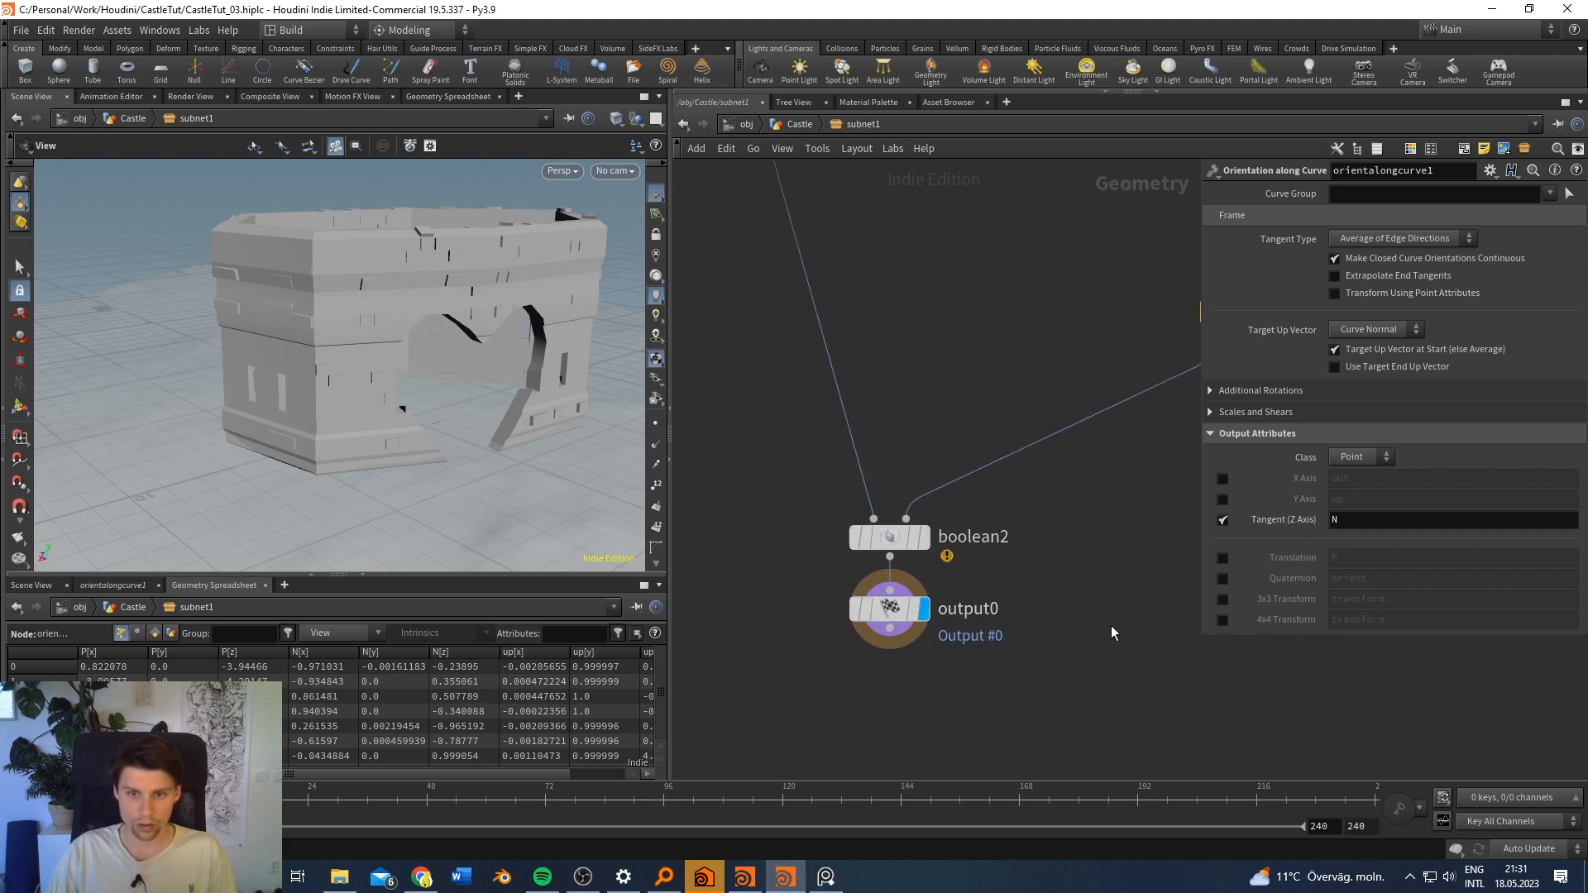
Step: Display the boolean2 node and place output0 further below it with more spacing
left_click(930, 546)
scroll(930, 563, "down", 3)
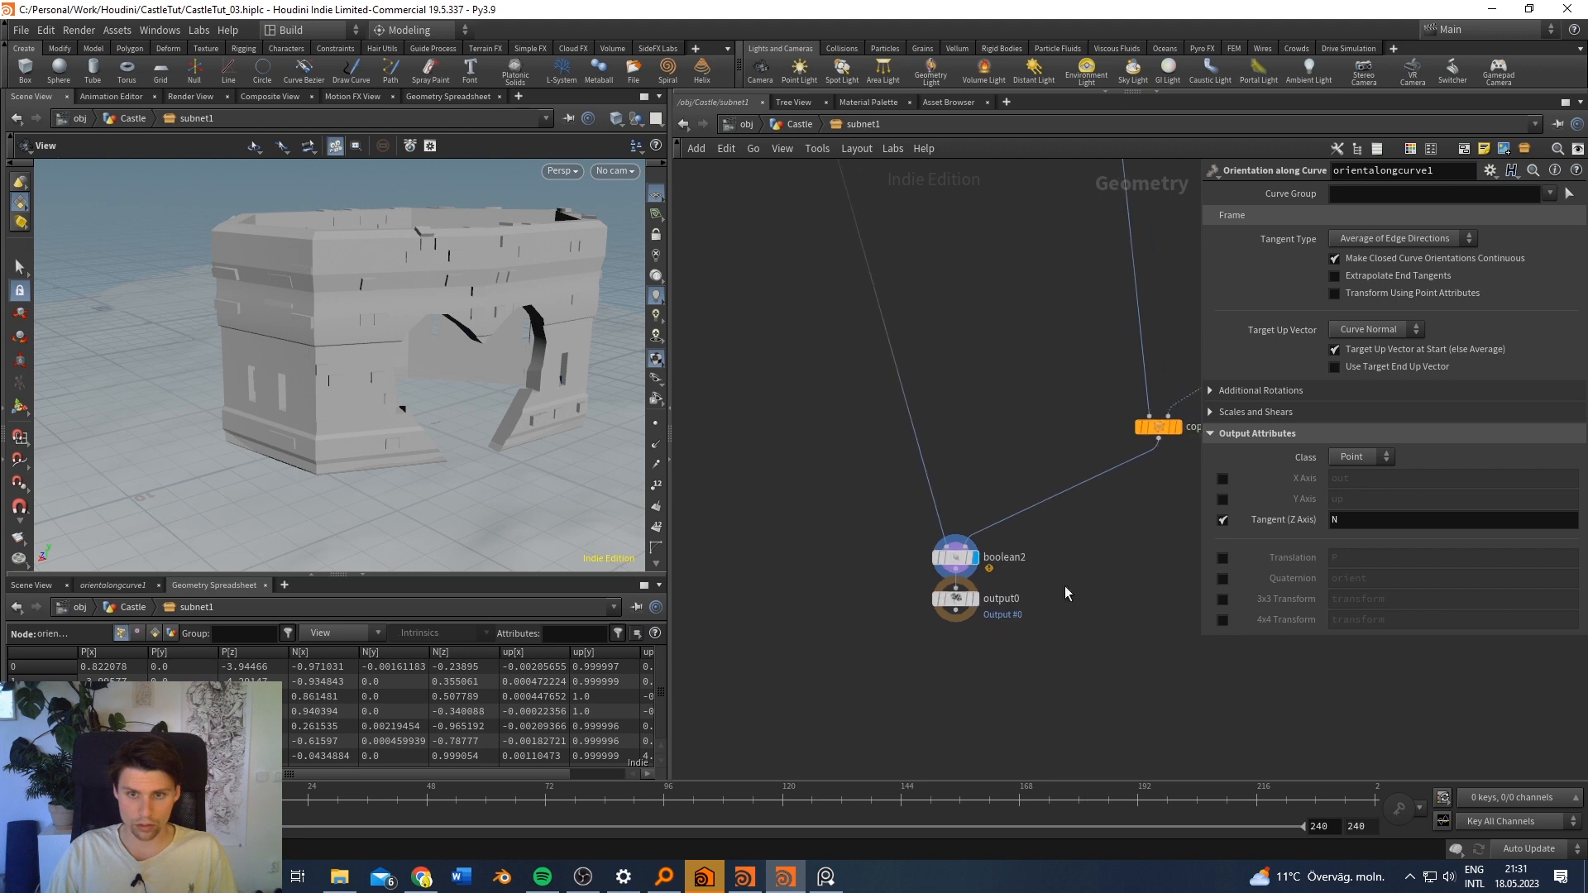
scroll(930, 587, "up", 6)
mouse_move(930, 587)
left_click_drag(930, 587, 930, 667)
scroll(1075, 550, "down", 3)
middle_click_drag(1075, 550, 984, 563)
left_click(911, 626)
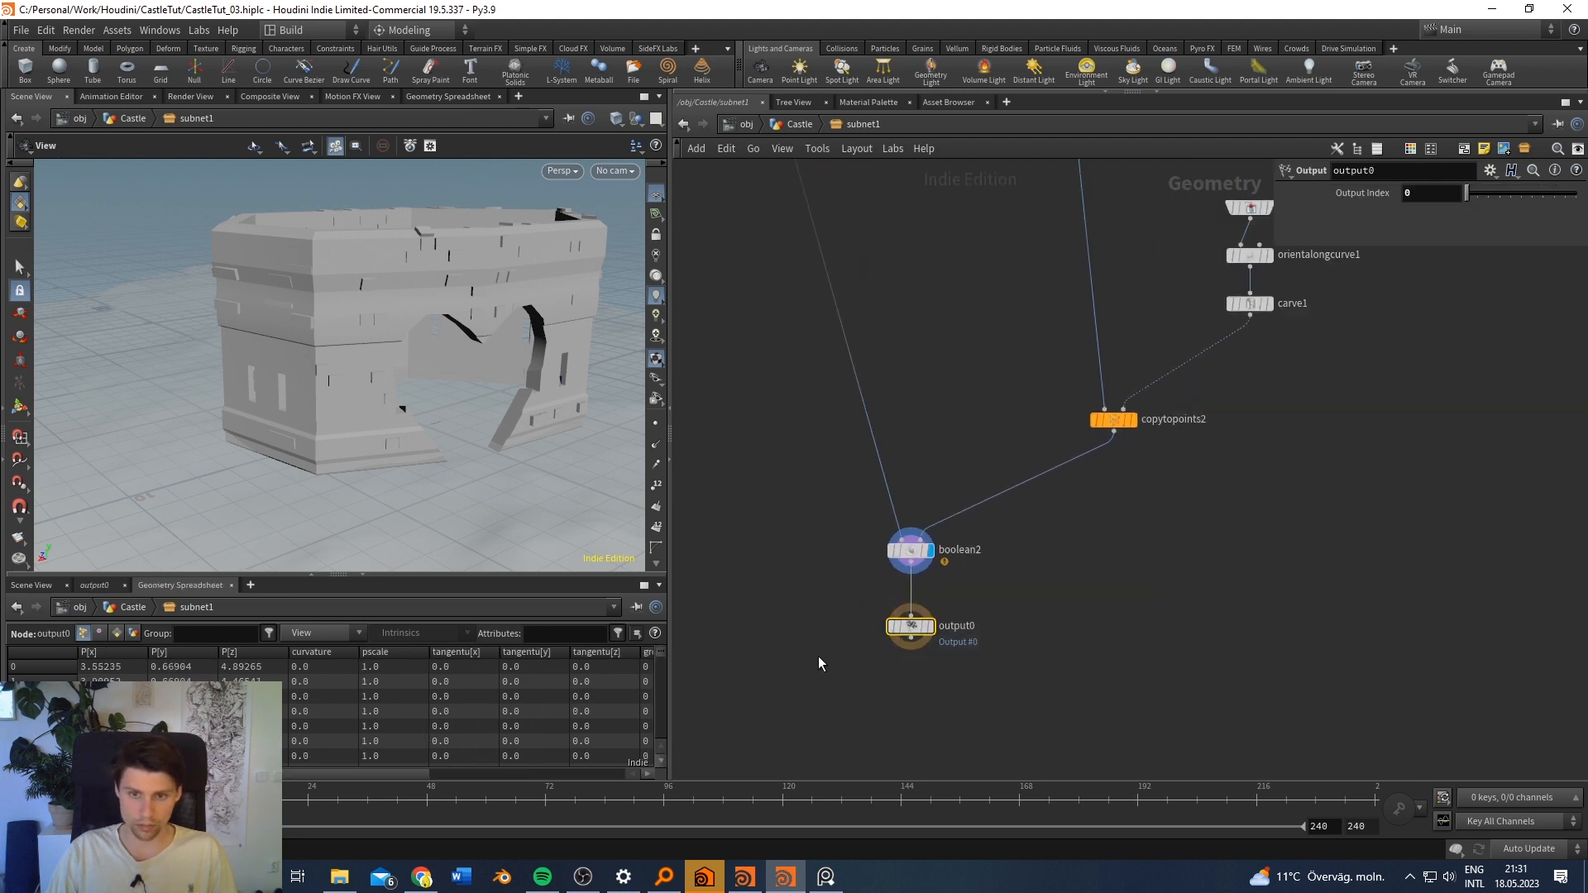
Step: Return to the Castle geometry level, recheck the contents of the Castle Tool node and select it
left_click(797, 125)
scroll(993, 566, "down", 3)
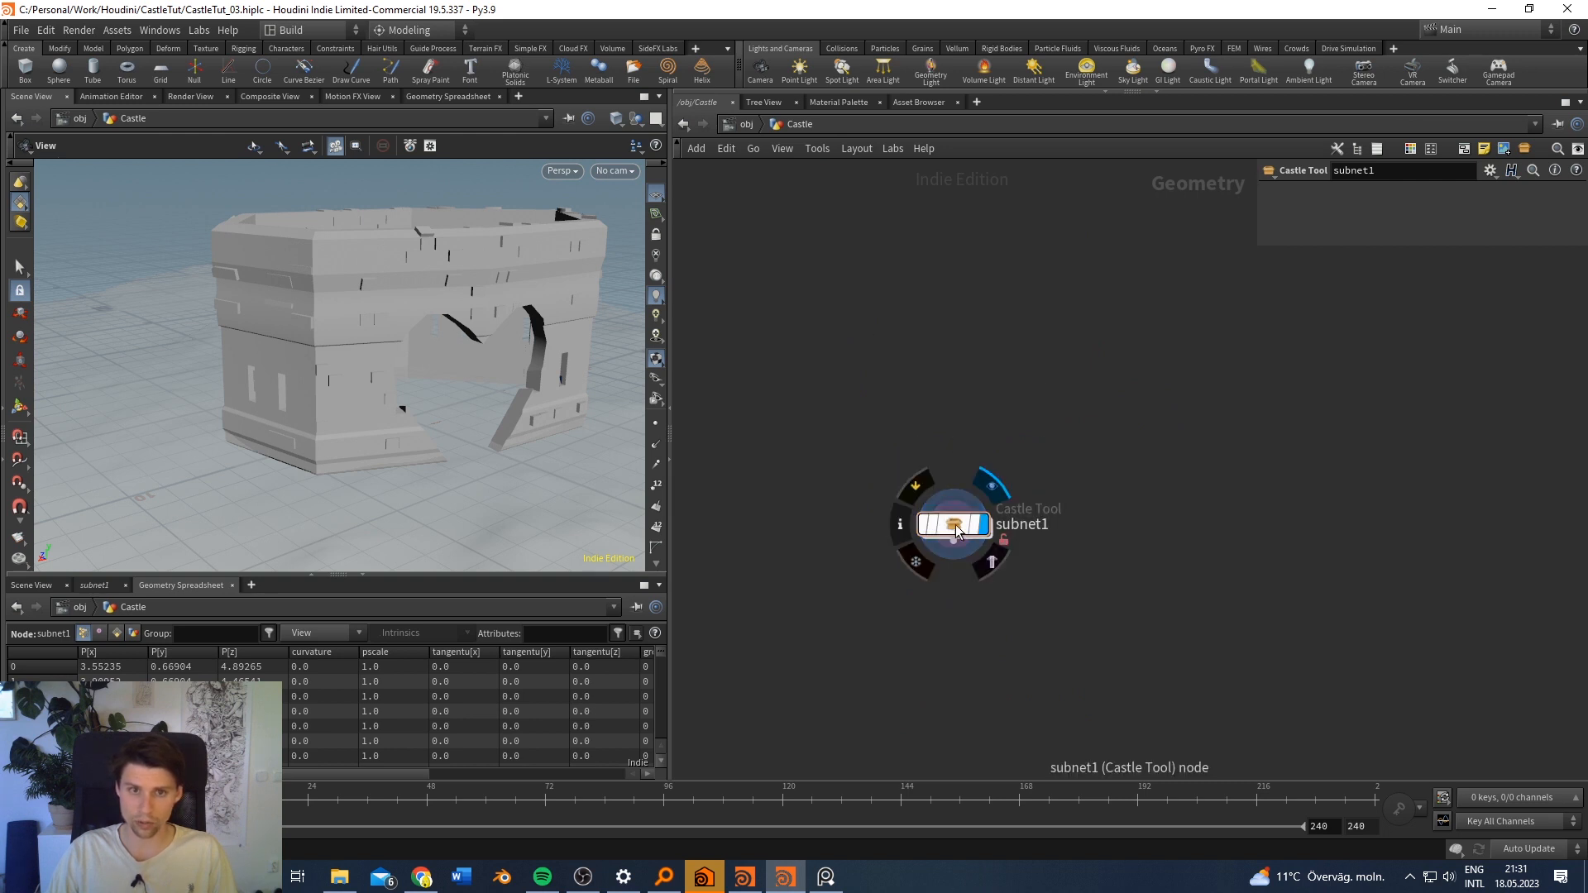
mouse_move(991, 530)
double_click(953, 523)
left_click_drag(1102, 701, 844, 584)
key("u")
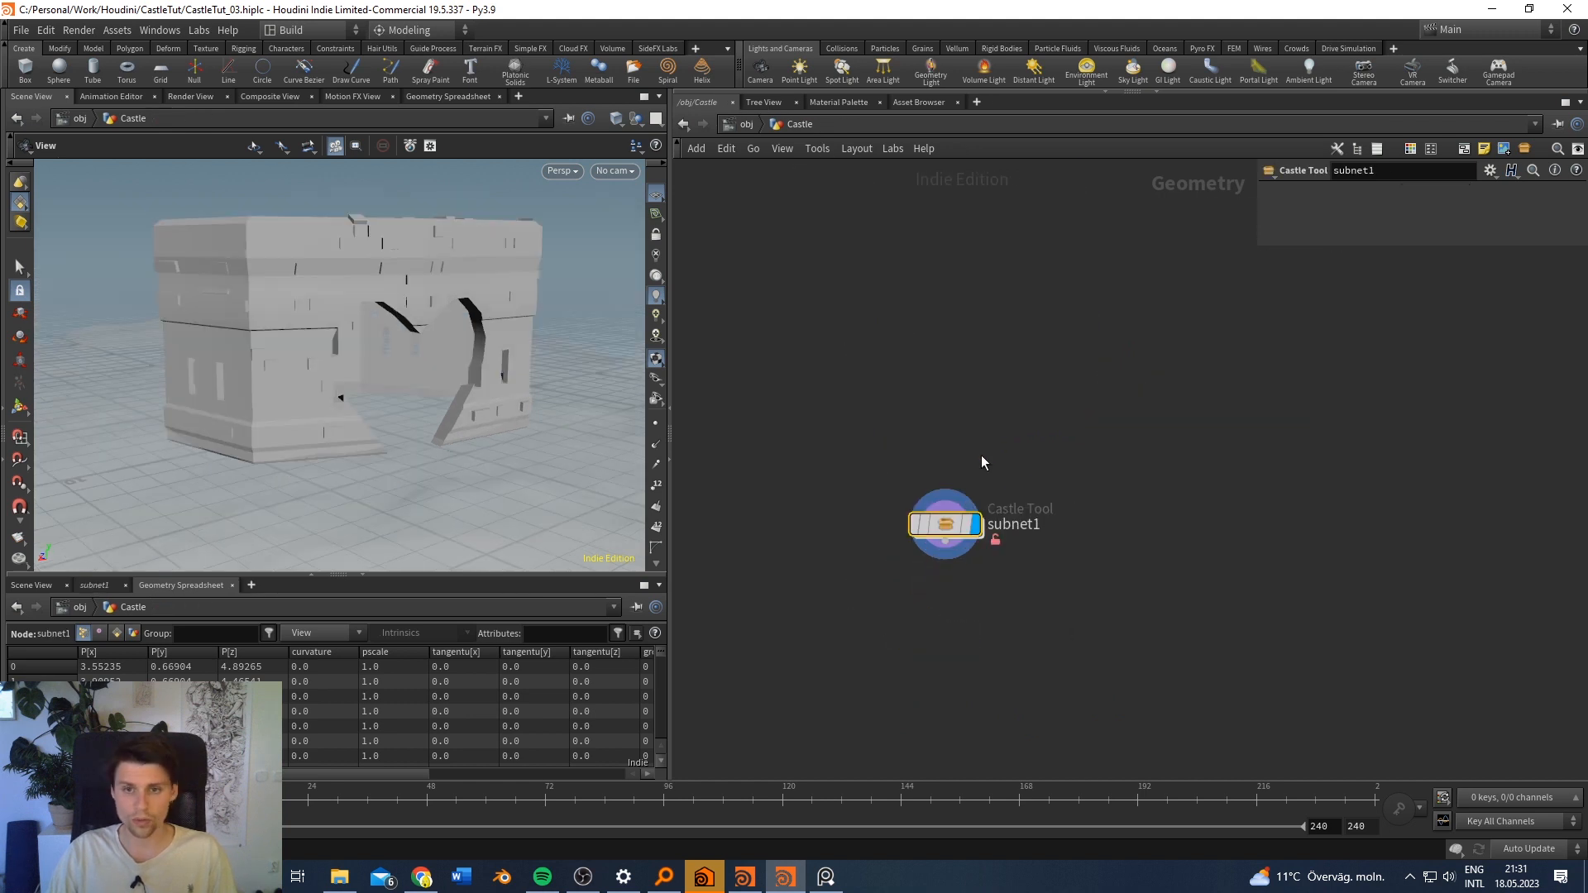
mouse_move(940, 527)
left_click(941, 524)
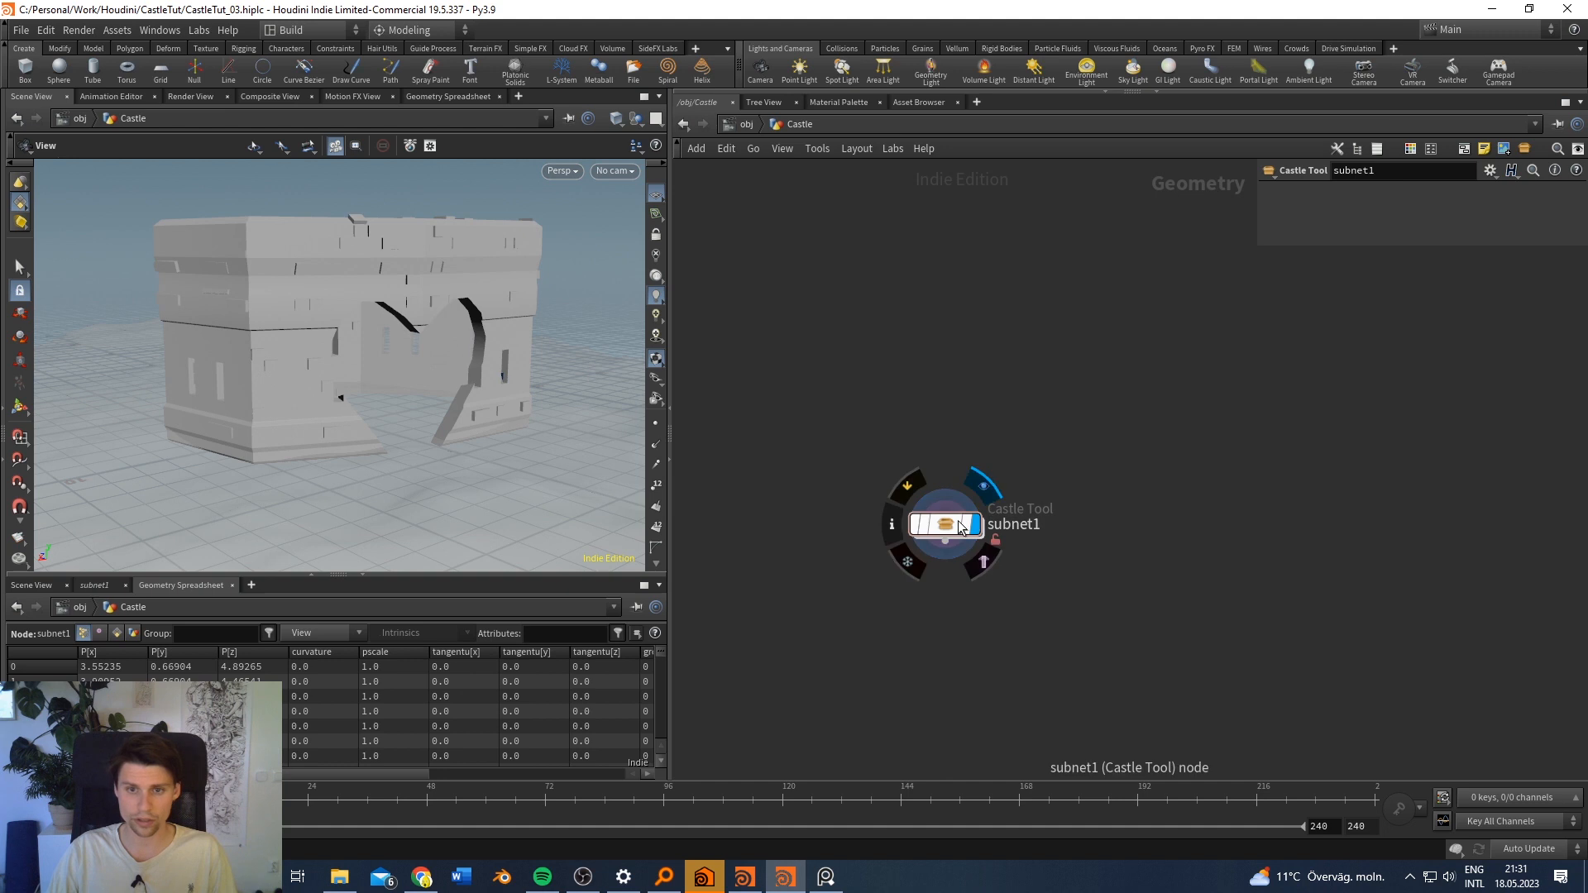
left_click_drag(946, 523, 990, 545)
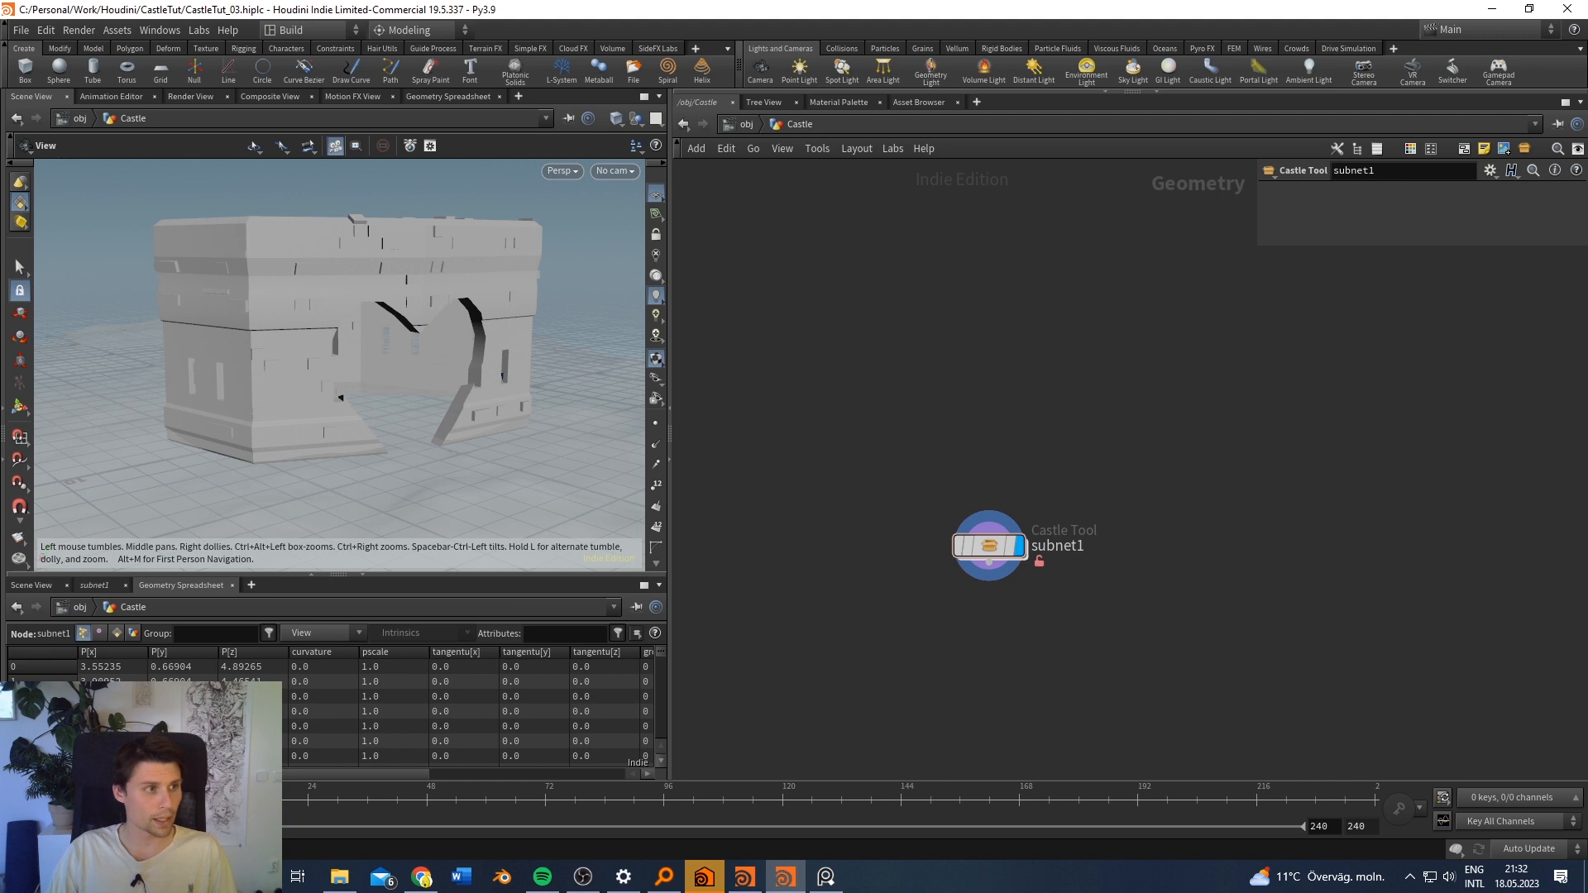
Step: Reveal the collapsed side pane and add a Parameters view for the Castle Tool node to it
left_click(4, 461)
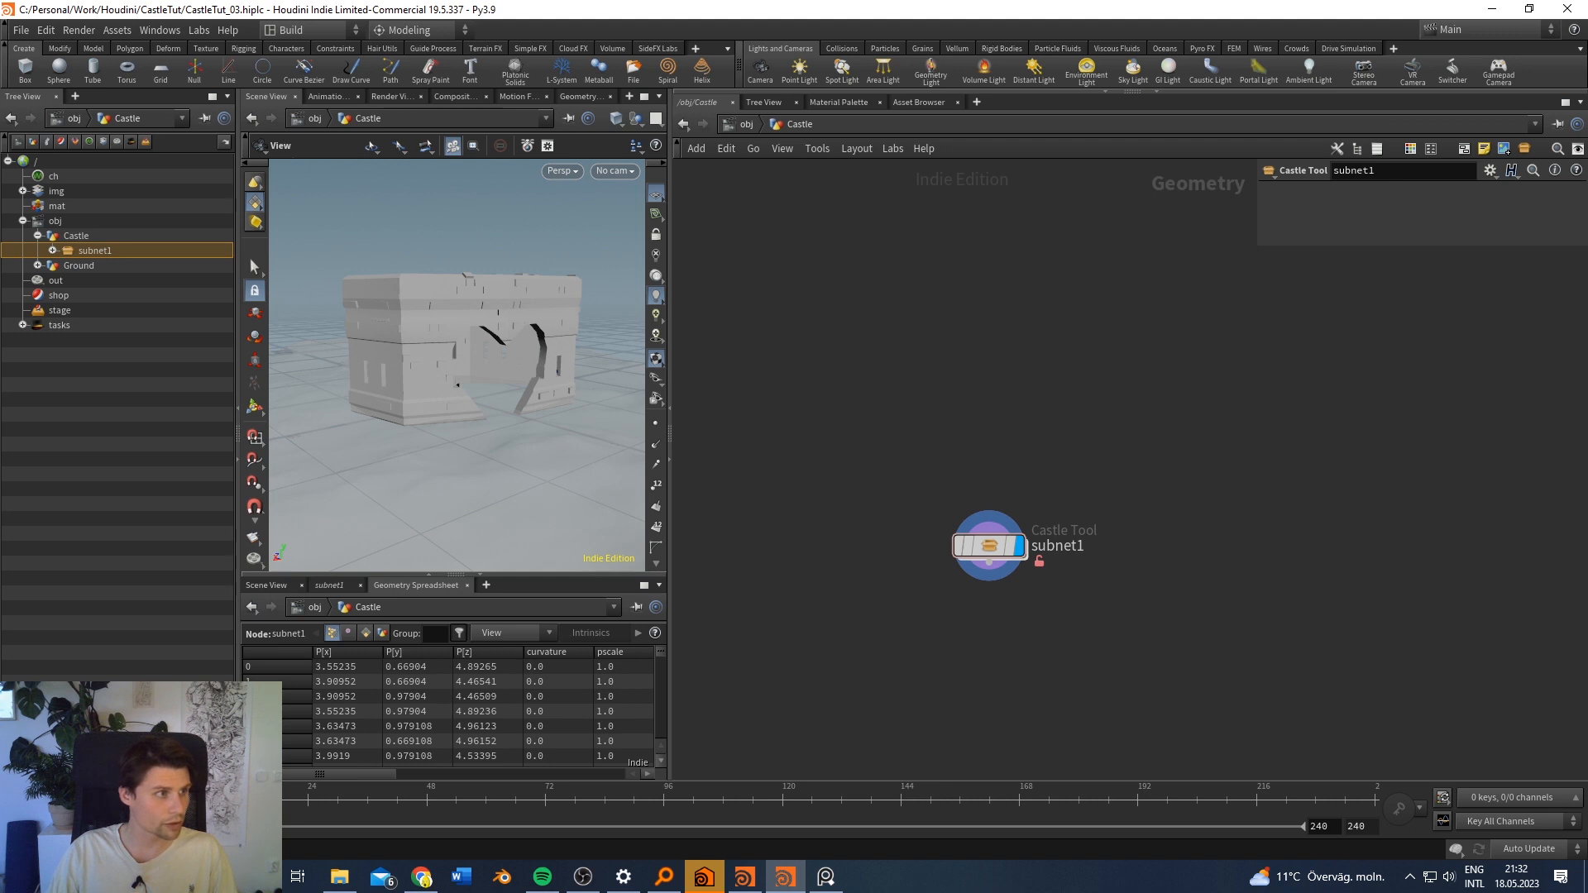
left_click(74, 97)
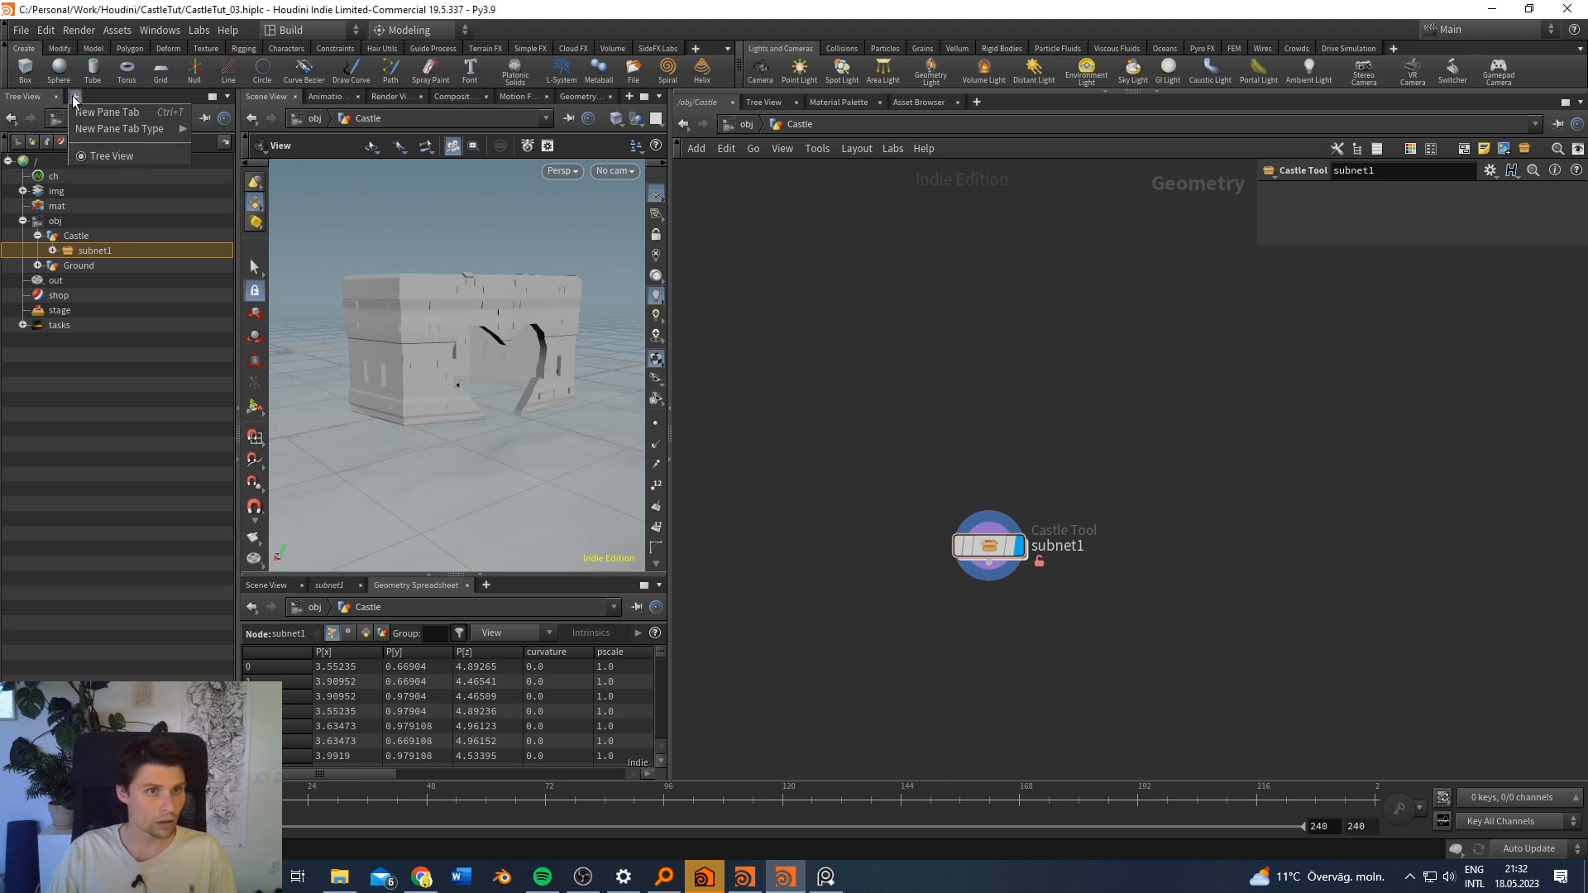
mouse_move(81, 129)
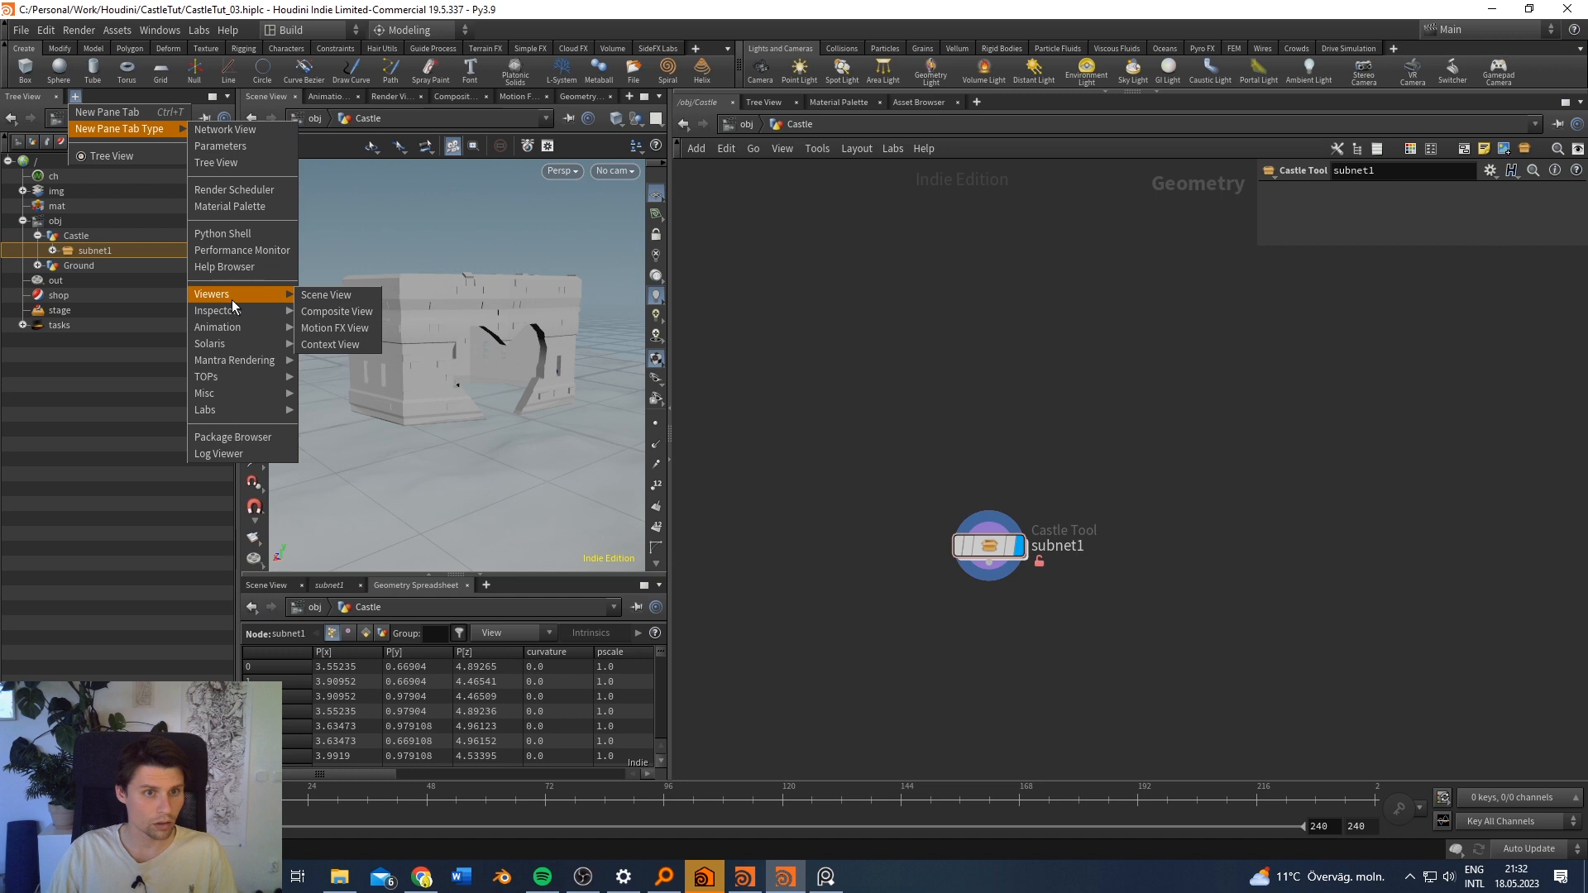
left_click(226, 146)
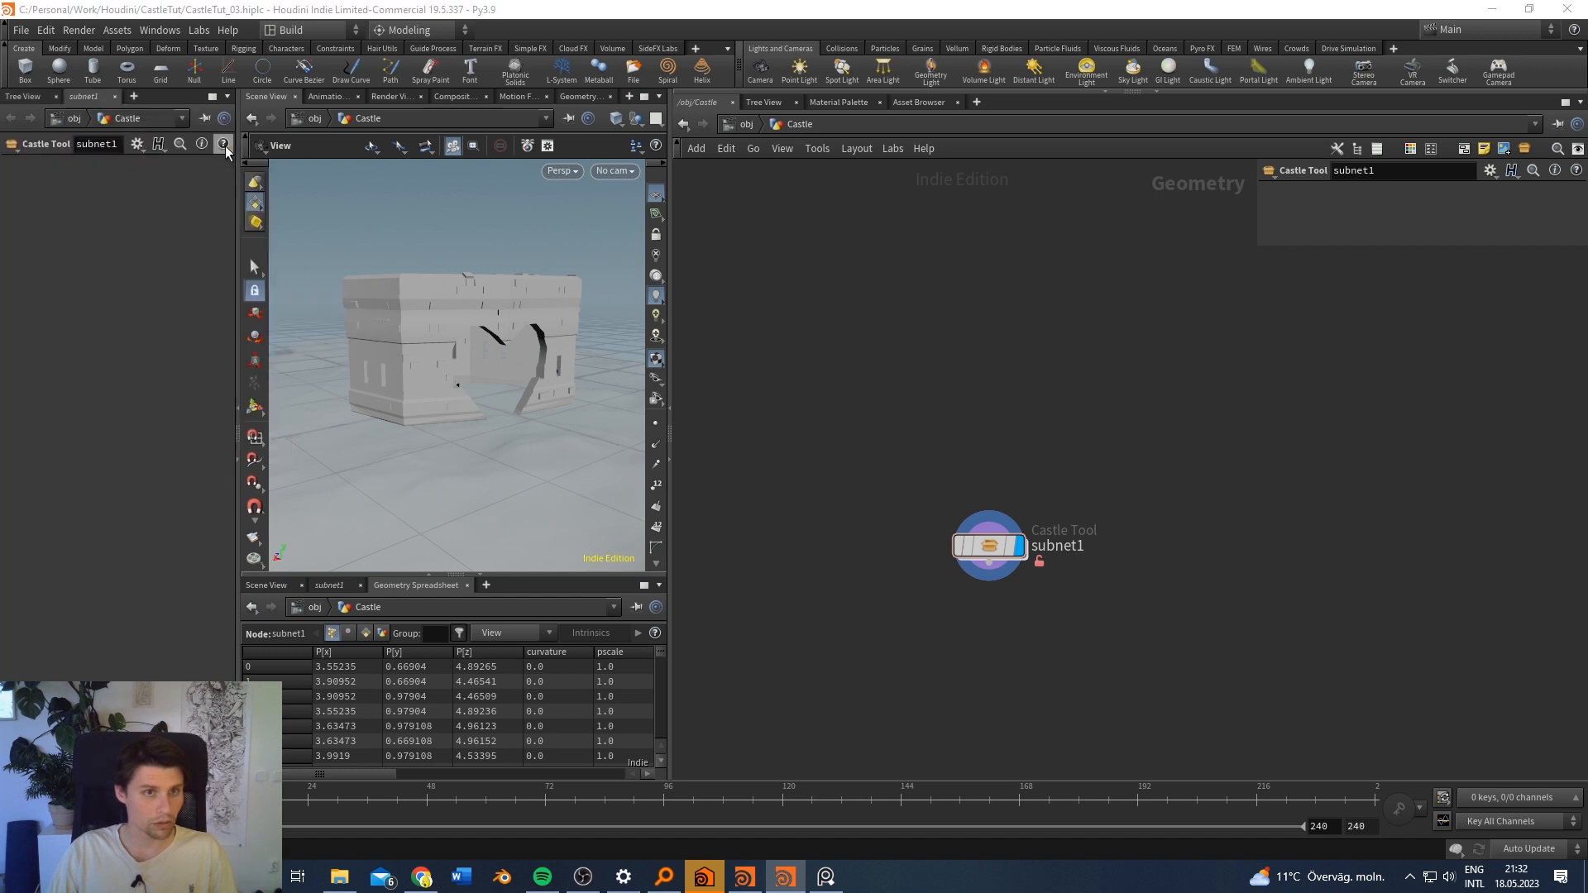
mouse_move(1001, 556)
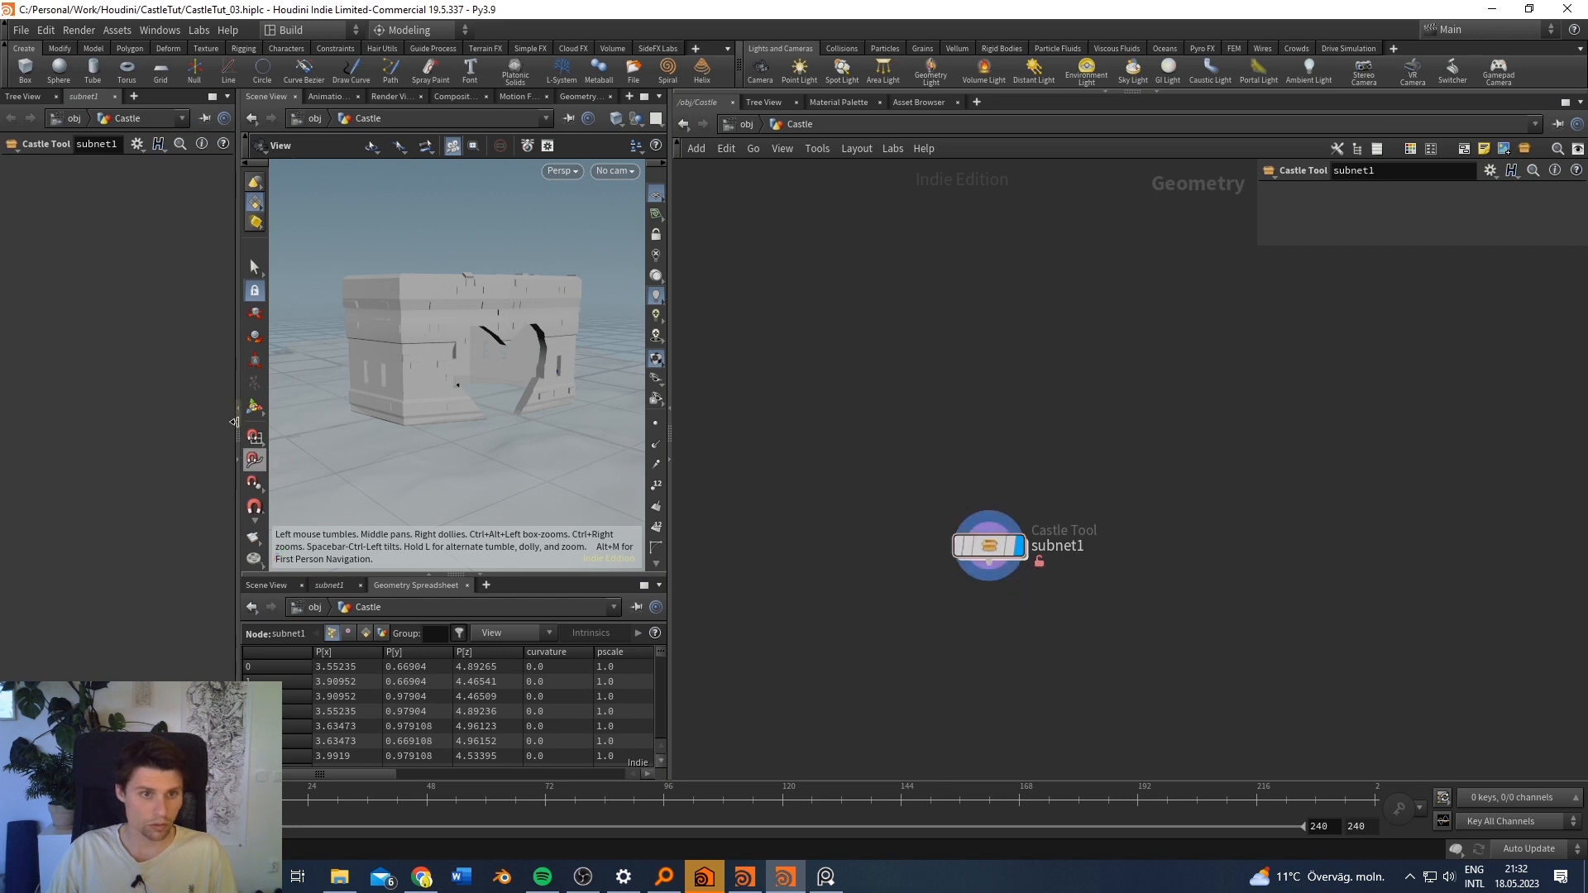
Step: Look over the Castle_Tool operator type properties and widen the viewport area slightly
left_click(237, 413)
left_click_drag(0, 190, 293, 172)
left_click_drag(557, 178, 499, 484)
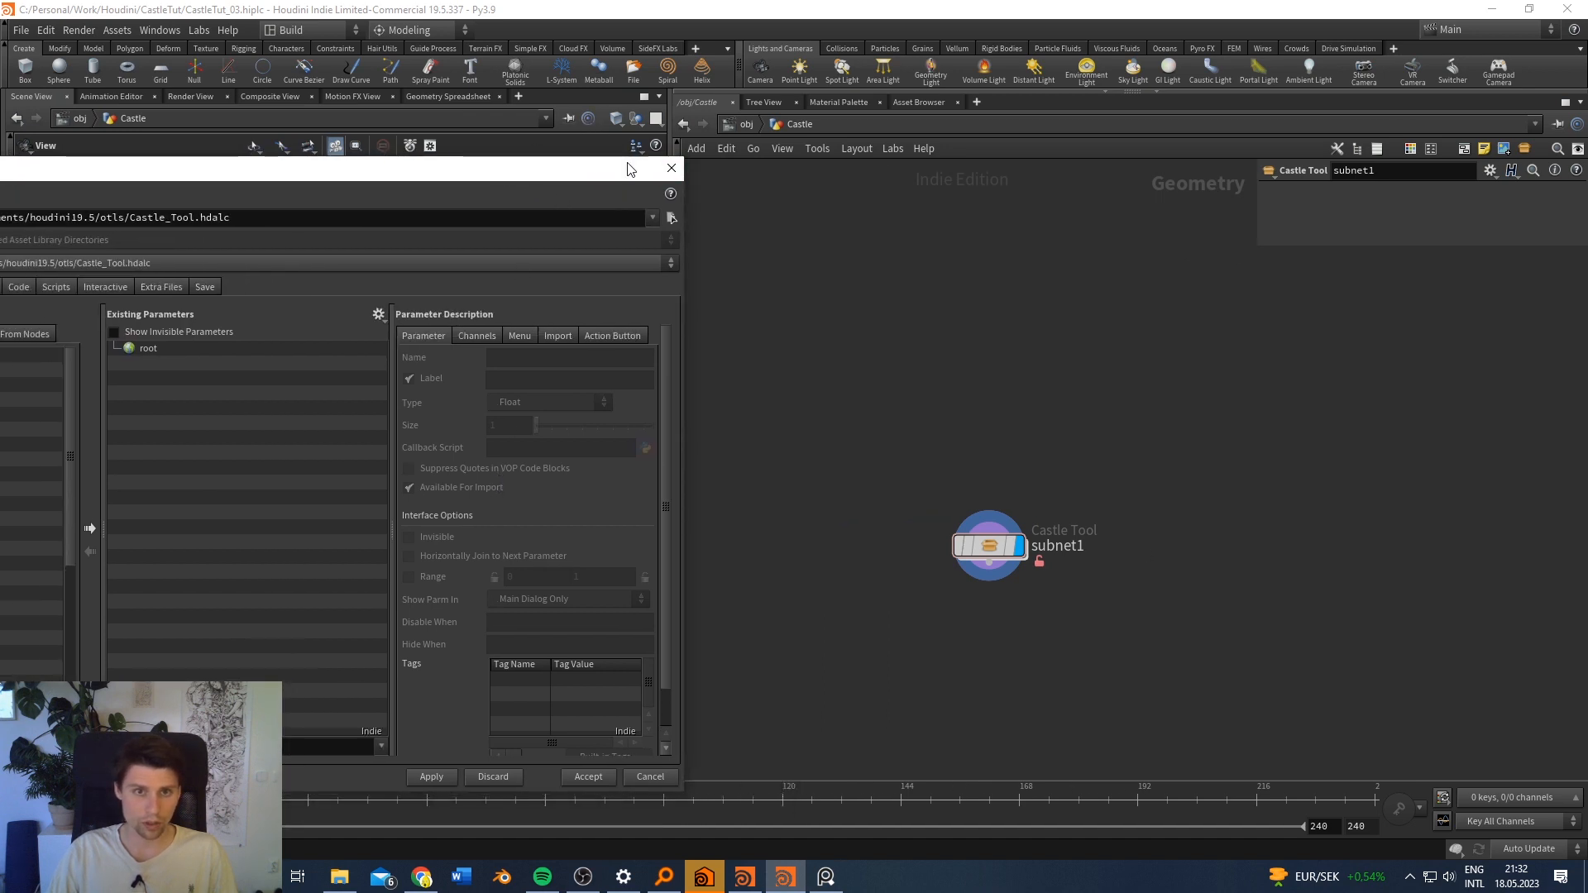
left_click_drag(688, 160, 428, 234)
left_click_drag(670, 372, 715, 371)
left_click_drag(294, 177, 0, 190)
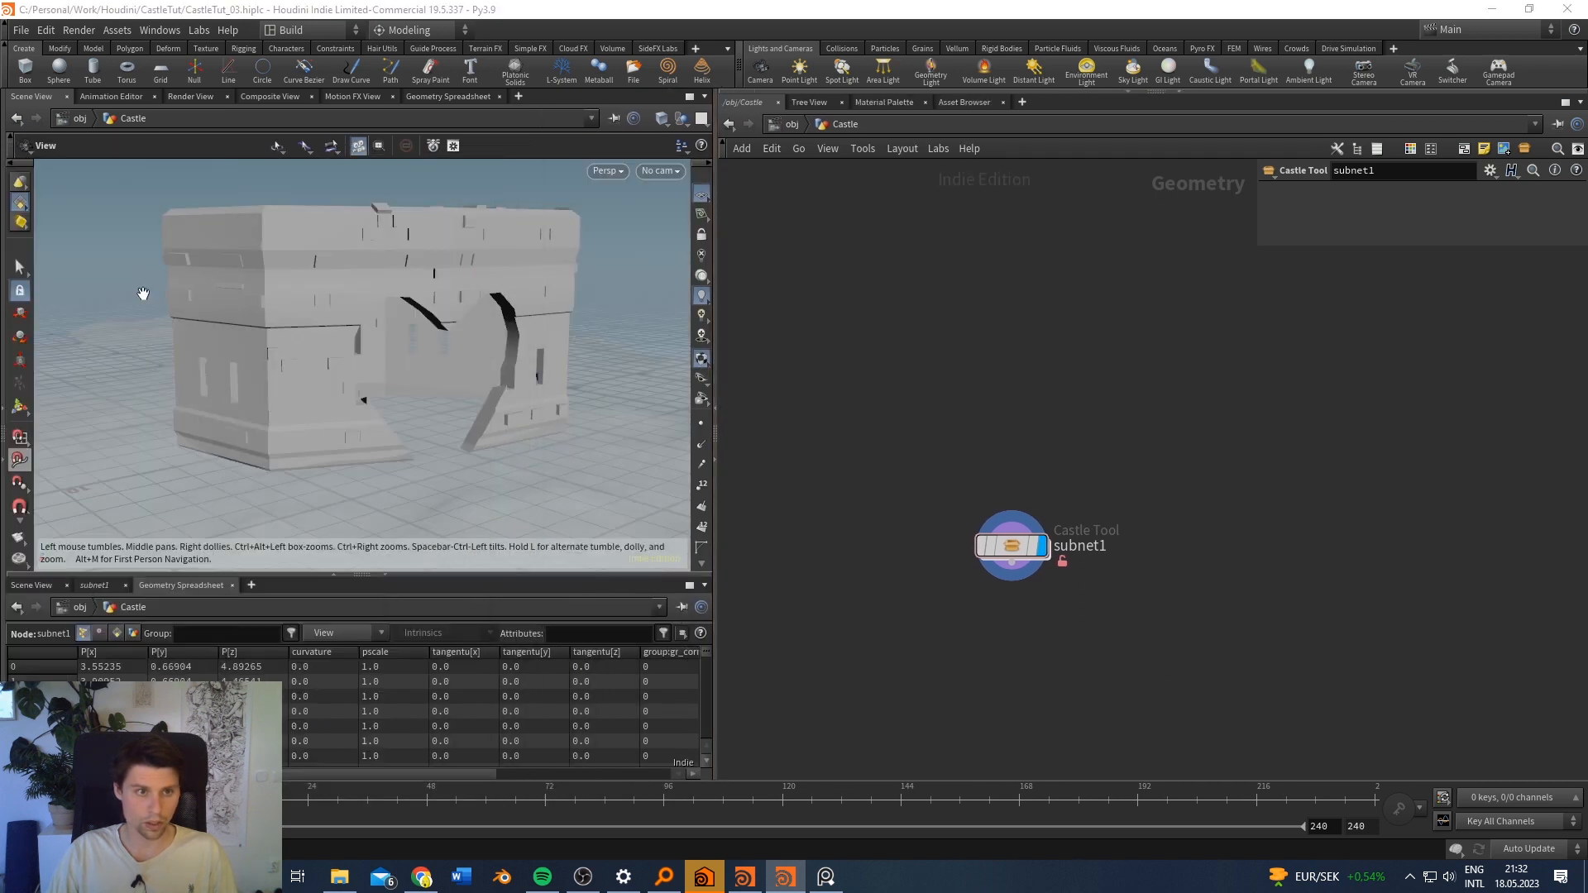
Step: Widen the area beside the network editor and place the Edit Operator Type Properties window so its Existing Parameters list stays visible
left_click(4, 409)
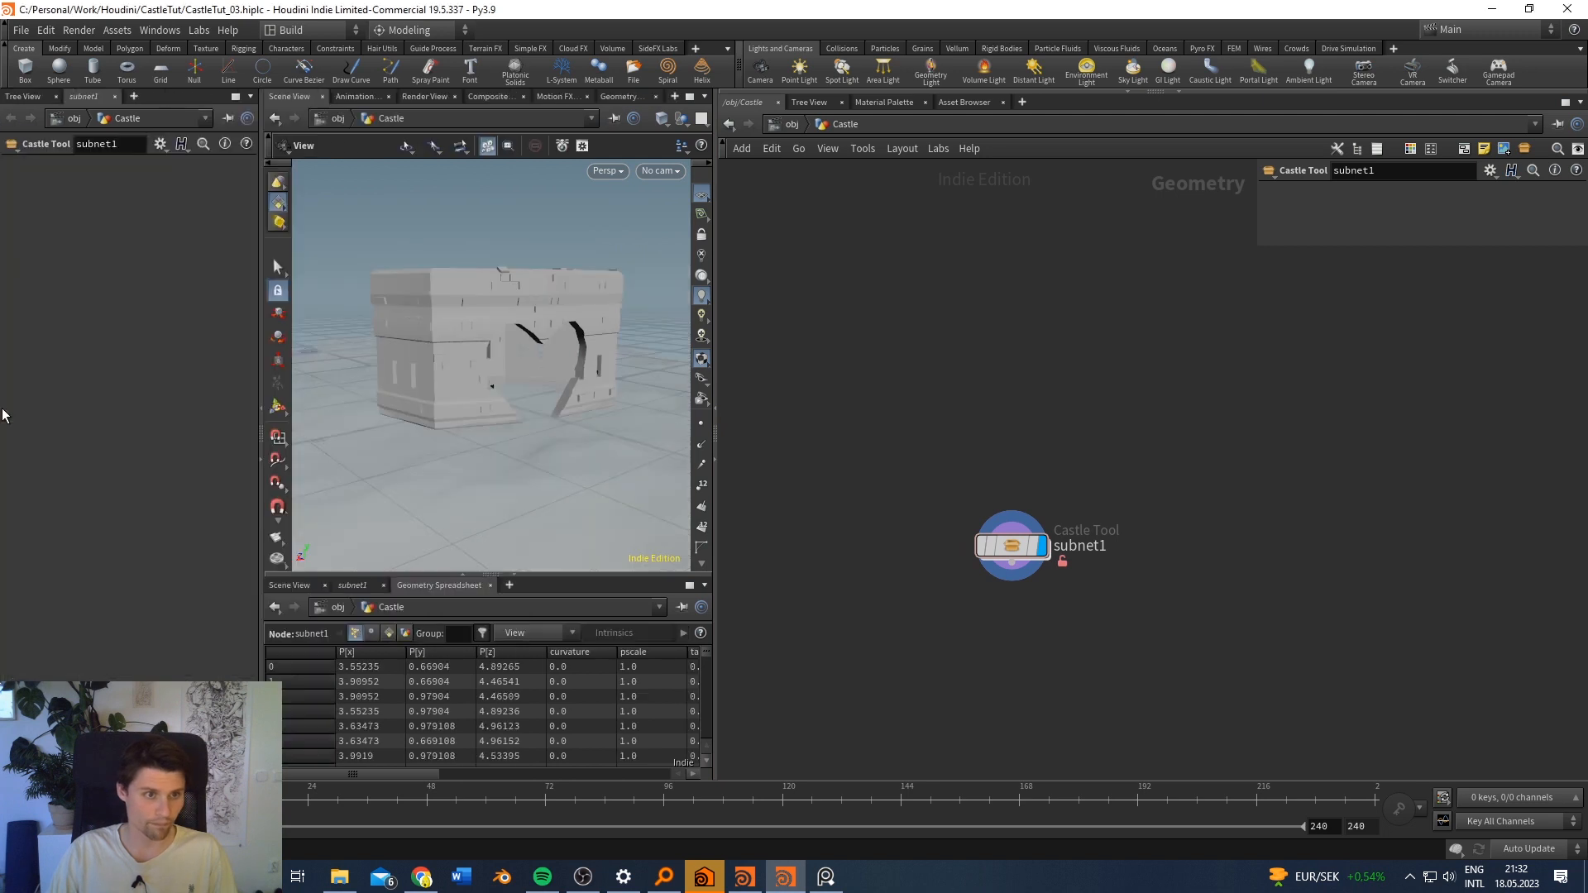
left_click_drag(0, 145, 469, 131)
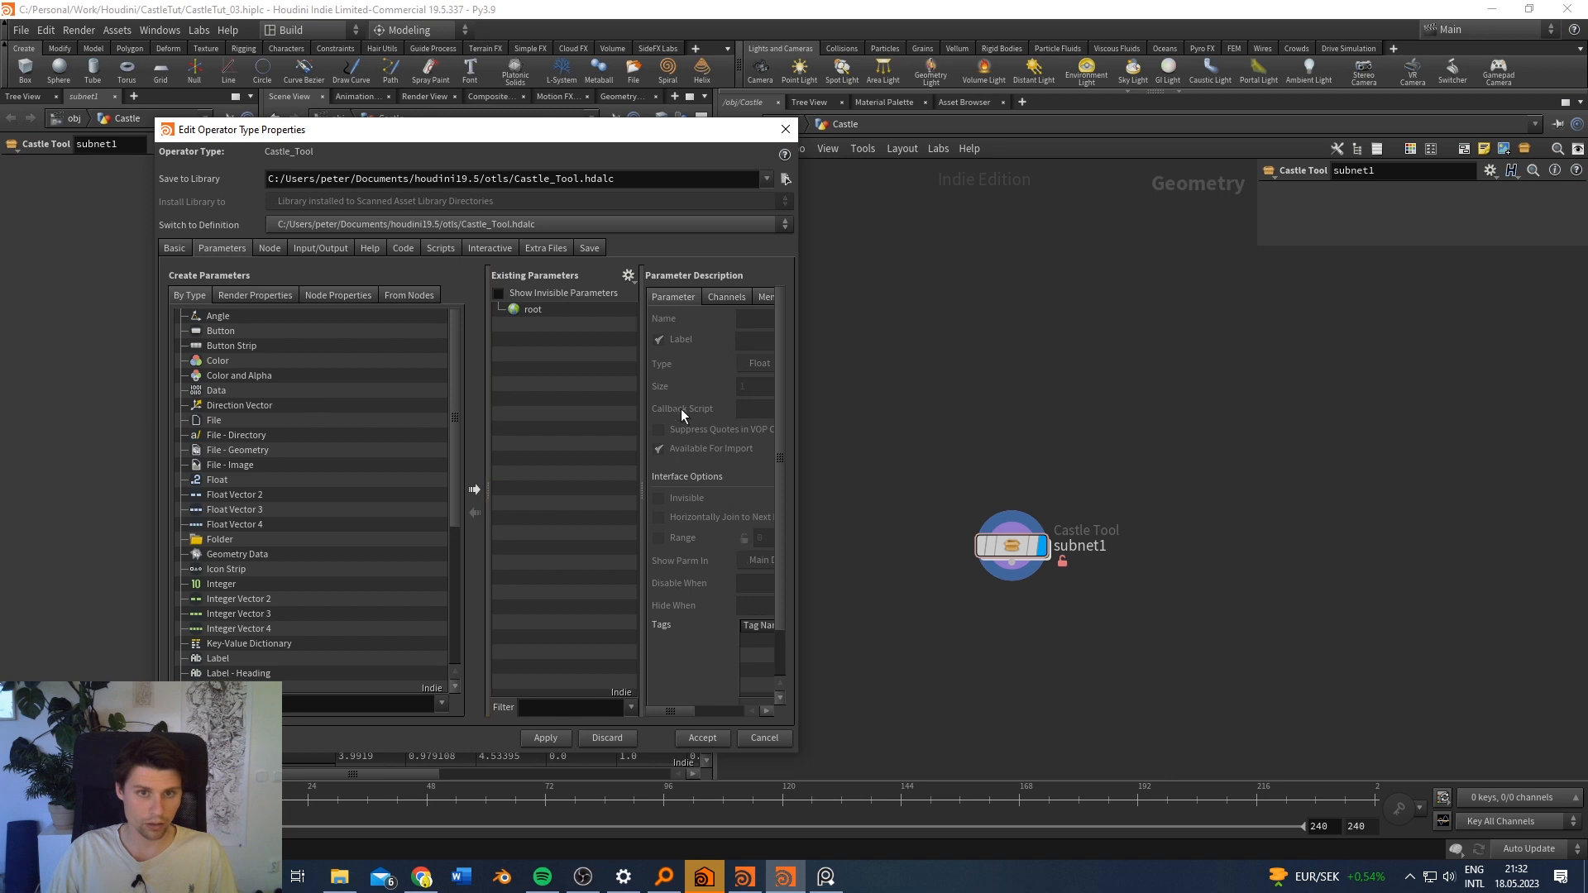
left_click_drag(568, 130, 81, 149)
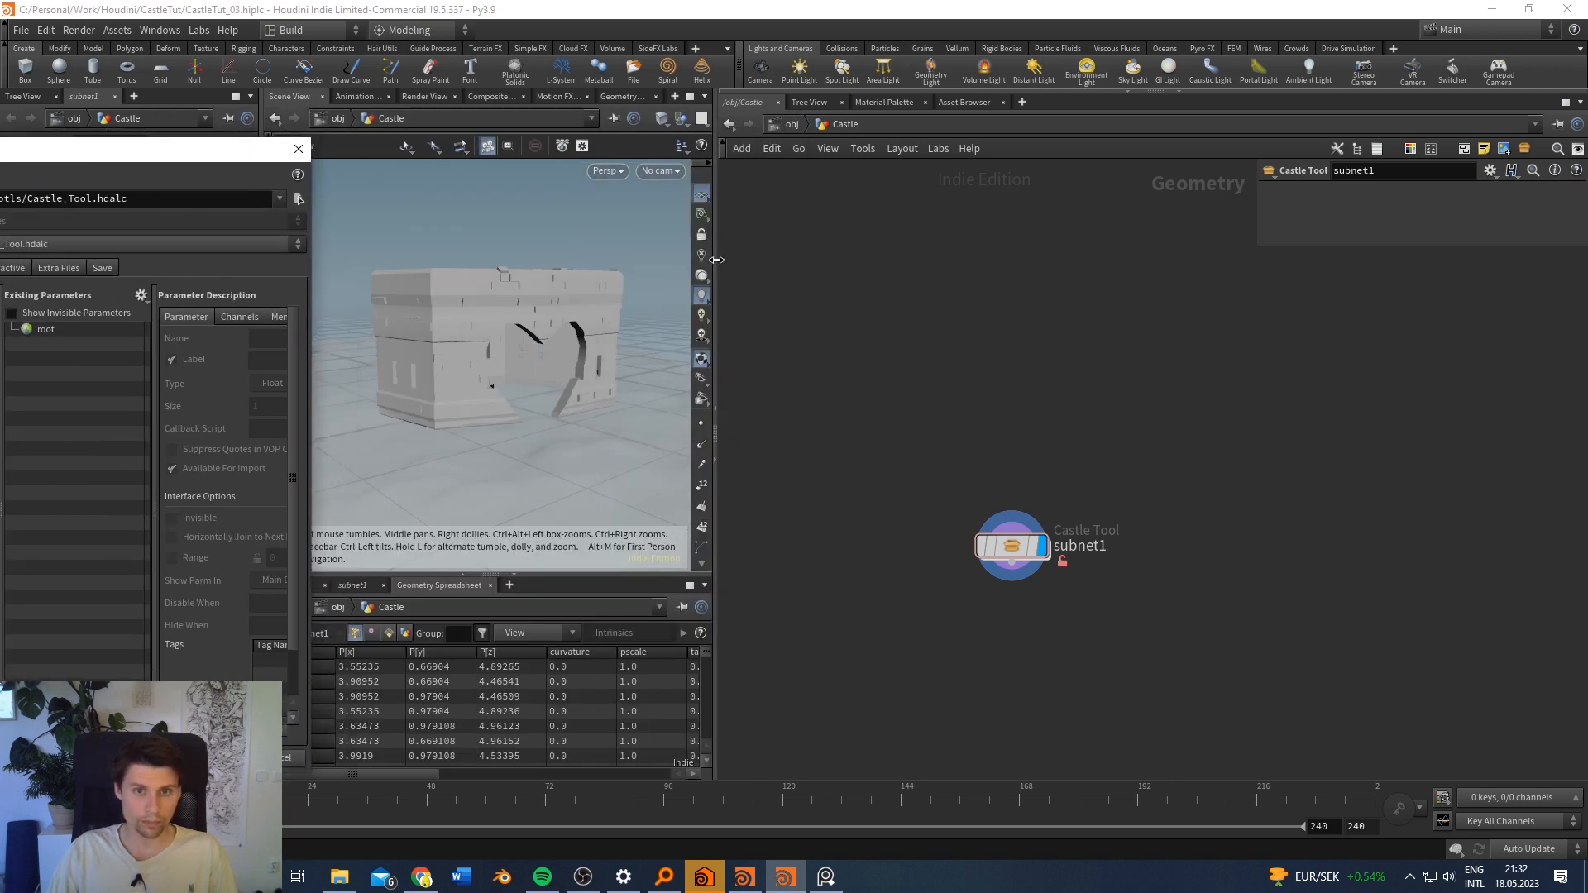
left_click_drag(714, 290, 829, 298)
left_click_drag(174, 155, 220, 163)
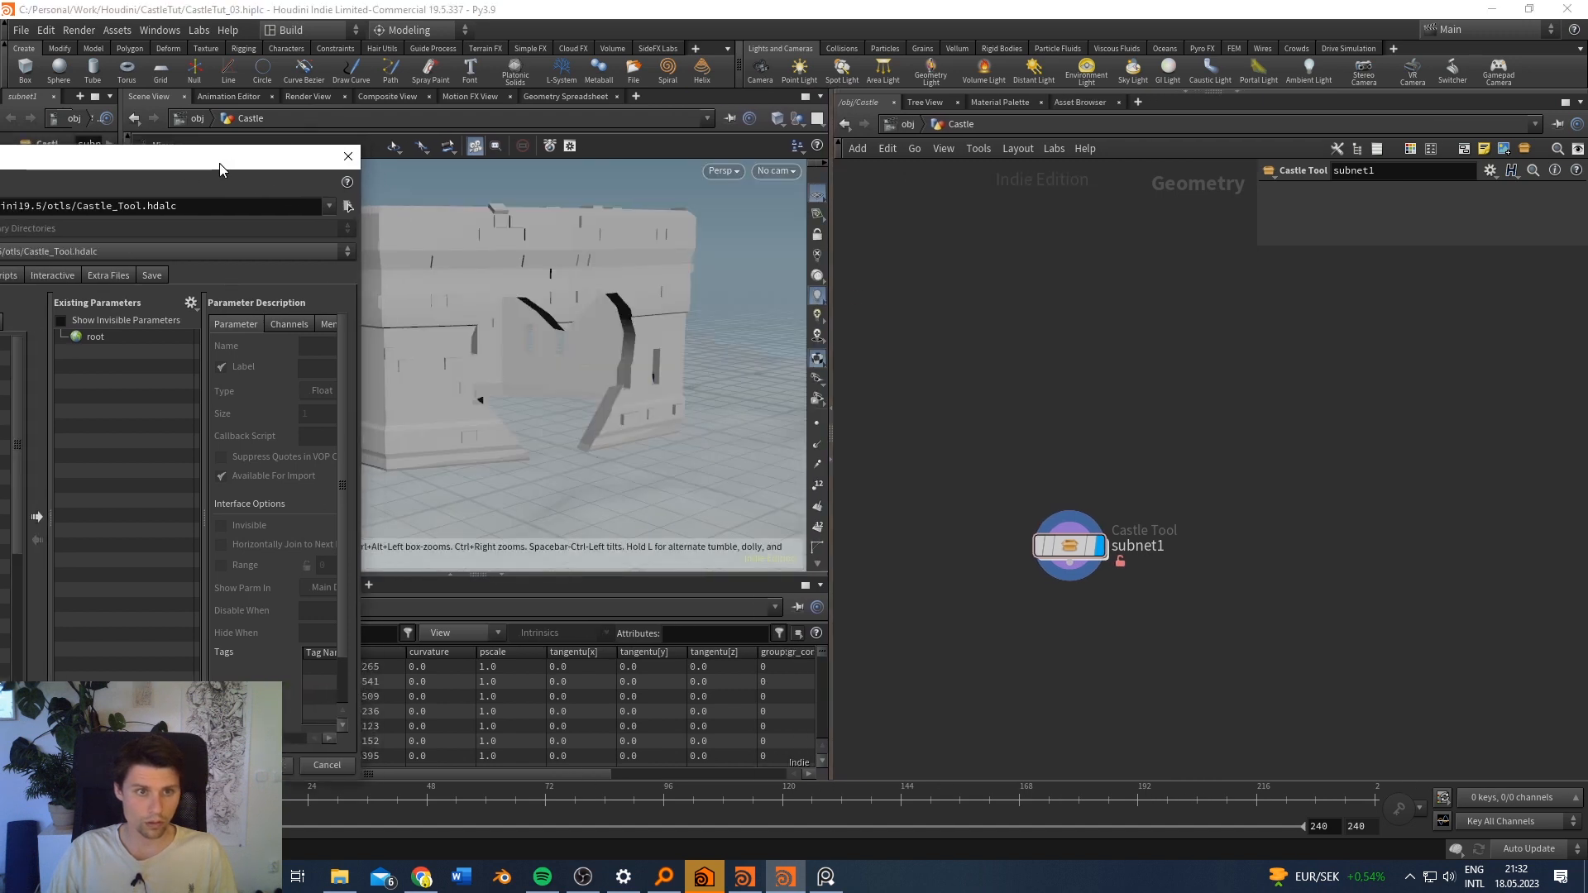
Step: Open the contents of the Castle Tool node and look over its network from output0 up to boolean1
double_click(1077, 552)
left_click_drag(652, 383, 584, 364)
middle_click_drag(1150, 606, 1150, 565)
left_click_drag(628, 293, 533, 412)
middle_click_drag(1077, 279, 1071, 454)
scroll(1158, 356, "down", 2)
middle_click_drag(1171, 335, 1088, 454)
middle_click_drag(1216, 304, 1265, 467)
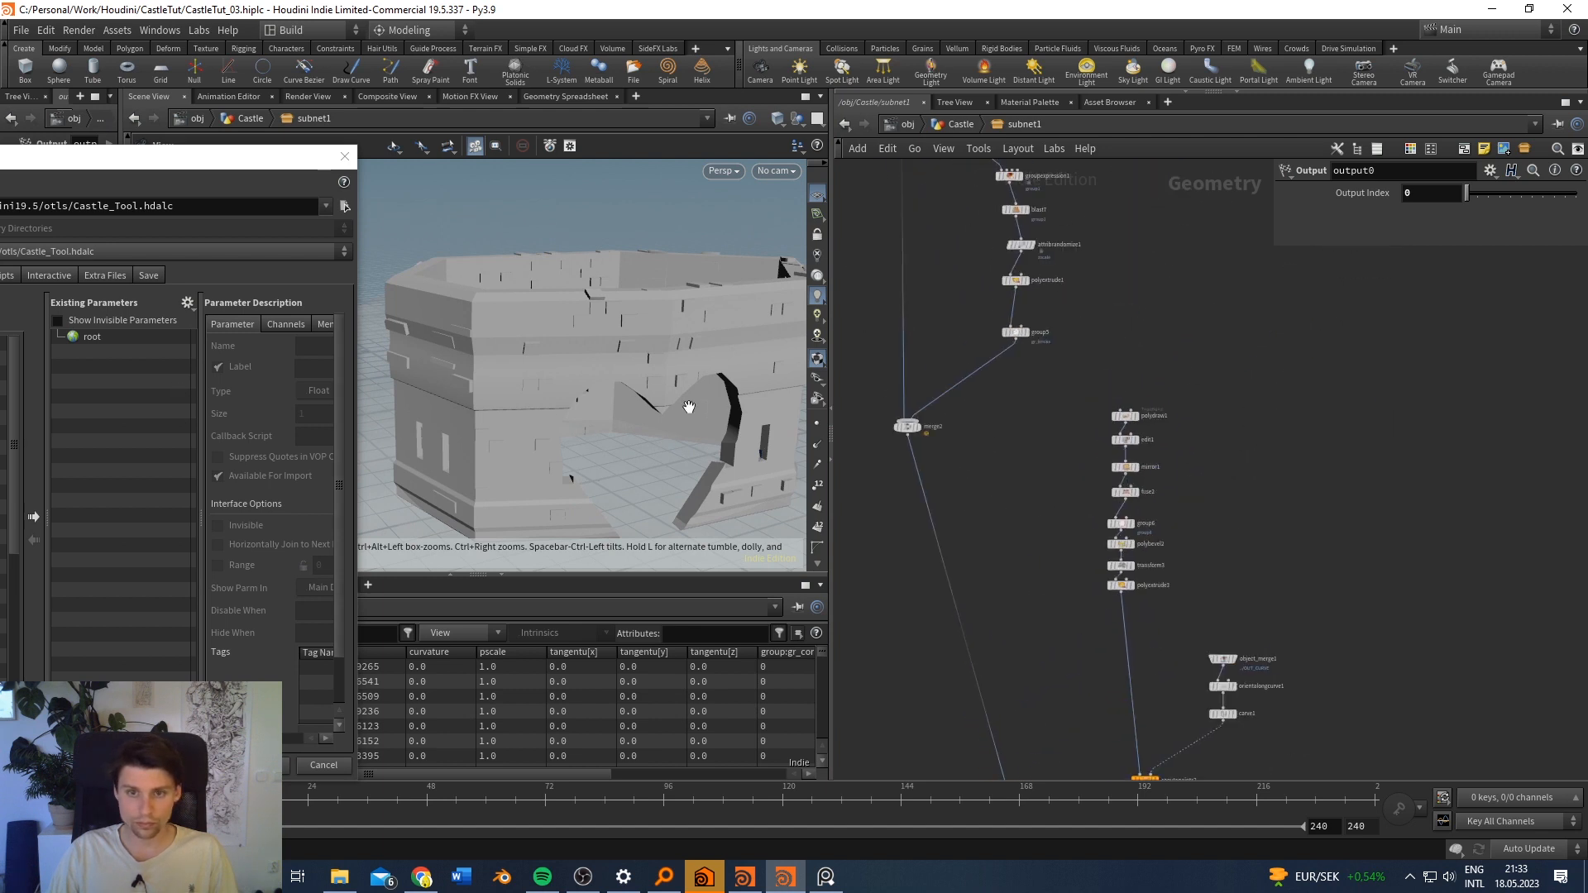
scroll(956, 487, "up", 1)
middle_click_drag(990, 389, 1003, 524)
middle_click_drag(998, 347, 1039, 610)
middle_click_drag(1123, 248, 1219, 619)
left_click_drag(636, 385, 577, 304)
left_click_drag(464, 301, 638, 270)
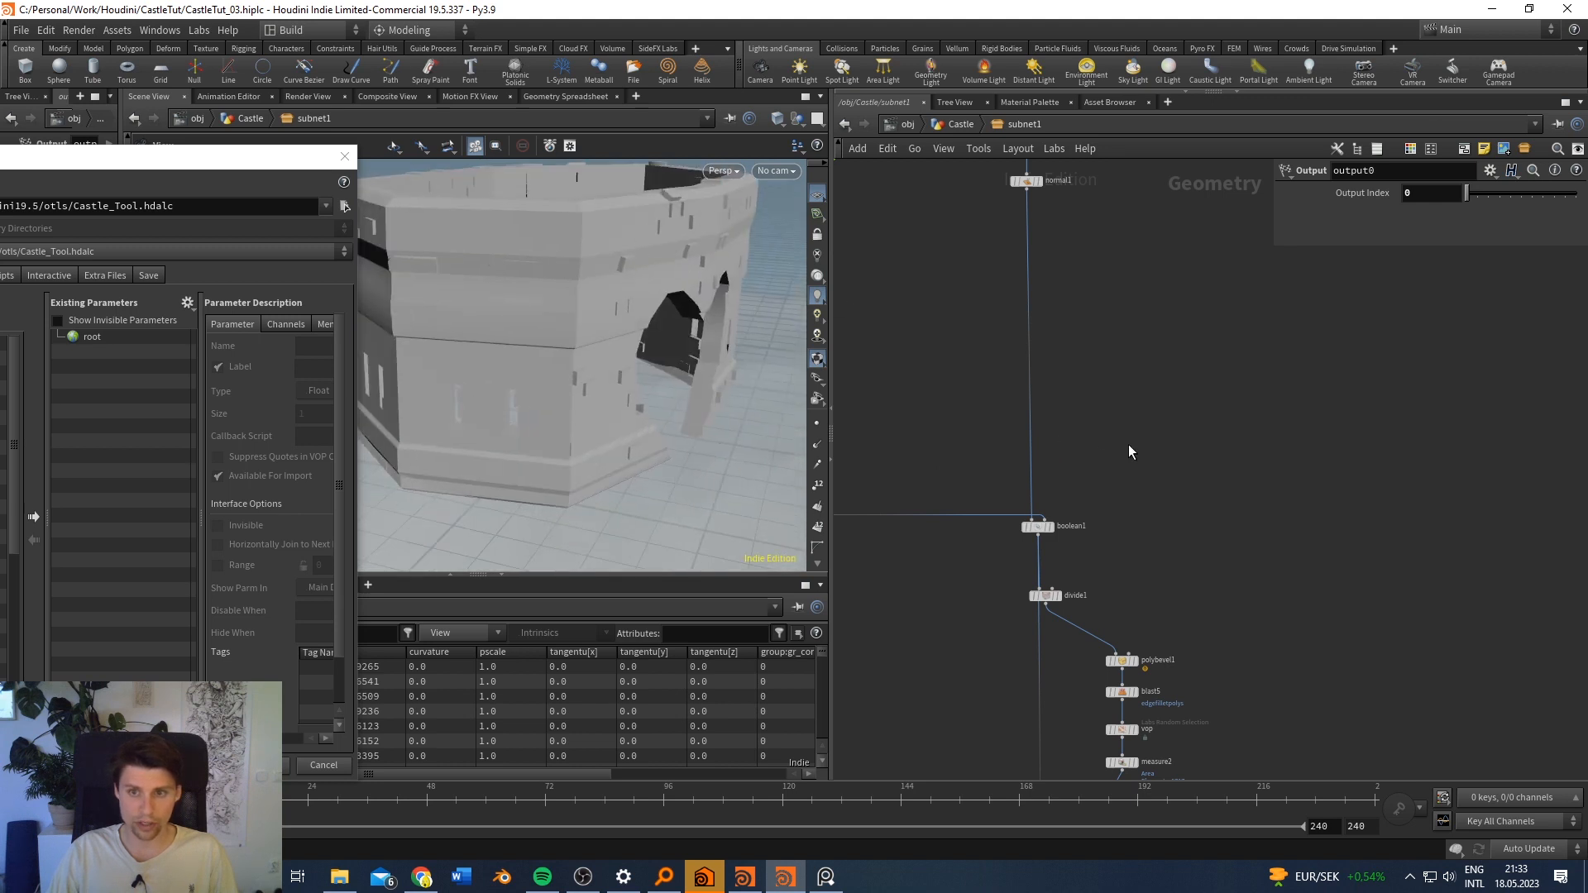
Step: Display the boolean1, sweep1 and polypath1 nodes in turn to inspect the stages of the wall construction
scroll(1088, 521, "down", 3)
mouse_move(1089, 493)
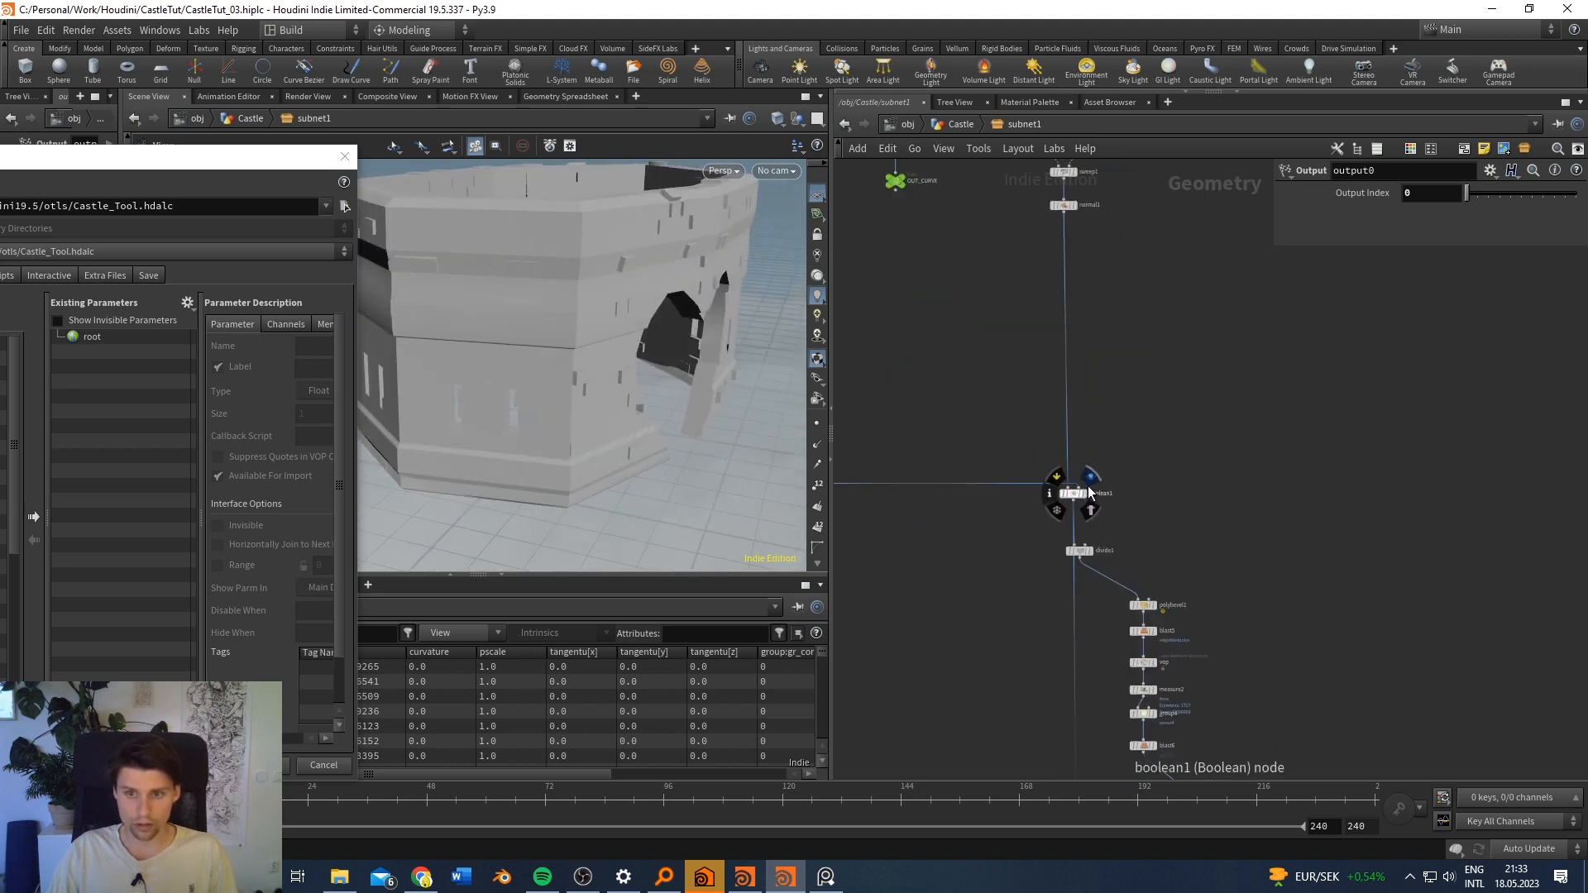
left_click_drag(604, 319, 880, 383)
scroll(984, 430, "up", 3)
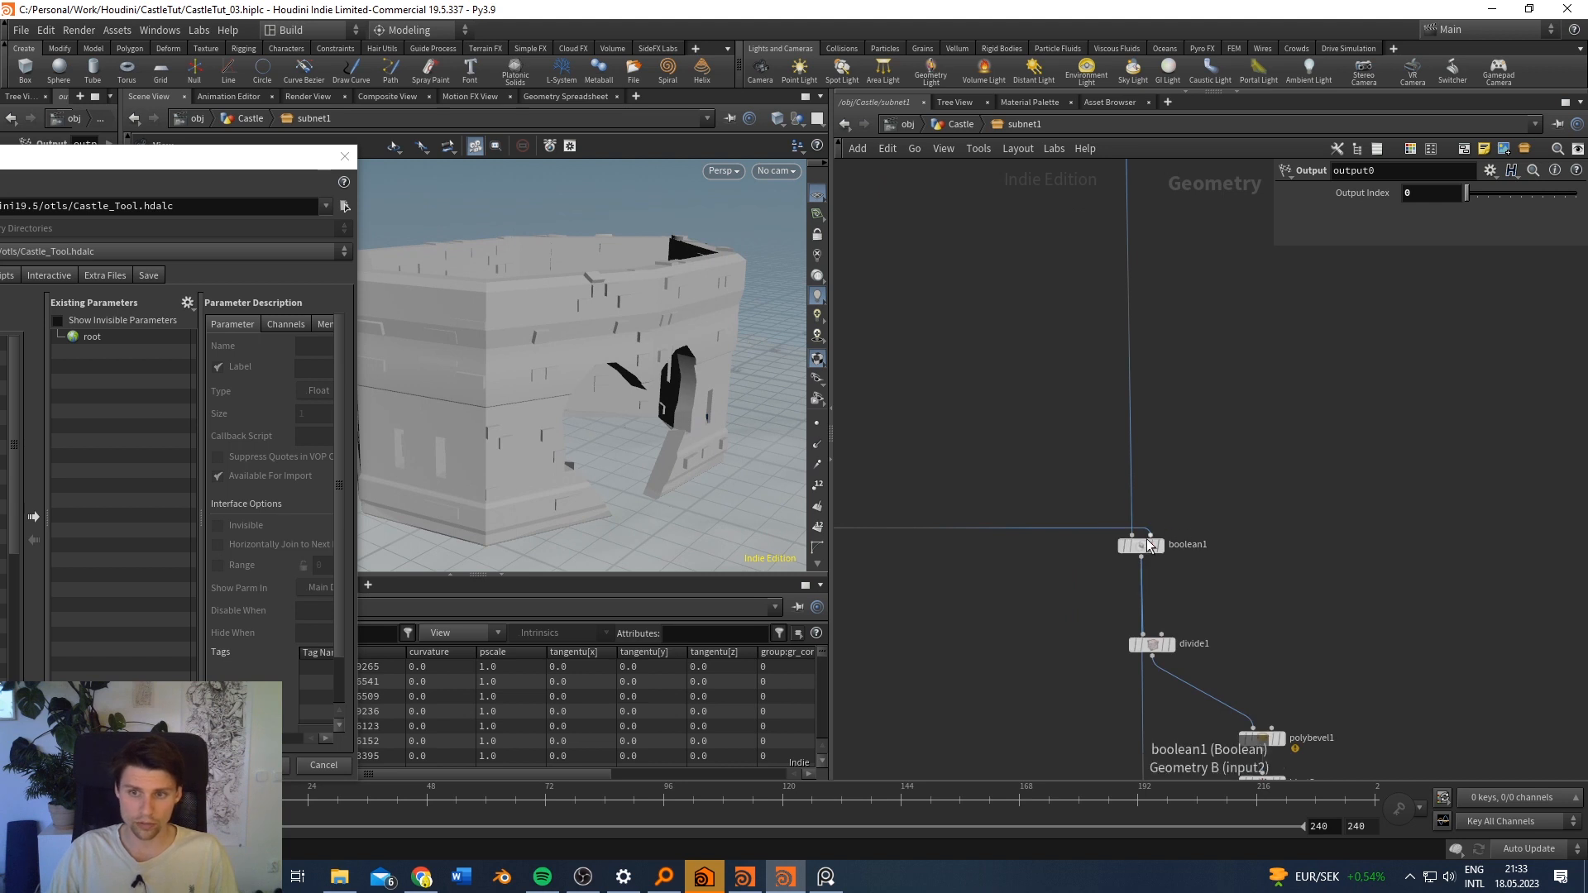
left_click(1162, 545)
left_click_drag(653, 333, 675, 331)
middle_click_drag(1184, 439, 1248, 651)
scroll(1248, 651, "down", 3)
middle_click_drag(1265, 394, 1255, 513)
scroll(1216, 499, "up", 4)
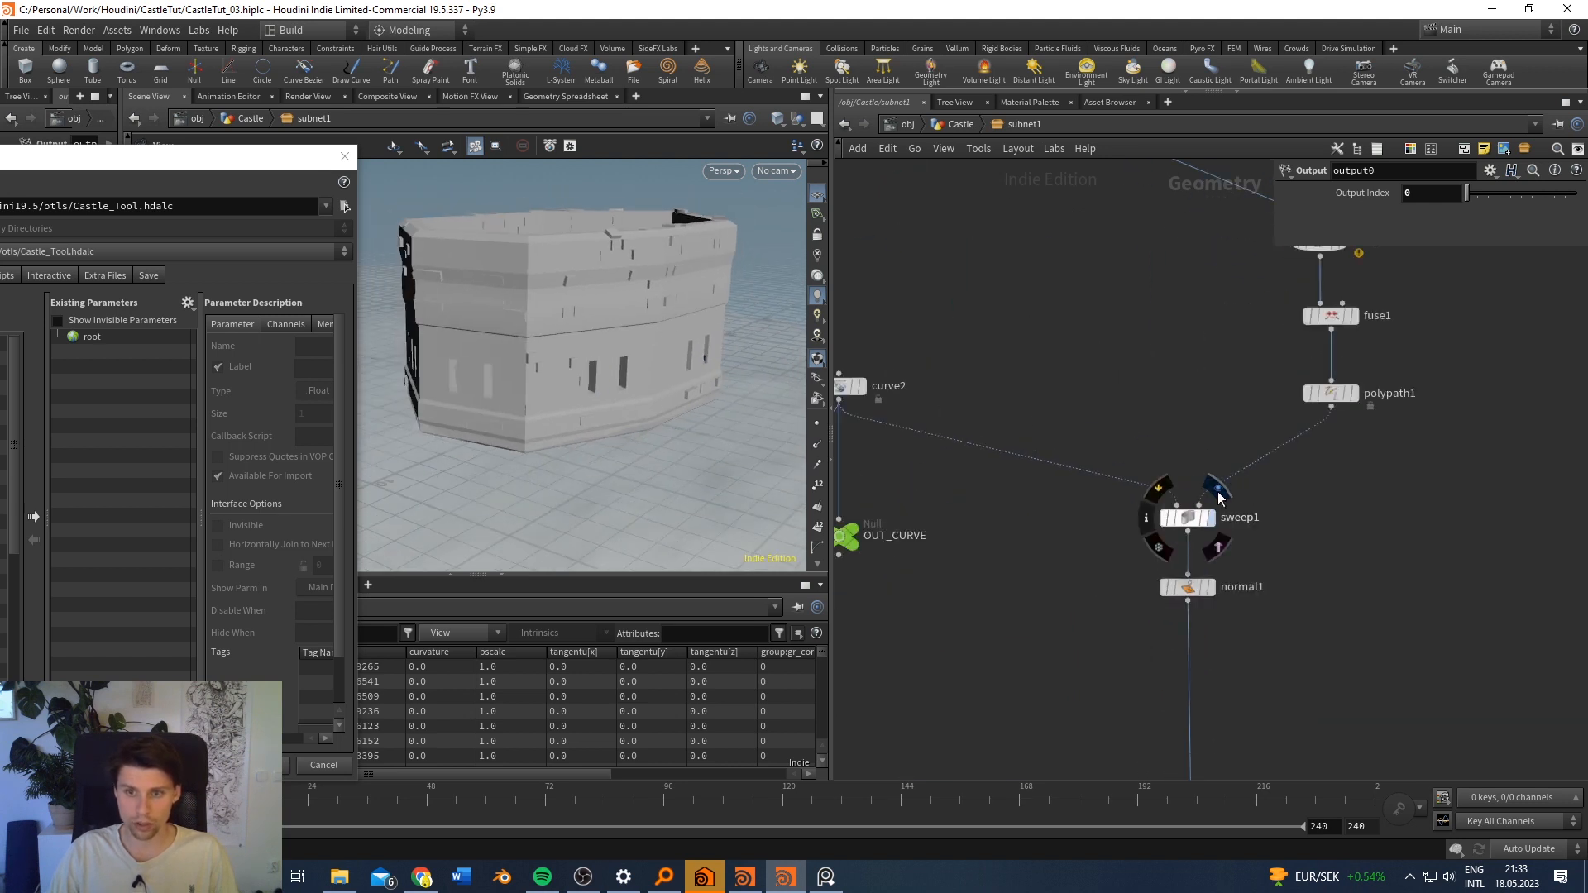
left_click(1210, 517)
middle_click_drag(1168, 430, 1259, 470)
left_click(1443, 434)
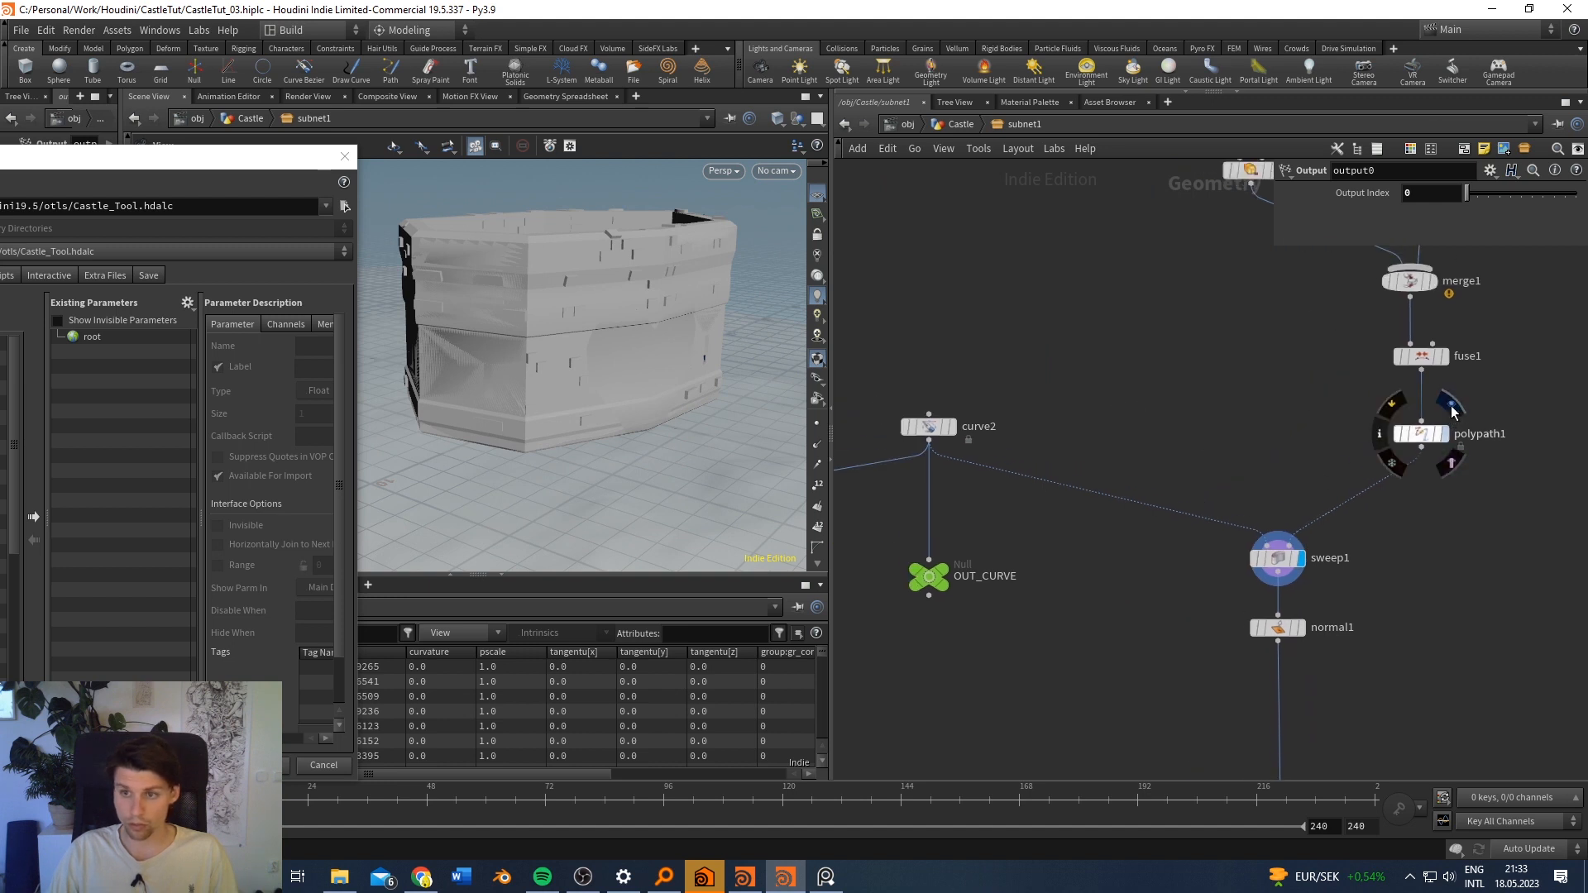
Step: Review the network's branches by selecting groups of nodes, including curve2 and attribrandomize1
middle_click_drag(1092, 450, 1206, 436)
scroll(1163, 369, "down", 5)
left_click_drag(1188, 325, 980, 650)
left_click_drag(1174, 307, 929, 581)
middle_click_drag(1062, 630, 886, 556)
left_click(1126, 500)
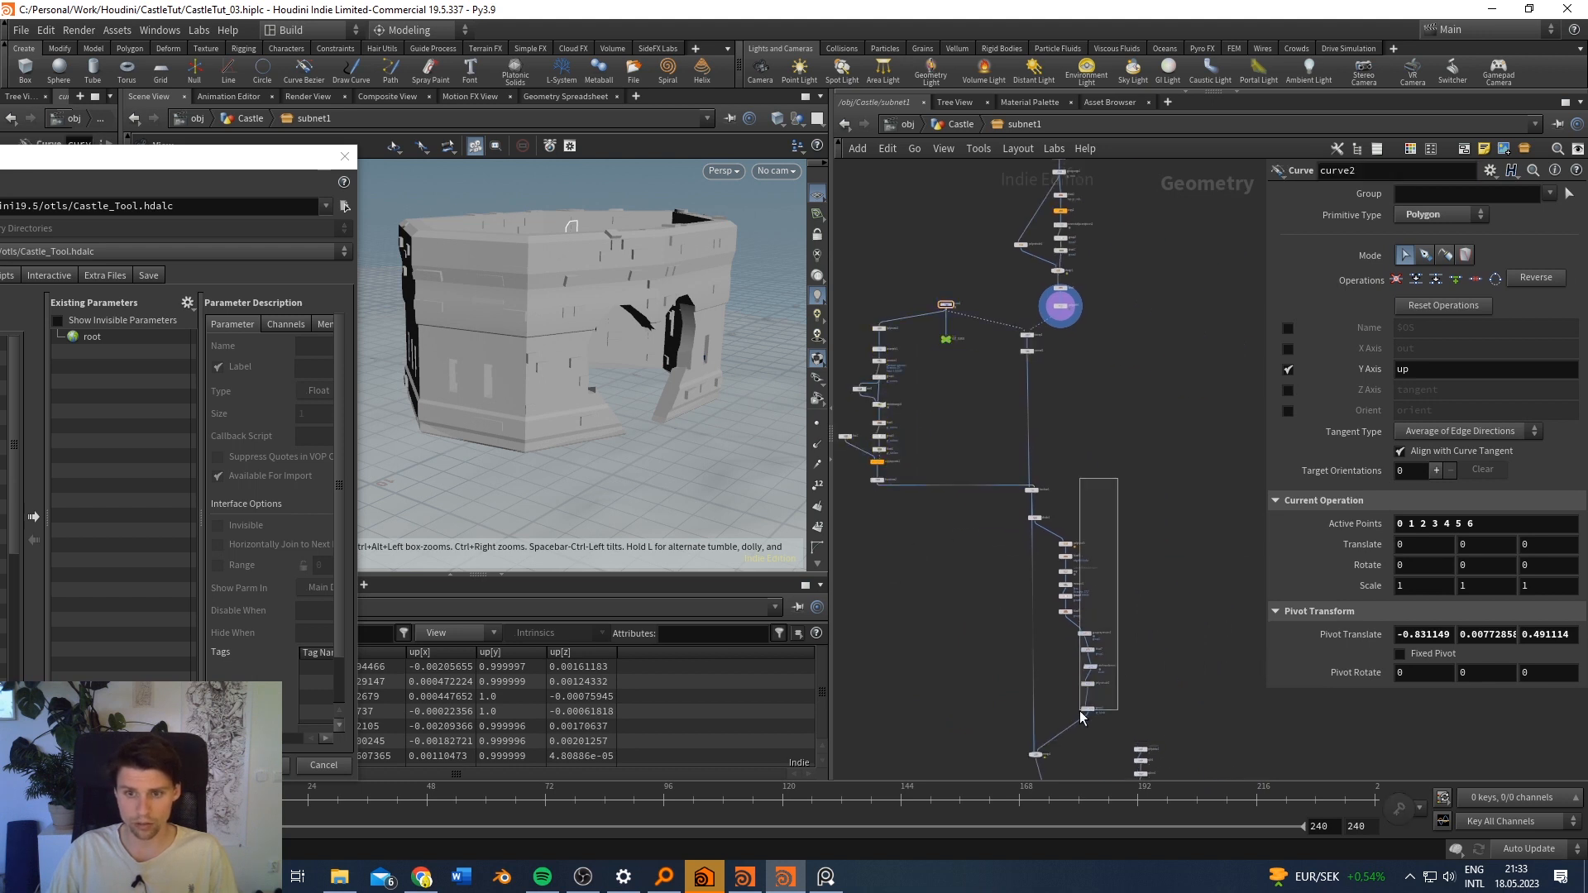
left_click_drag(1080, 712, 1057, 724)
scroll(1152, 358, "up", 4)
middle_click_drag(1152, 358, 1273, 538)
middle_click_drag(941, 348, 1029, 382)
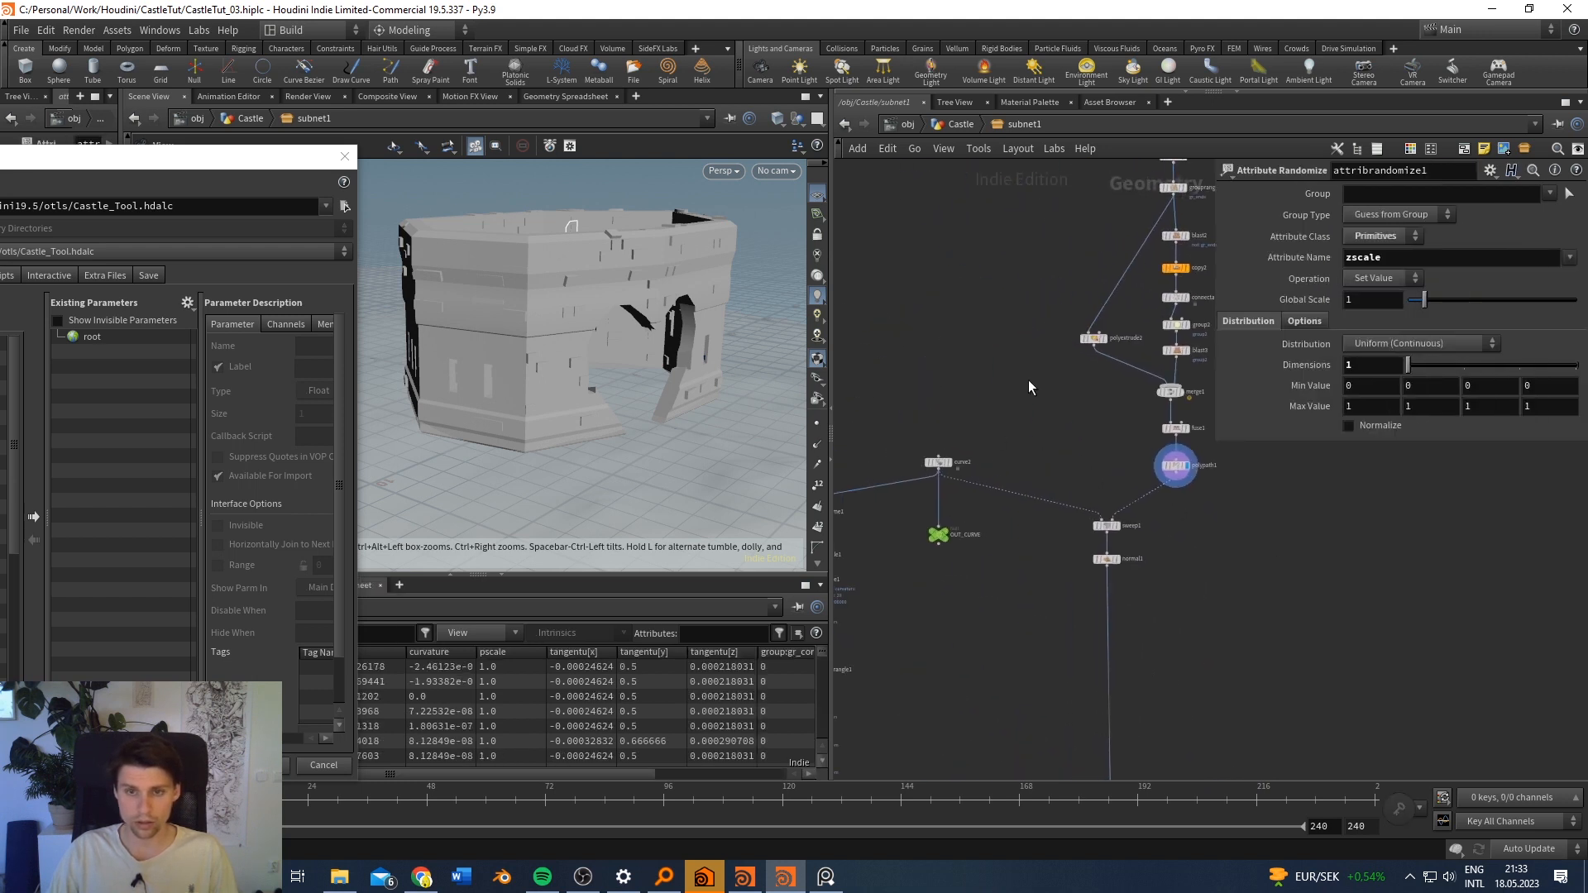
Step: Display upstream nodes of the wall profile chain in turn, including copy2 and line2
scroll(1029, 385, "up", 2)
middle_click_drag(1070, 630, 1258, 395)
scroll(1169, 506, "down", 4)
middle_click_drag(1167, 506, 976, 538)
scroll(1038, 573, "up", 3)
left_click(1117, 489)
middle_click_drag(1053, 314, 1024, 616)
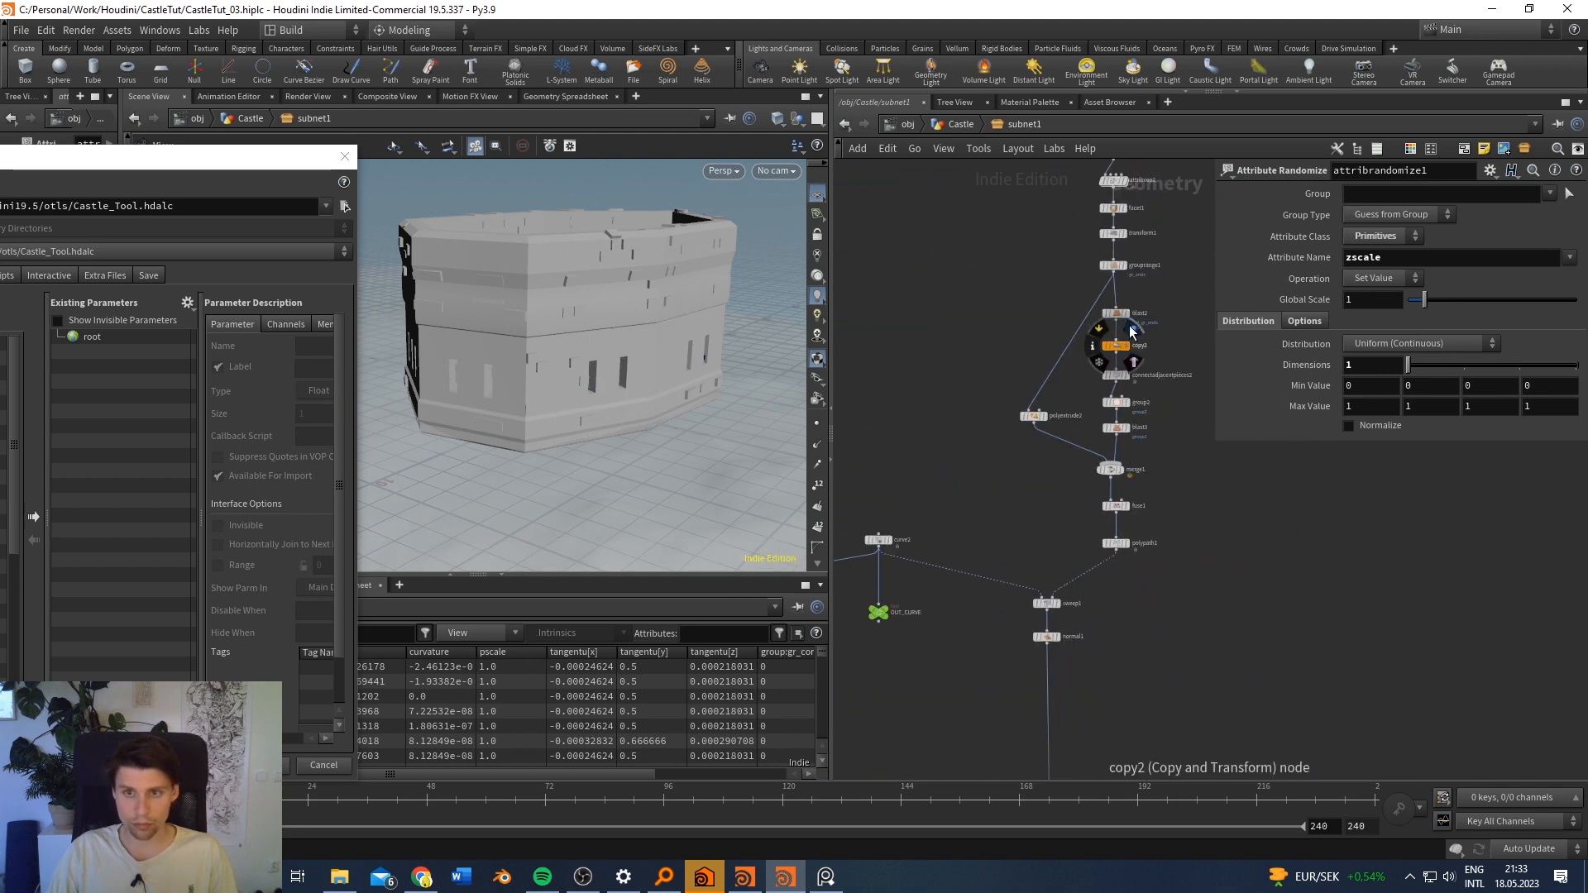
left_click(1123, 346)
middle_click_drag(1122, 159, 1066, 430)
left_click(1072, 407)
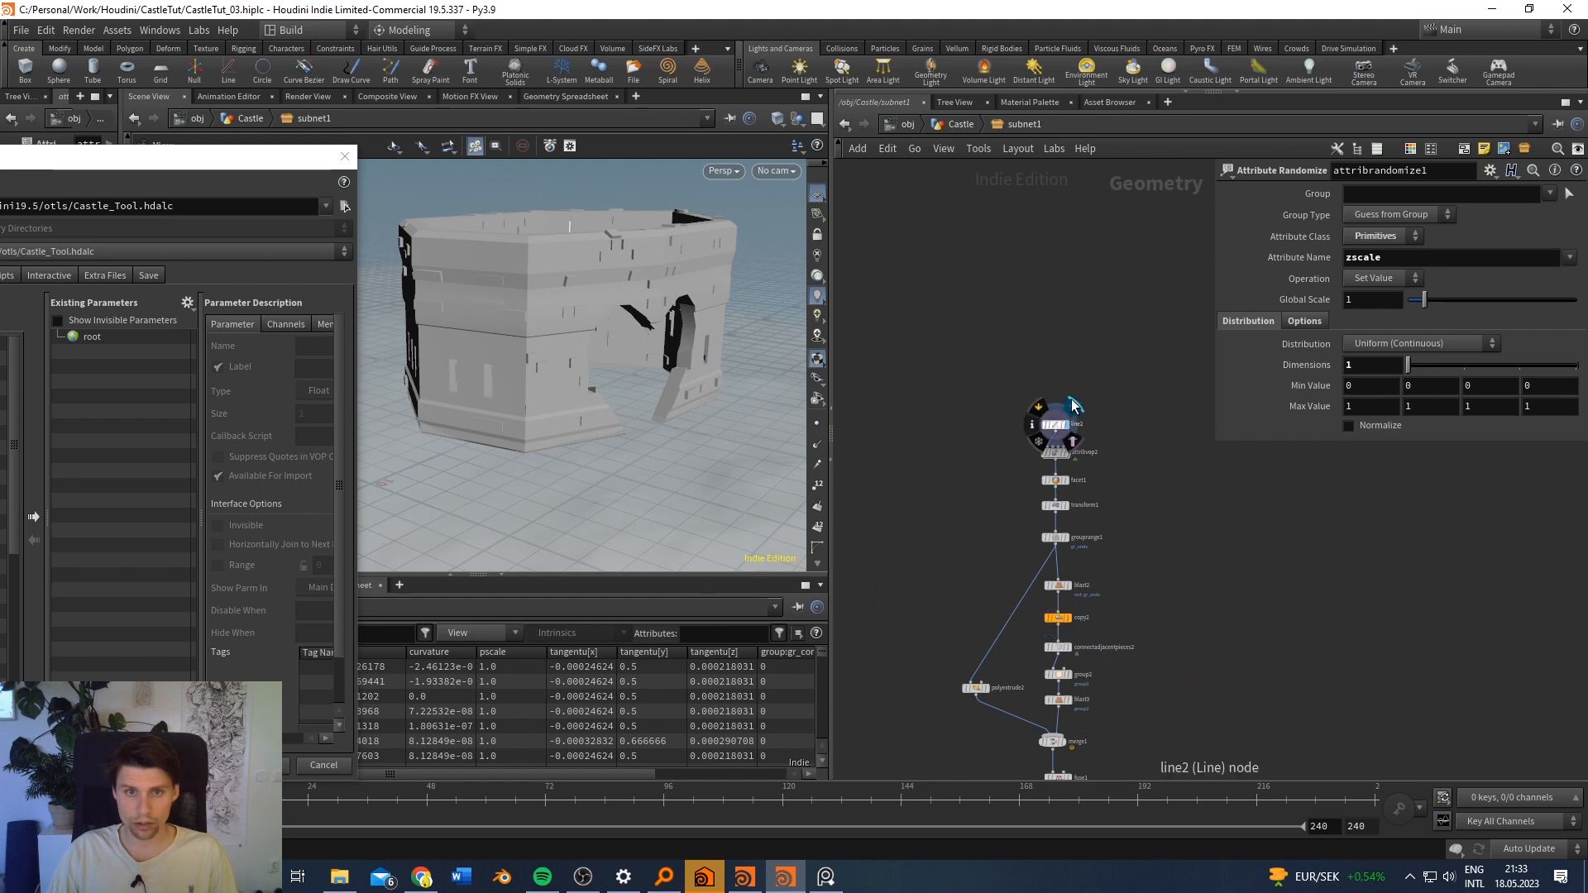
Step: Set the display flag on the output0 node at the end of the Castle Tool network
left_click(960, 124)
key("u")
left_click(977, 467)
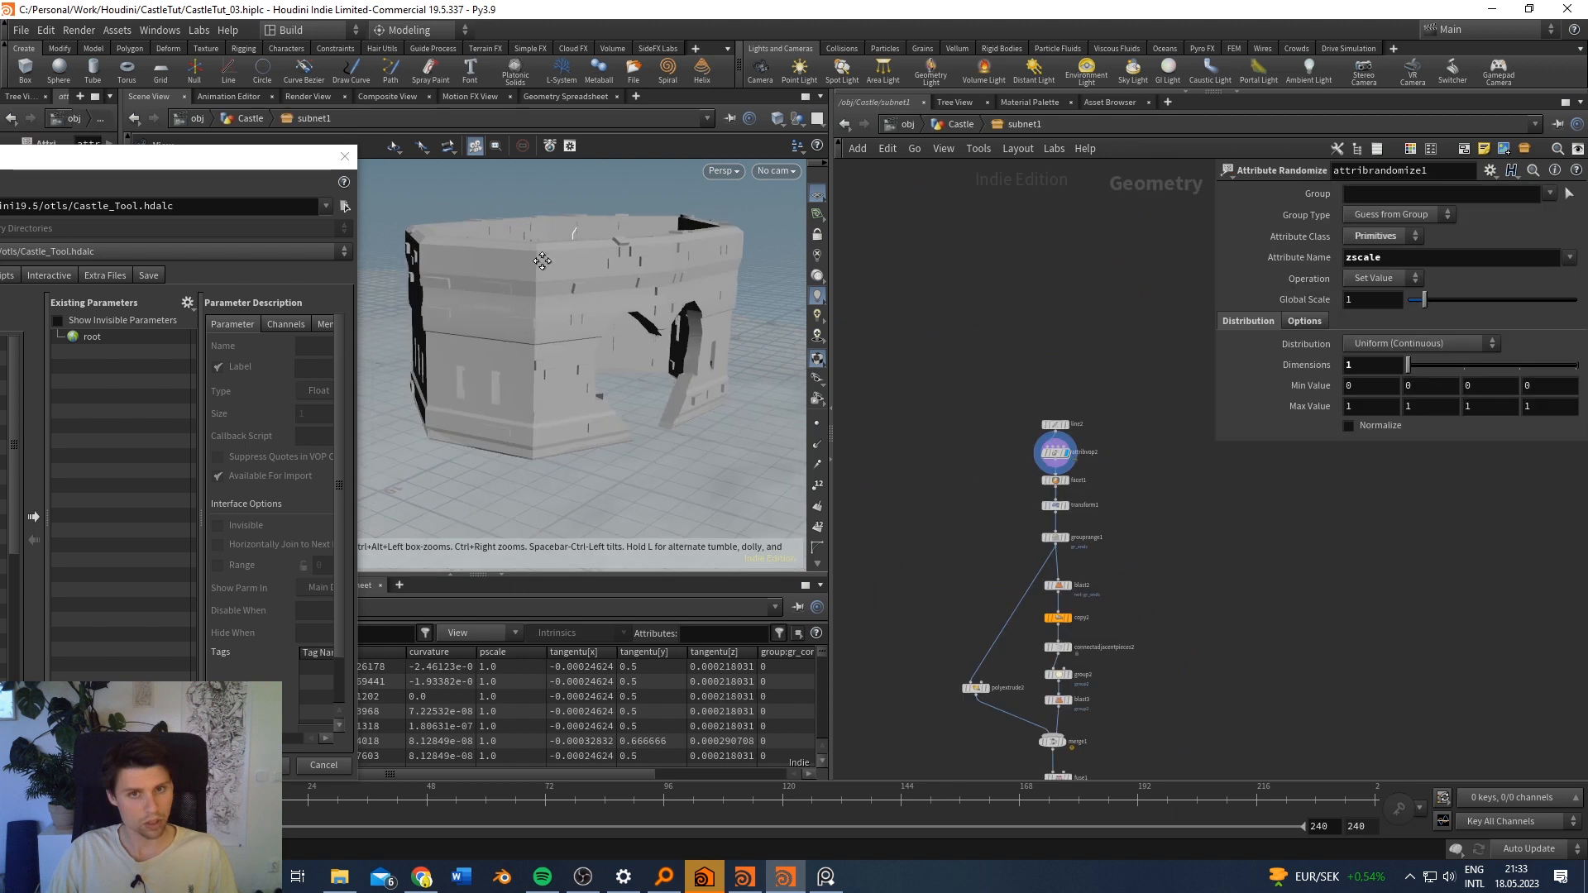
mouse_move(598, 352)
left_mouse_down("alt")
mouse_move(648, 389)
mouse_move(617, 331)
left_mouse_up("alt")
scroll(1103, 610, "down", 8)
middle_click_drag(1107, 521, 1110, 211)
scroll(1092, 488, "up", 7)
middle_click_drag(1001, 273, 1163, 642)
scroll(1137, 585, "up", 4)
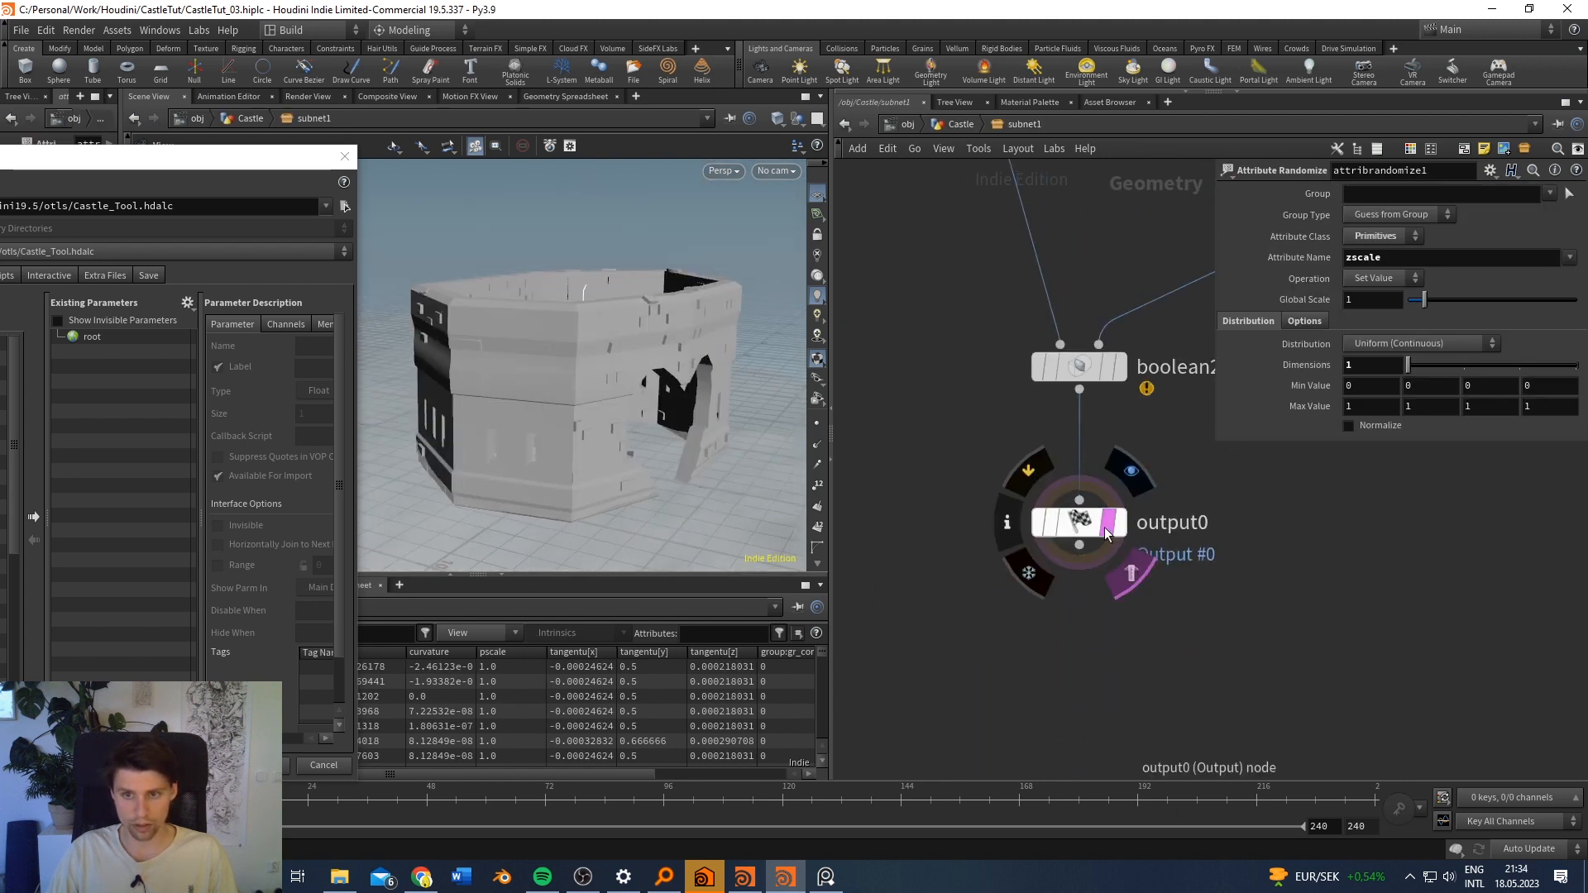
mouse_move(1119, 563)
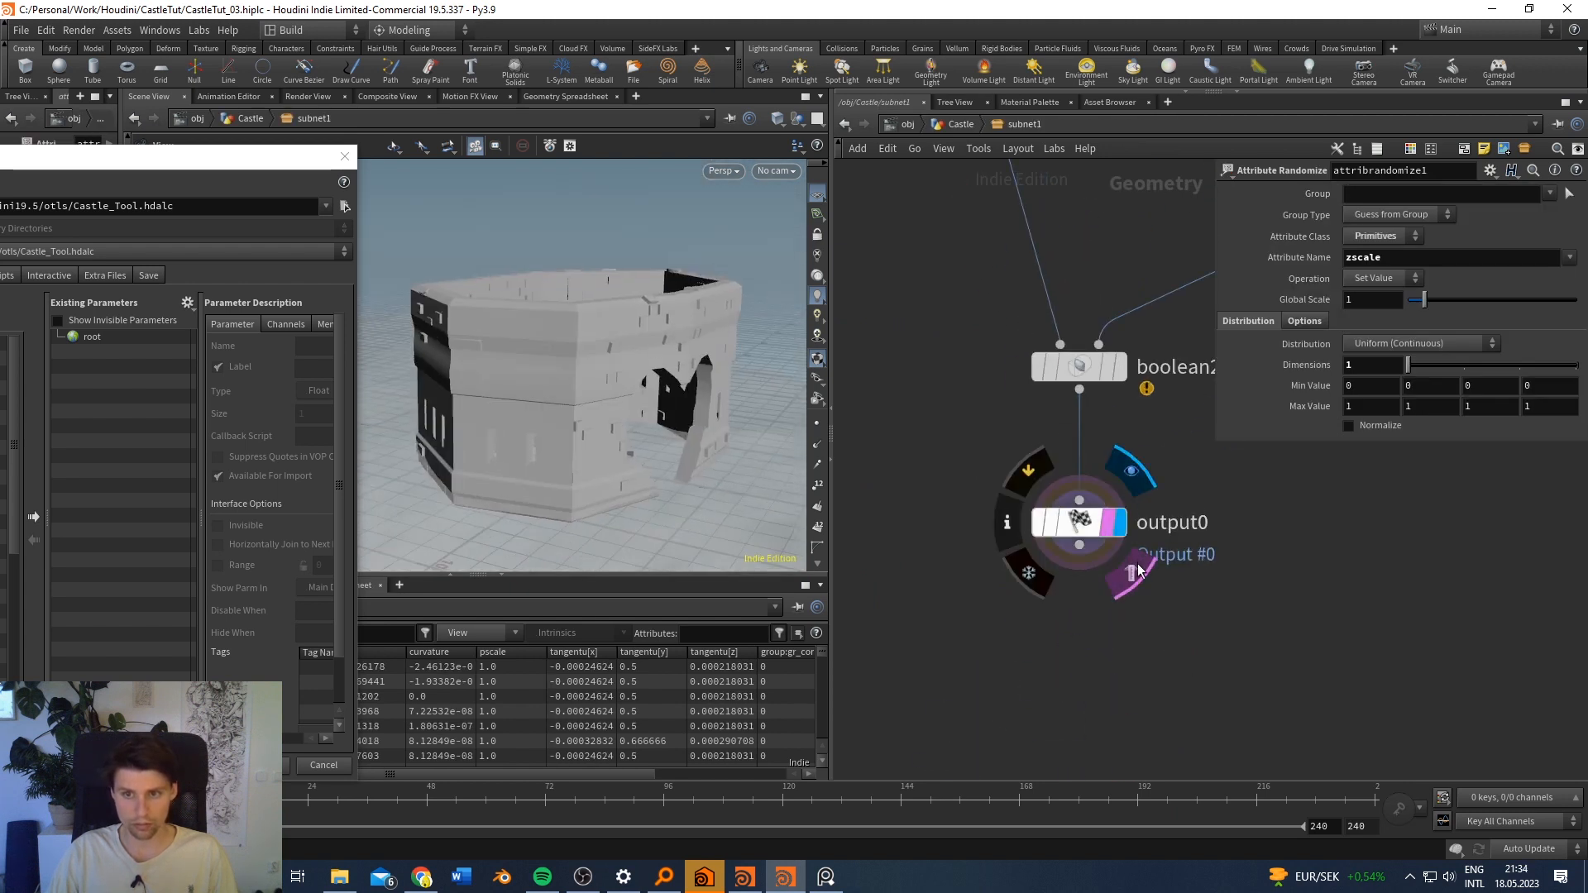
left_click(1130, 315)
Step: Display polypath1 and then line2 to inspect the castle's wall profile and its starting line
scroll(1200, 503, "down", 5)
scroll(1251, 553, "down", 4)
scroll(1153, 311, "up", 4)
middle_click_drag(1201, 197, 1147, 606)
left_click(1106, 389)
scroll(1163, 318, "down", 4)
middle_click_drag(1166, 298, 1188, 535)
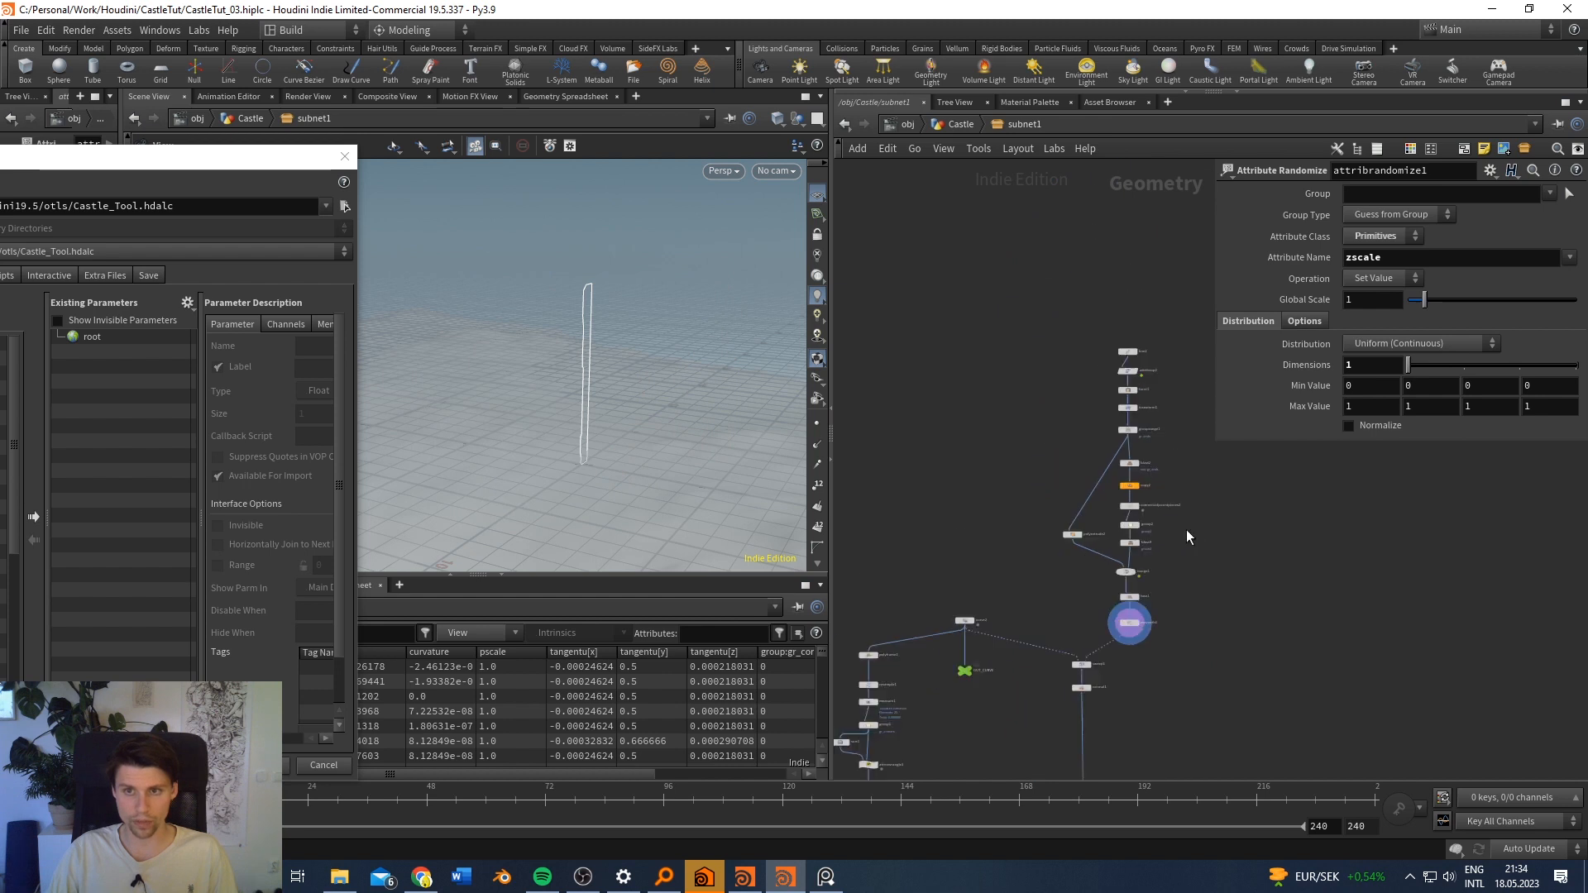
scroll(1156, 373, "up", 5)
left_click(1128, 359)
scroll(1117, 517, "down", 5)
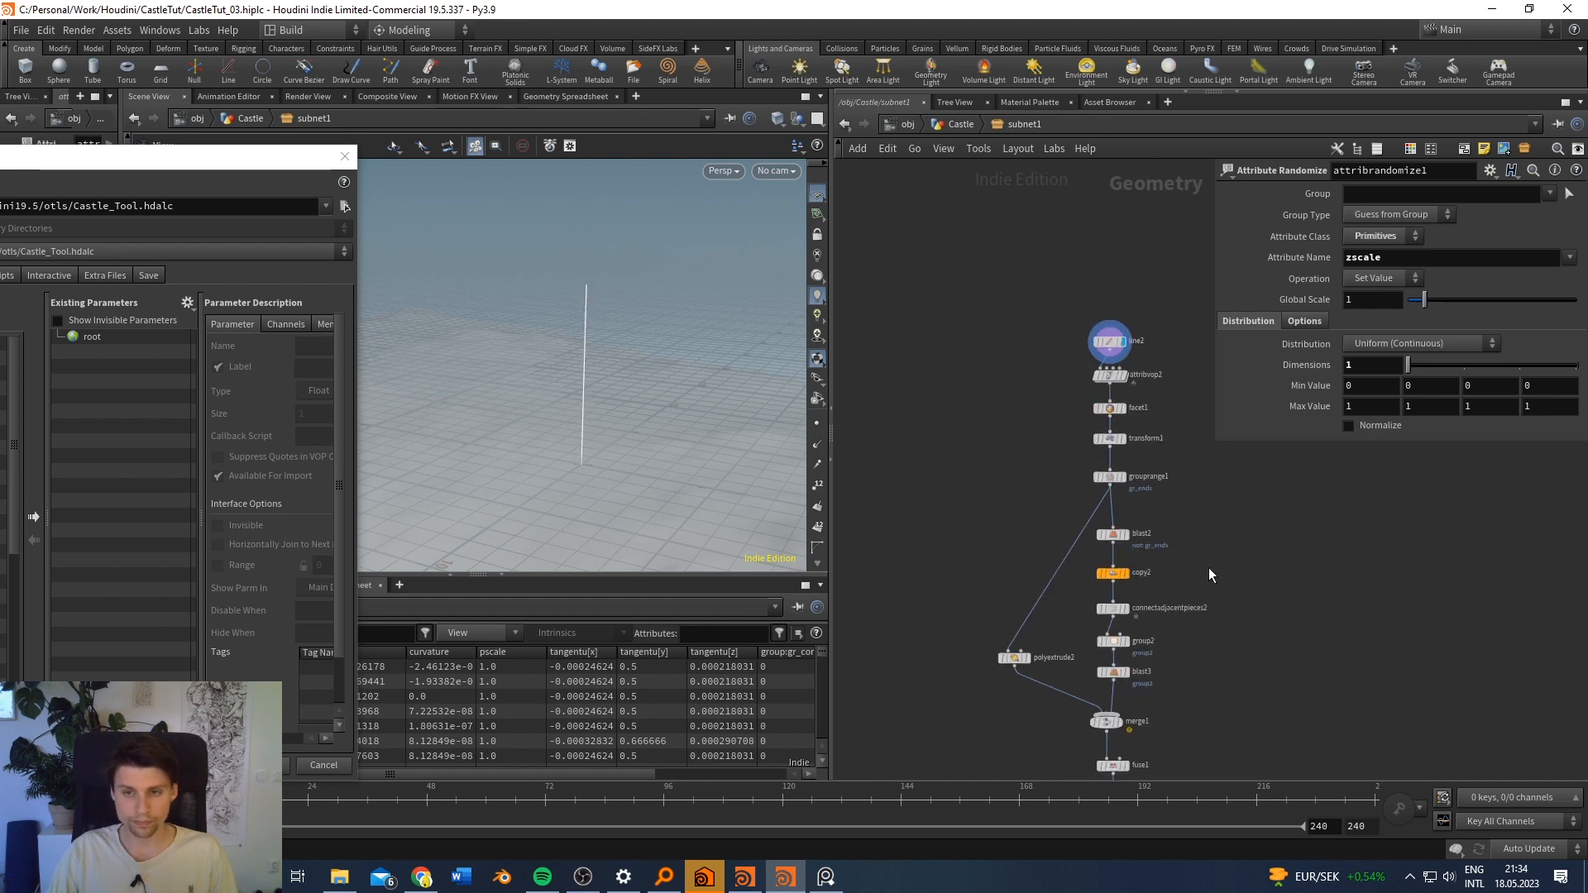
Step: Display boolean1 and then the merge node below group5, and examine the nodes that generate the wall's brick details
scroll(1117, 517, "up", 5)
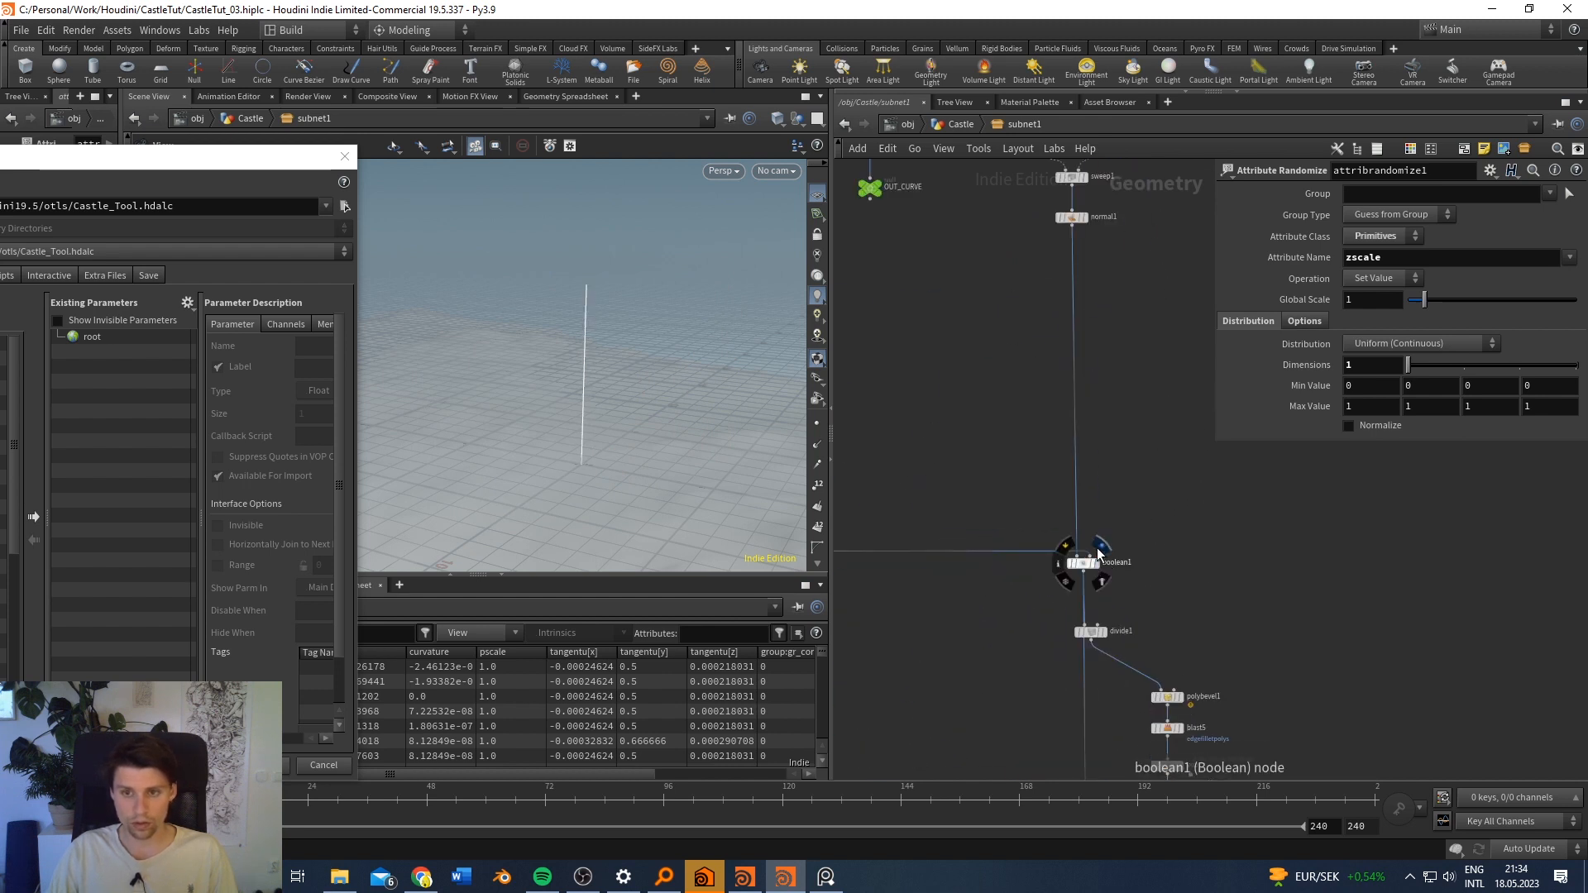
left_click(1100, 548)
scroll(1034, 372, "down", 4)
scroll(1096, 546, "up", 2)
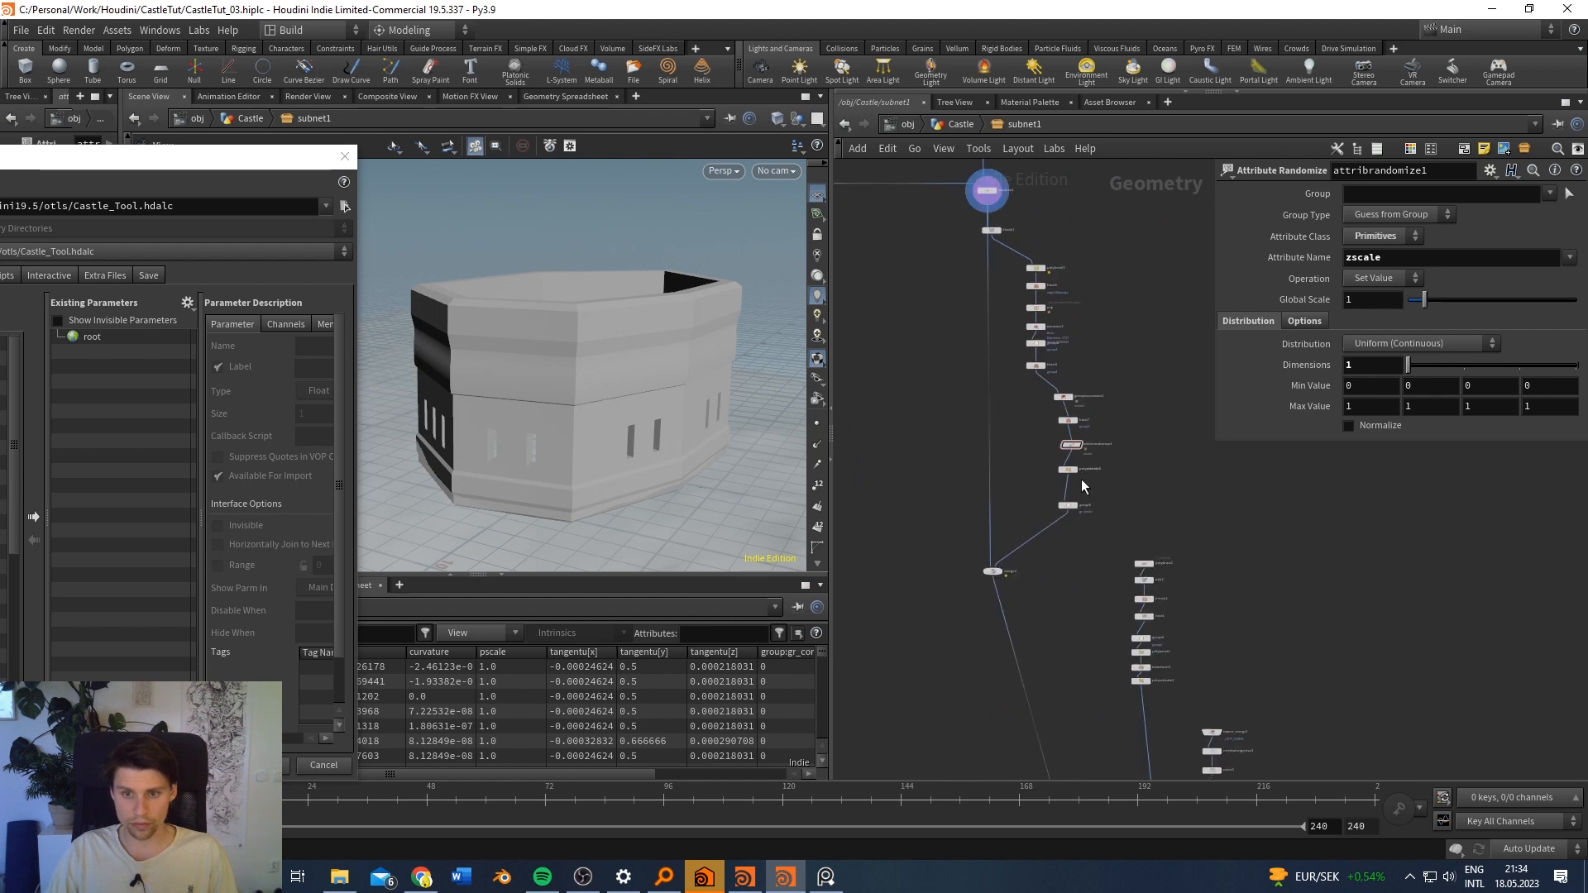
left_click(1003, 570)
scroll(1030, 323, "up", 2)
scroll(1043, 213, "up", 4)
middle_click_drag(1068, 208, 1062, 196)
middle_click_drag(1110, 565, 1055, 389)
middle_click_drag(1100, 606, 1111, 535)
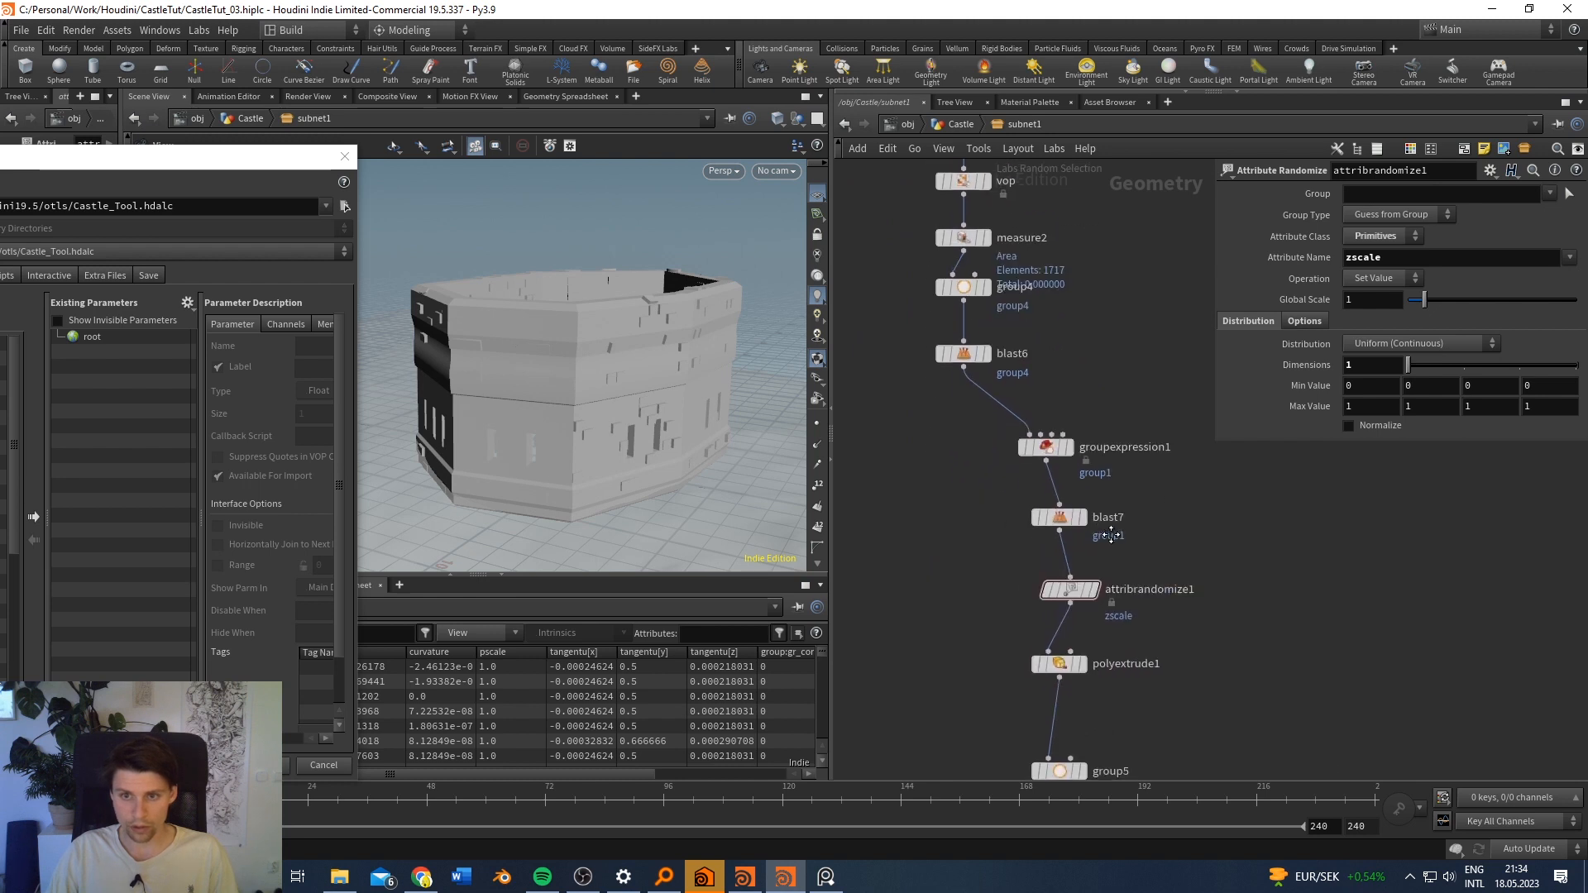
Step: Inspect the measure2 node and then the Labs Random Selection node vop that generate the wall's brick details
middle_click_drag(1150, 650, 1216, 662)
middle_click_drag(1040, 305, 1066, 436)
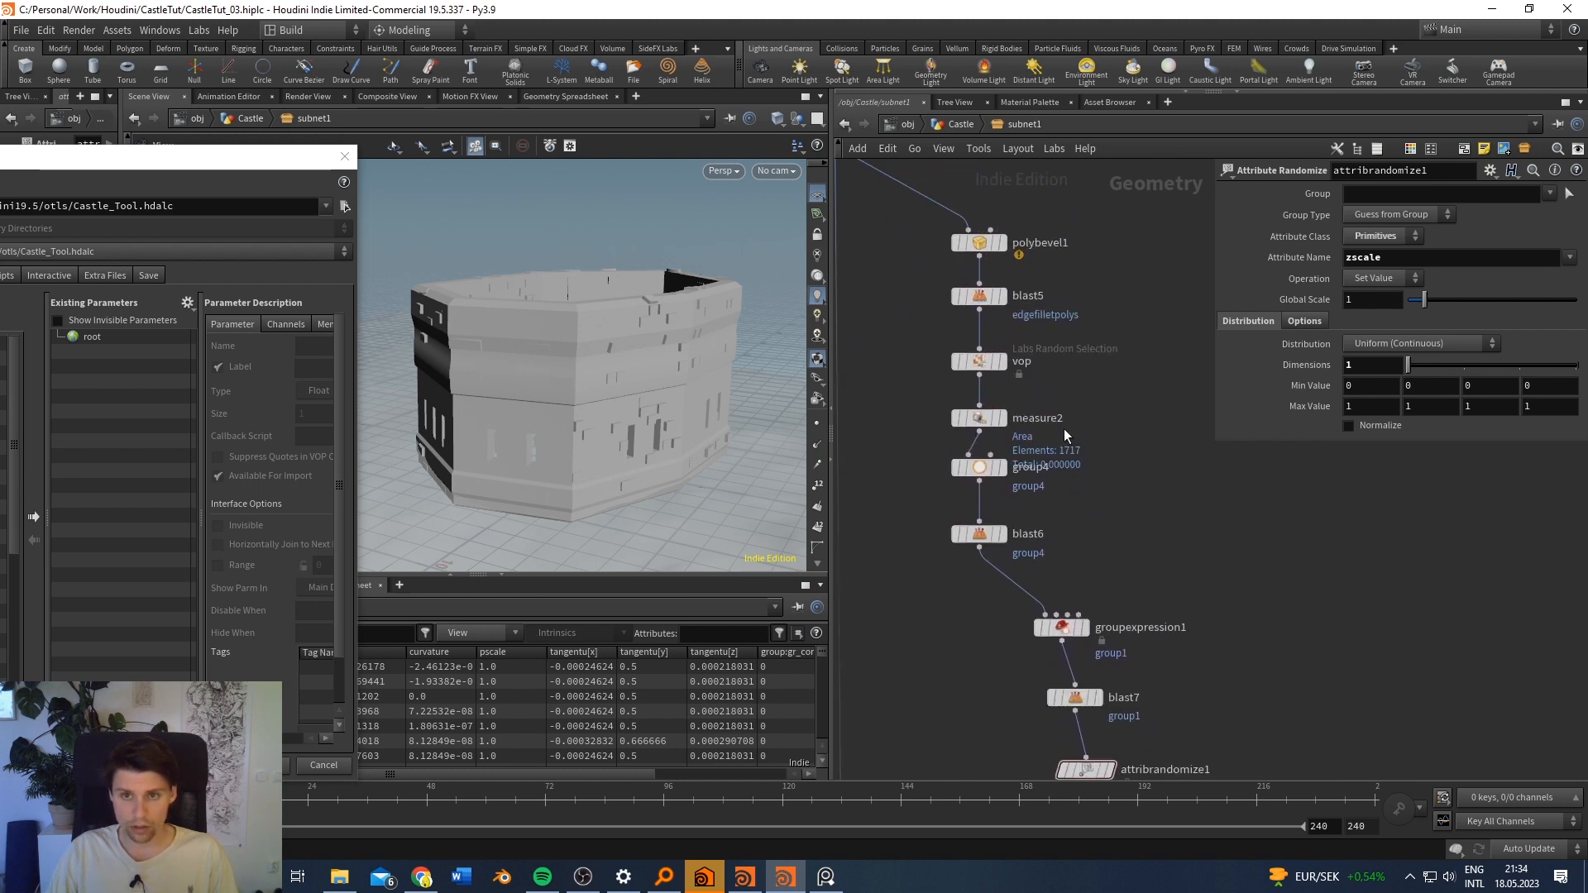
scroll(1016, 468, "up", 3)
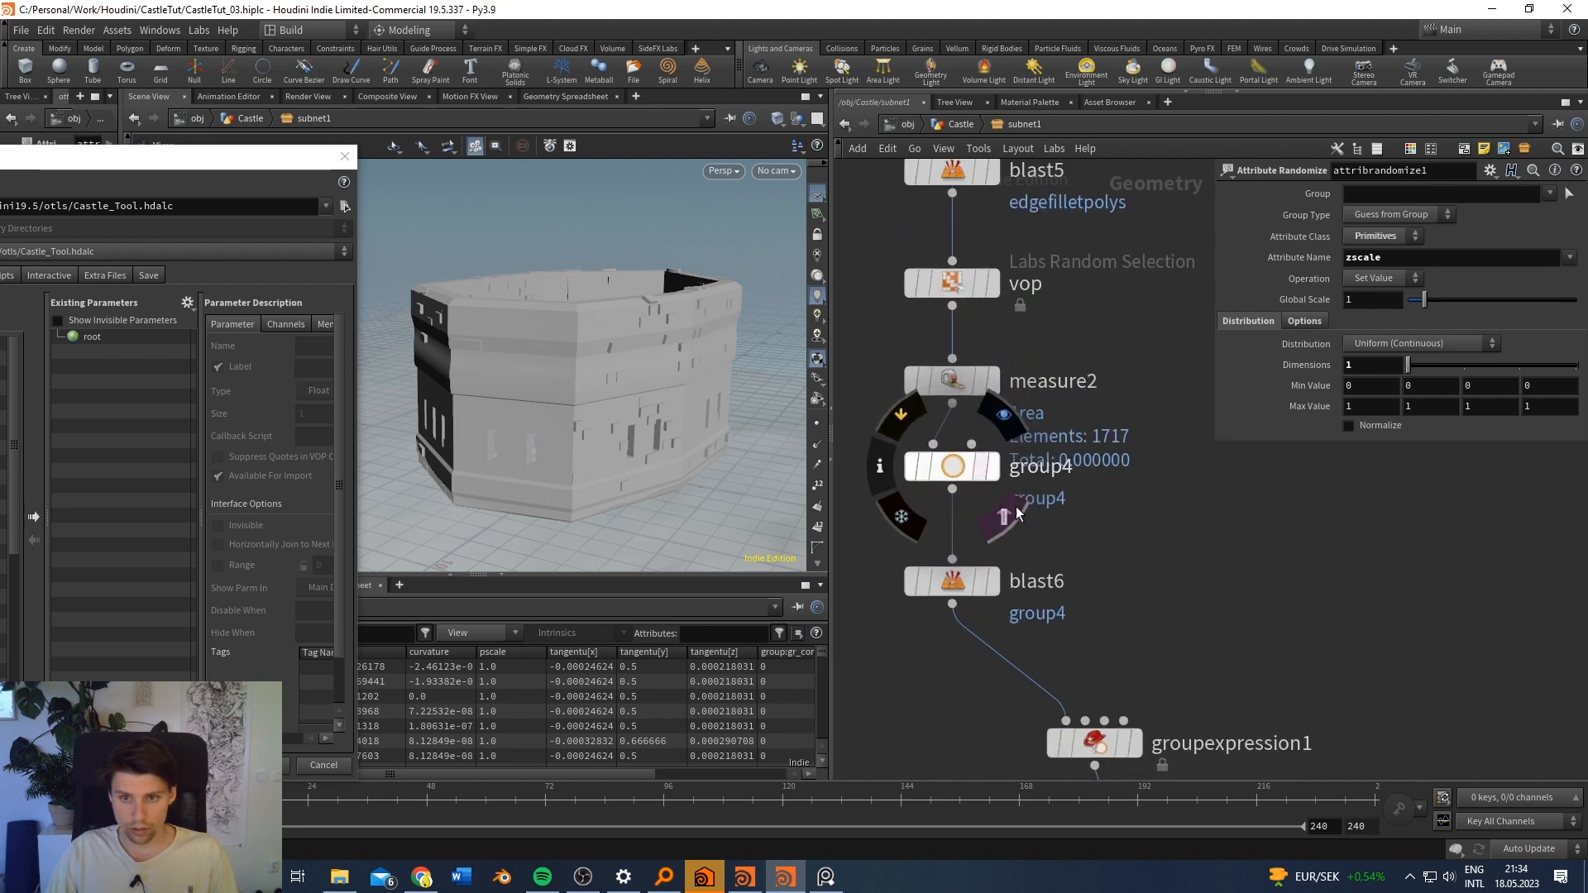
left_click(946, 383)
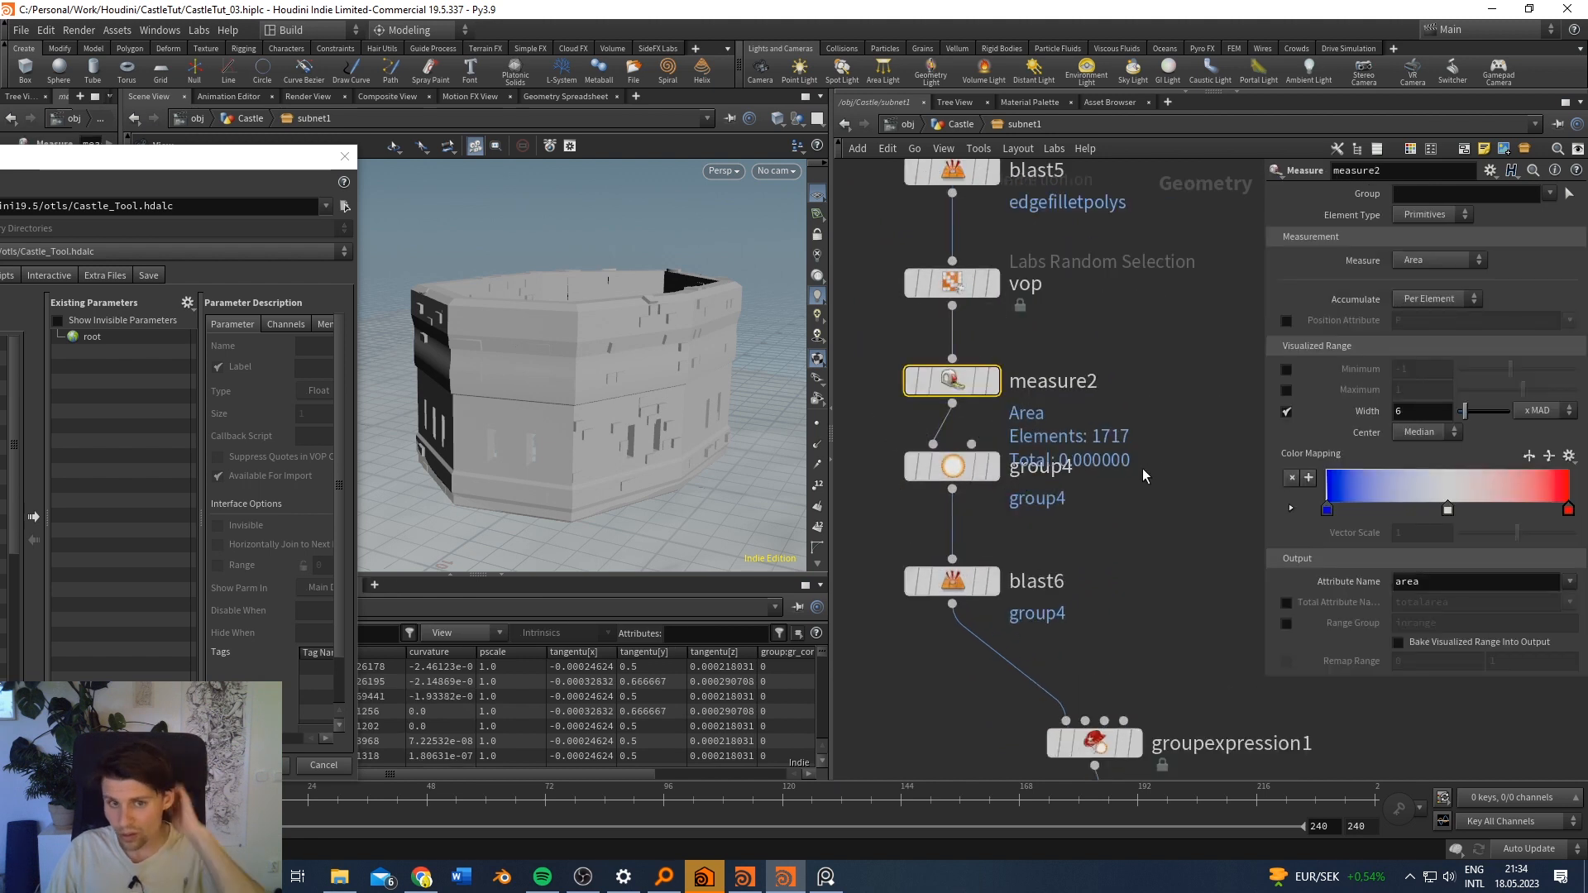
middle_click_drag(1112, 269, 1128, 394)
left_click(1001, 403)
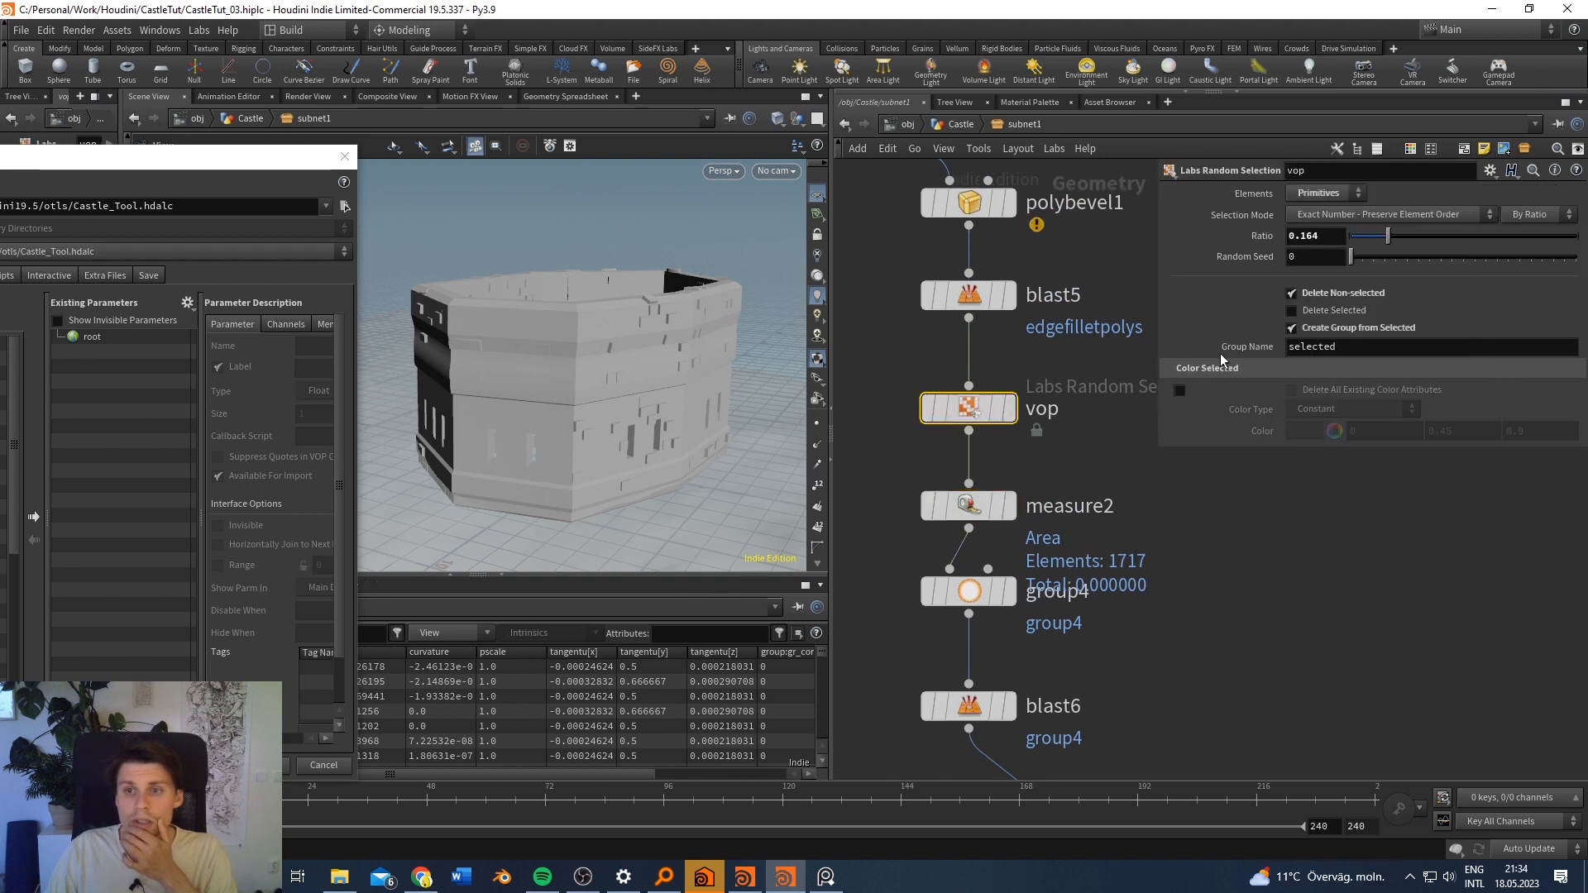
Step: Try Ratio values of 0.743 and then 0.364 on the Labs Random Selection node to compare the brick coverage
left_click_drag(622, 355, 588, 357)
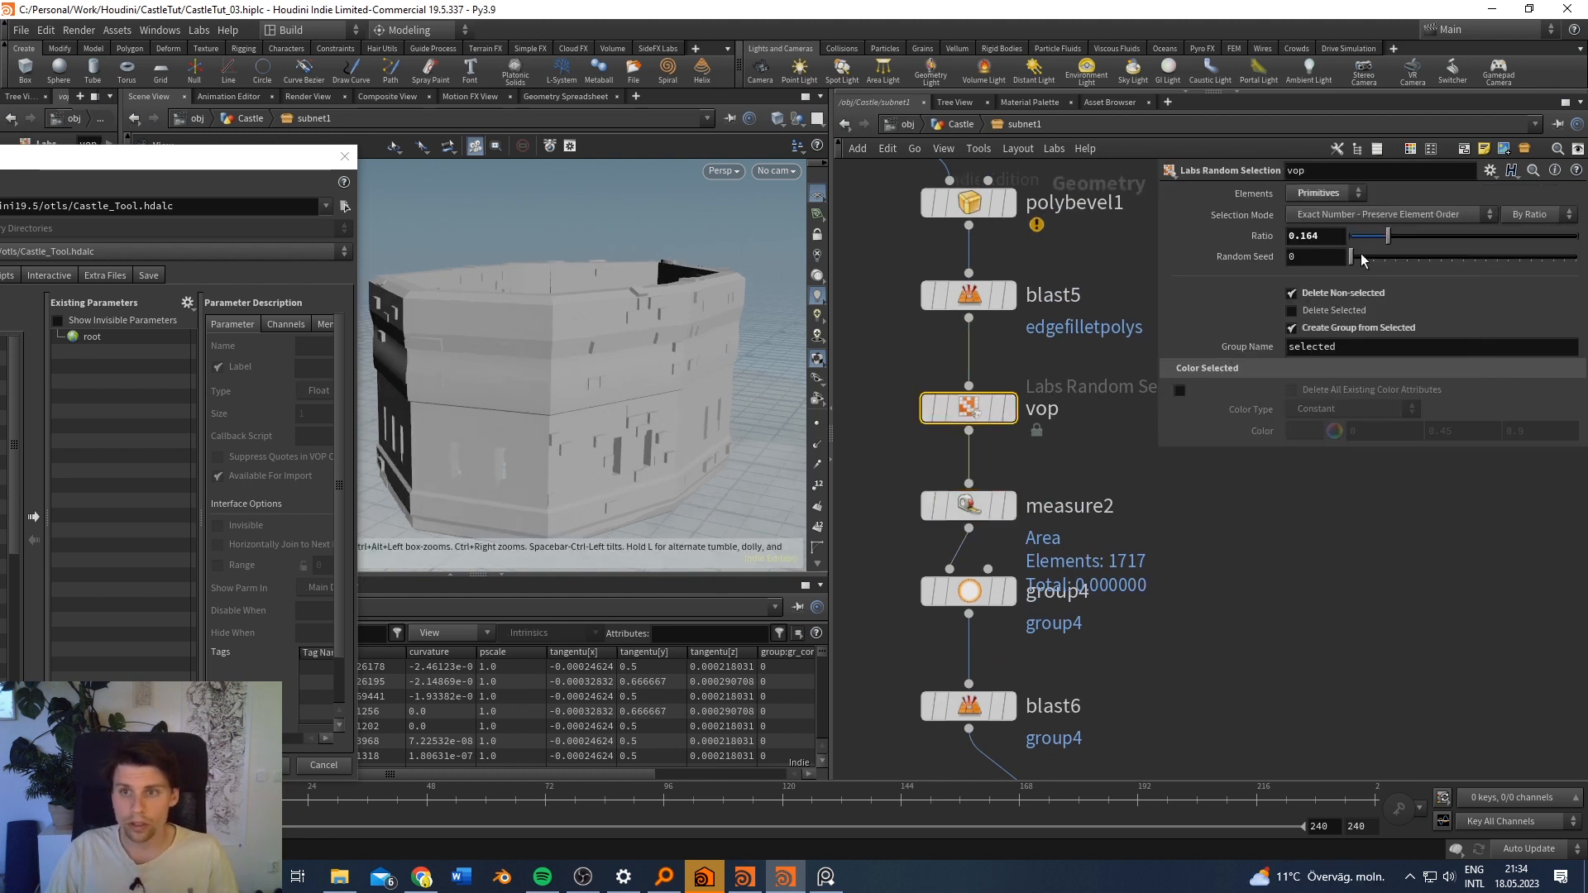
left_click_drag(1390, 240, 1518, 238)
left_click_drag(609, 330, 718, 348)
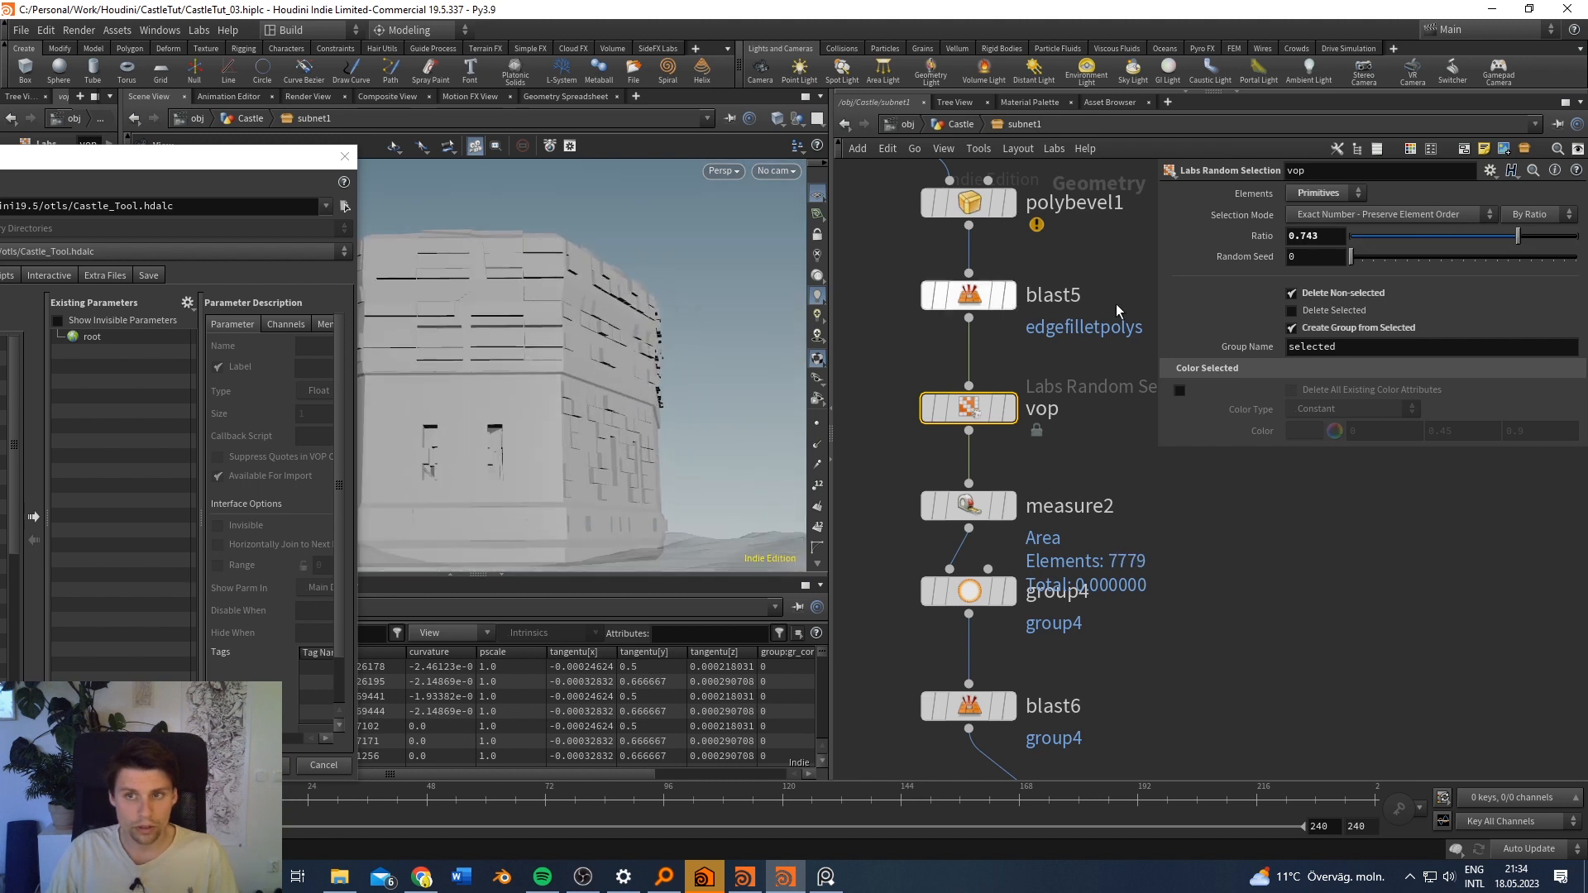
left_click_drag(1519, 240, 1436, 237)
left_click_drag(549, 315, 661, 264)
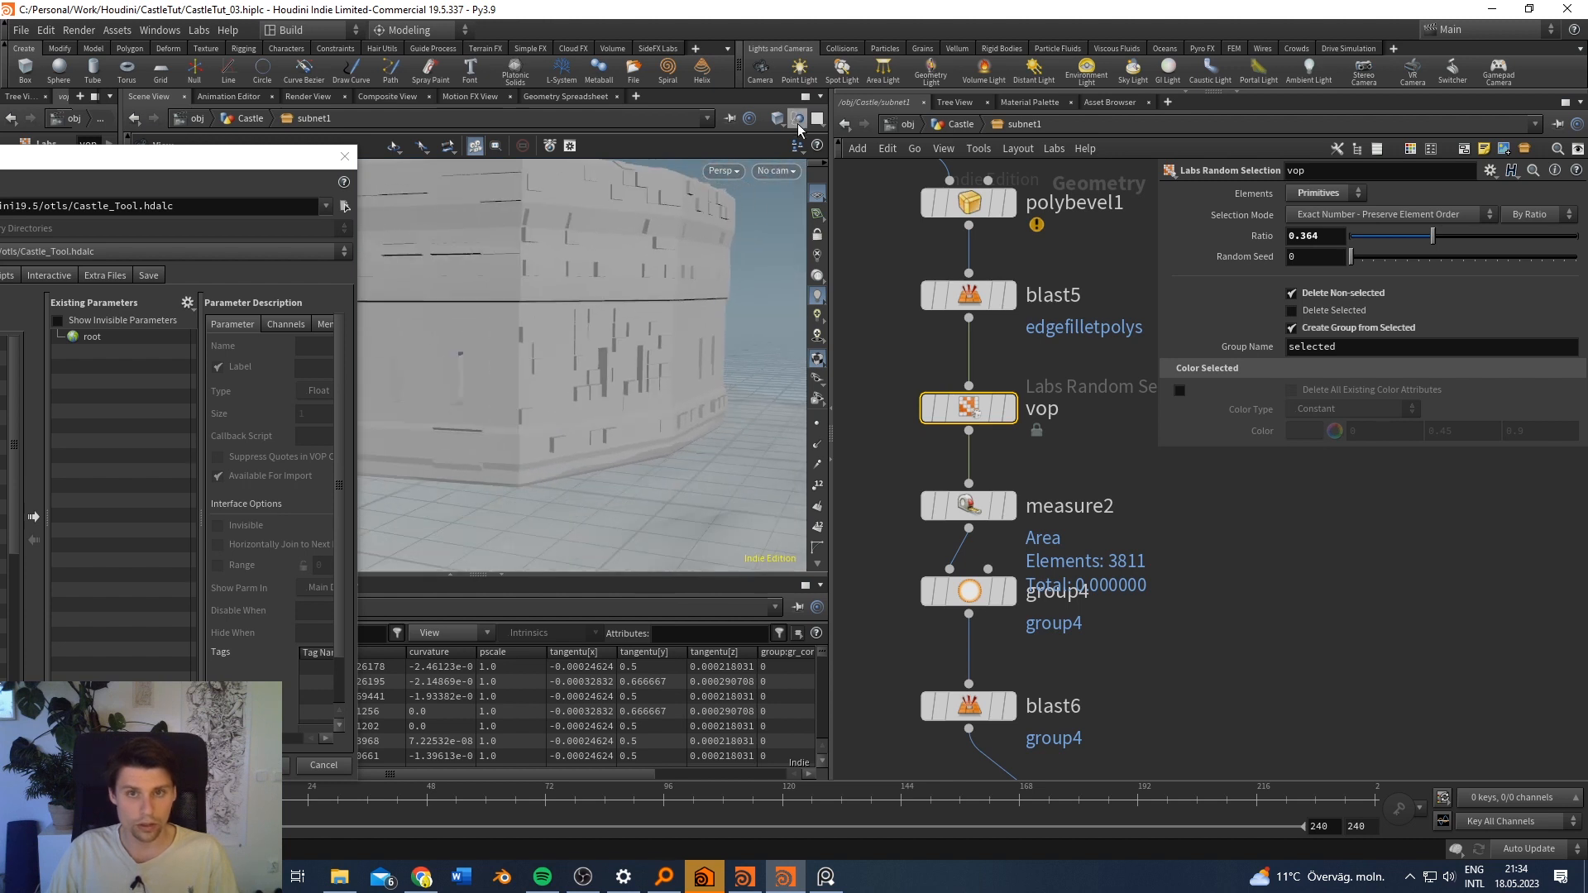
Step: Change the viewport lighting and set the Labs Random Selection node's Ratio to 0.346
left_click(798, 124)
left_click(827, 318)
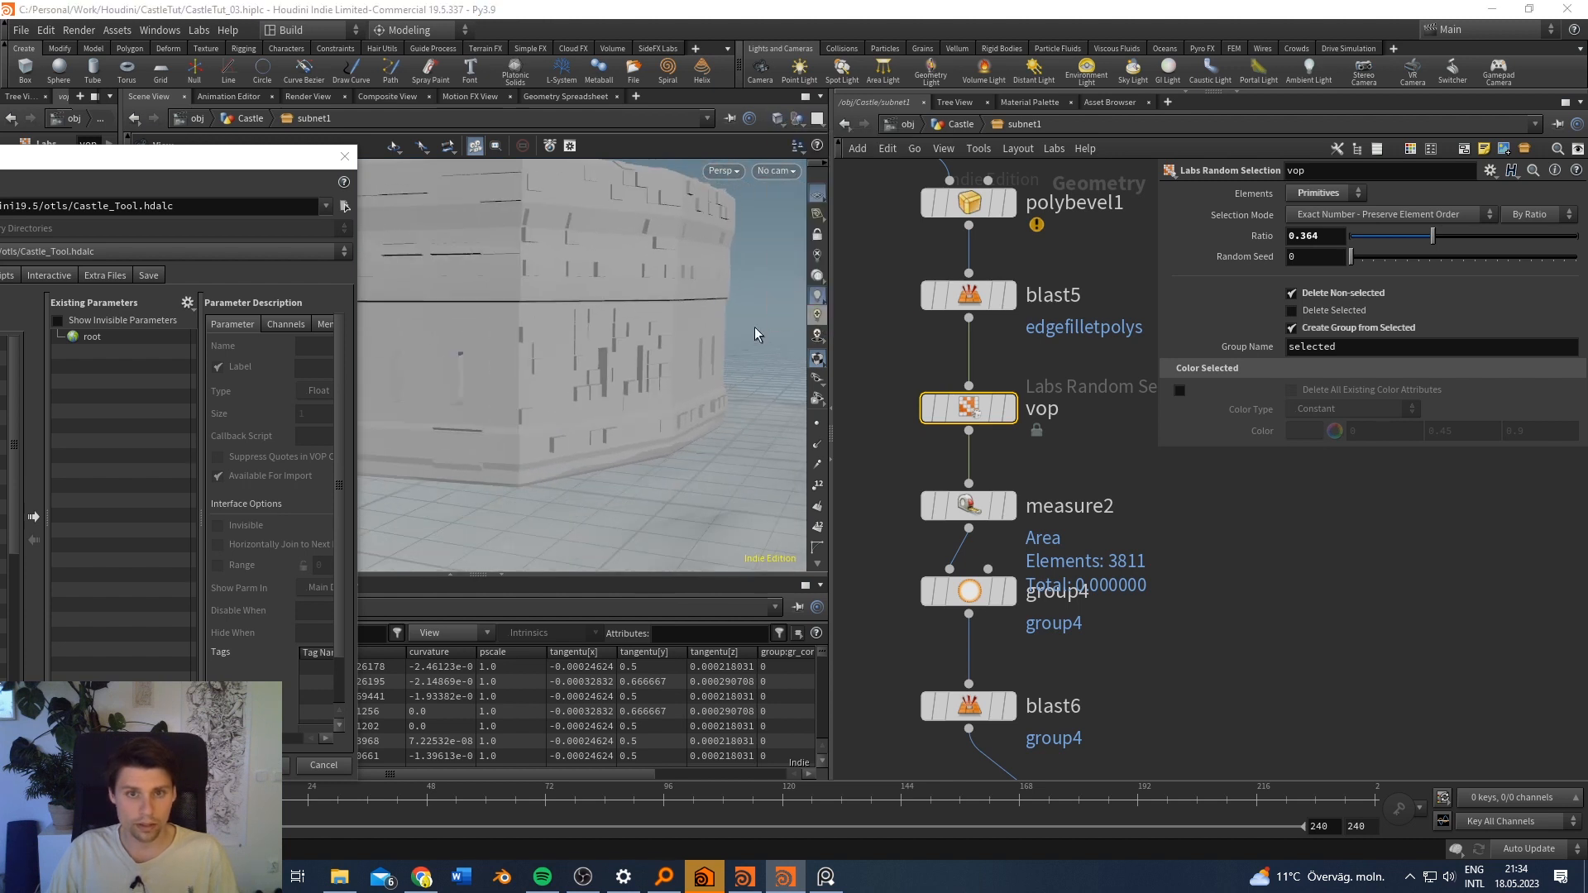
mouse_move(1411, 239)
left_mouse_down()
mouse_move(1377, 241)
mouse_move(1565, 245)
mouse_move(1429, 241)
left_mouse_up()
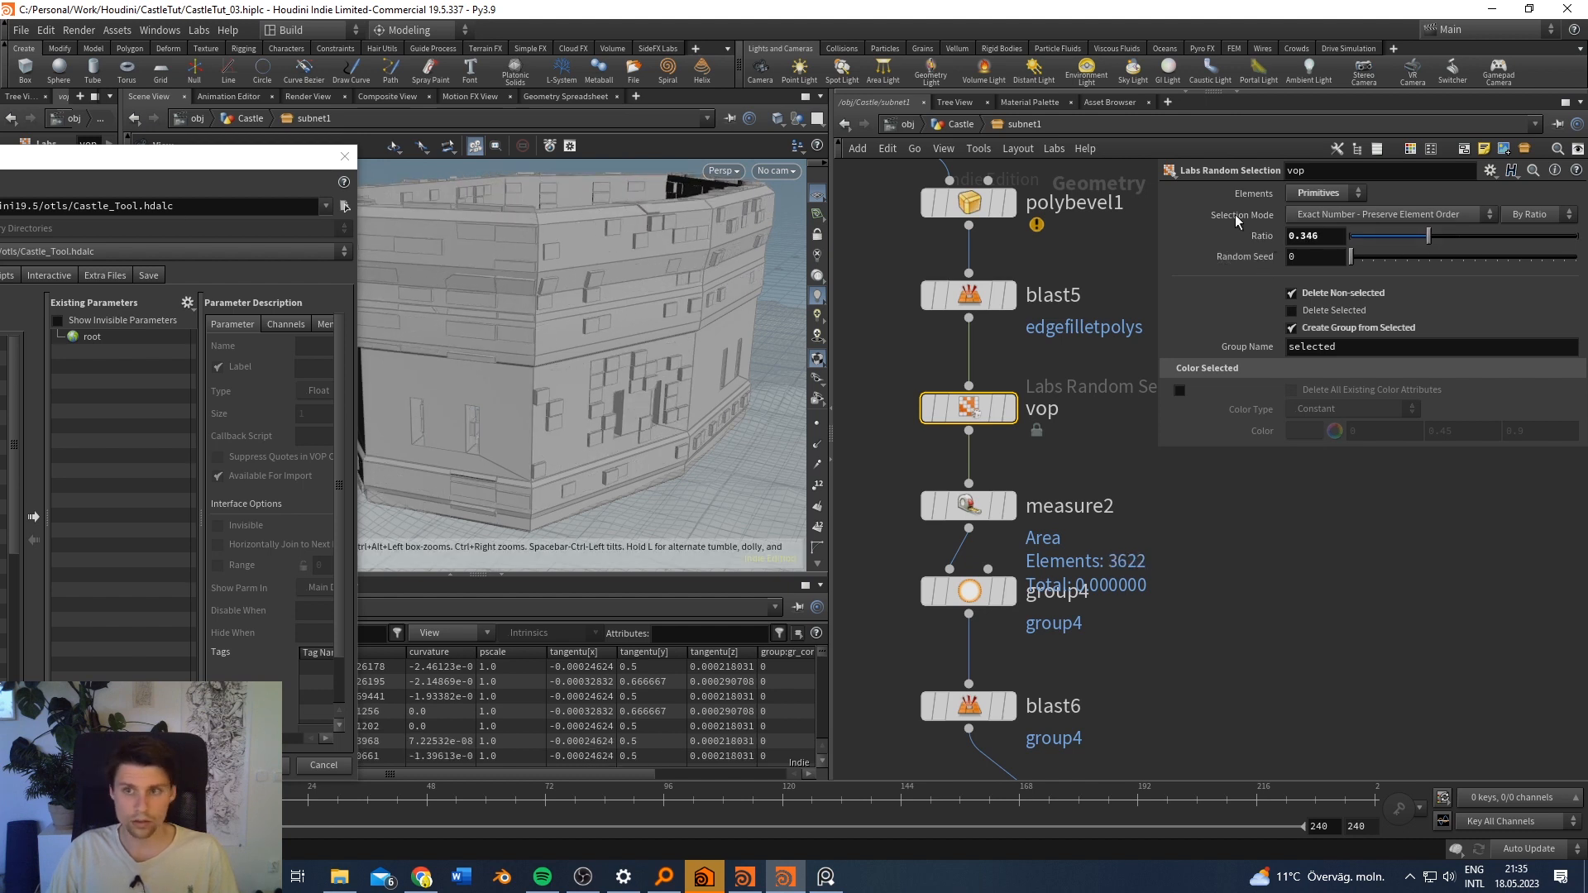
Step: Return to the Castle level and open the type properties of the Castle Tool node subnet1
left_click_drag(232, 163, 642, 171)
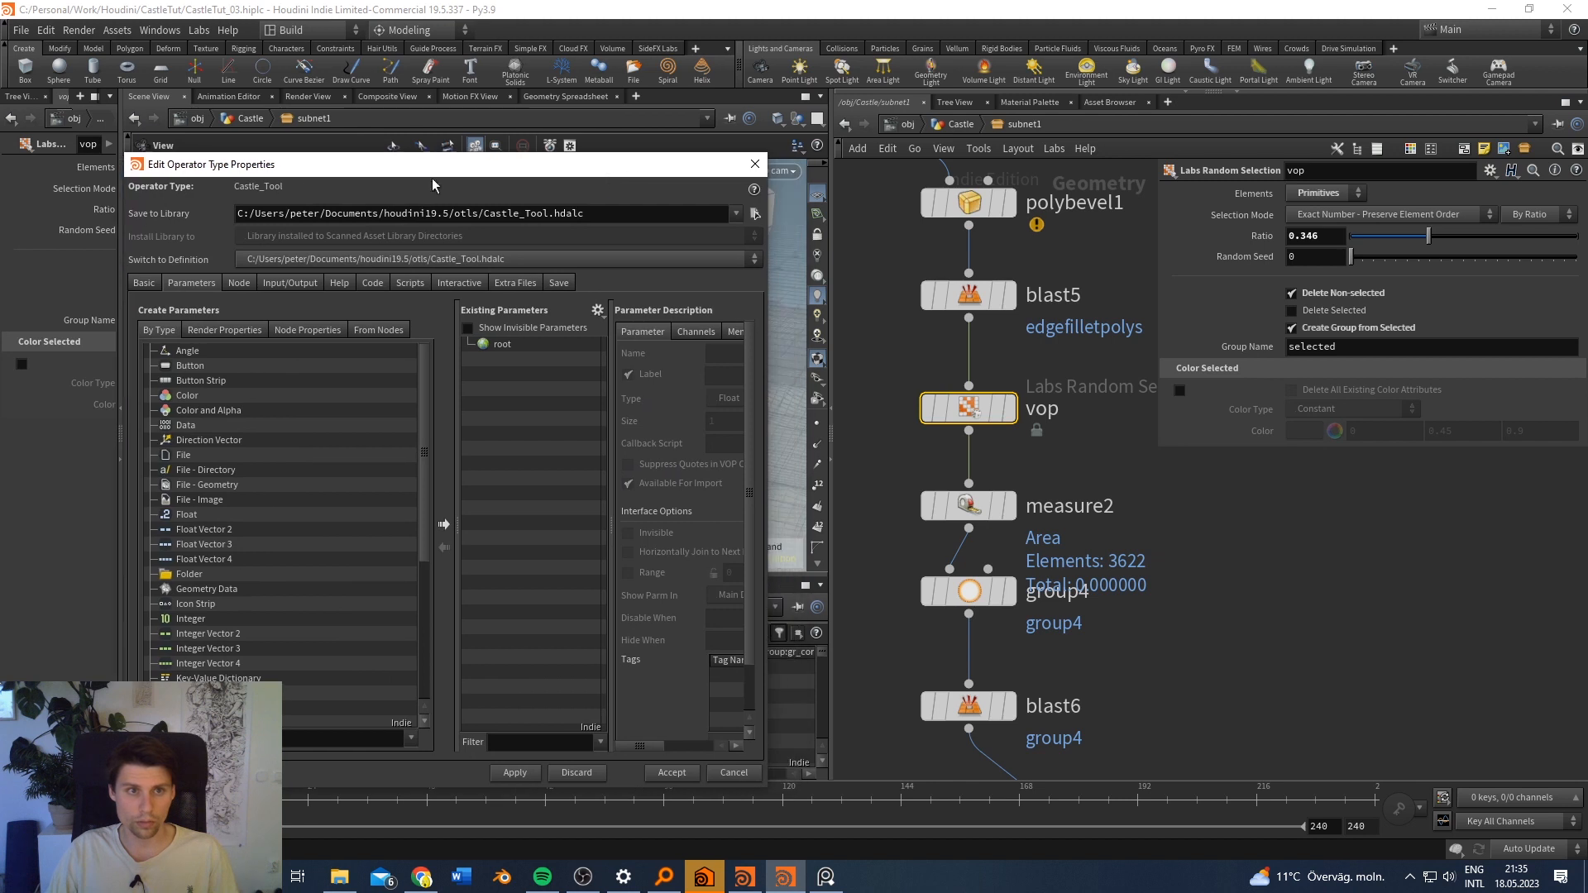
left_click(941, 124)
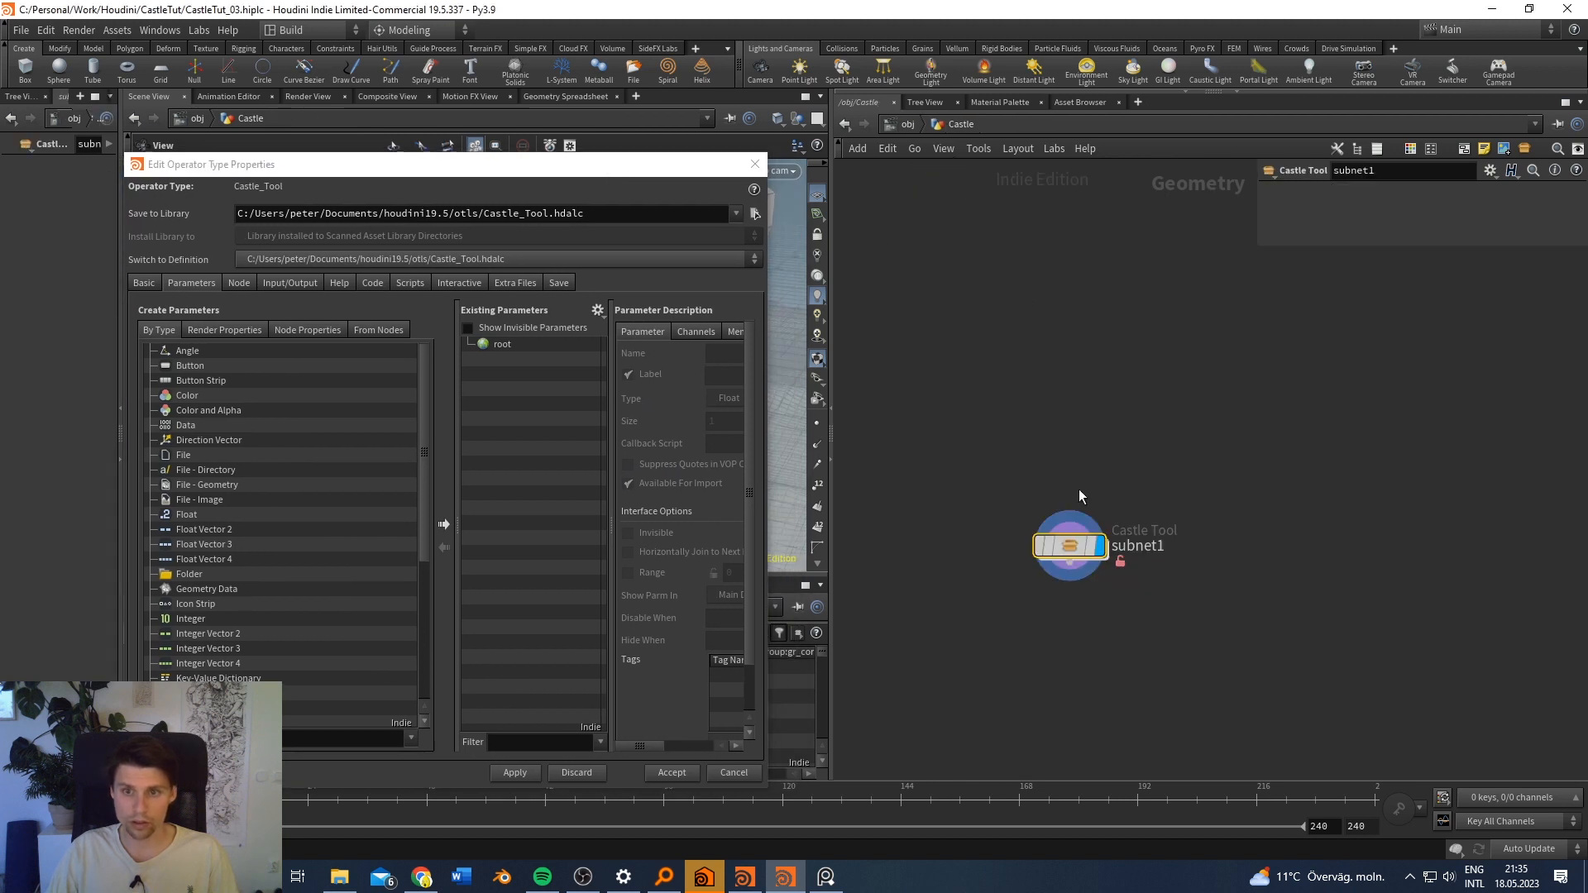
right_click(1067, 548)
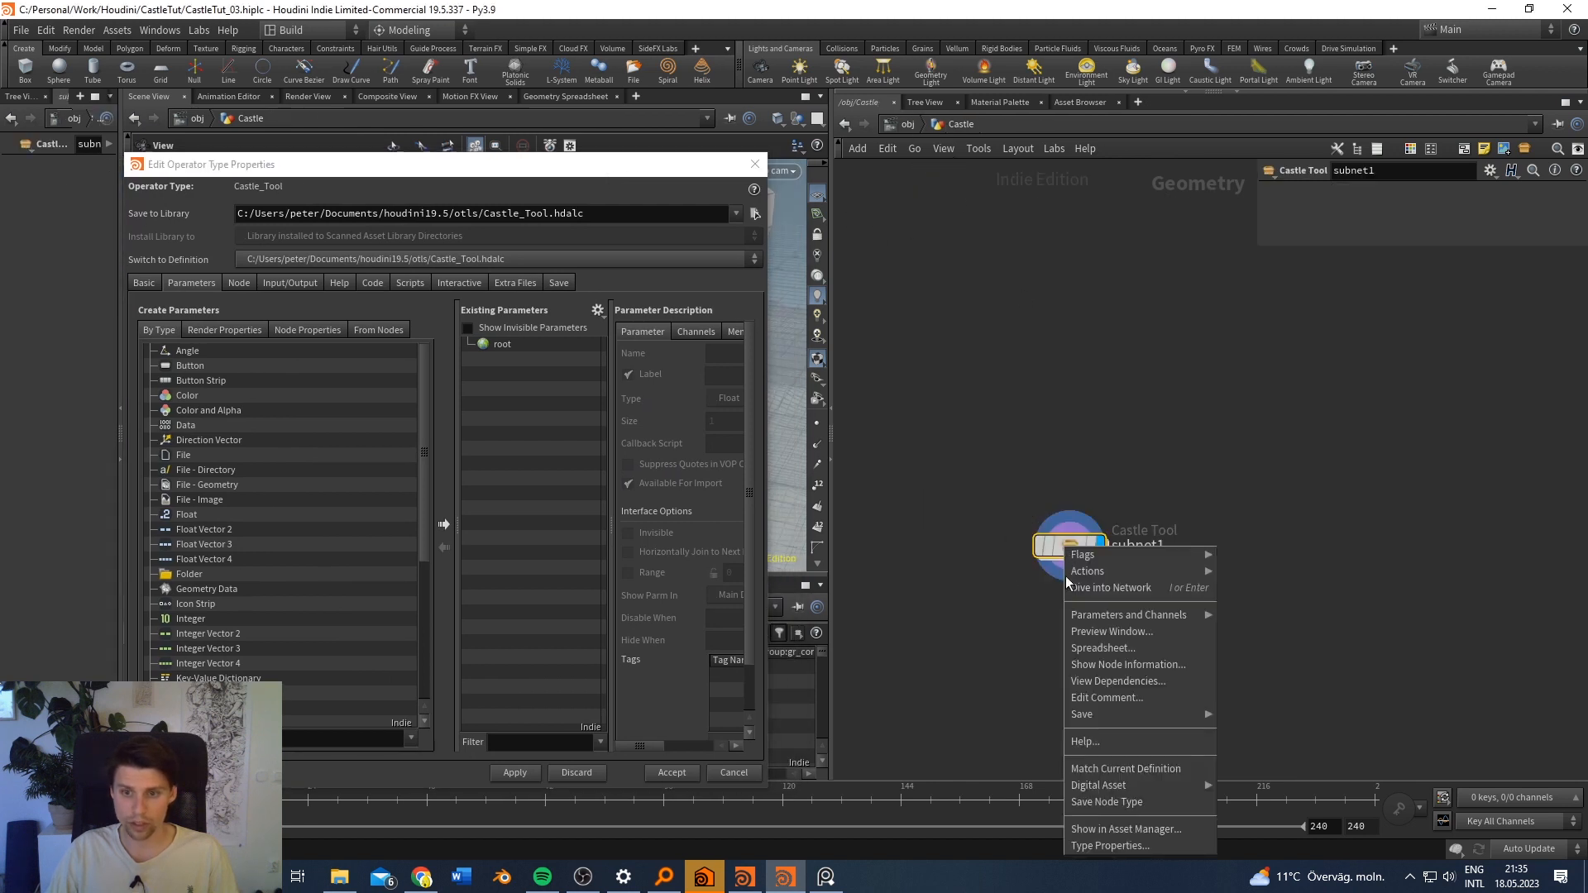
left_click(1130, 845)
left_click_drag(538, 174, 515, 171)
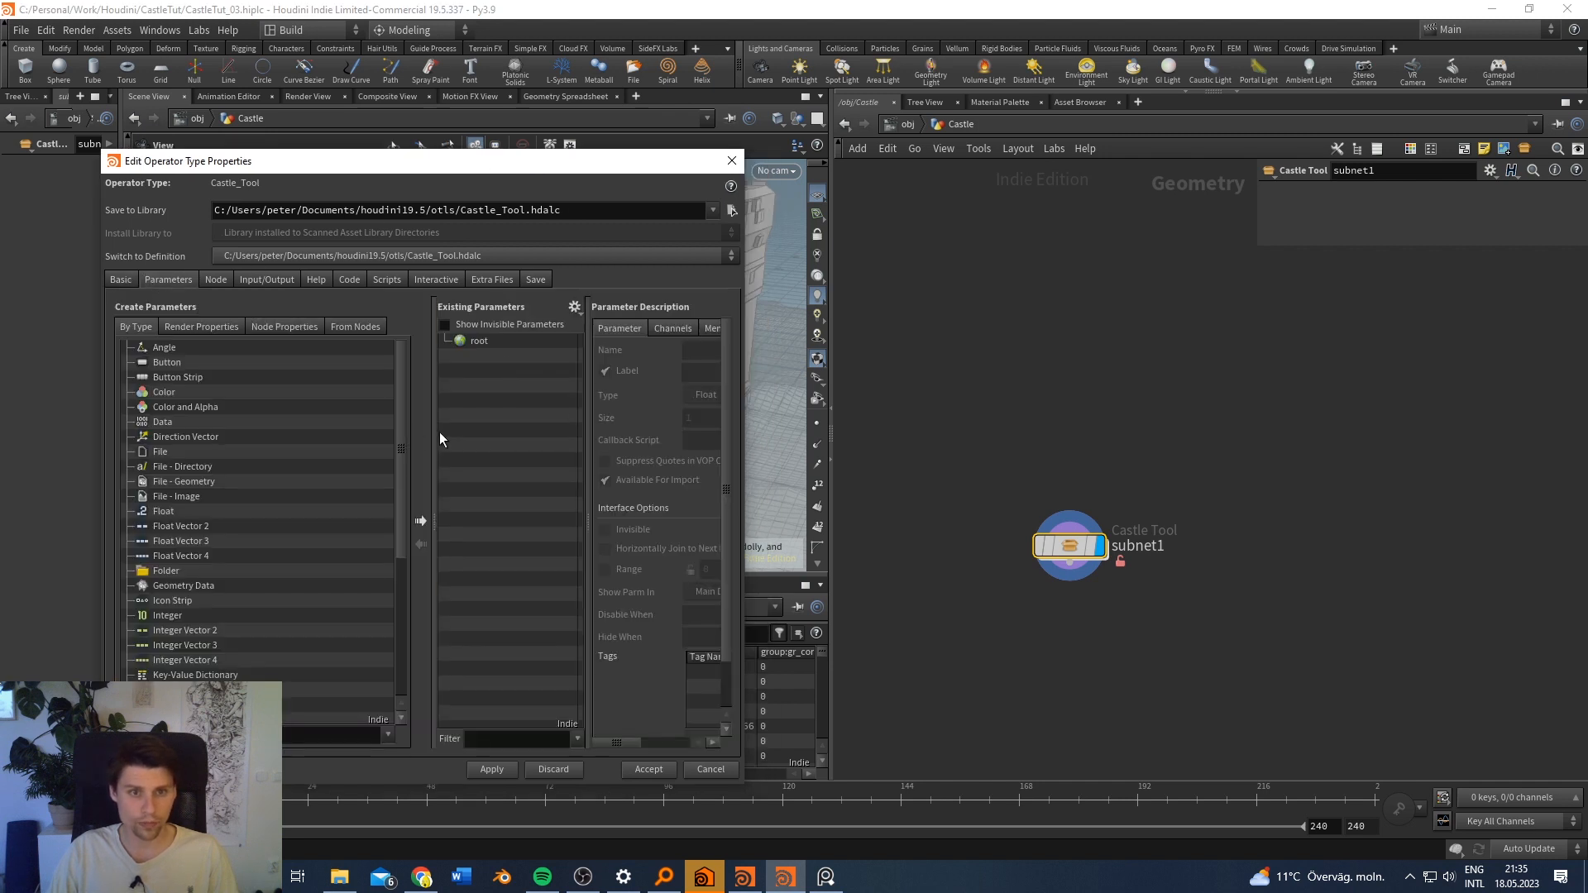
Step: Add the vop node's Ratio parameter under root in the Castle_Tool asset's existing parameters and apply the change
double_click(1067, 536)
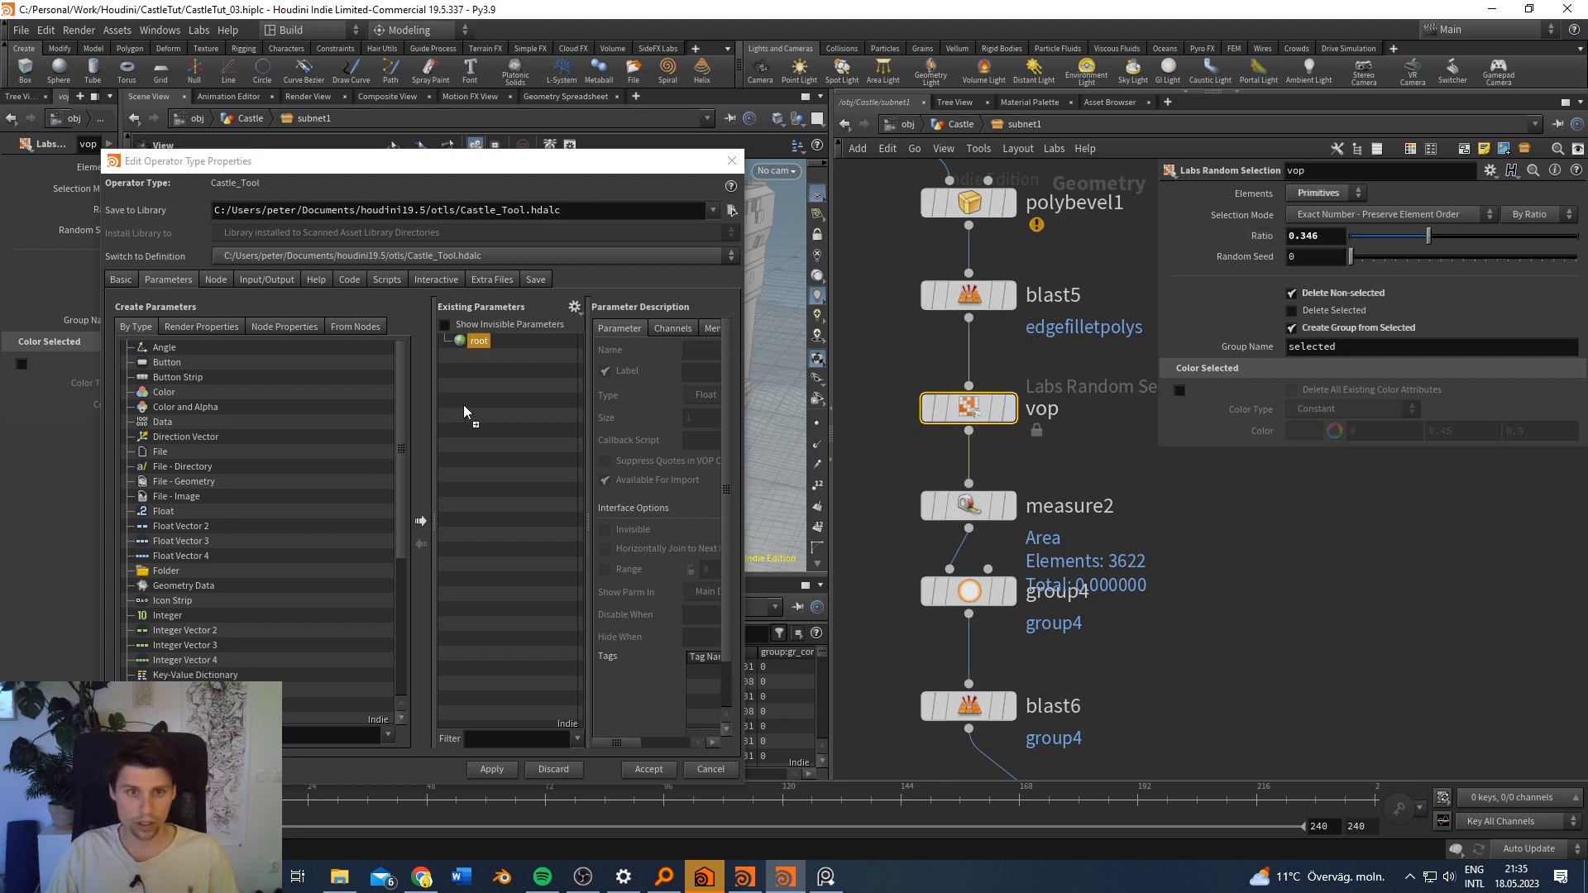
left_click_drag(496, 439, 496, 439)
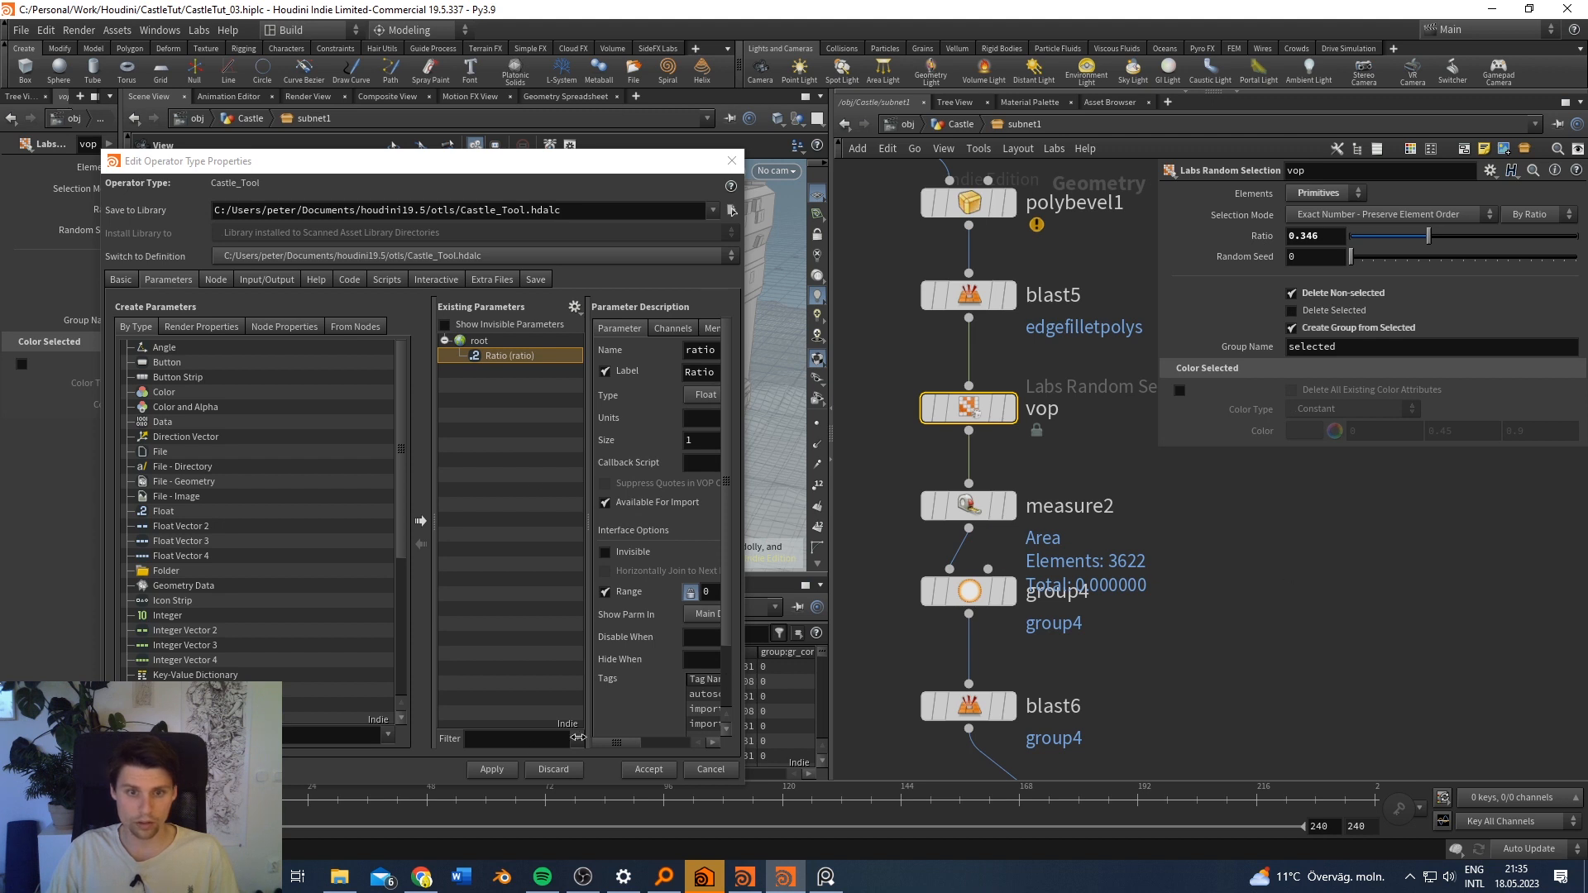
left_click(488, 769)
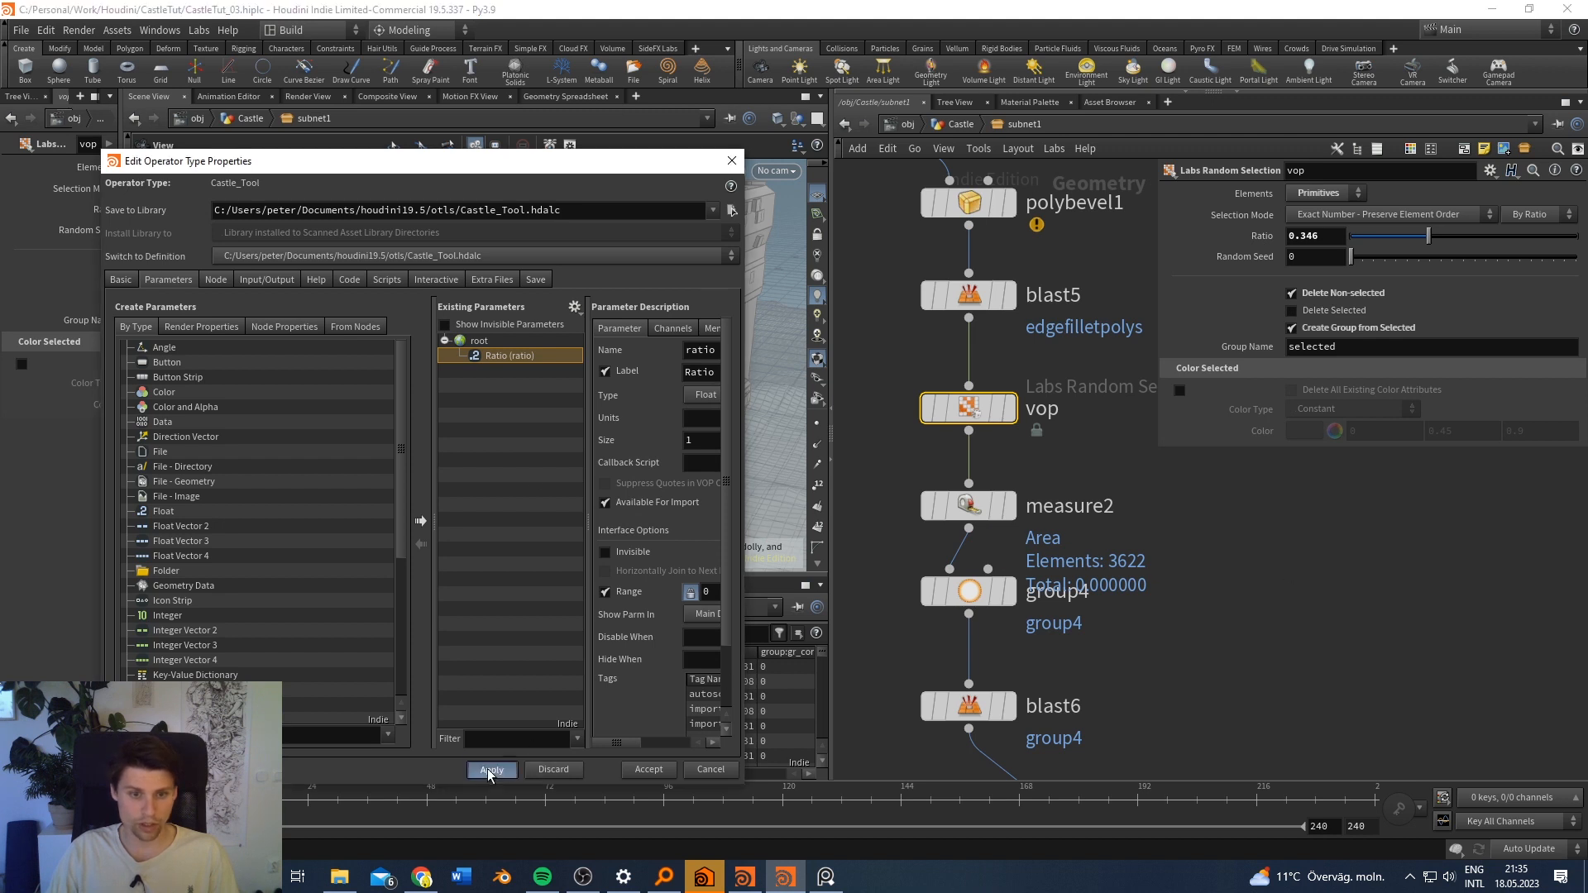
Step: Test the promoted Ratio on the Castle Tool node with values of 0.658 and then 0.276
left_click_drag(561, 172, 353, 163)
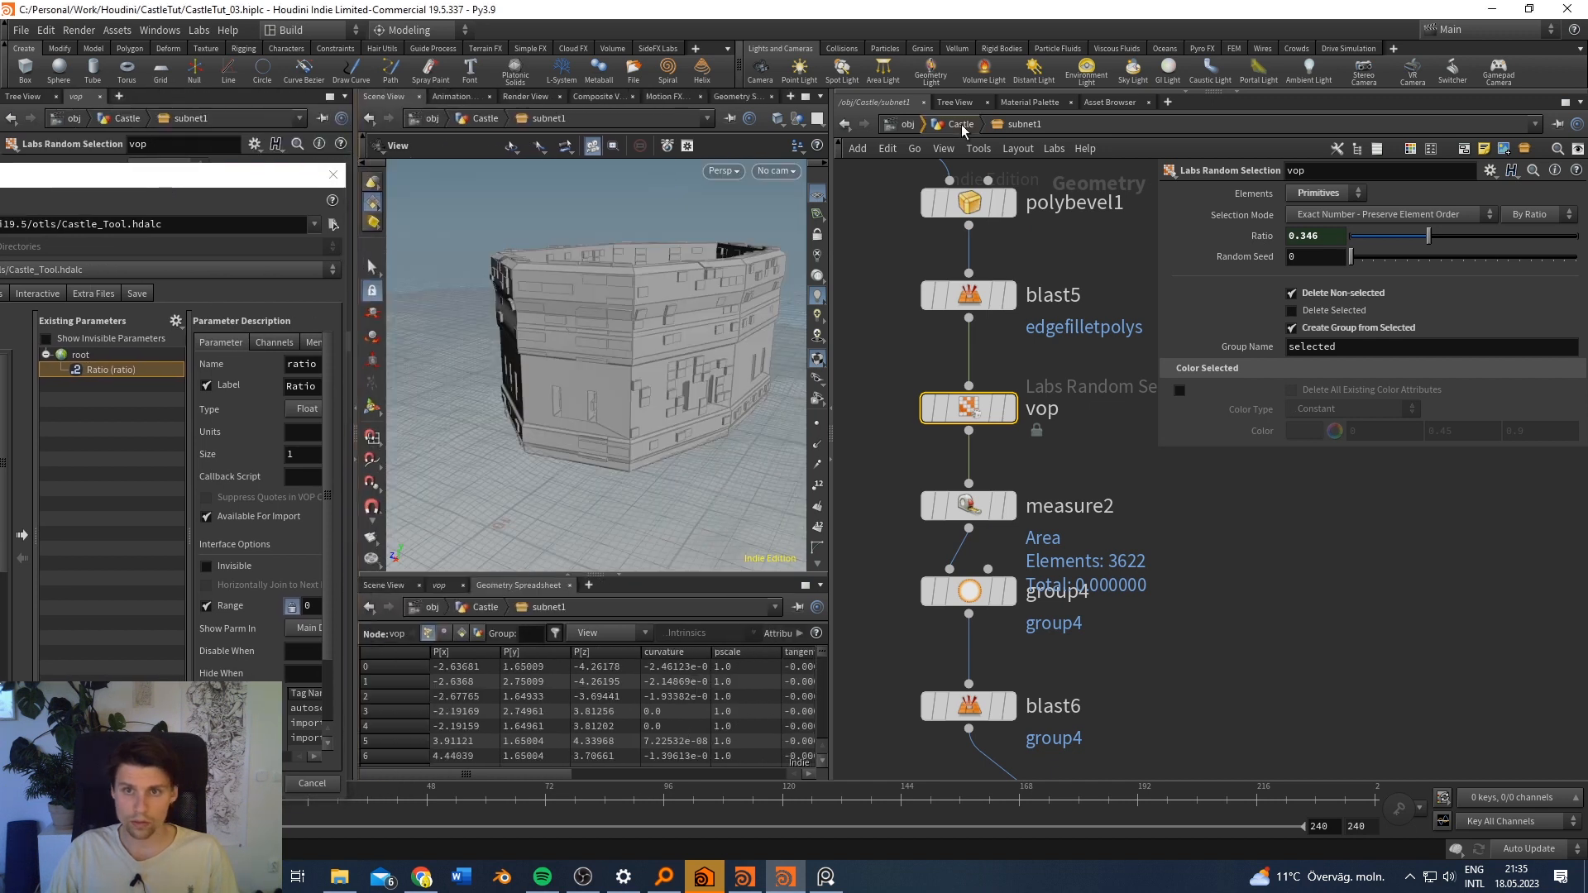
key("u")
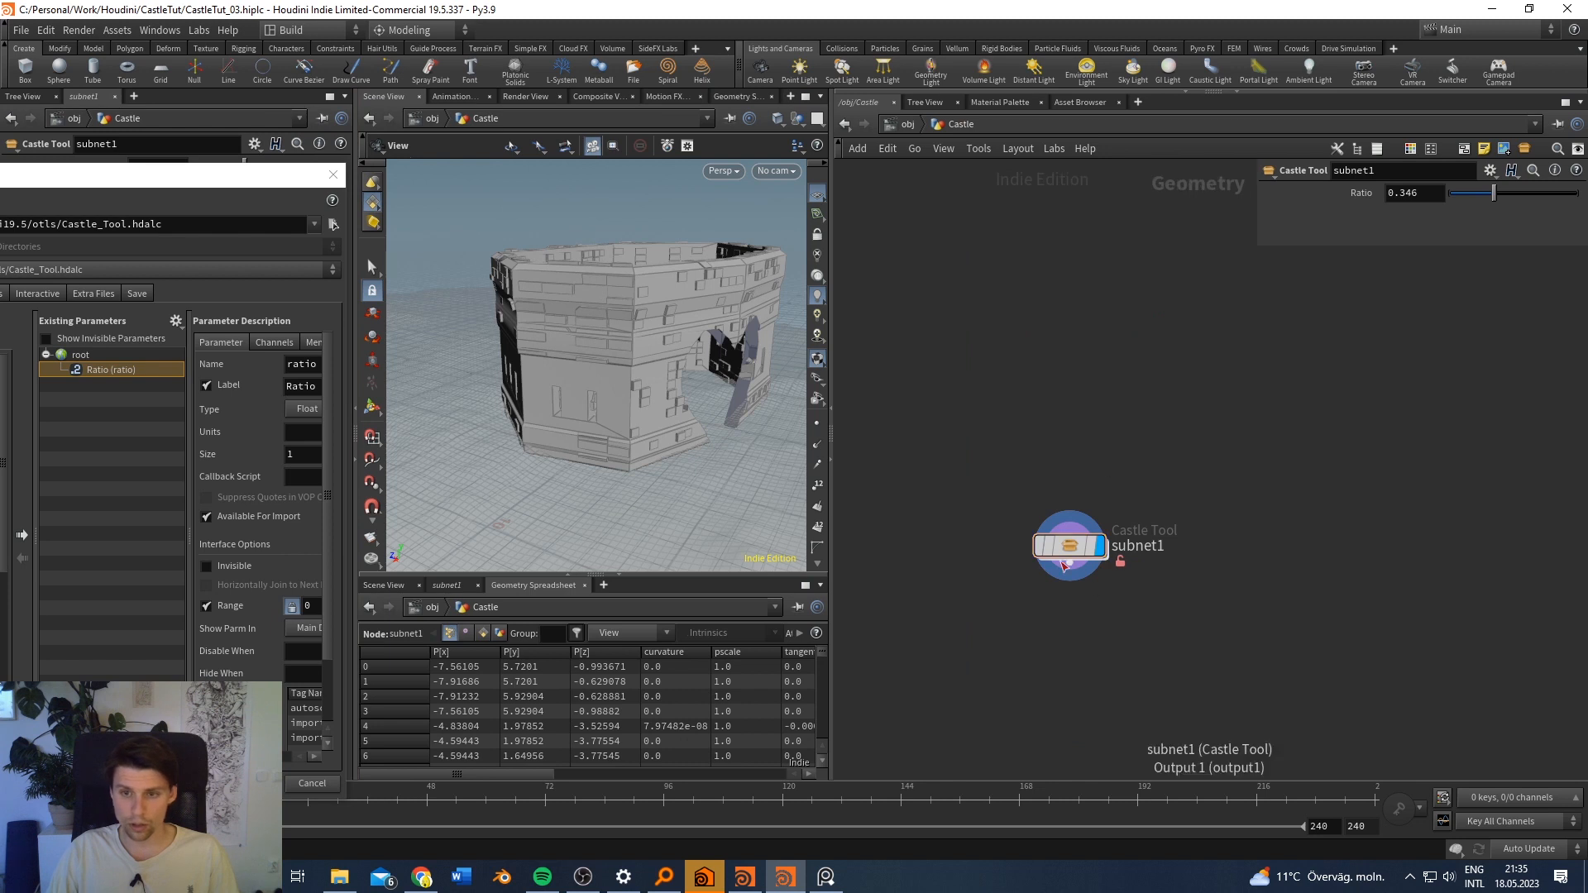
mouse_move(1046, 549)
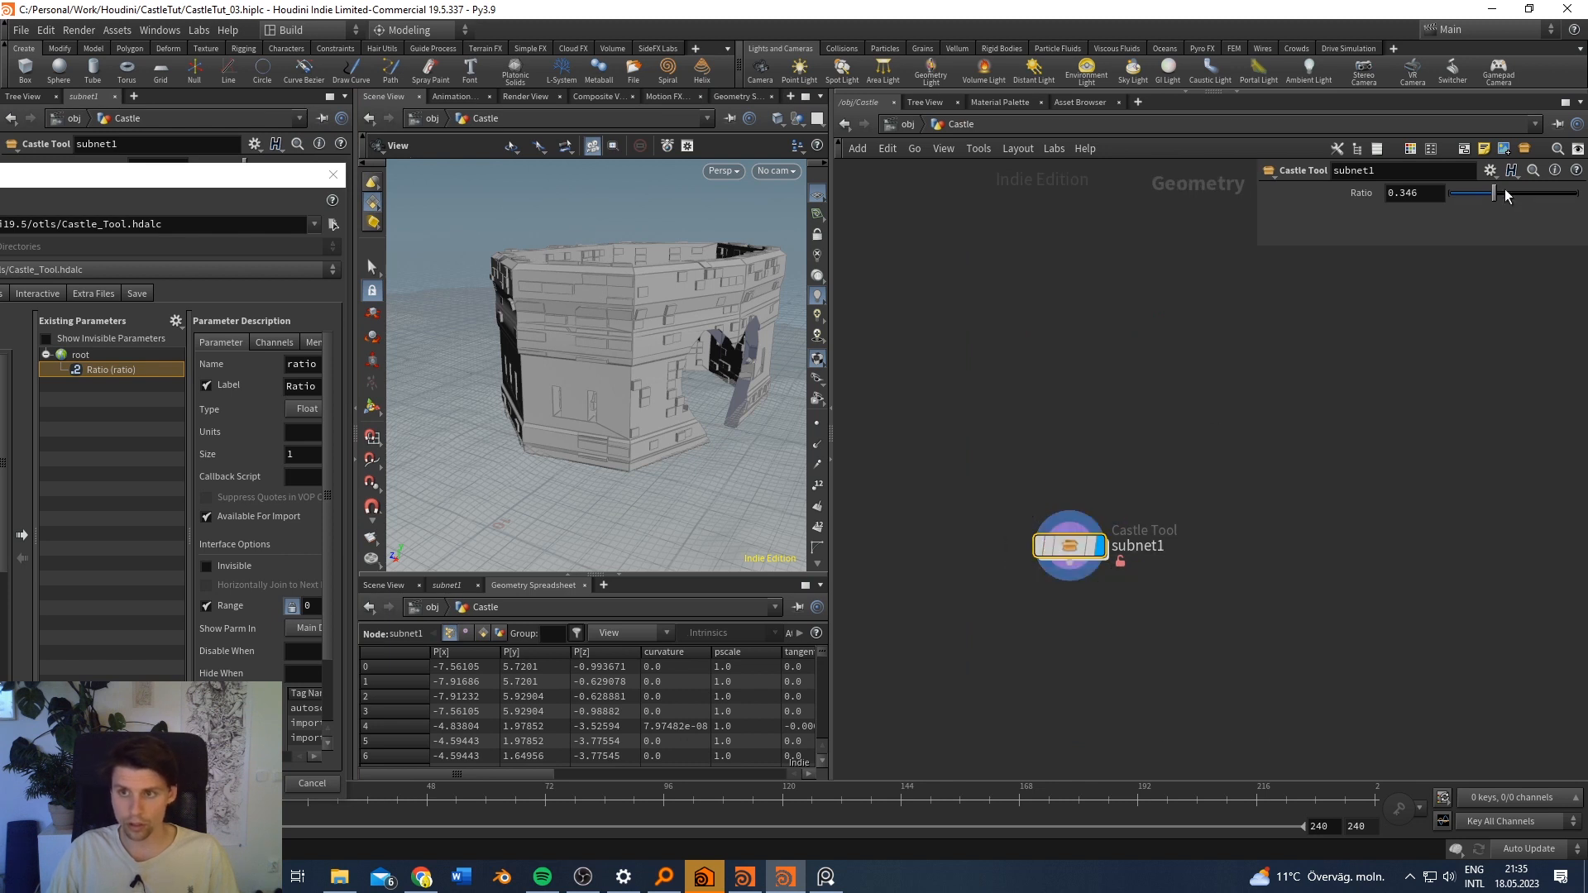
left_click_drag(1494, 192, 1530, 195)
scroll(707, 323, "up", 3)
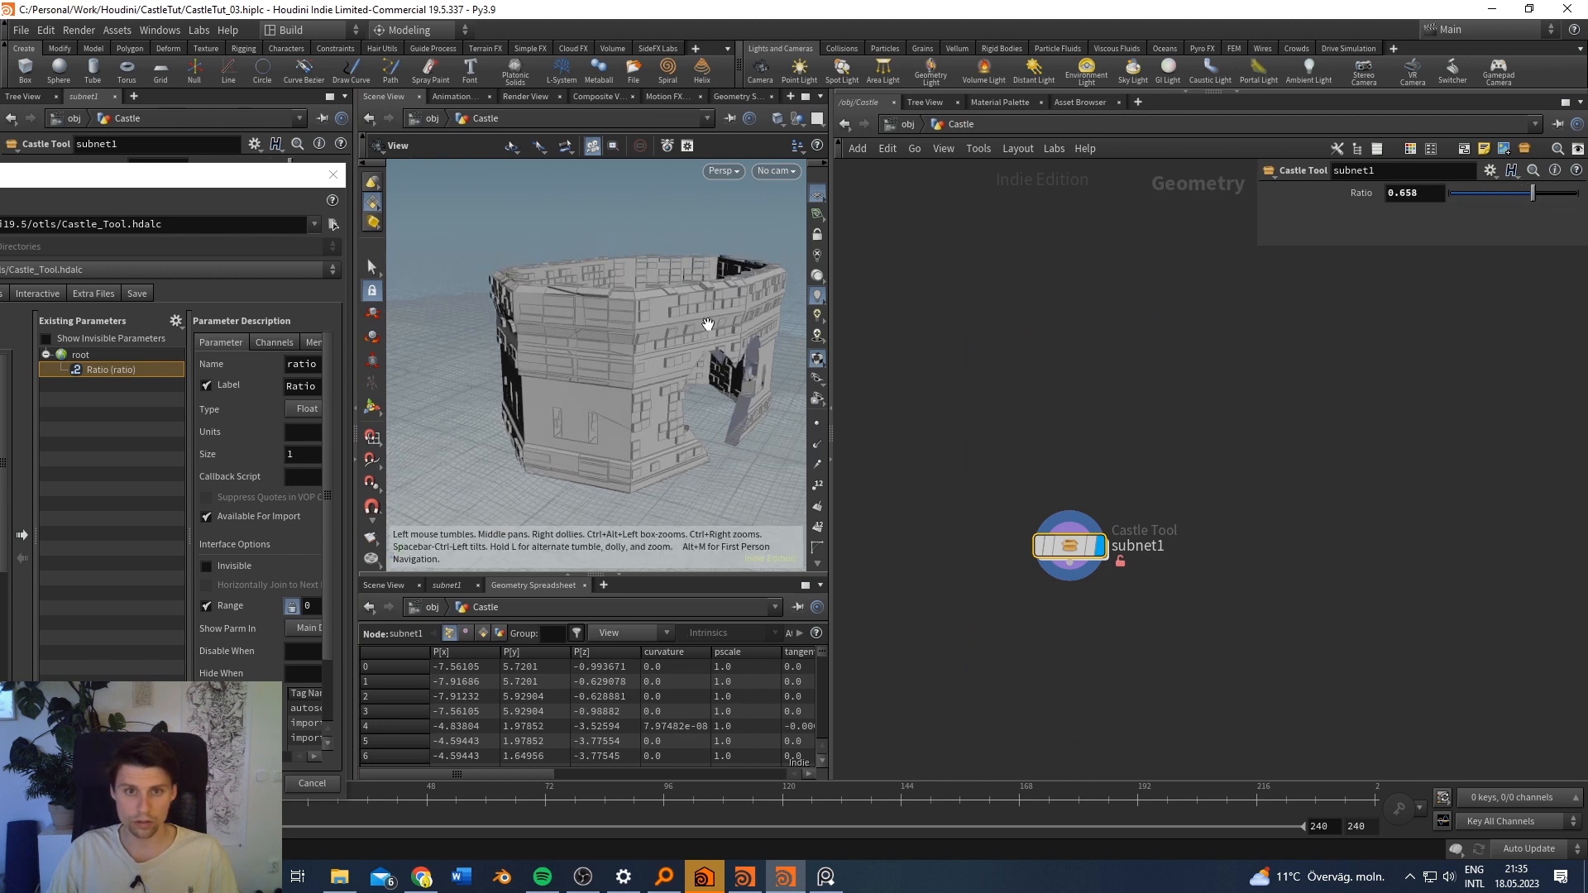
left_click_drag(1520, 197, 1486, 197)
middle_click_drag(569, 362, 608, 325)
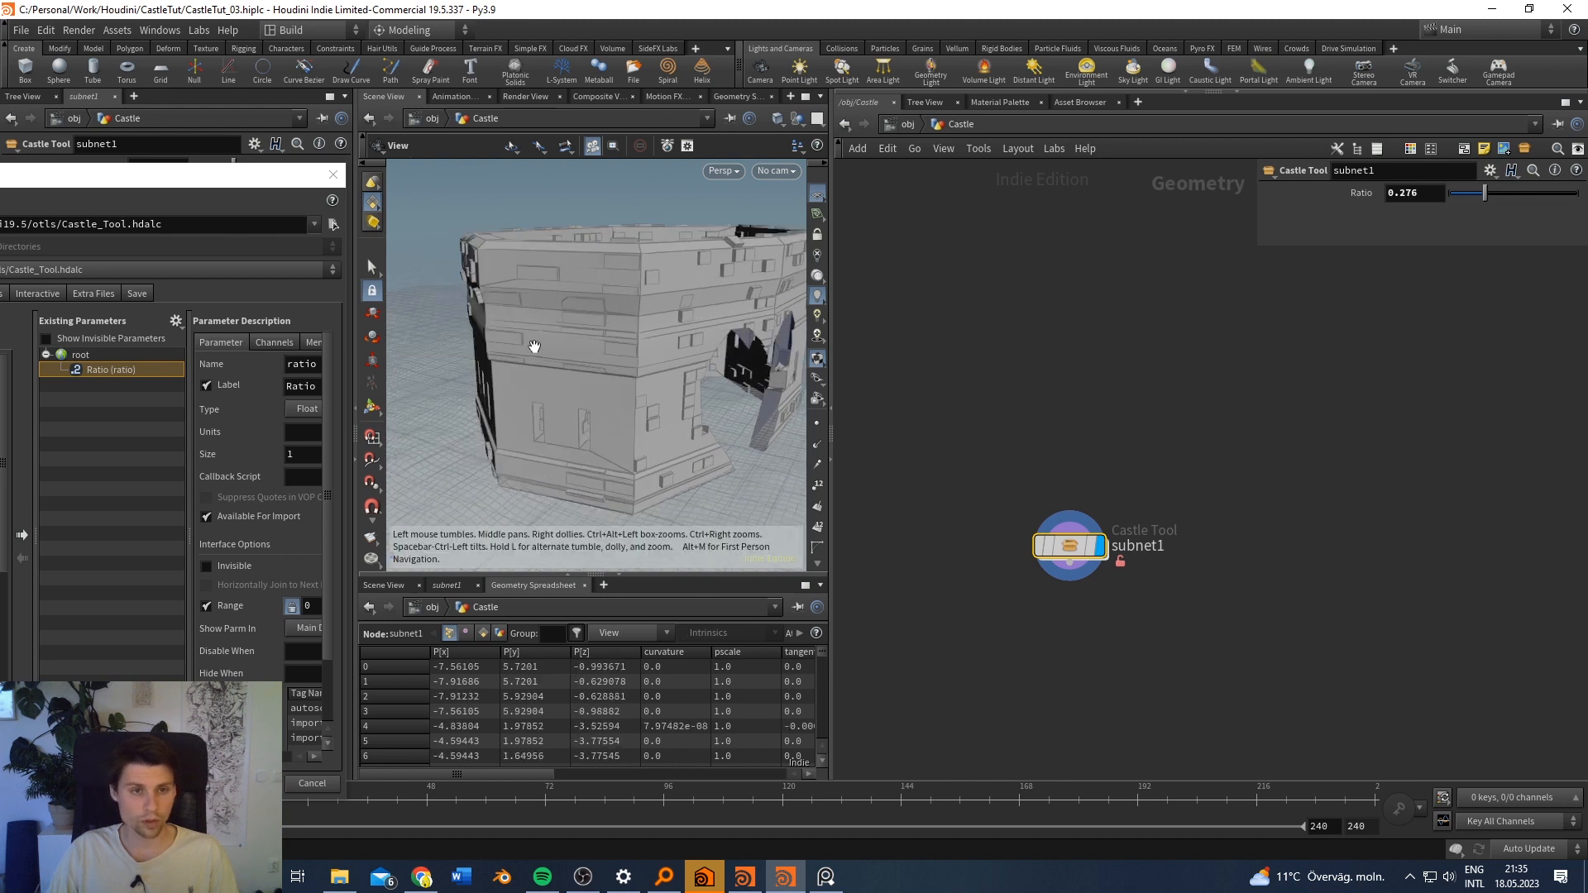
Step: Make the full parameter description readable and set the linked Ratio on the vop node inside the asset to 0.202
left_click_drag(346, 260, 611, 260)
left_click_drag(386, 411, 318, 413)
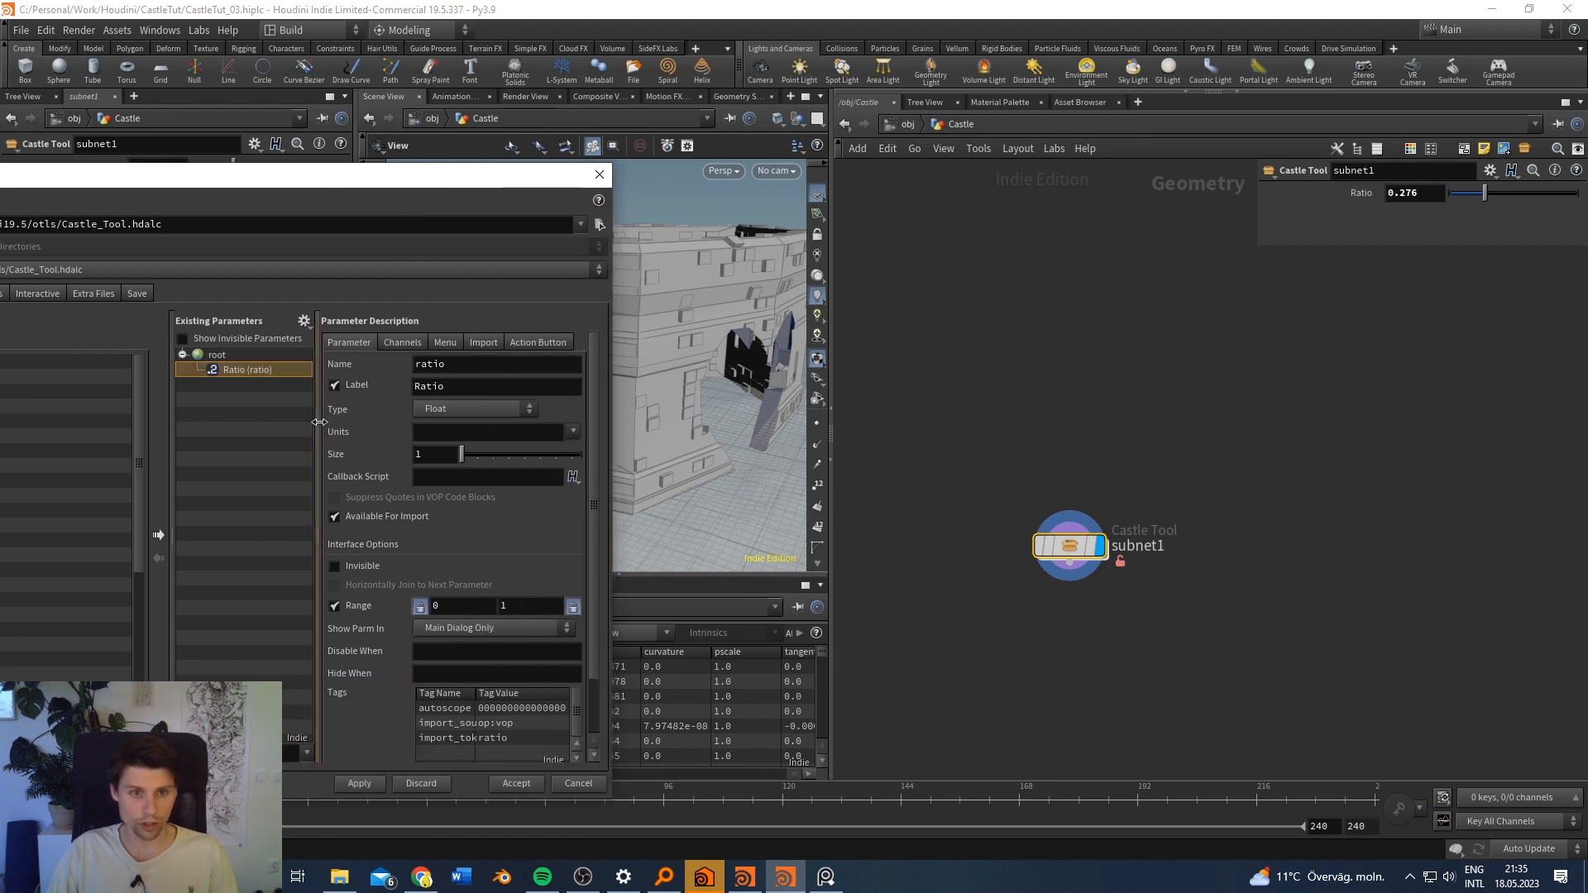
double_click(1070, 546)
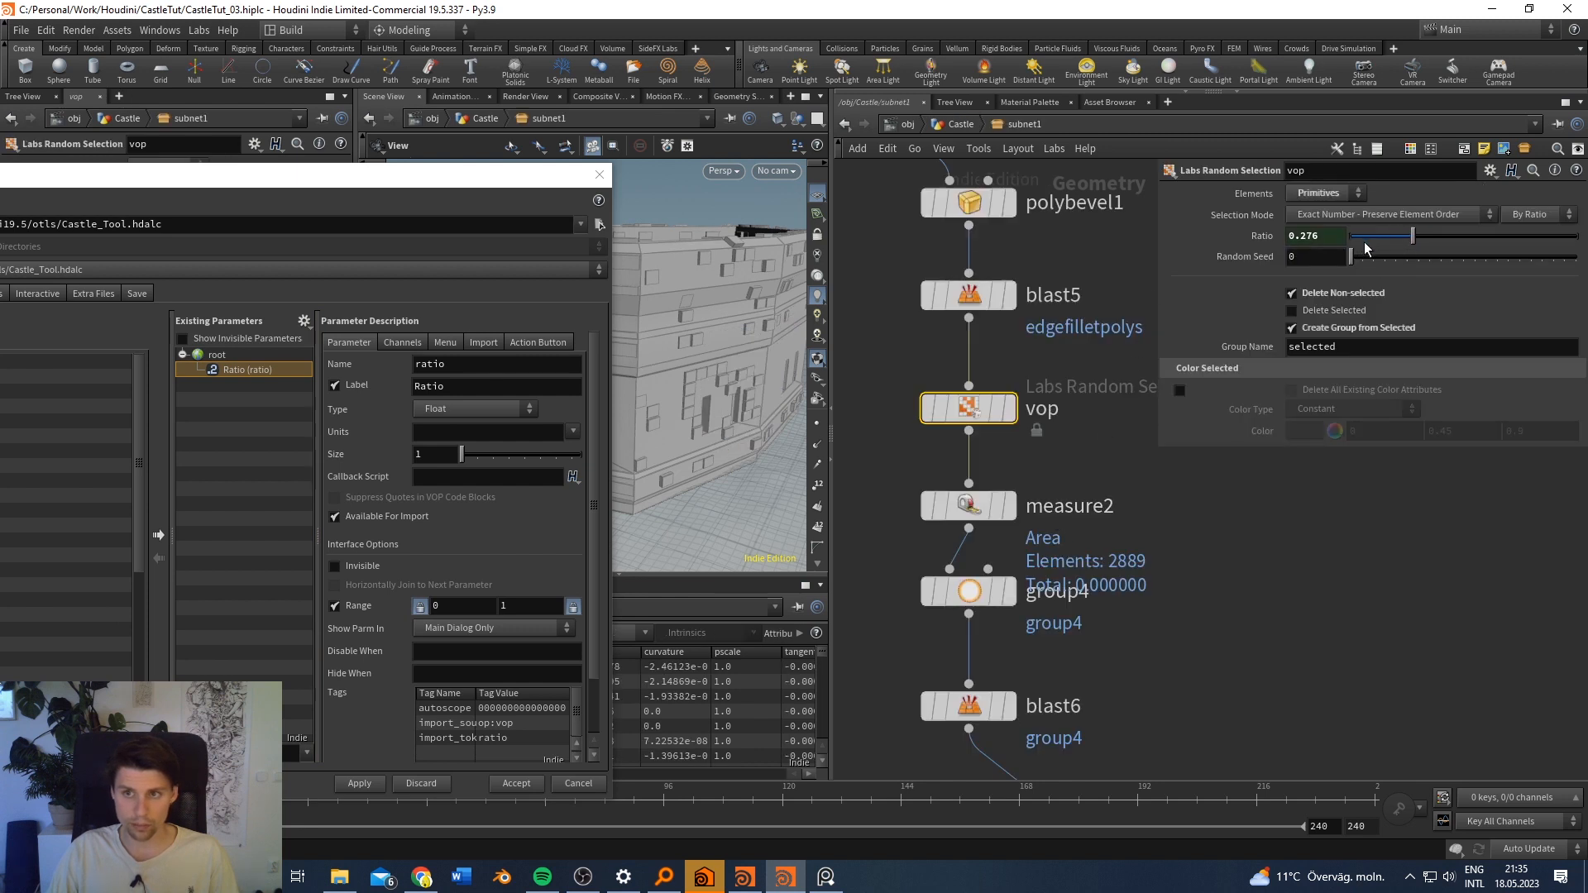
mouse_move(1404, 246)
left_mouse_down()
mouse_move(1368, 244)
mouse_move(1388, 244)
left_mouse_up()
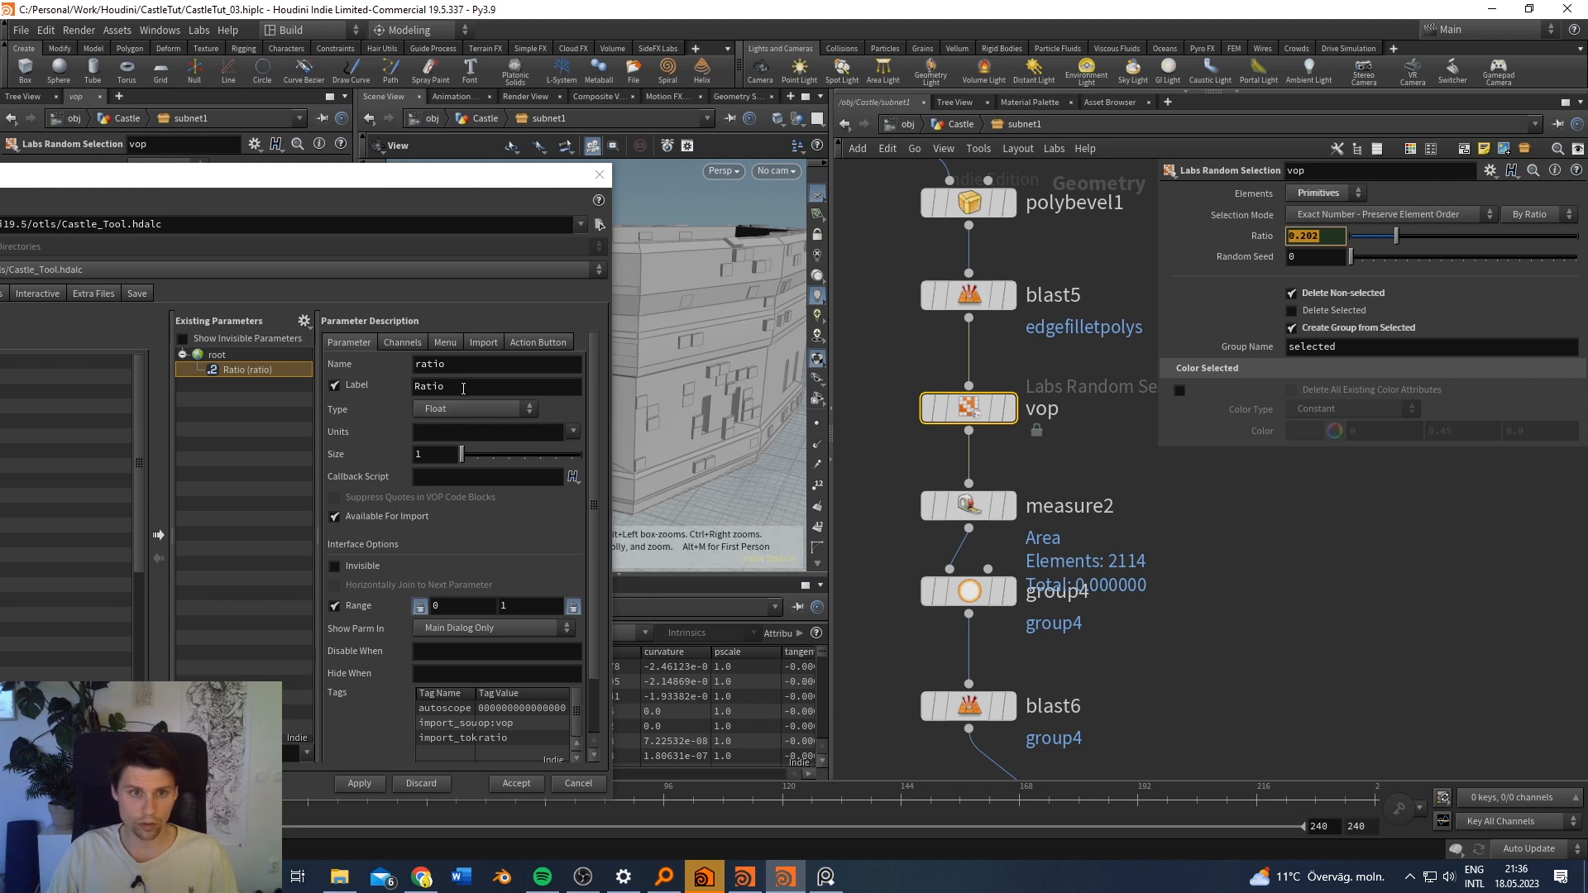
Step: Set the default channel value of the asset's Ratio parameter to 0.202
scroll(389, 571, "down", 3)
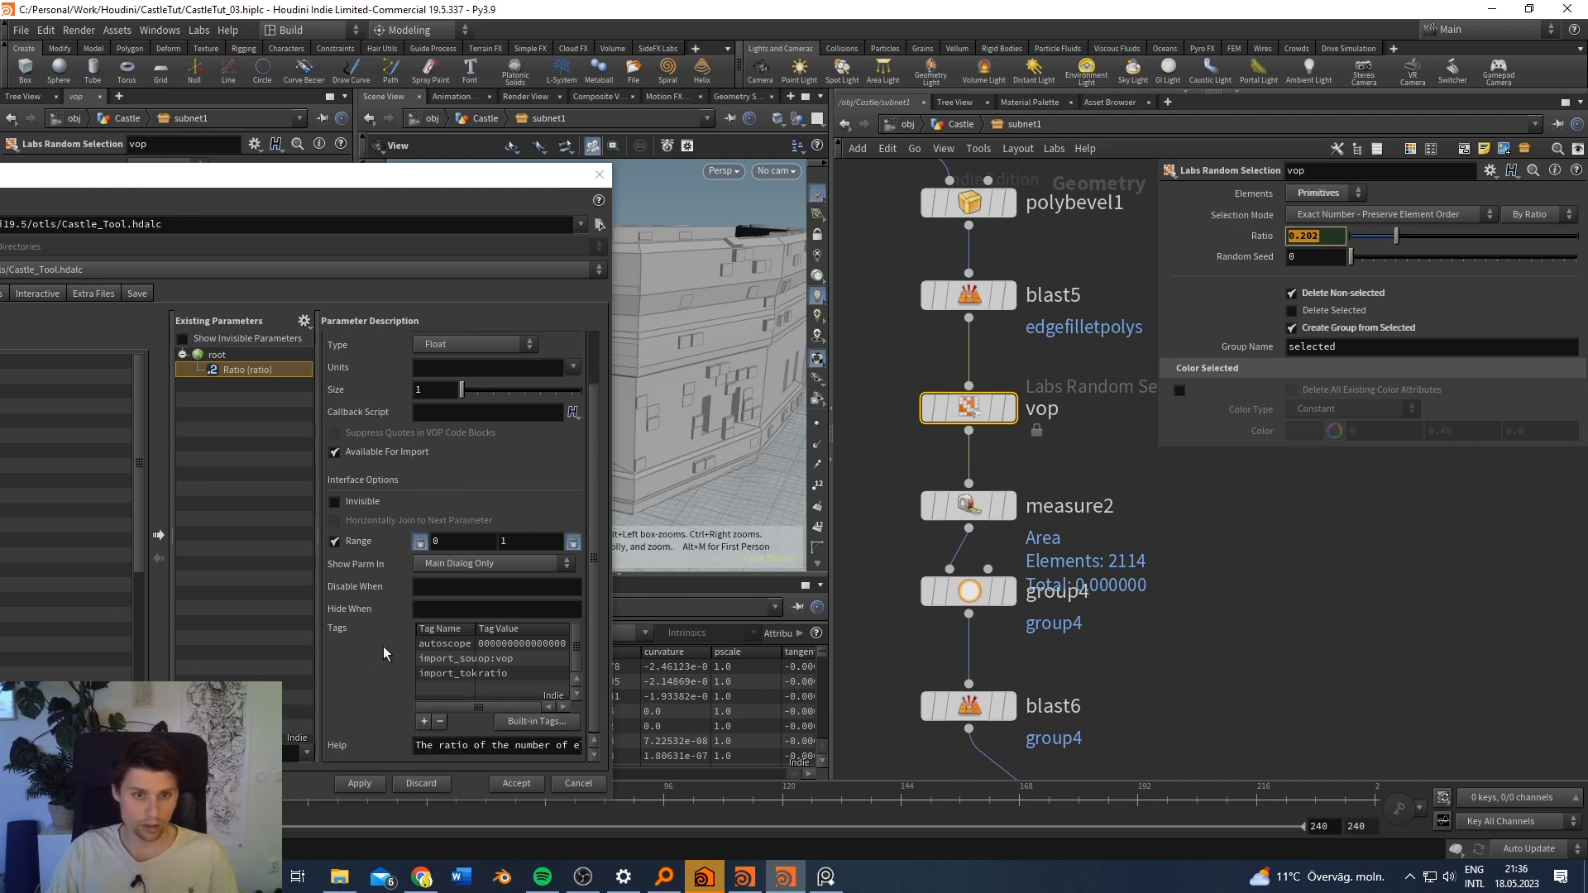
scroll(376, 633, "up", 3)
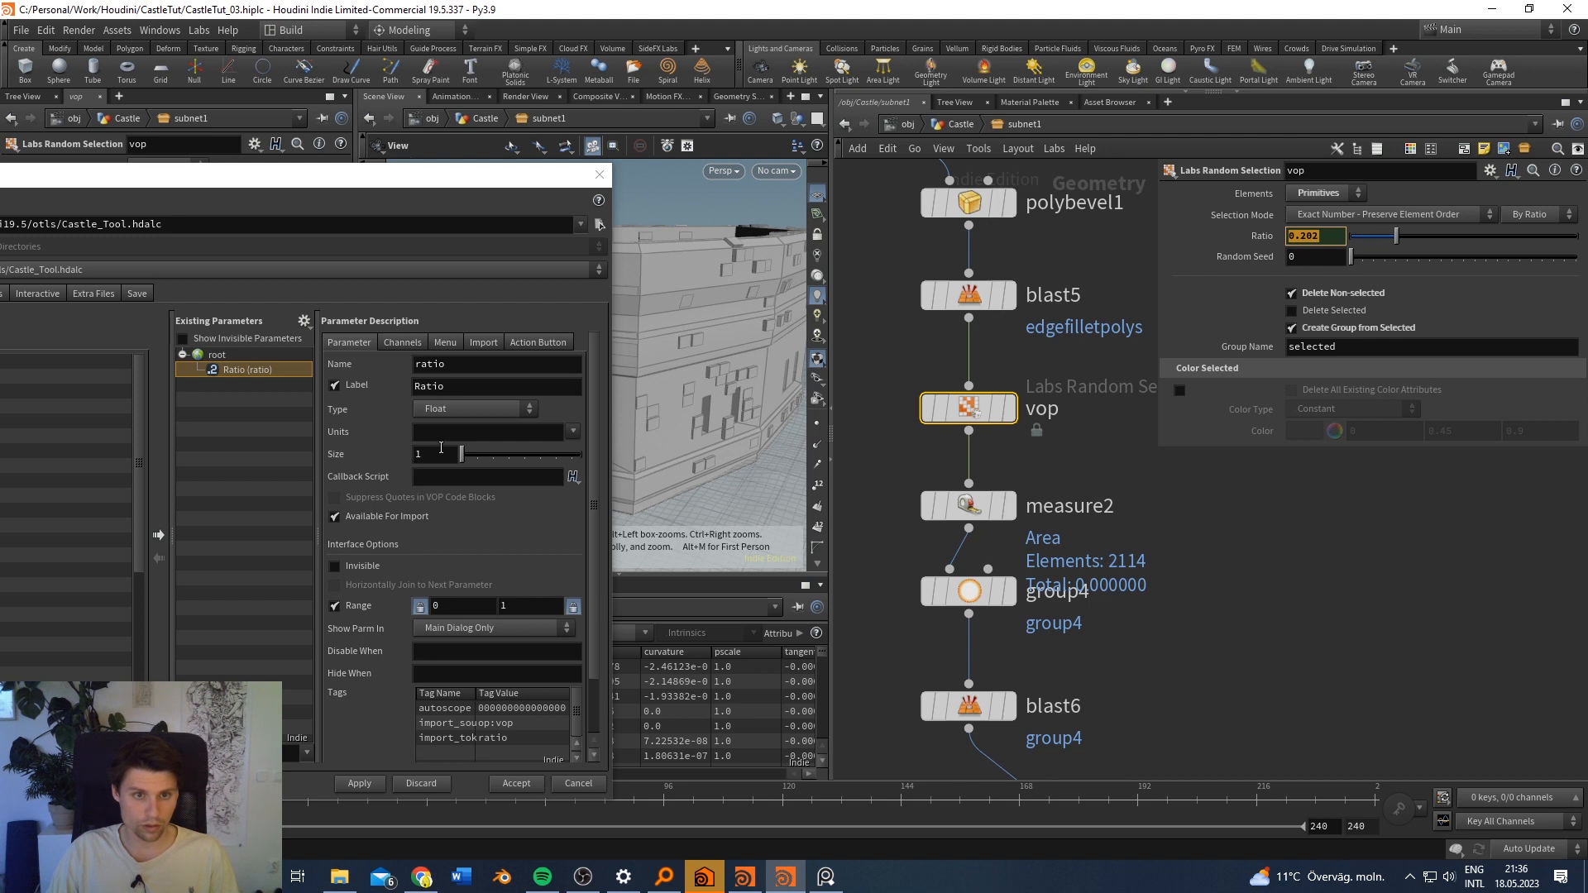
left_click(448, 409)
left_click(443, 411)
left_click(389, 345)
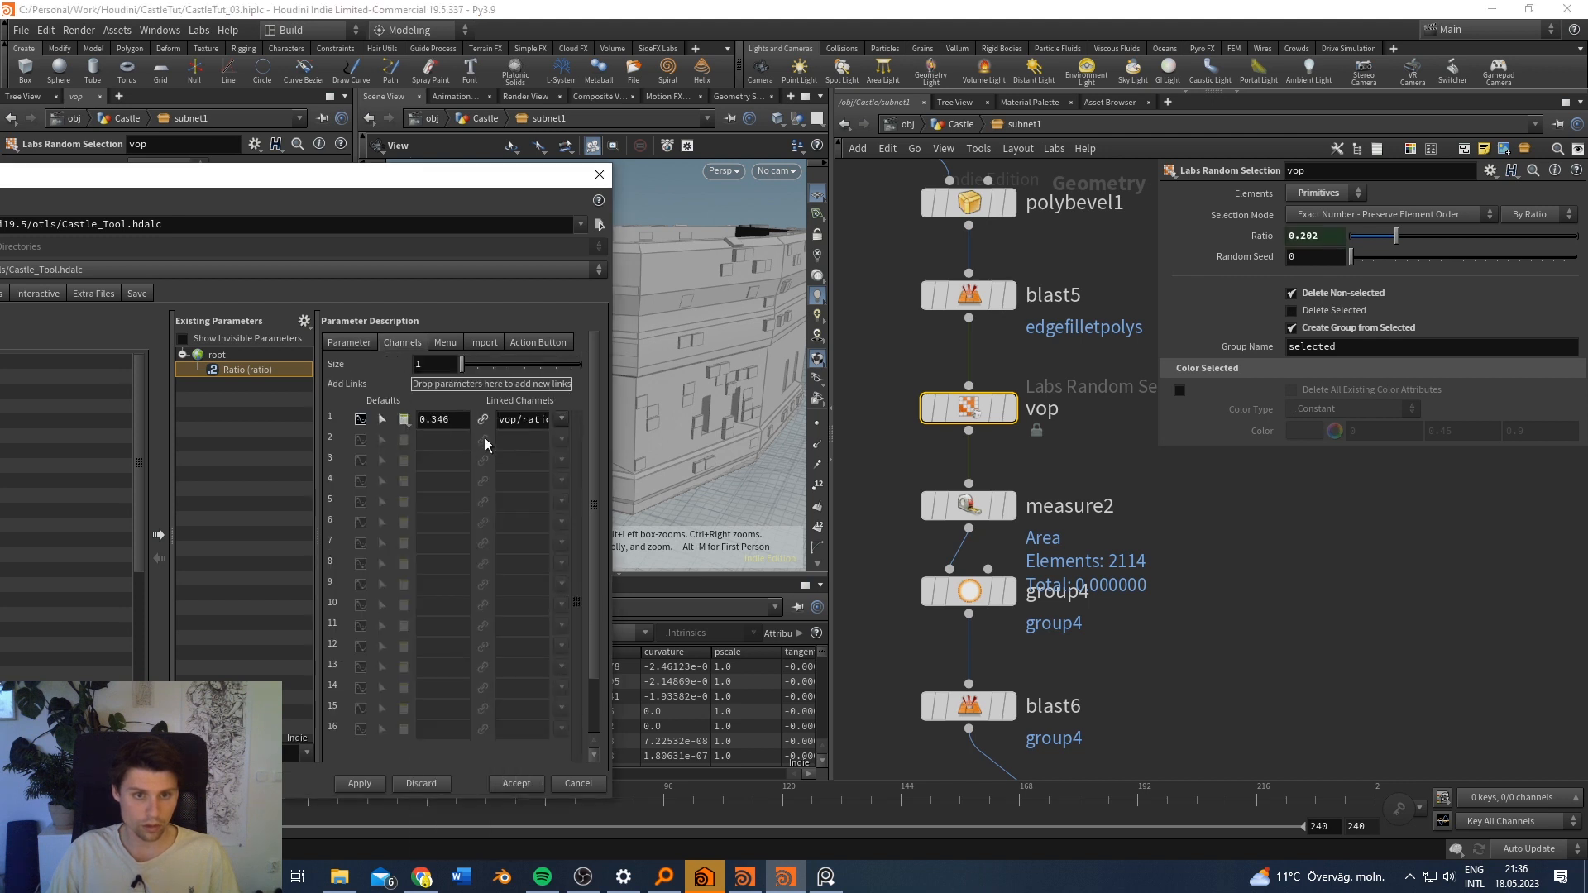
double_click(452, 418)
type("0.202")
key("Return")
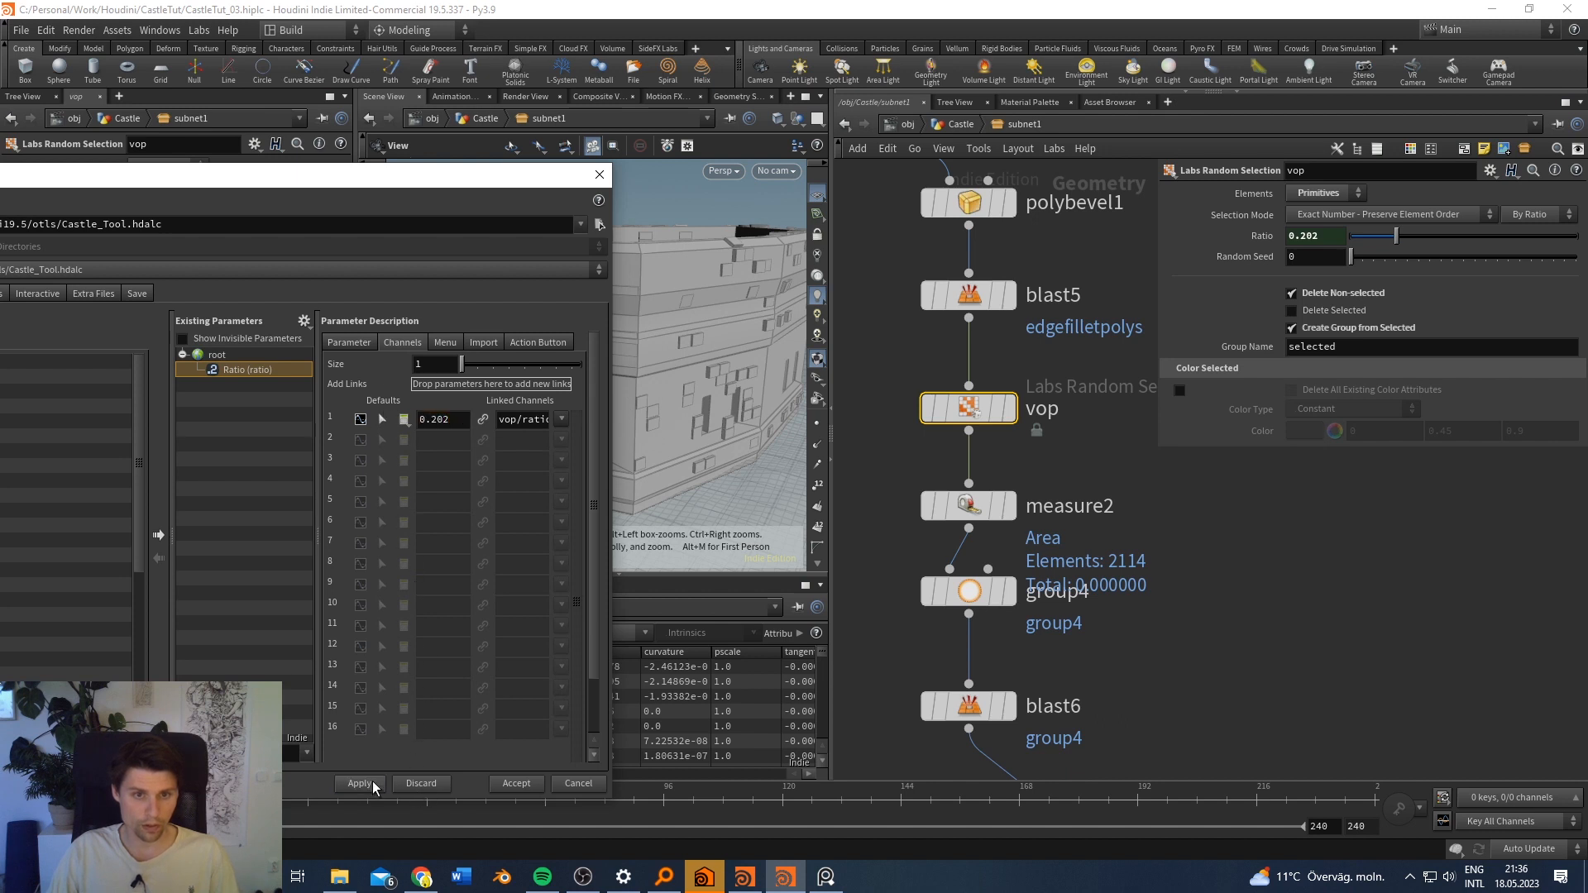
Step: Relabel the asset's Ratio parameter as Stones Amount and apply the change
left_click(350, 341)
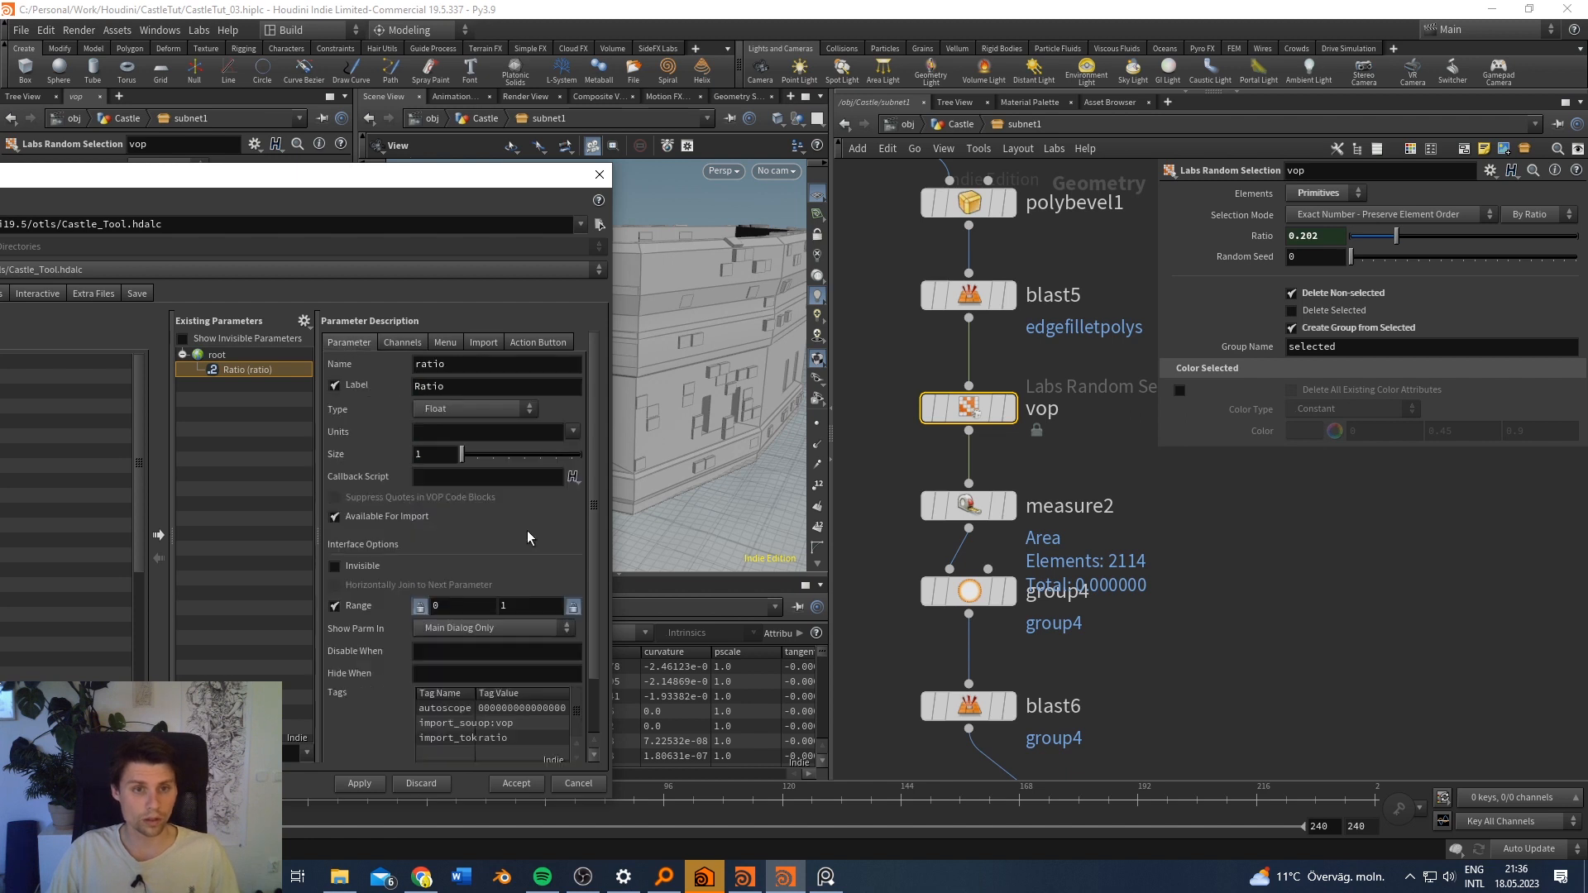
double_click(470, 387)
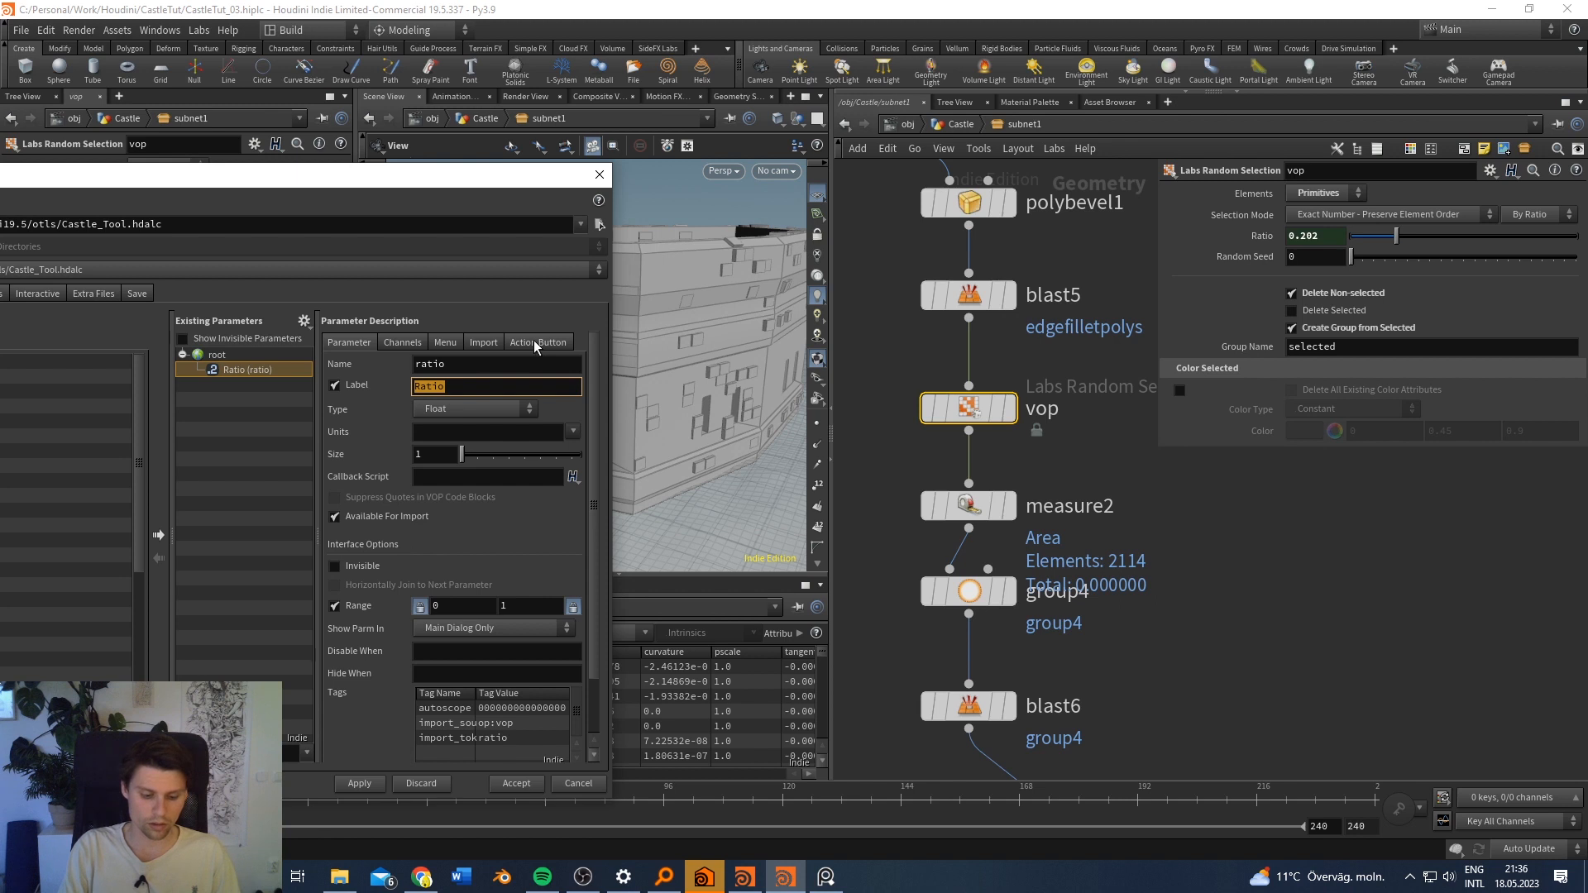
type("Brick Amount")
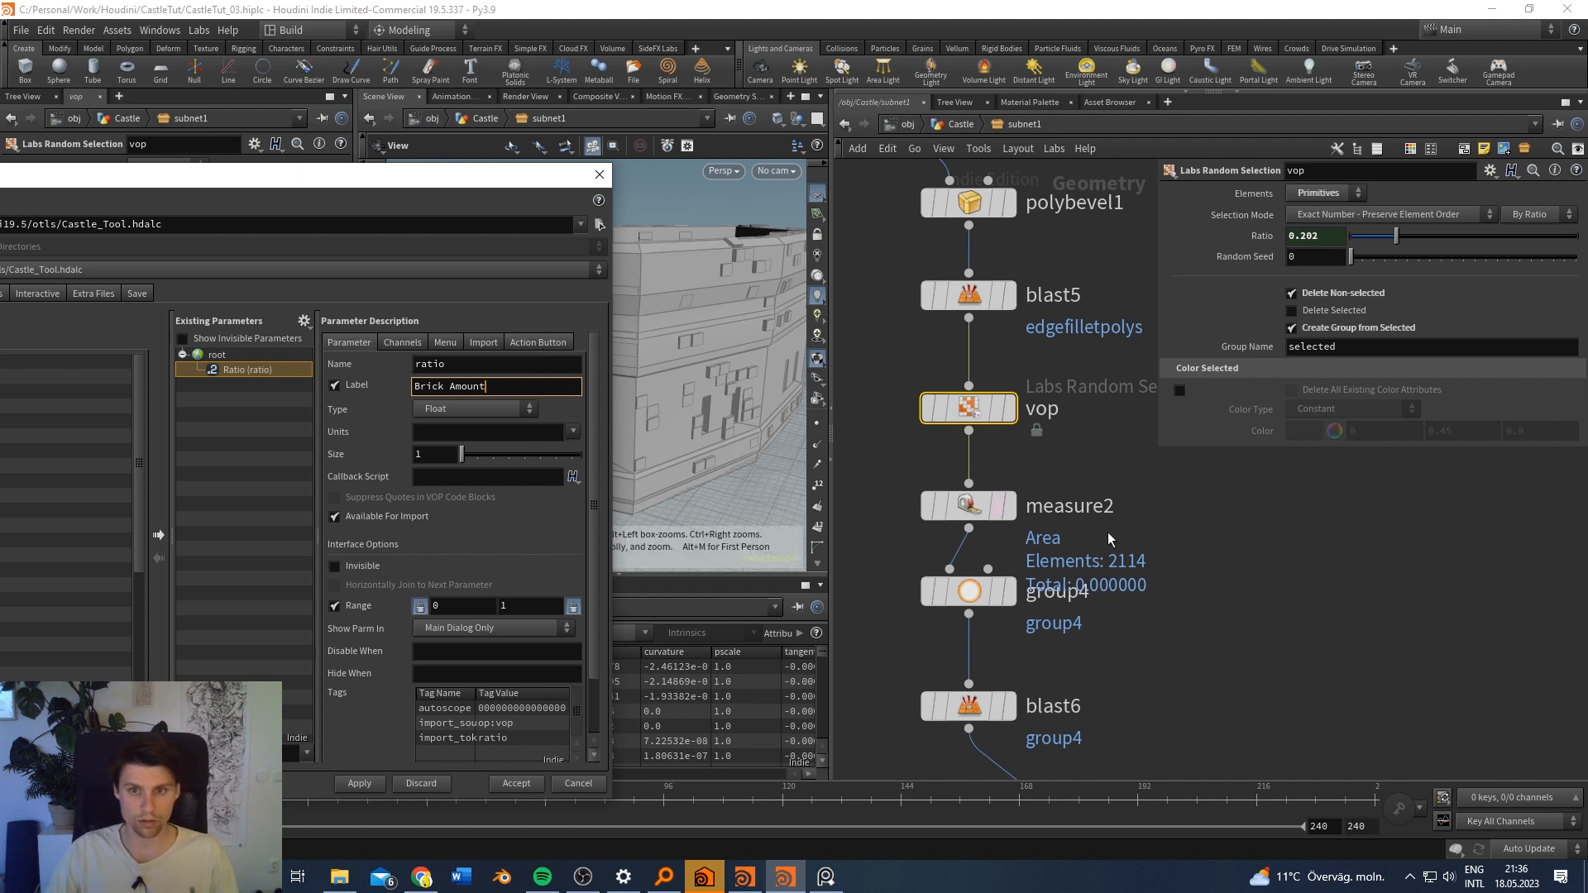
left_click_drag(484, 387, 413, 387)
left_click(438, 382)
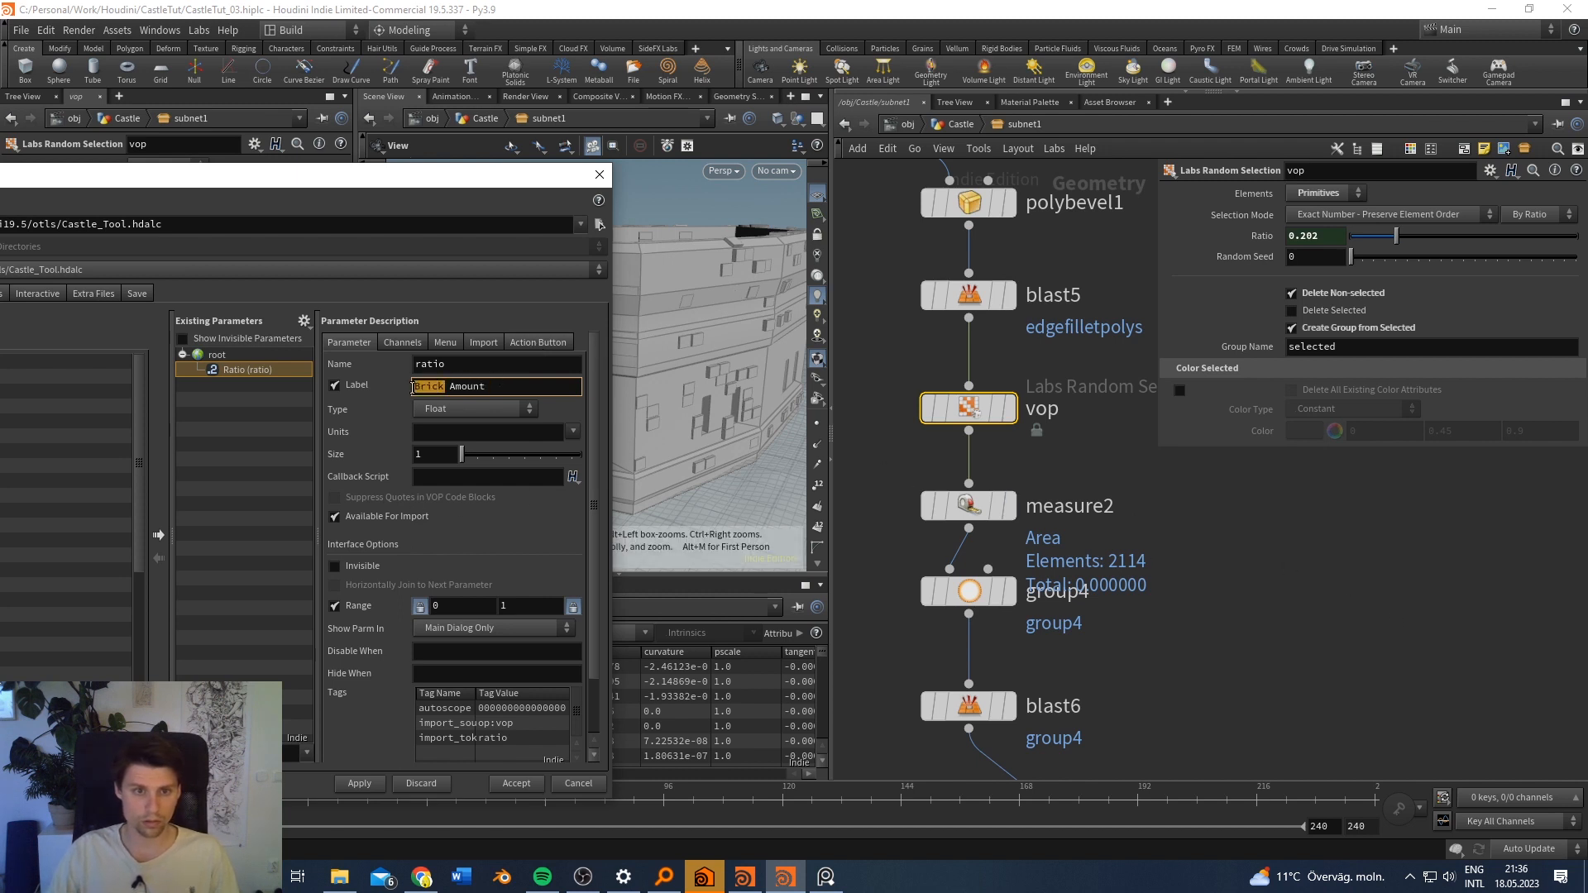
type("Stone")
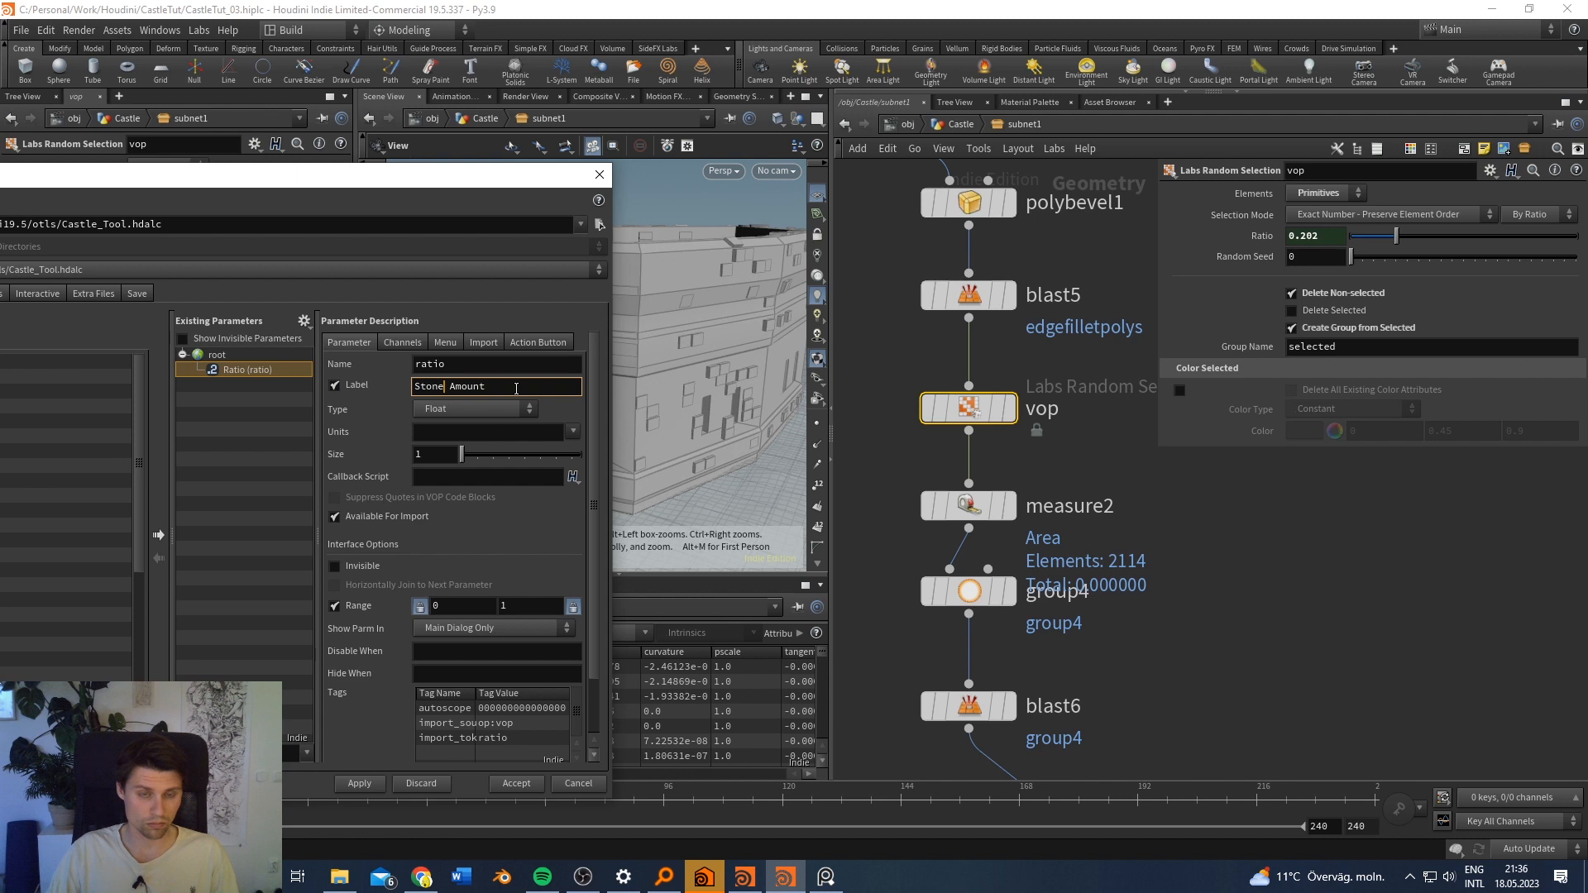
type("s")
left_click(1314, 555)
left_click(367, 783)
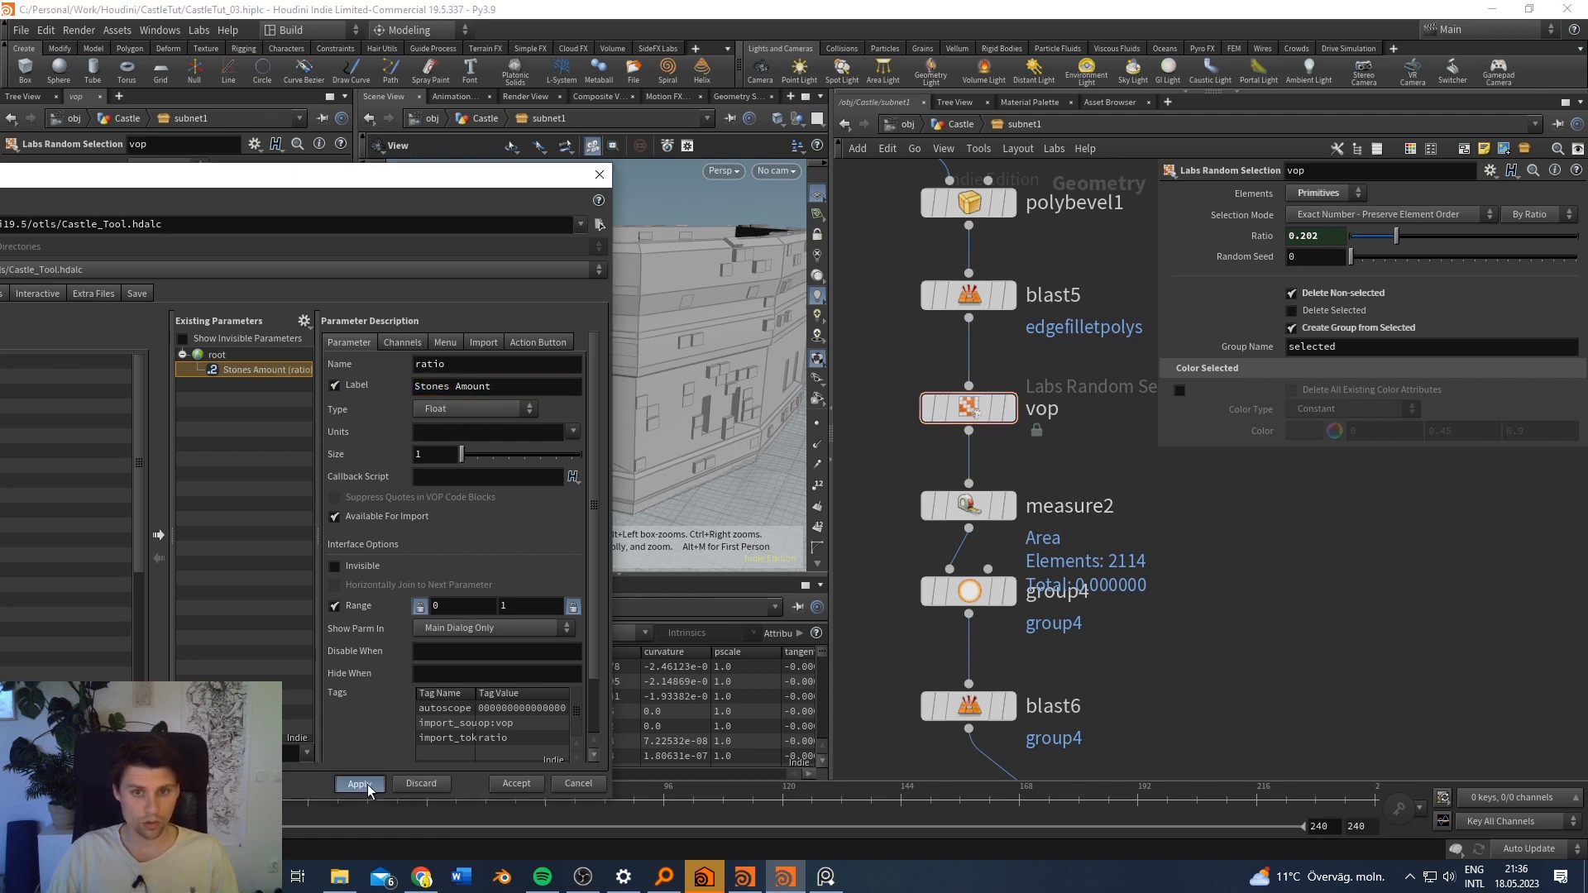
left_click_drag(737, 278, 782, 331)
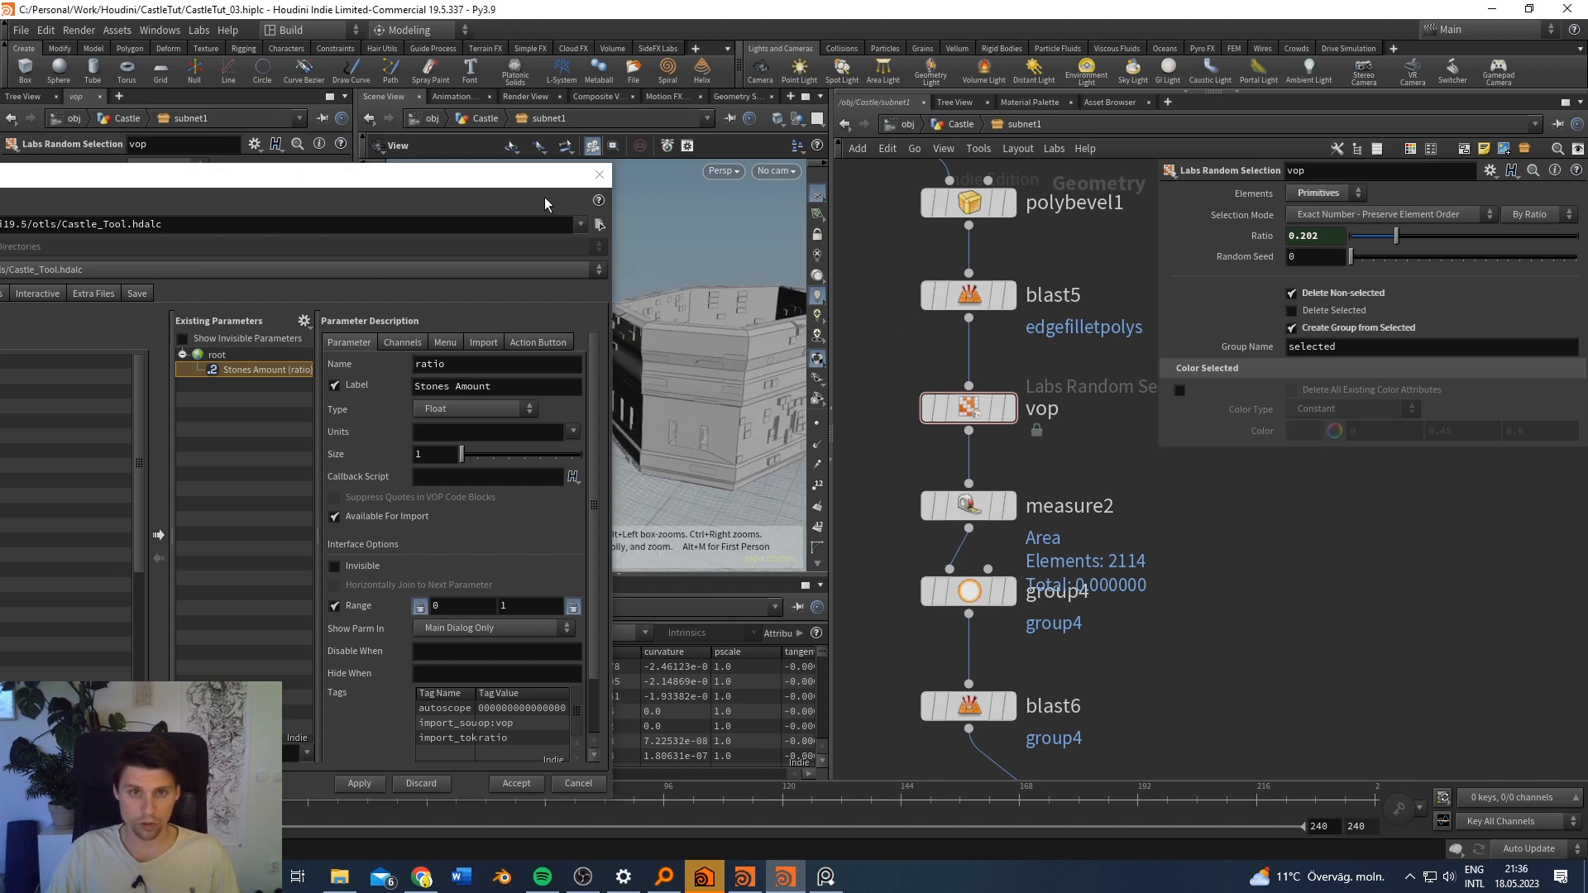
Step: Bypass the vop random selection node and re-enable it to compare its effect on the castle wall
left_click_drag(563, 177, 0, 177)
middle_click_drag(654, 333, 547, 325)
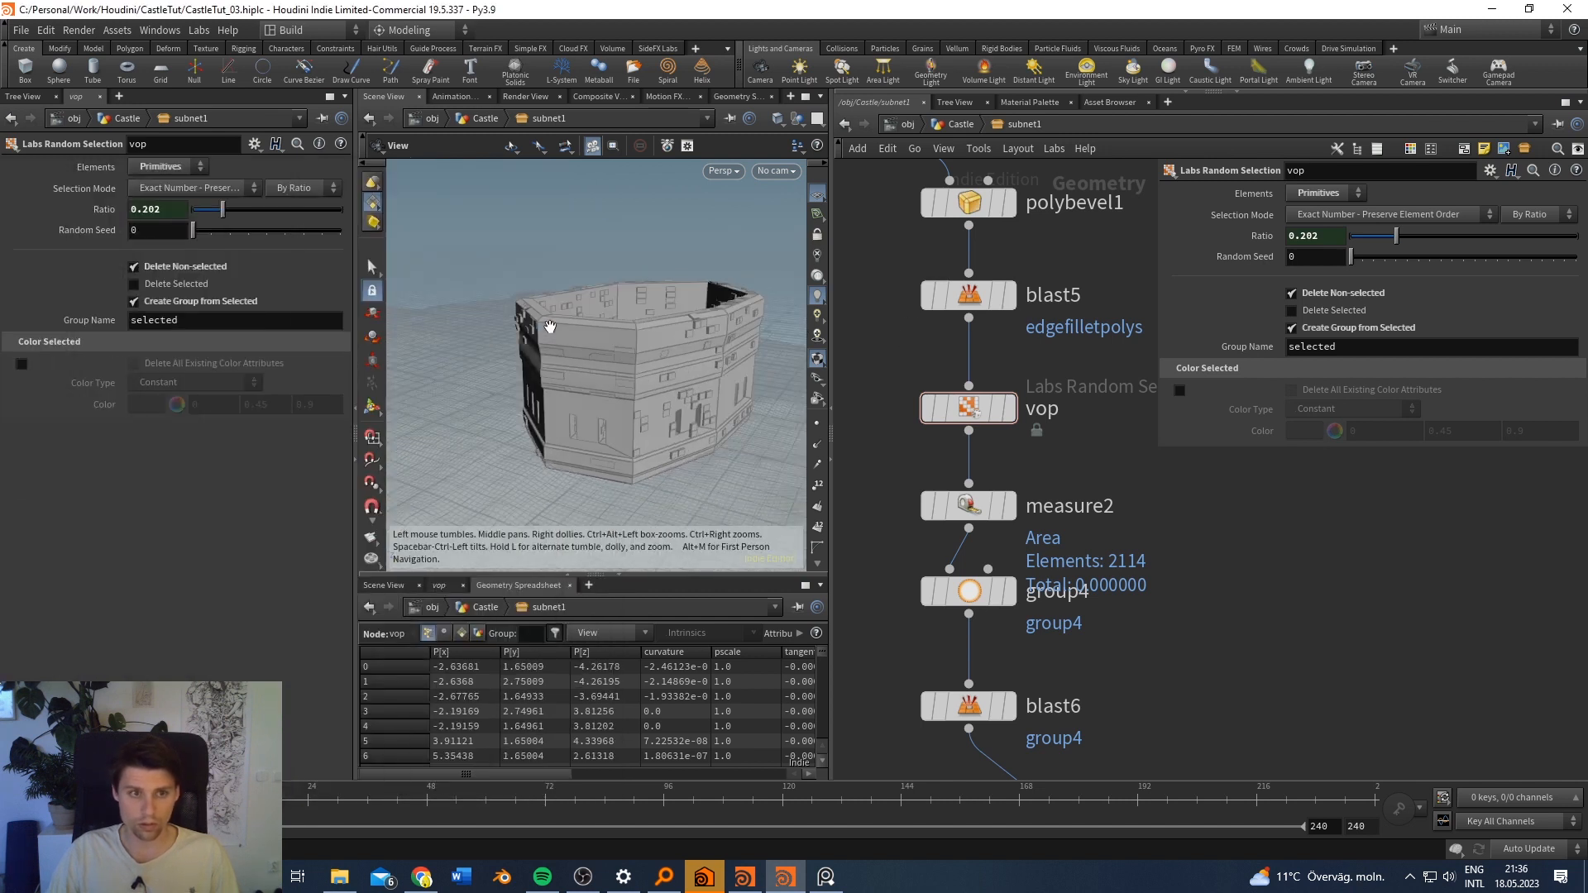
mouse_move(356, 276)
left_mouse_down()
mouse_move(314, 275)
mouse_move(374, 275)
left_mouse_up()
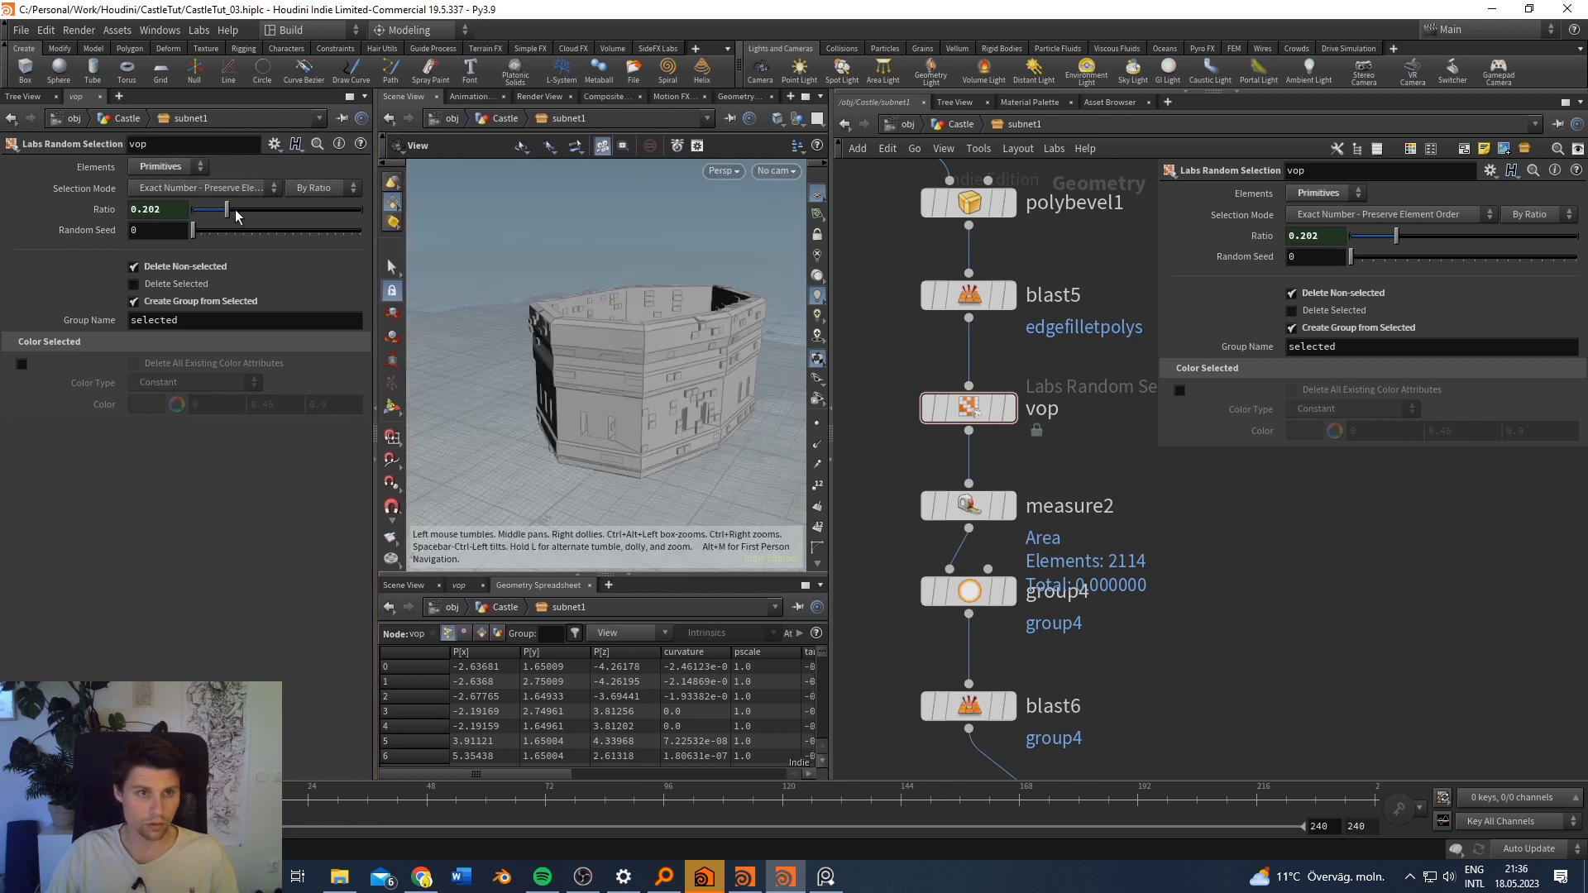
left_click(917, 356)
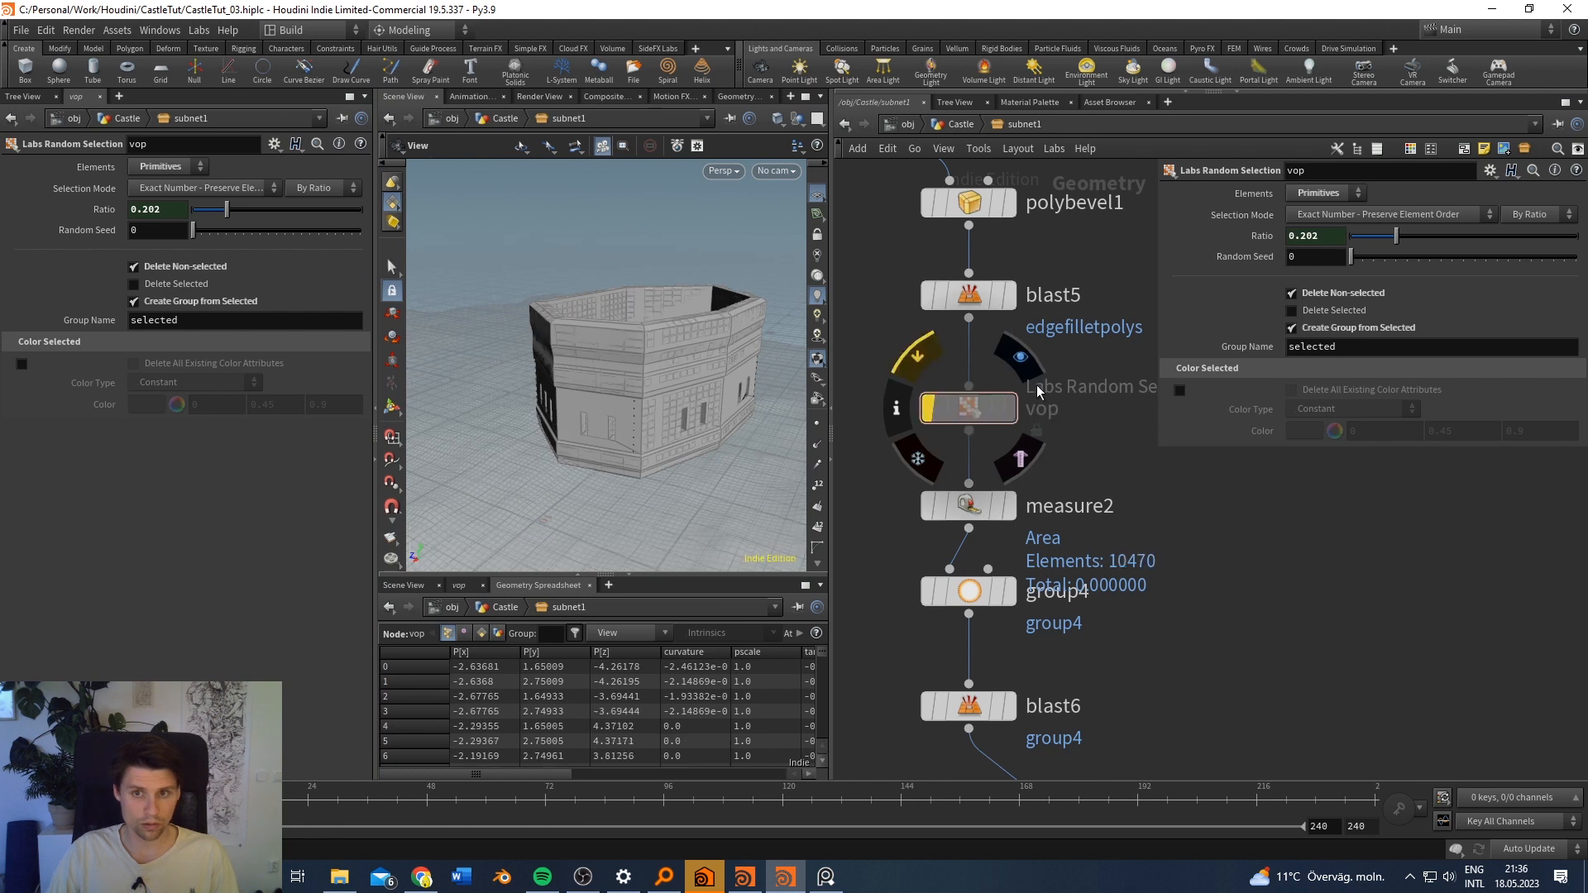
left_click(922, 357)
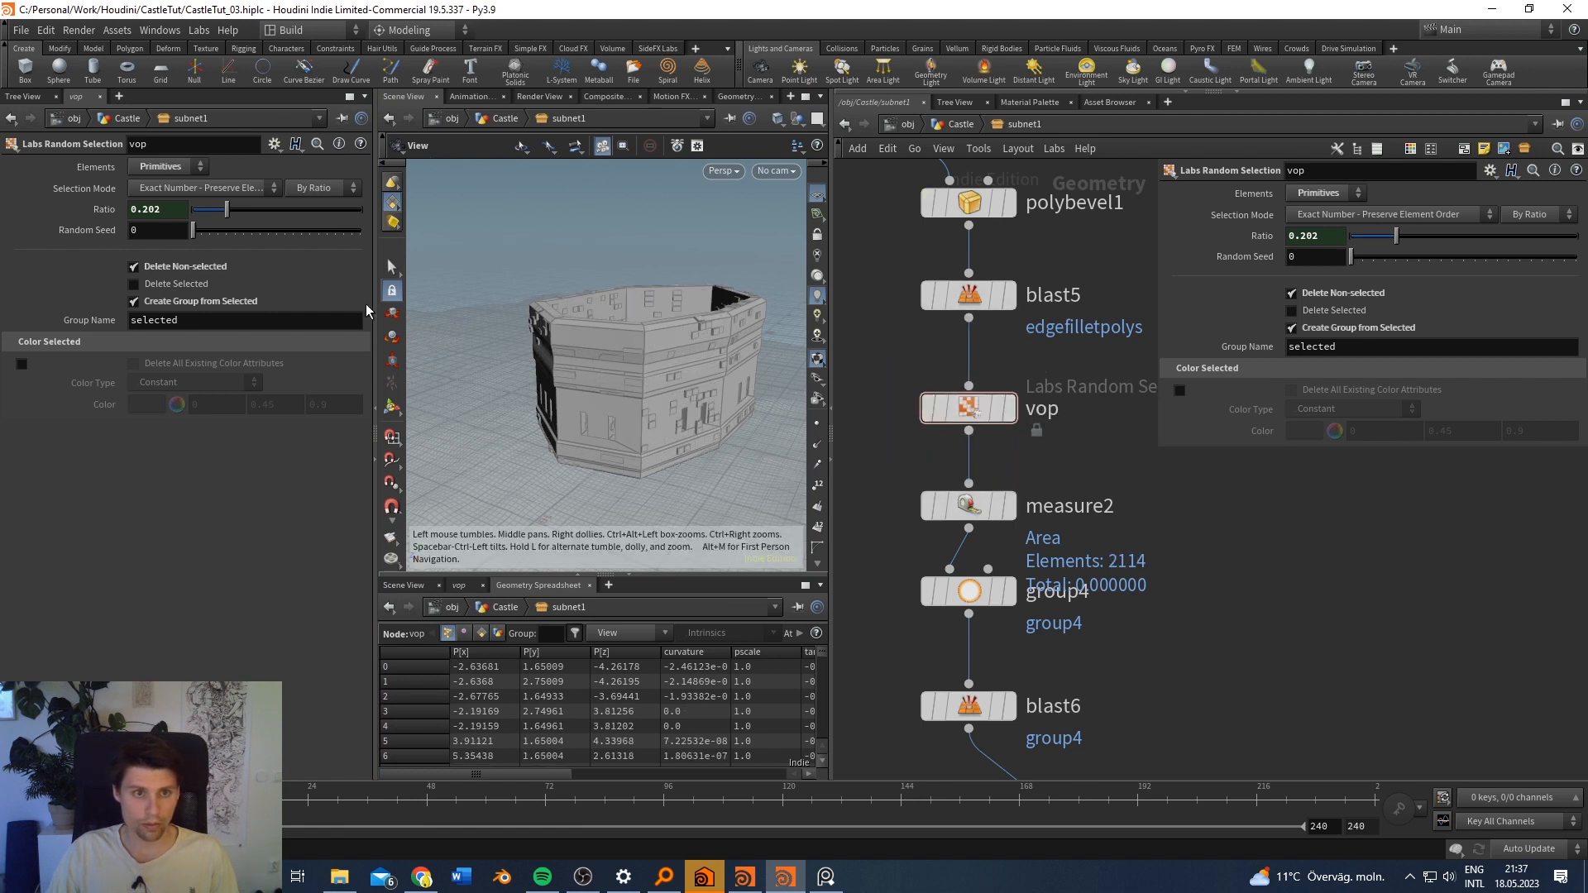
mouse_move(620, 372)
left_mouse_down()
mouse_move(610, 355)
mouse_move(627, 365)
left_mouse_up()
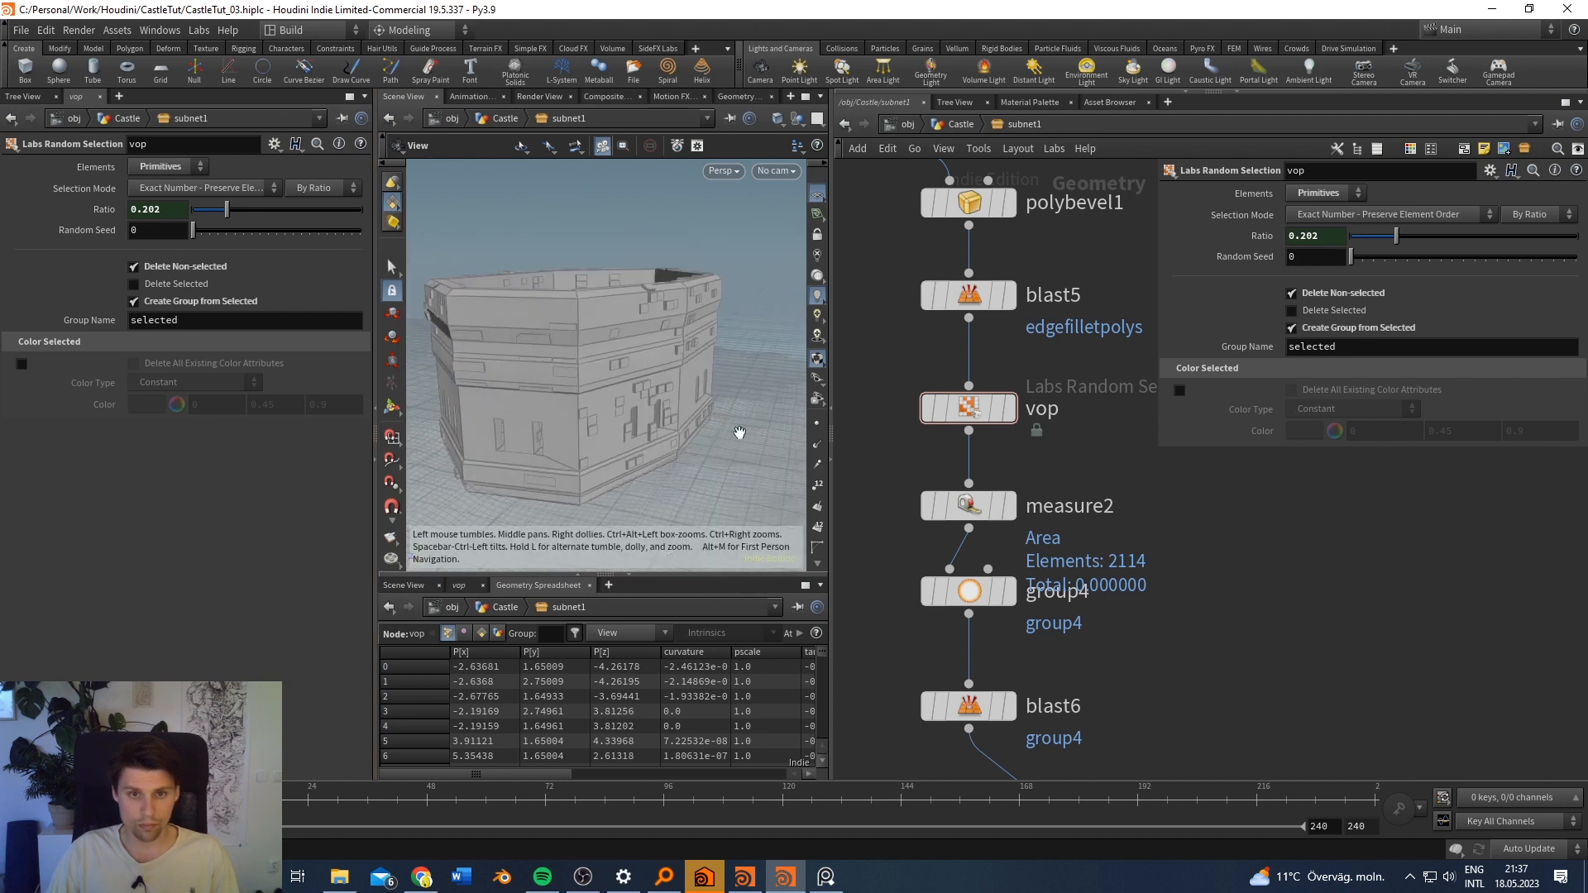
Step: Display the output of the curve2 node at the start of the network and return to the castle's final output
scroll(1048, 364, "down", 10)
middle_click_drag(1057, 305, 1096, 571)
scroll(968, 365, "up", 4)
middle_click_drag(967, 364, 1058, 461)
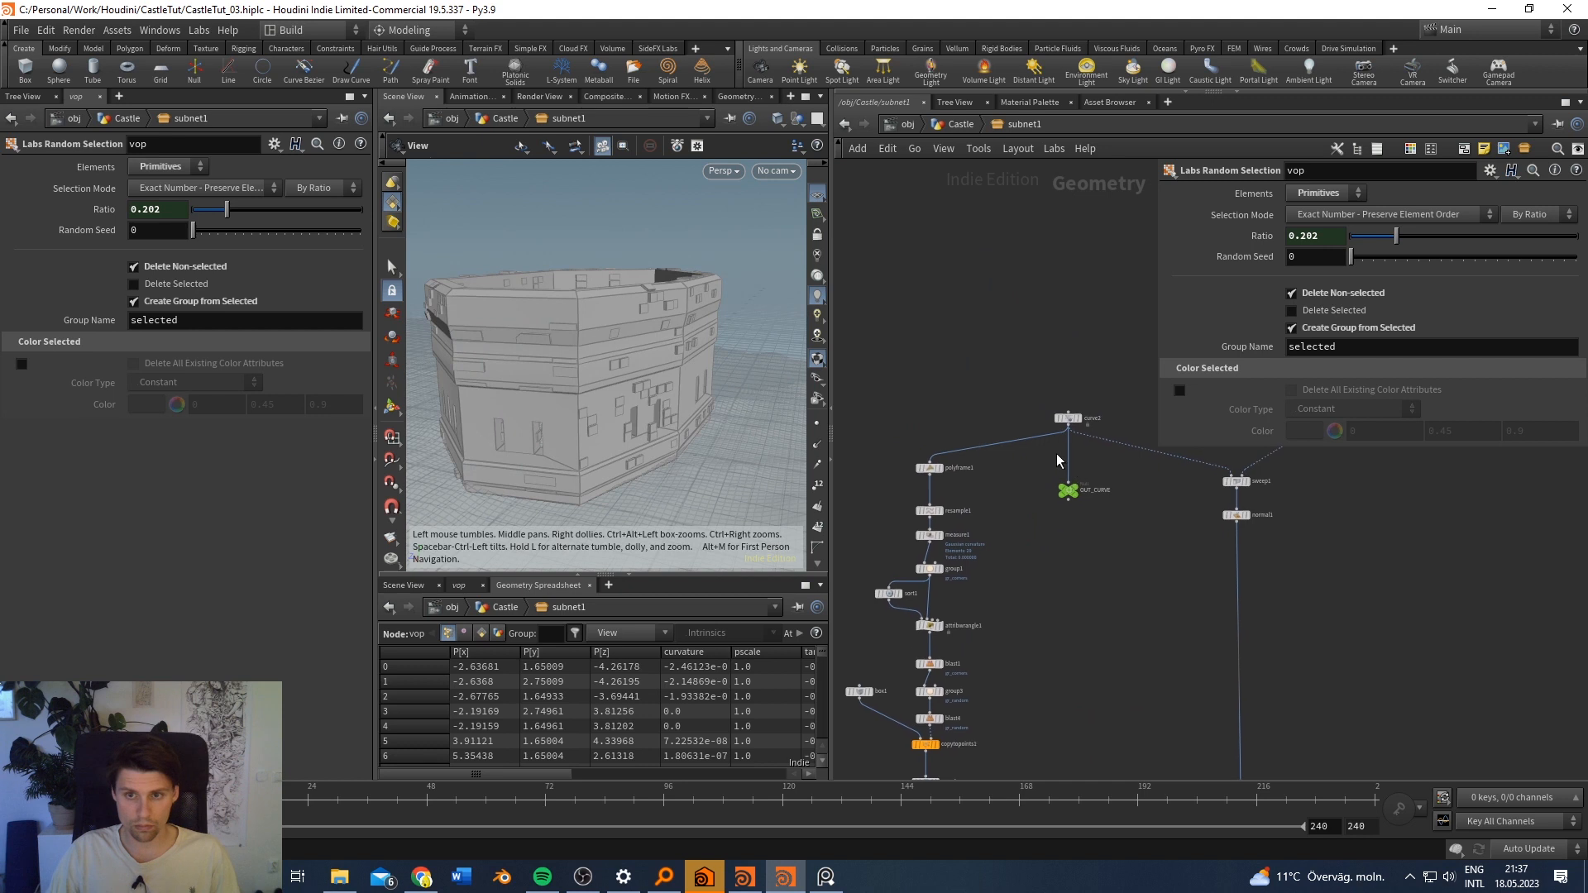
scroll(1070, 428, "up", 5)
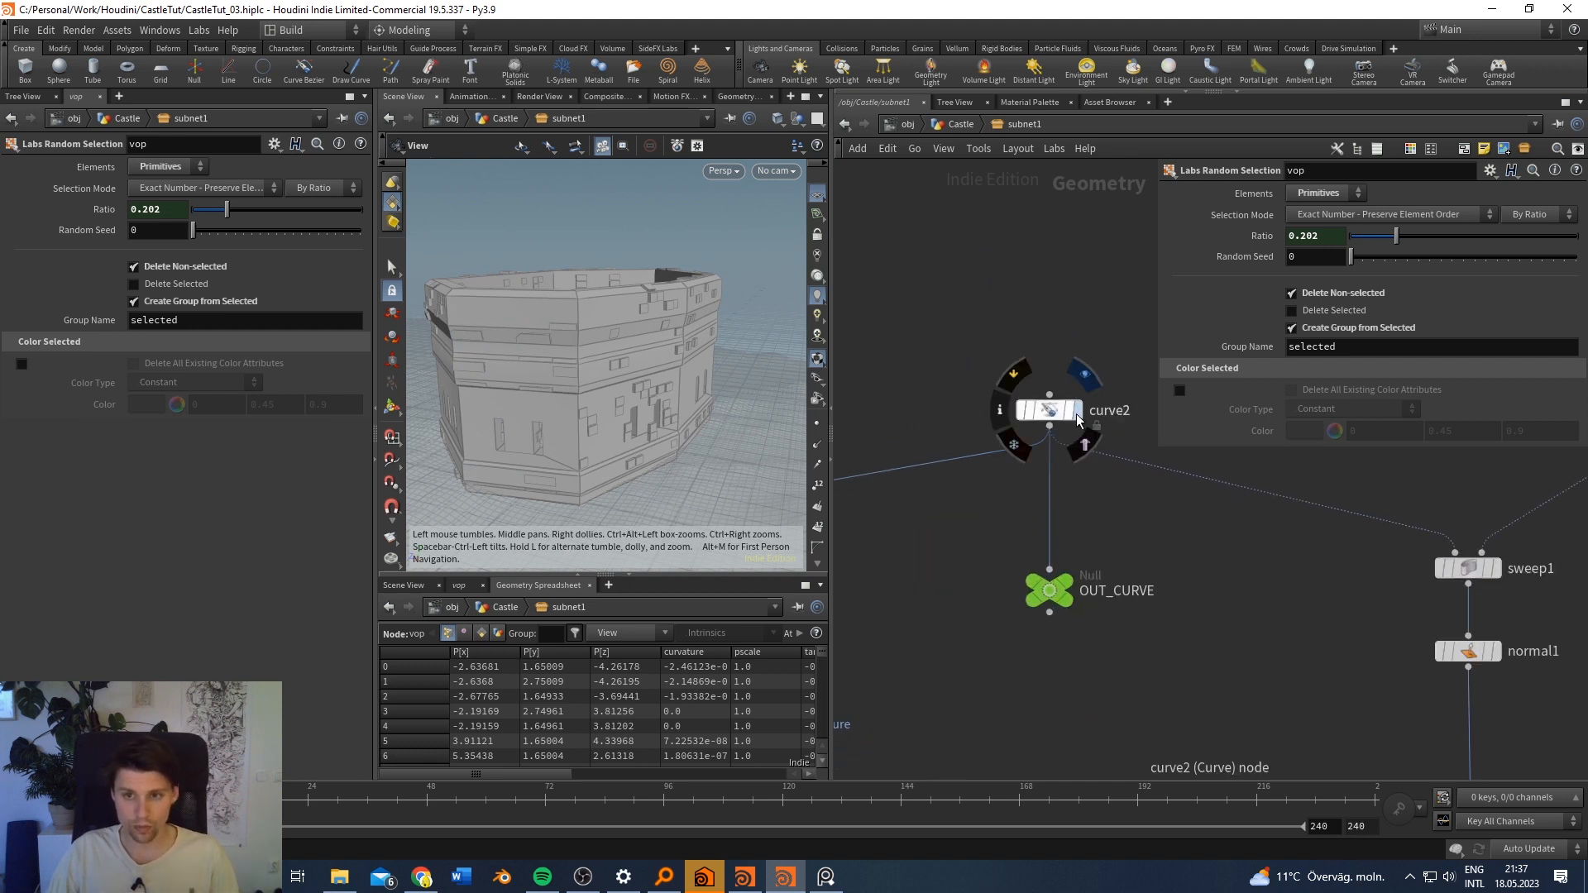
left_click(1078, 413)
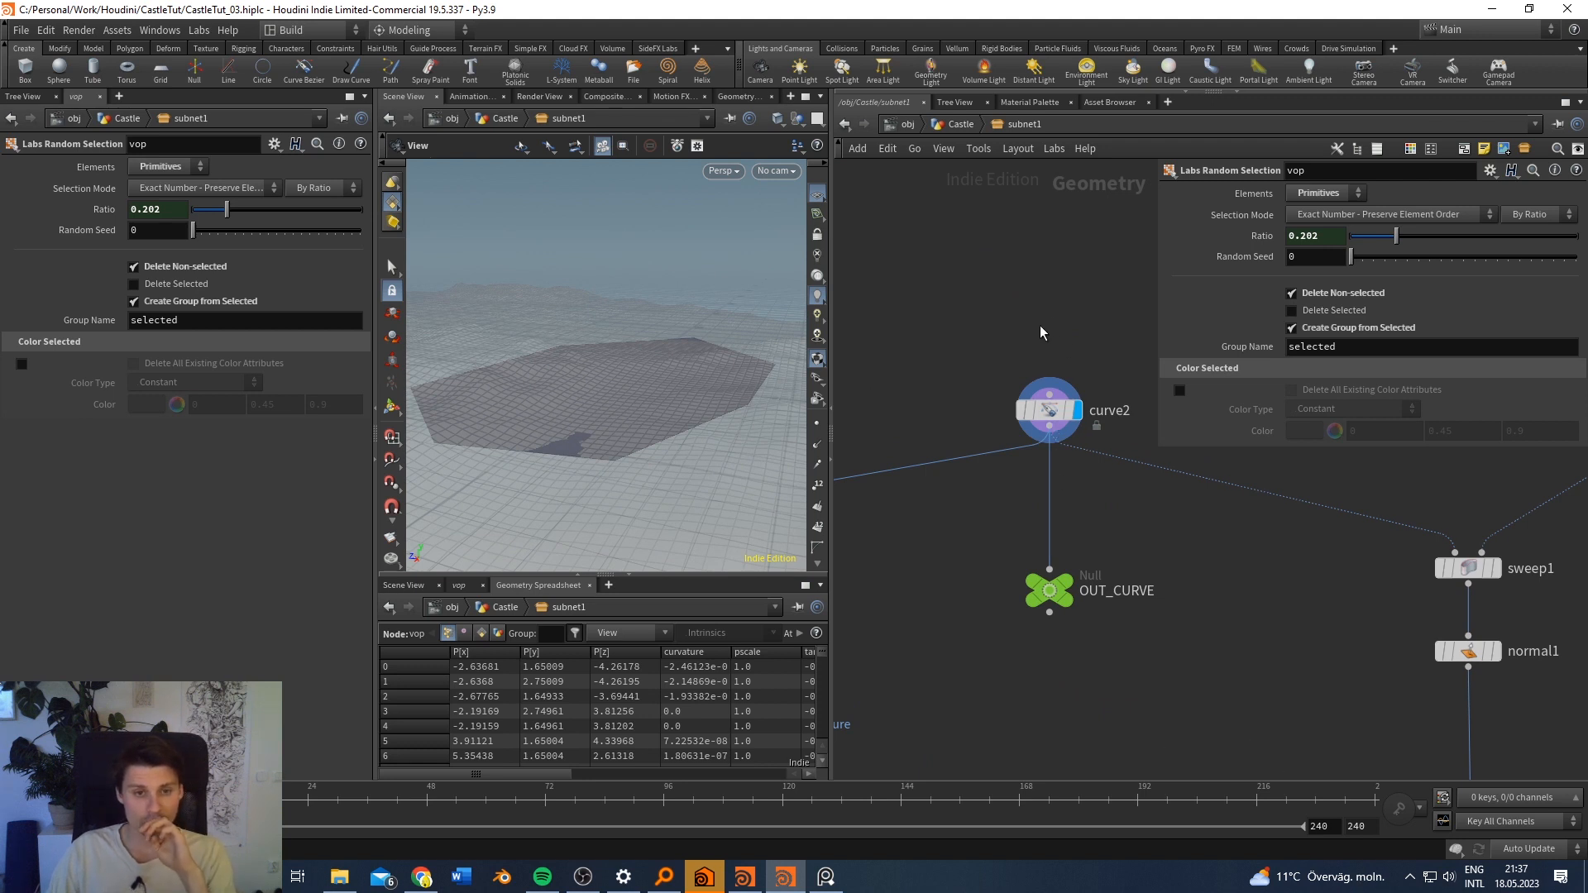
mouse_move(1056, 411)
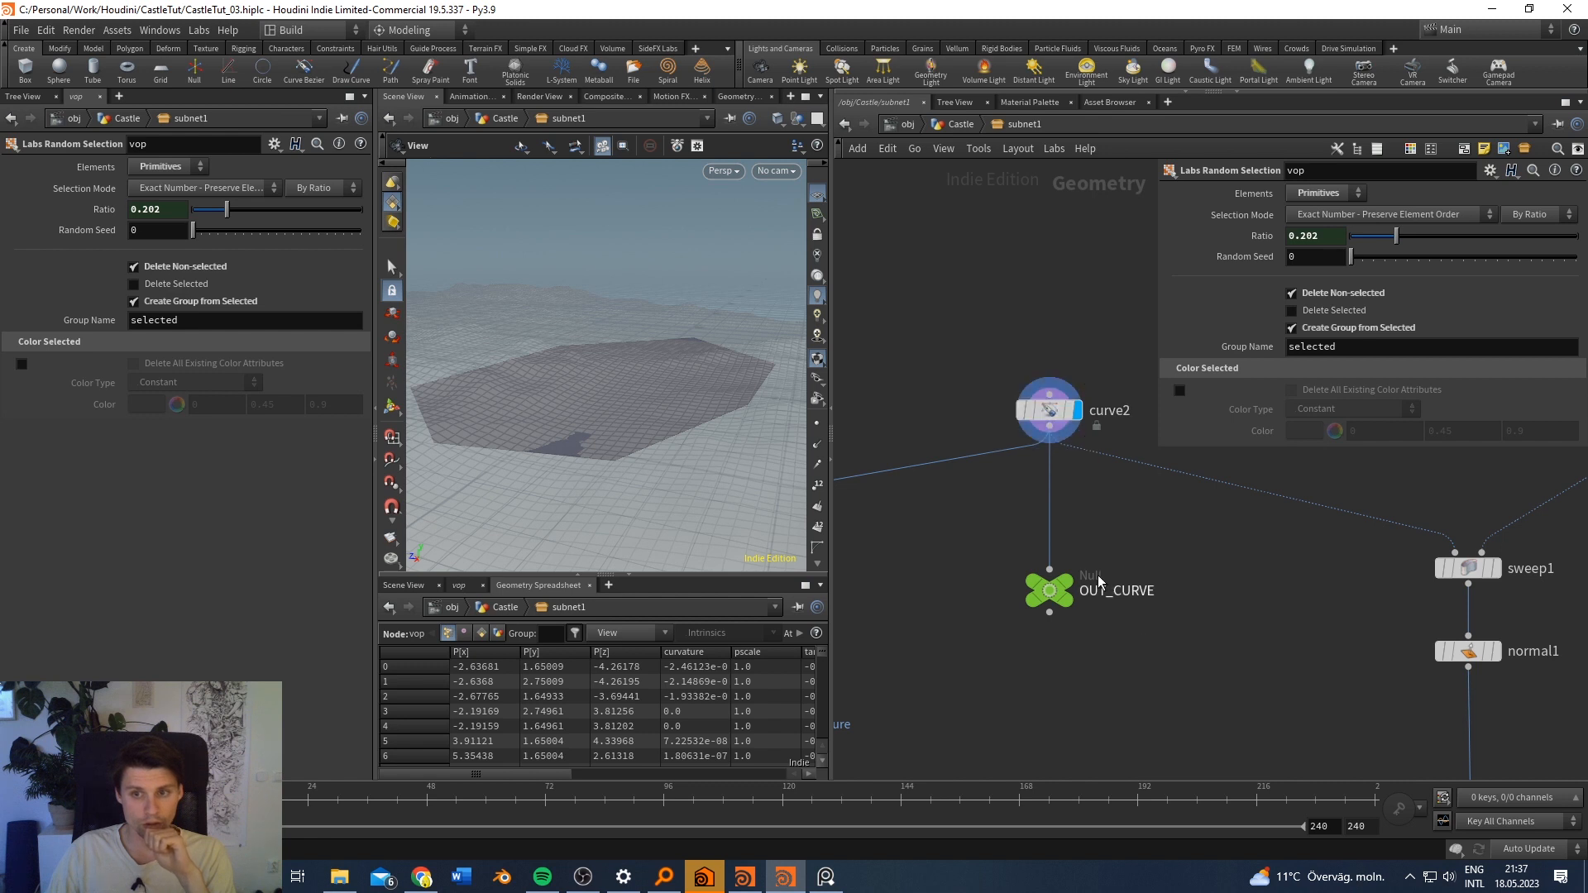
key("h")
scroll(1055, 513, "up", 6)
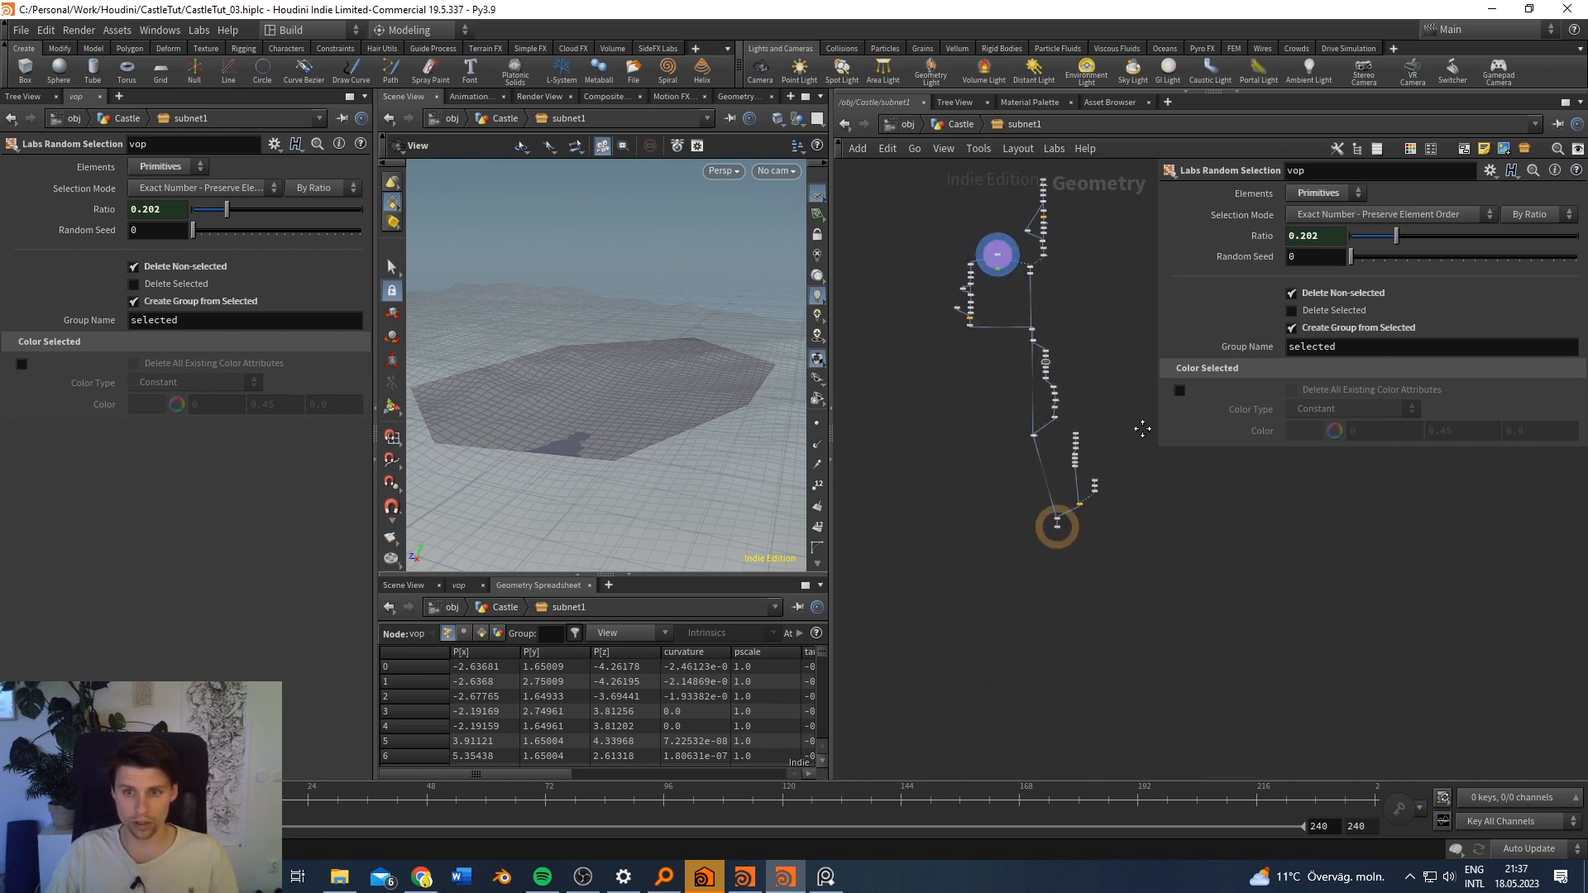
left_click(1061, 461)
scroll(1058, 439, "down", 5)
scroll(1055, 420, "up", 4)
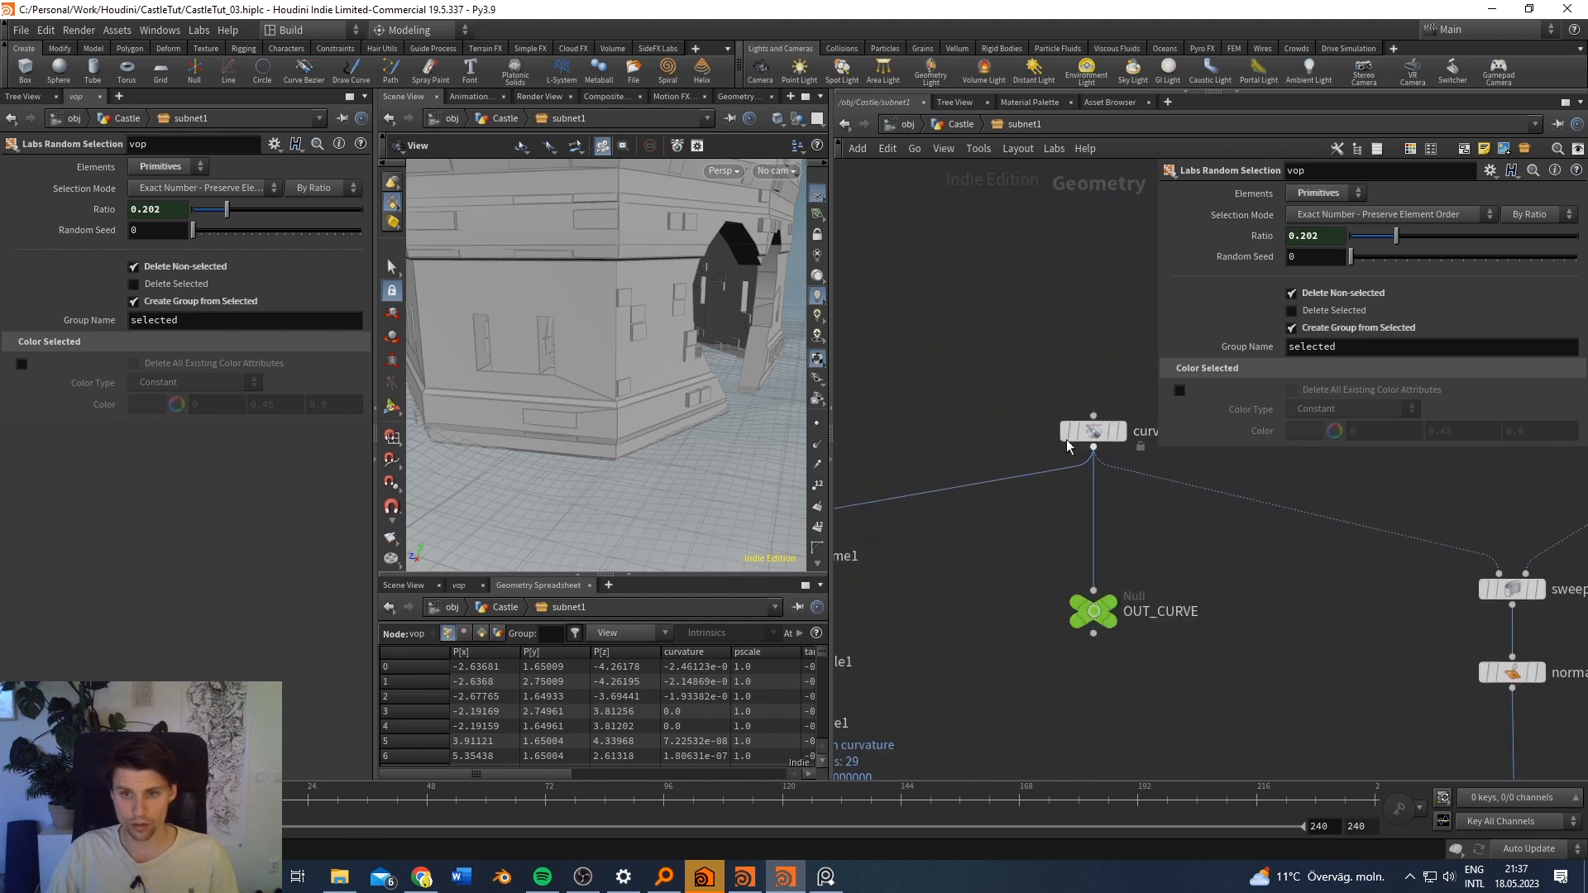
key("Tab")
type("in")
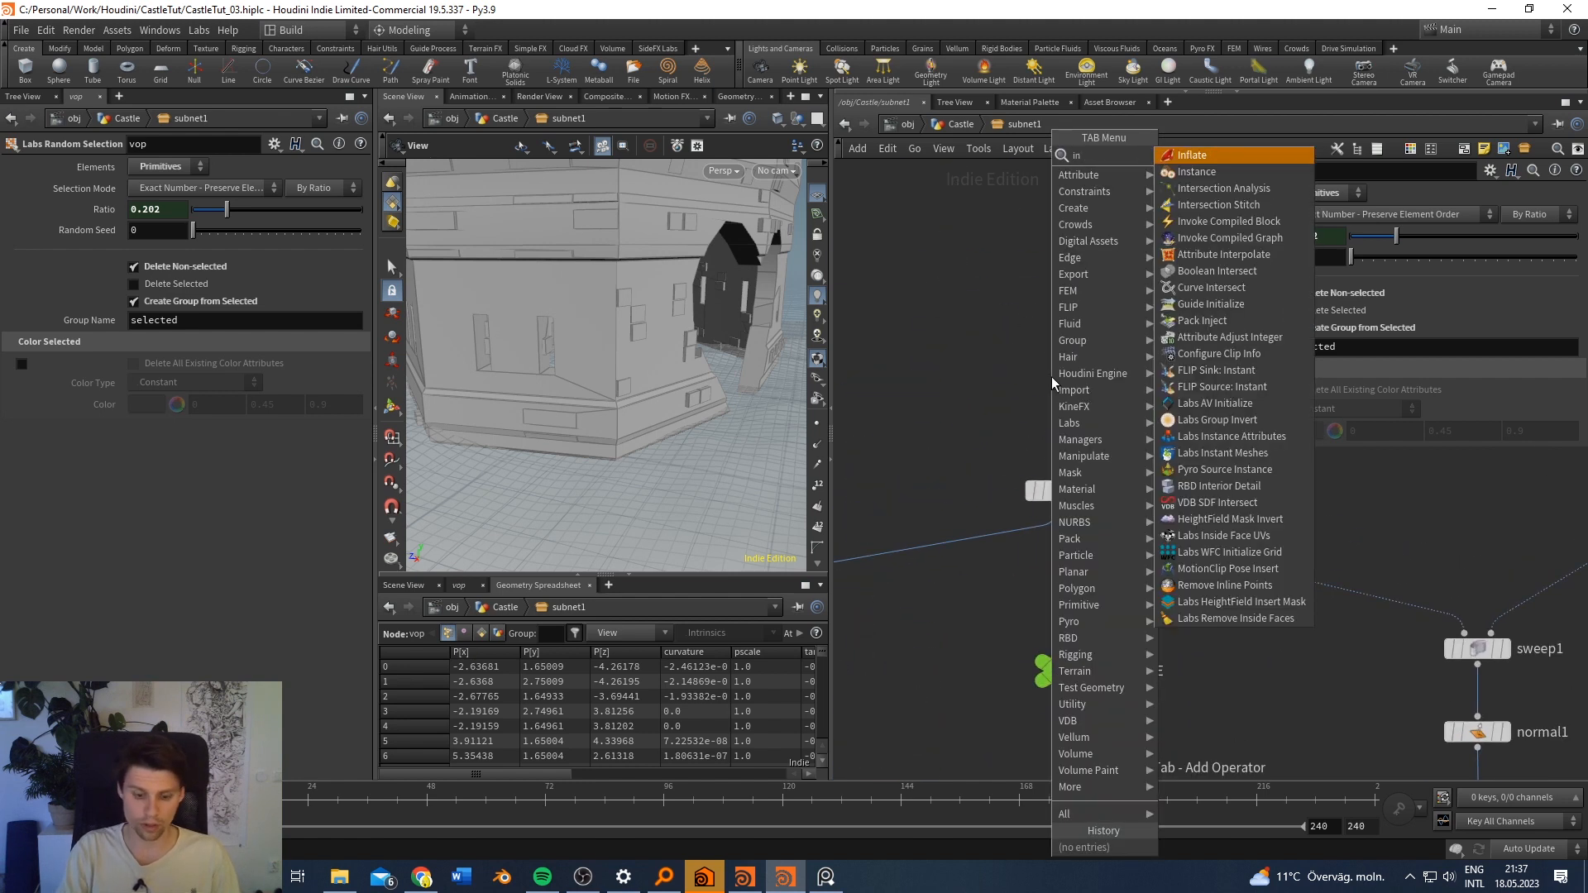
type("put")
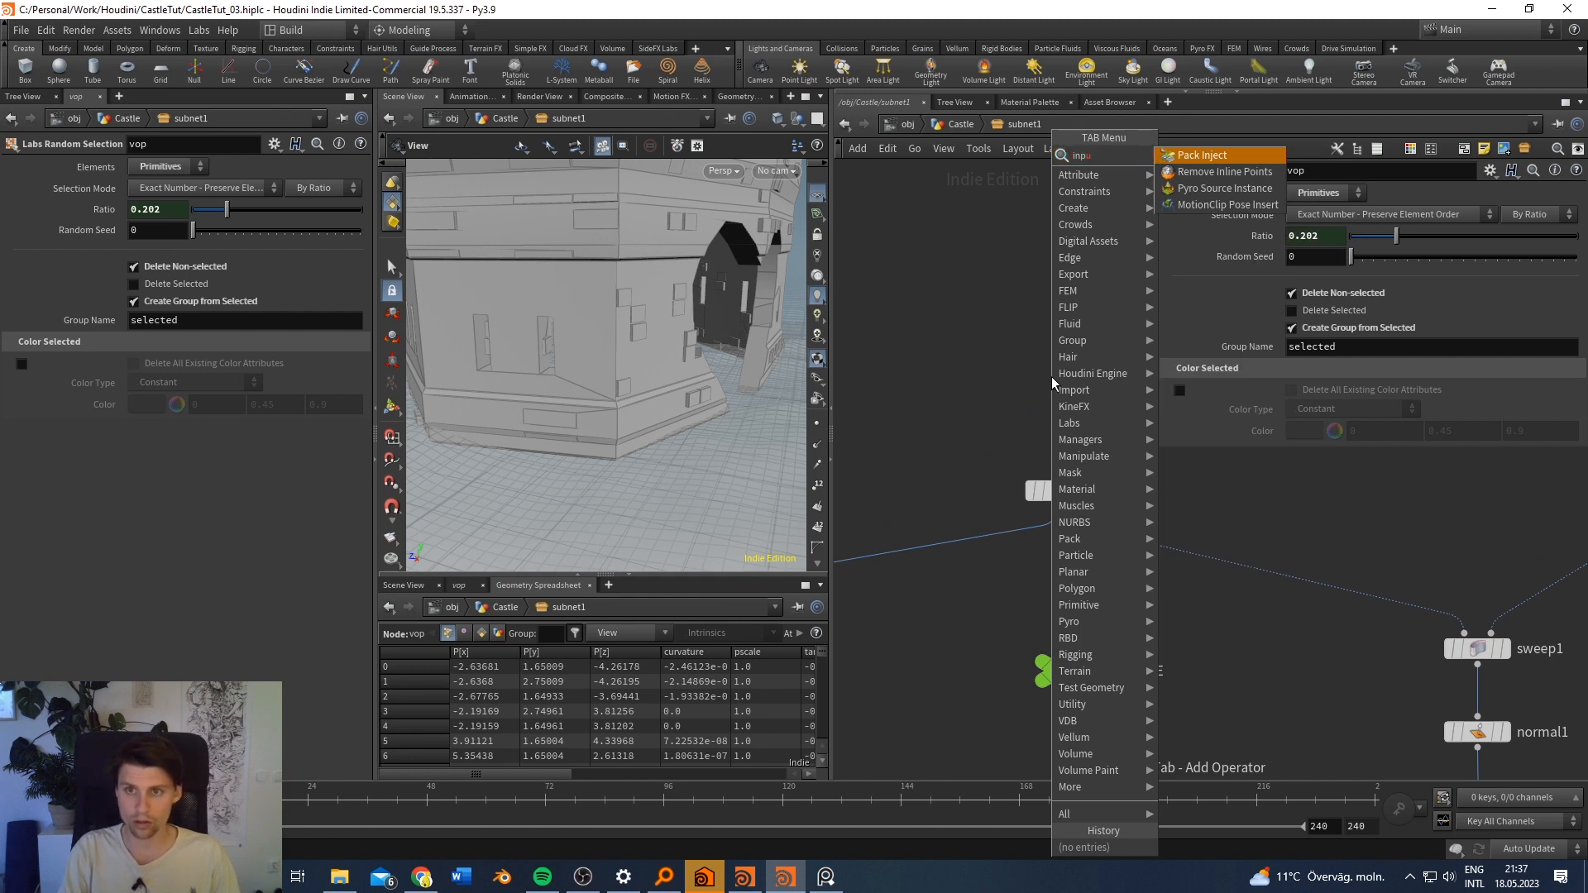
key("BackSpace")
key("BackSpace")
key("BackSpace")
key("BackSpace")
left_click(921, 403)
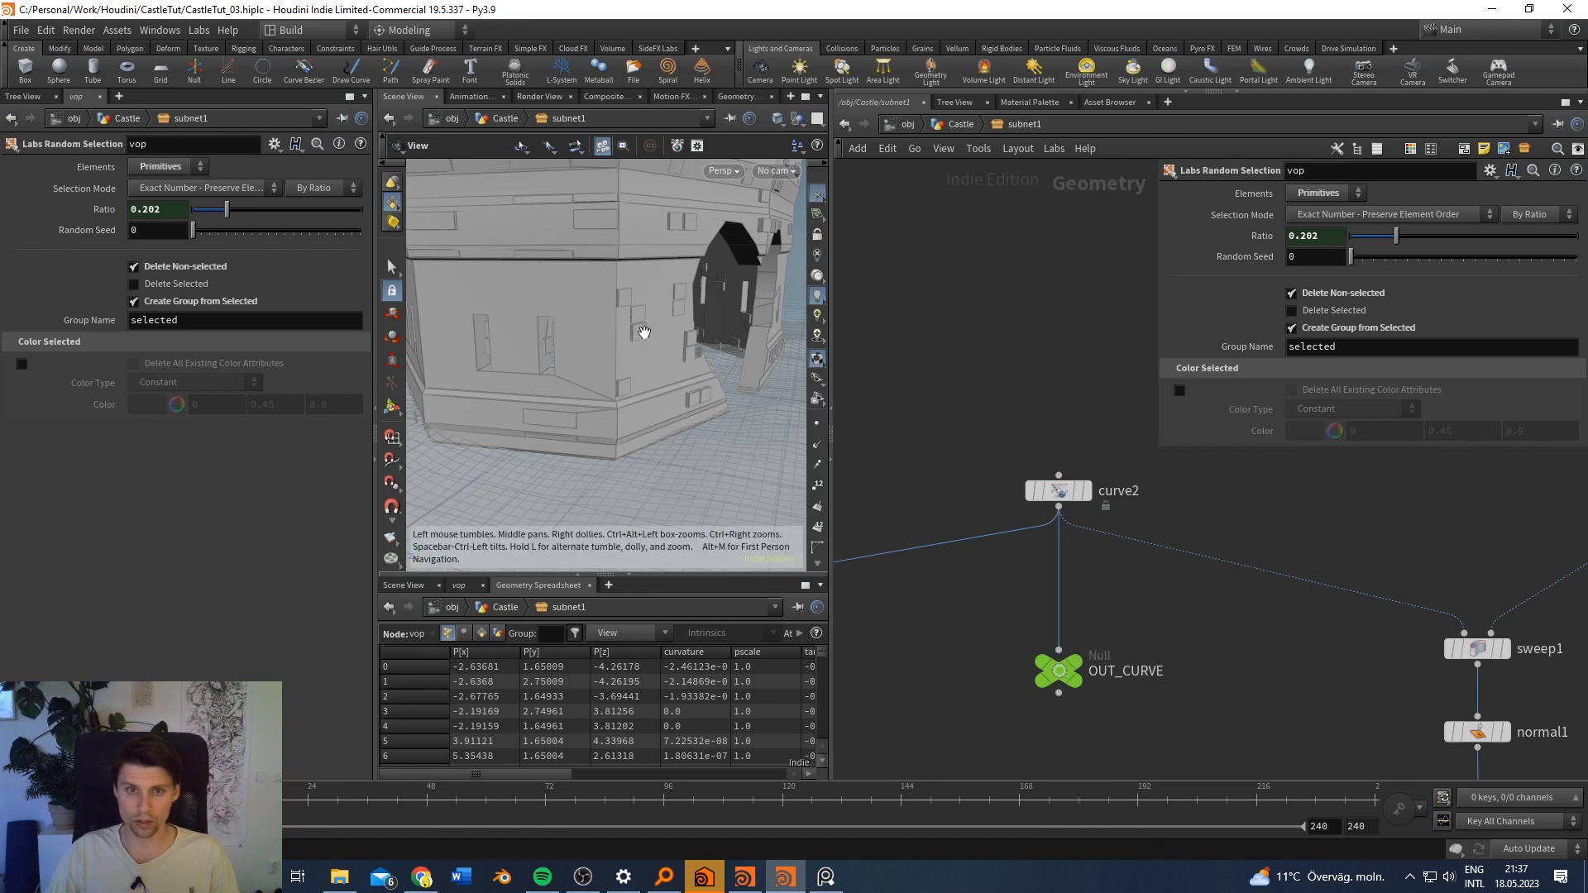
Step: Examine the finished castle walls, and locate the line2 and attribvop2 nodes that define the wall profile
scroll(645, 331, "down", 5)
left_click_drag(656, 289, 474, 300)
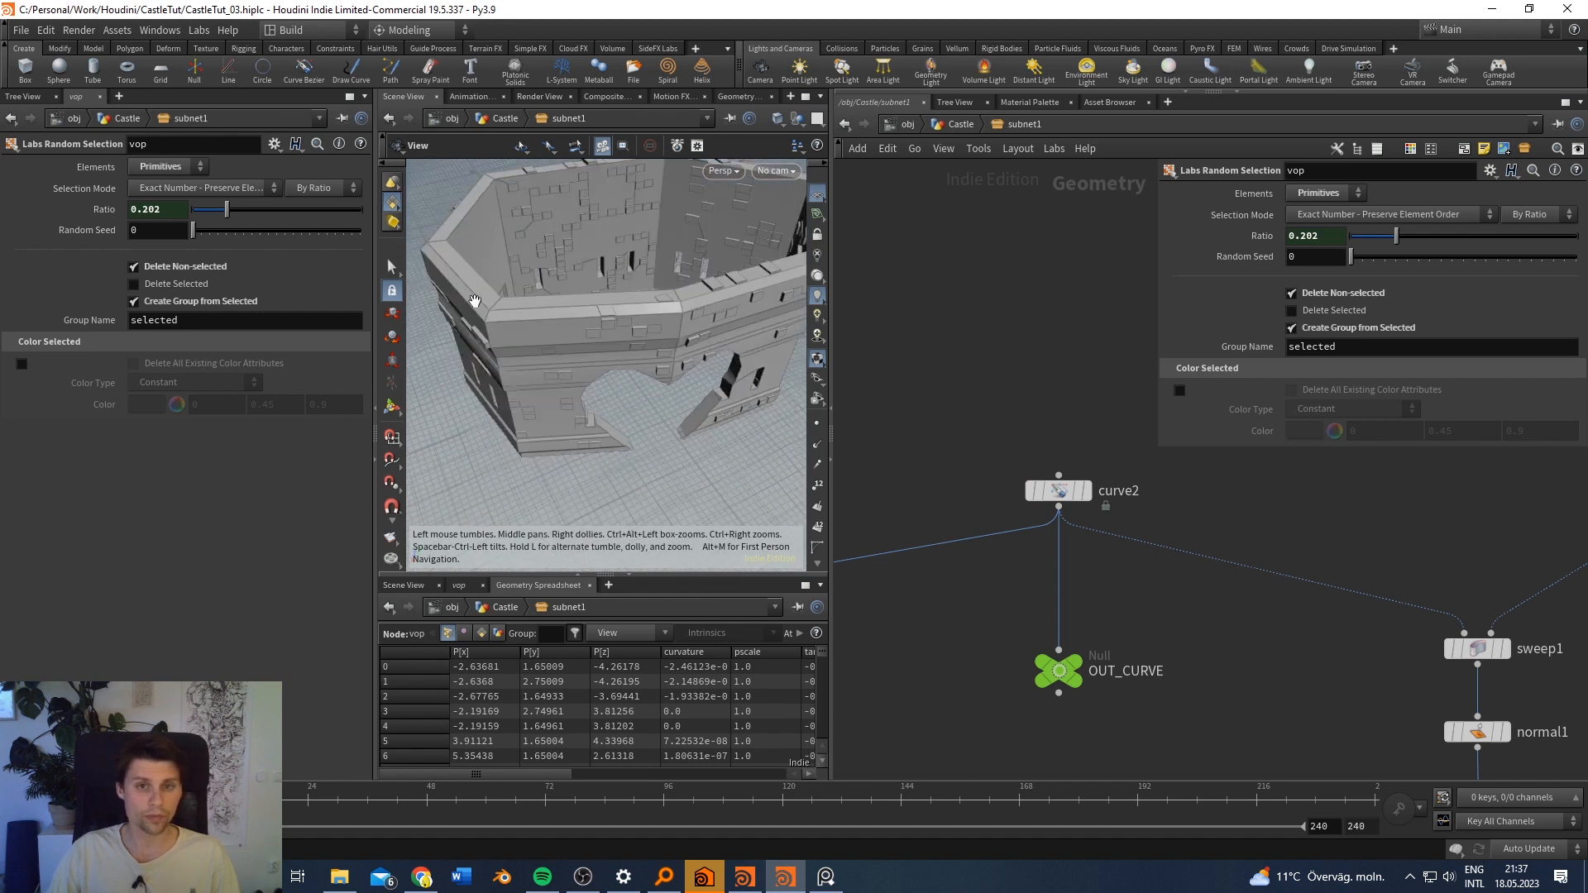
left_click_drag(761, 468, 649, 382)
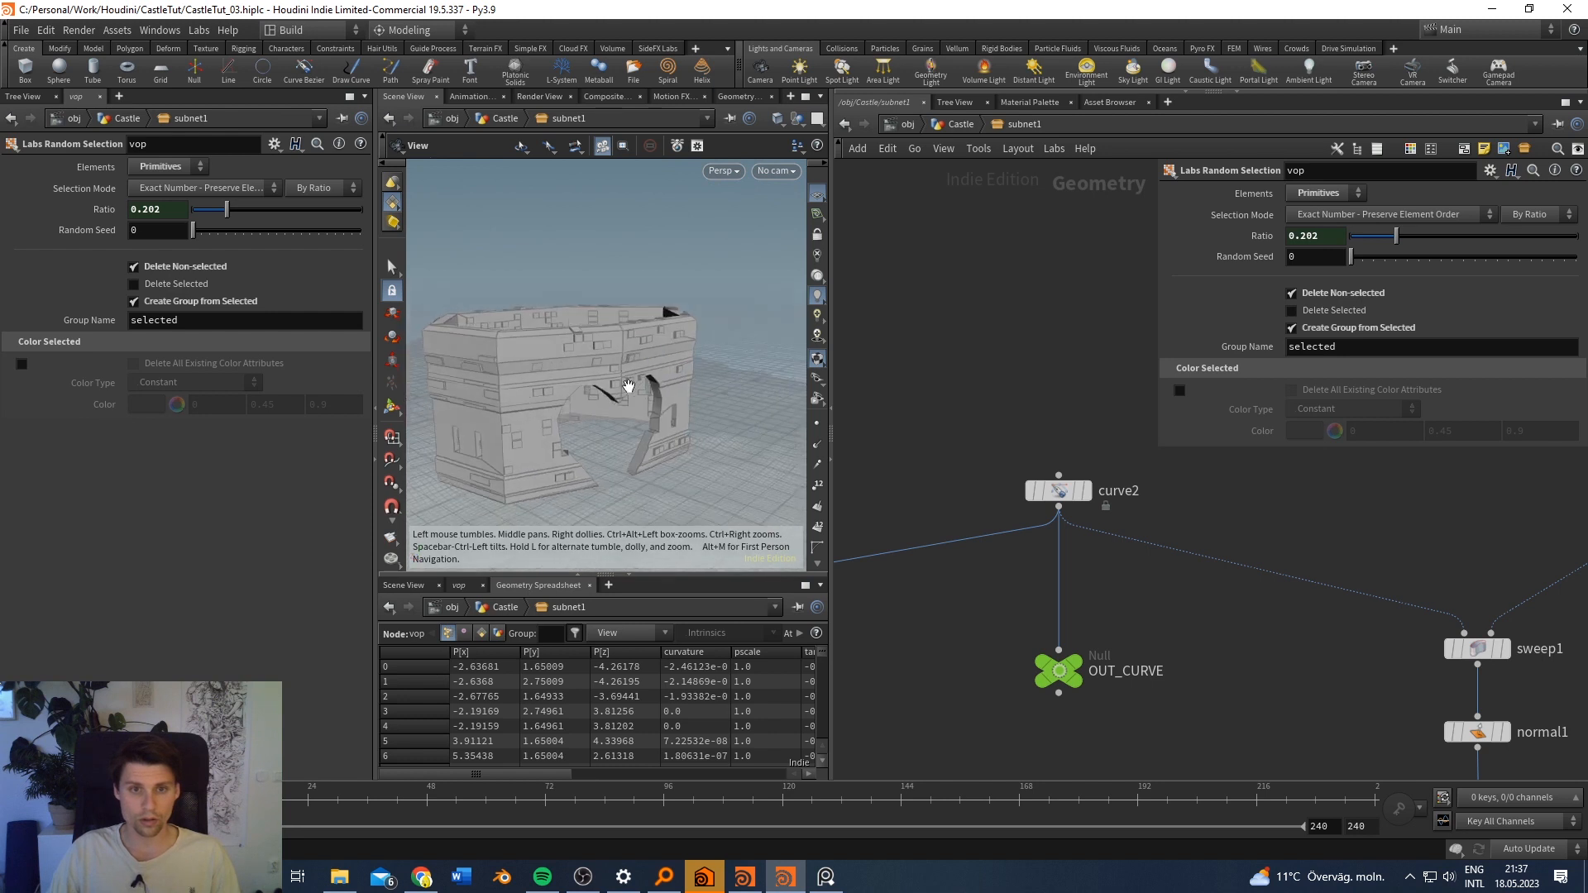
scroll(1213, 557, "down", 3)
scroll(1211, 557, "down", 1)
middle_click_drag(1276, 502, 992, 602)
middle_click_drag(1034, 322, 977, 406)
scroll(993, 335, "up", 4)
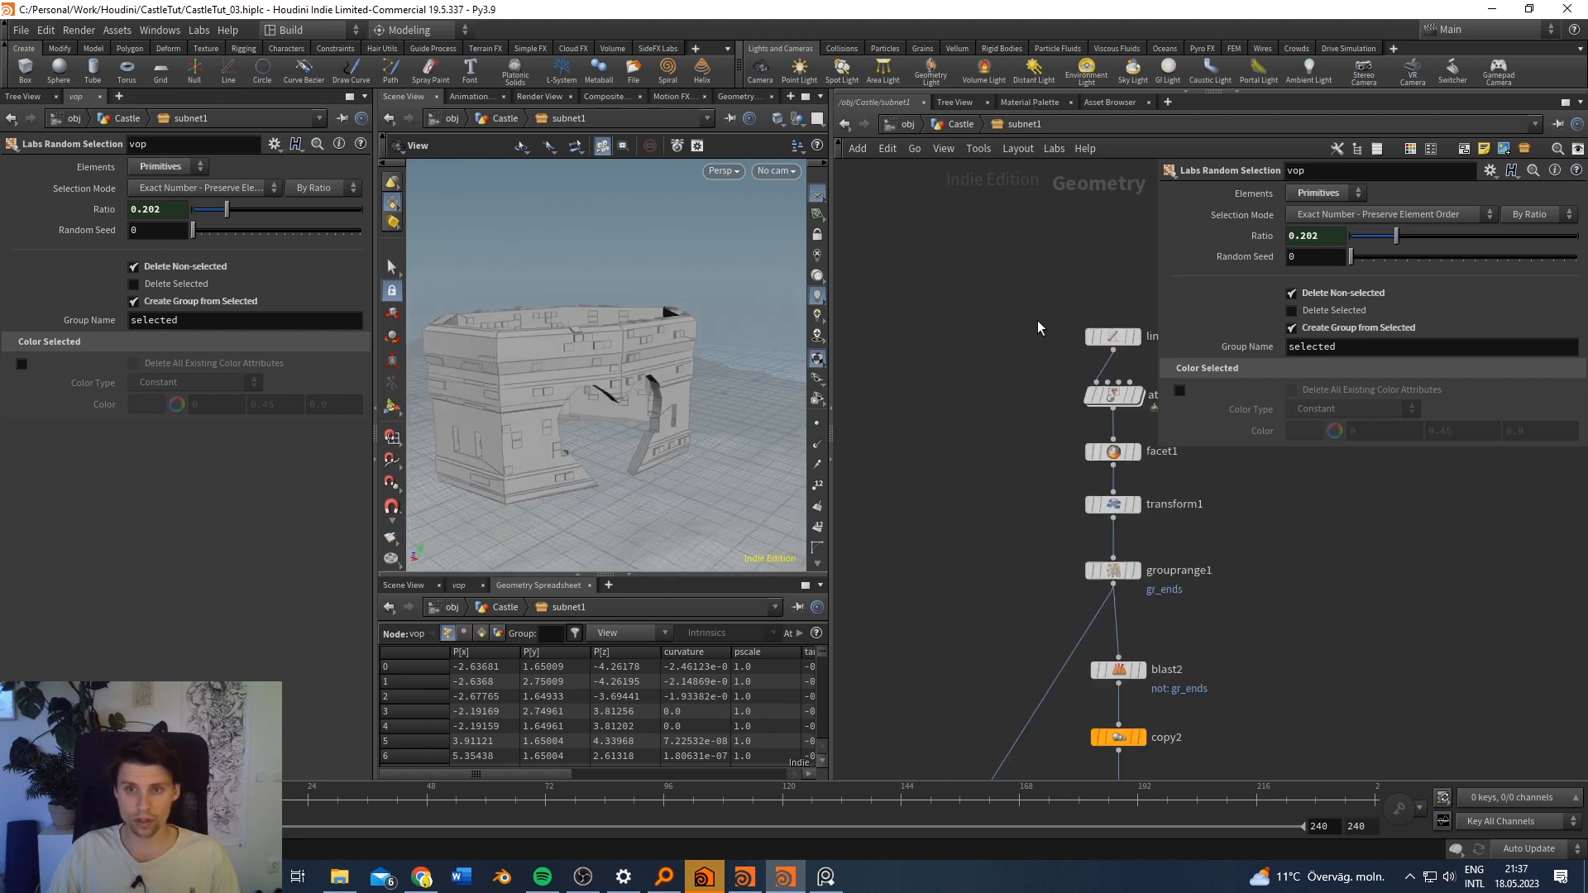
middle_click_drag(1037, 326, 961, 321)
left_click_drag(745, 400, 654, 331)
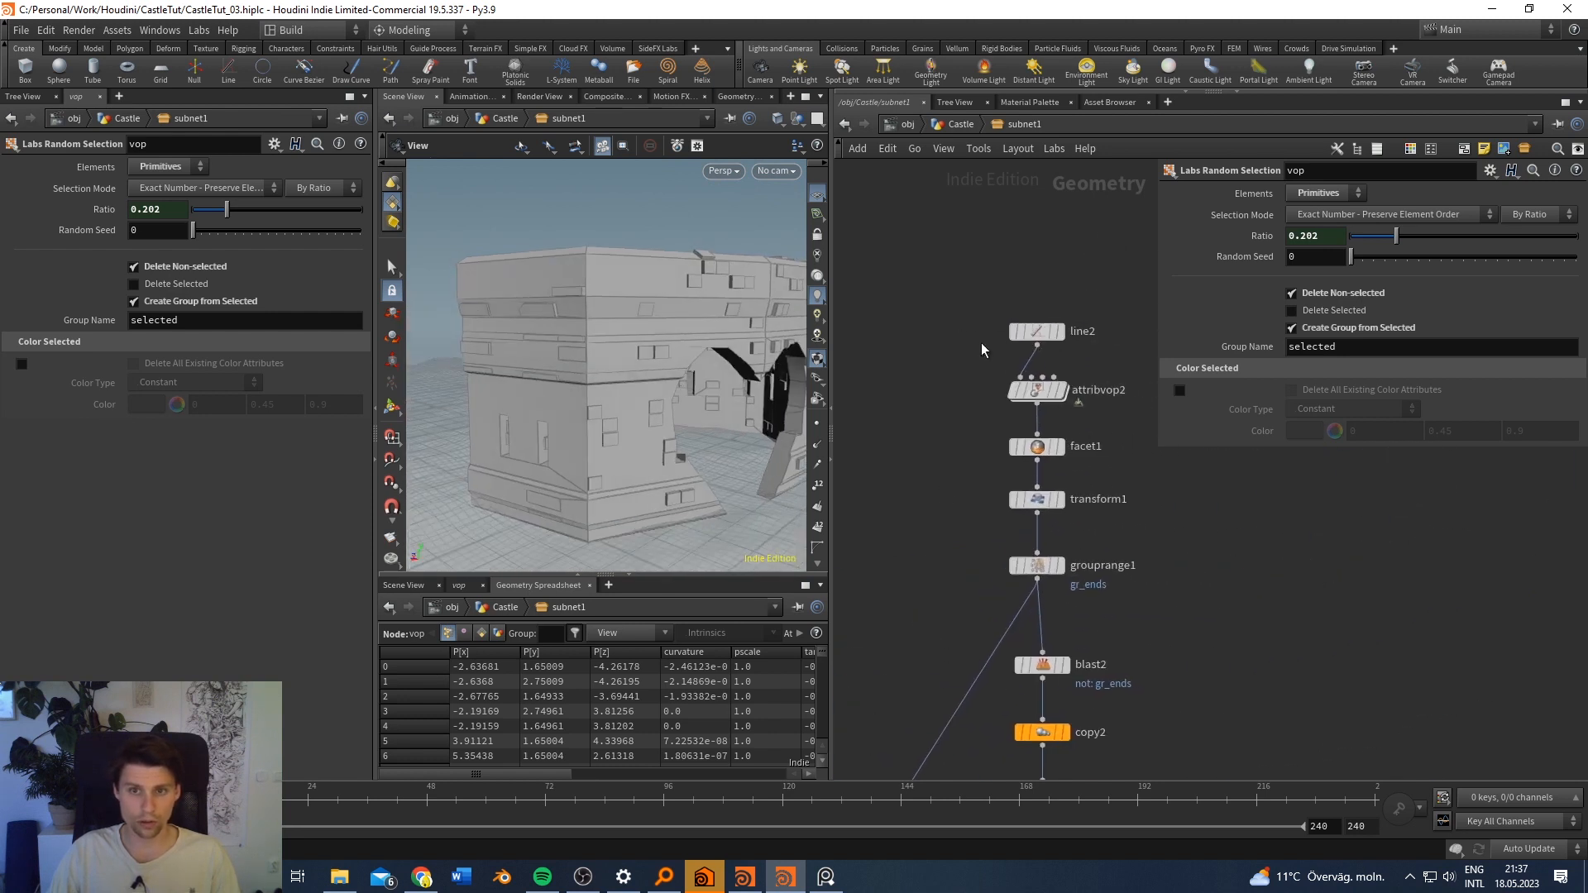
left_click(1042, 334)
left_click(1037, 389)
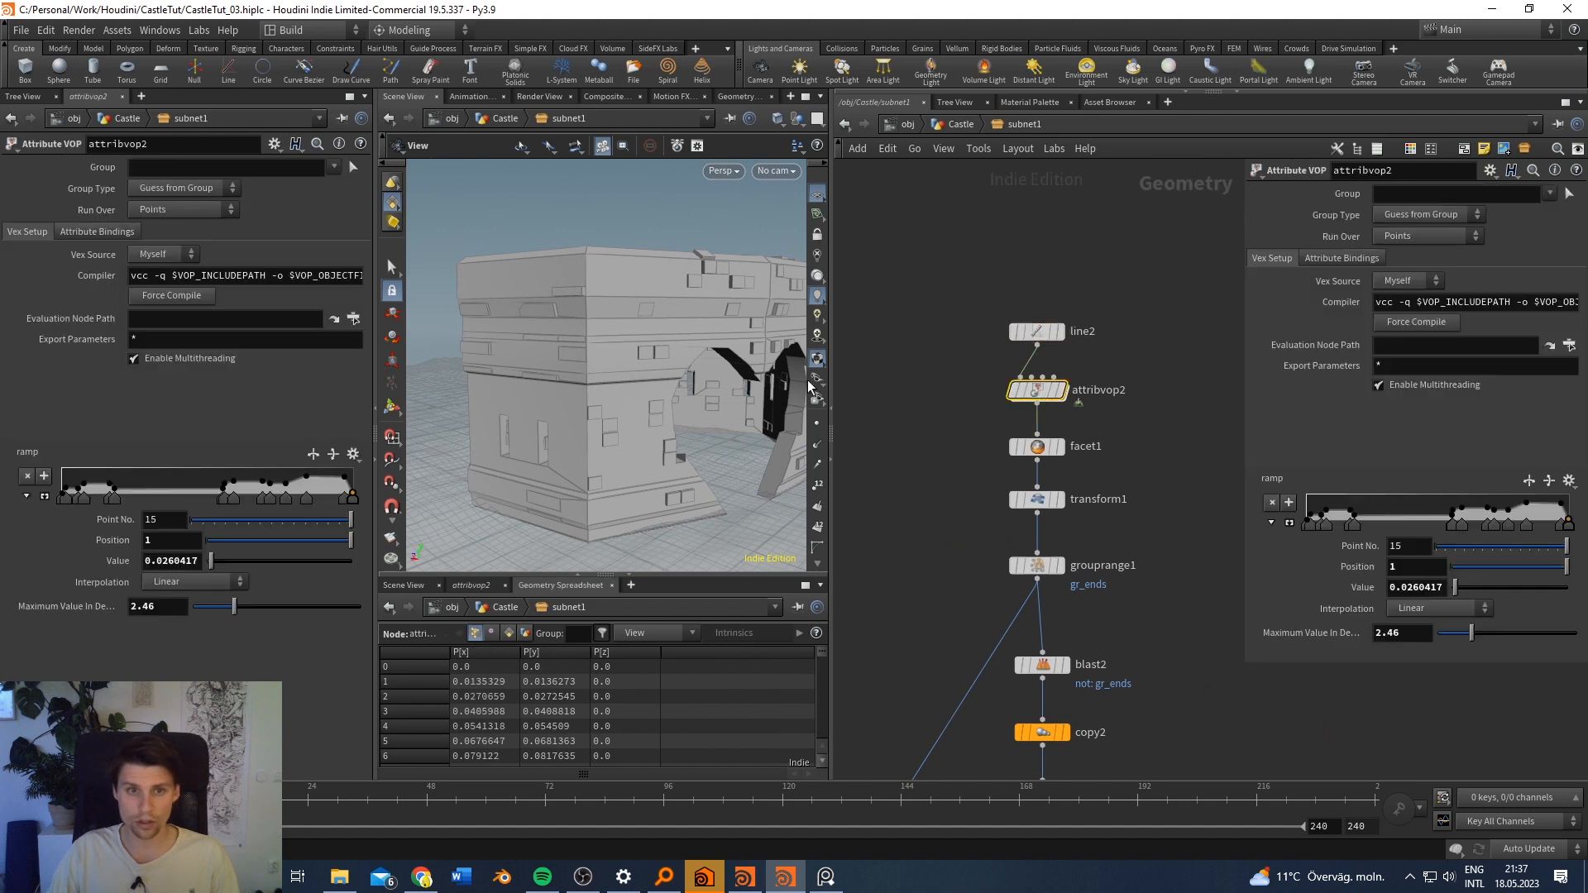
Step: Enlarge attribvop2's ramp and try to raise an added point near position 0.48 on its flat middle section
left_click(1288, 524)
left_click(1422, 613)
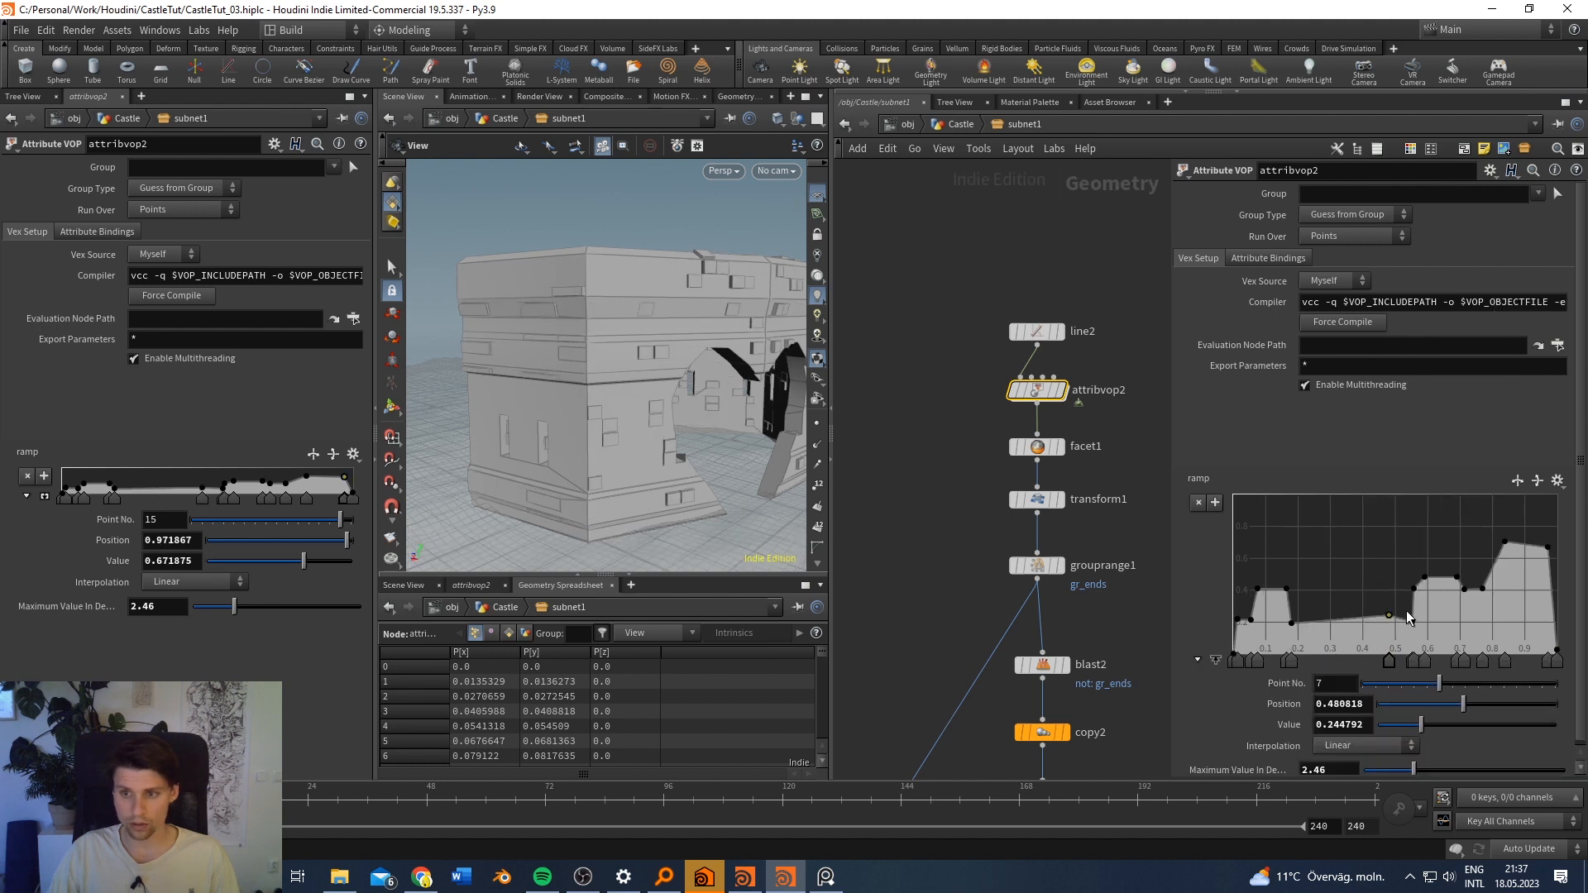
left_click_drag(1392, 617, 1381, 532)
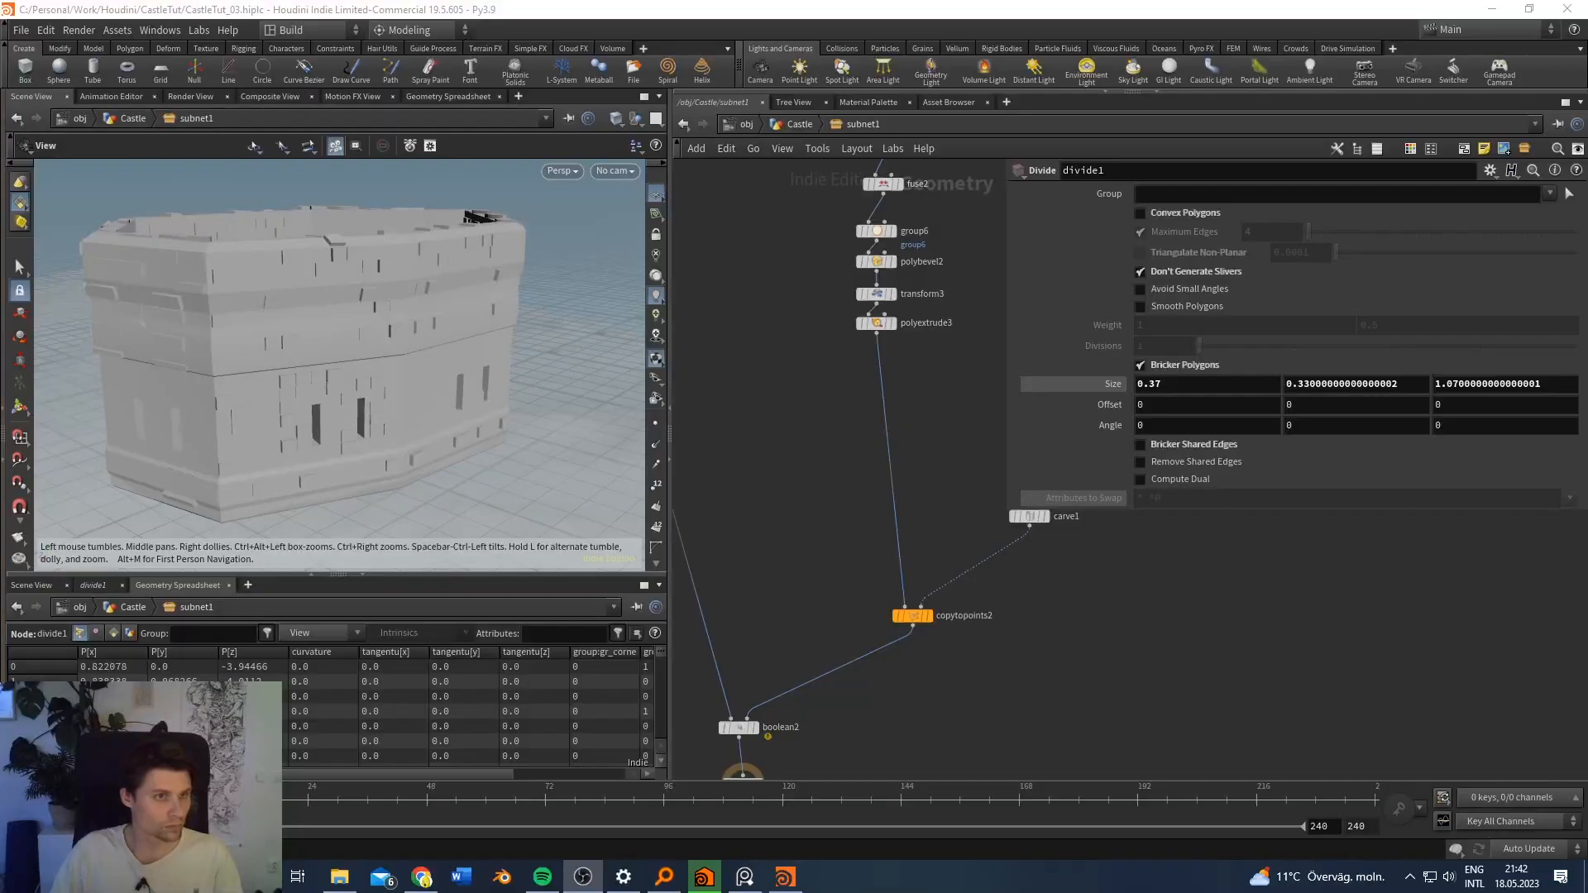
Step: Select the attribvop2 node below line2 to show its ramp parameters
mouse_move(419, 309)
left_mouse_down()
mouse_move(412, 295)
mouse_move(543, 299)
mouse_move(406, 296)
left_mouse_up()
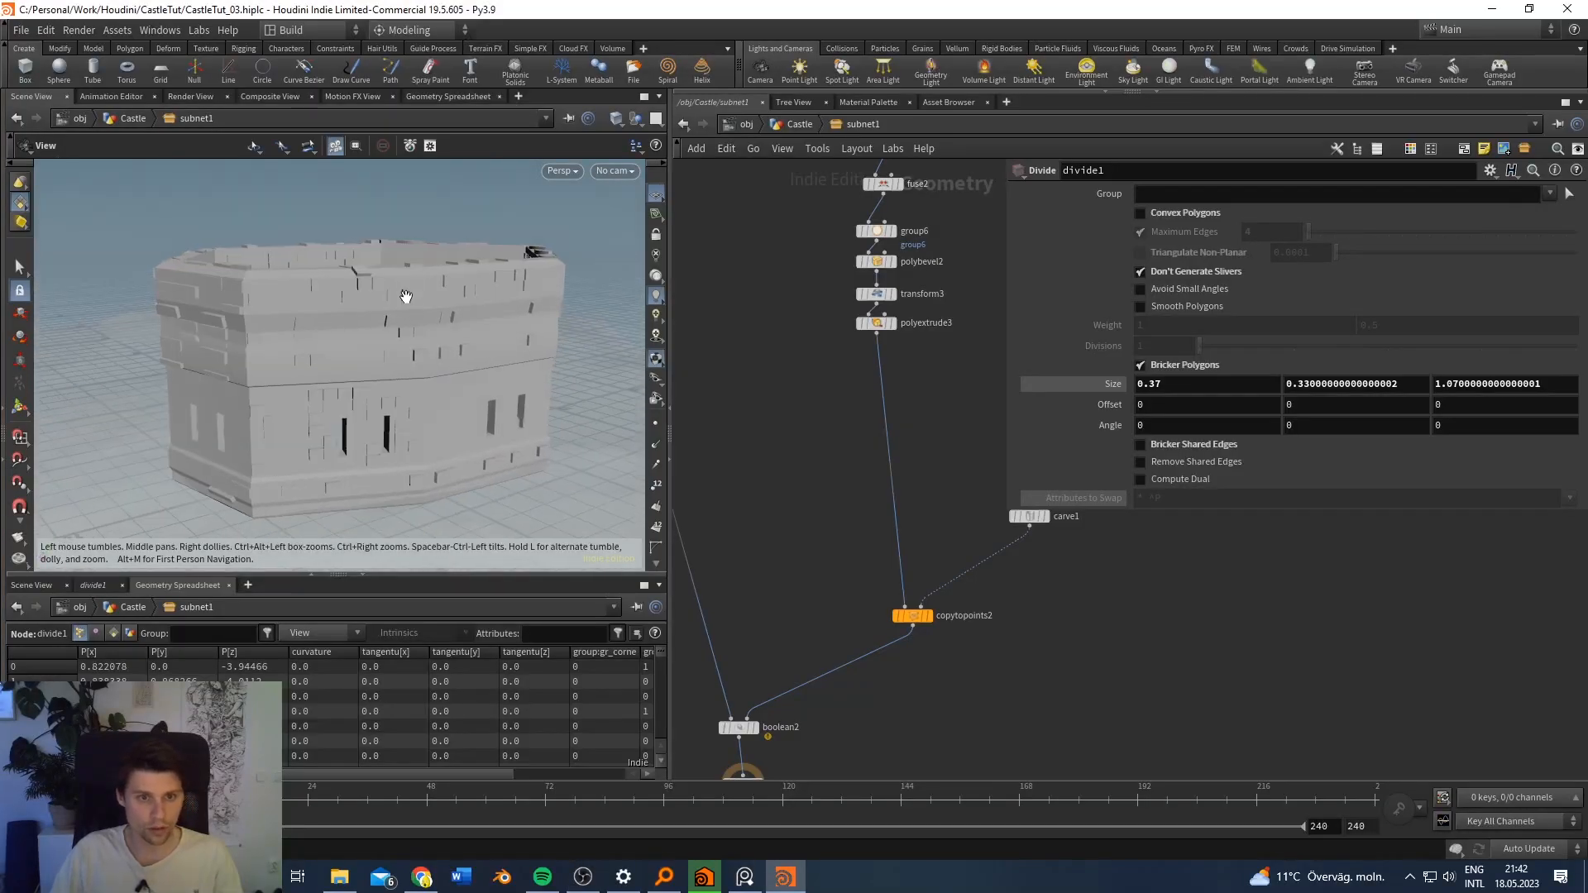
left_click_drag(0, 217, 0, 163)
scroll(787, 394, "down", 4)
middle_click_drag(788, 394, 900, 713)
middle_click_drag(950, 367, 1004, 716)
middle_click_drag(970, 406, 879, 766)
scroll(853, 422, "up", 4)
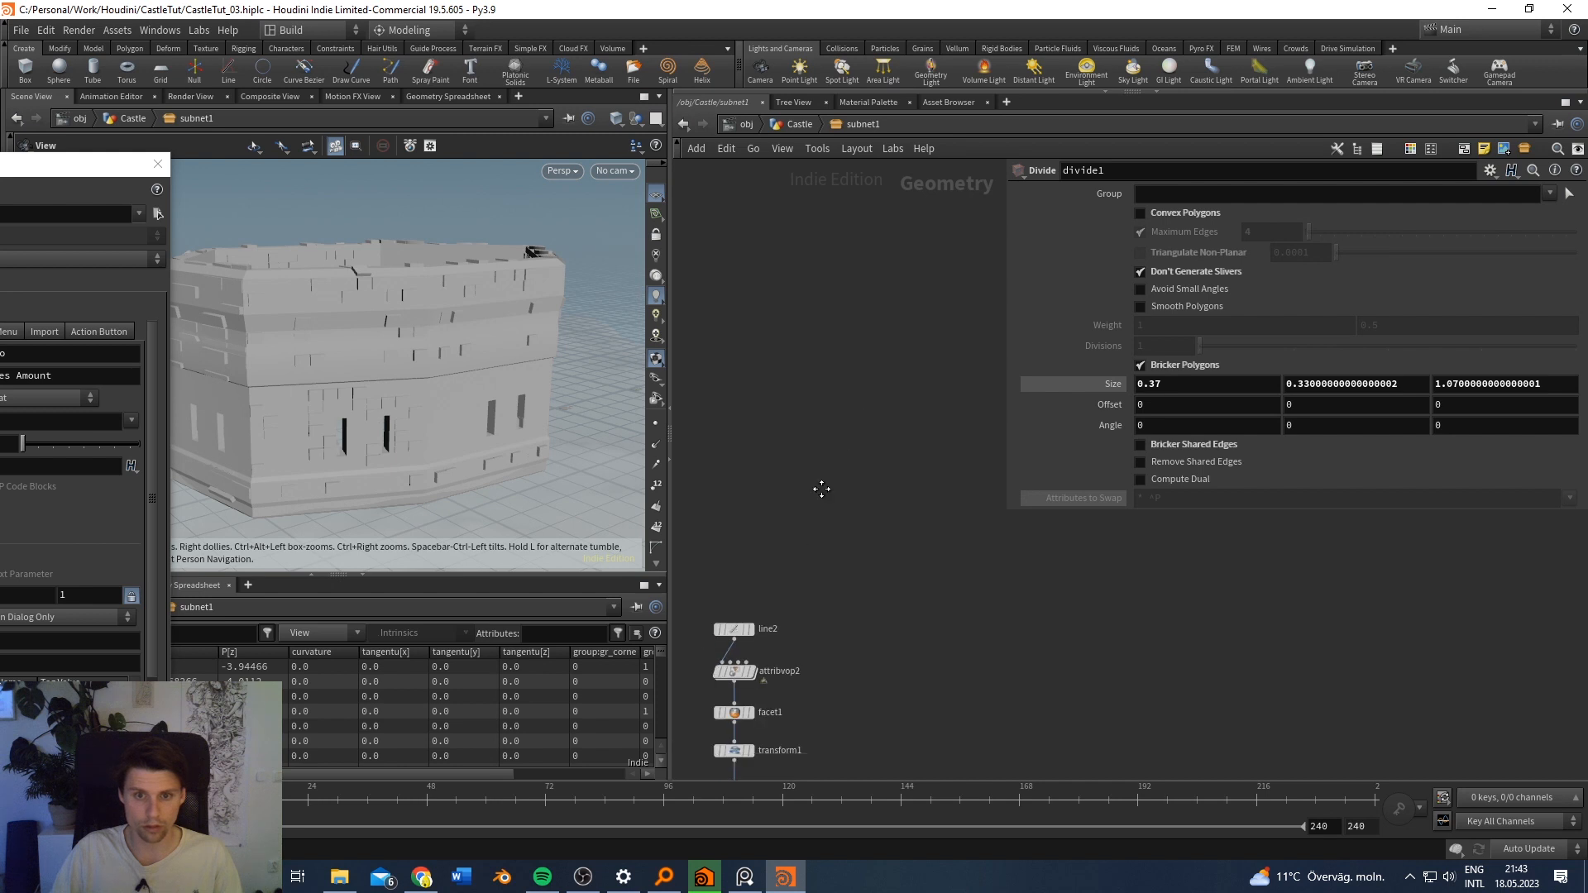
middle_click_drag(738, 717, 861, 546)
scroll(862, 546, "up", 4)
left_click(861, 333)
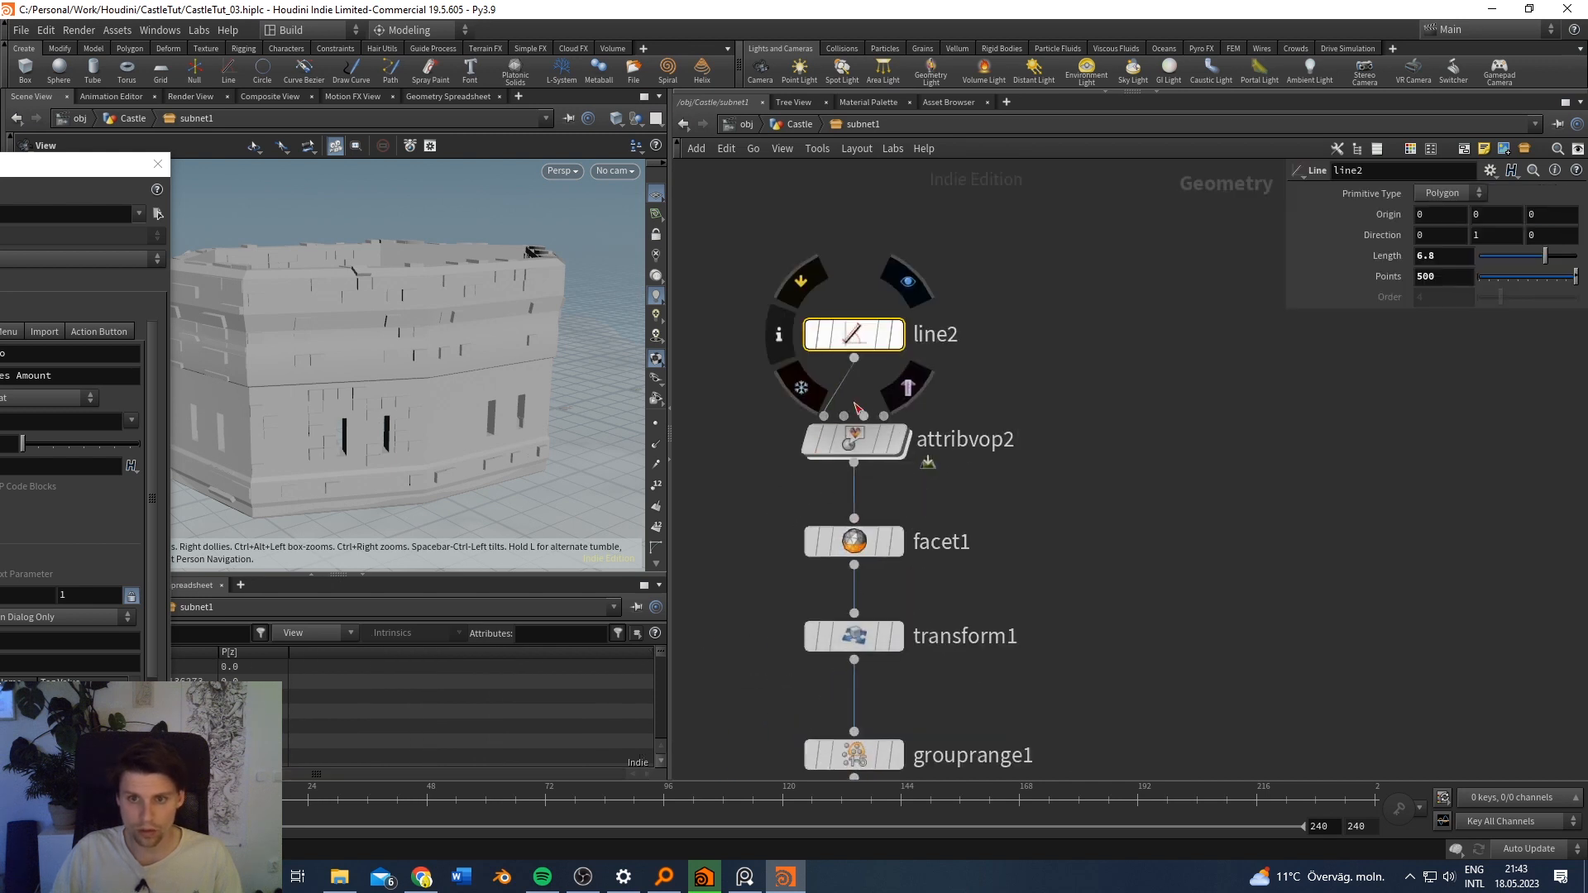
left_click(851, 435)
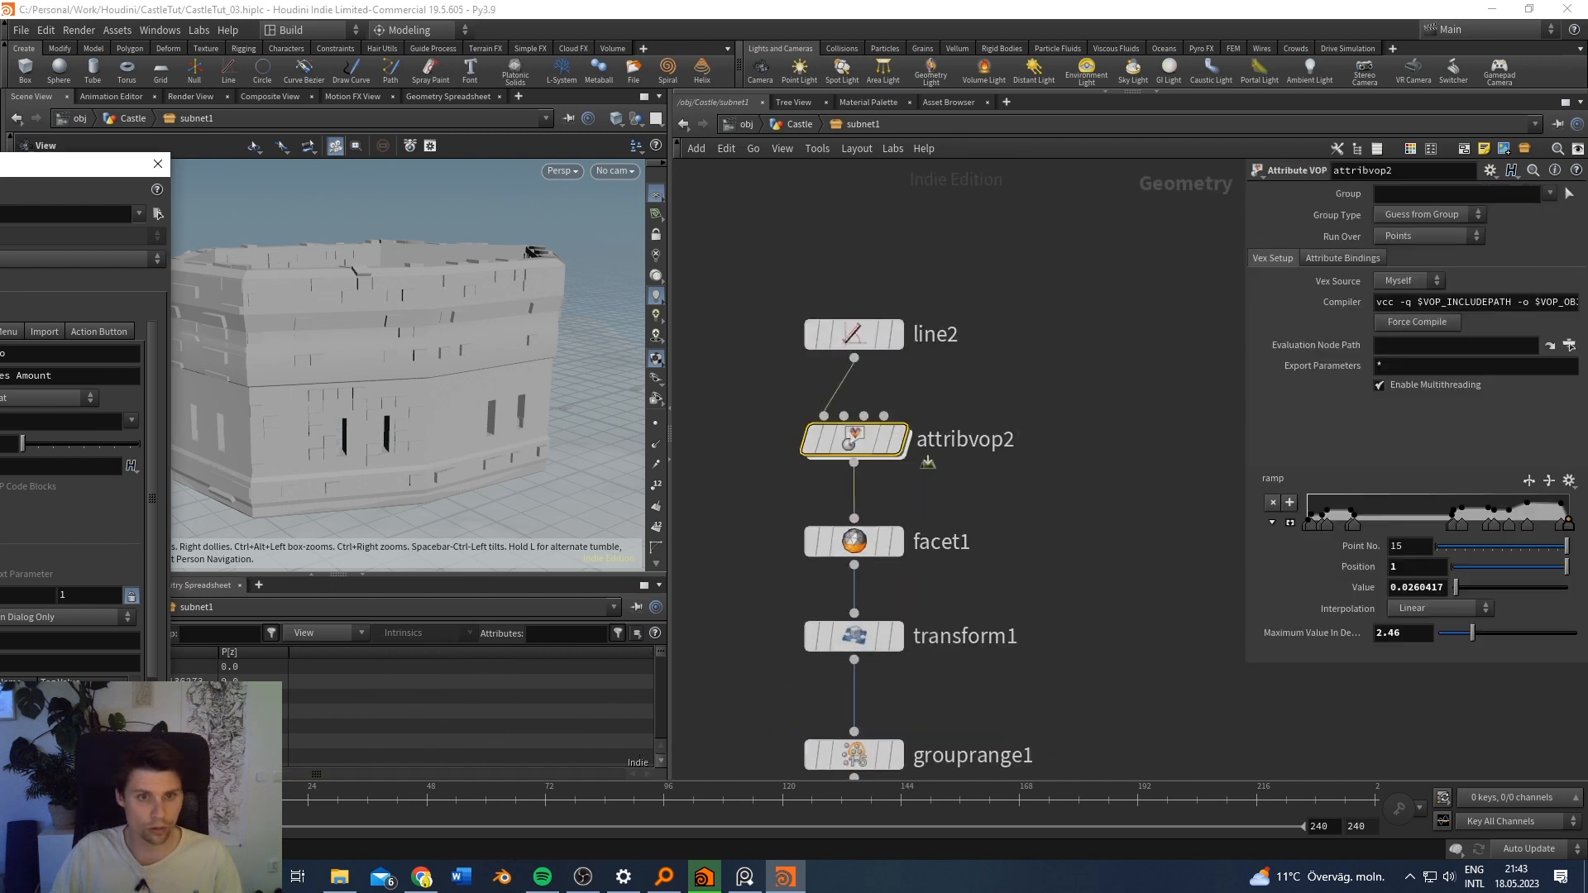
Step: Enlarge attribvop2's ramp and add points forming a raised section at about 0.5 from position 0.26, with a step point at 0.248, value 0.224
left_click_drag(67, 164, 179, 166)
scroll(576, 321, "up", 2)
left_click_drag(576, 321, 594, 324)
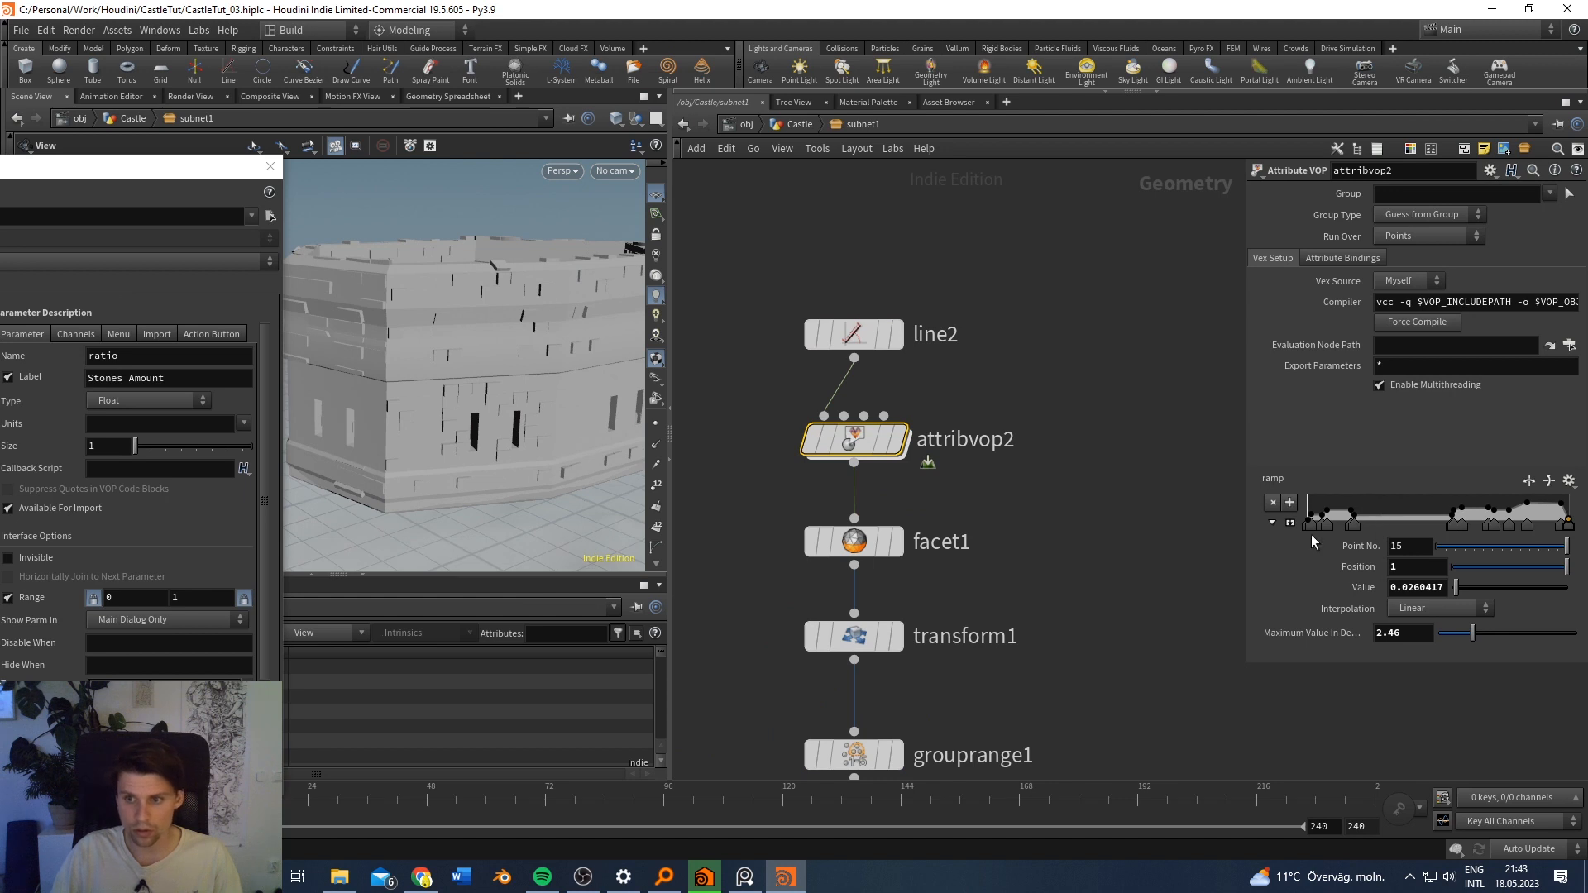
left_click(1290, 524)
left_click(1413, 623)
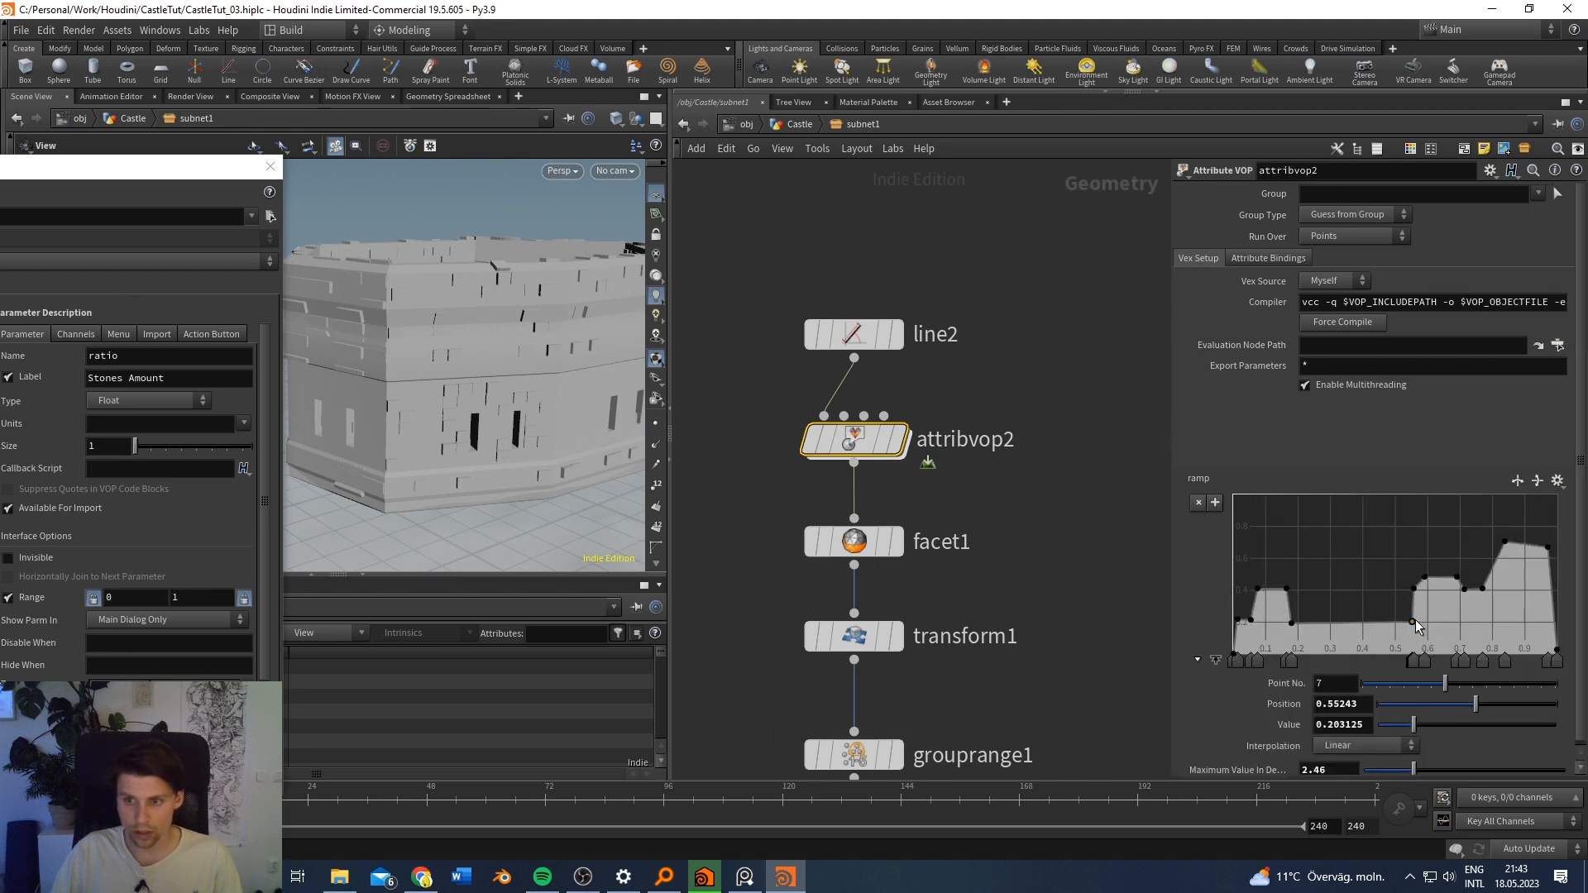
left_click(1366, 623)
left_click_drag(1368, 617, 1316, 574)
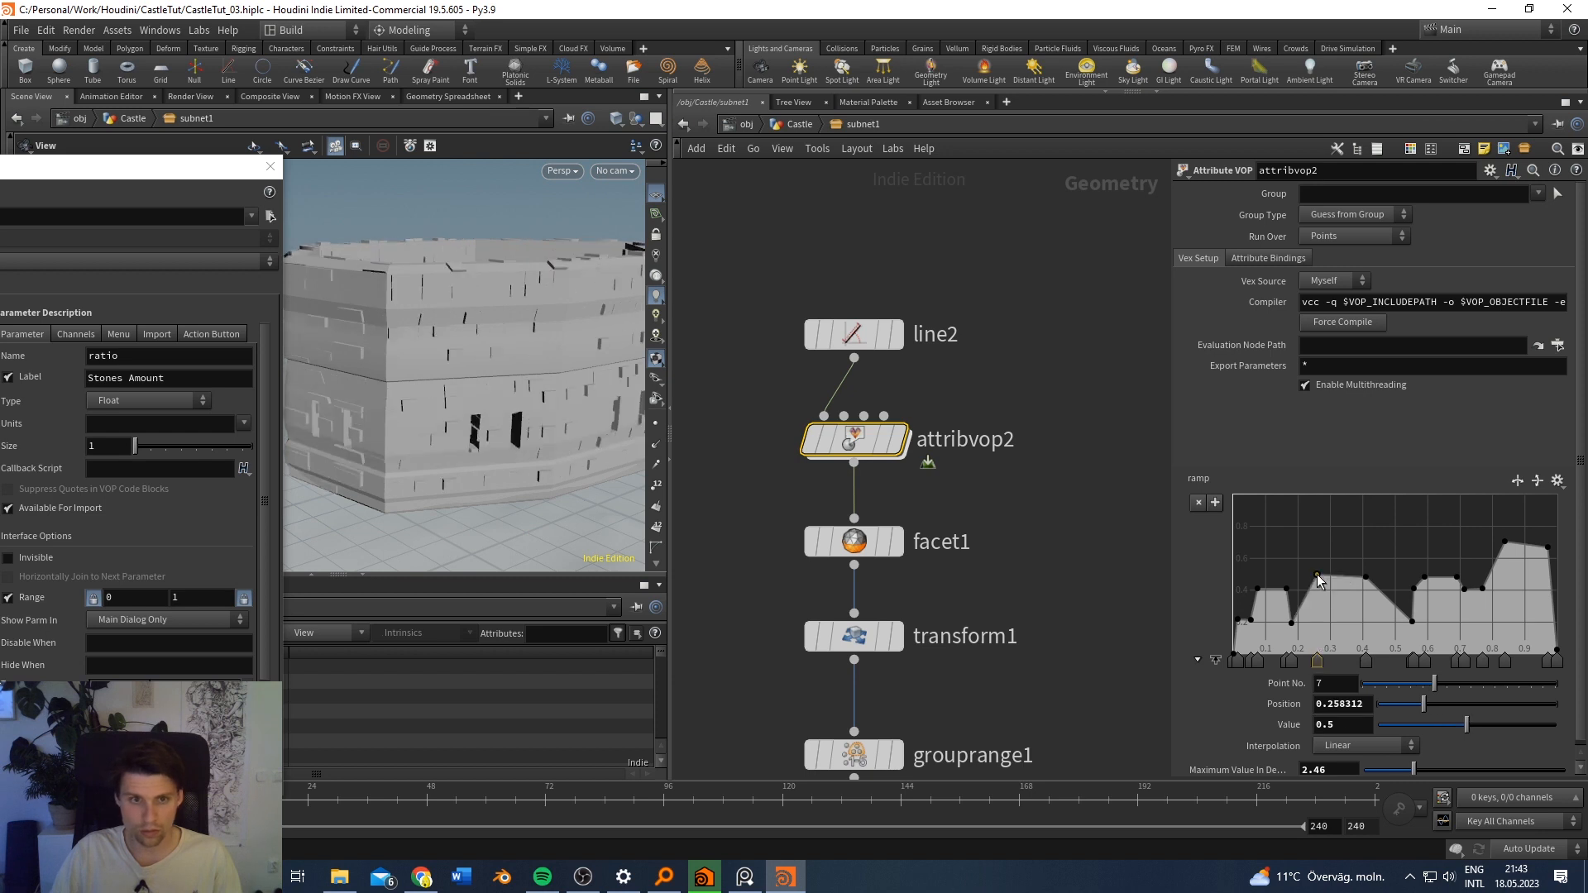
left_click_drag(557, 461, 628, 455)
left_click_drag(1318, 597, 1314, 622)
Step: Examine the reshaped castle walls from several sides and check the line2 and attribvop2 settings
left_click_drag(547, 374, 308, 339)
left_click_drag(625, 322, 512, 361)
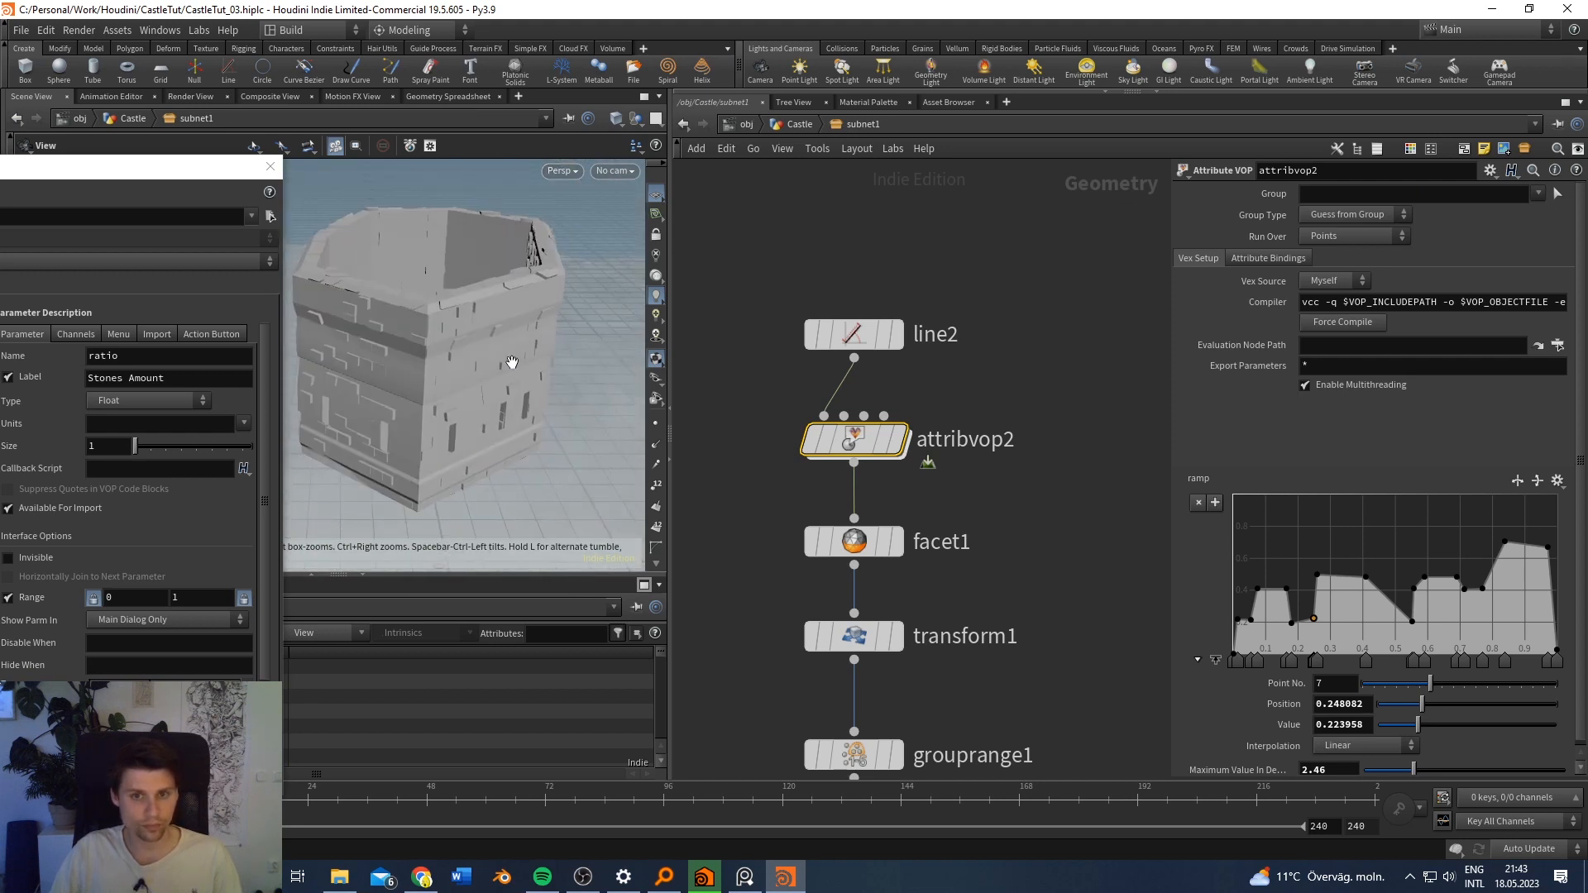
left_click(933, 335)
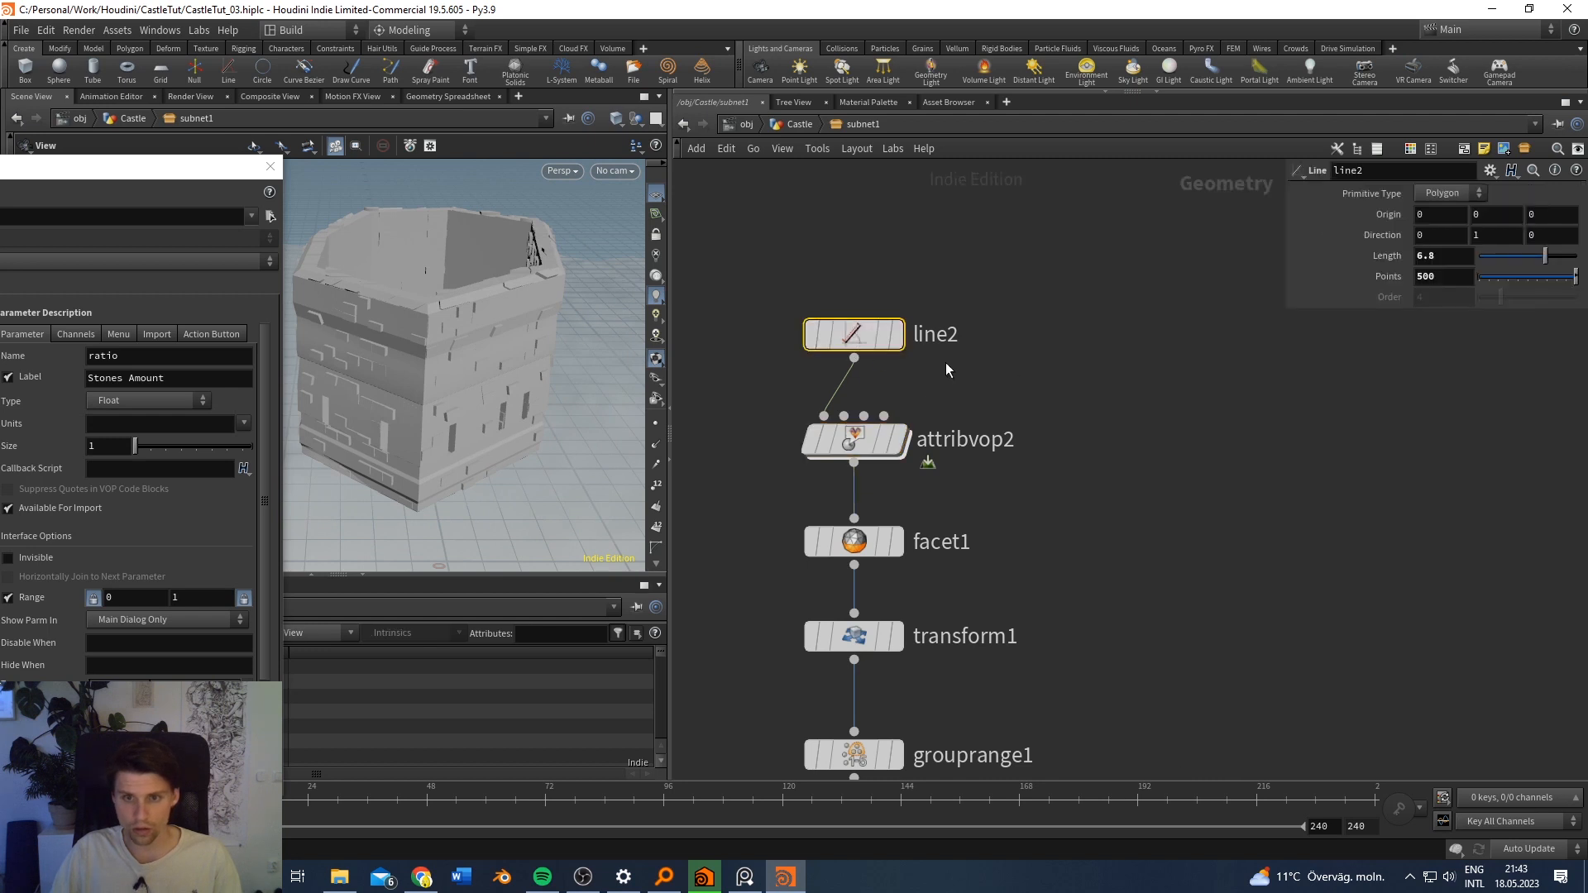
left_click(861, 445)
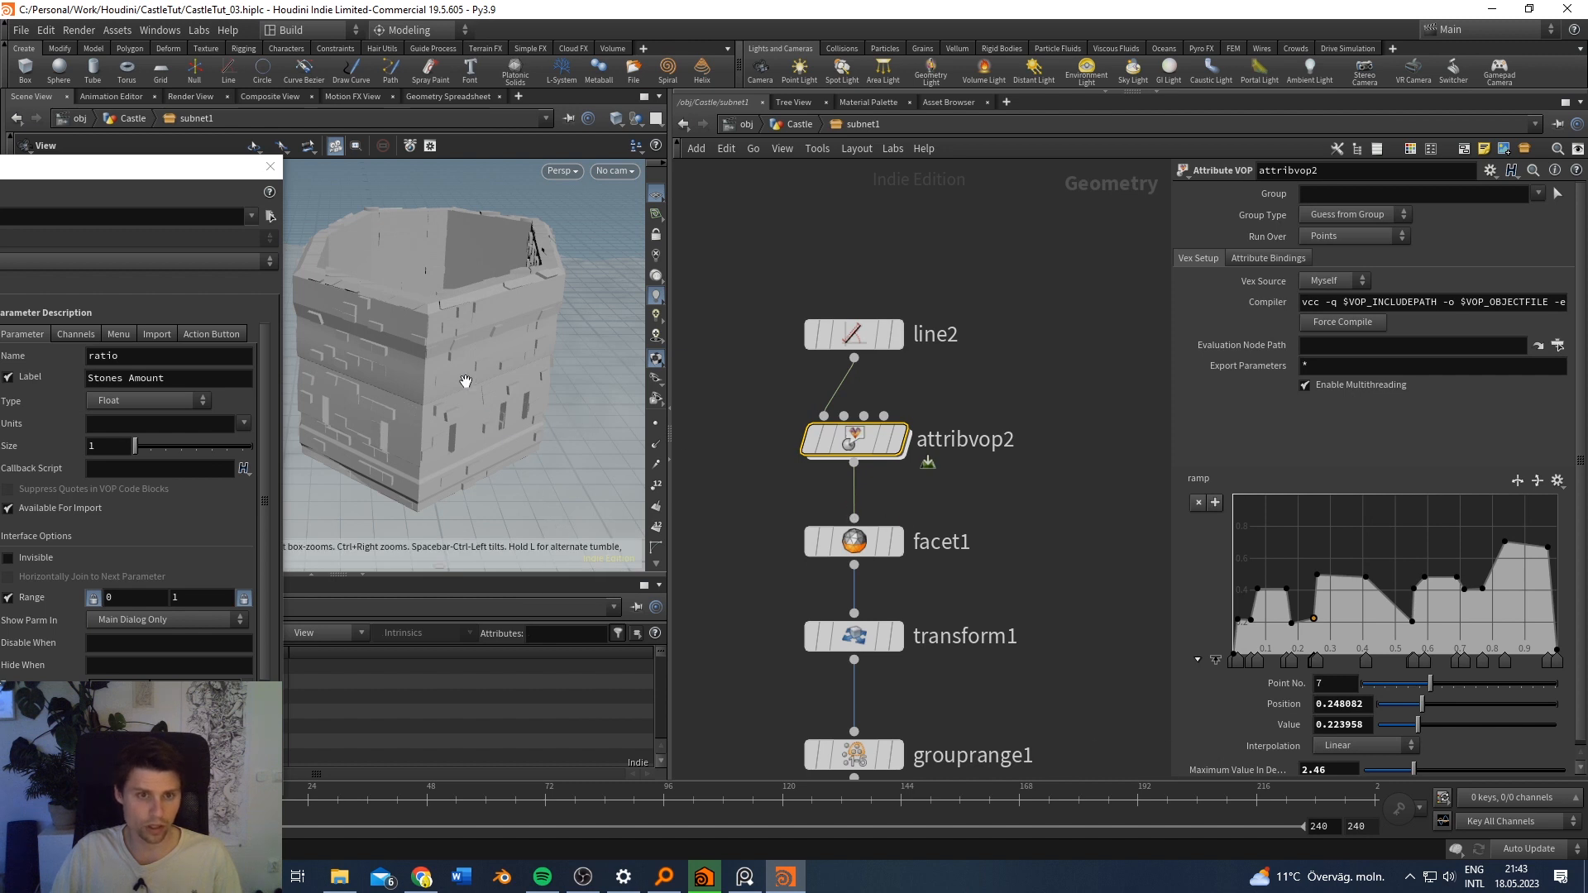
left_click_drag(457, 385, 447, 348)
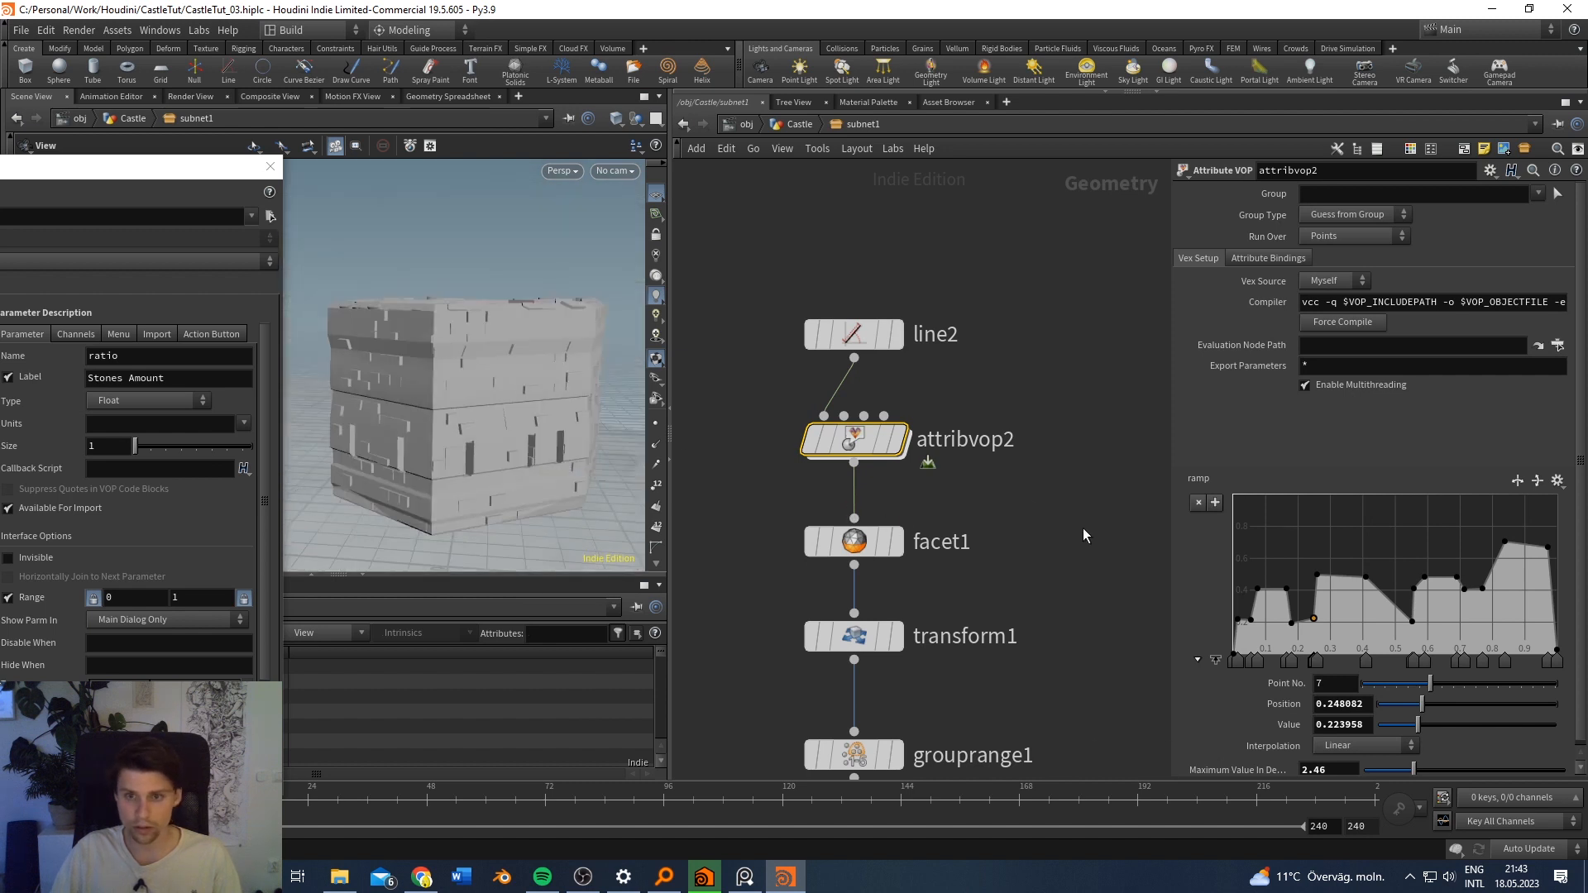
Step: Promote attribvop2's ramp to the Castle_Tool asset's existing parameters below Stones Amount
left_click_drag(112, 180, 445, 166)
left_click_drag(286, 160, 431, 150)
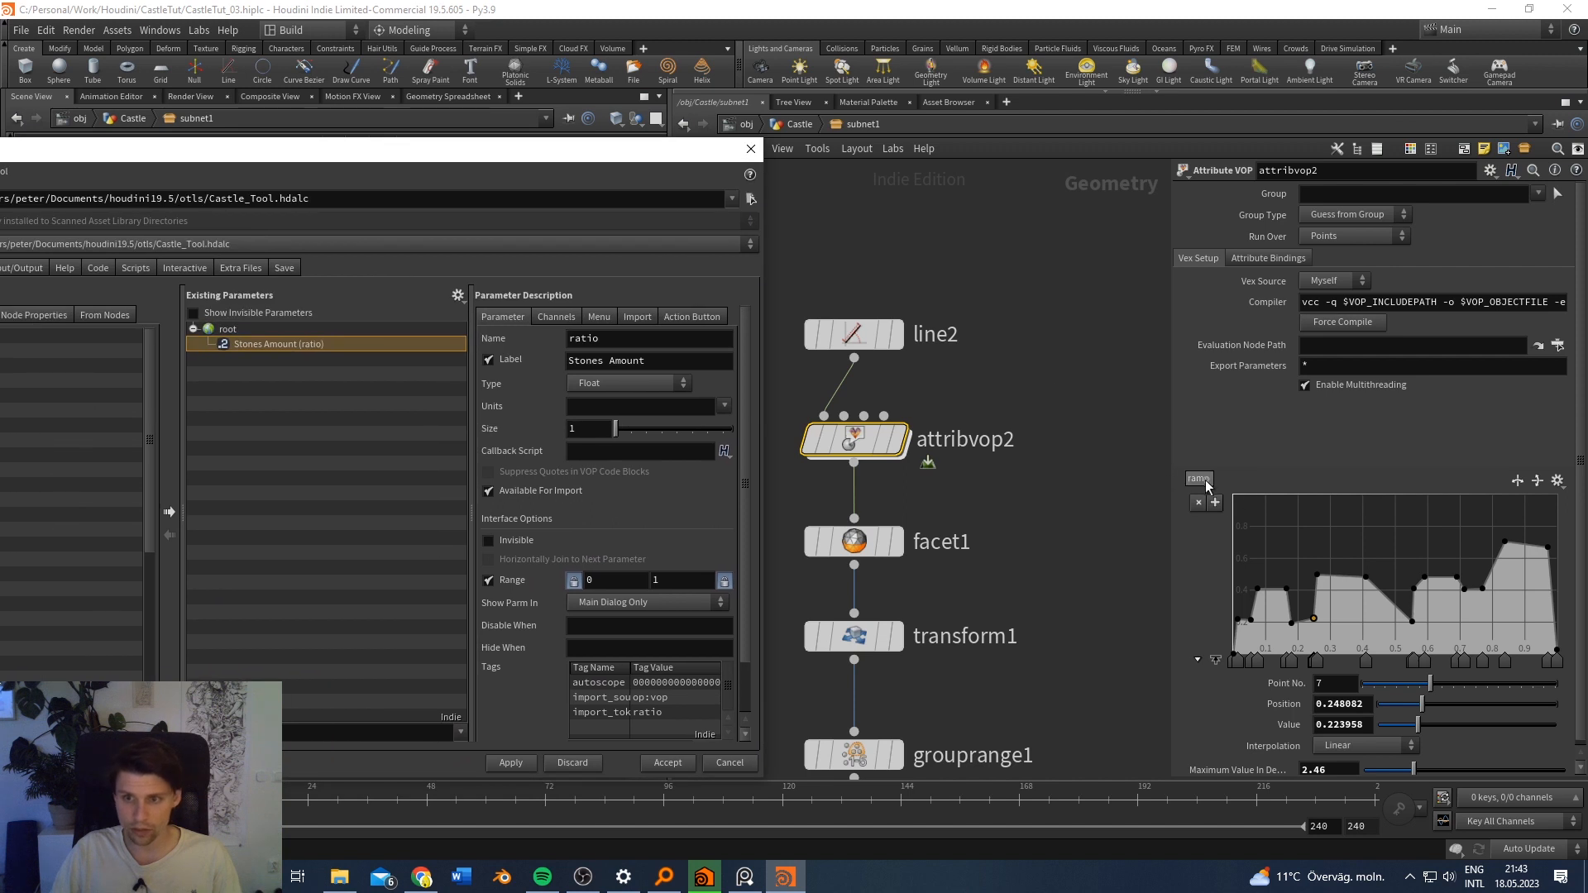
left_click_drag(1206, 485, 322, 431)
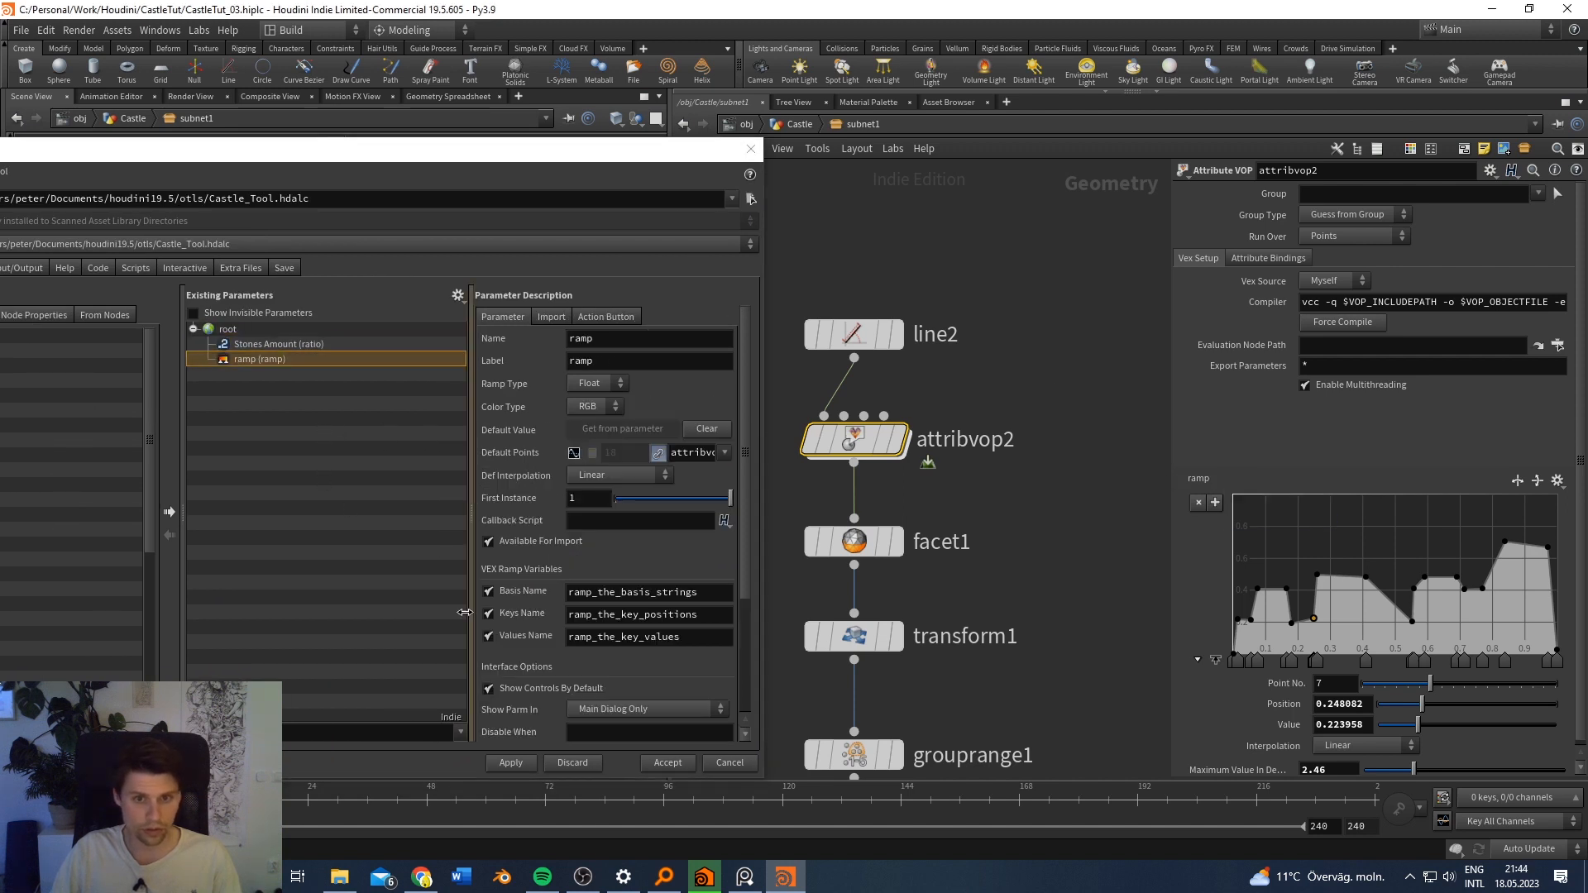
Step: Label the promoted ramp Wall Shape, apply the change to the asset and close its type properties
double_click(620, 358)
type("Waal")
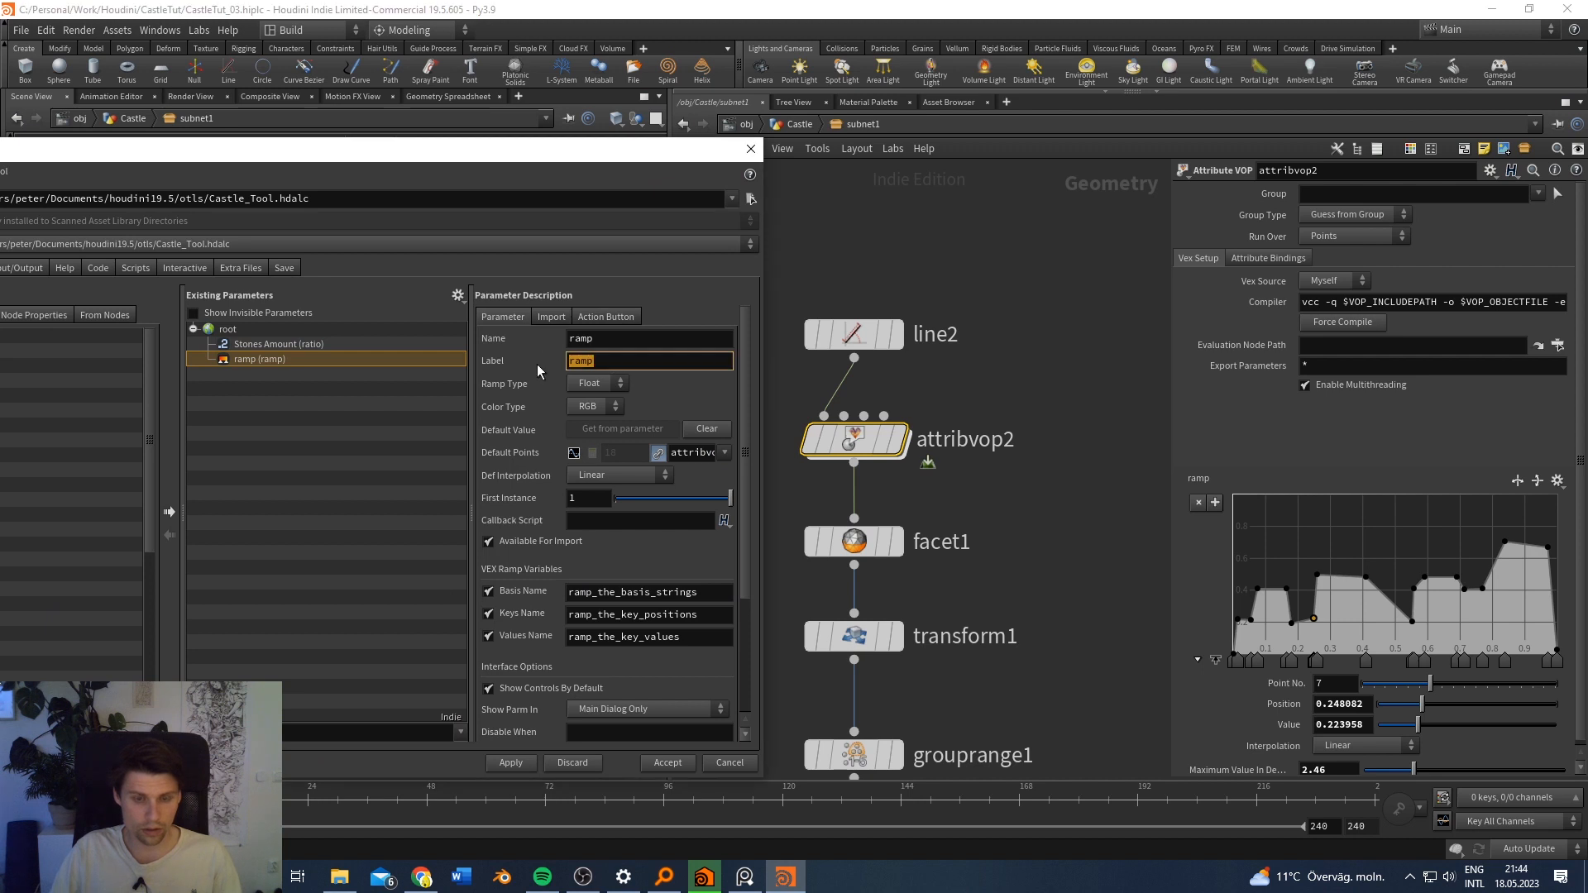
key("BackSpace")
key("BackSpace")
type("ll Shape")
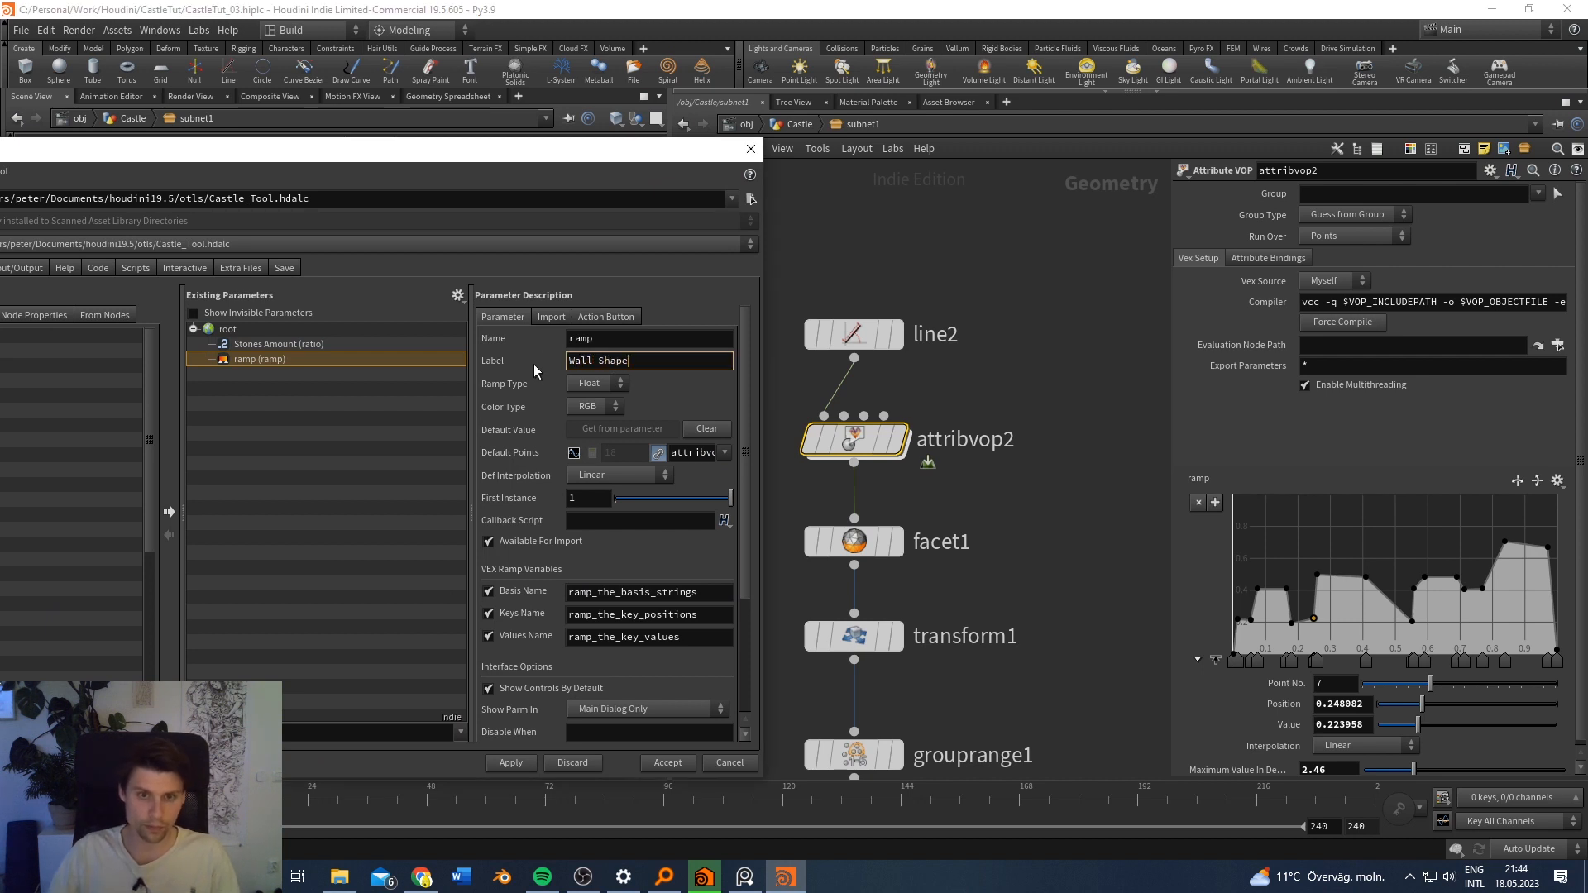
left_click(512, 762)
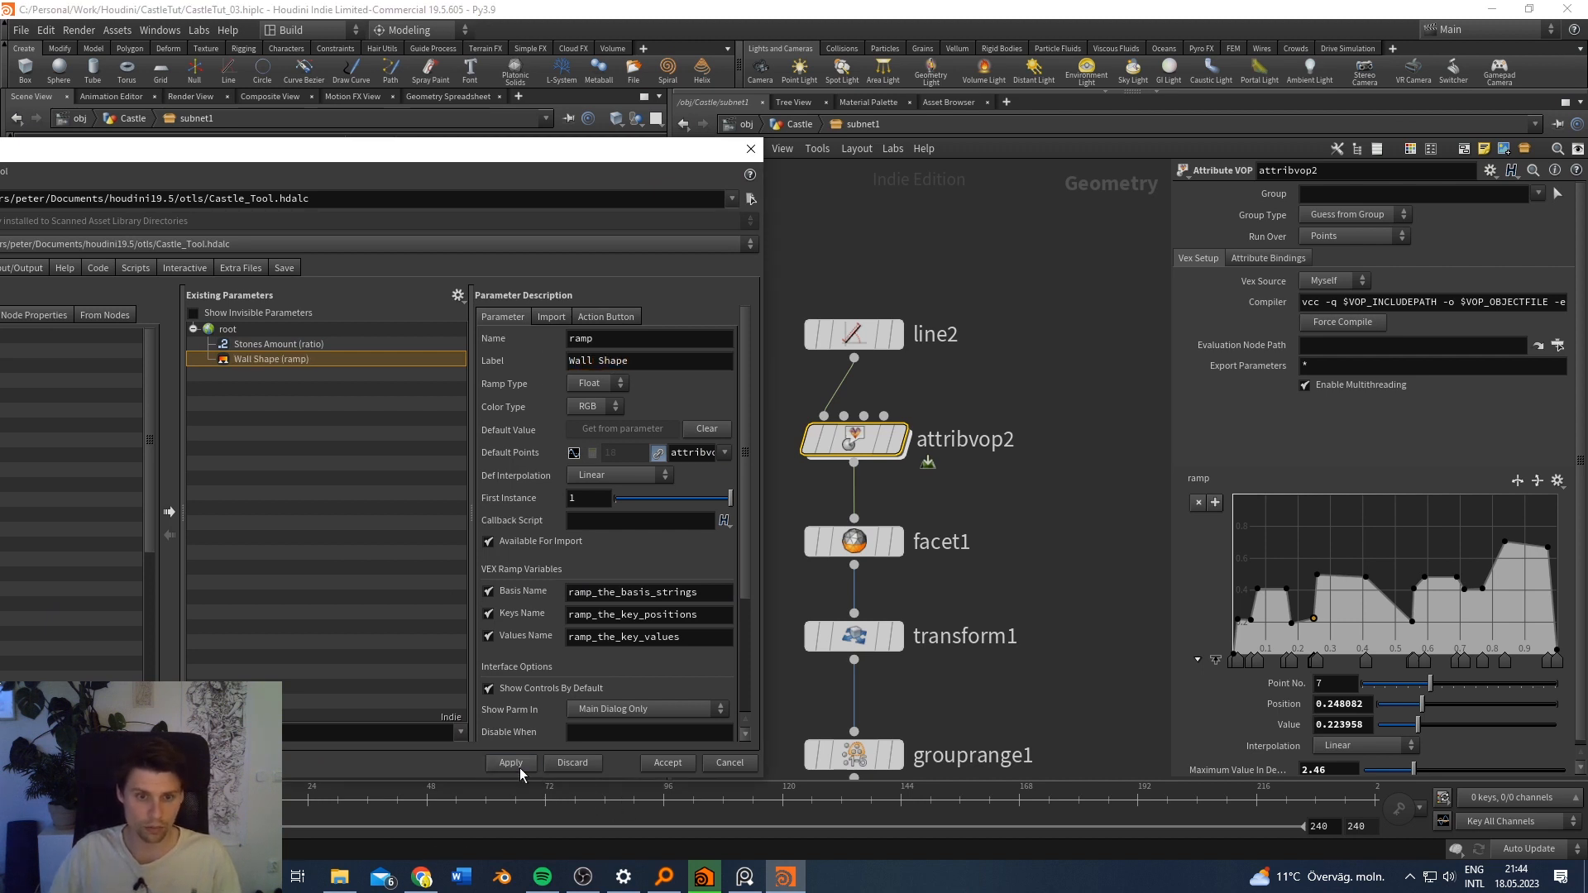
left_click(751, 148)
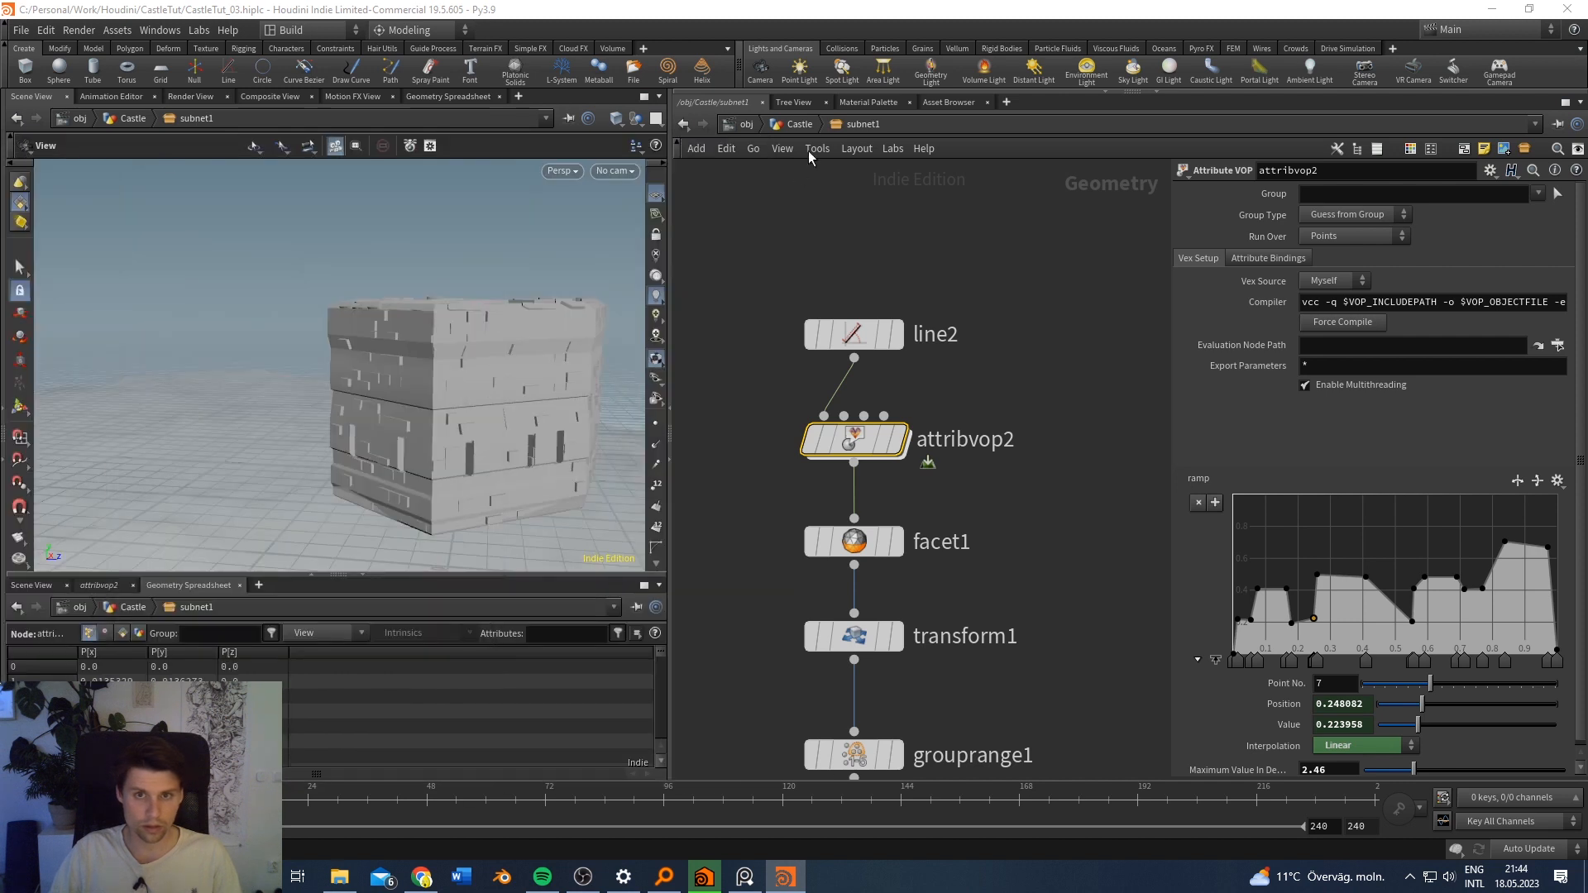
Step: On the Castle Tool node, enlarge the Wall Shape ramp and lower its middle raised section, placing point 8 at about 0.274, value 0.386
left_click(821, 124)
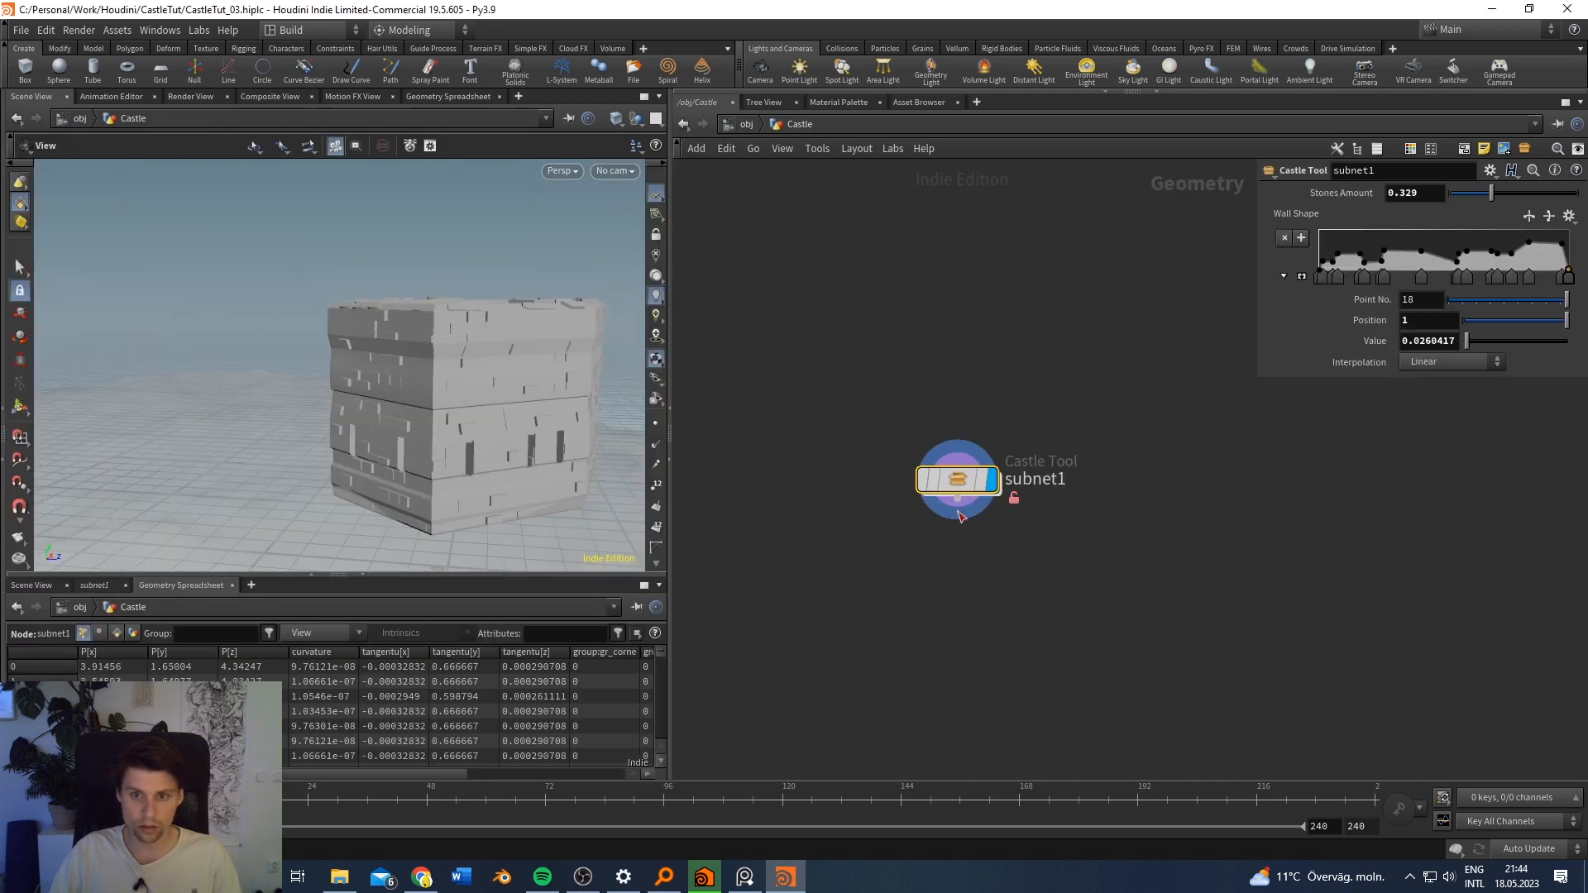
left_click(1302, 276)
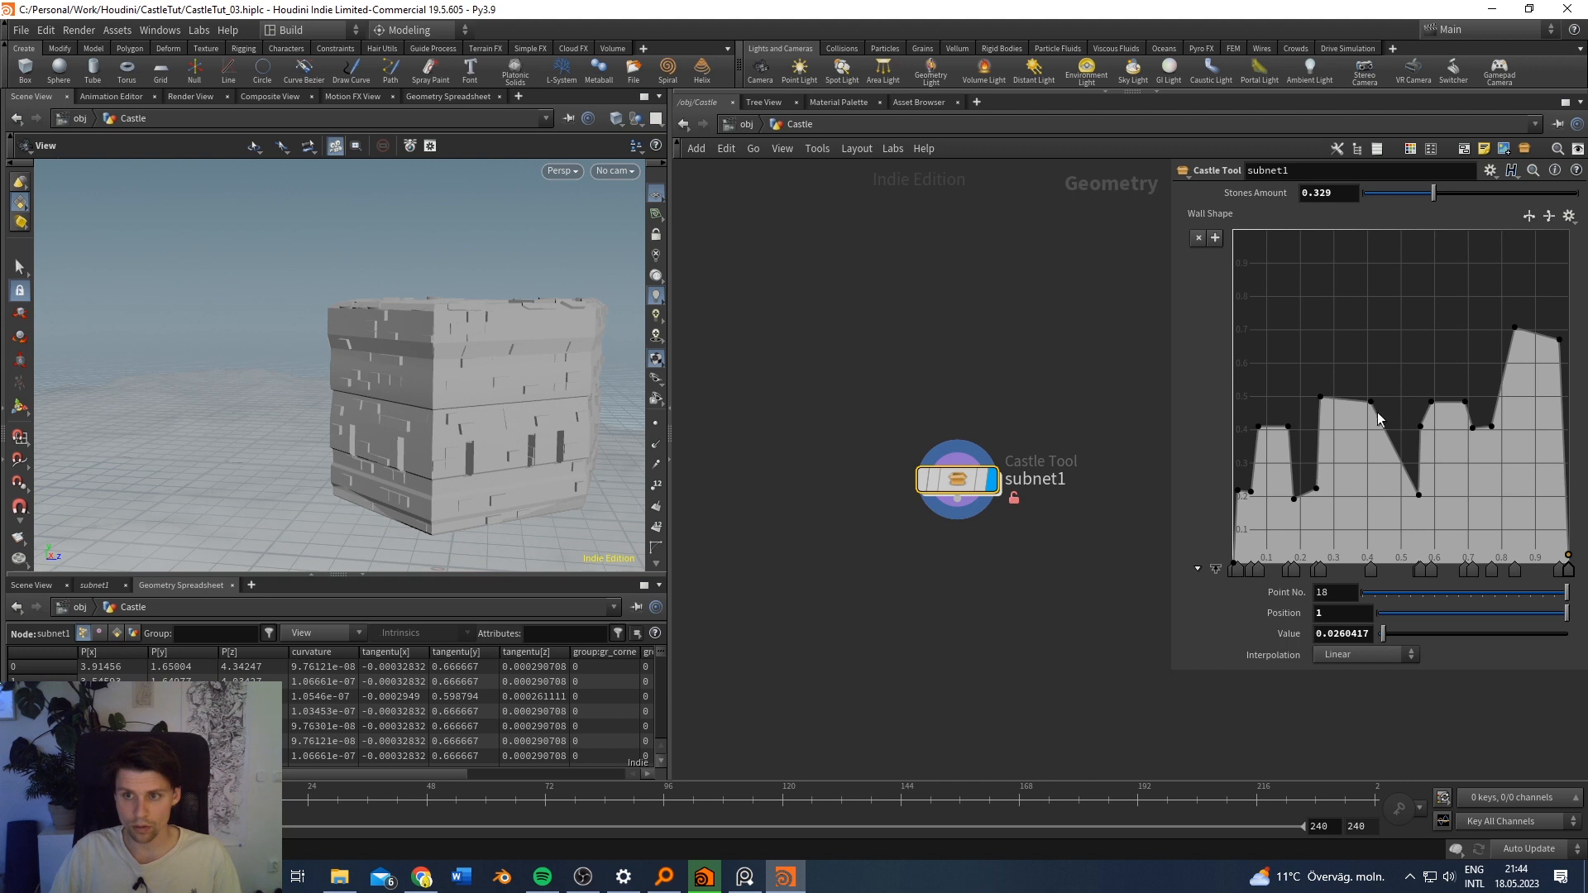
left_click_drag(1371, 406, 1328, 425)
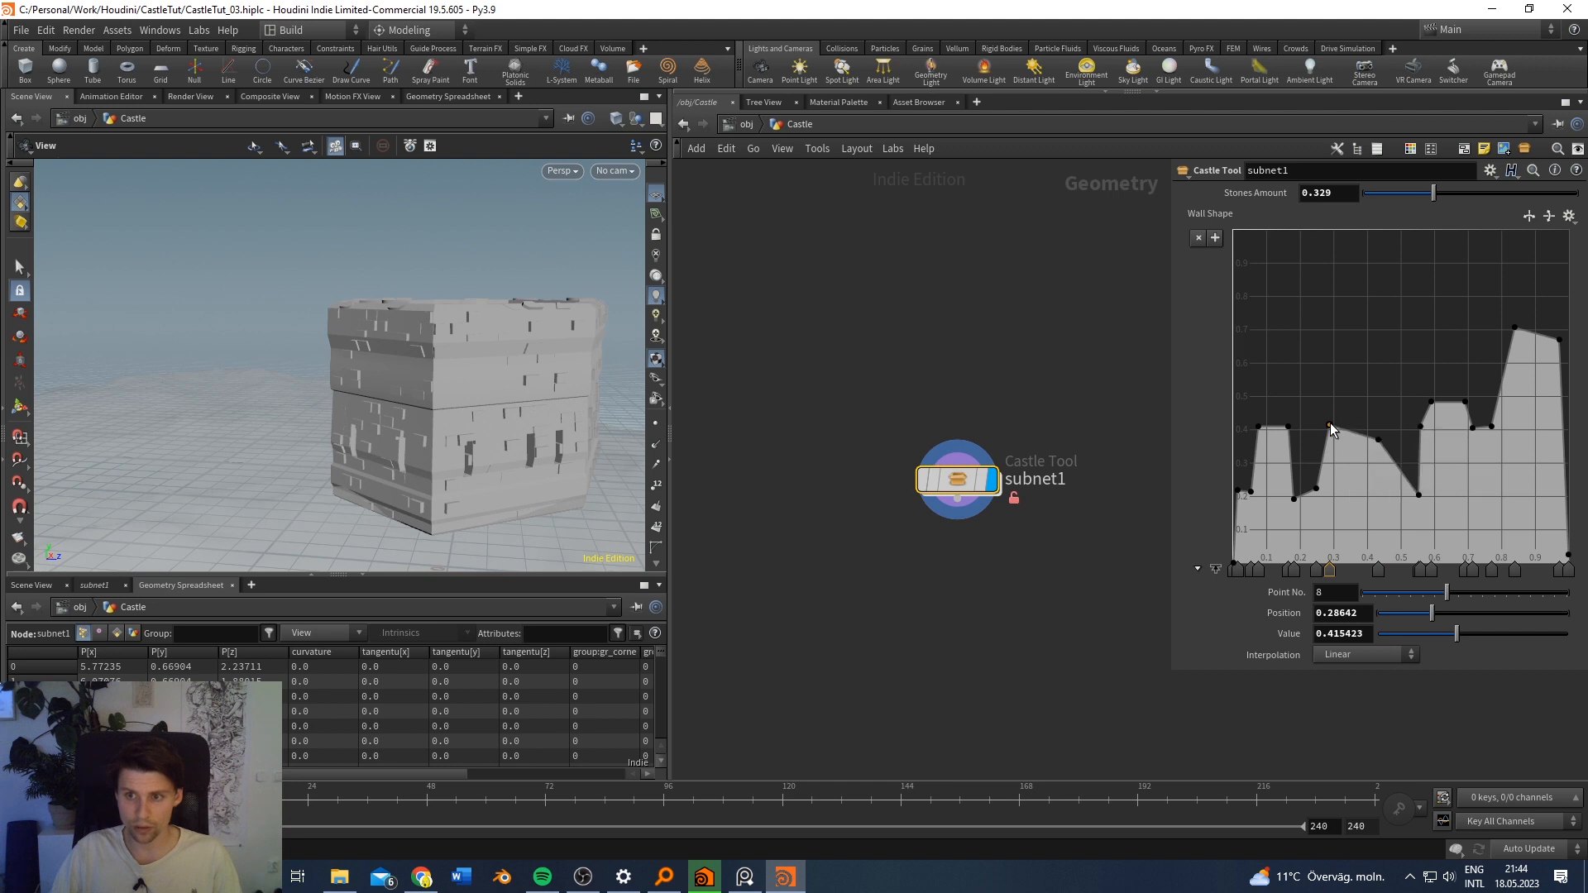
left_click_drag(1331, 425, 1315, 442)
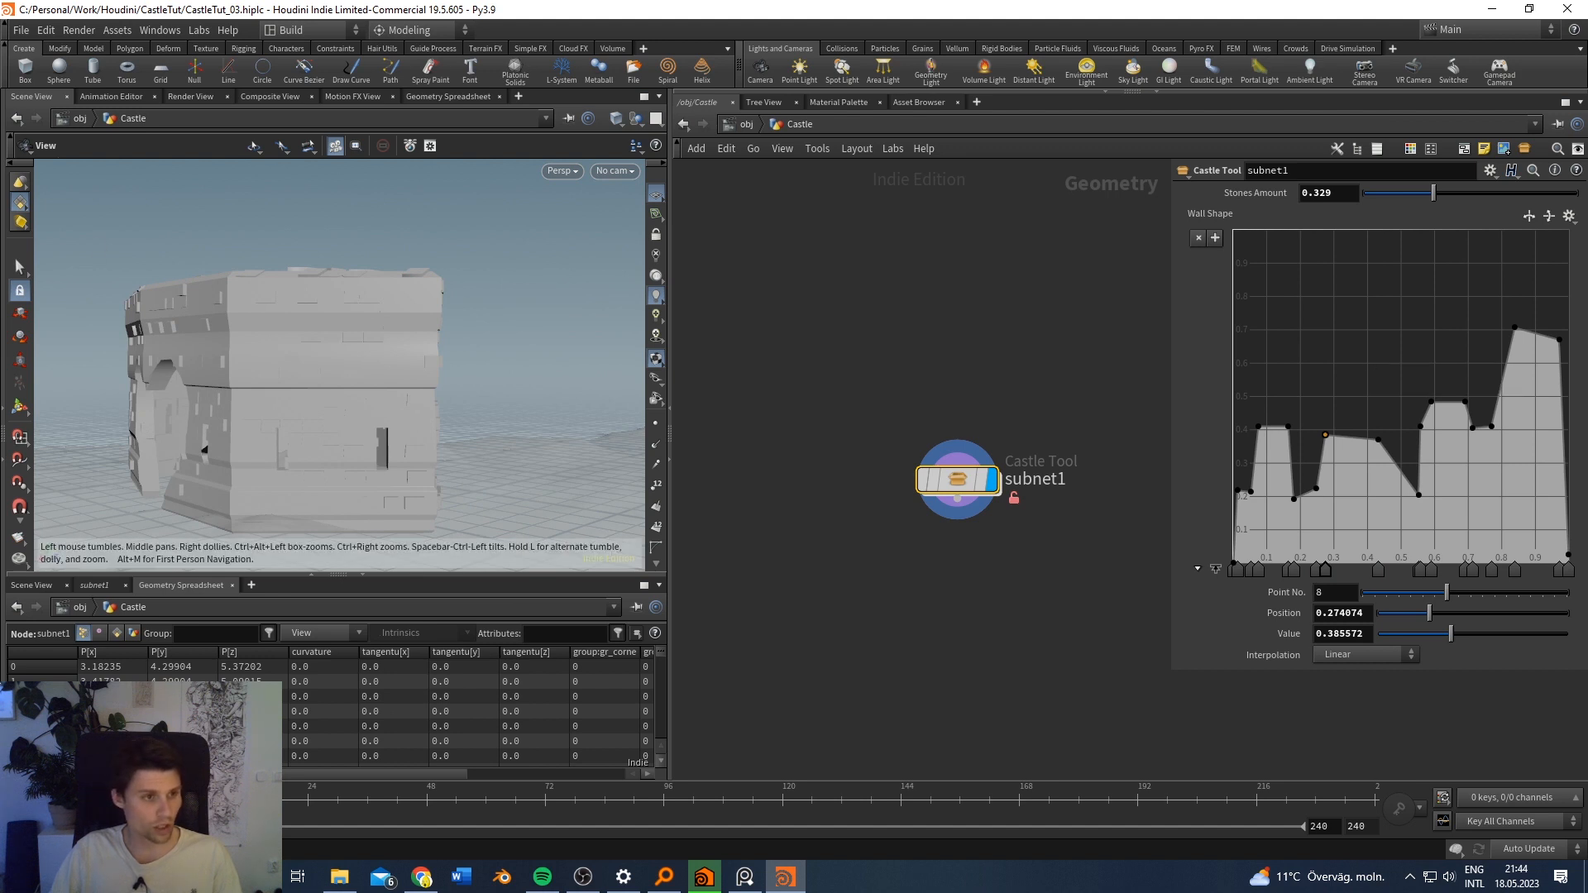
Step: Review the Wall Shape ramp's default value, default points and tags in the asset's type properties
left_click_drag(0, 139, 664, 133)
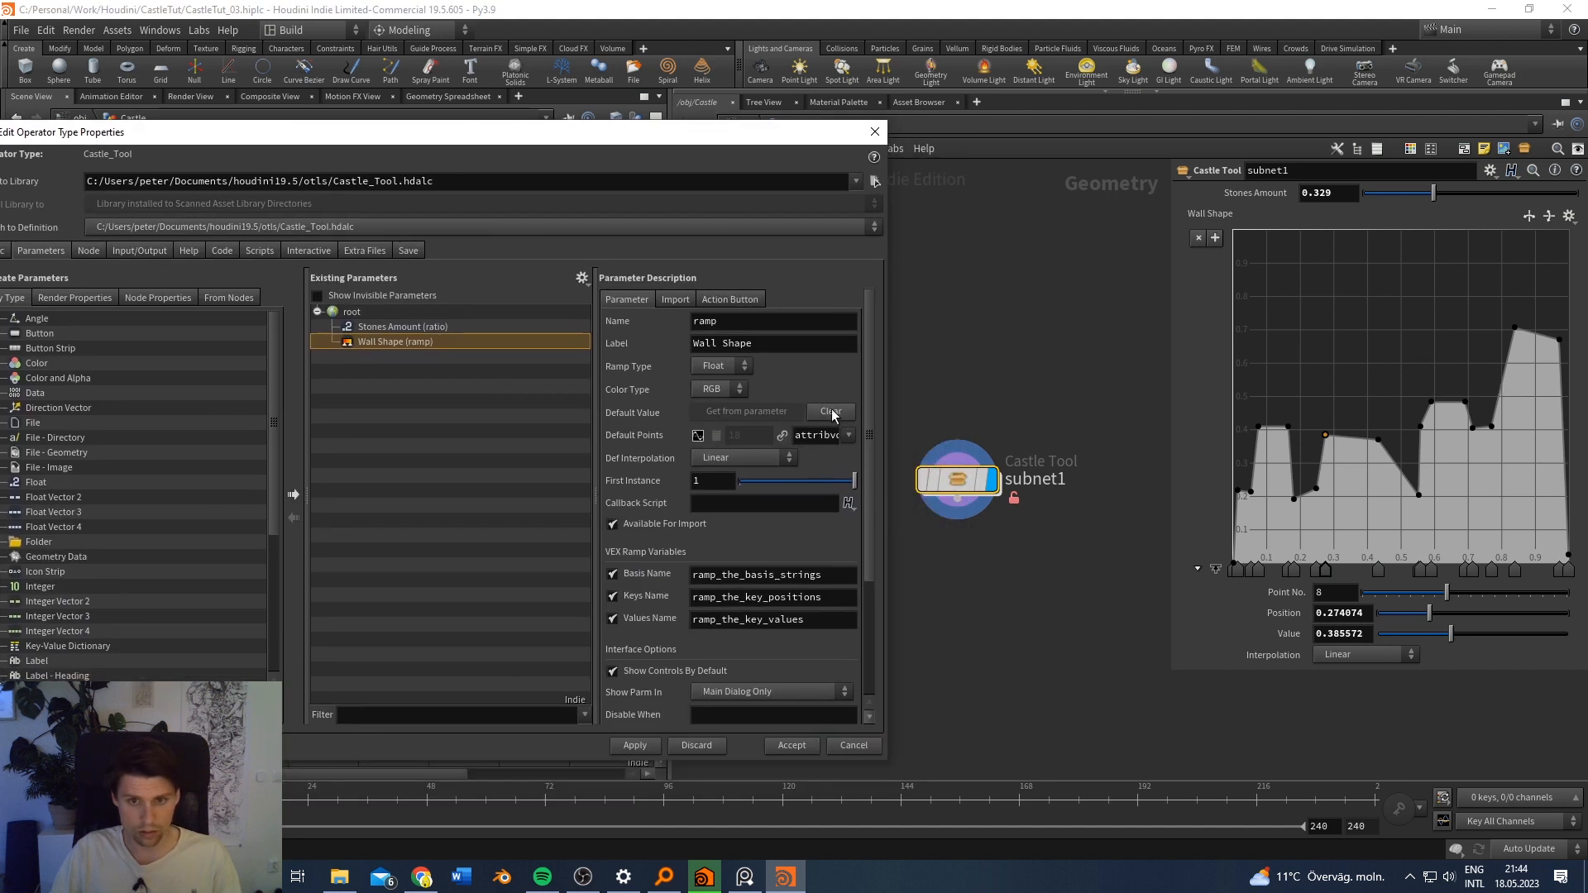
scroll(757, 632, "down", 3)
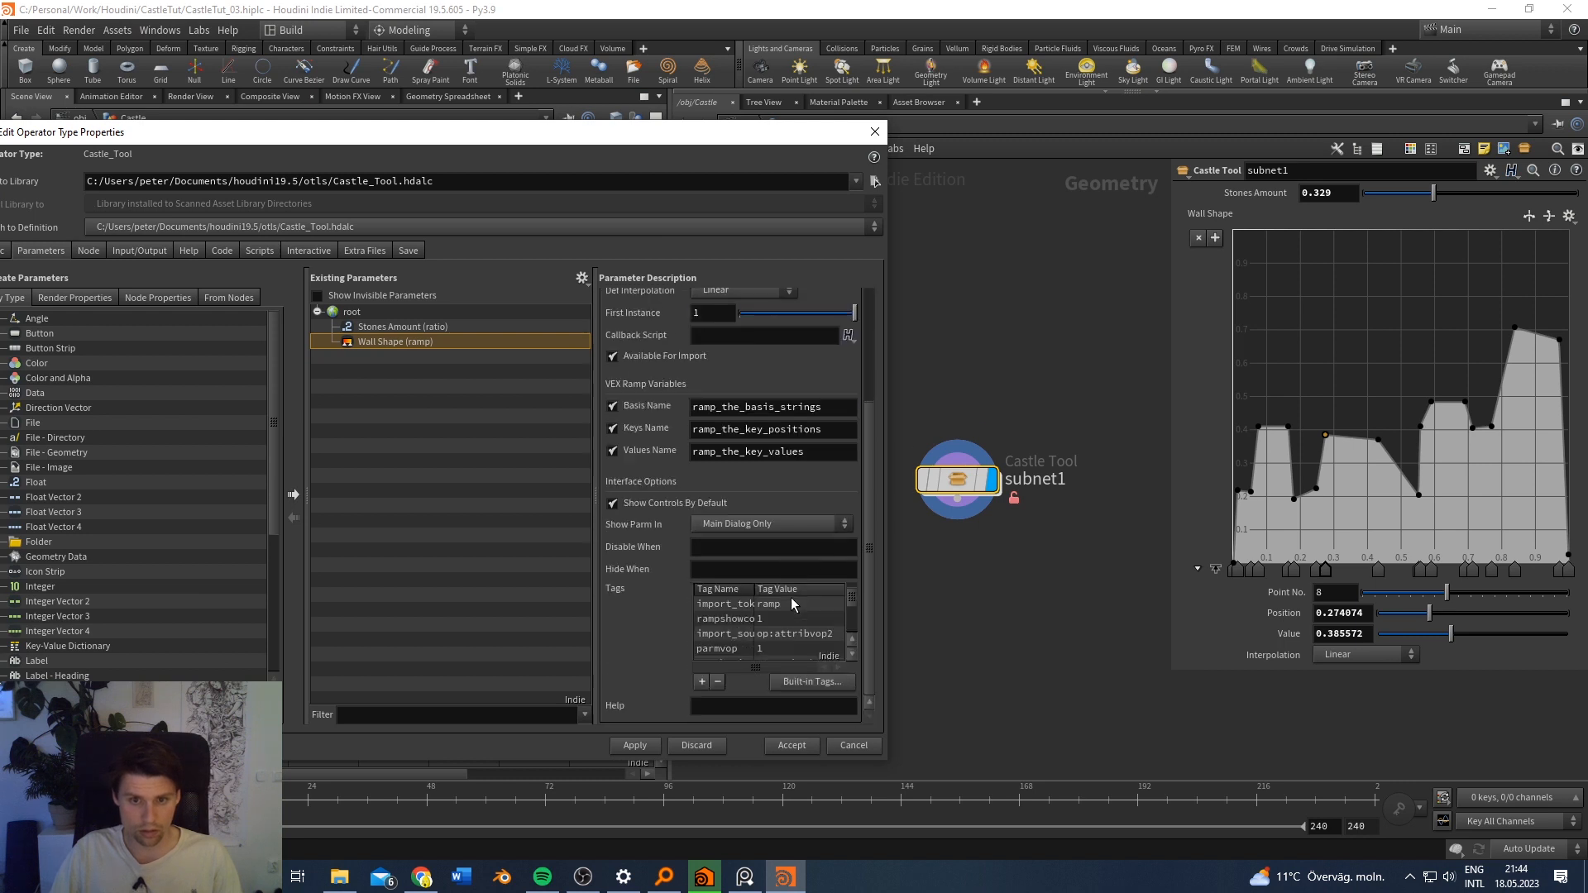
scroll(703, 612, "up", 3)
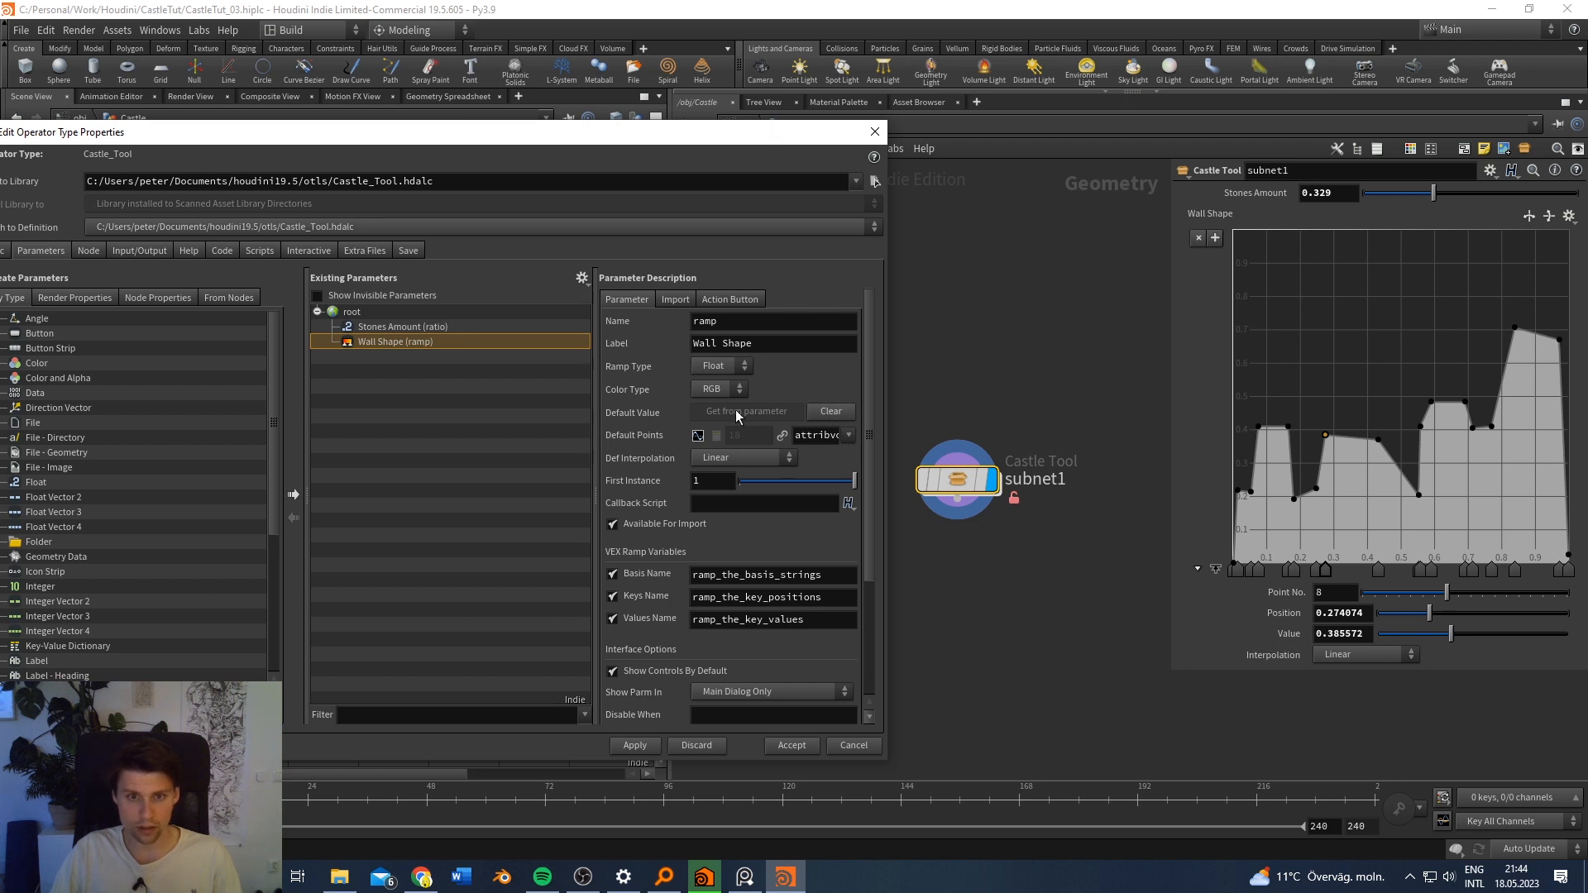
left_click_drag(717, 135, 0, 134)
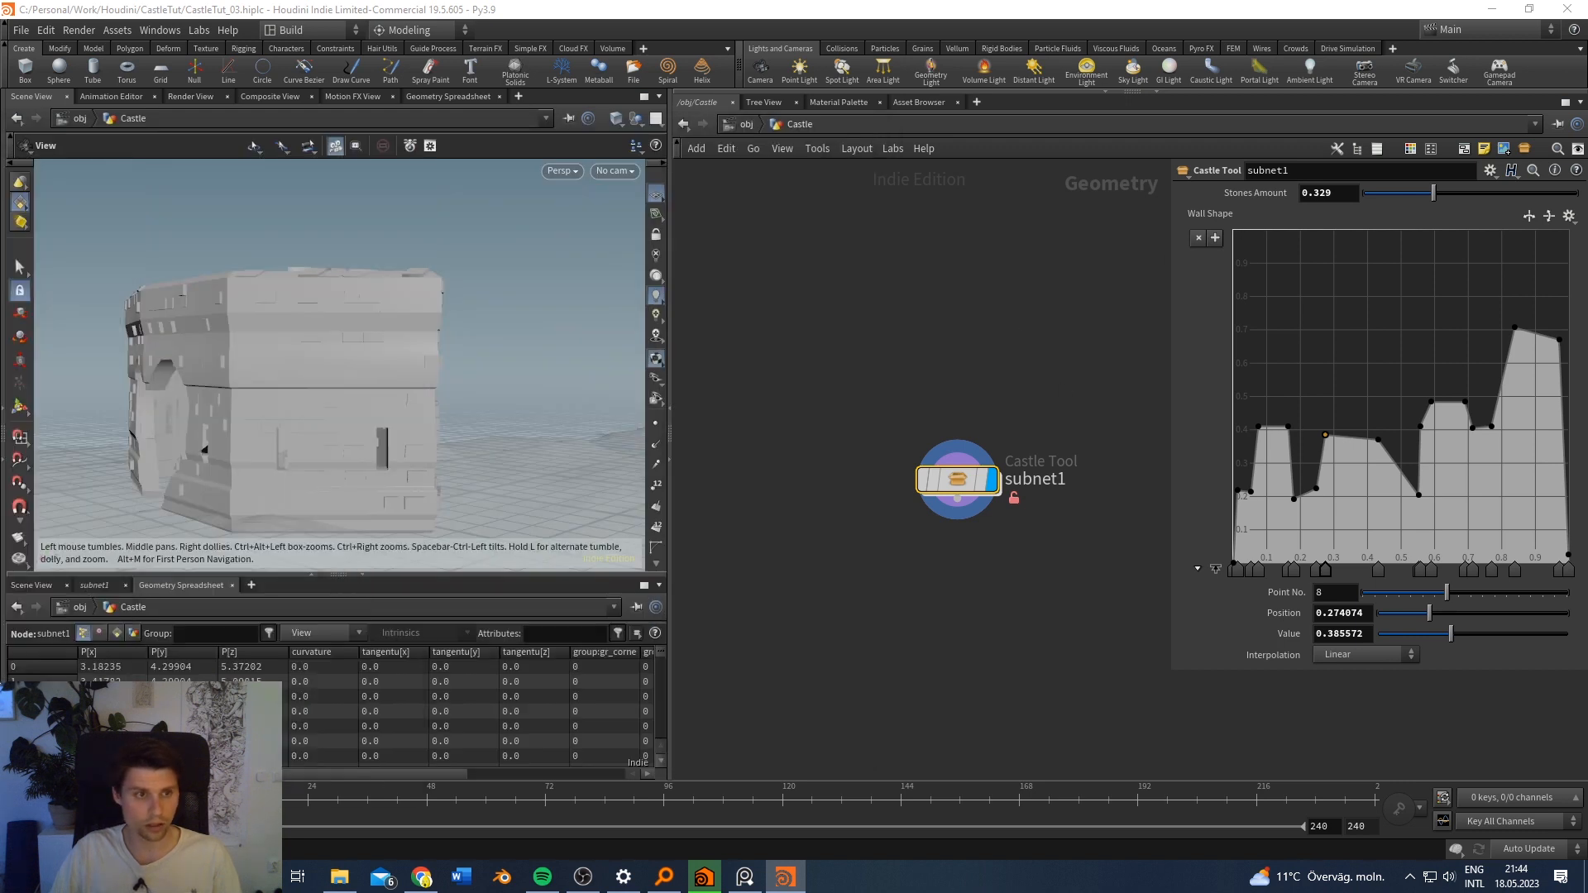
Step: Set the Castle Tool node's Stones Amount to 0.145, collapsing the Wall Shape ramp first and enlarging it again once set
left_click_drag(312, 391, 407, 347)
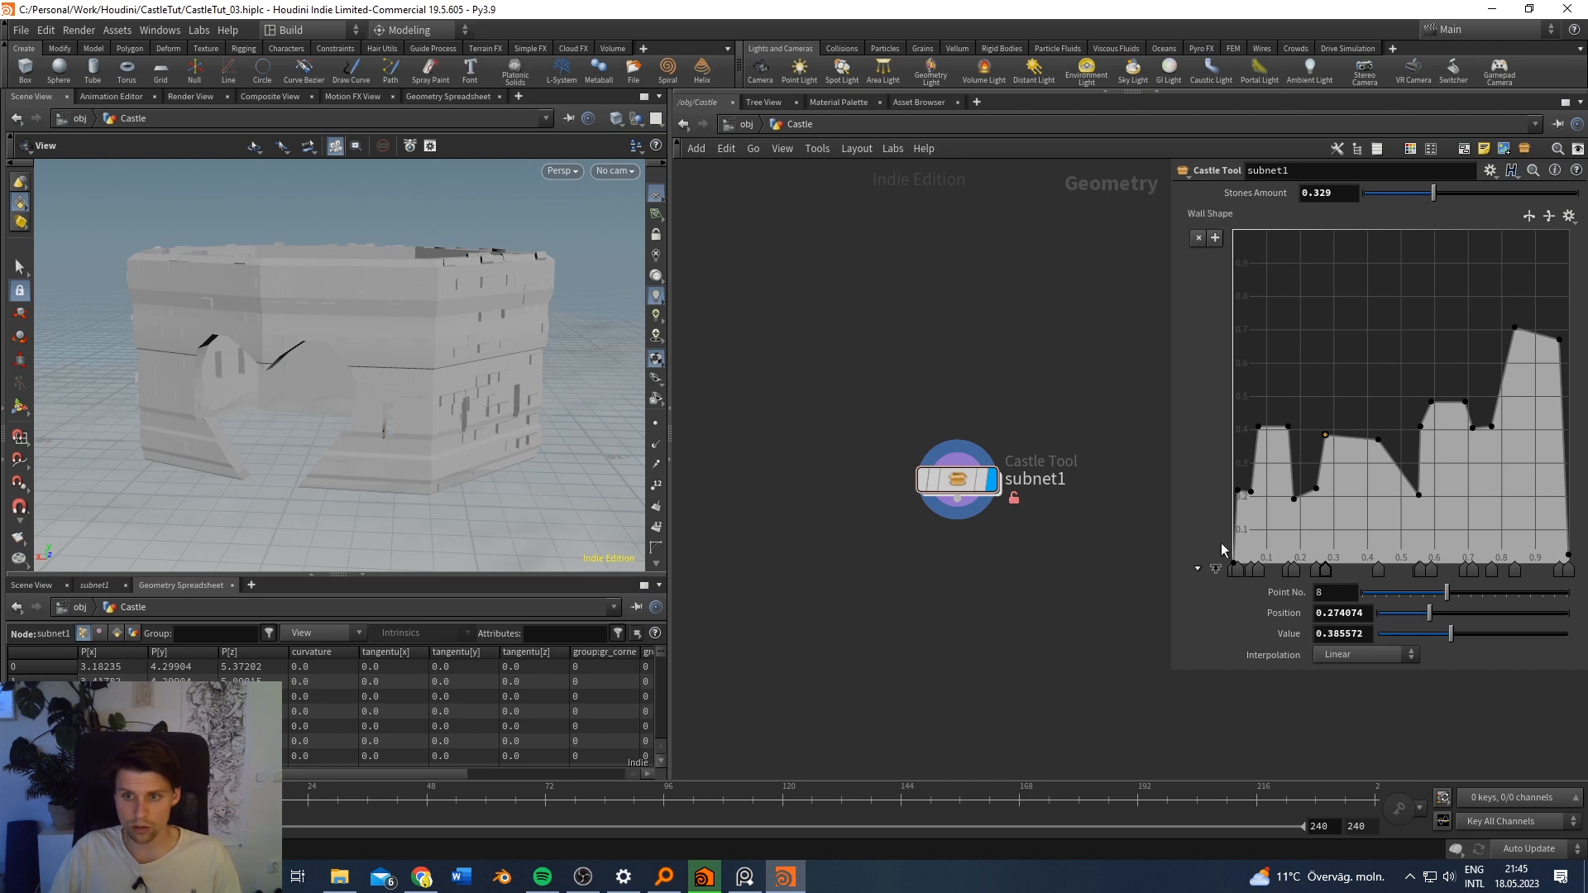
left_click(1216, 568)
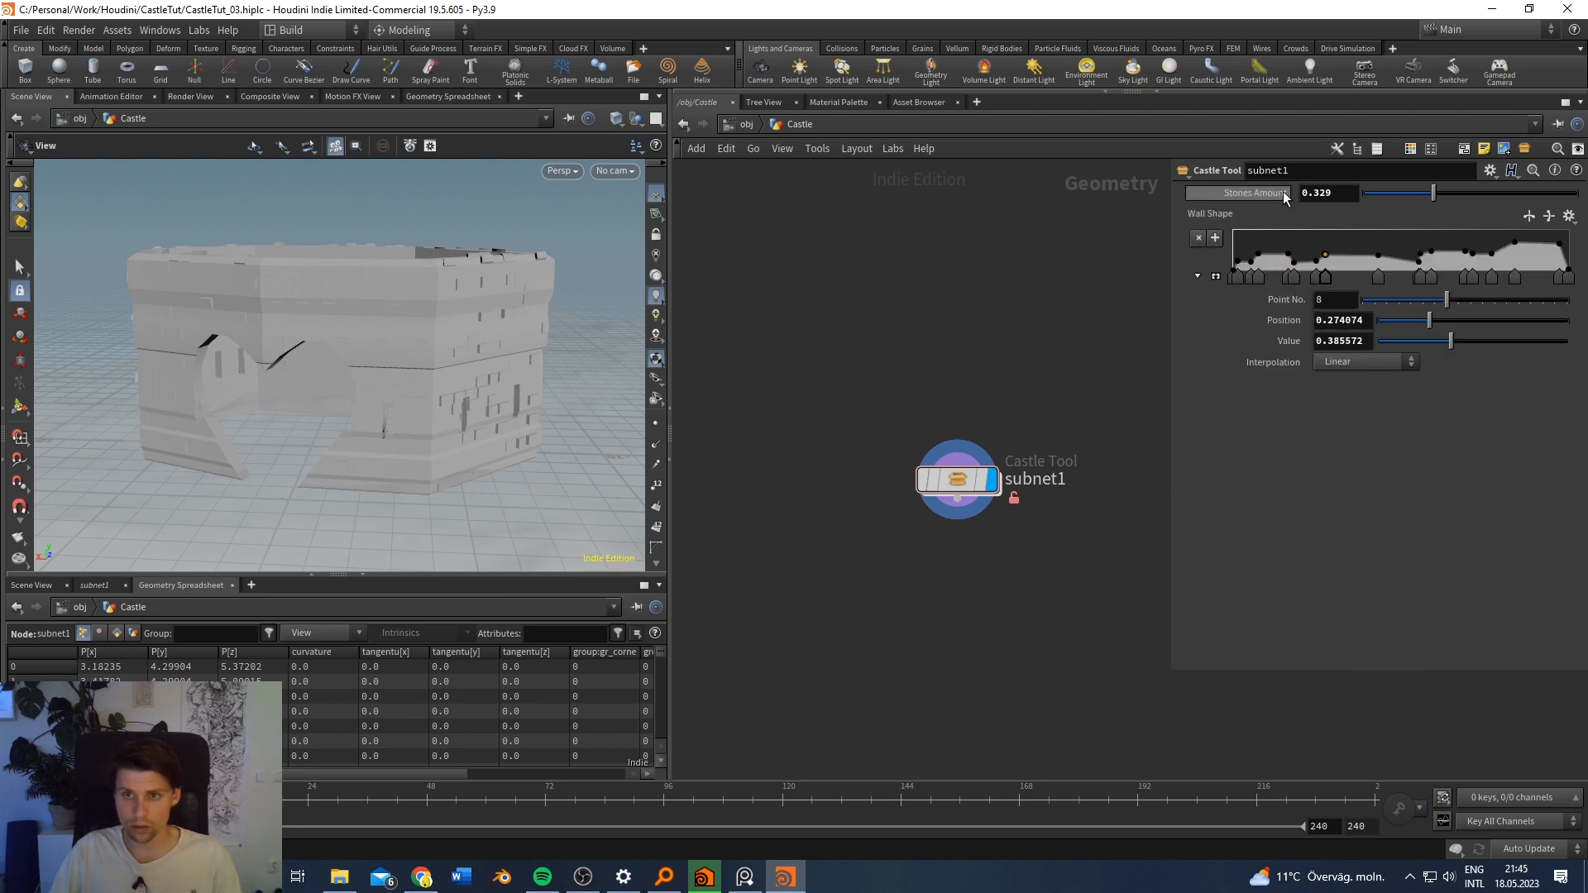
left_click_drag(1424, 199, 1469, 195)
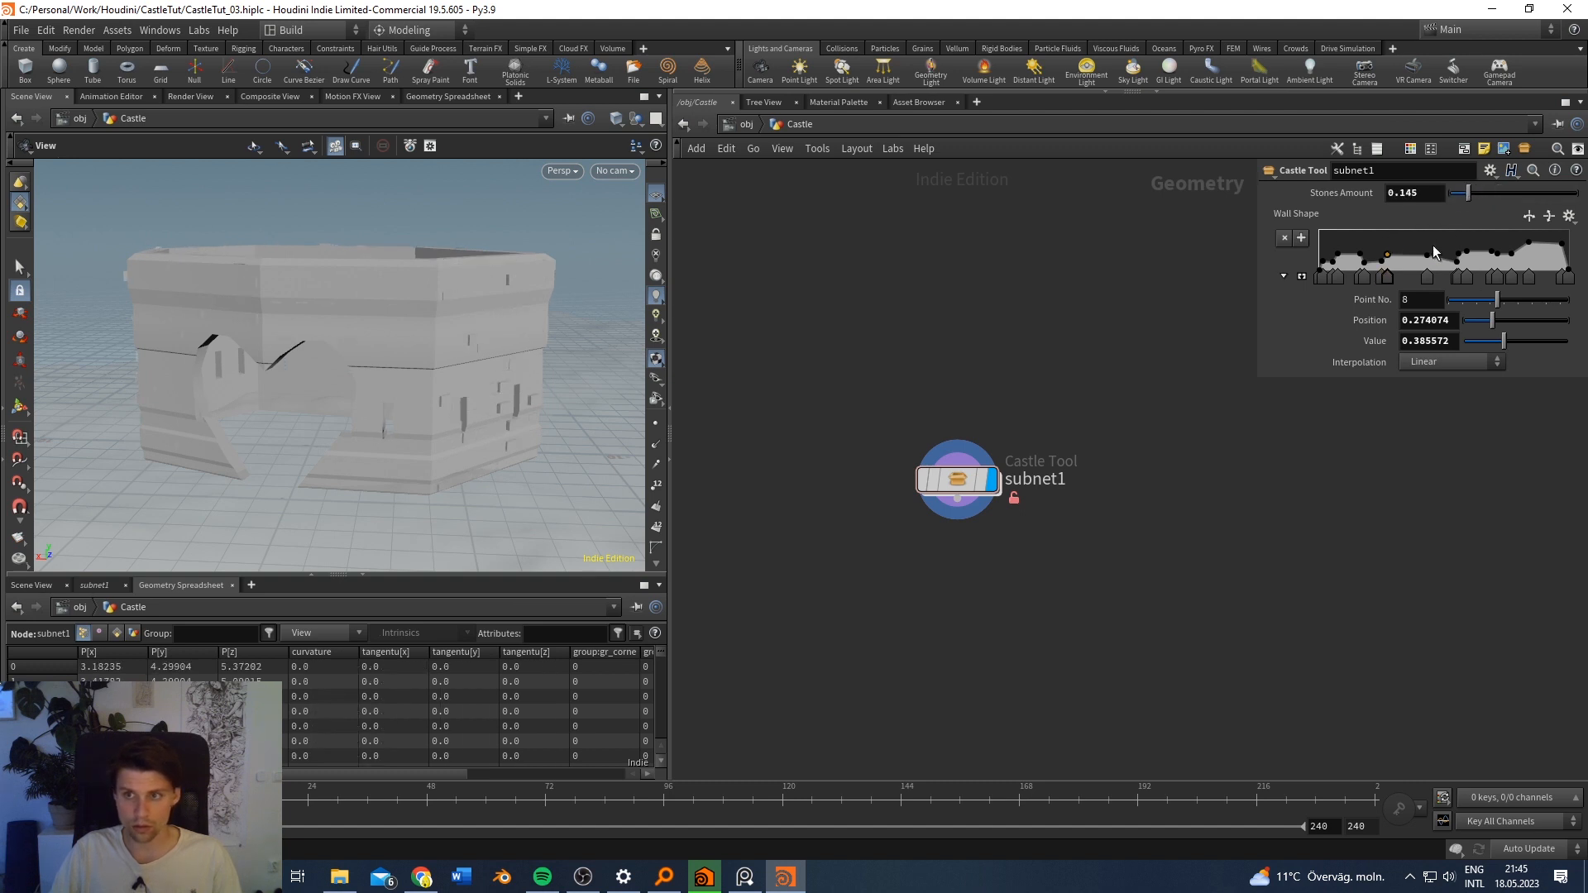
left_click(1302, 277)
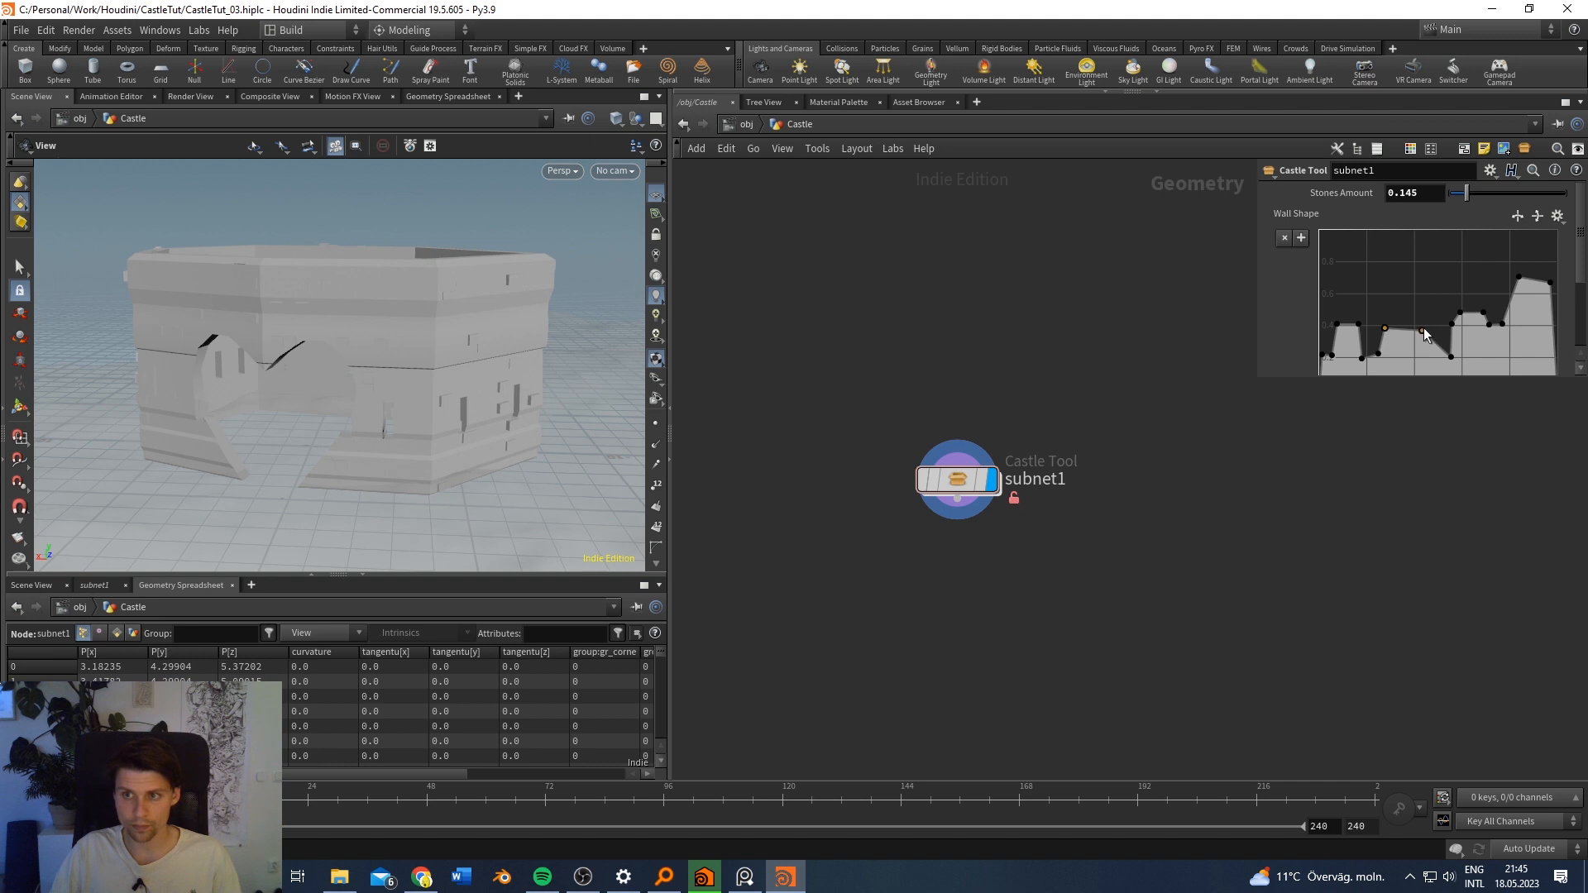
scroll(516, 335, "up", 3)
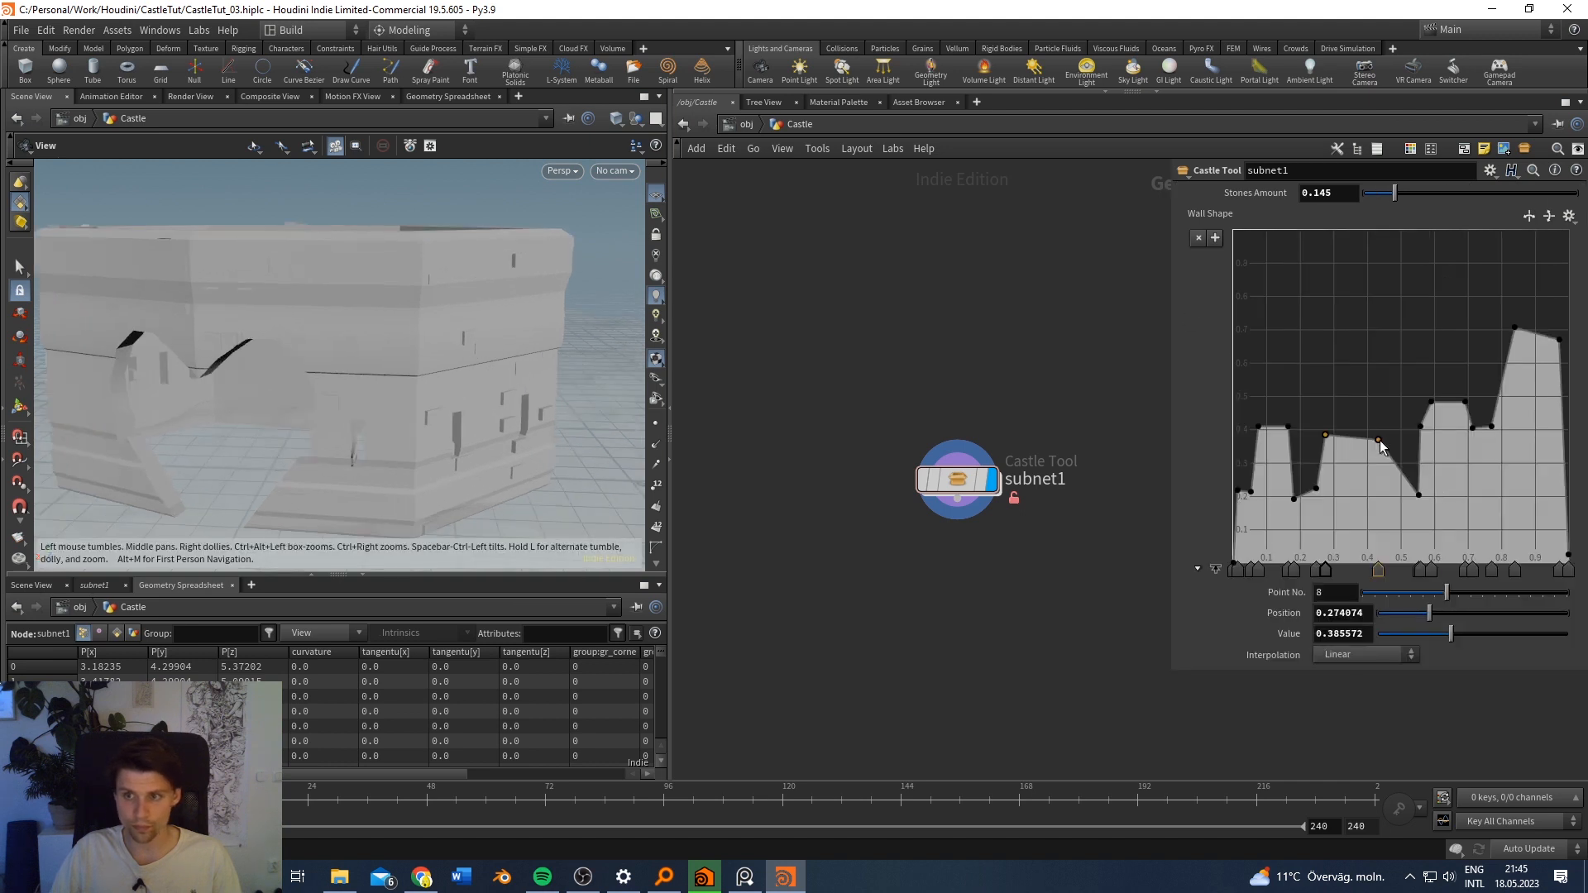
scroll(365, 319, "down", 4)
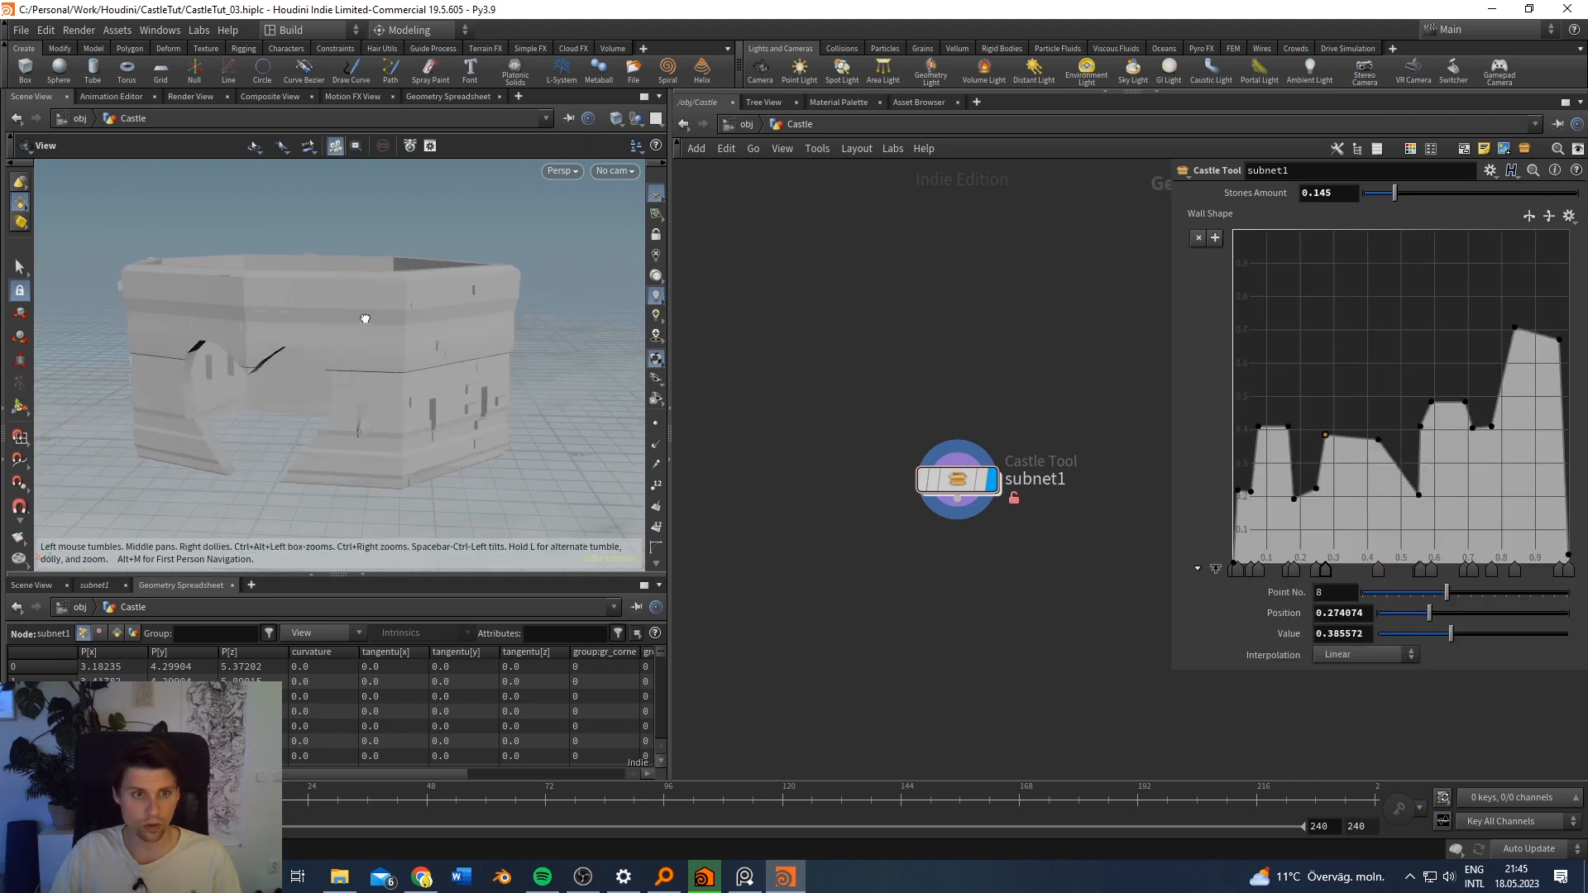
Step: Inside the Castle Tool network, display polyextrude3's door shape and switch the display to the output node
double_click(957, 479)
left_click_drag(335, 357, 521, 395)
scroll(1022, 517, "down", 8)
middle_click_drag(1065, 542, 941, 190)
middle_click_drag(935, 577, 943, 407)
scroll(935, 463, "up", 5)
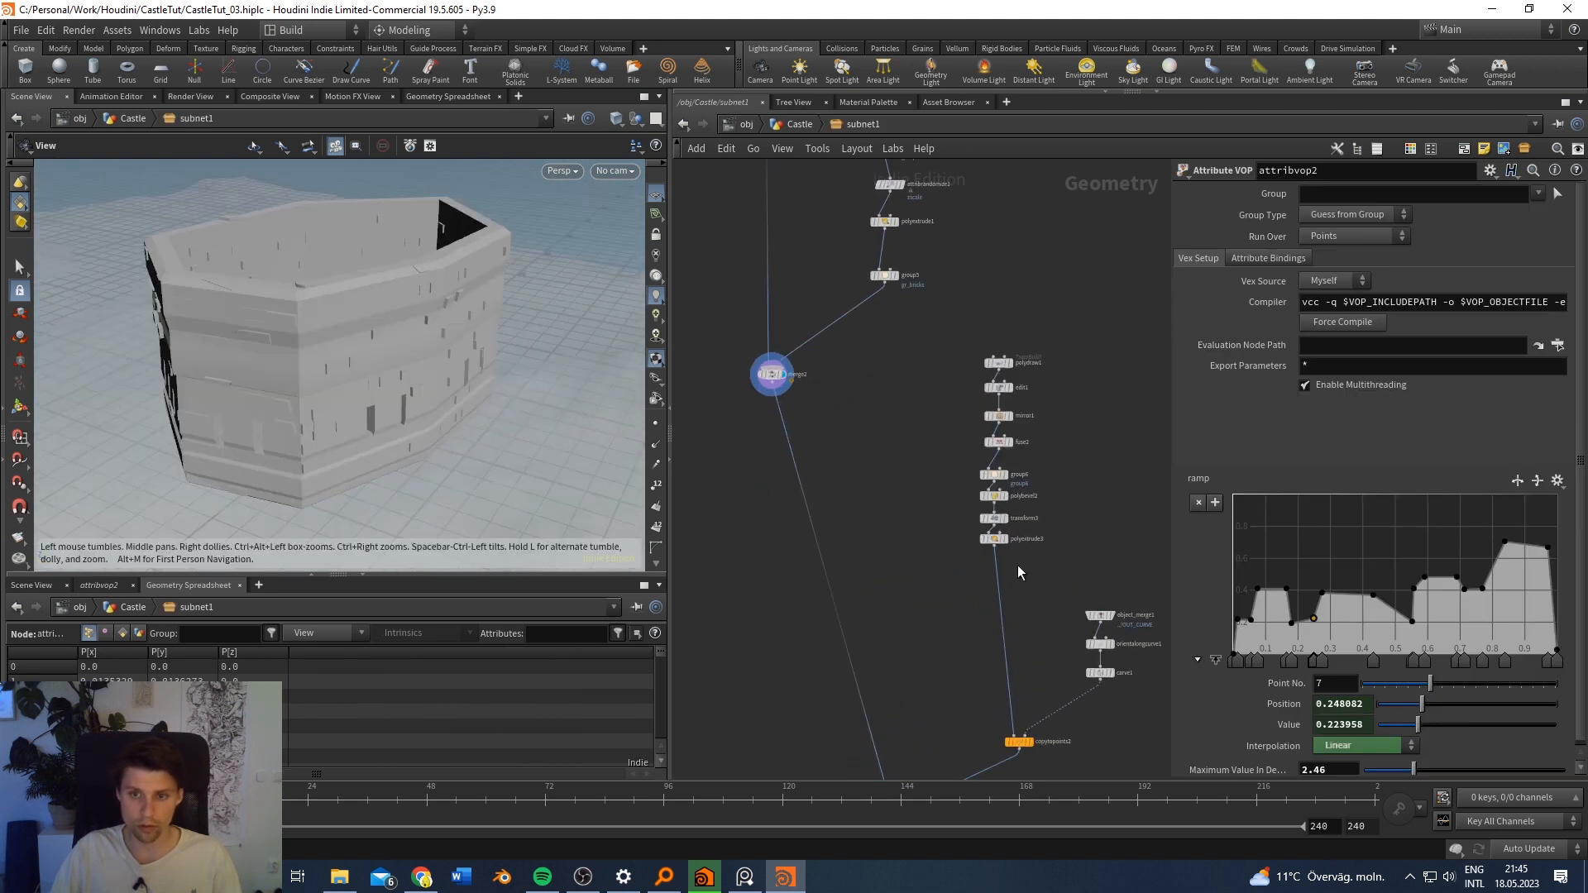
left_click(1002, 538)
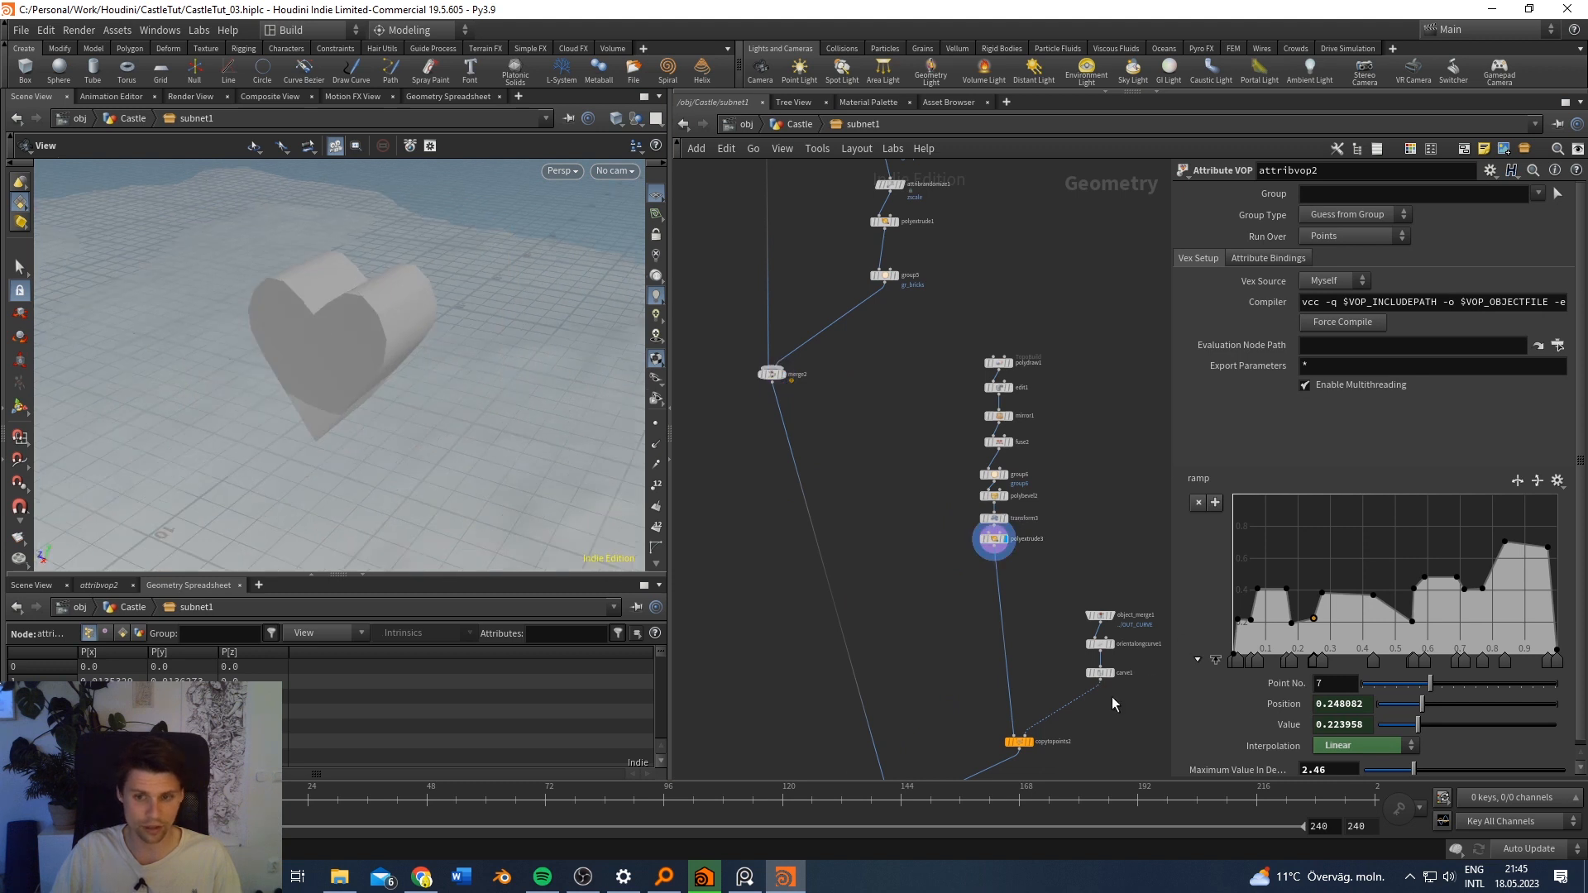
middle_click_drag(1113, 704, 1111, 589)
left_click(919, 739)
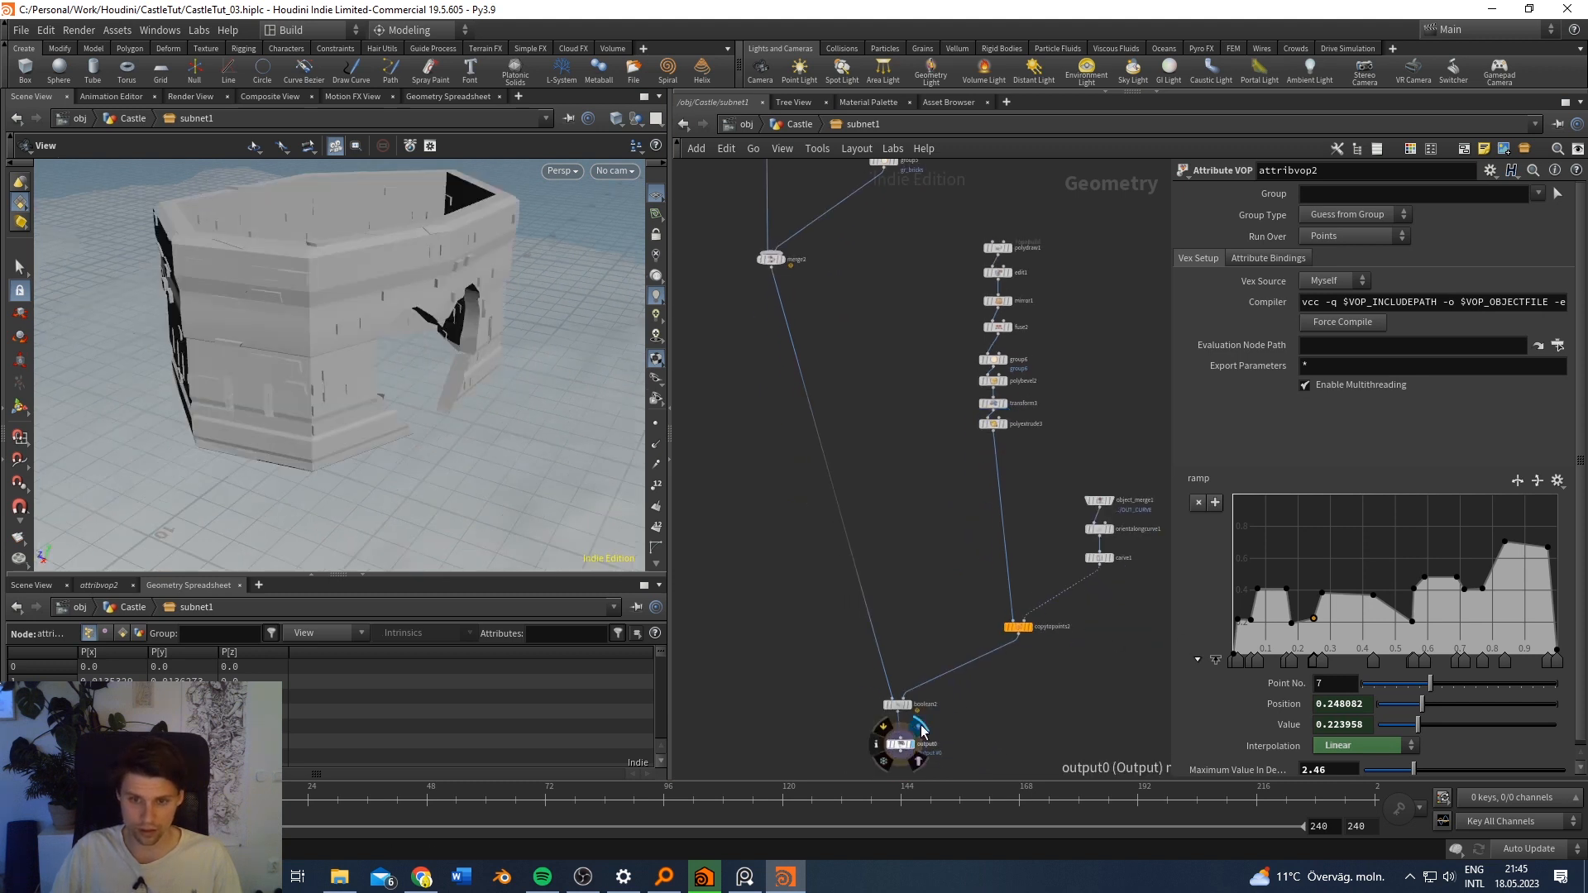
Step: Examine the door node chain from polydraw1 to copytopoints2 and view the doorway in the castle wall
scroll(625, 424, "down", 2)
scroll(990, 532, "up", 4)
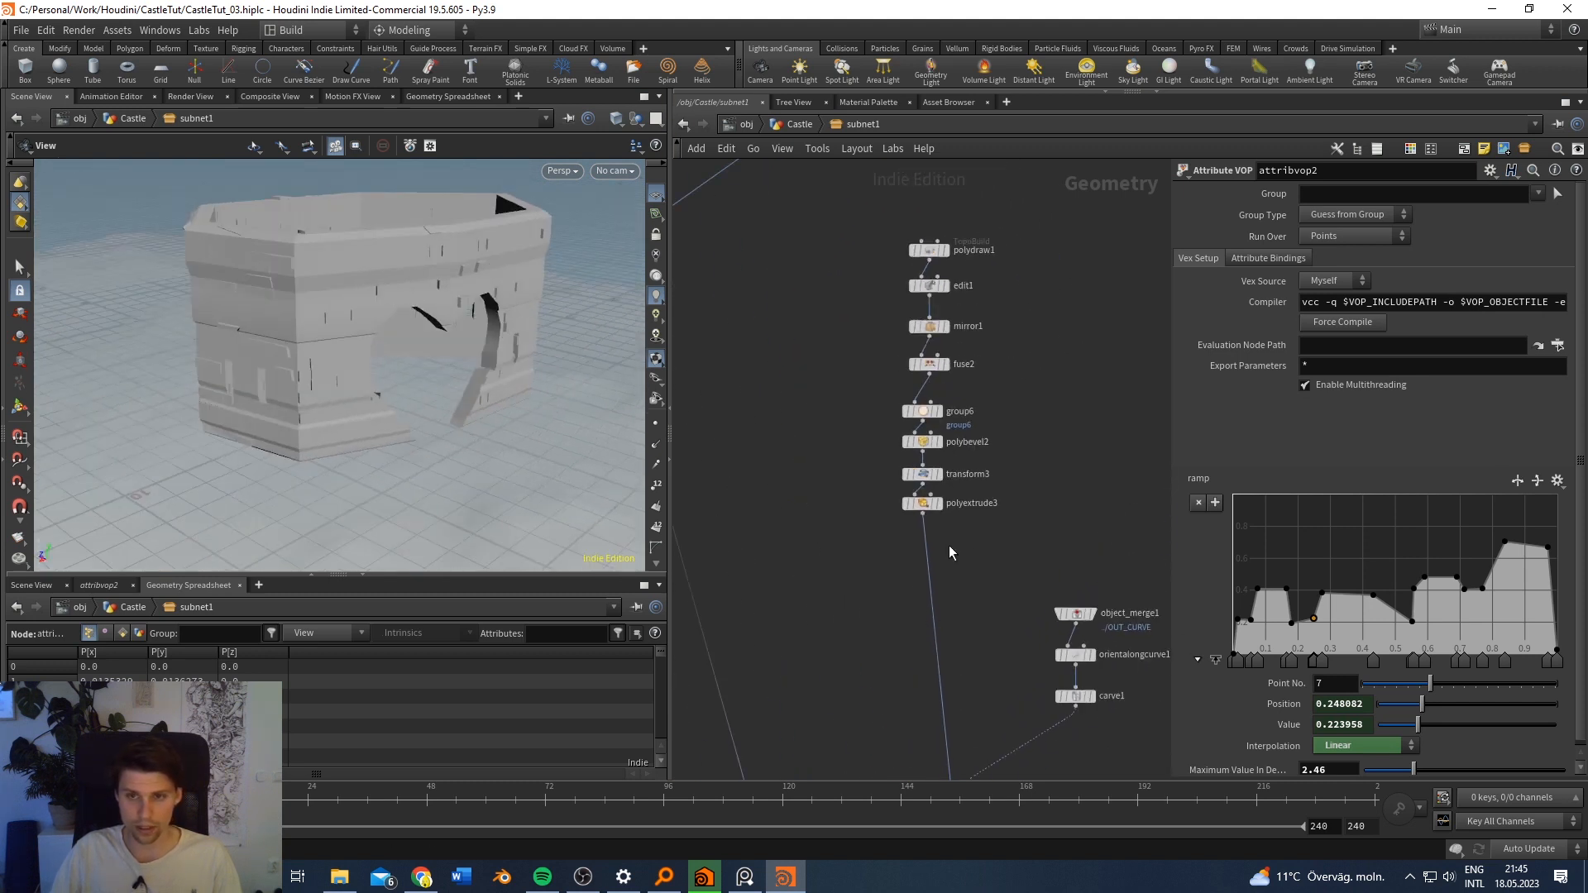
scroll(499, 309, "up", 2)
scroll(499, 309, "down", 2)
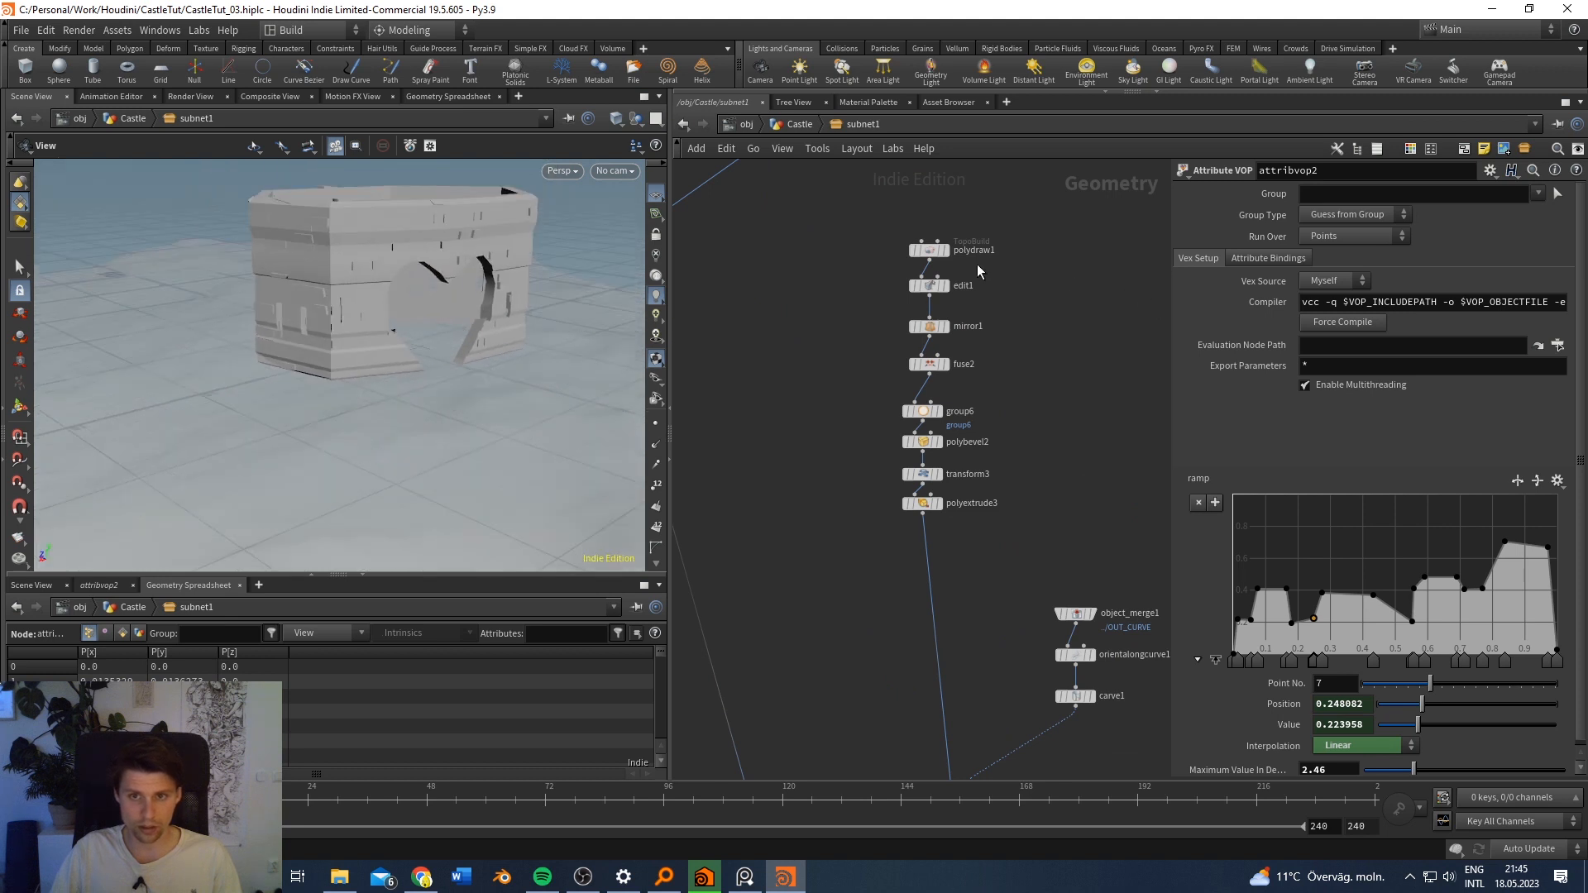
scroll(1025, 356, "down", 2)
scroll(984, 485, "up", 1)
left_click_drag(496, 299, 312, 337)
scroll(856, 465, "up", 3)
scroll(857, 461, "down", 2)
middle_click_drag(1056, 322, 1048, 451)
scroll(1048, 457, "down", 1)
mouse_move(958, 284)
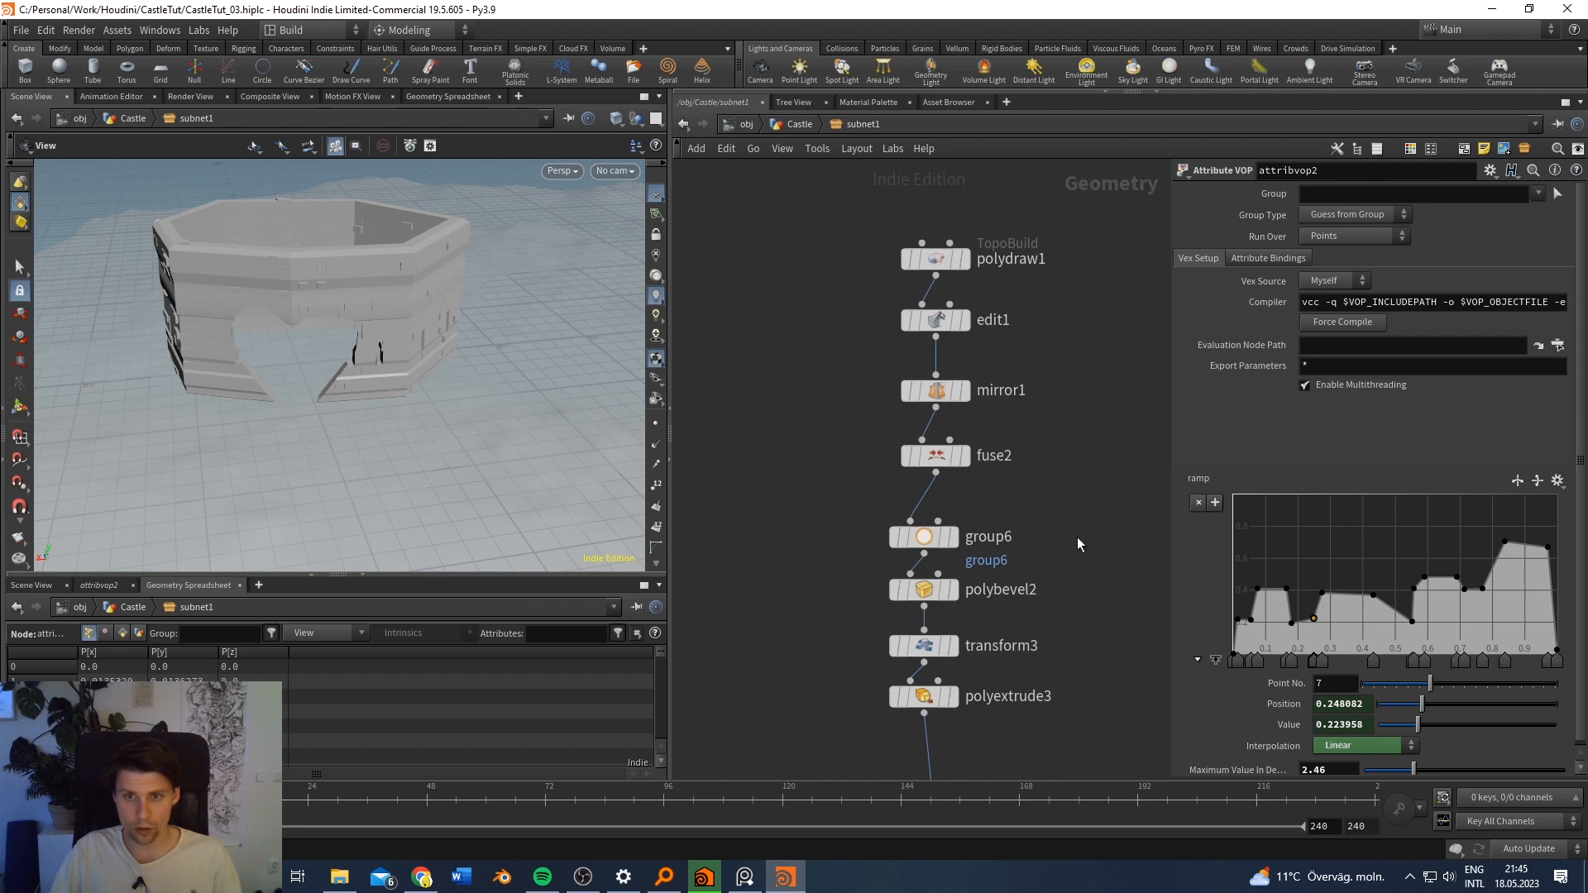
scroll(1077, 537, "up", 1)
middle_click_drag(1077, 537, 992, 475)
middle_click_drag(1061, 581, 919, 231)
scroll(1059, 572, "down", 1)
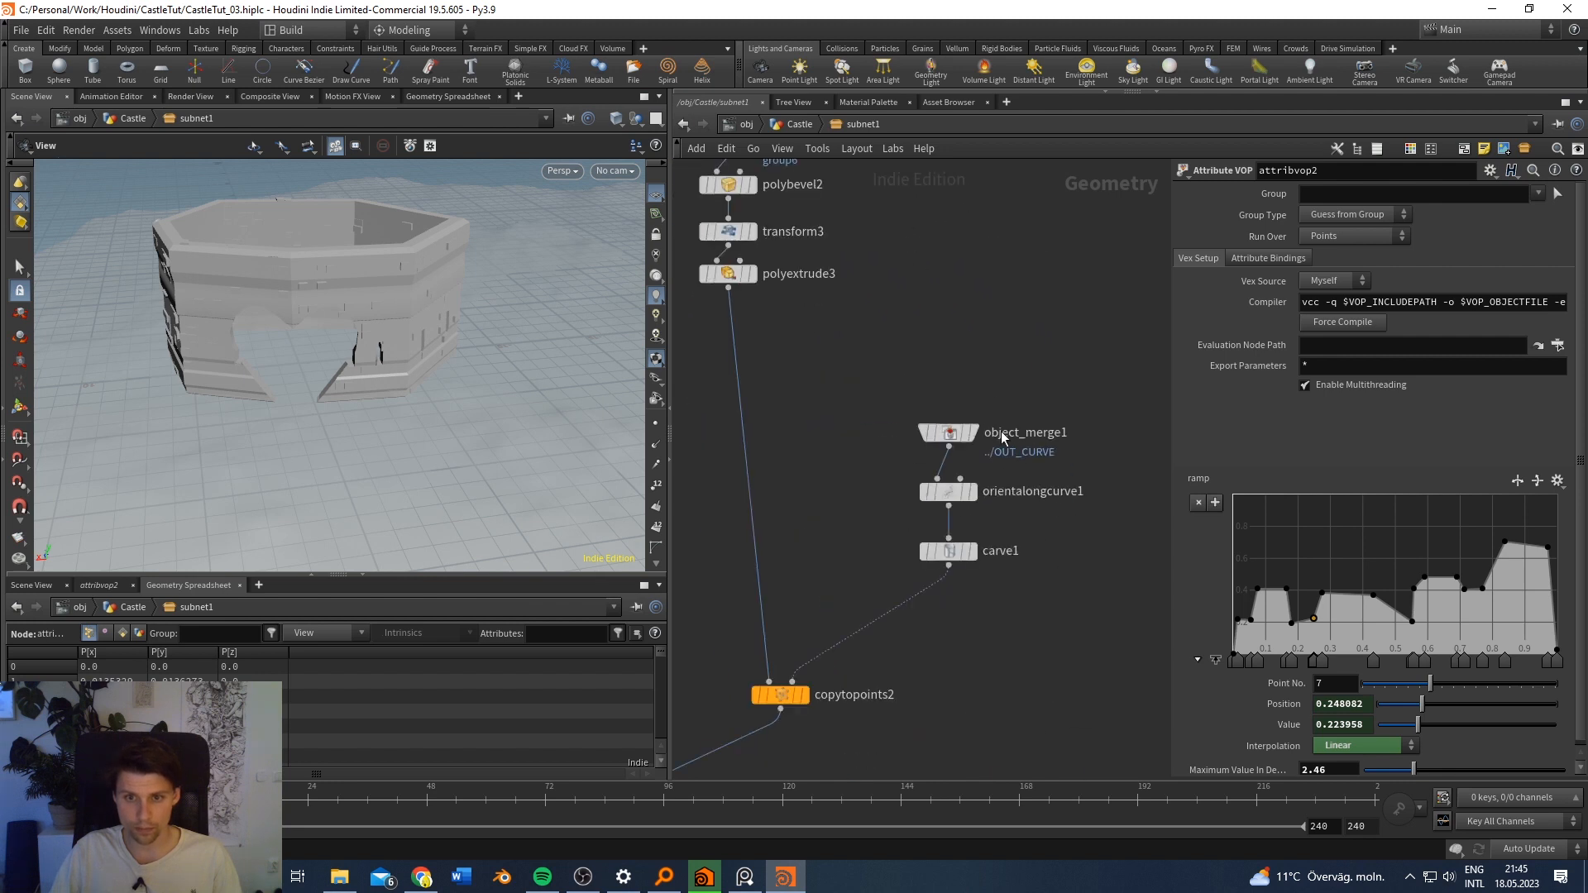
Step: Check orientalongcurve1's settings, select the carve1 node below it and try its First U slider
scroll(1005, 451, "up", 2)
left_click(924, 508)
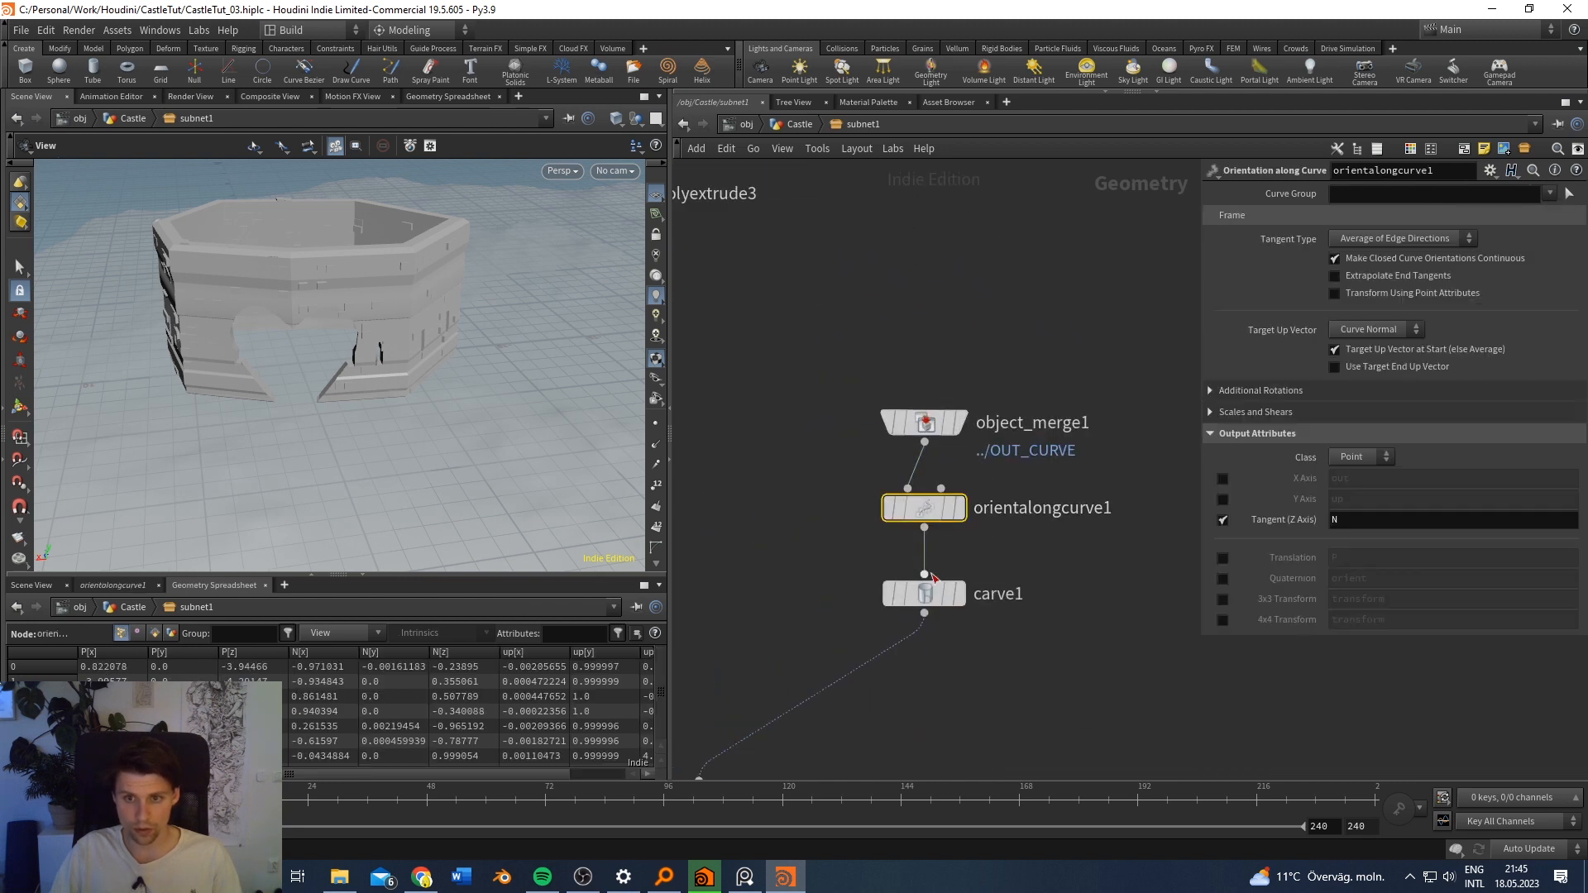
left_click(921, 599)
left_click_drag(424, 267, 488, 306)
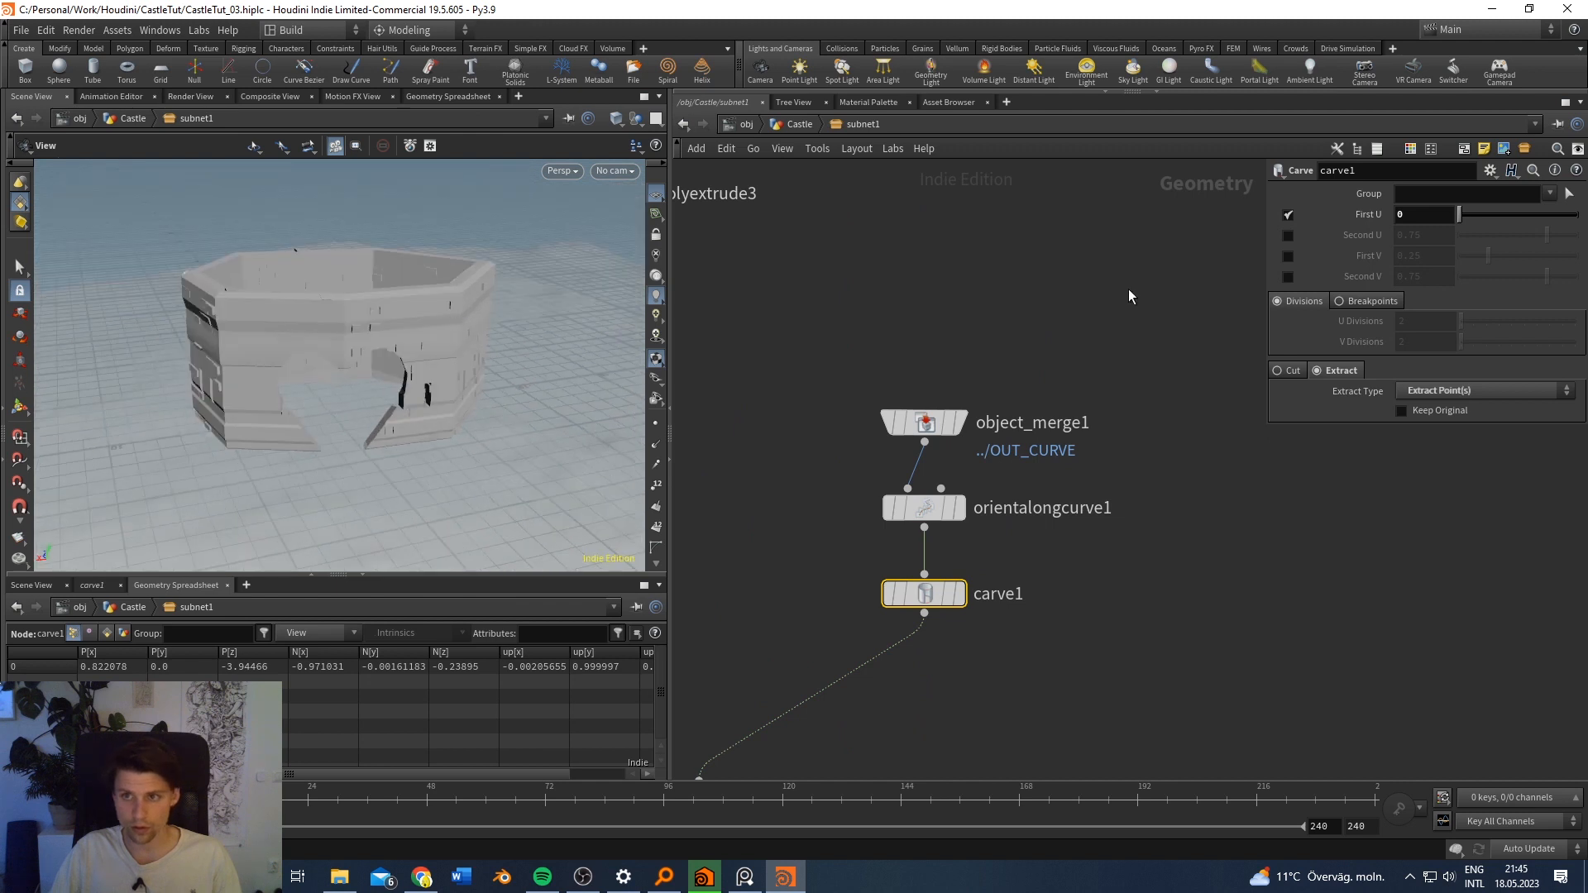
mouse_move(1461, 216)
left_mouse_down()
mouse_move(1506, 219)
mouse_move(1459, 224)
left_mouse_up()
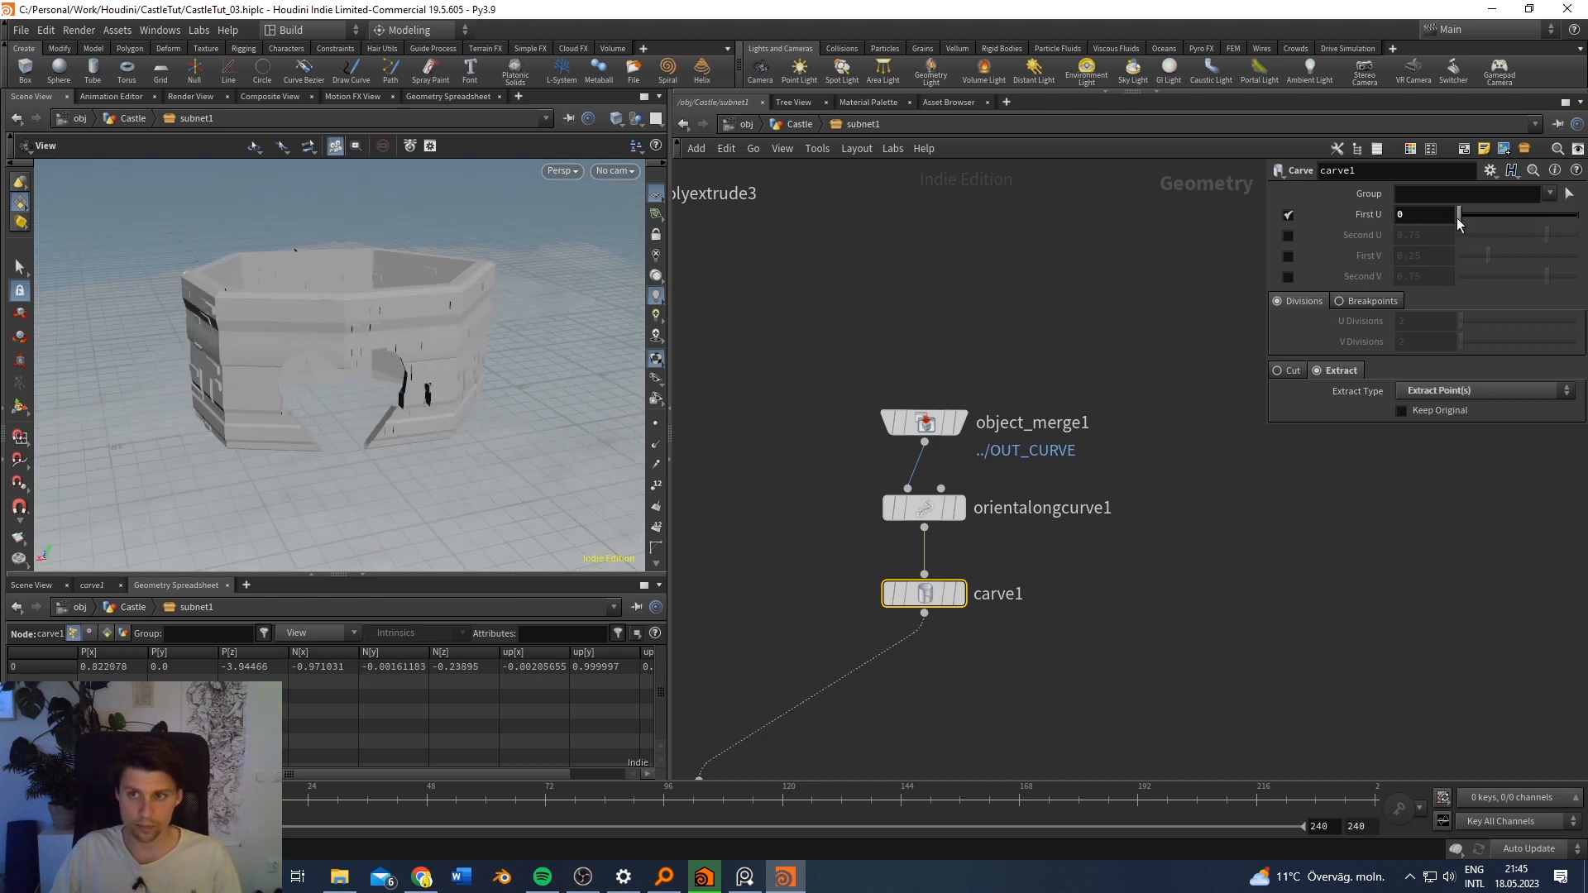
Step: Promote carve1's First U to the Castle_Tool asset's existing parameters, label it Door Position and apply the change
left_click_drag(0, 196, 762, 201)
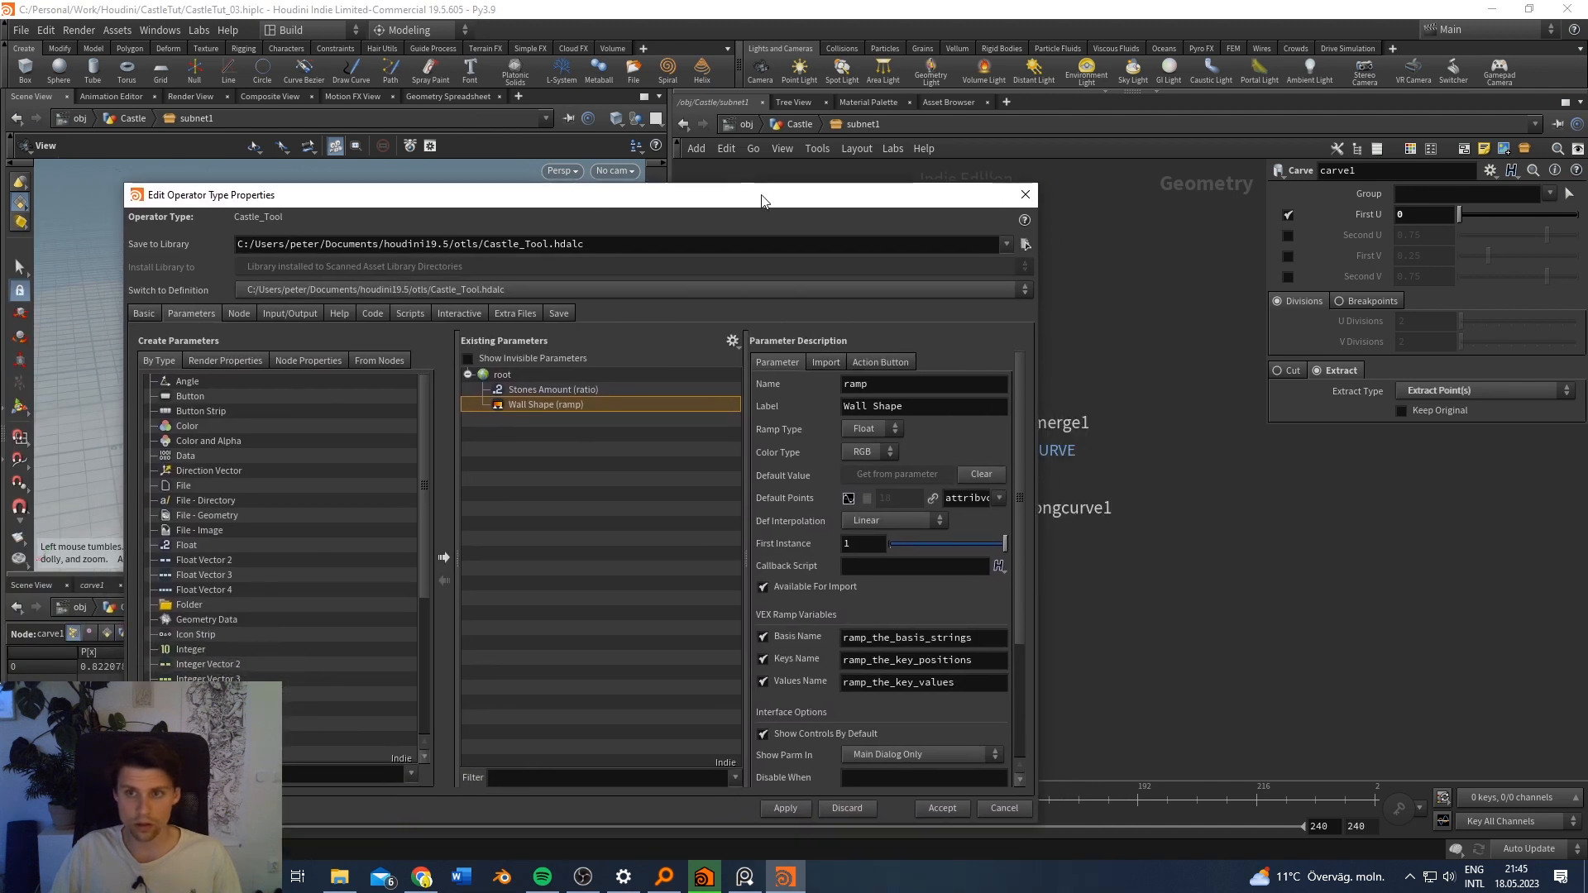
left_click_drag(1363, 215, 571, 469)
left_click_drag(940, 407, 765, 397)
key("BackSpace")
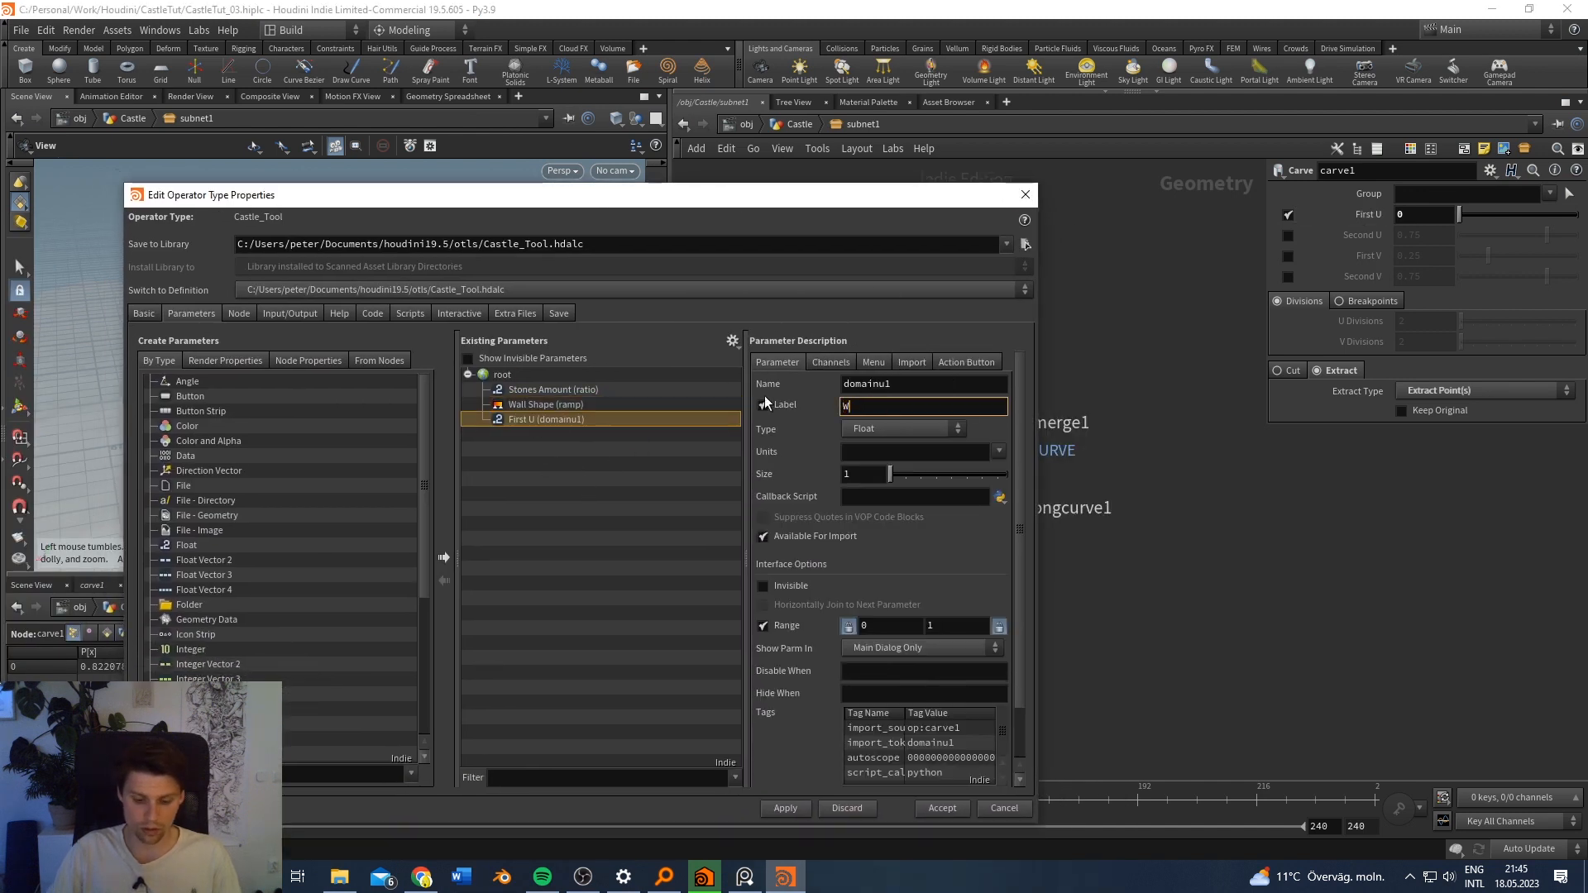
type("Door Position")
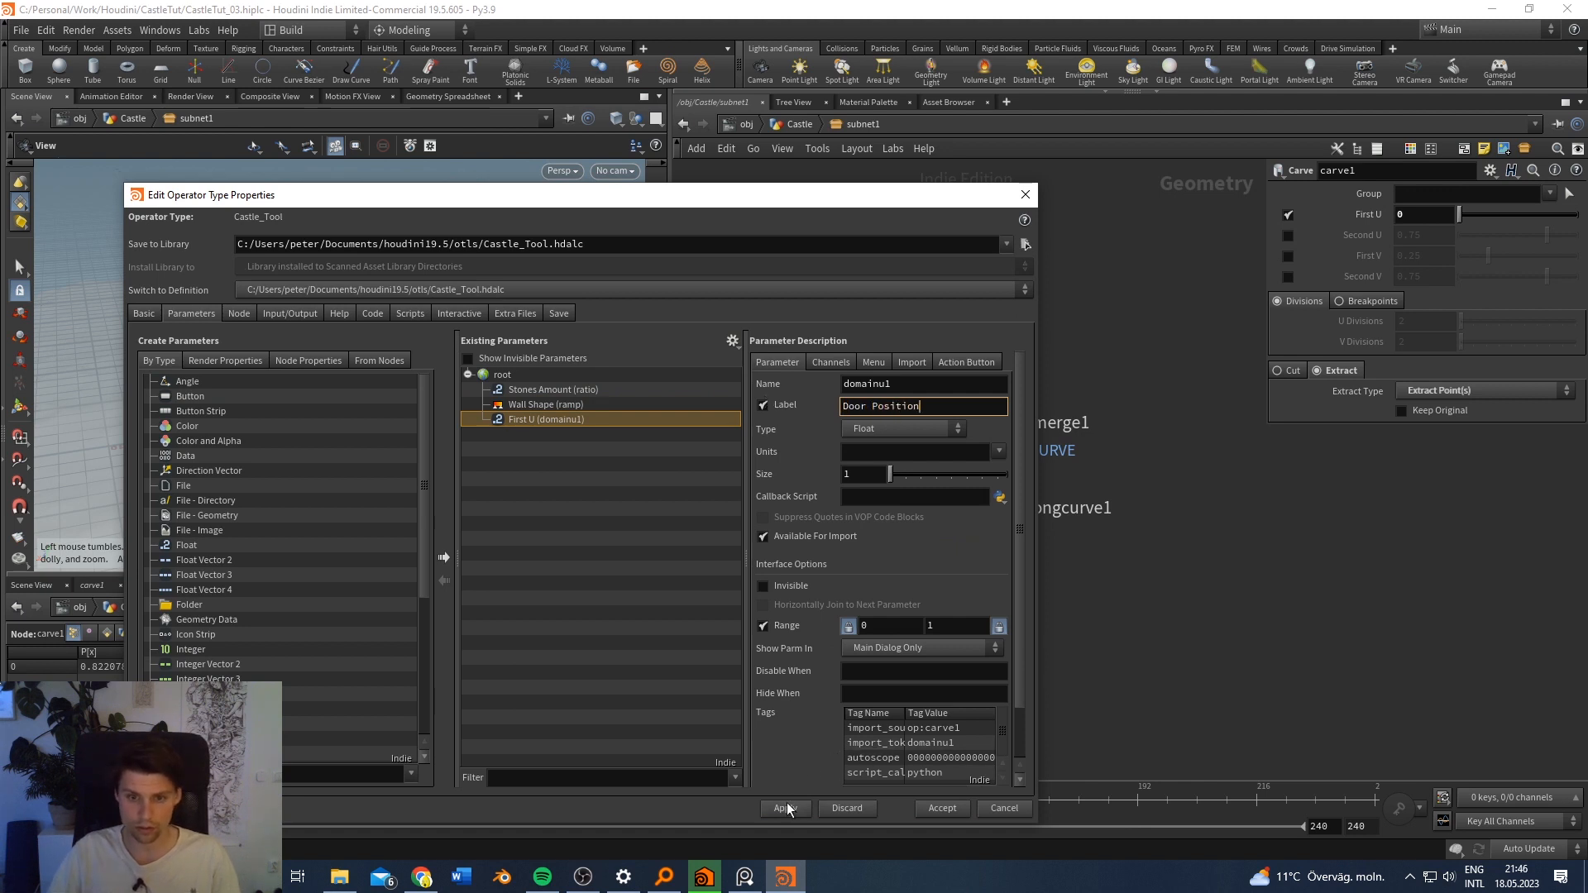
key("Return")
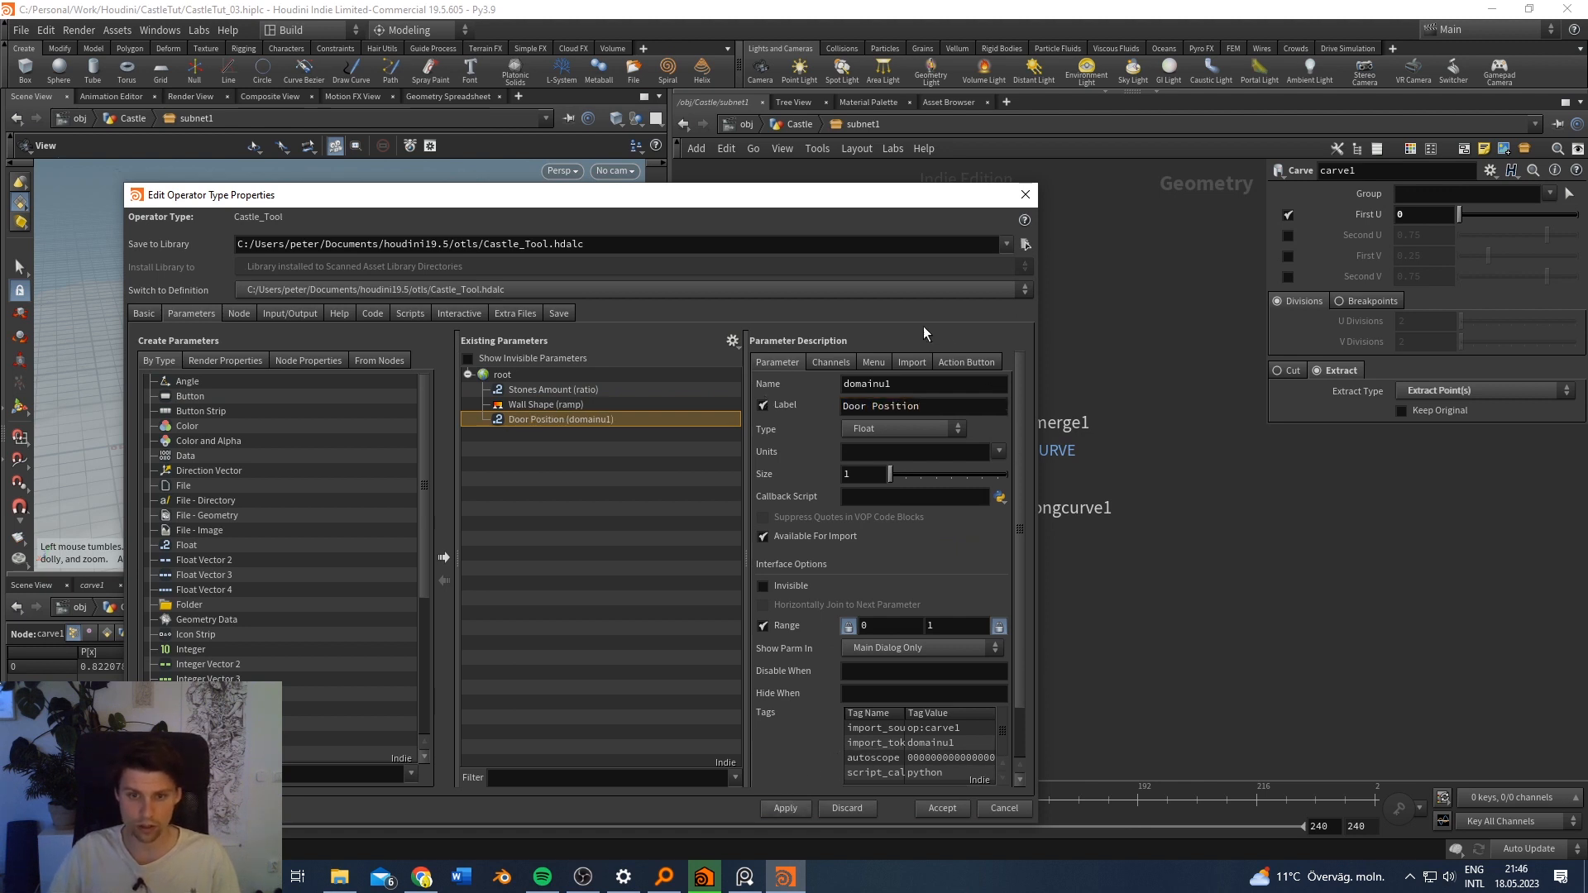
left_click_drag(879, 201, 0, 240)
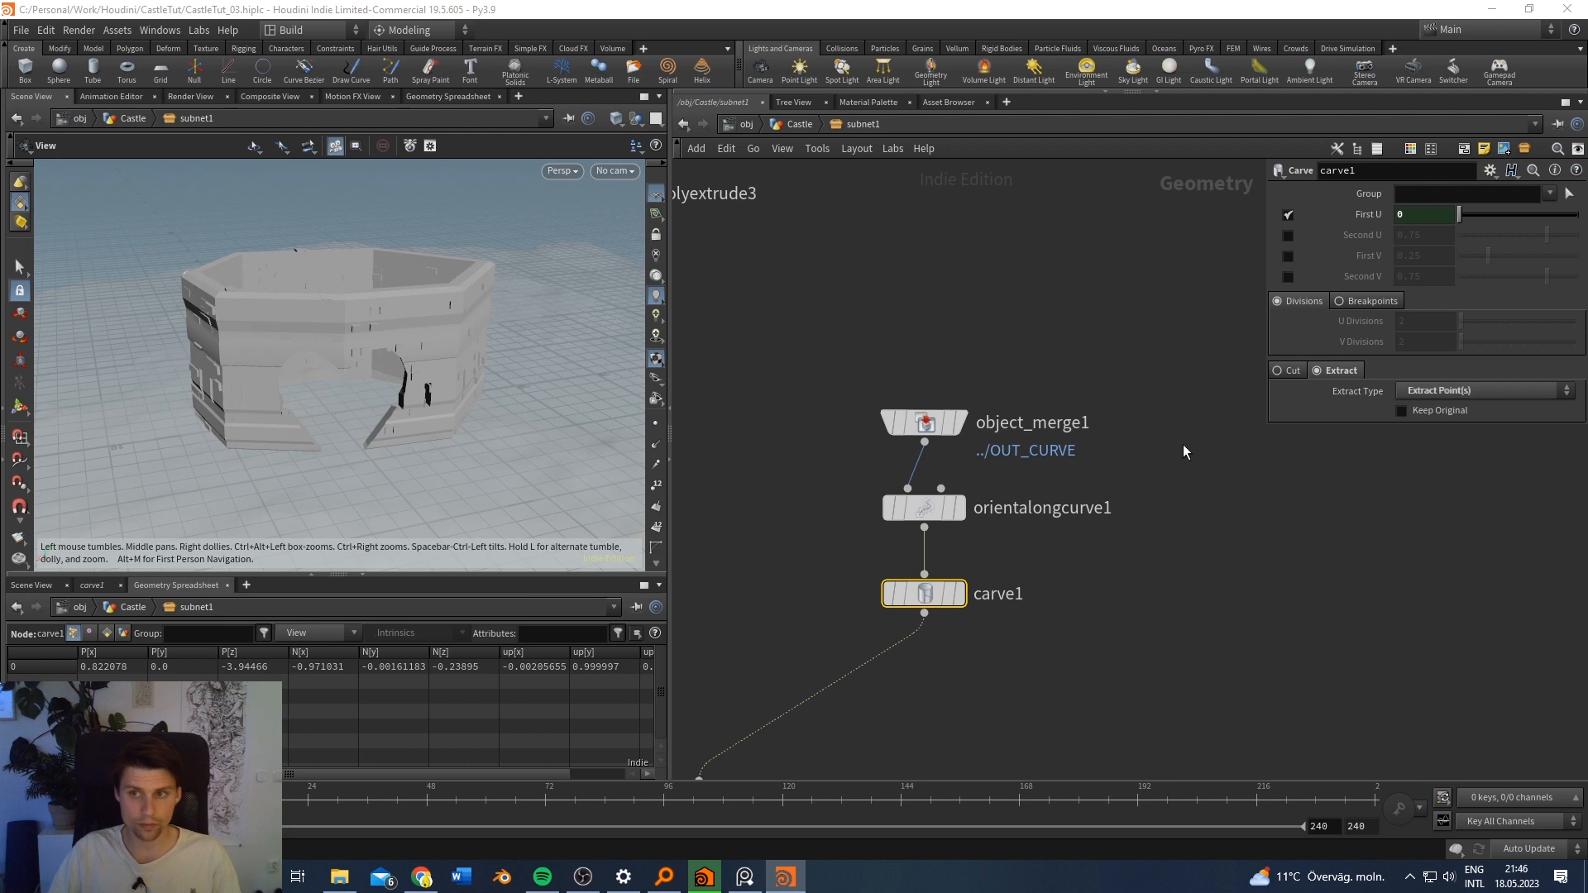
Step: Return to the Castle Tool node and set its Door Position to 0.066, checking the doorway on the wall
left_click(800, 125)
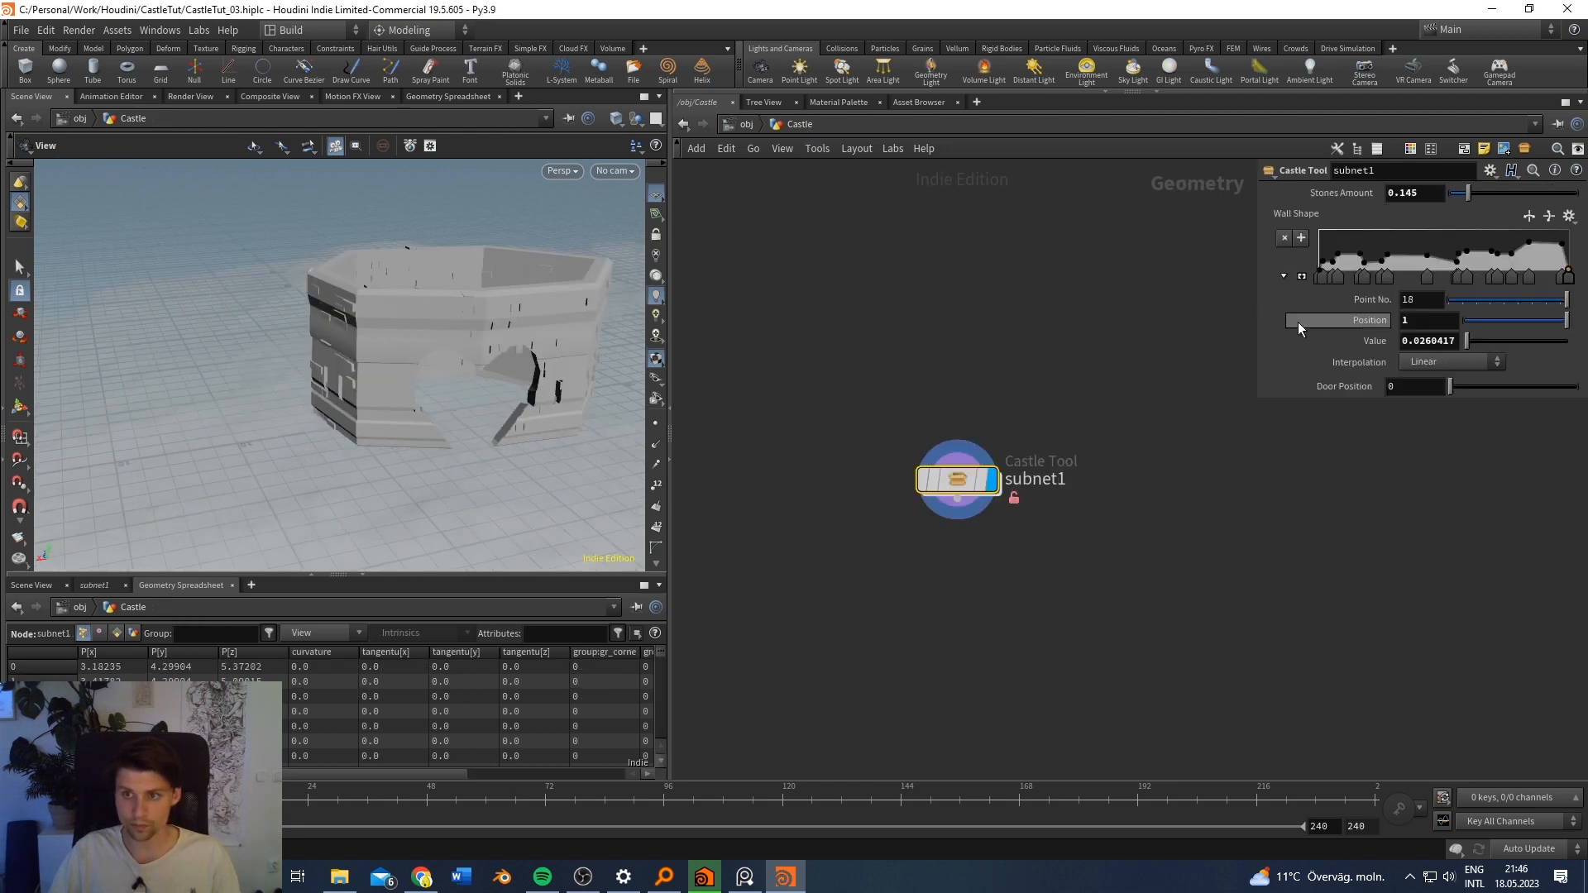
mouse_move(1454, 388)
left_mouse_down()
mouse_move(1506, 395)
mouse_move(1425, 396)
left_mouse_up()
left_click(1457, 397)
left_click_drag(449, 347, 588, 395)
left_click_drag(424, 381, 464, 372)
Step: Enter the Castle Tool's subnet1 network and look through its node chains, from the stone bricks to the door's copytopoints2
double_click(957, 479)
scroll(868, 318, "down", 7)
middle_click_drag(864, 308, 988, 613)
scroll(883, 412, "up", 5)
mouse_move(872, 404)
middle_mouse_down()
mouse_move(1010, 452)
mouse_move(1055, 497)
mouse_move(1145, 734)
middle_mouse_up()
scroll(1017, 460, "down", 3)
middle_click_drag(1025, 475, 1057, 543)
middle_click_drag(1134, 281, 1121, 362)
scroll(1068, 347, "up", 4)
middle_click_drag(1029, 246, 1128, 481)
scroll(898, 399, "down", 3)
middle_click_drag(885, 397, 1461, 602)
middle_click_drag(1037, 352, 1123, 660)
scroll(1181, 578, "down", 2)
middle_click_drag(1180, 579, 1070, 276)
middle_click_drag(1120, 525, 1075, 221)
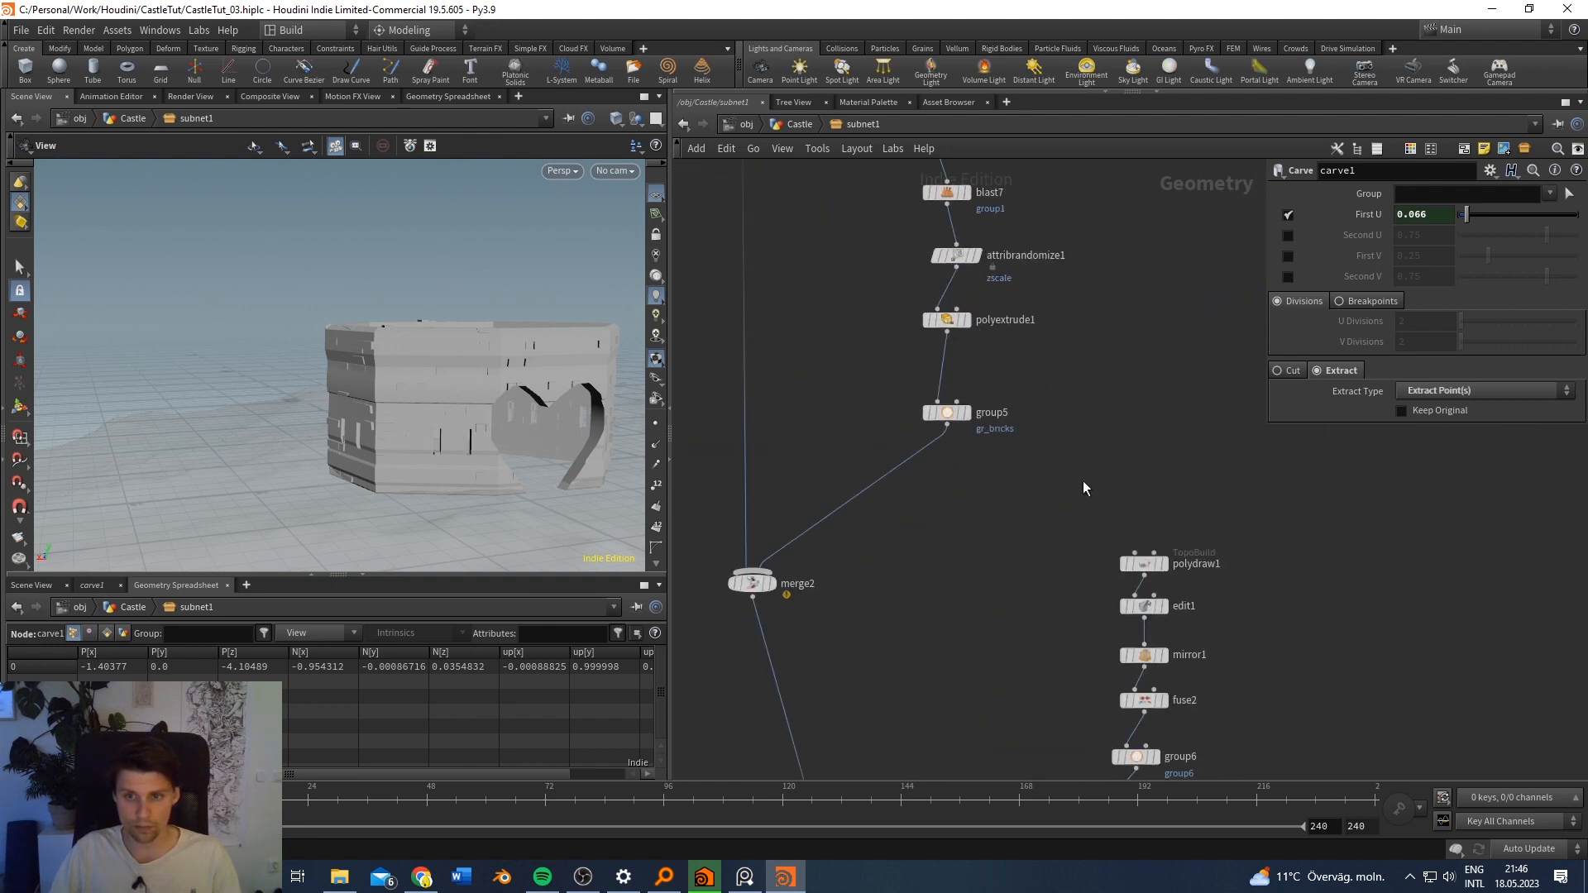
scroll(989, 529, "down", 3)
middle_click_drag(983, 586, 1007, 248)
scroll(951, 480, "up", 3)
scroll(884, 488, "down", 3)
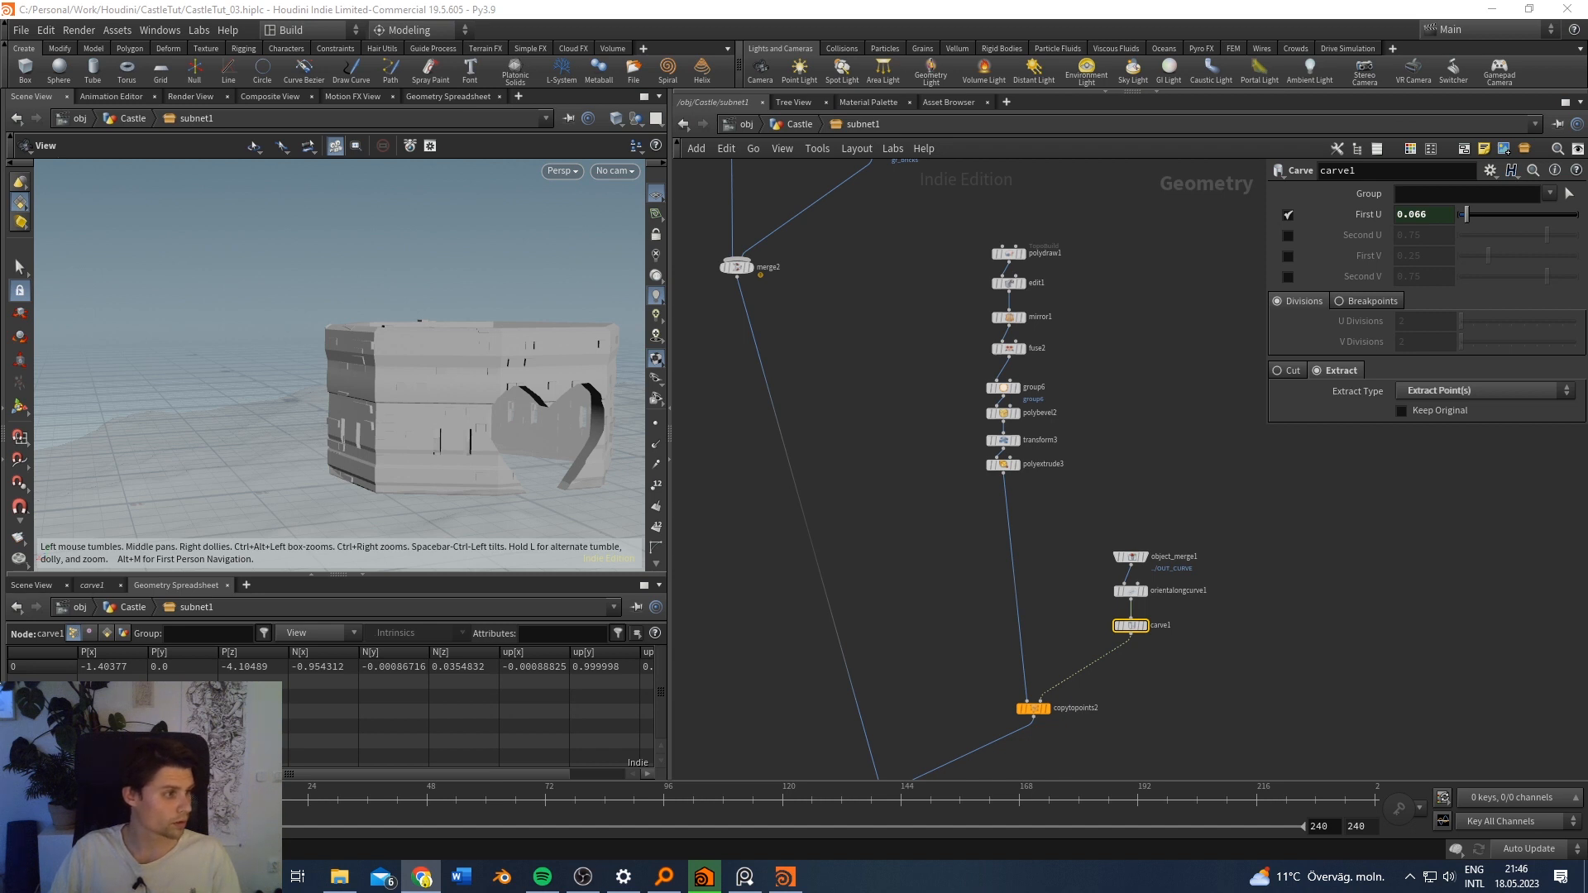
Step: Display the window boxes at transform2, followed by the castle wall with its window openings at boolean1
left_click_drag(372, 372, 438, 372)
middle_click_drag(955, 379, 1157, 158)
left_click(1109, 432)
middle_click_drag(939, 655, 896, 528)
left_click(804, 517)
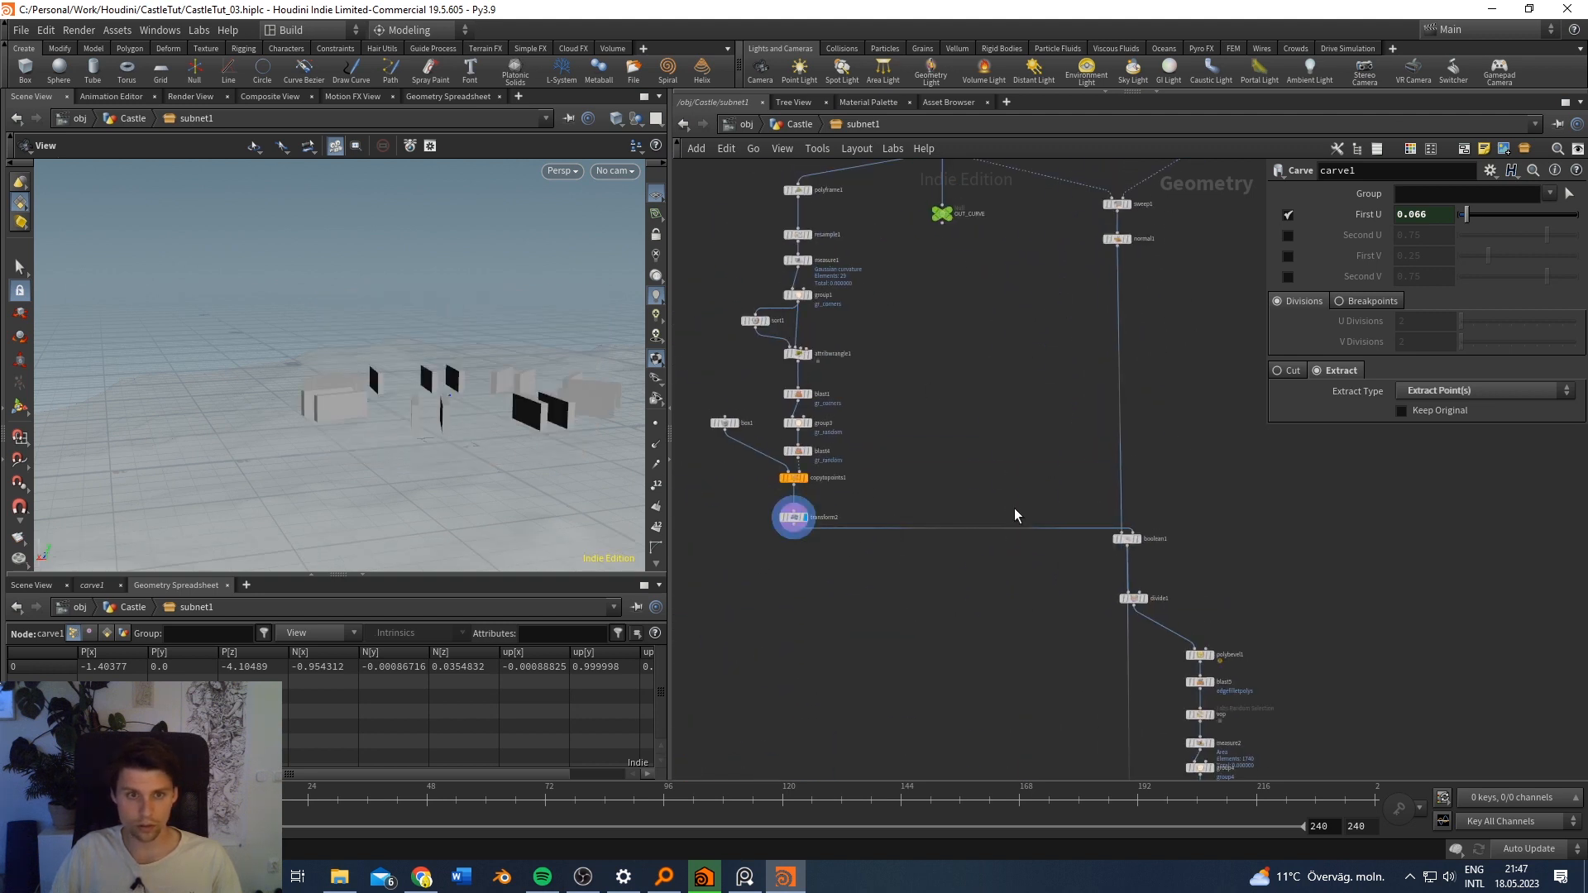
left_click(1137, 539)
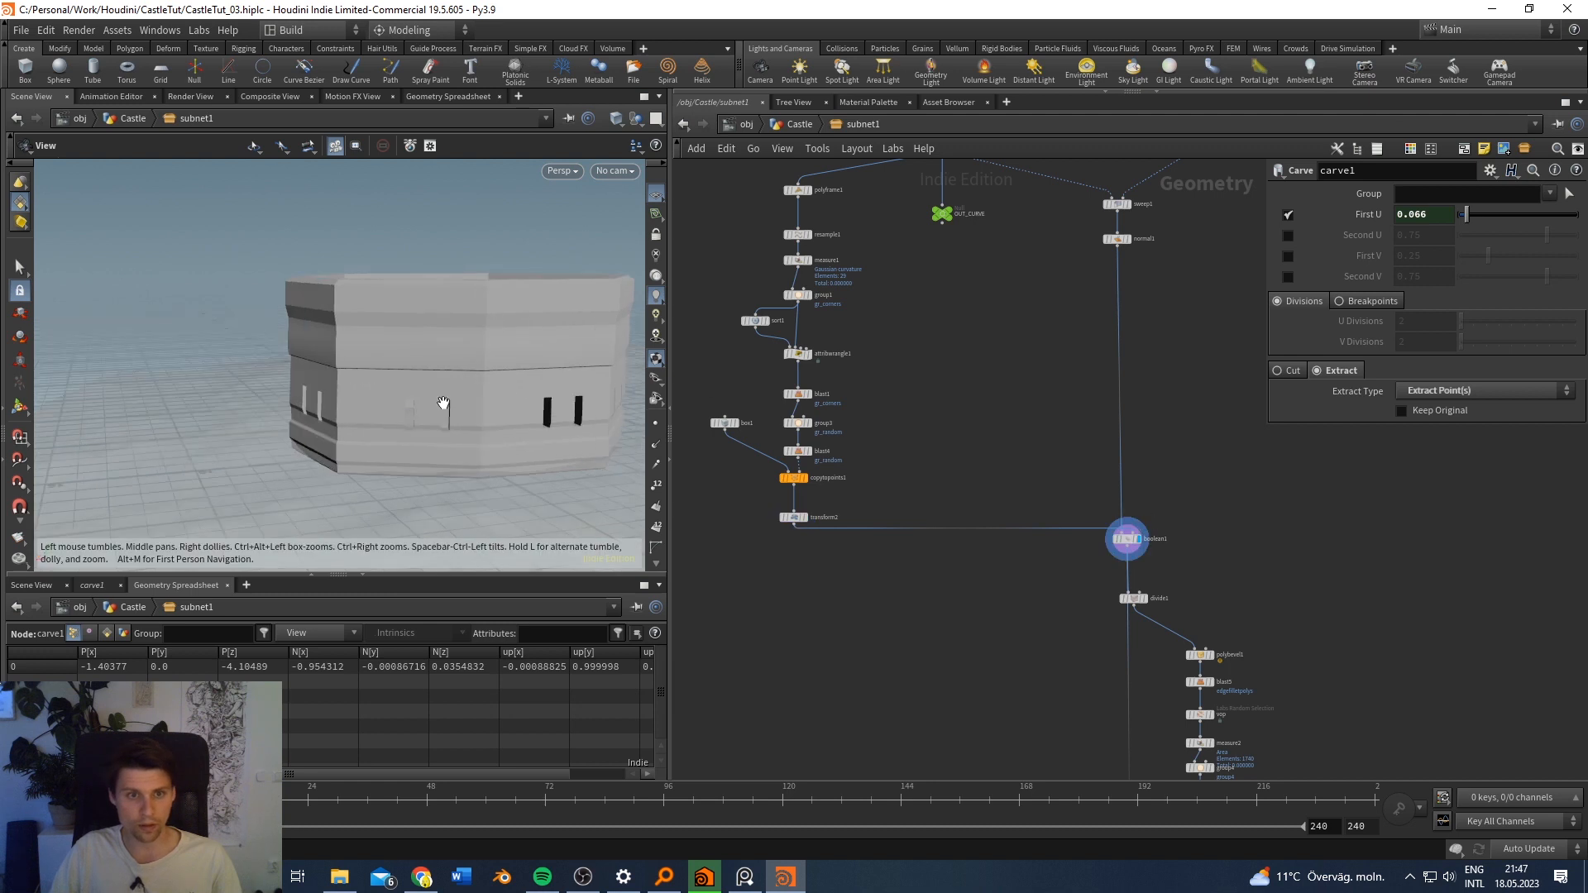
left_click_drag(443, 403, 496, 400)
Step: Select resample1 in the window chain and try its maximum segment Length, bringing it to 0.55 while checking the window spacing
scroll(1027, 393, "up", 5)
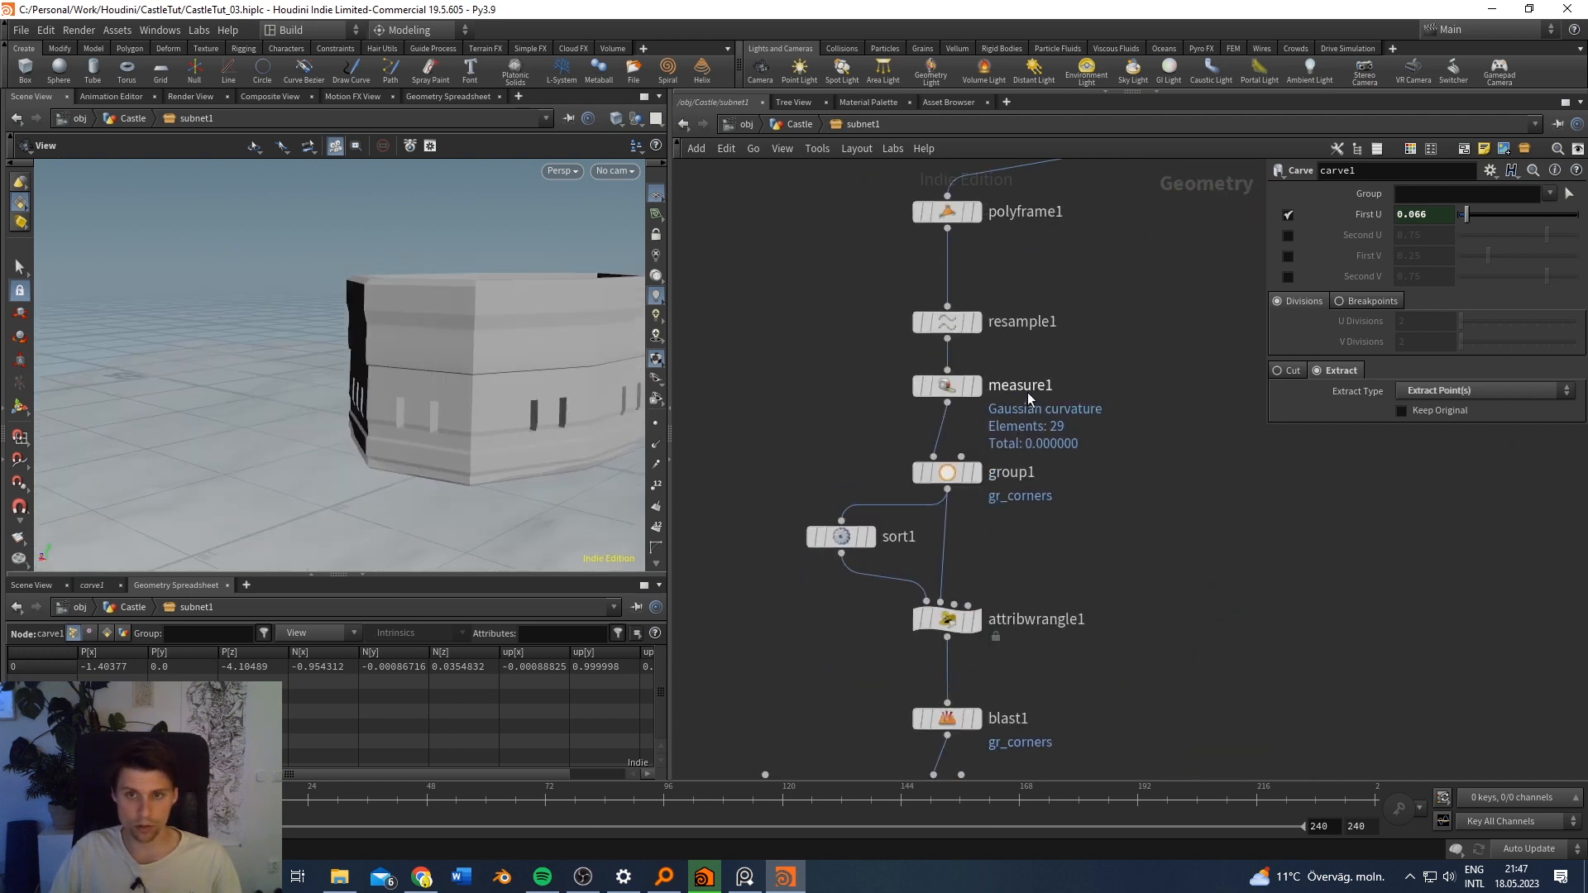
scroll(1108, 319, "down", 2)
left_click(968, 339)
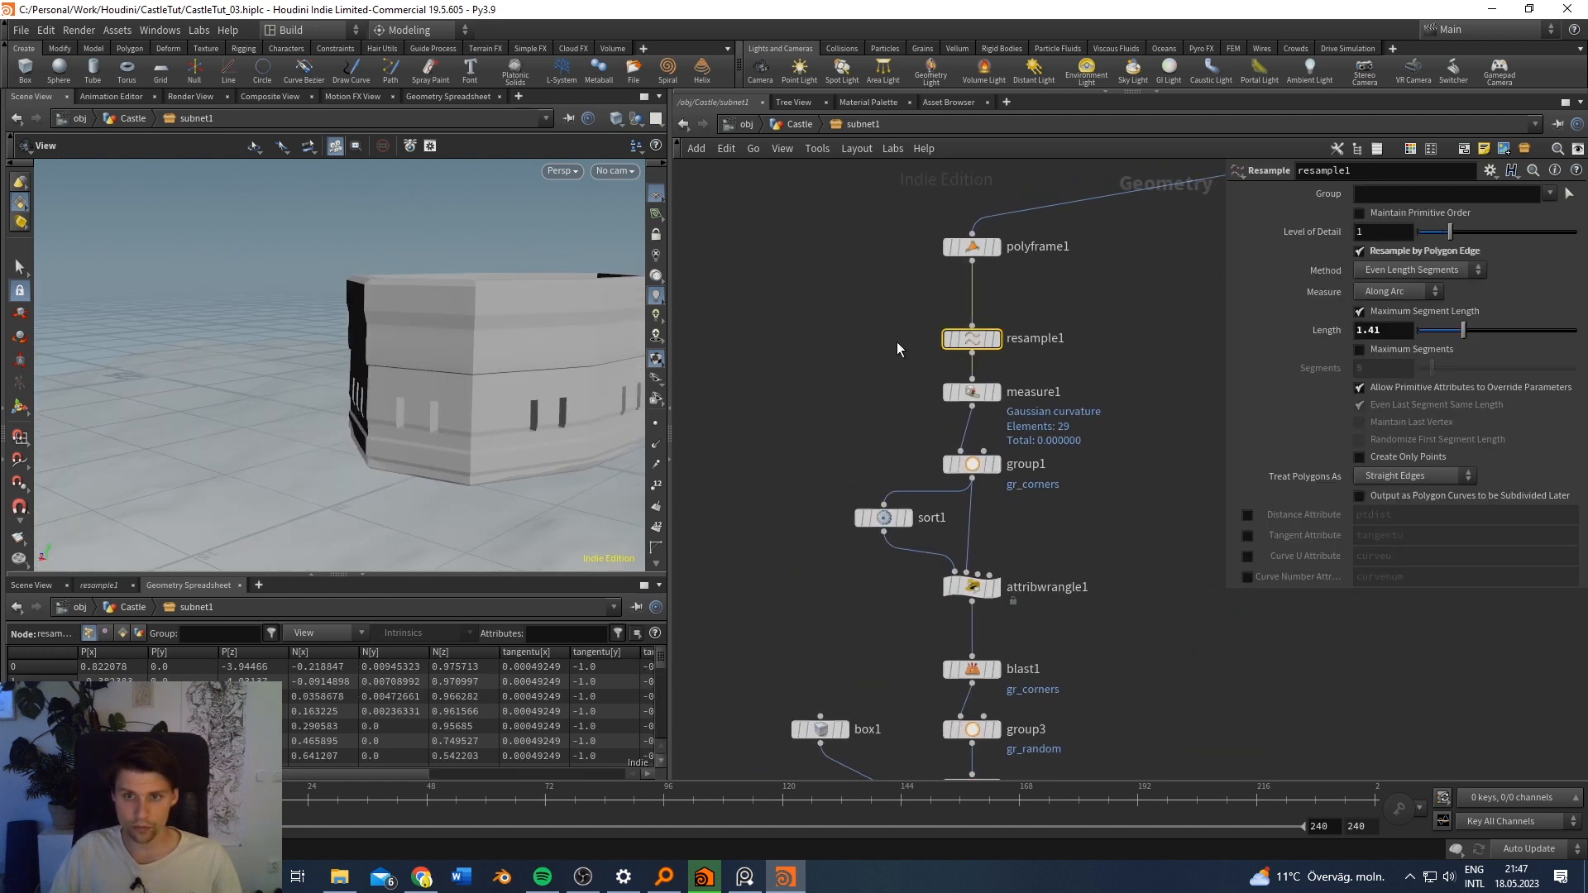
left_click_drag(1458, 330, 1569, 330)
left_click_drag(385, 365, 447, 380)
left_click_drag(1519, 328, 1436, 338)
mouse_move(399, 298)
left_mouse_down()
mouse_move(464, 284)
mouse_move(400, 312)
left_mouse_up()
left_click_drag(1435, 330, 1498, 331)
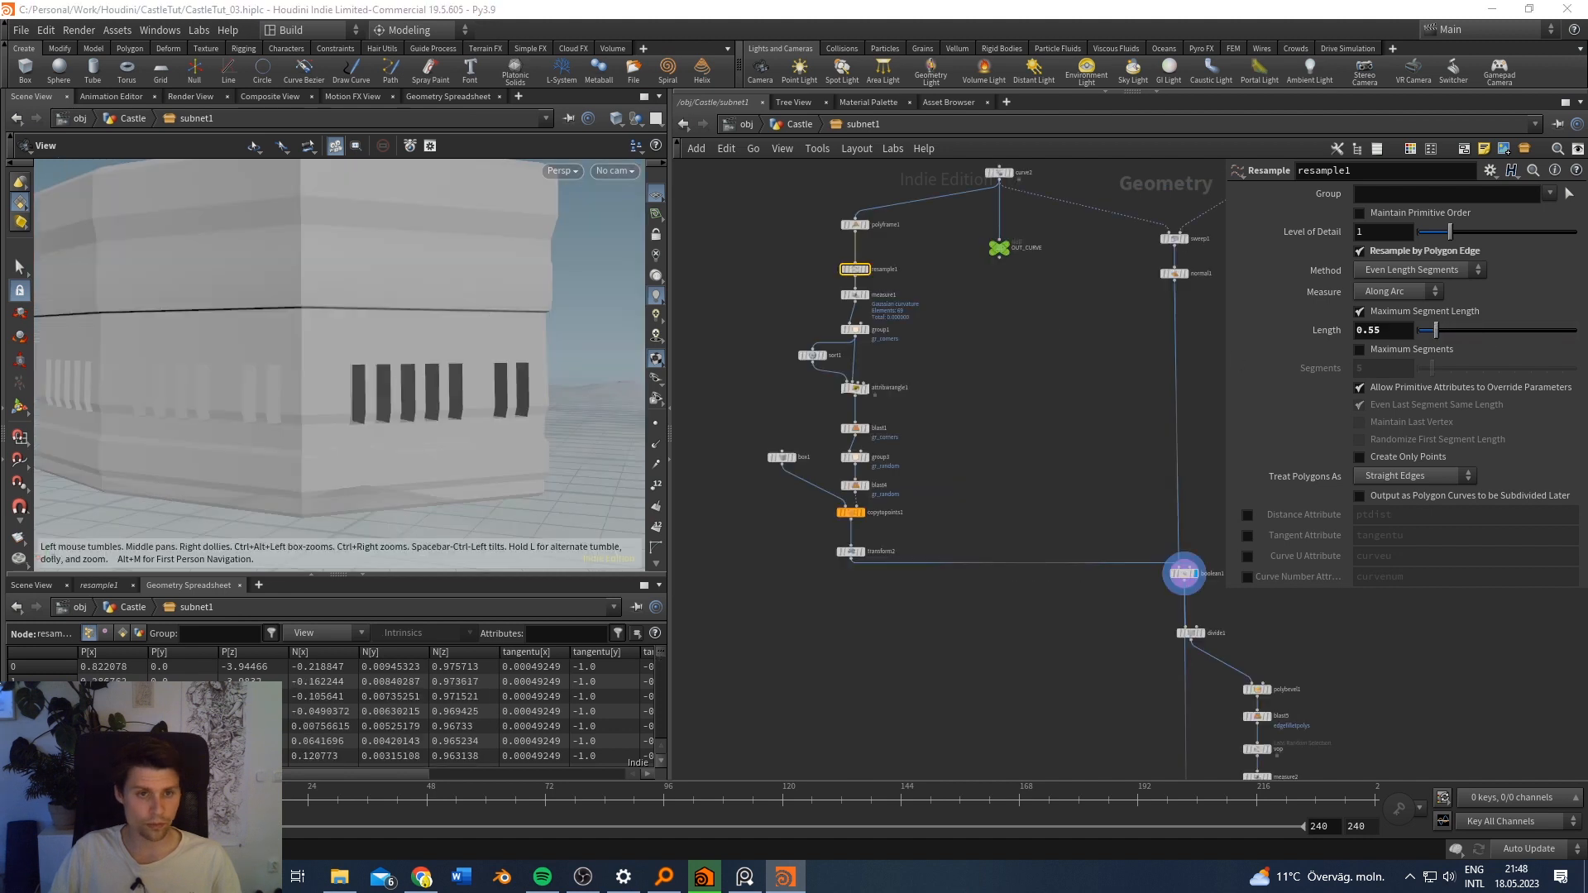
left_click_drag(497, 355, 529, 348)
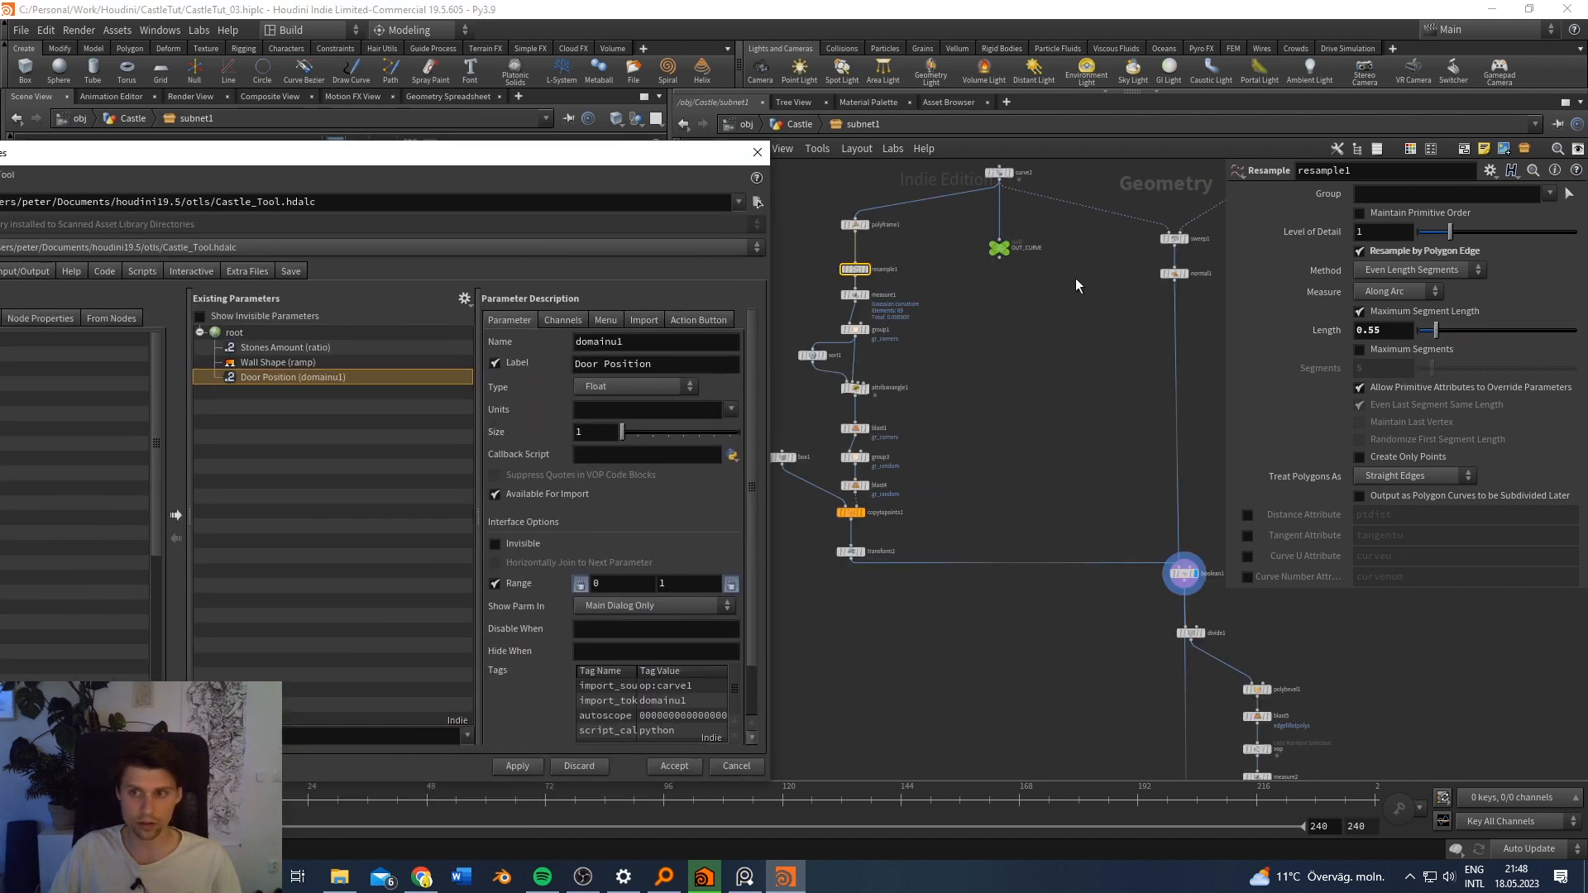
Step: Promote resample1's Length to the Castle_Tool asset's existing parameters, apply the change and set the Length to 1.45
left_click_drag(1315, 330, 335, 446)
left_click(530, 768)
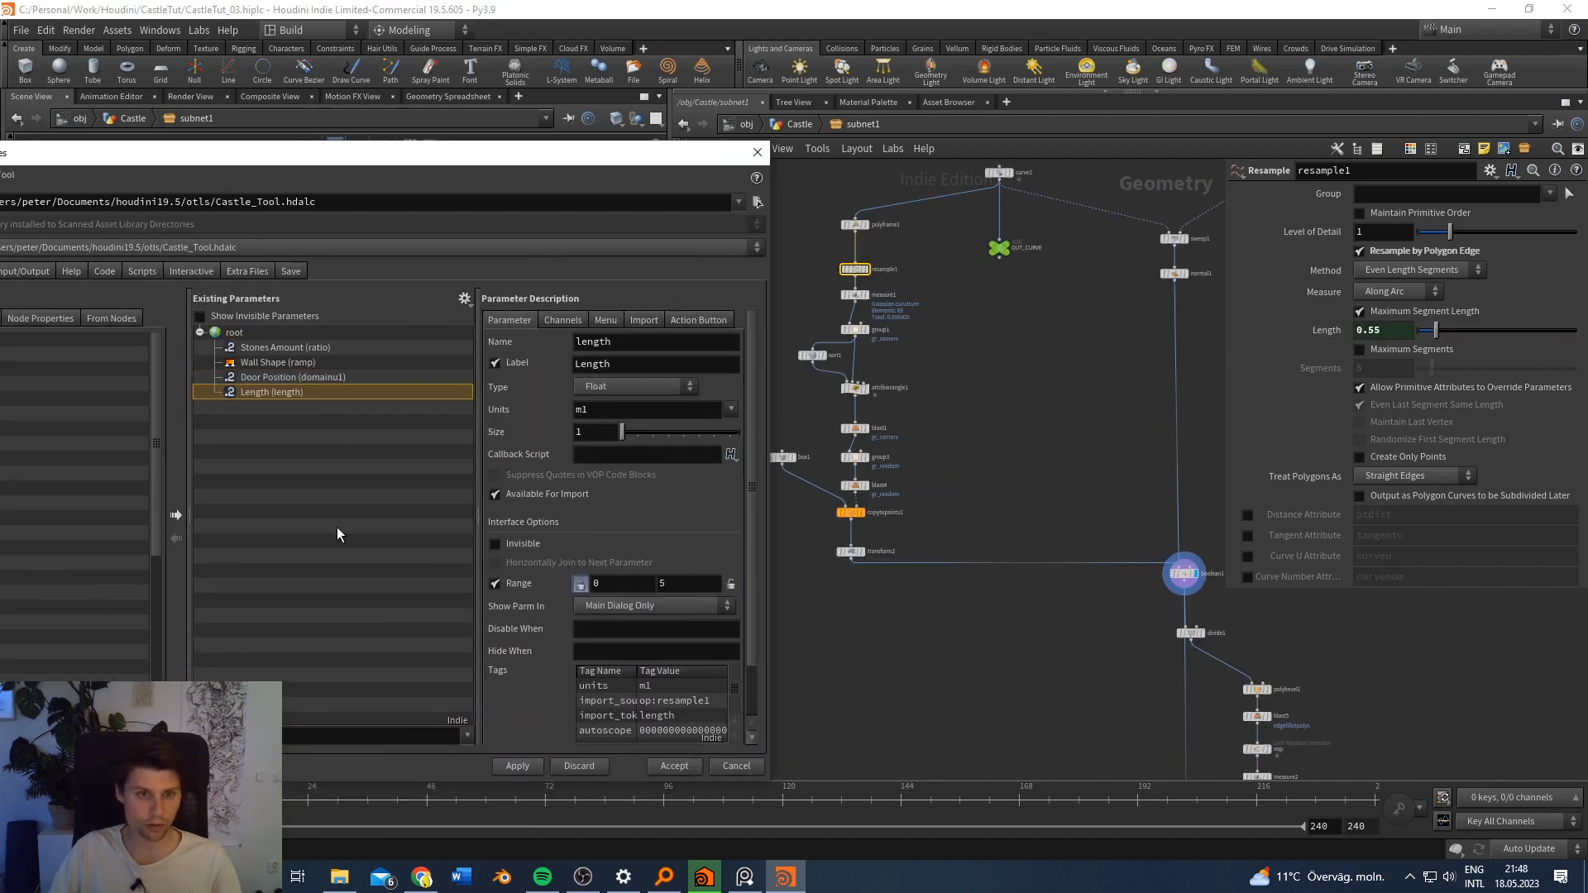
left_click(757, 152)
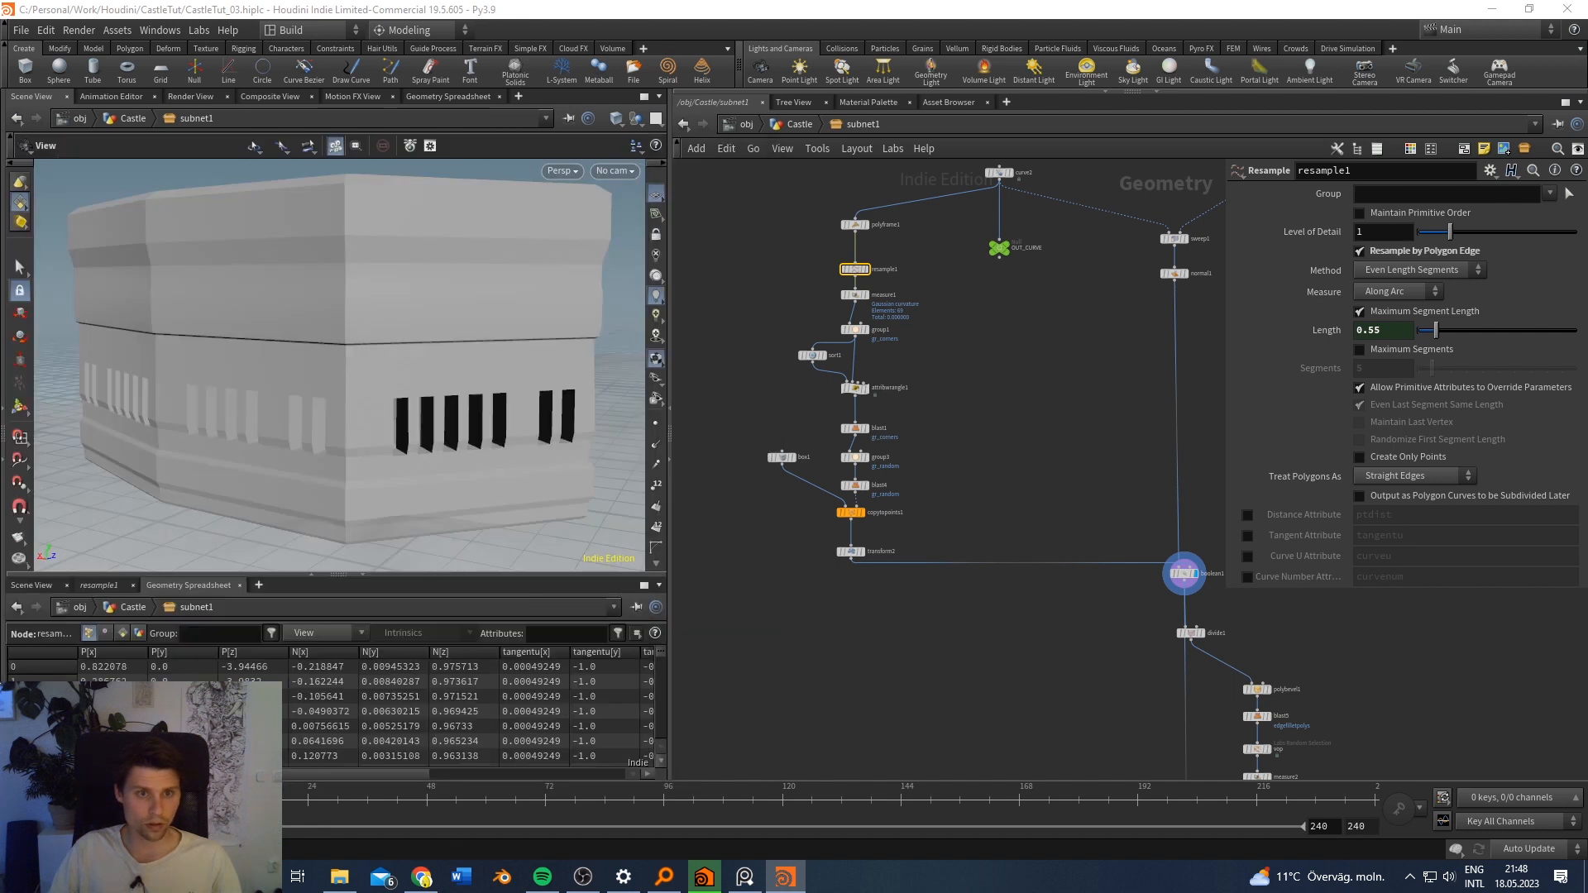
left_click_drag(1451, 240, 1506, 242)
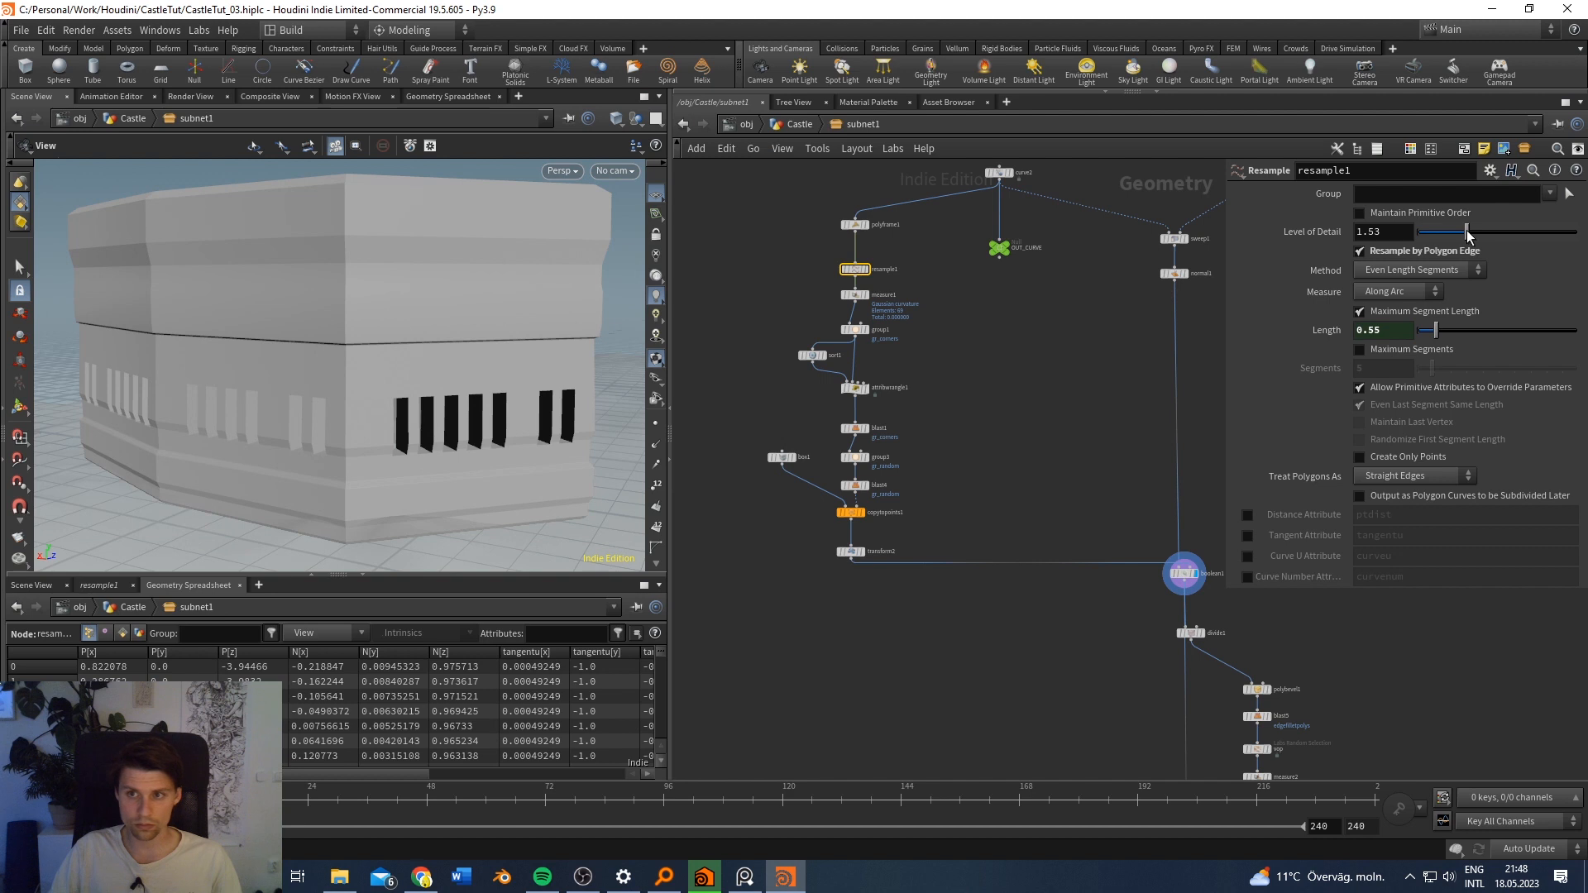
mouse_move(1447, 335)
left_mouse_down()
mouse_move(1524, 337)
mouse_move(1454, 345)
mouse_move(1466, 341)
left_mouse_up()
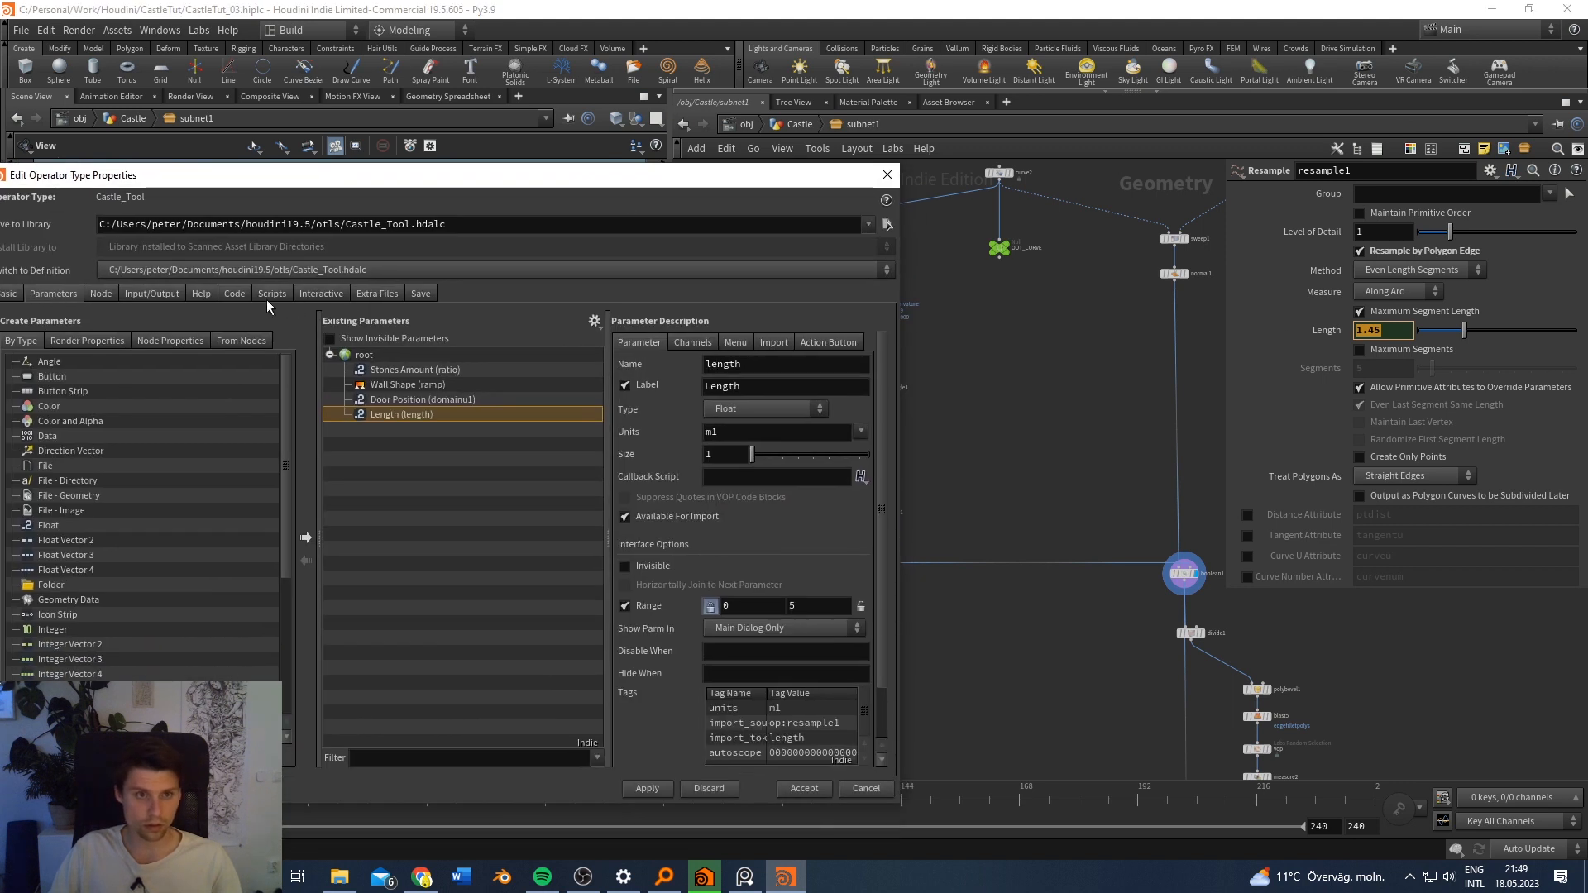
Step: Label the promoted length parameter Window Amount in the Castle_Tool type properties and apply the change
left_click(692, 349)
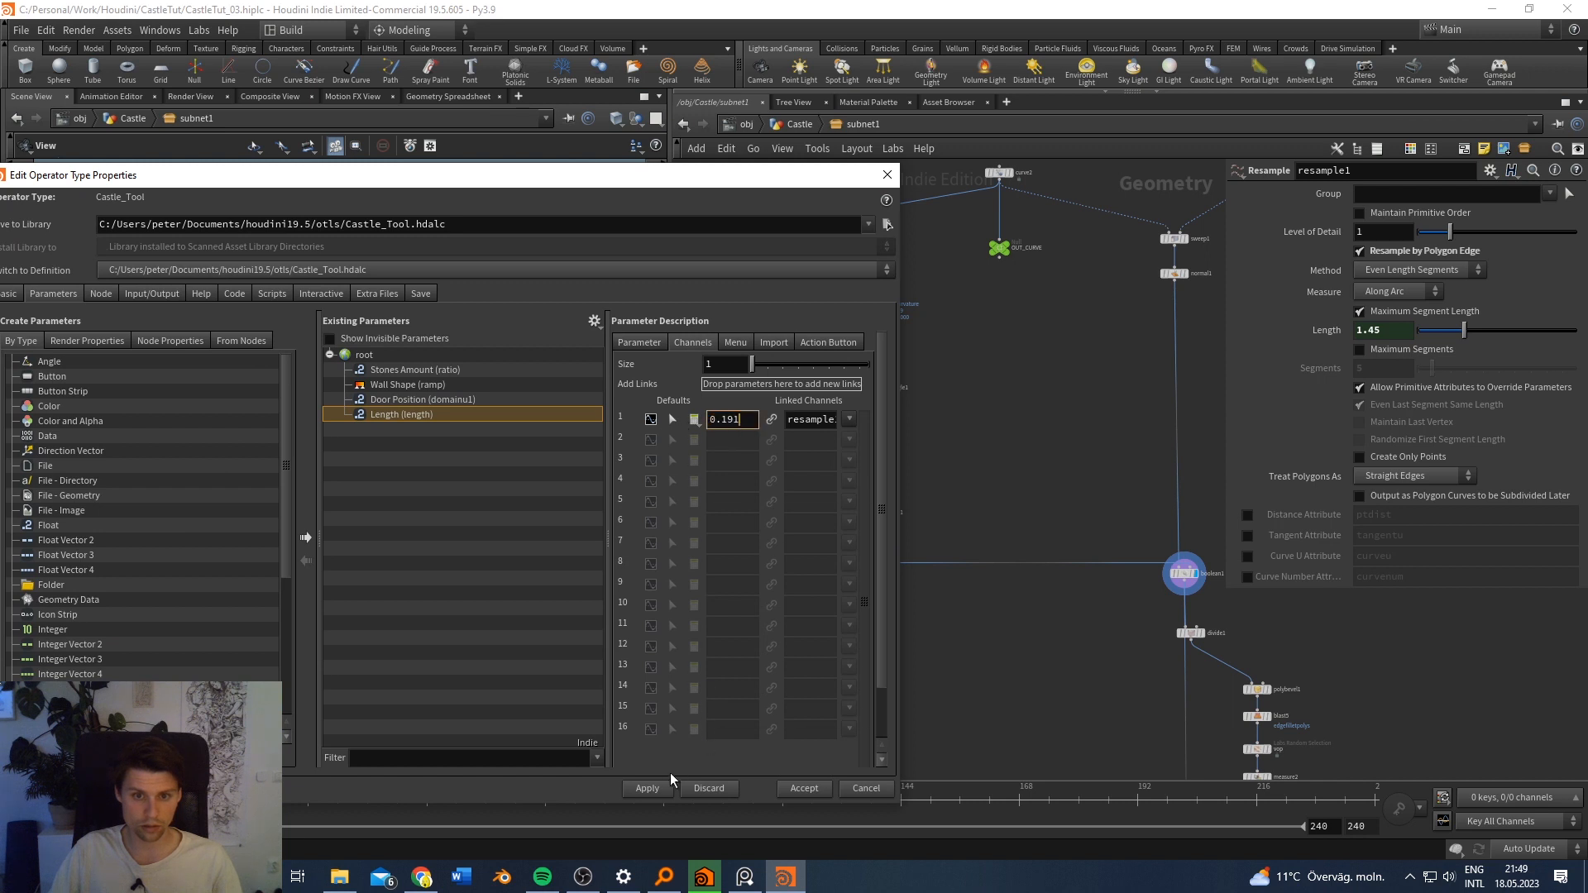
left_click(640, 343)
left_click_drag(758, 387, 600, 355)
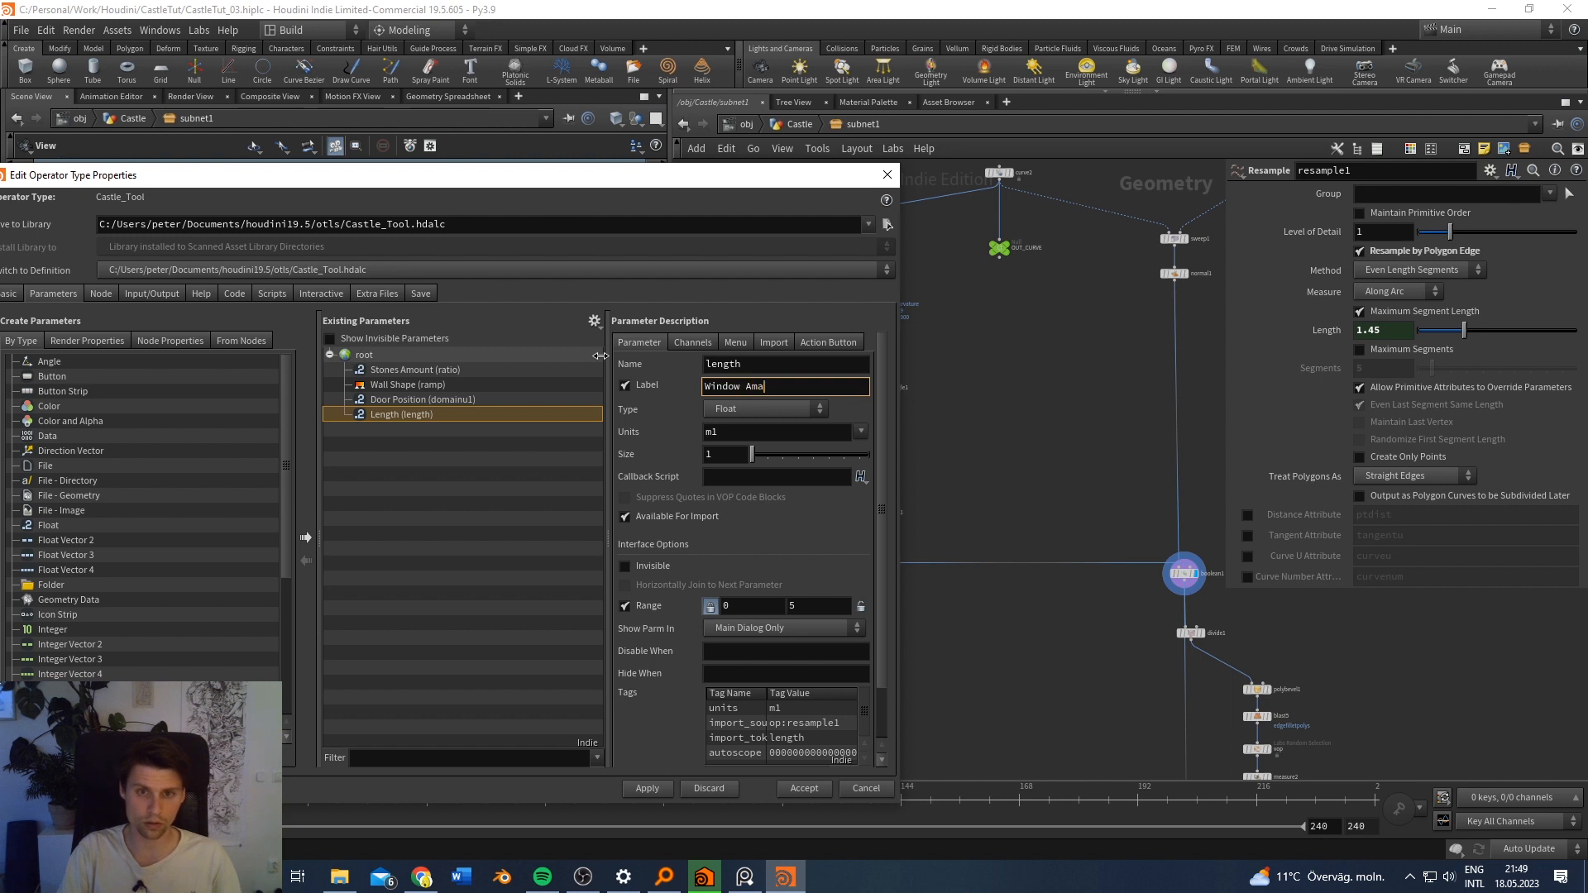
type("Window Amount")
left_click(647, 789)
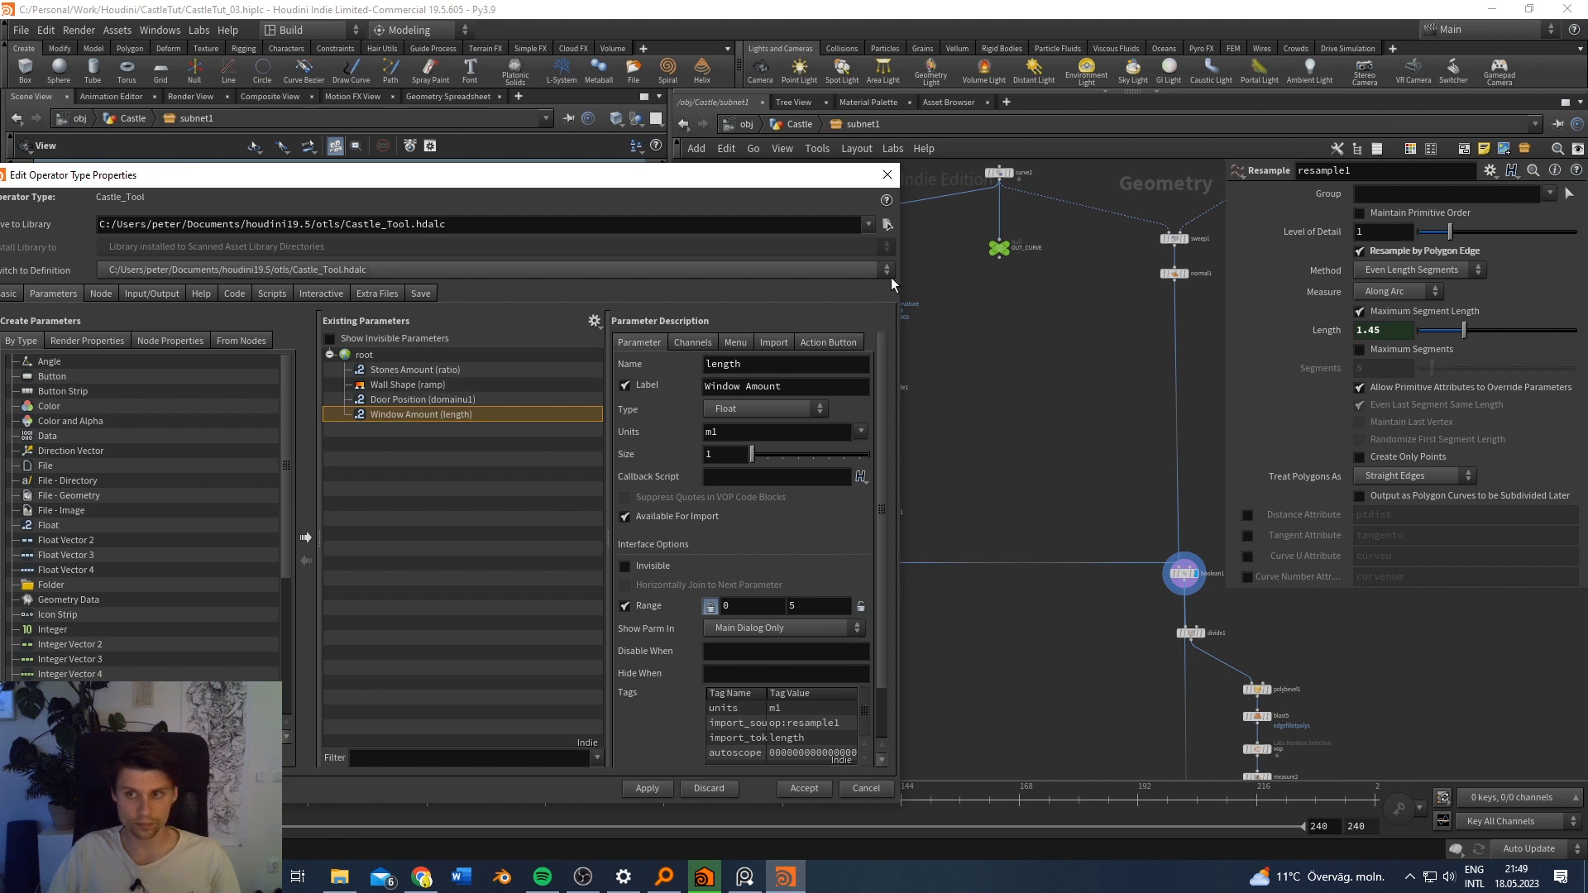
left_click(421, 402)
left_click(423, 415)
left_click_drag(817, 182, 0, 182)
left_click_drag(421, 403, 431, 351)
Step: Compare the outputs of copytopoints1, transform2 and boolean1, bypassing and re-enabling transform2 to check how it positions the windows
scroll(937, 403, "up", 2)
middle_click_drag(936, 395, 945, 445)
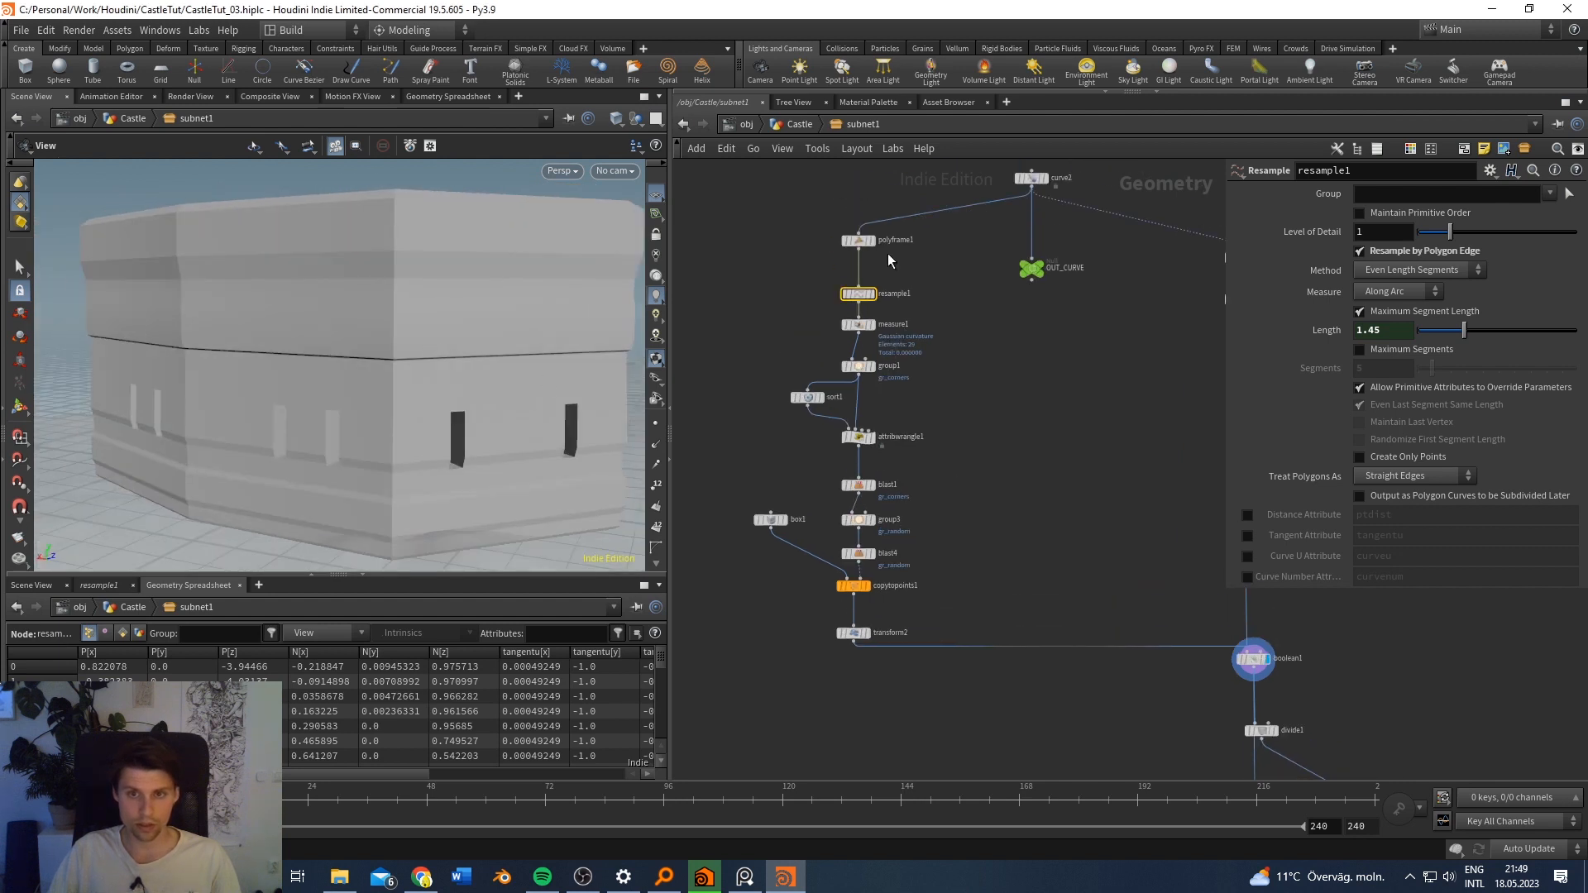
middle_click_drag(531, 435, 536, 396)
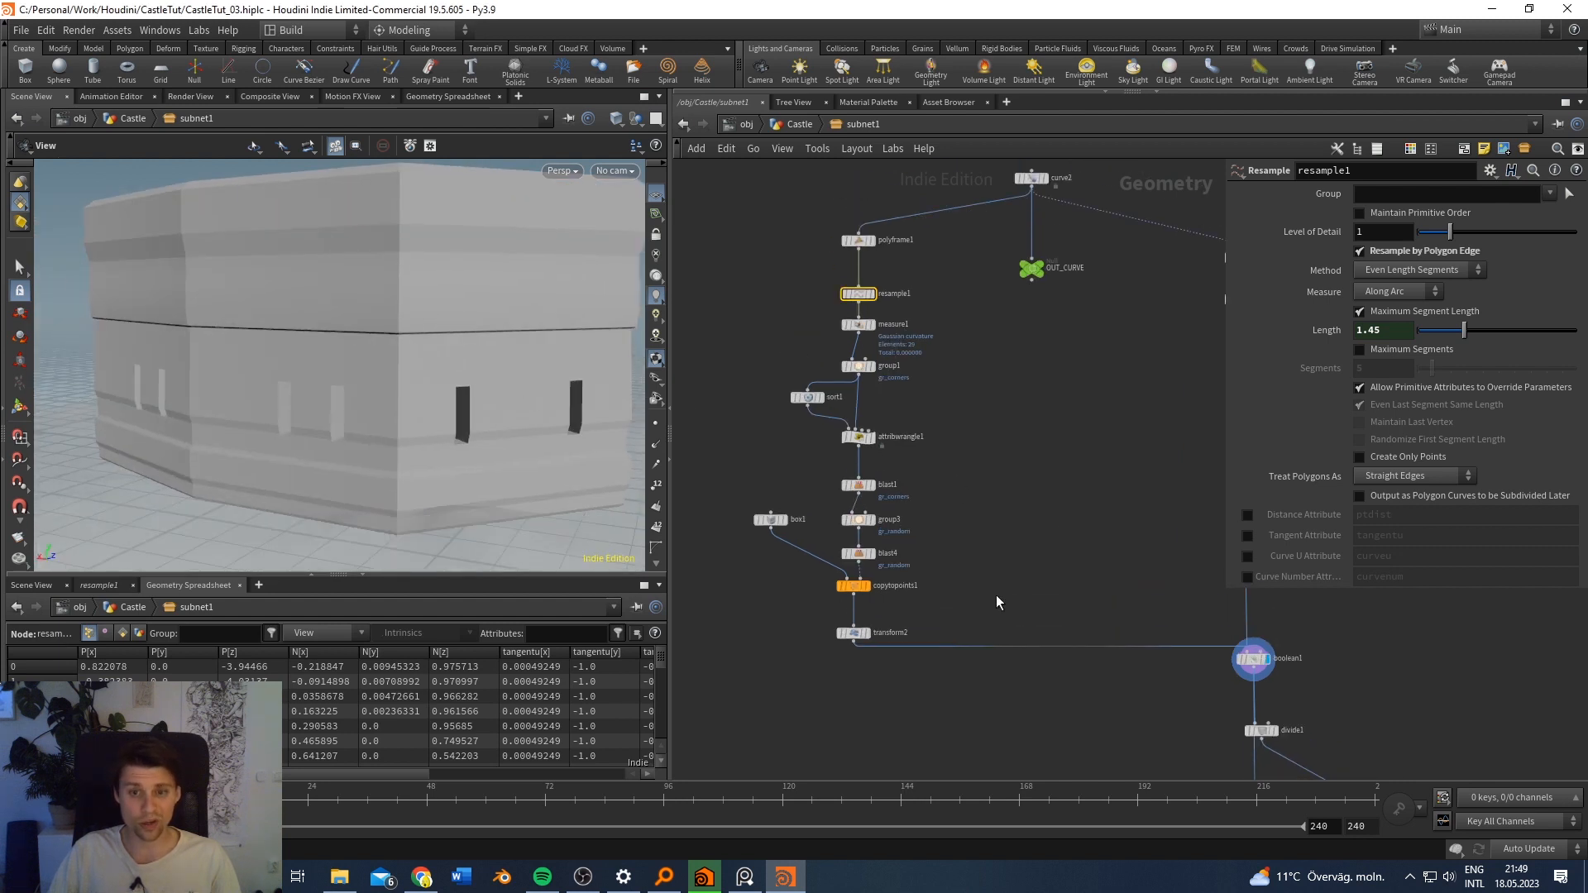
left_click(862, 632)
left_click(875, 589)
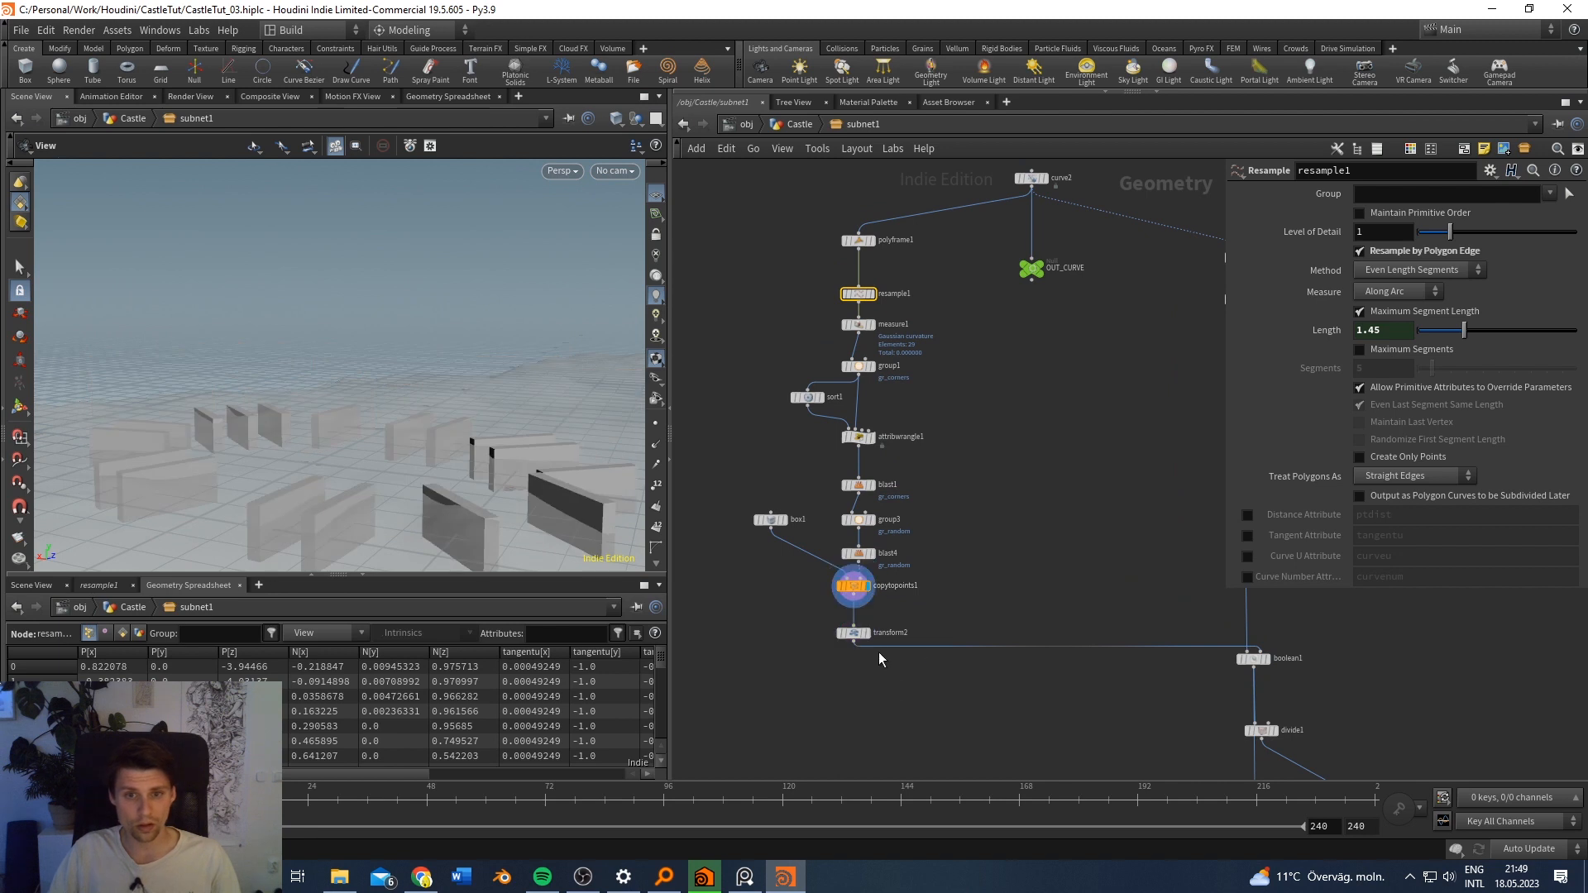
left_click(857, 634)
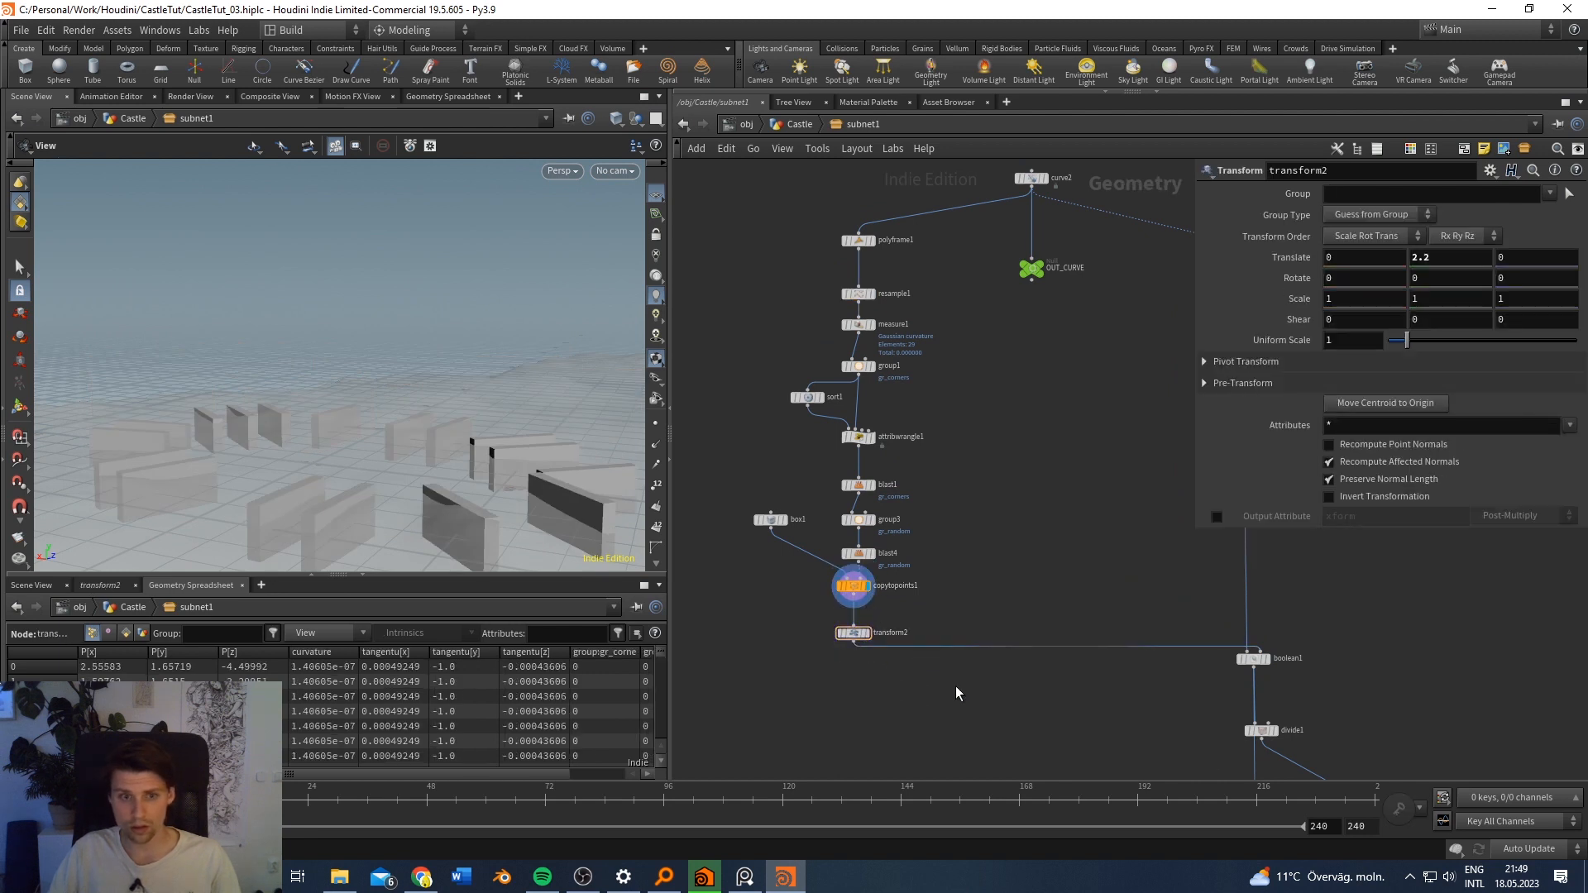
left_click(865, 634)
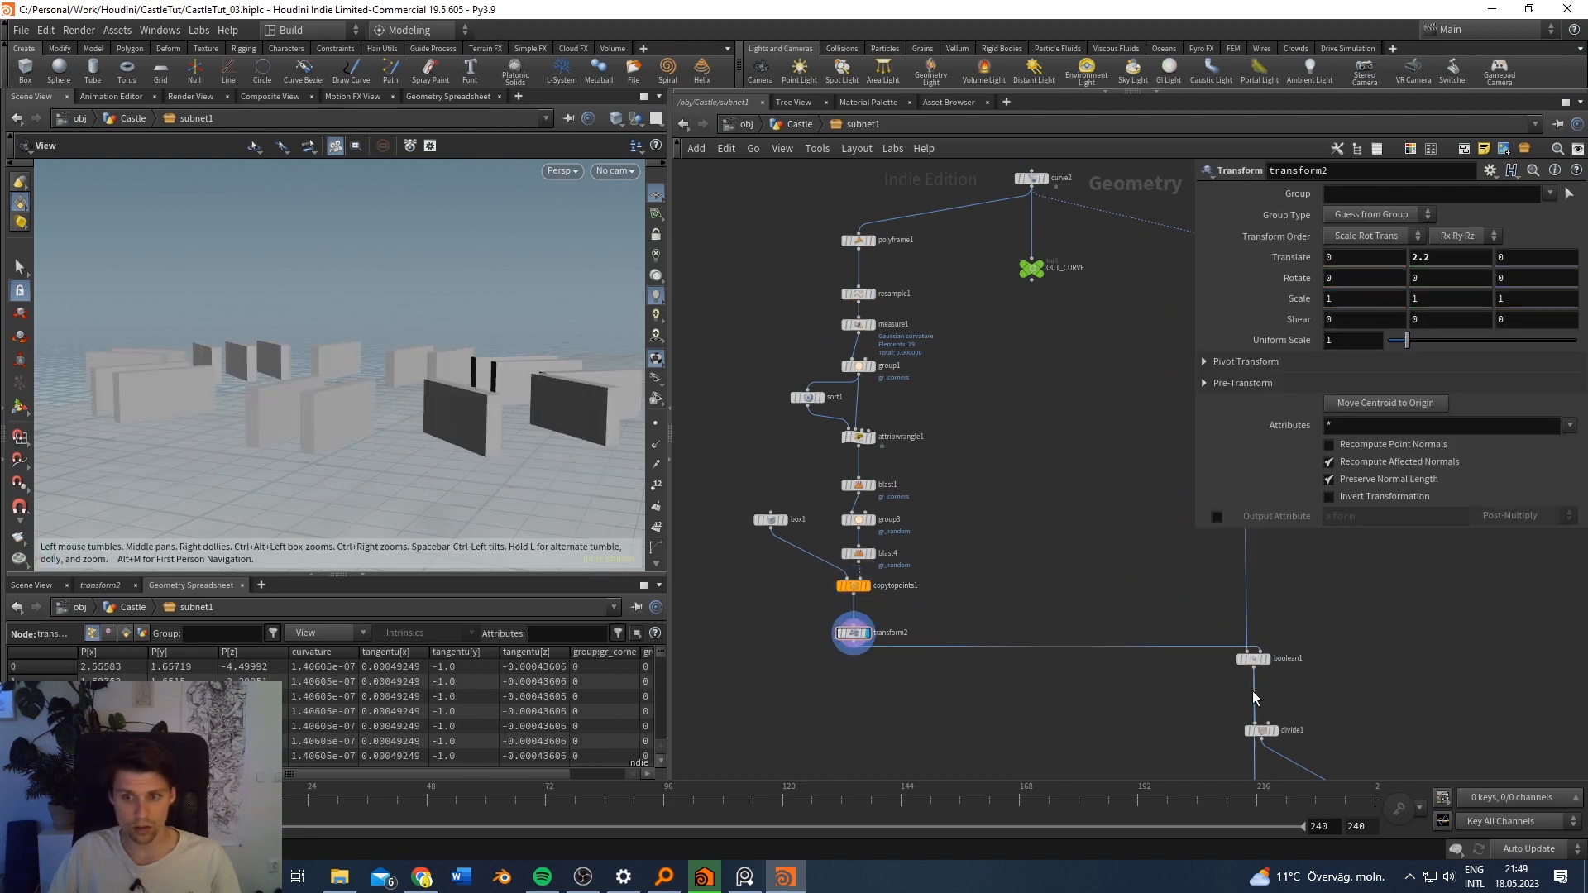
left_click(1263, 660)
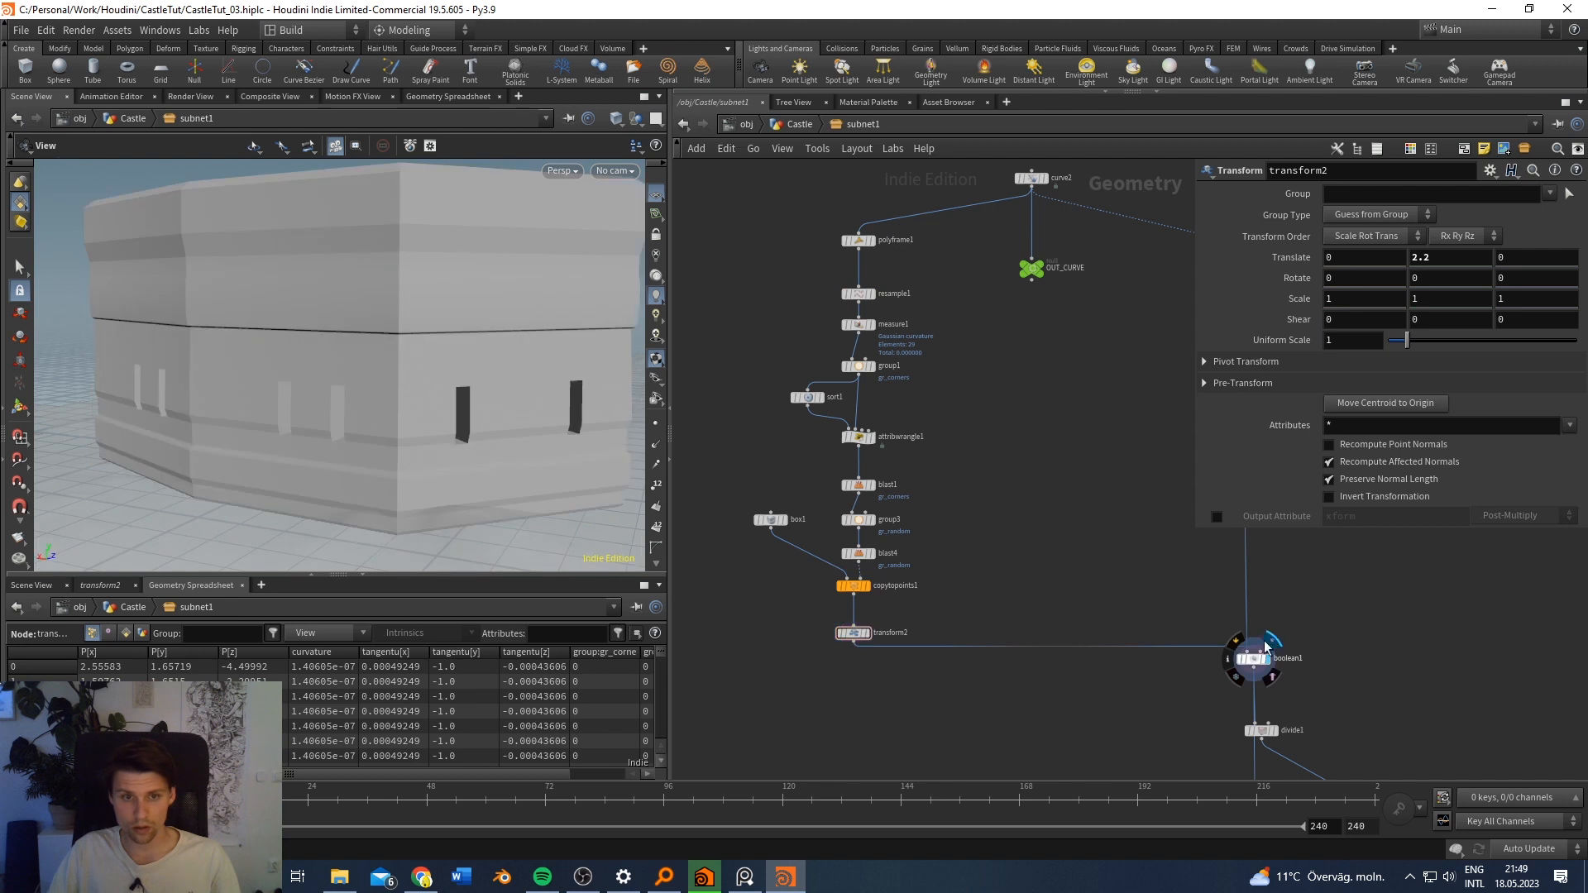
left_click(836, 614)
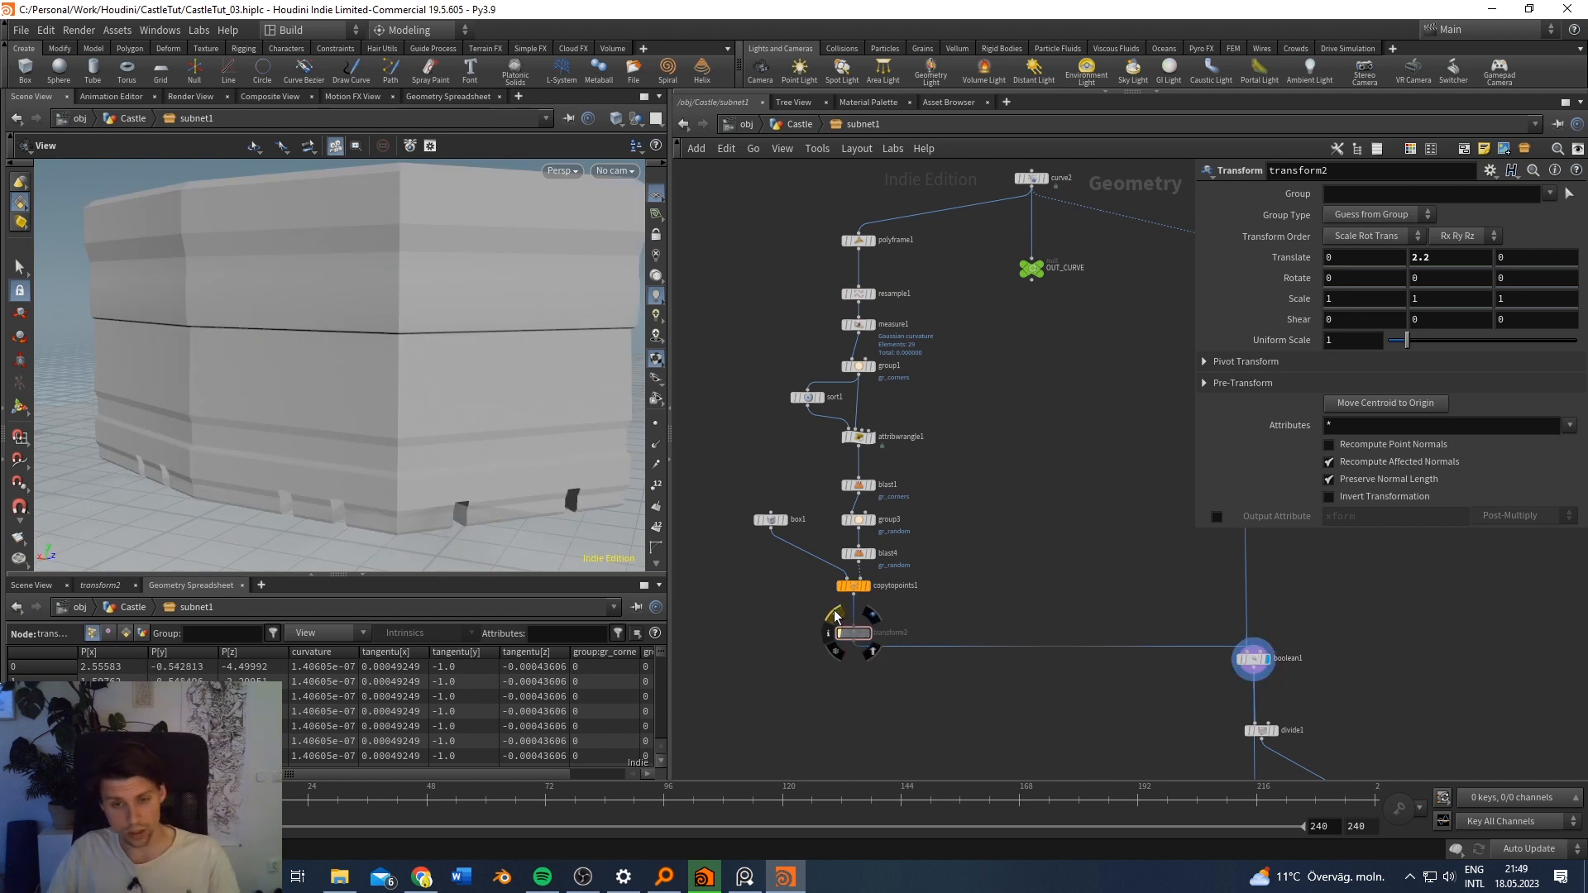
left_click(835, 615)
Step: Add a Transform node between transform2 and boolean1 and rename it height
left_click(956, 649)
key("Tab")
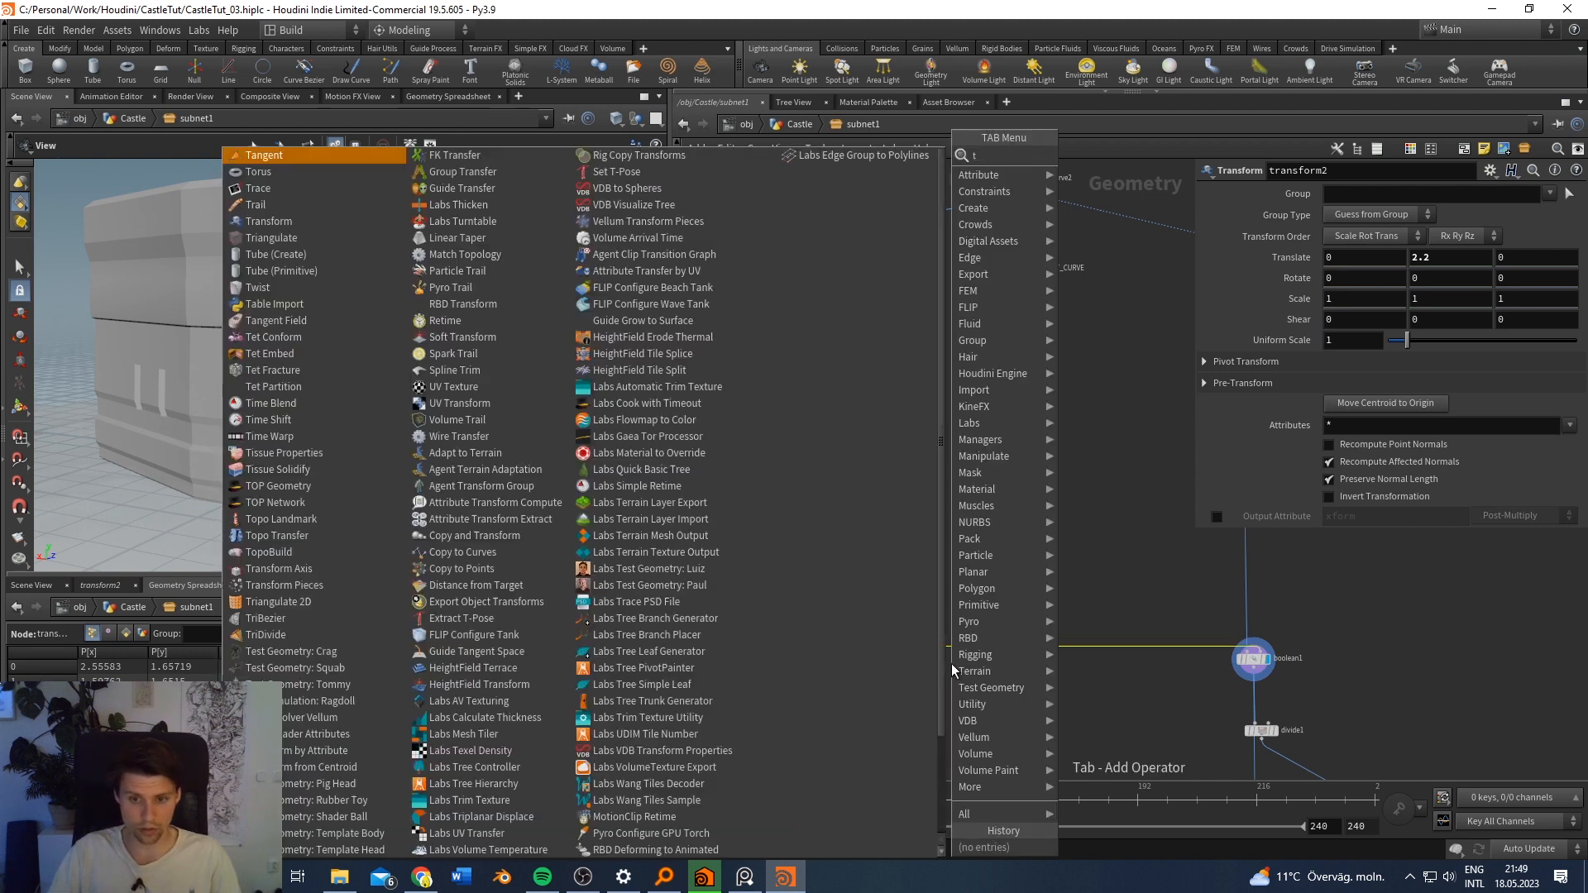
type("trans")
key("Return")
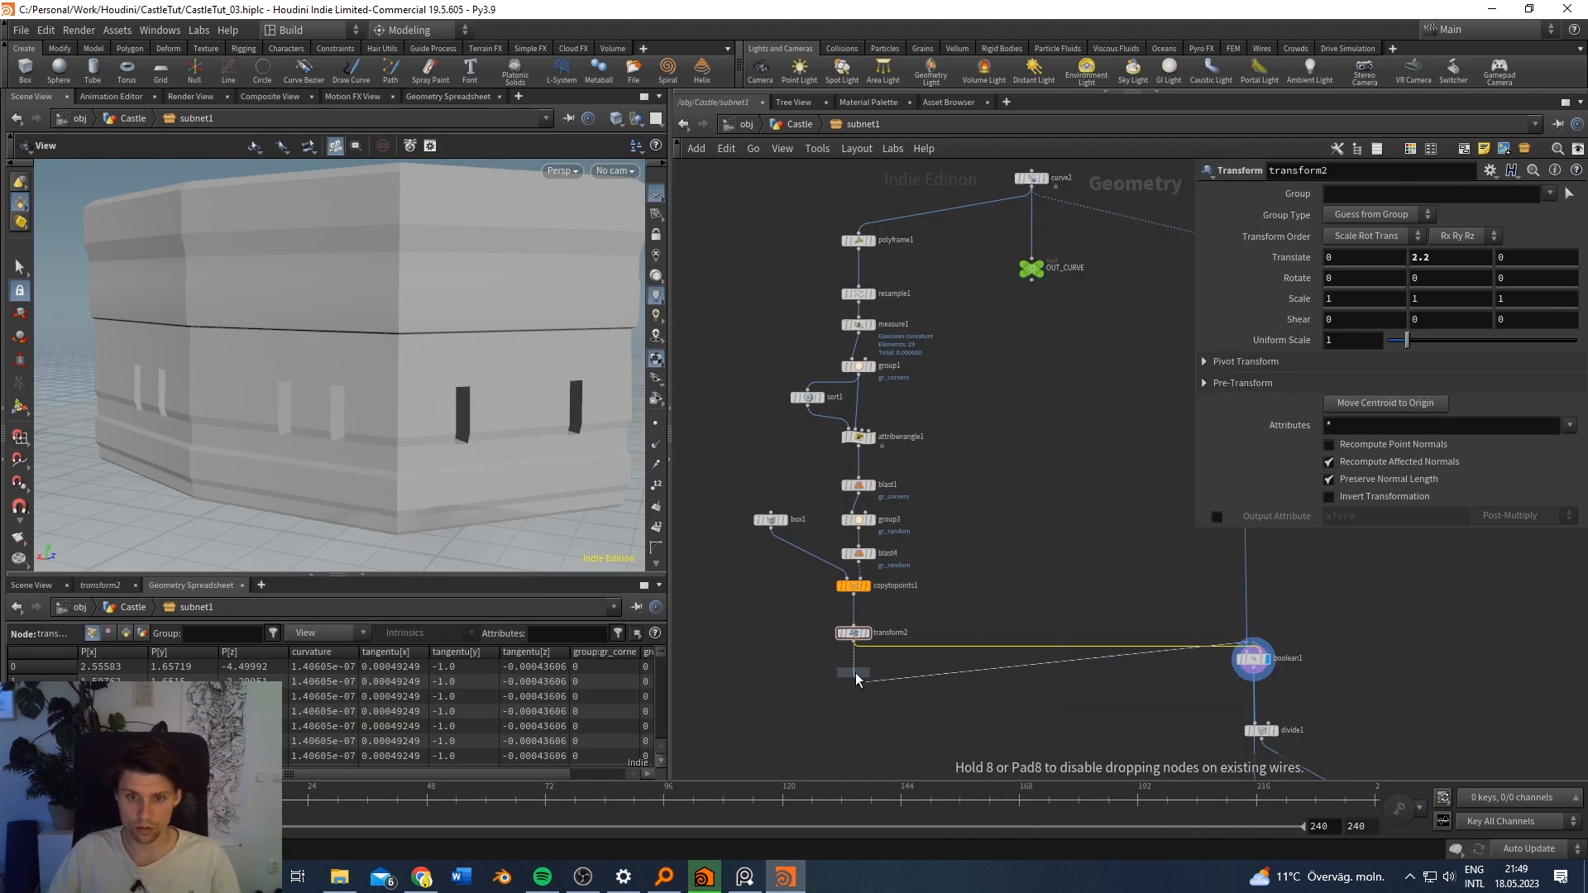
left_click(859, 668)
double_click(907, 667)
type("hel")
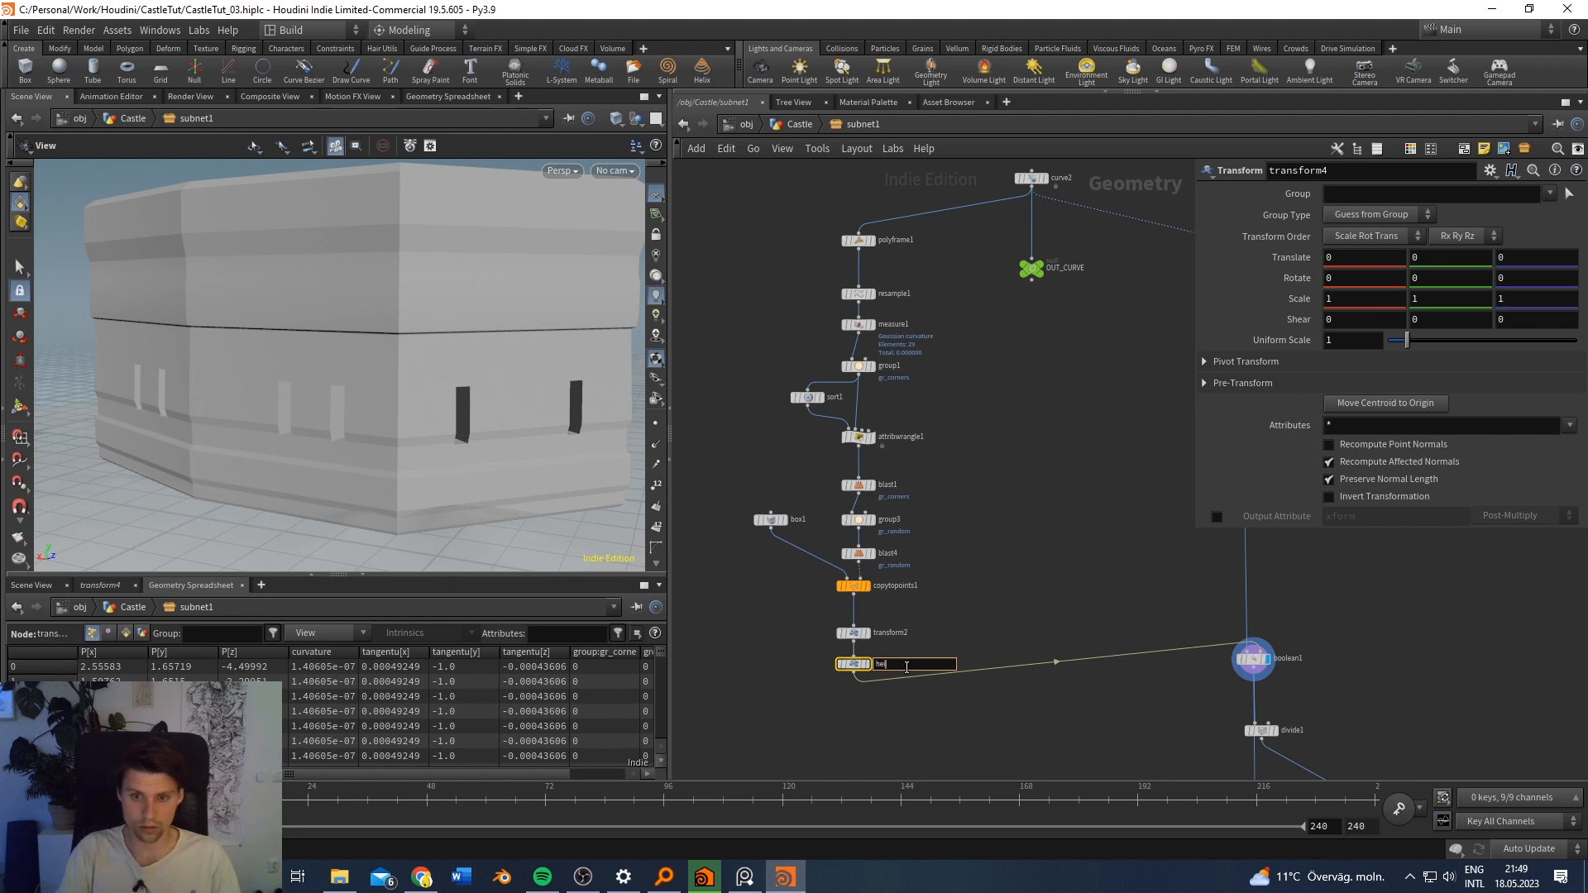
type("ght")
key("Return")
Step: Try different window heights with the height node's Y translate and settle on 0.7
middle_click_drag(1415, 258, 1584, 256)
key("ctrl+z")
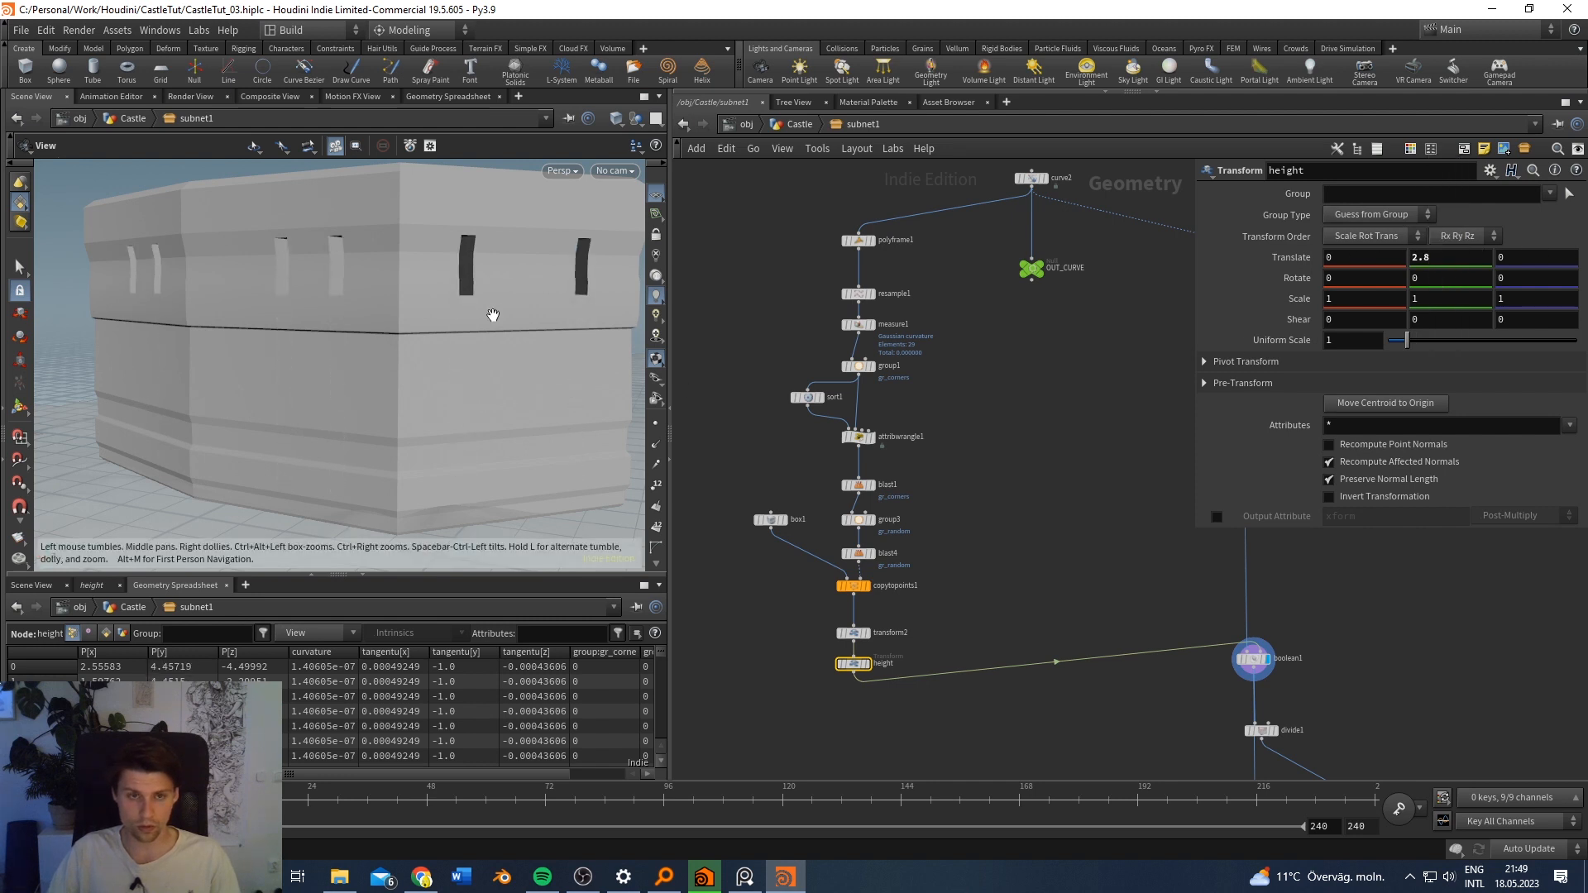
scroll(488, 312, "down", 4)
left_click_drag(435, 301, 494, 311)
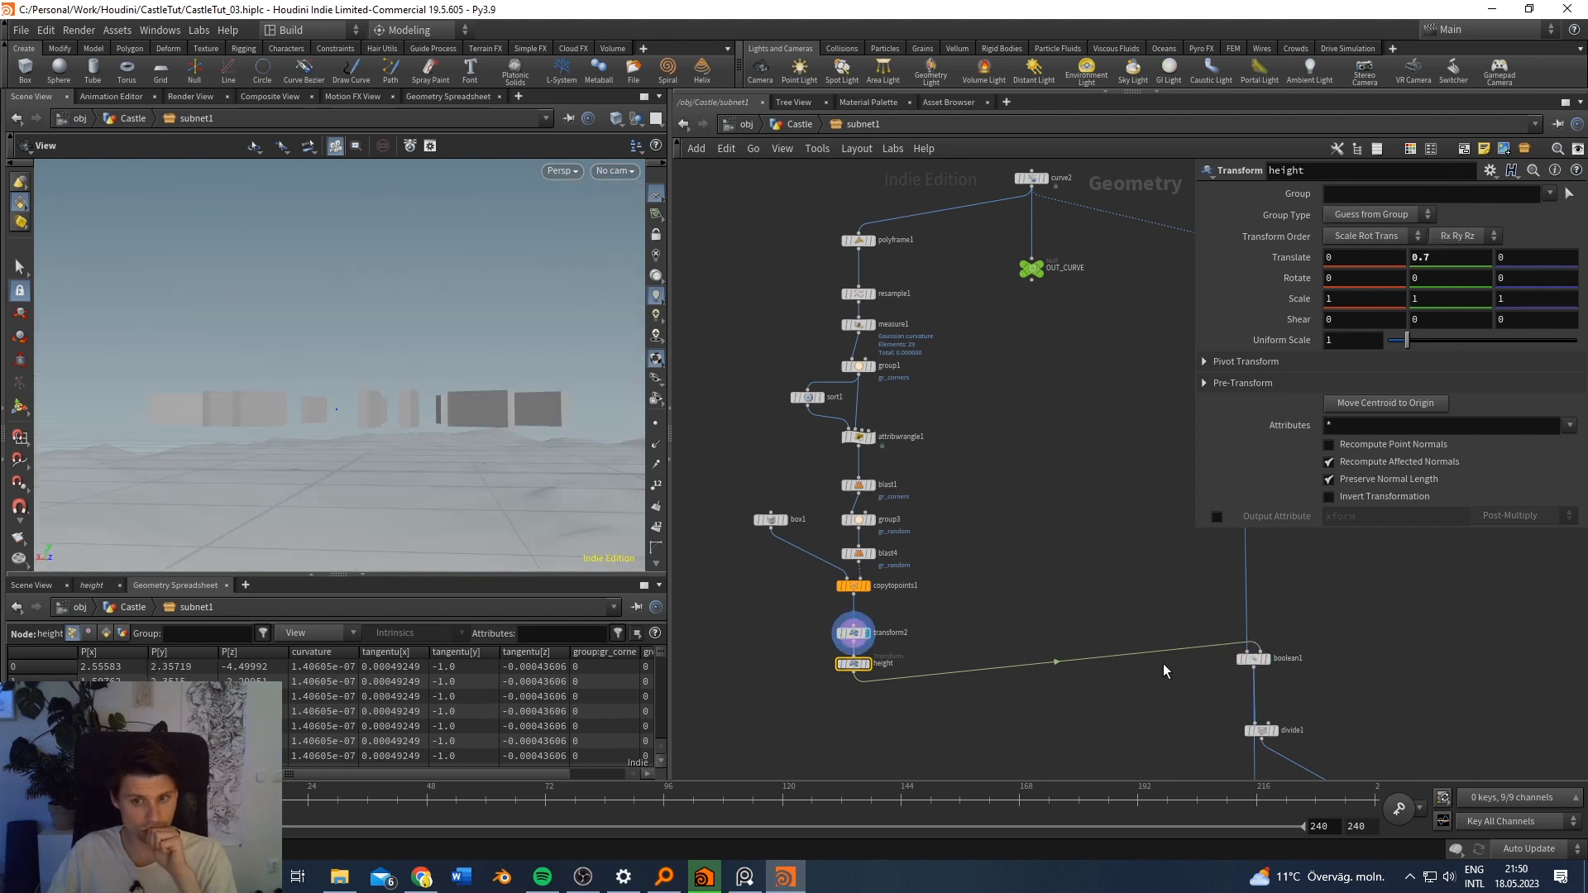
Step: Bypass transform2 and height to compare window positions at boolean1, and re-enable only transform2
left_click(840, 665)
left_click(1270, 647)
left_click_drag(473, 498, 455, 428)
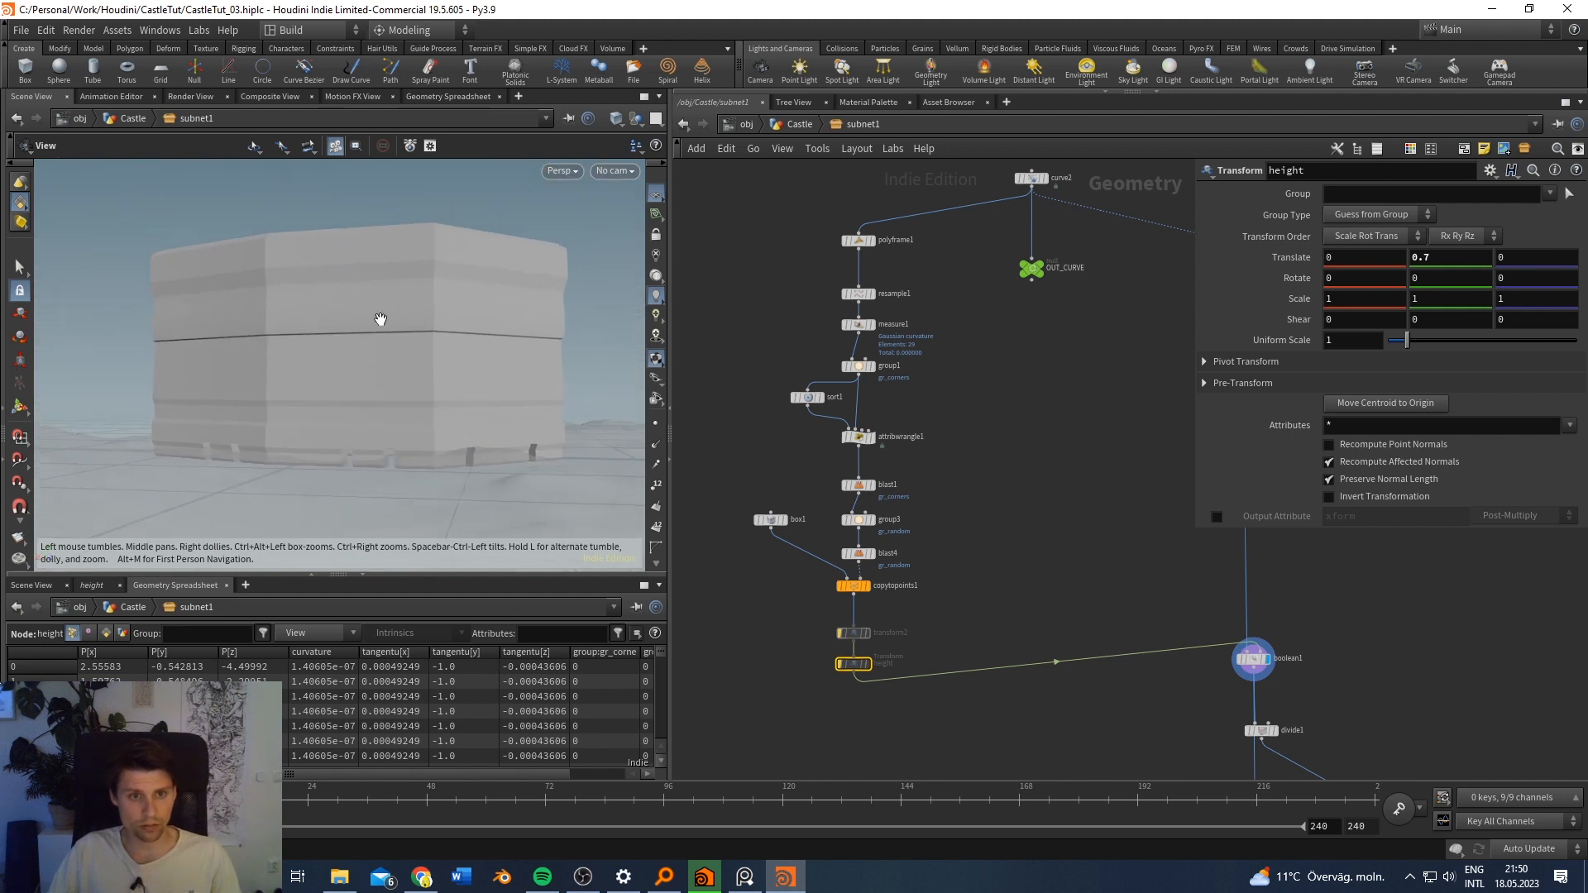
left_click_drag(397, 281, 442, 346)
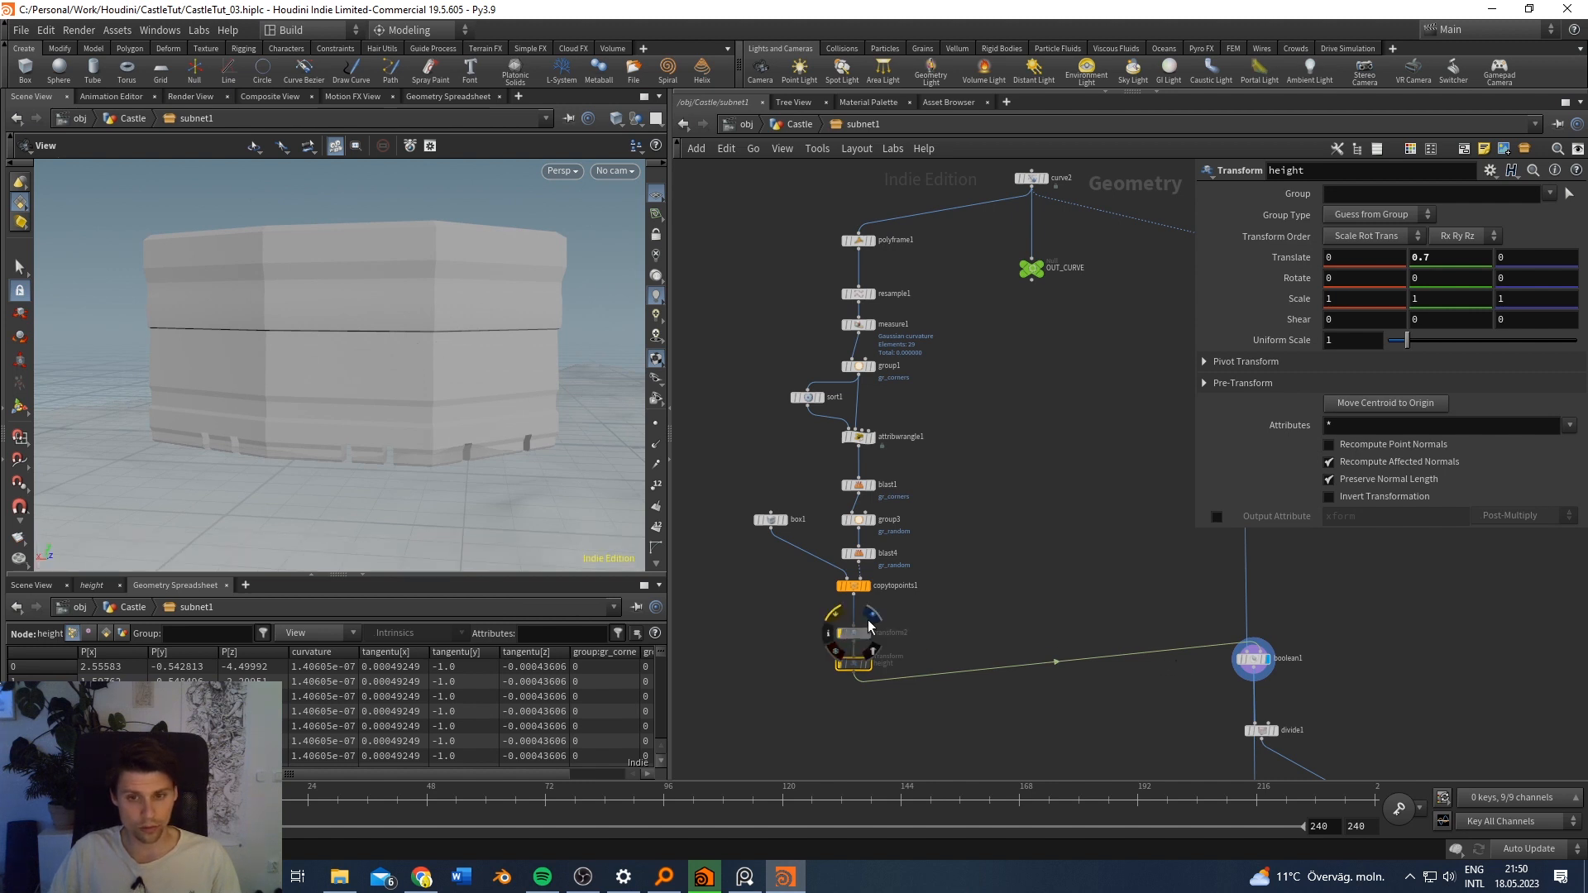
scroll(860, 628, "up", 3)
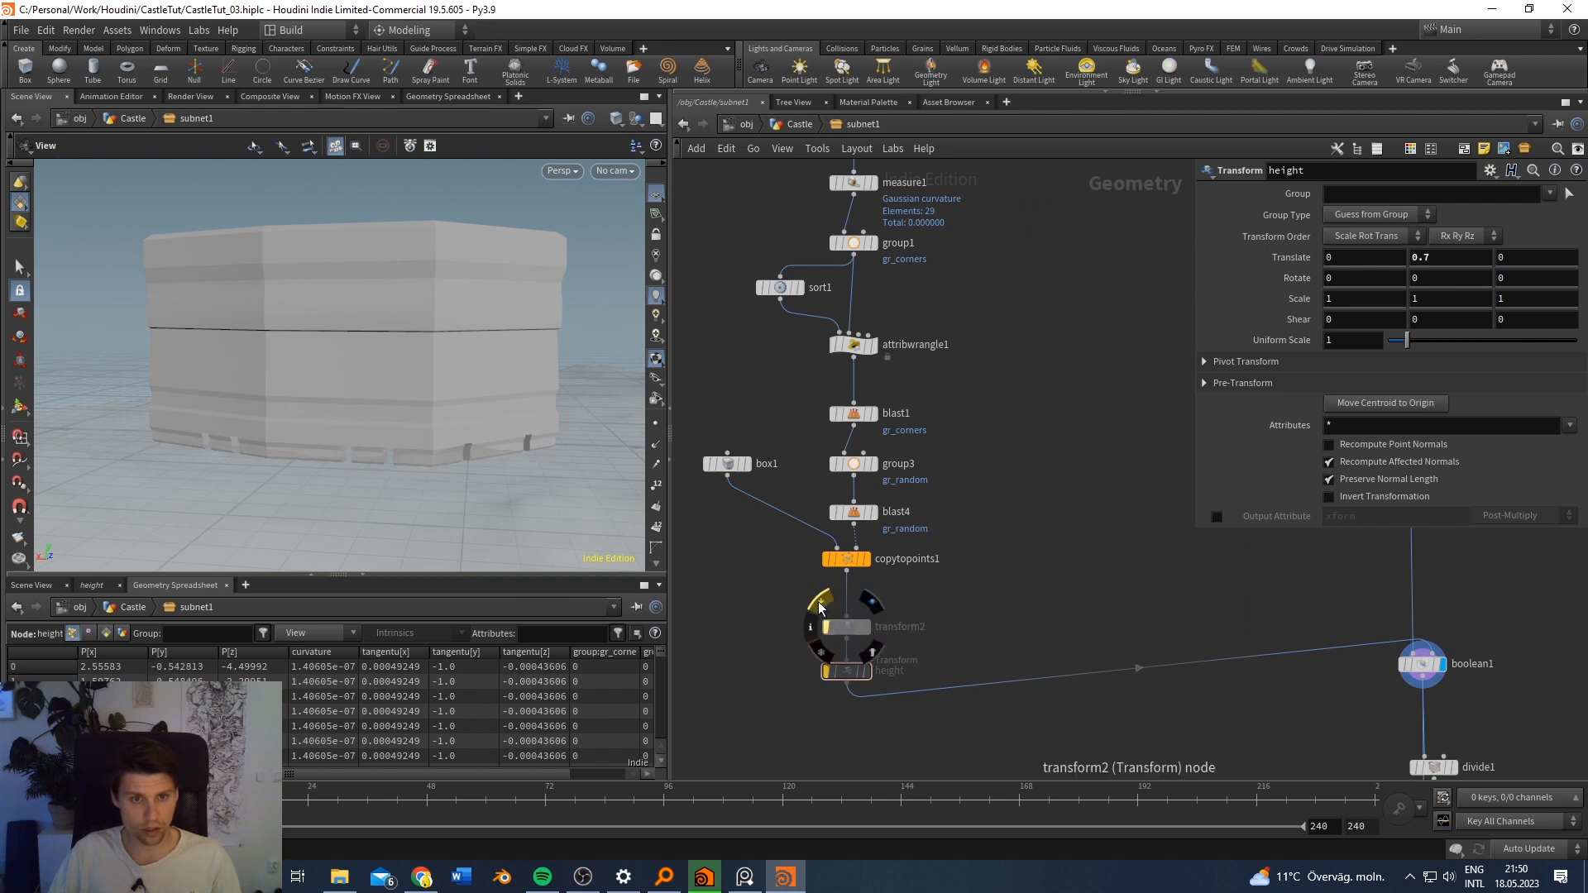
left_click(818, 608)
mouse_move(375, 377)
left_mouse_down()
mouse_move(419, 323)
mouse_move(493, 370)
mouse_move(381, 360)
left_mouse_up()
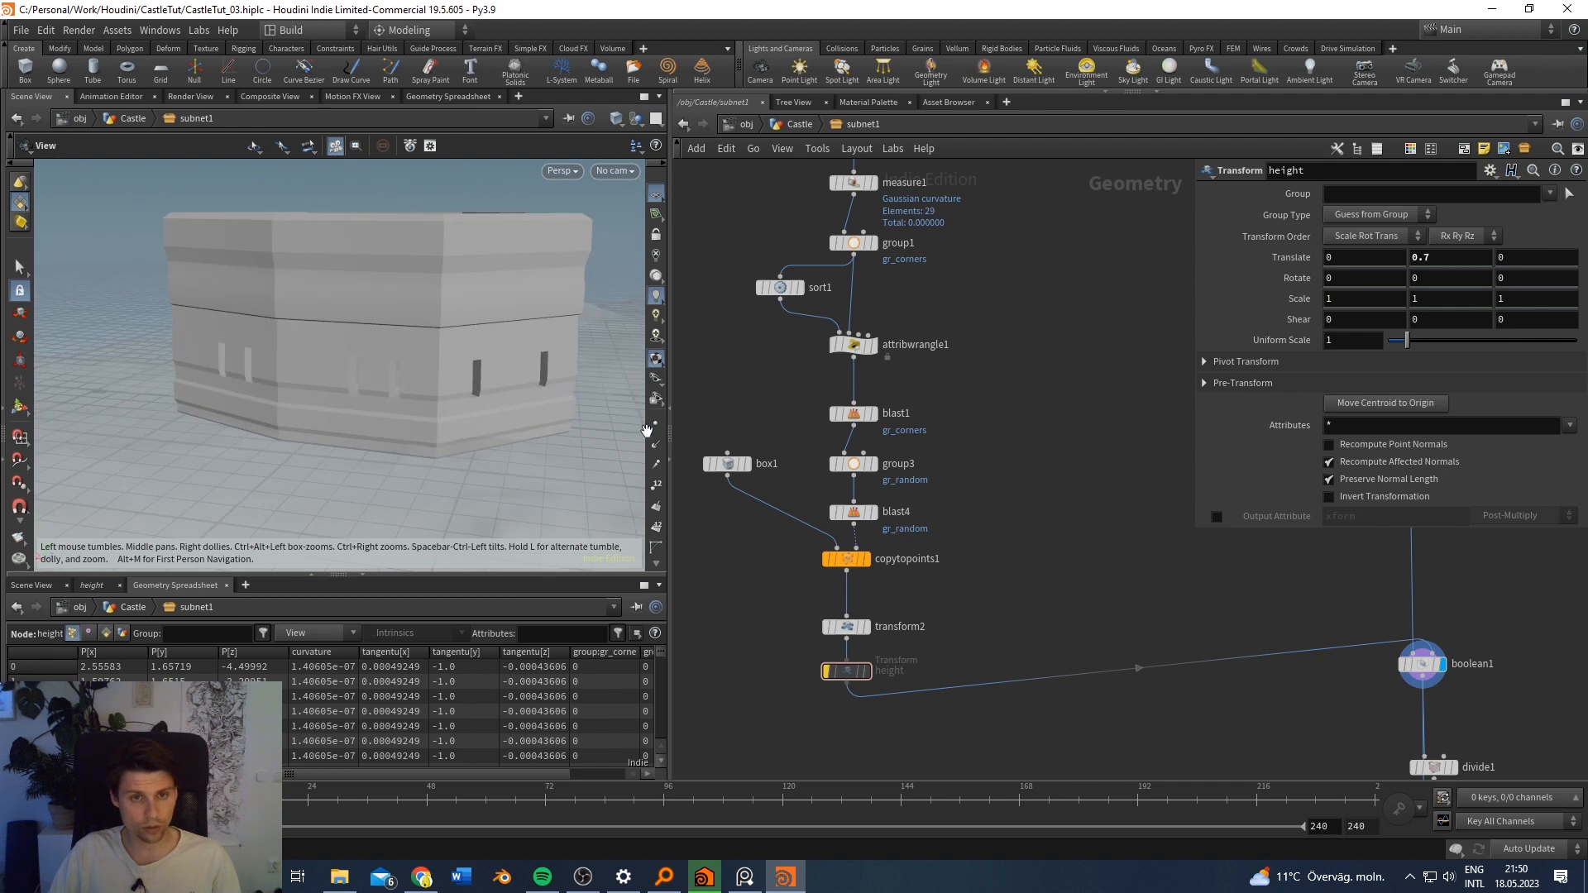
mouse_move(852, 630)
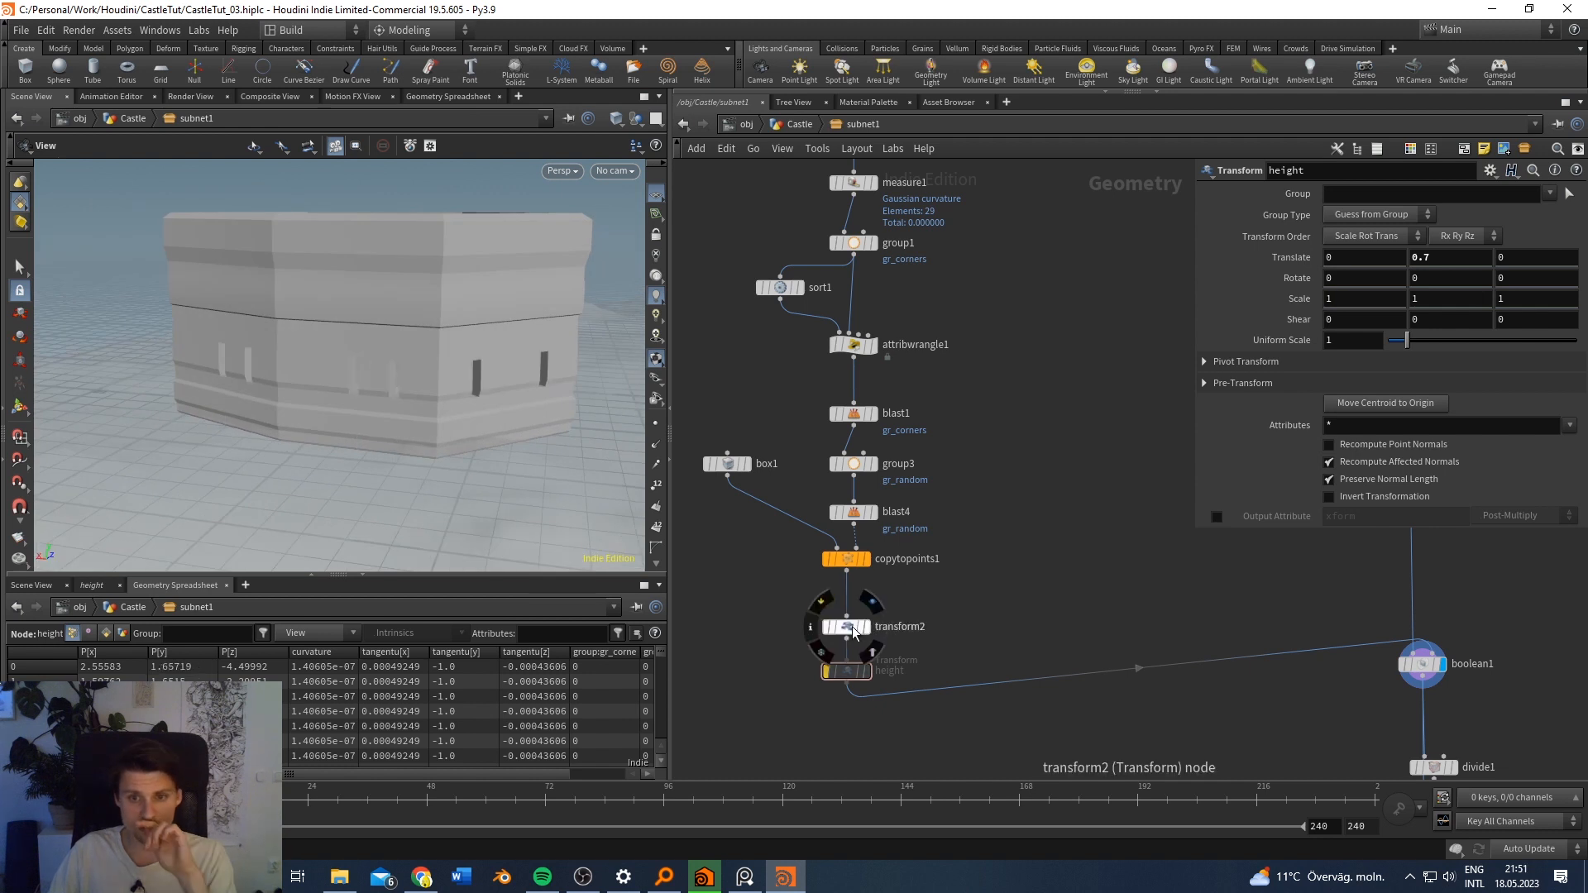
scroll(854, 633, "up", 3)
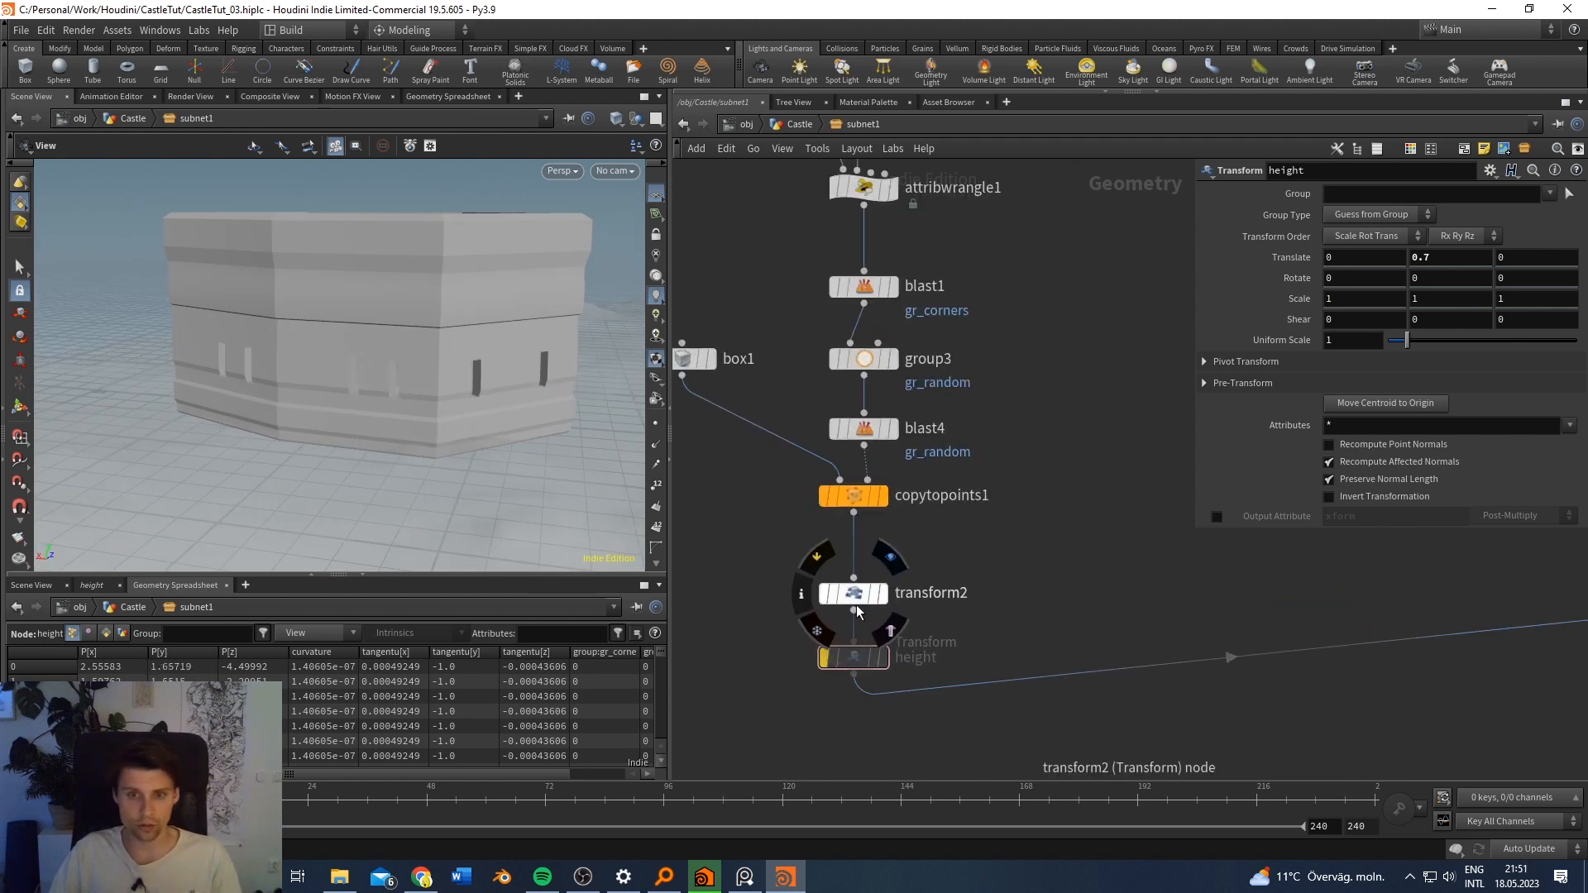
scroll(869, 592, "down", 4)
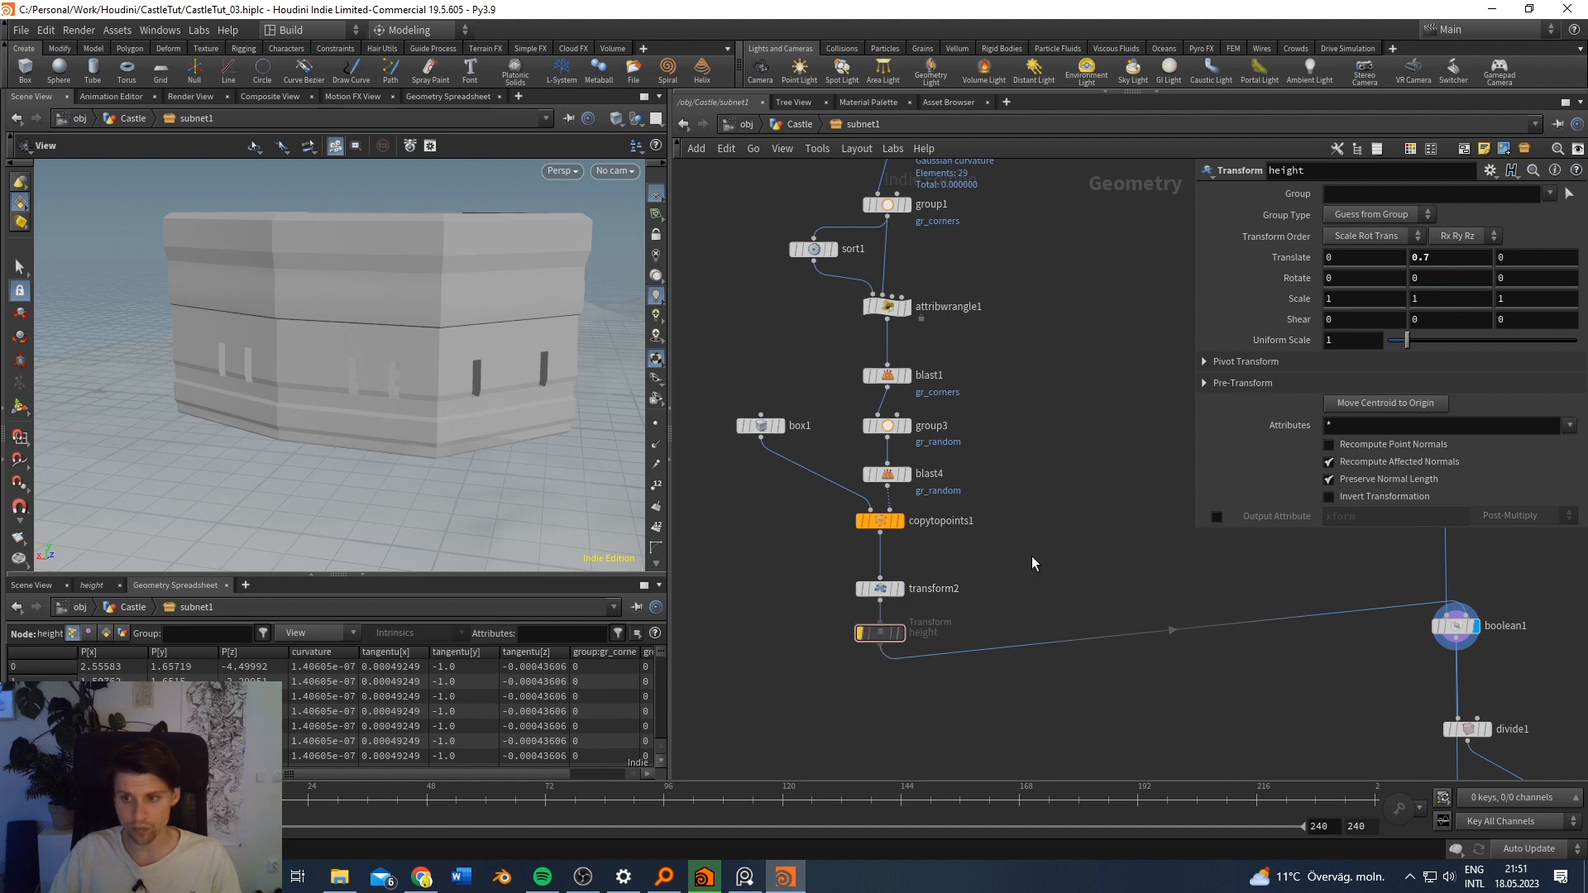
middle_click_drag(1019, 559, 999, 544)
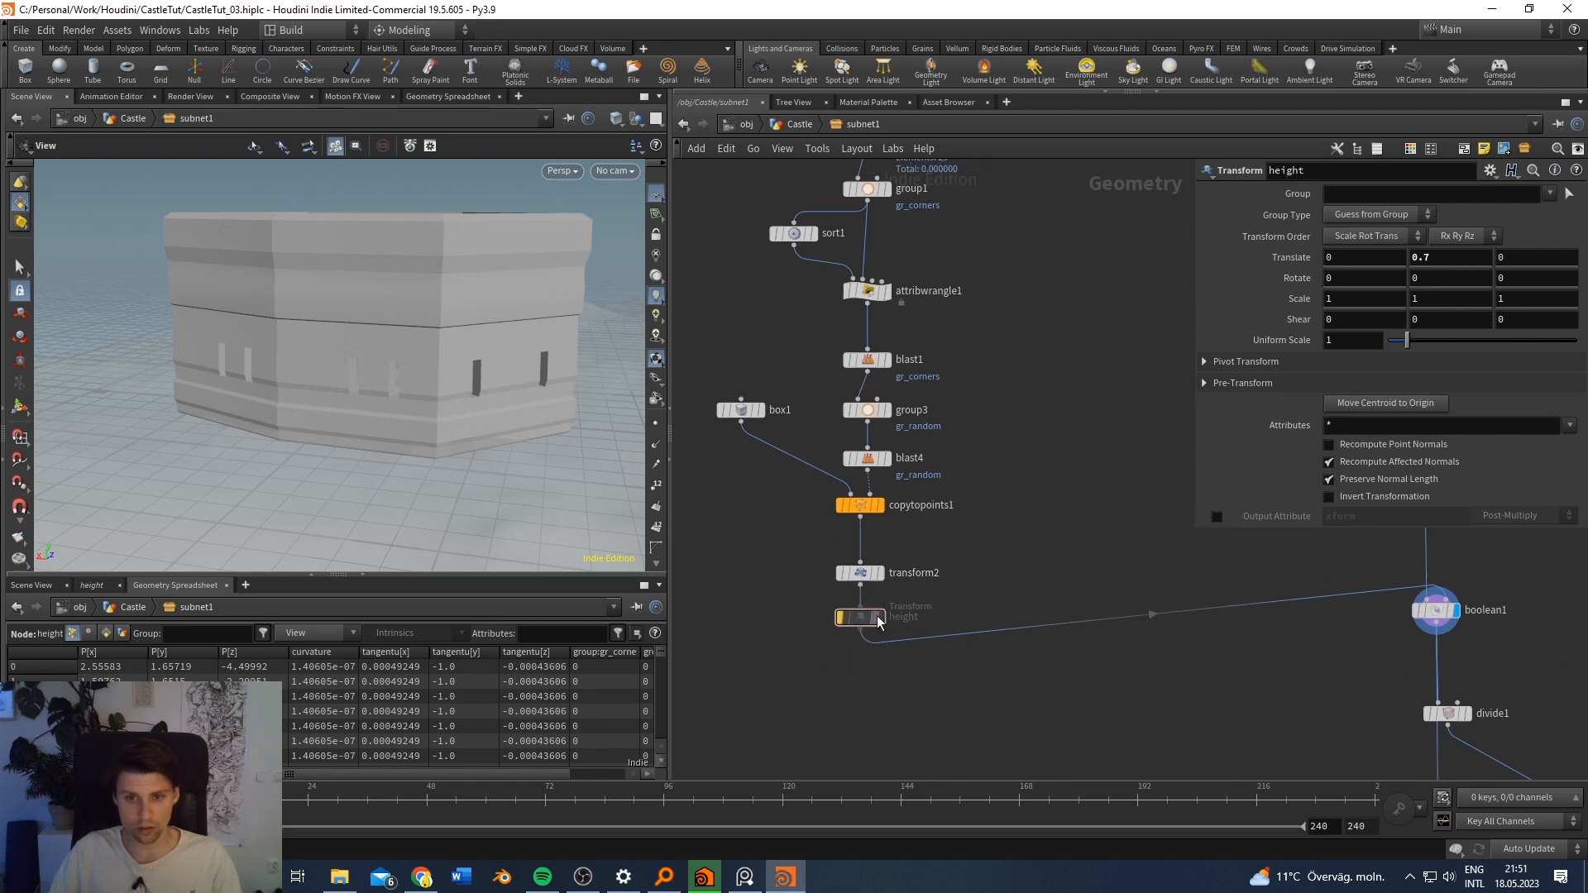
Step: Re-enable the height transform, inspect its output on its own, and display the result at boolean1 again
left_click(879, 617)
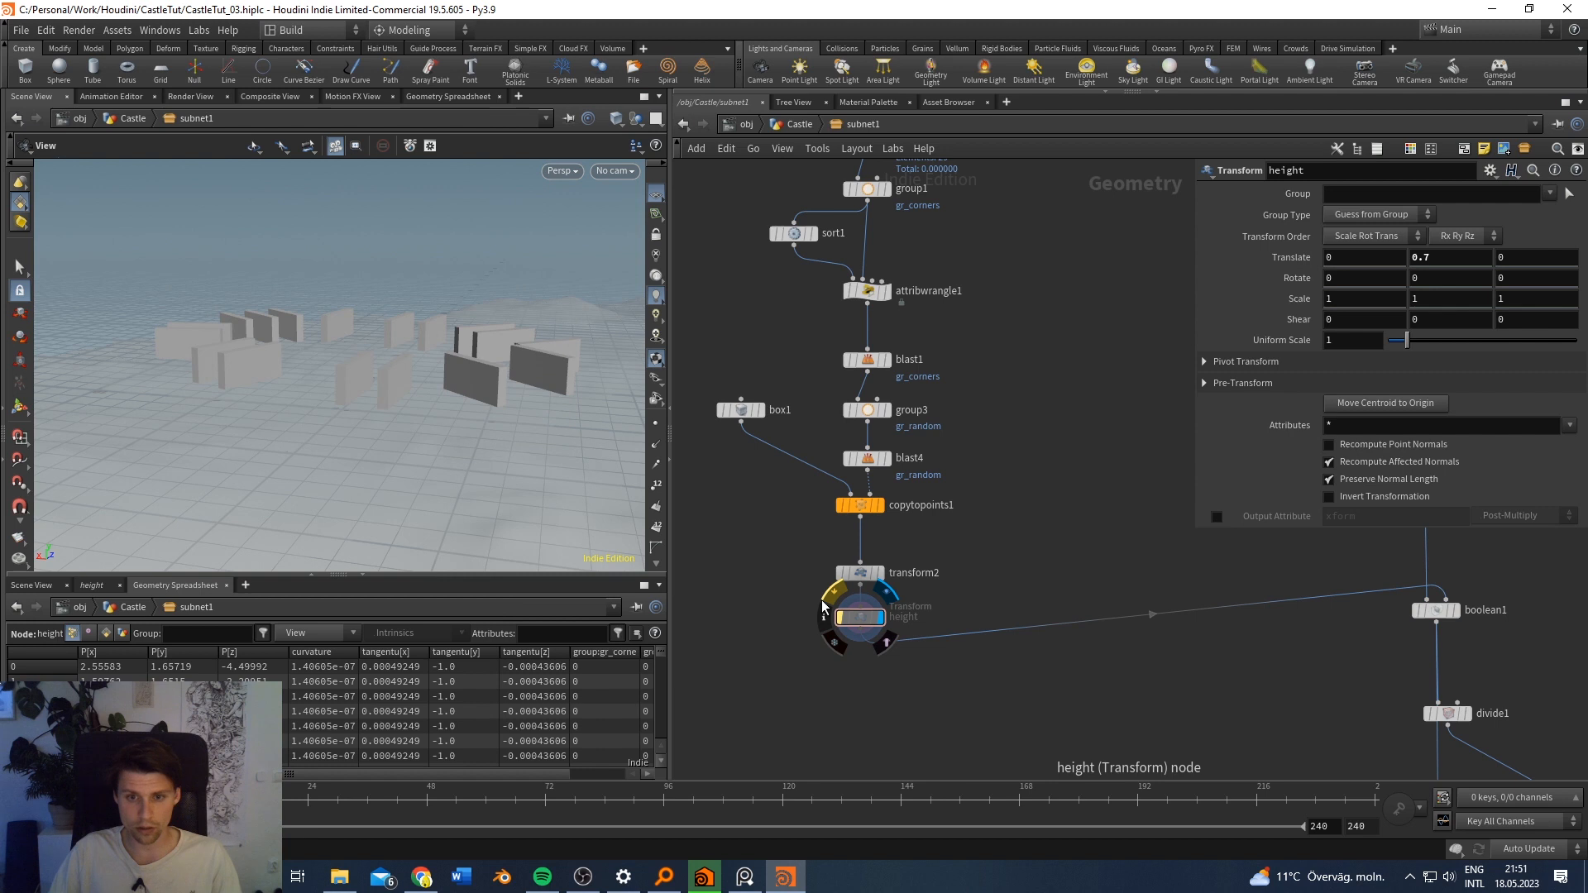
mouse_move(861, 617)
left_mouse_down()
mouse_move(914, 631)
mouse_move(864, 626)
left_mouse_up()
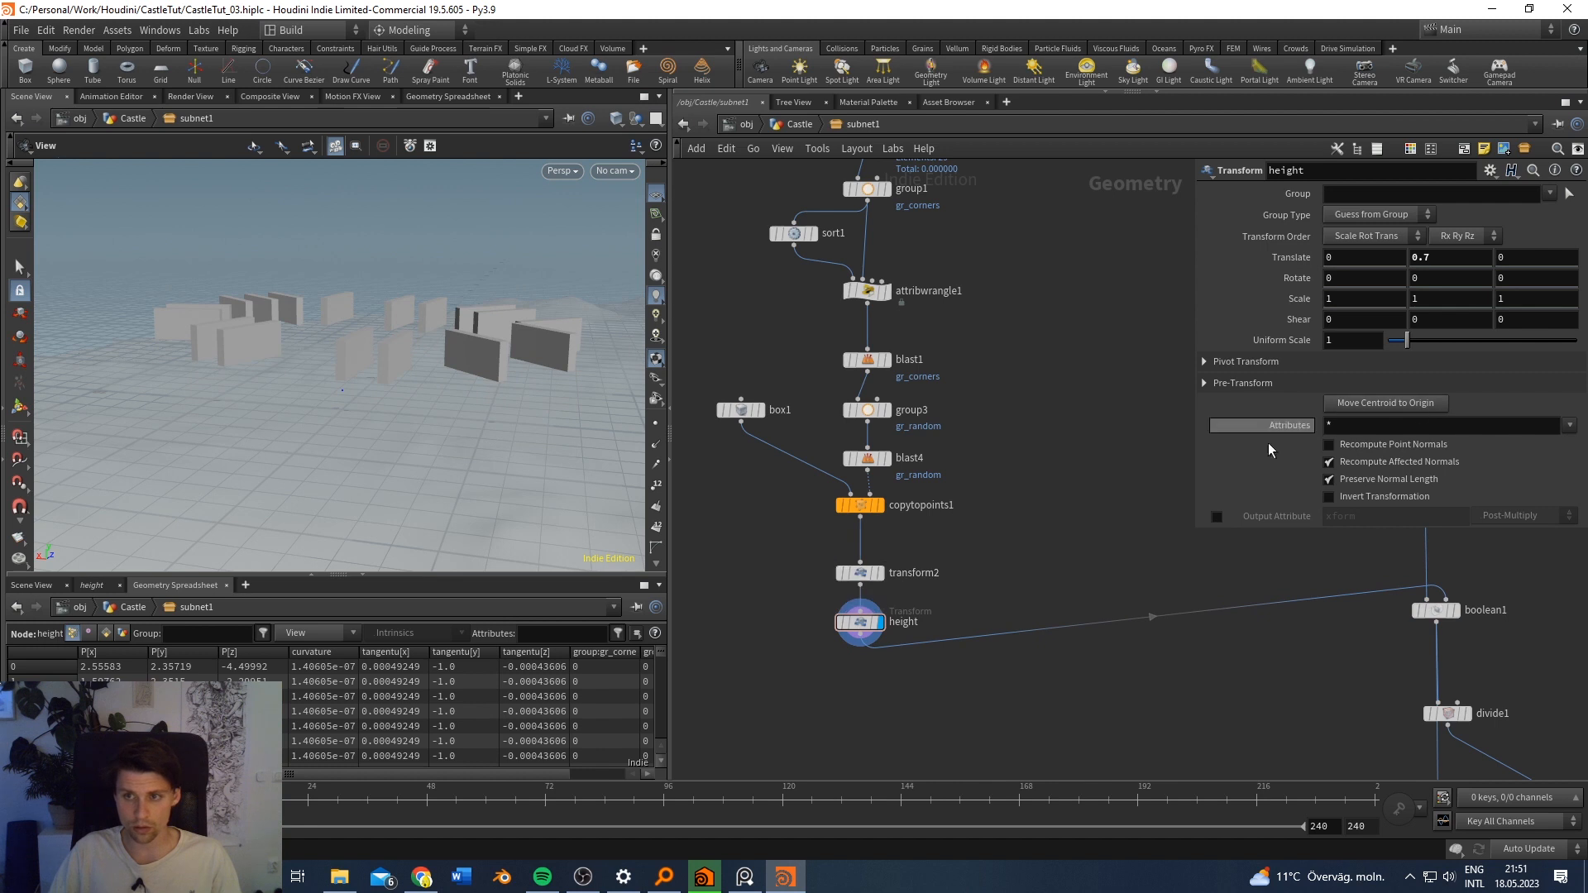
left_click(1460, 588)
Step: Open the Castle_Tool operator type properties and try different window heights with the height node's Y translate, settling on 1.8
middle_click_drag(1418, 259, 1497, 259)
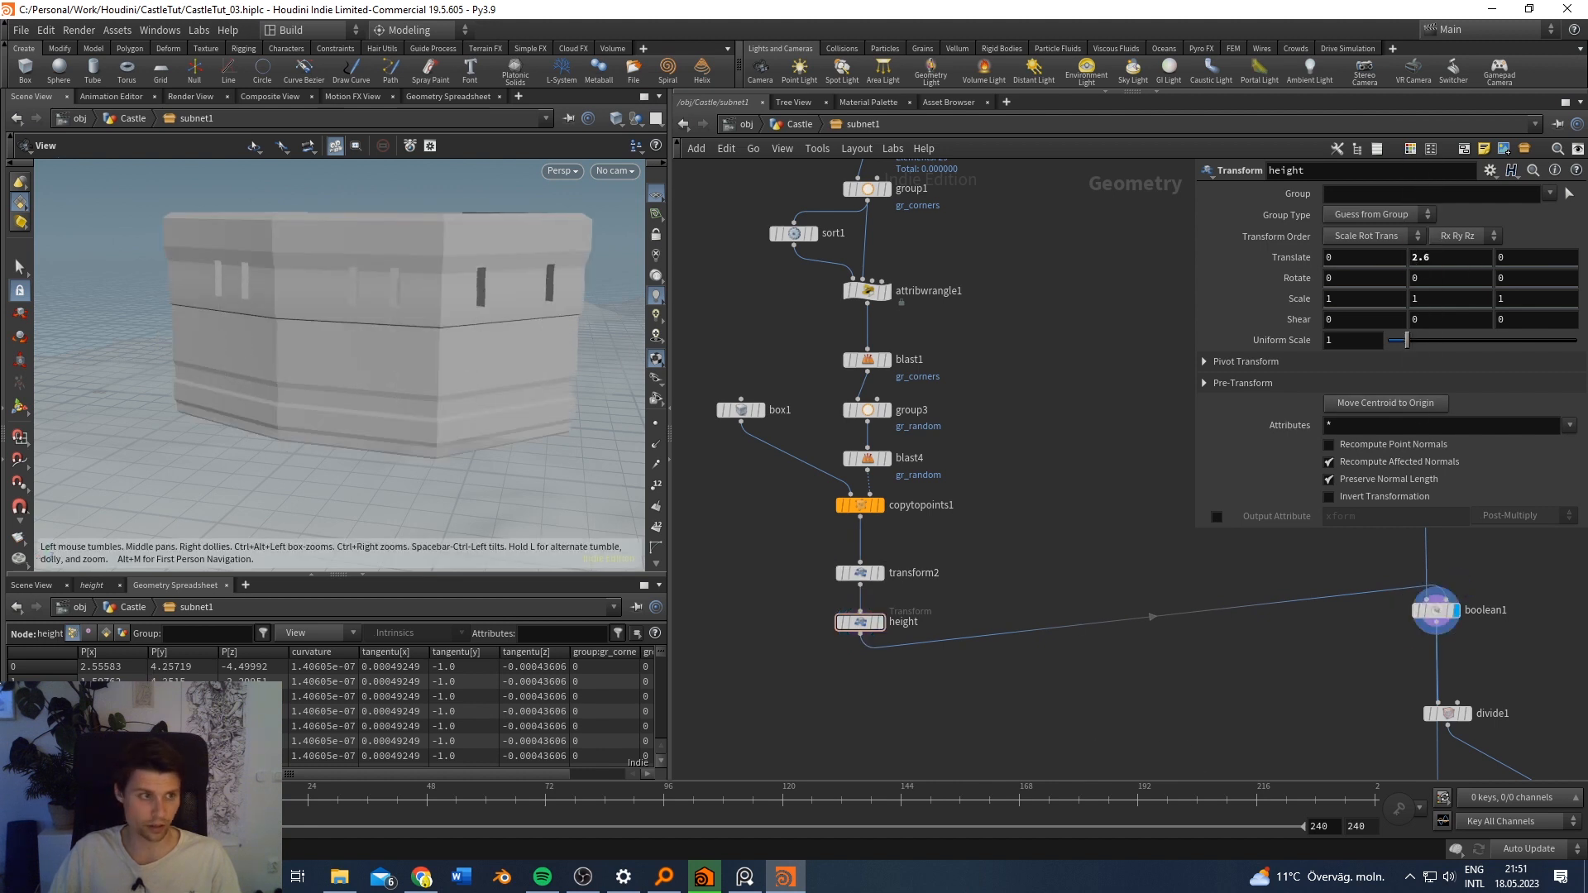
left_click_drag(0, 179, 791, 177)
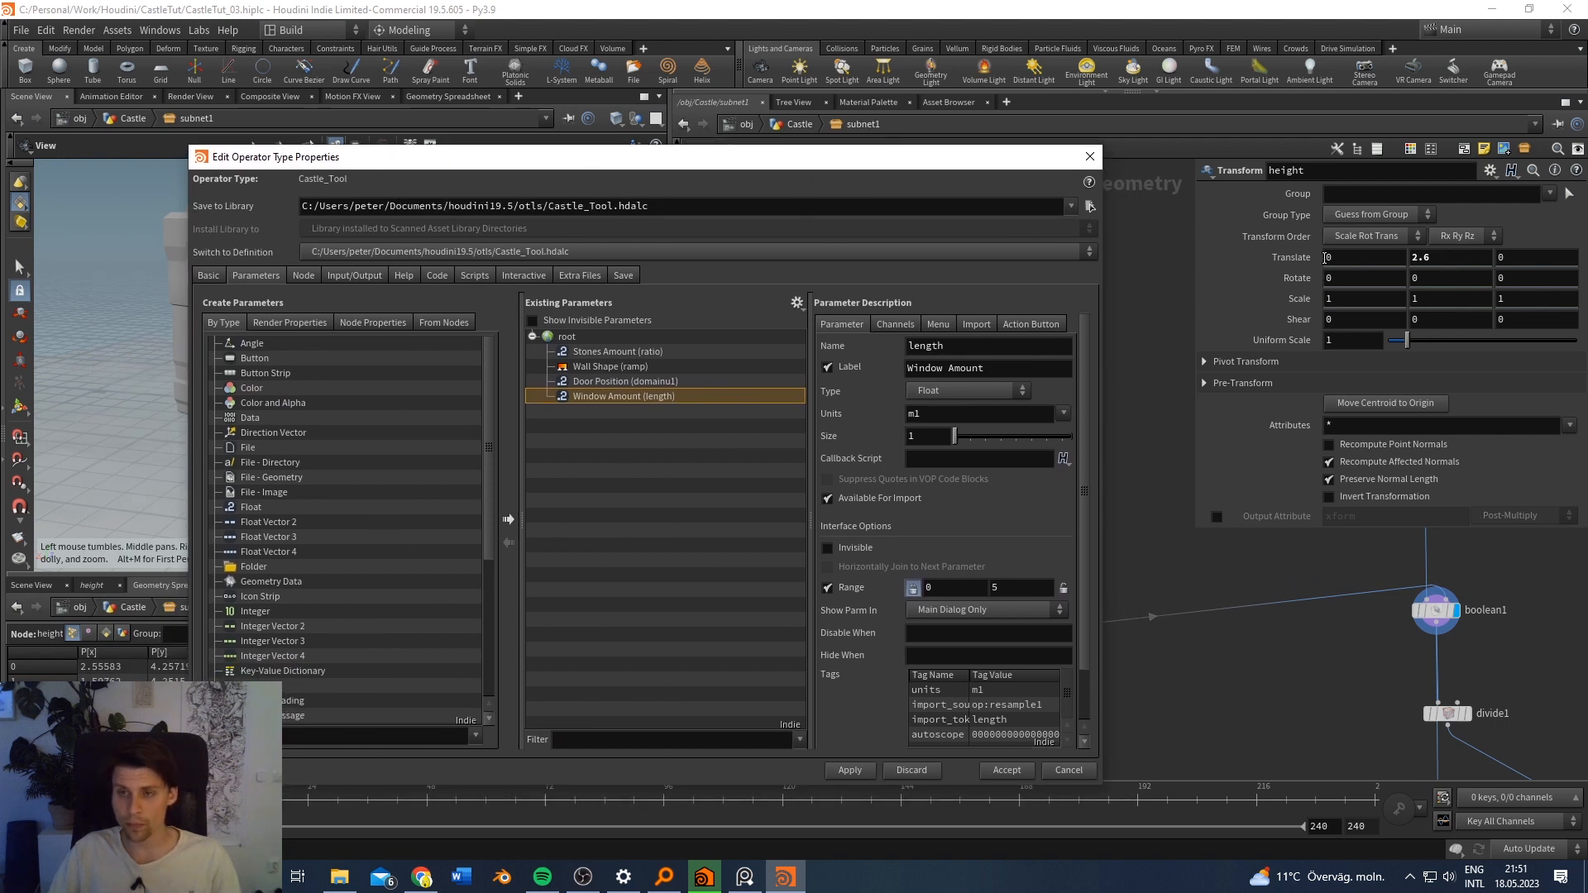
middle_click_drag(1454, 257, 947, 331)
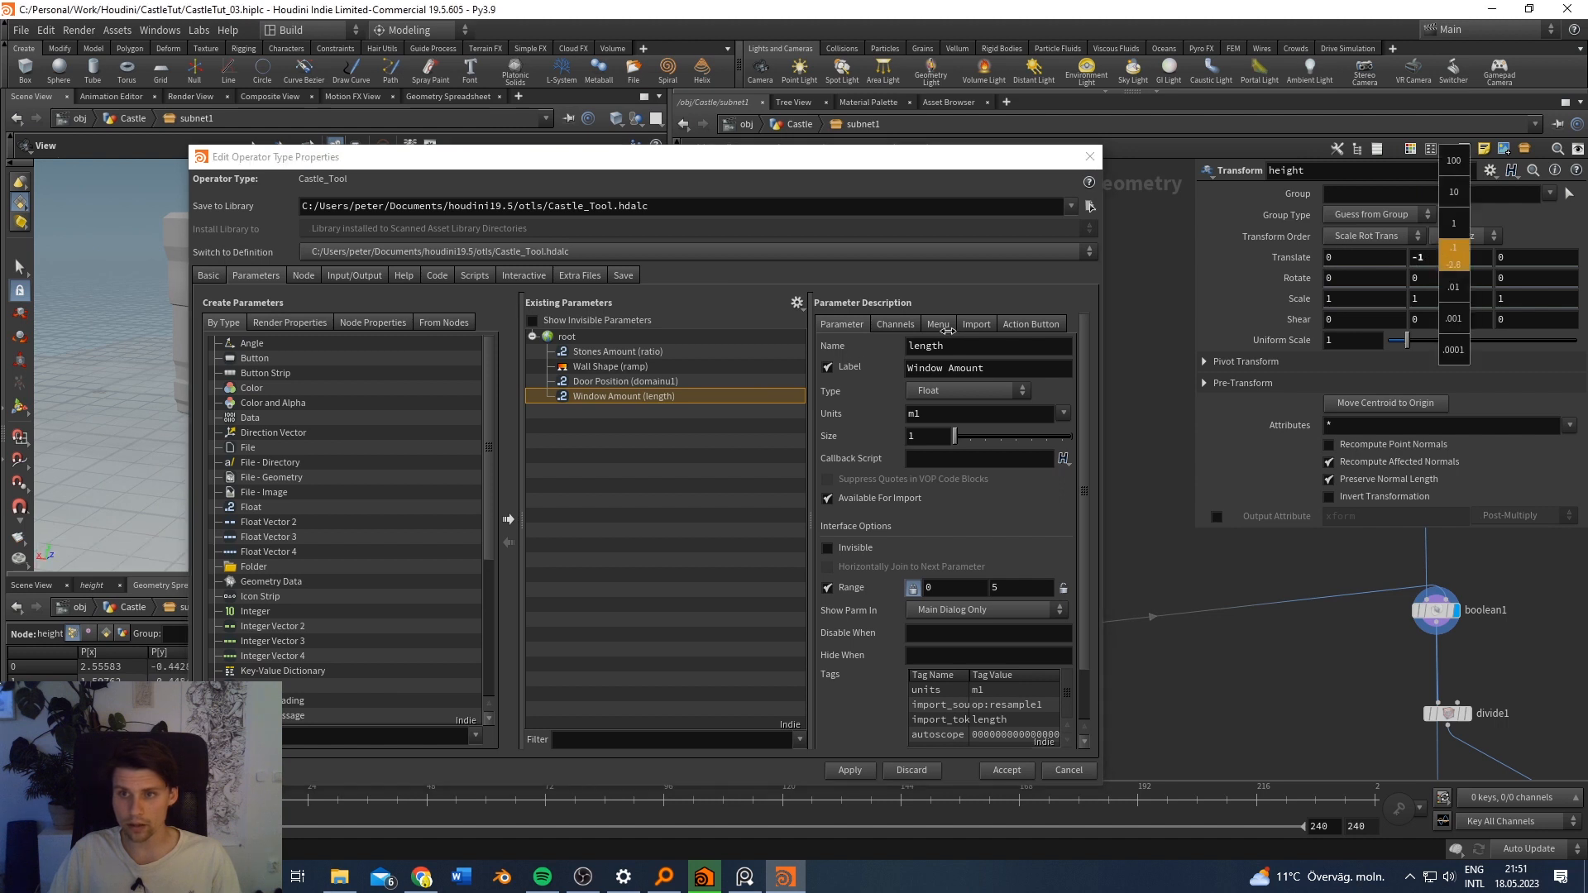
middle_click_drag(1363, 280, 1516, 243)
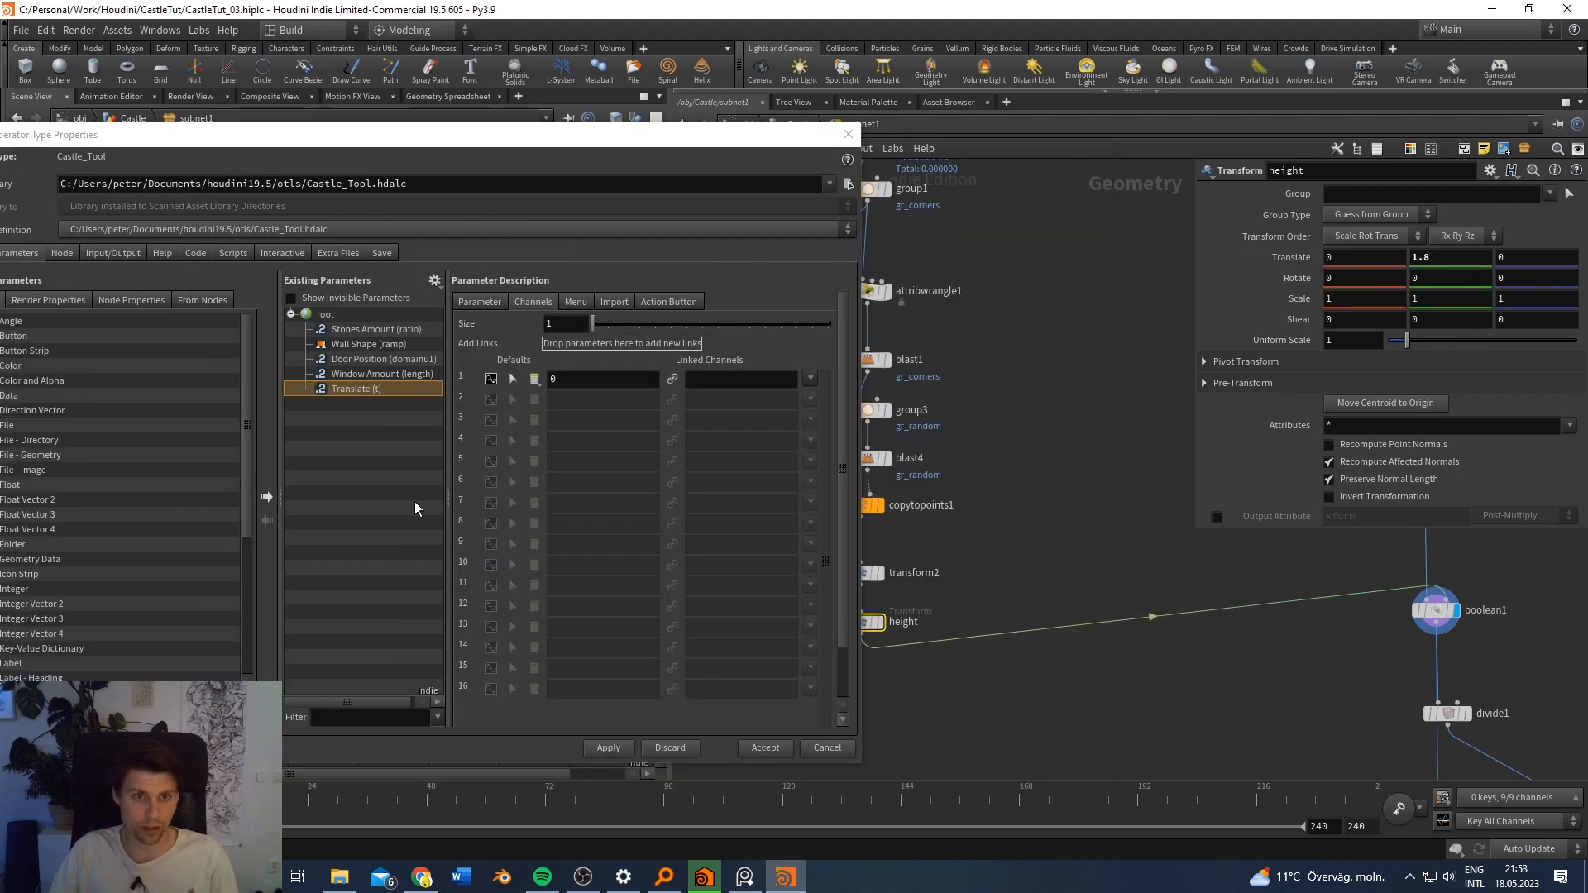
Step: Delete the Translate (t) parameter from Castle_Tool's existing parameters
left_click(416, 504)
left_click(353, 389)
right_click(353, 389)
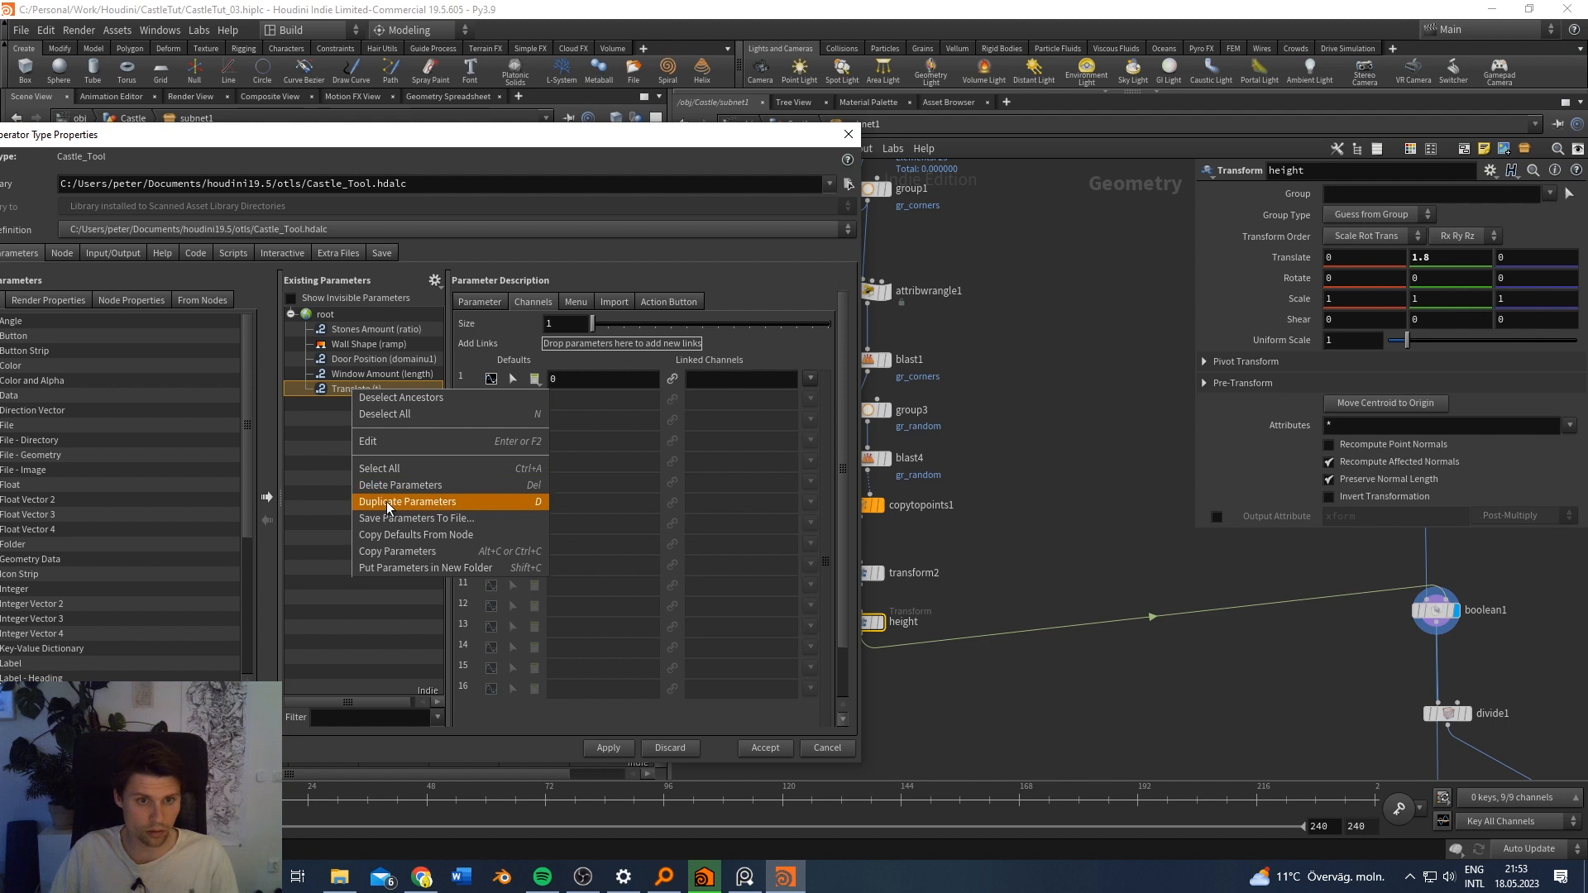
key("Escape")
key("Delete")
Step: Check how Stones Amount is linked to its channel and add a new Float parameter below Window Amount
left_click(364, 329)
left_click_drag(497, 136, 739, 123)
scroll(372, 460, "down", 5)
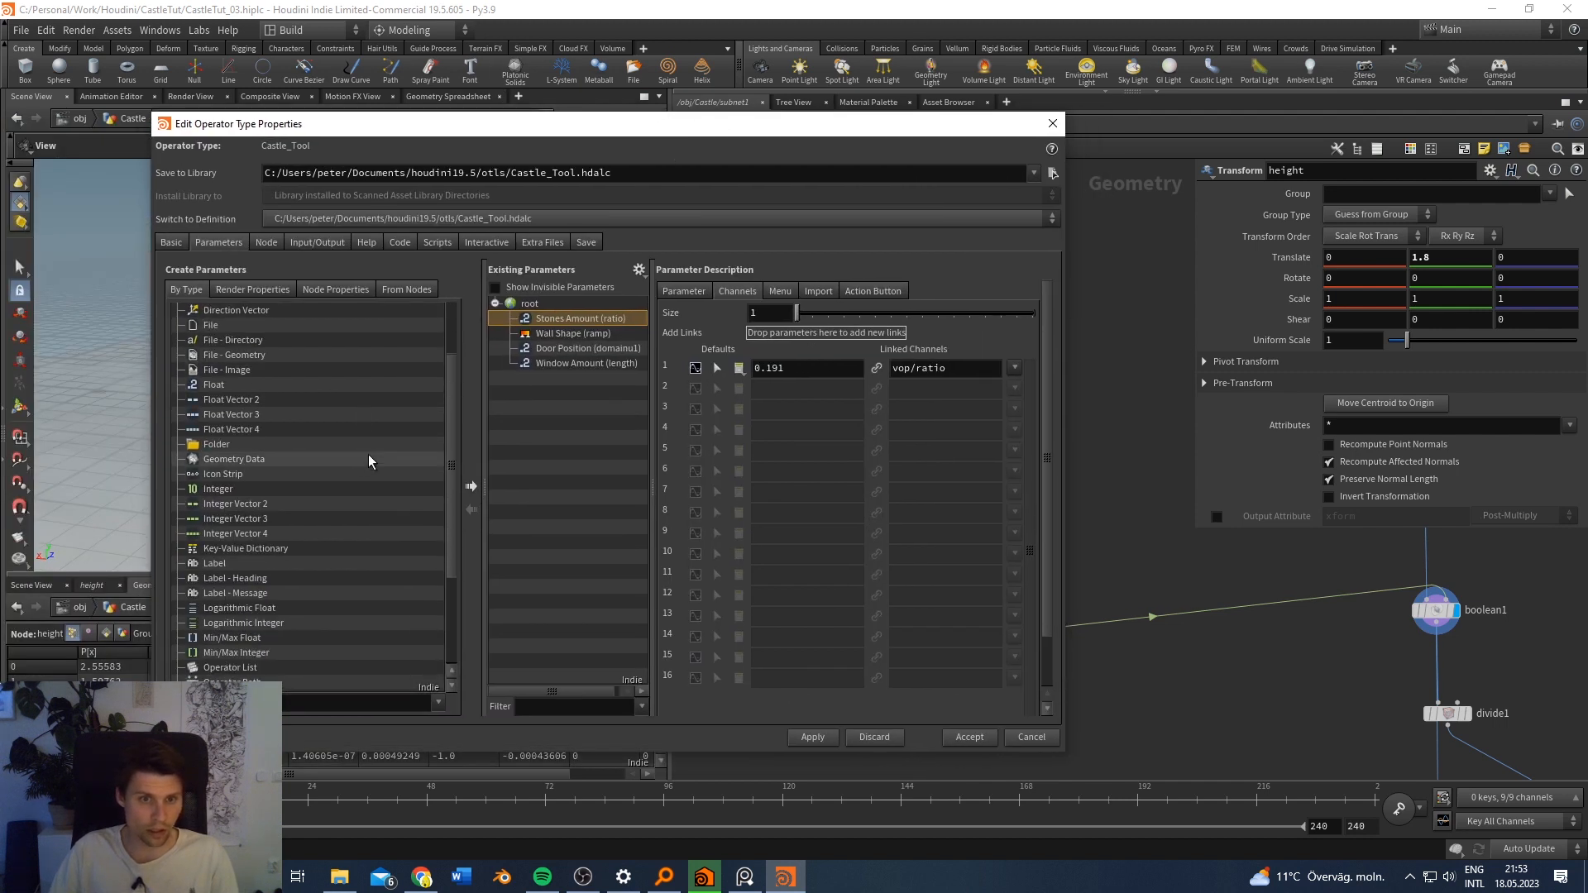
scroll(283, 461, "up", 5)
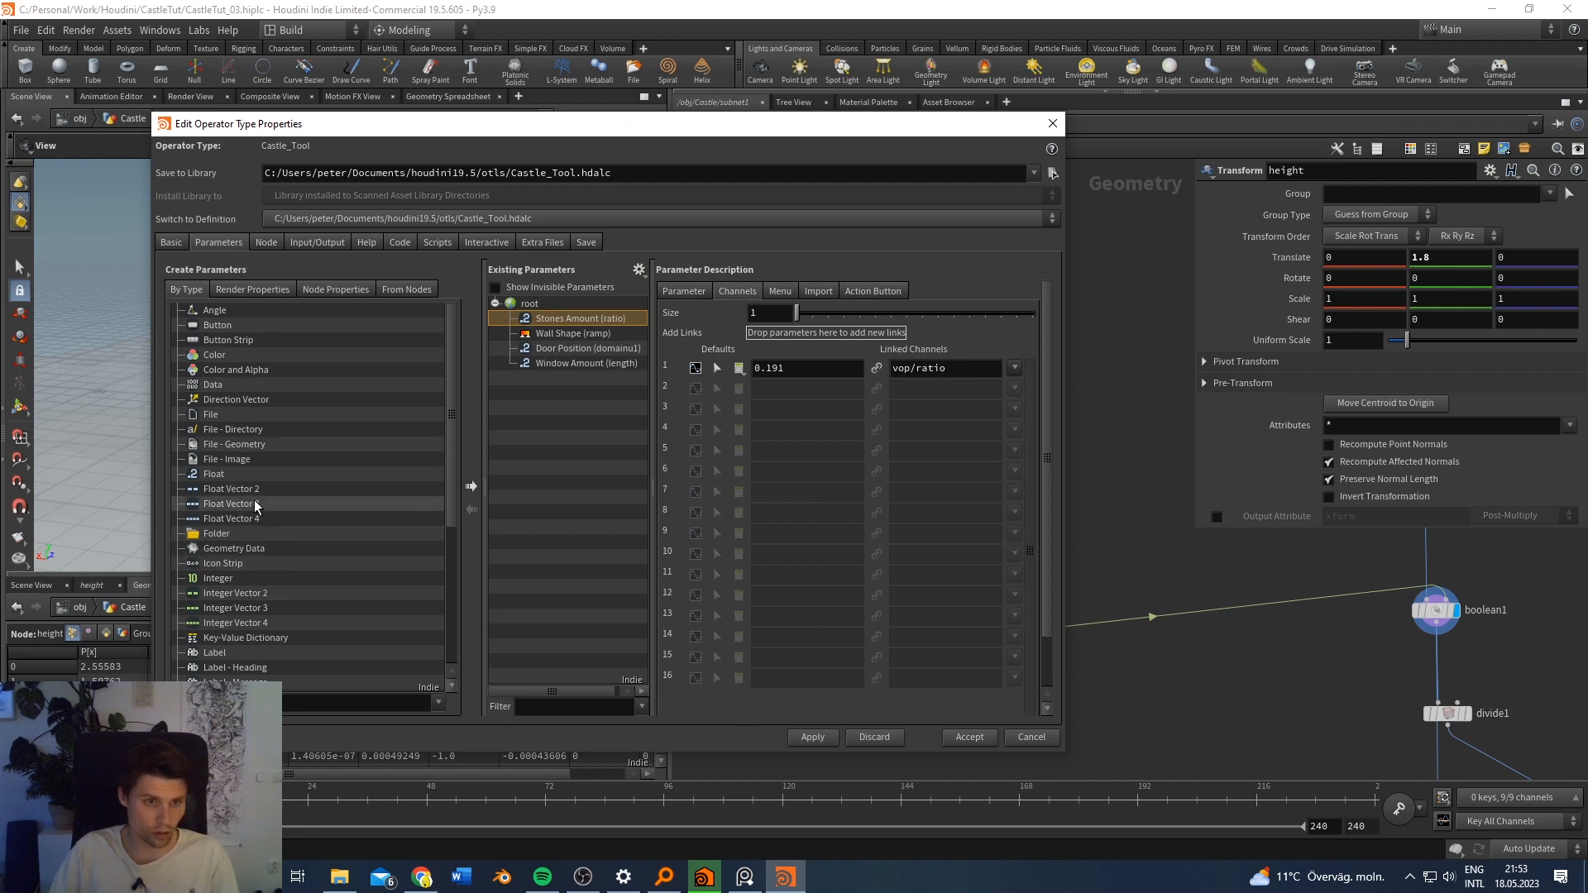
left_click(217, 474)
left_click_drag(217, 477, 556, 429)
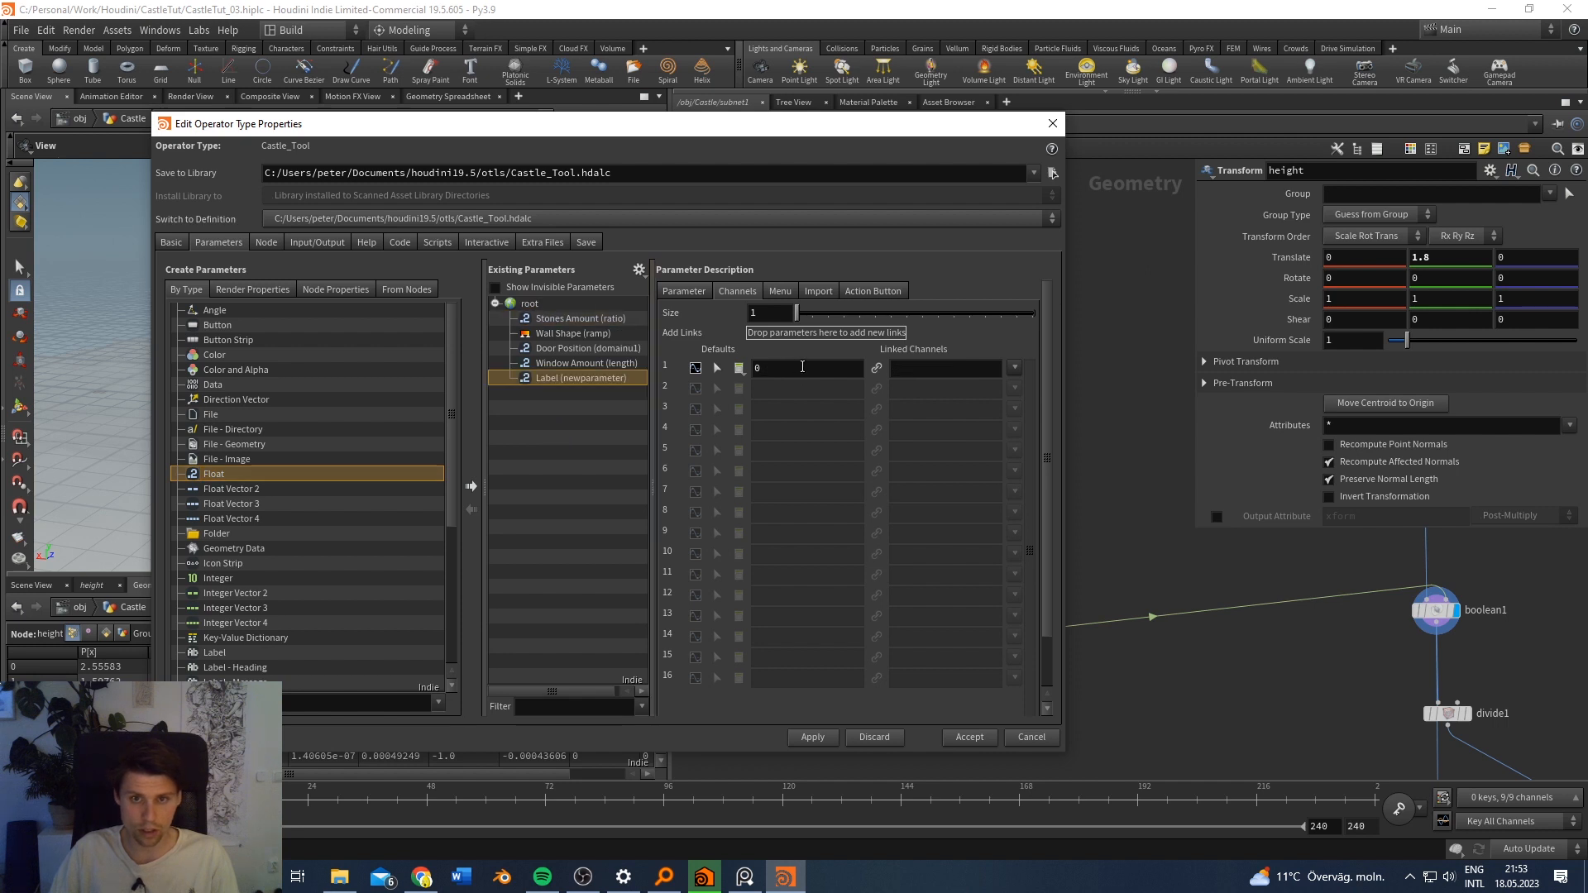
left_click(697, 290)
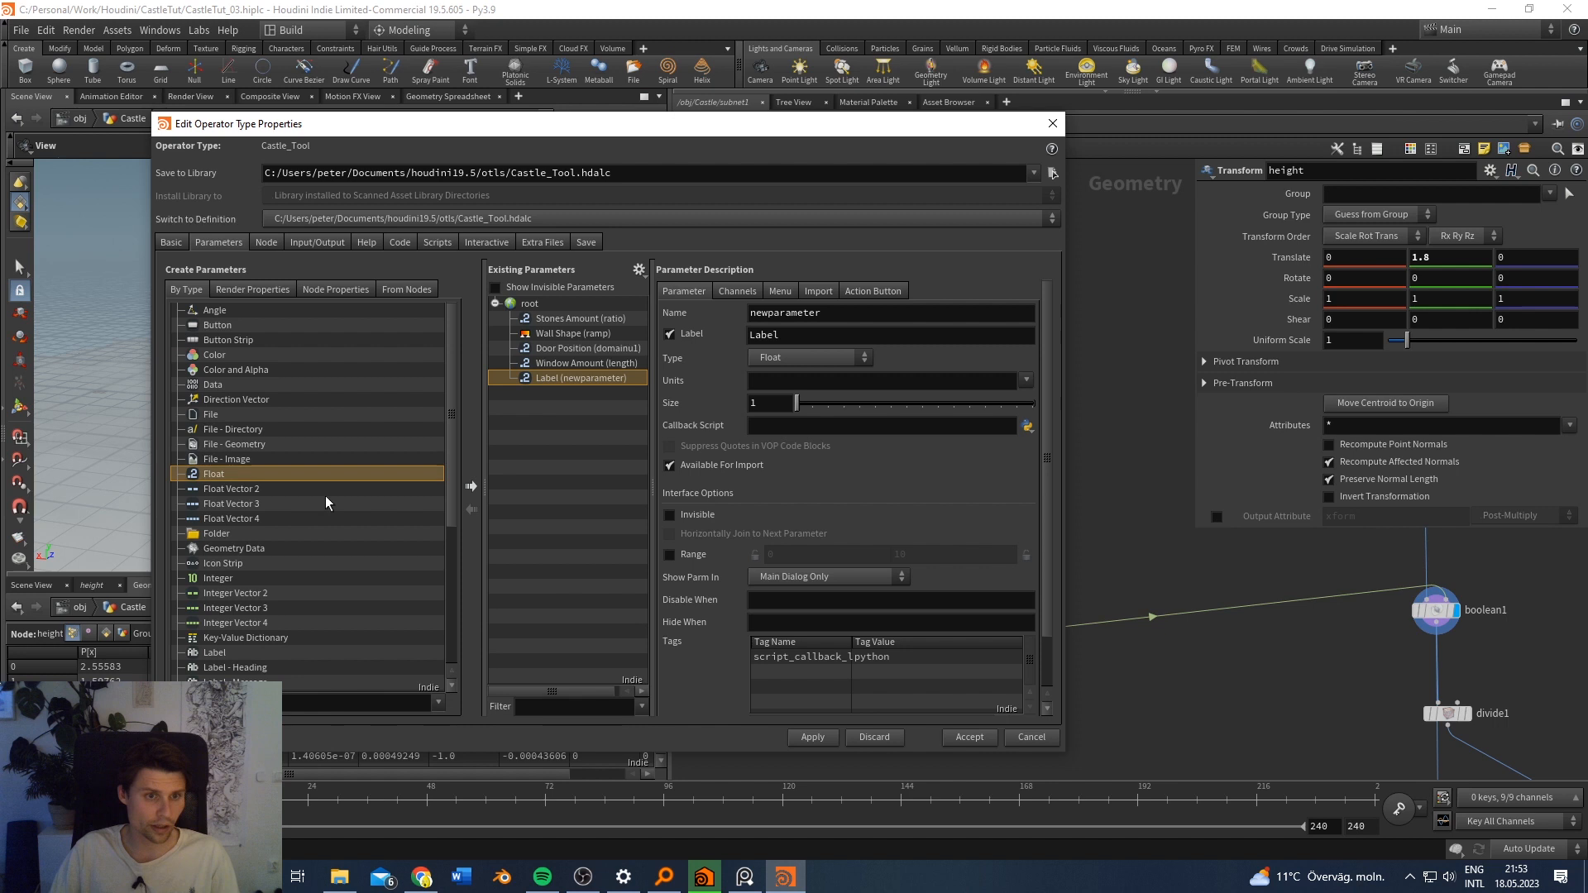
scroll(239, 546, "down", 5)
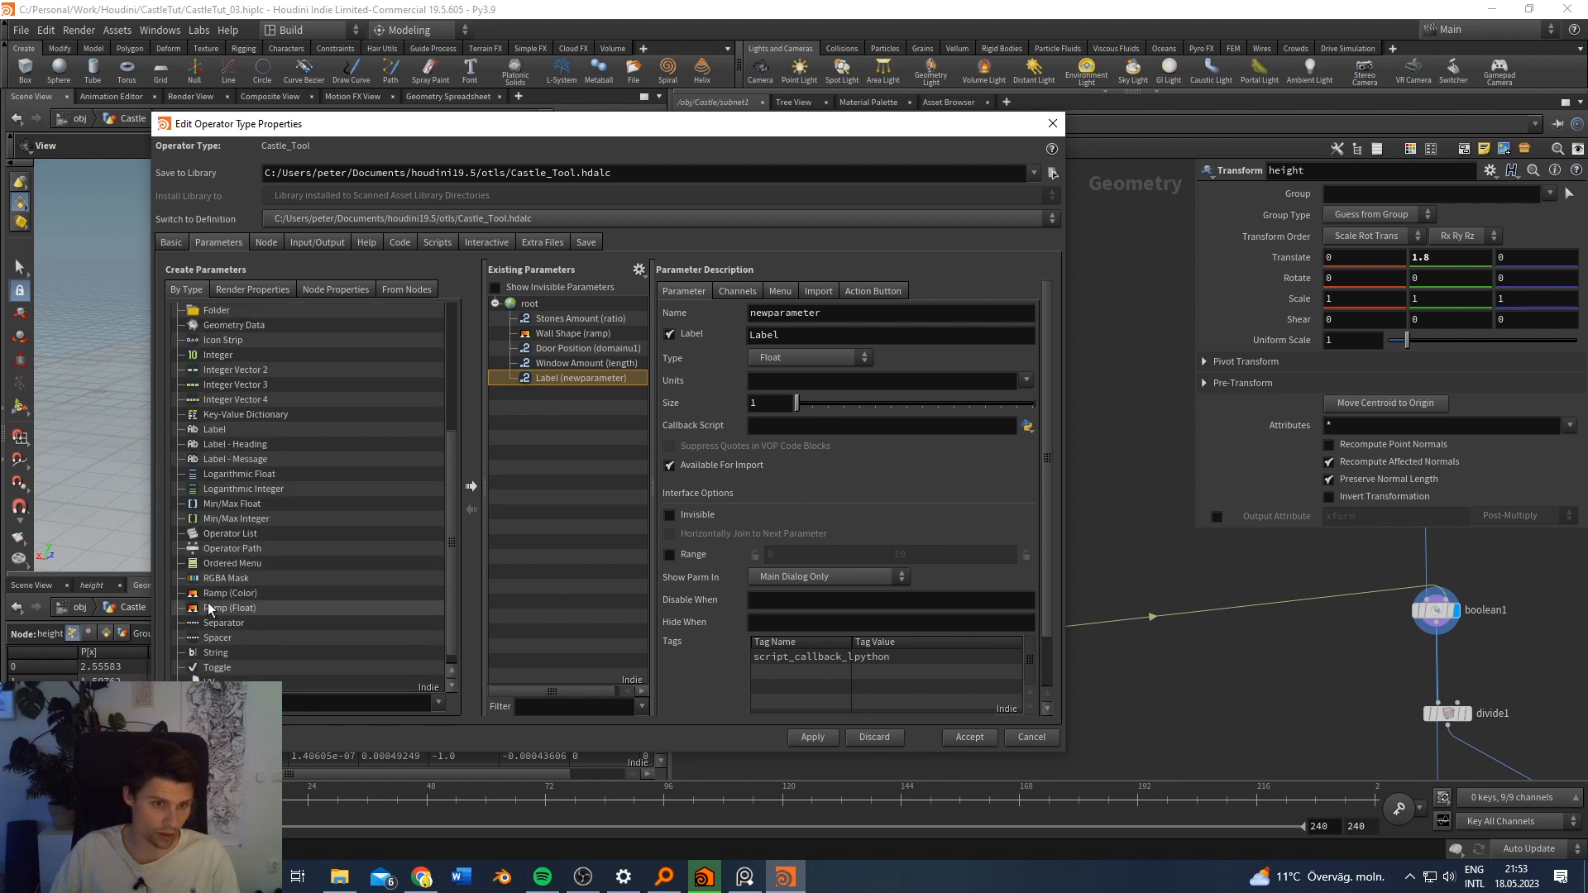
scroll(252, 596, "up", 3)
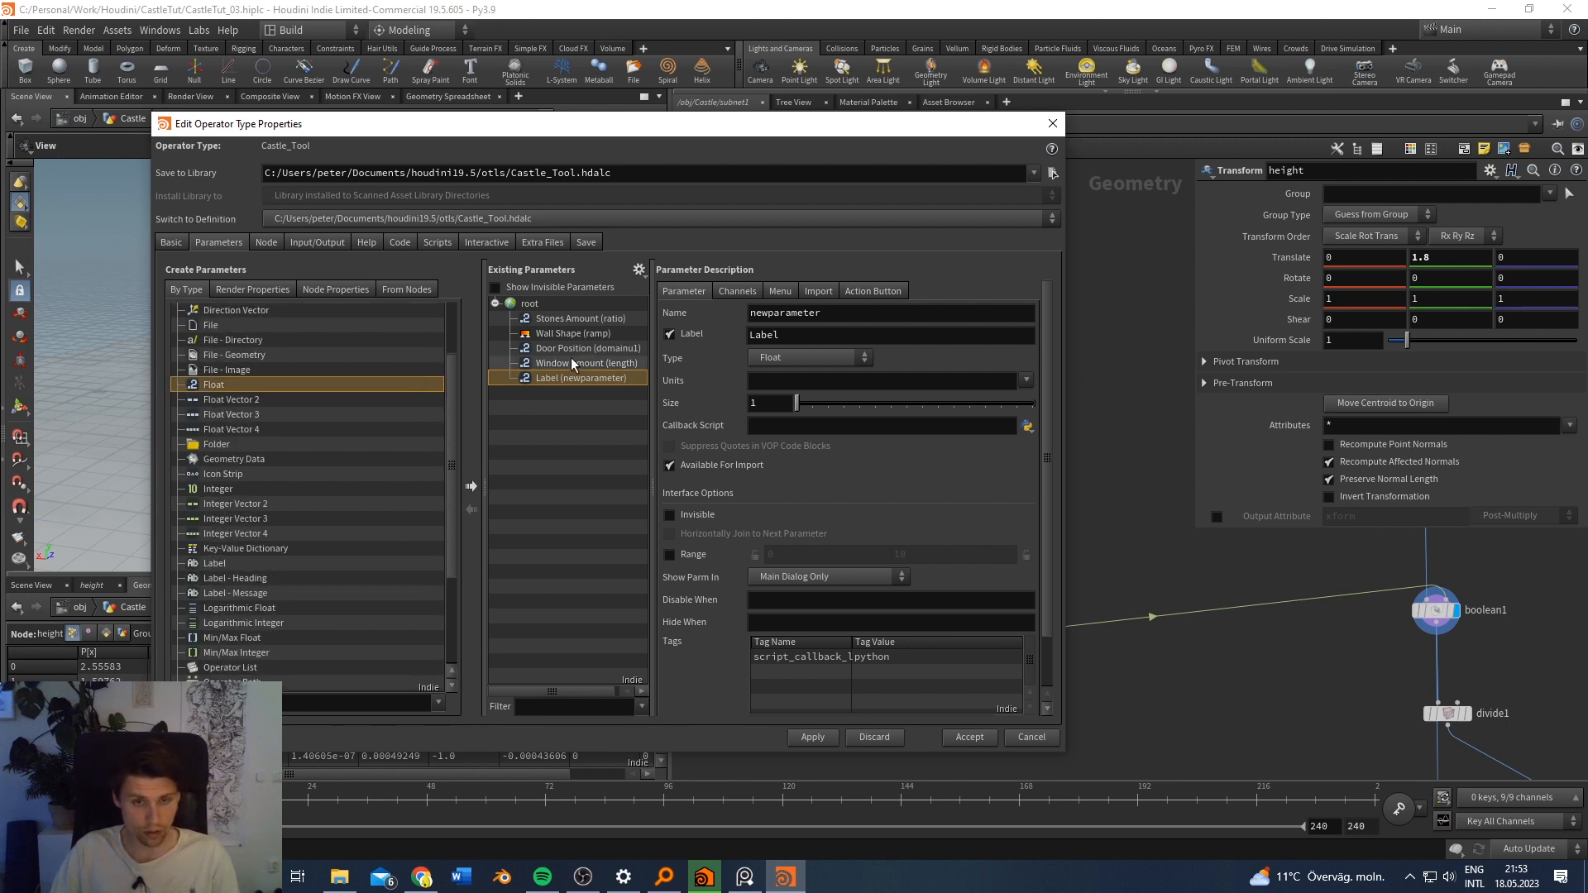
Step: Link the new float parameter's first channel to the height transform's Y translation and apply the change to the asset
left_click_drag(667, 140, 599, 141)
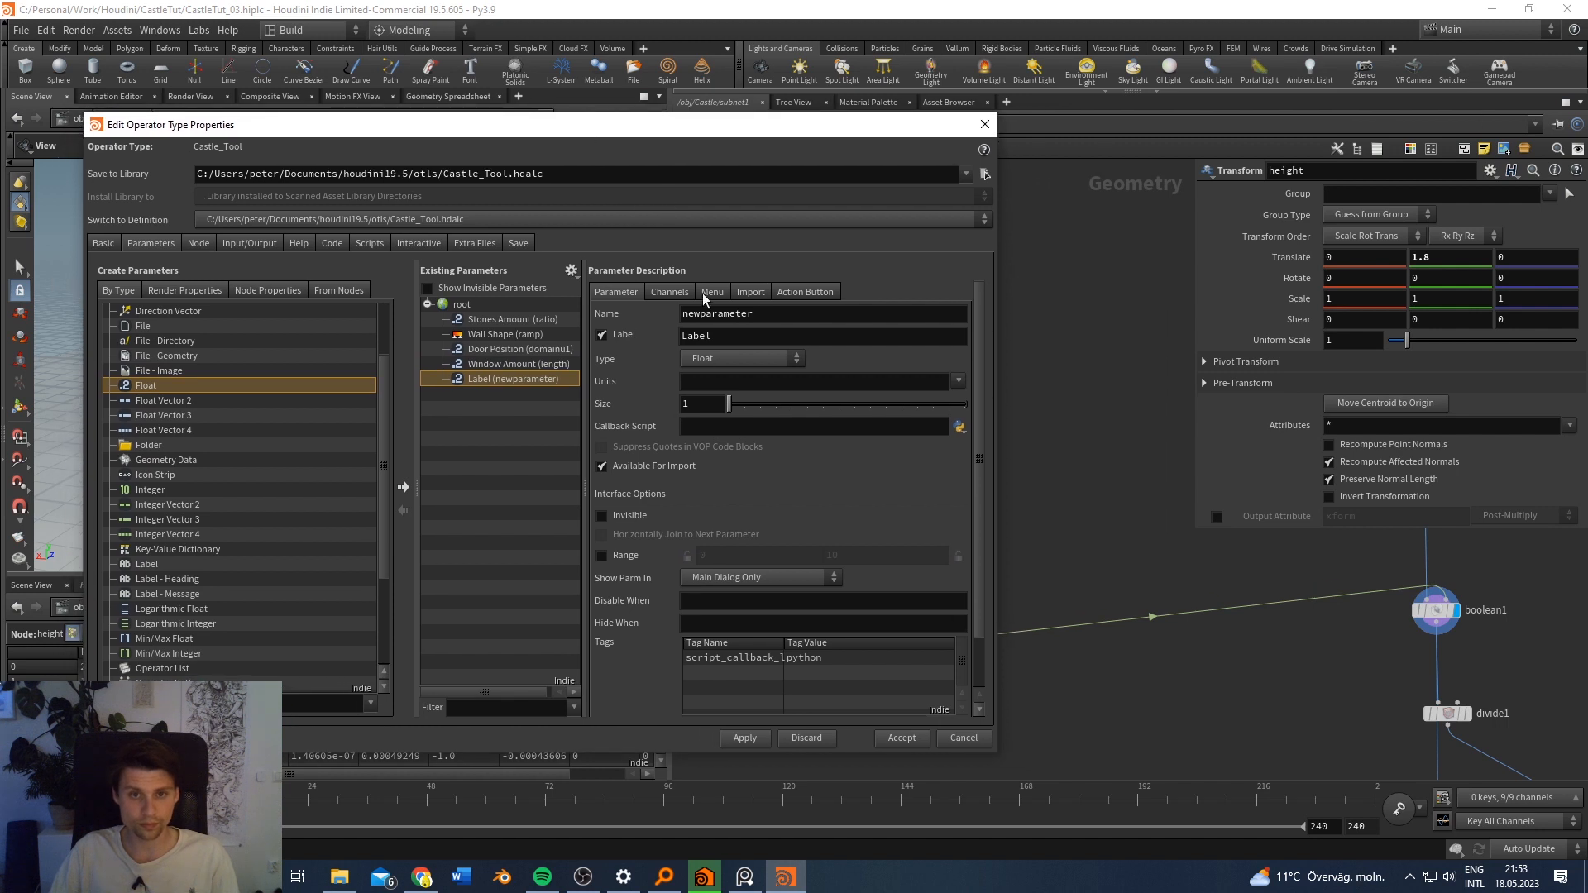
left_click(658, 295)
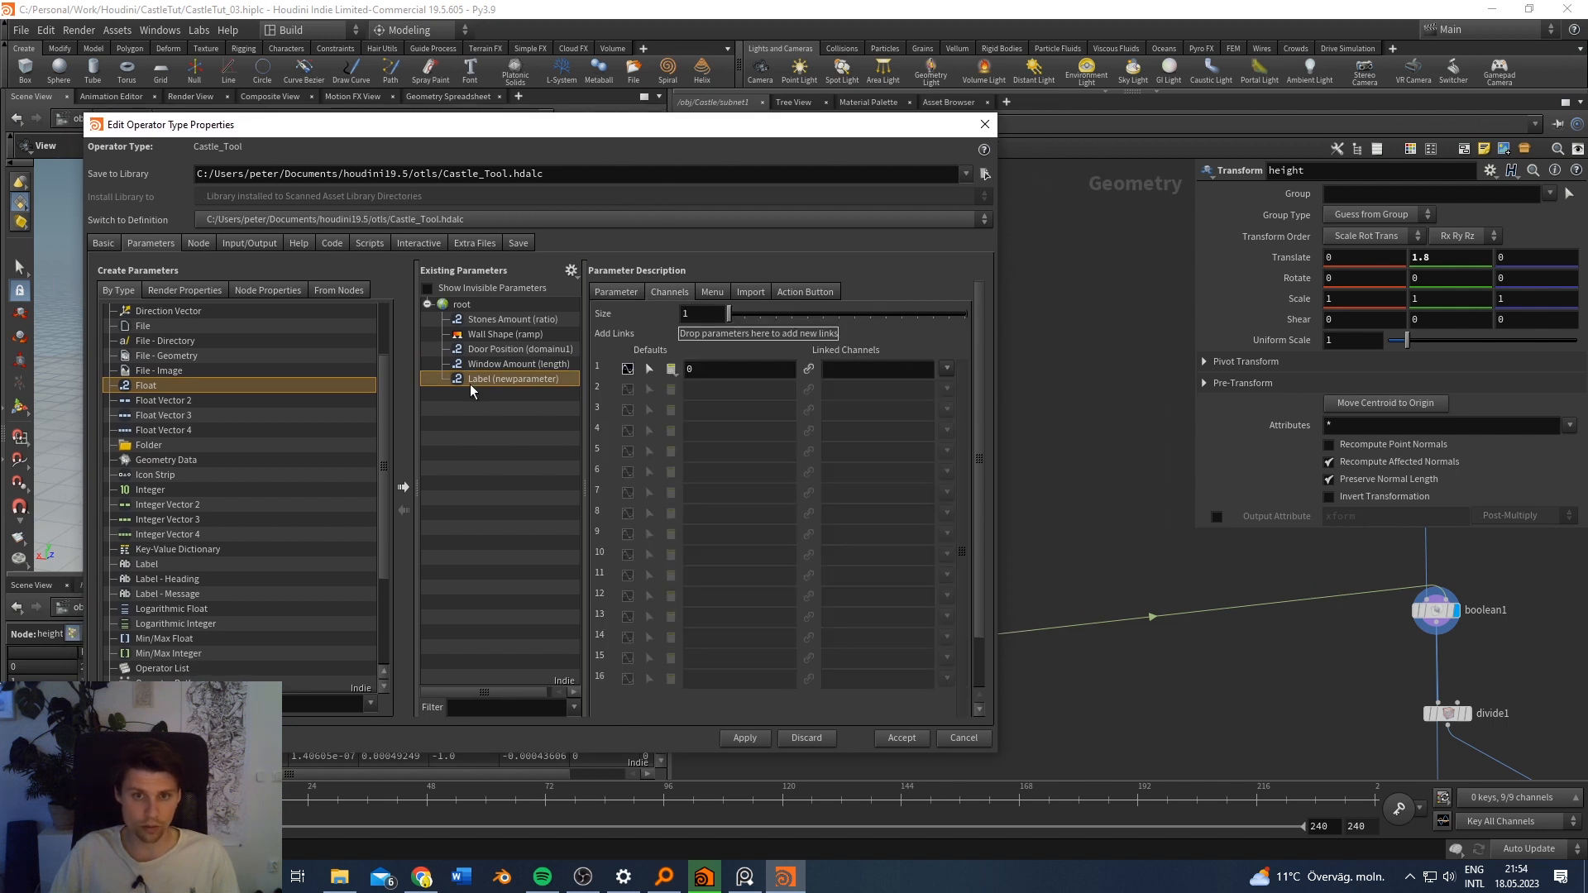
left_click_drag(784, 126, 370, 135)
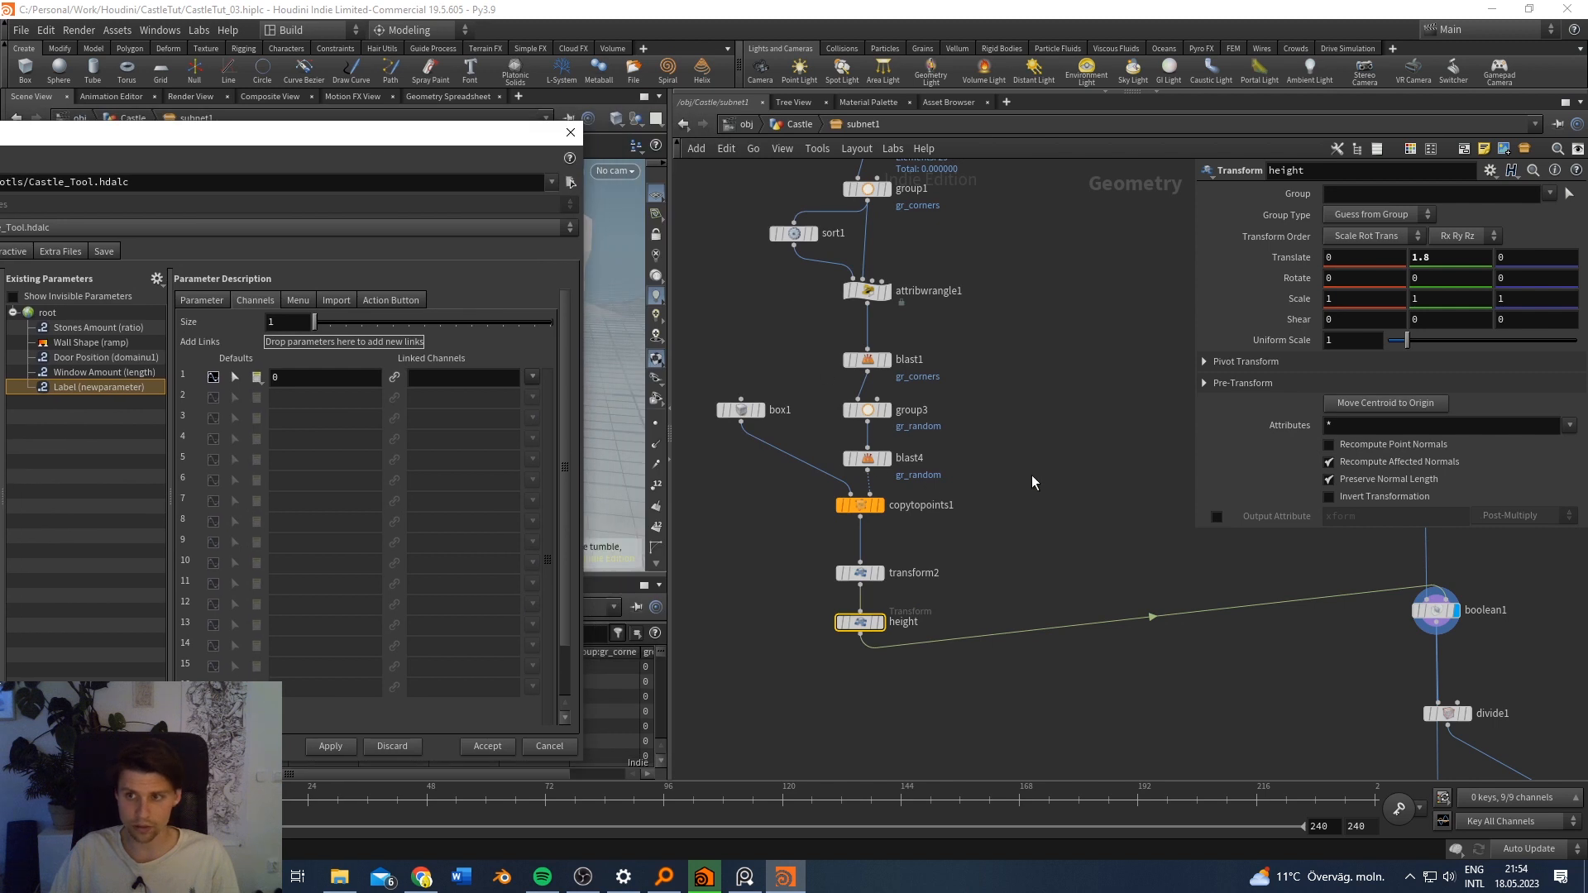
left_click_drag(1291, 257, 589, 330)
left_click(720, 363)
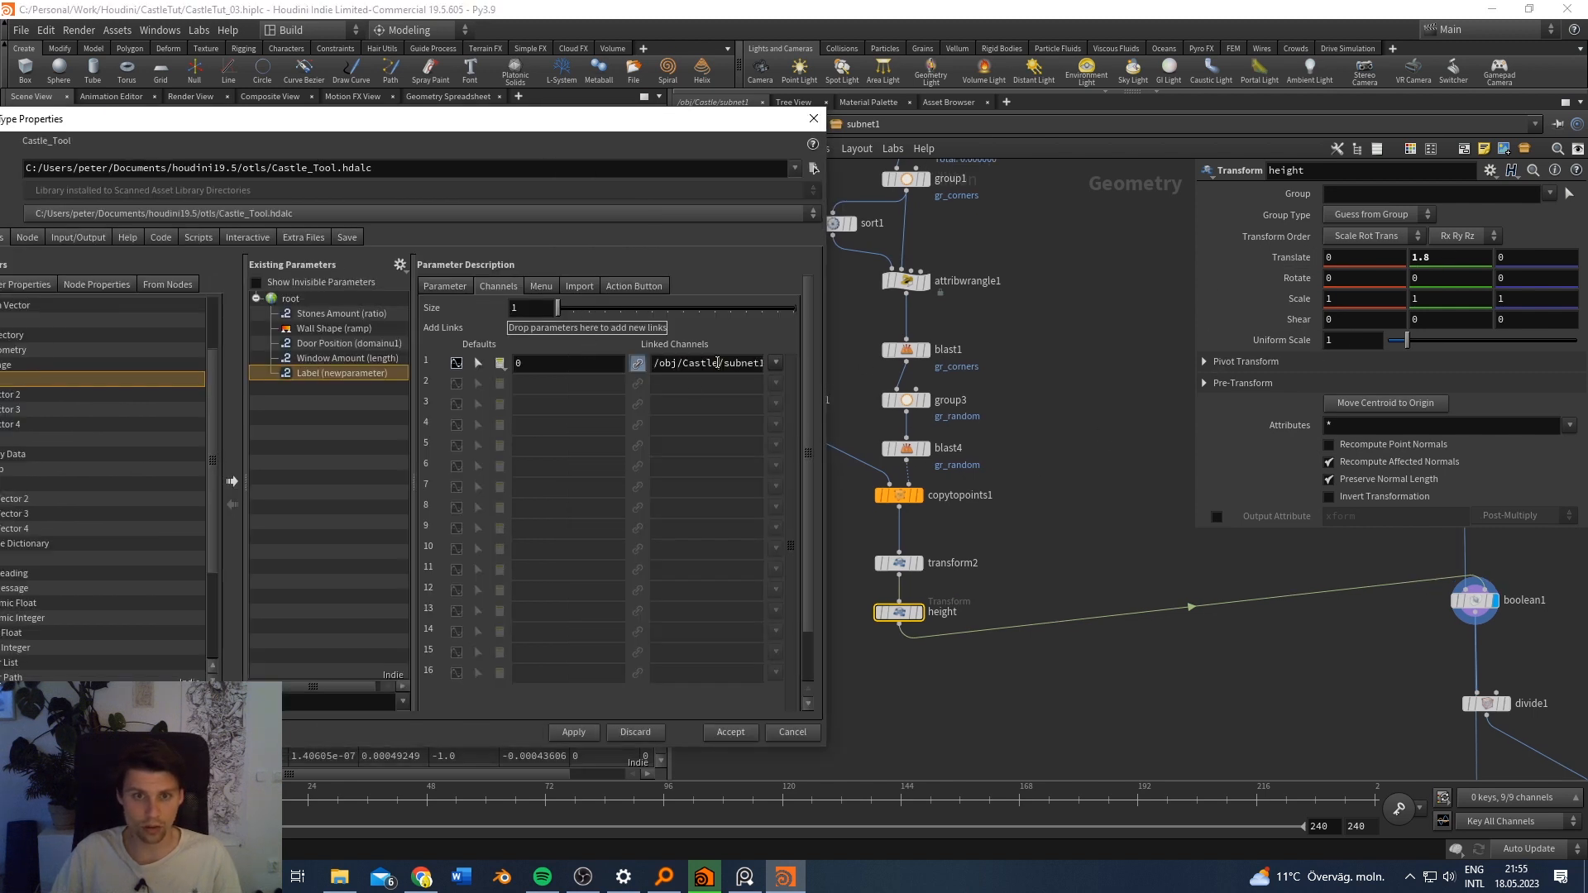
left_click(776, 363)
left_click(830, 506)
left_click(776, 362)
left_click(836, 483)
left_click_drag(741, 365, 916, 380)
left_click(731, 364)
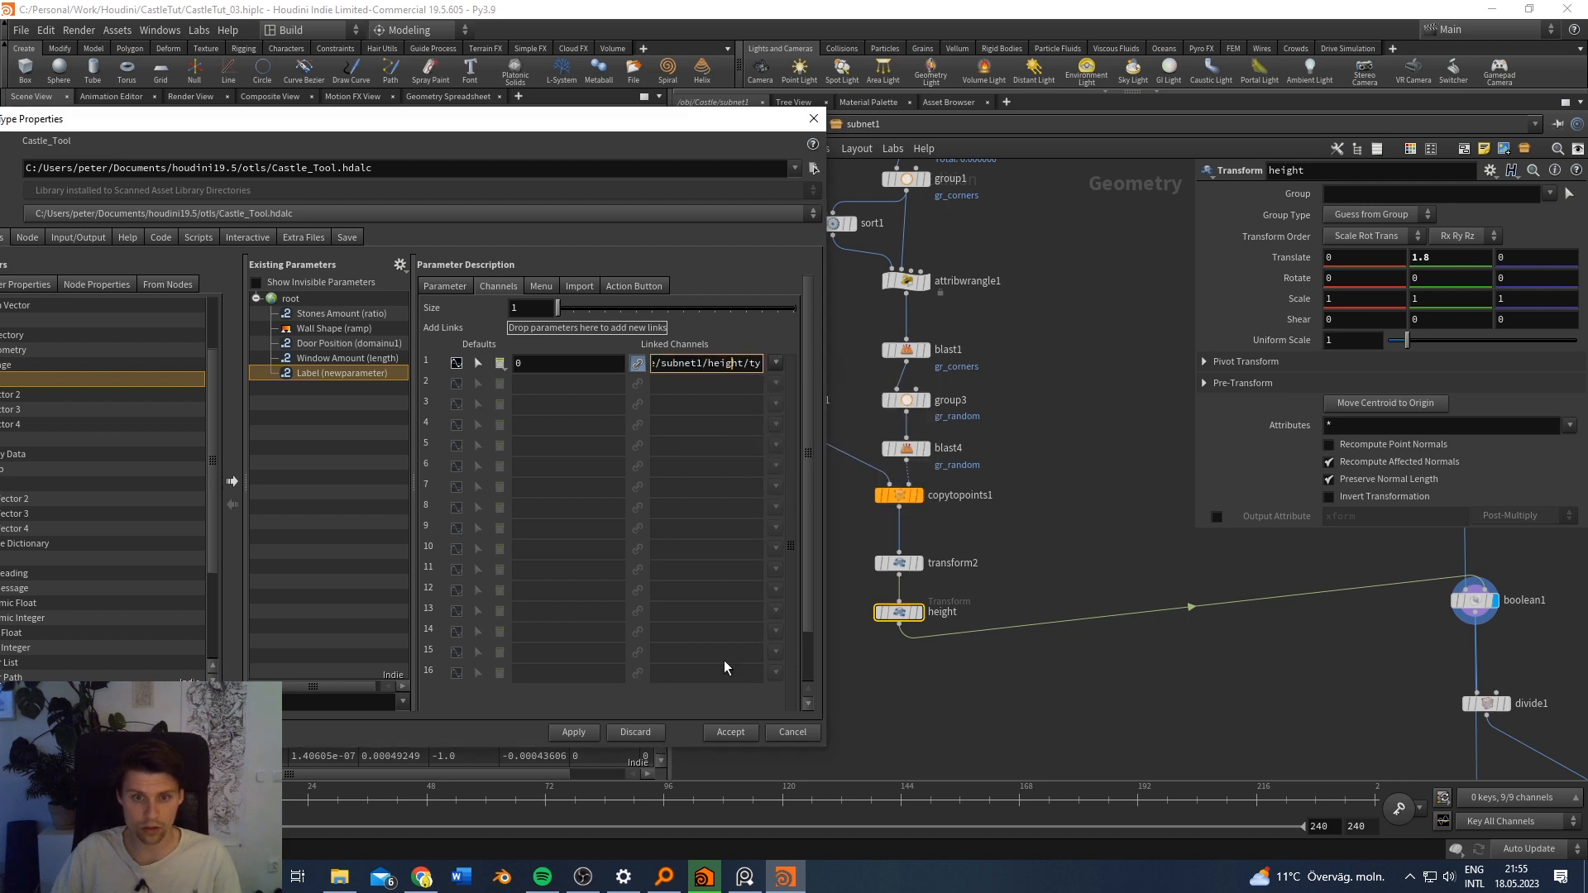
left_click(573, 732)
Step: On the Castle Tool node, try the new unnamed parameter at 3.36 and 1.18 while viewing the castle's windows
left_click_drag(757, 124, 221, 165)
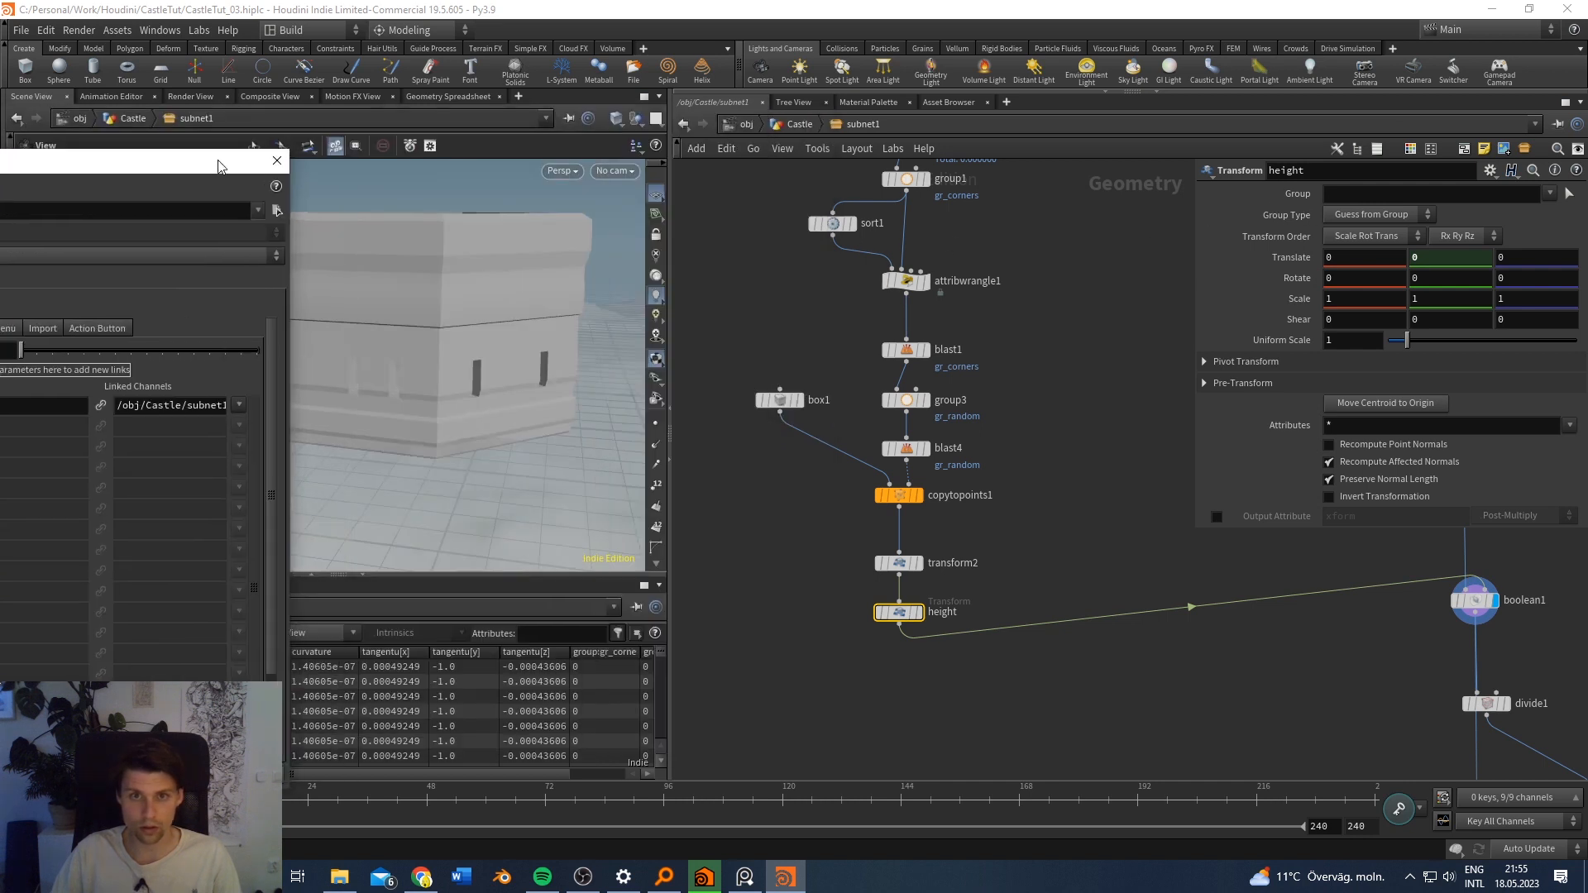
left_click(802, 126)
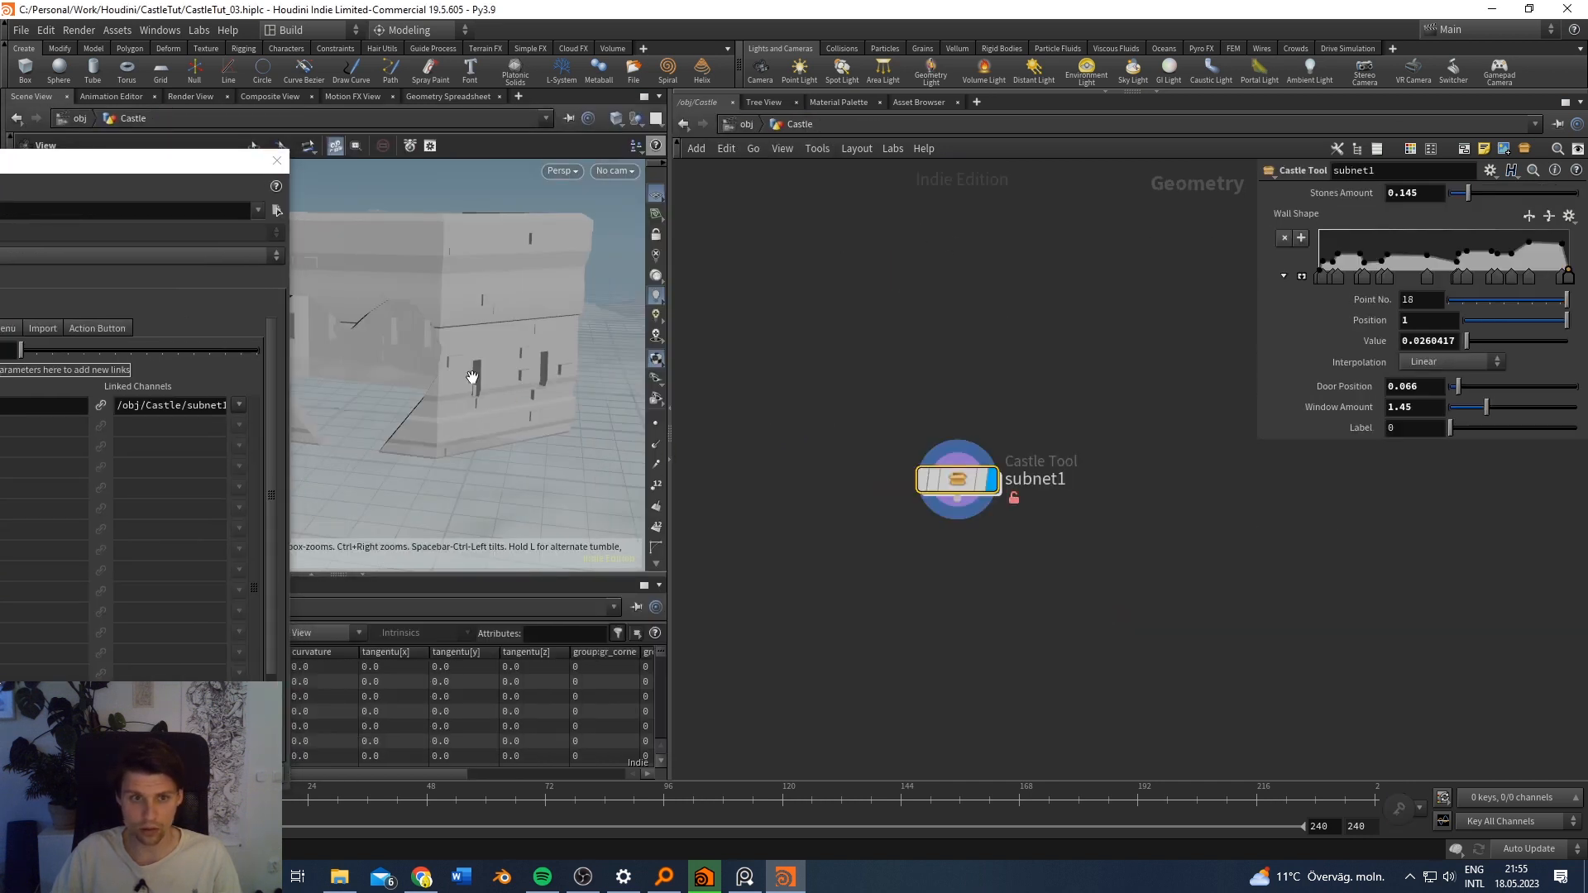
left_click_drag(1449, 428, 1483, 429)
left_click_drag(589, 347, 629, 331)
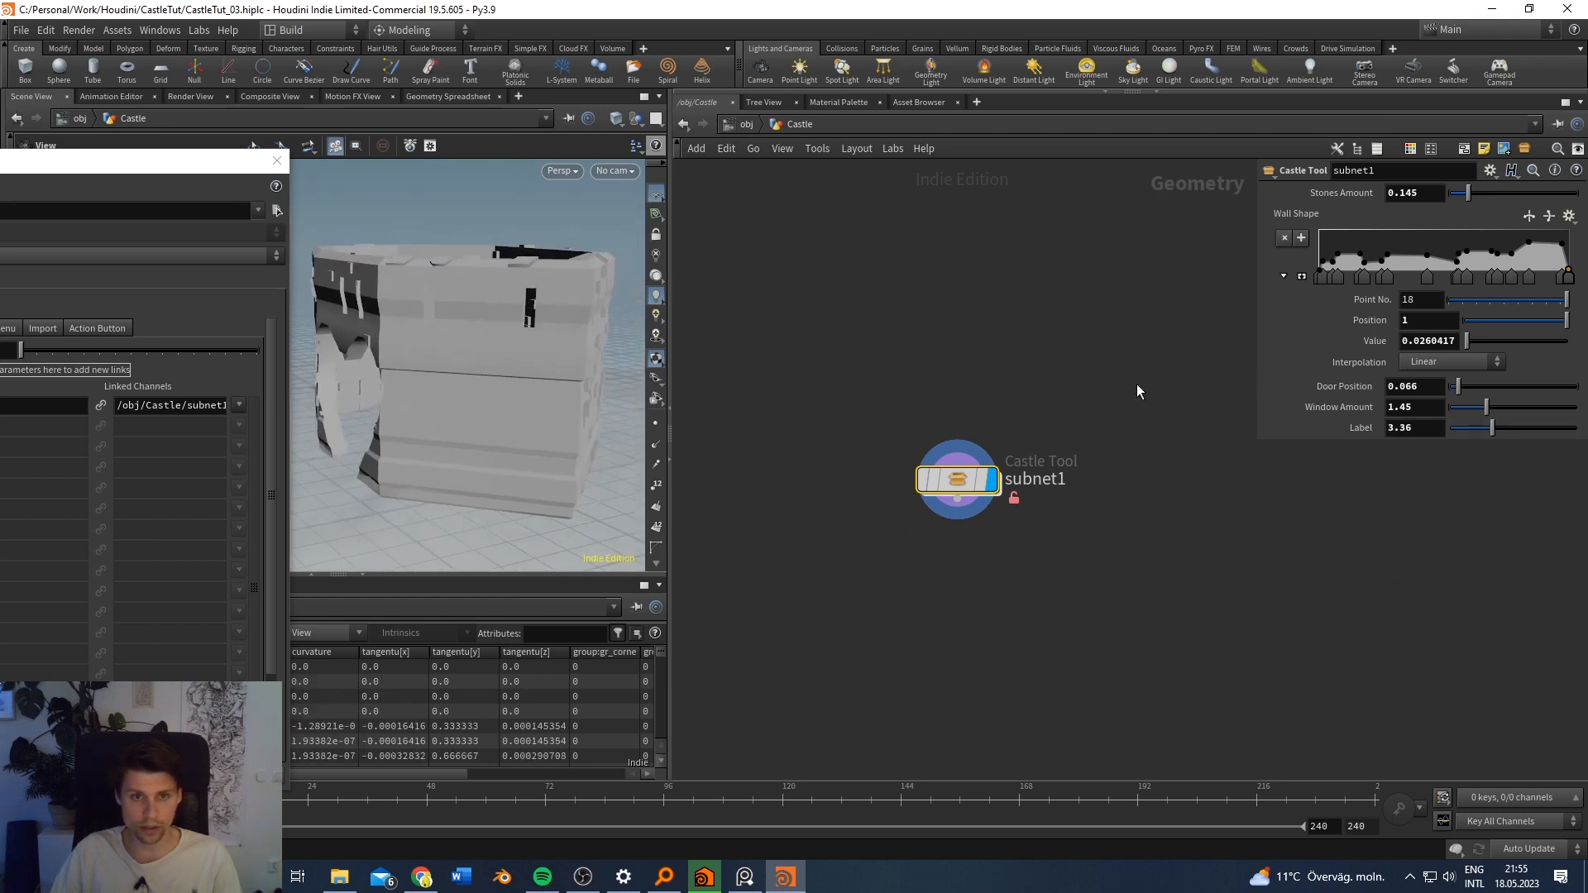
left_click(1487, 429)
left_click_drag(546, 360, 619, 338)
left_click_drag(1485, 430, 1463, 429)
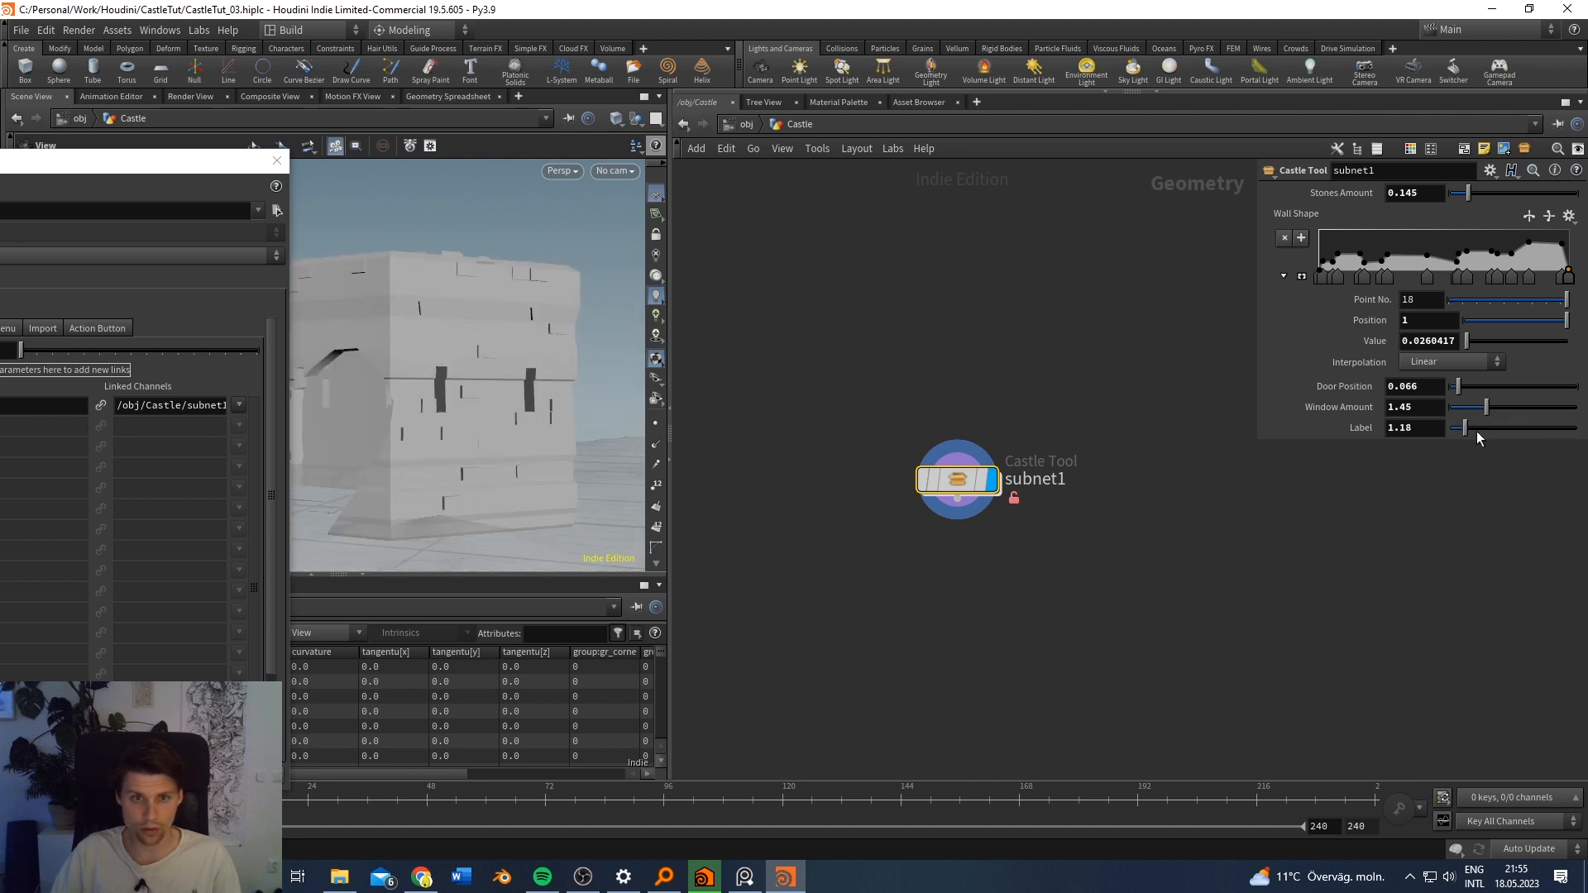
Step: Raise the new unnamed parameter on the Castle Tool node to 2.17 and inspect the window placement
left_click(1457, 428)
left_click(1467, 428)
left_click_drag(1469, 429, 1478, 429)
left_click_drag(475, 373, 471, 296)
middle_click_drag(455, 368, 509, 417)
Step: Enter the Castle Tool subnetwork and examine the node chain around boolean1 and the windows it cuts
double_click(958, 481)
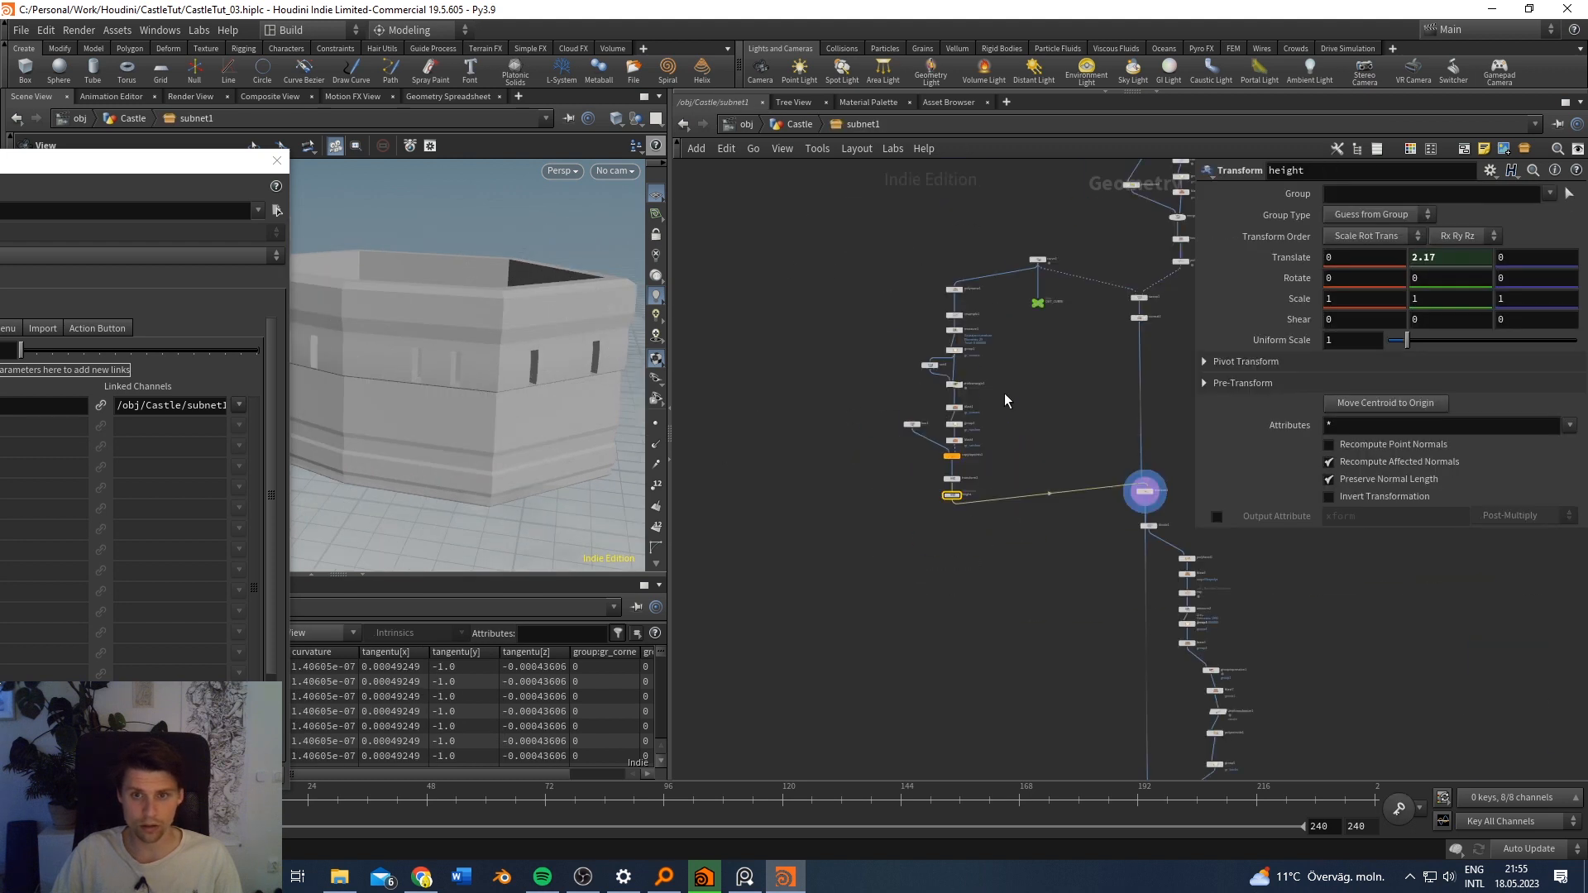
scroll(951, 444, "down", 4)
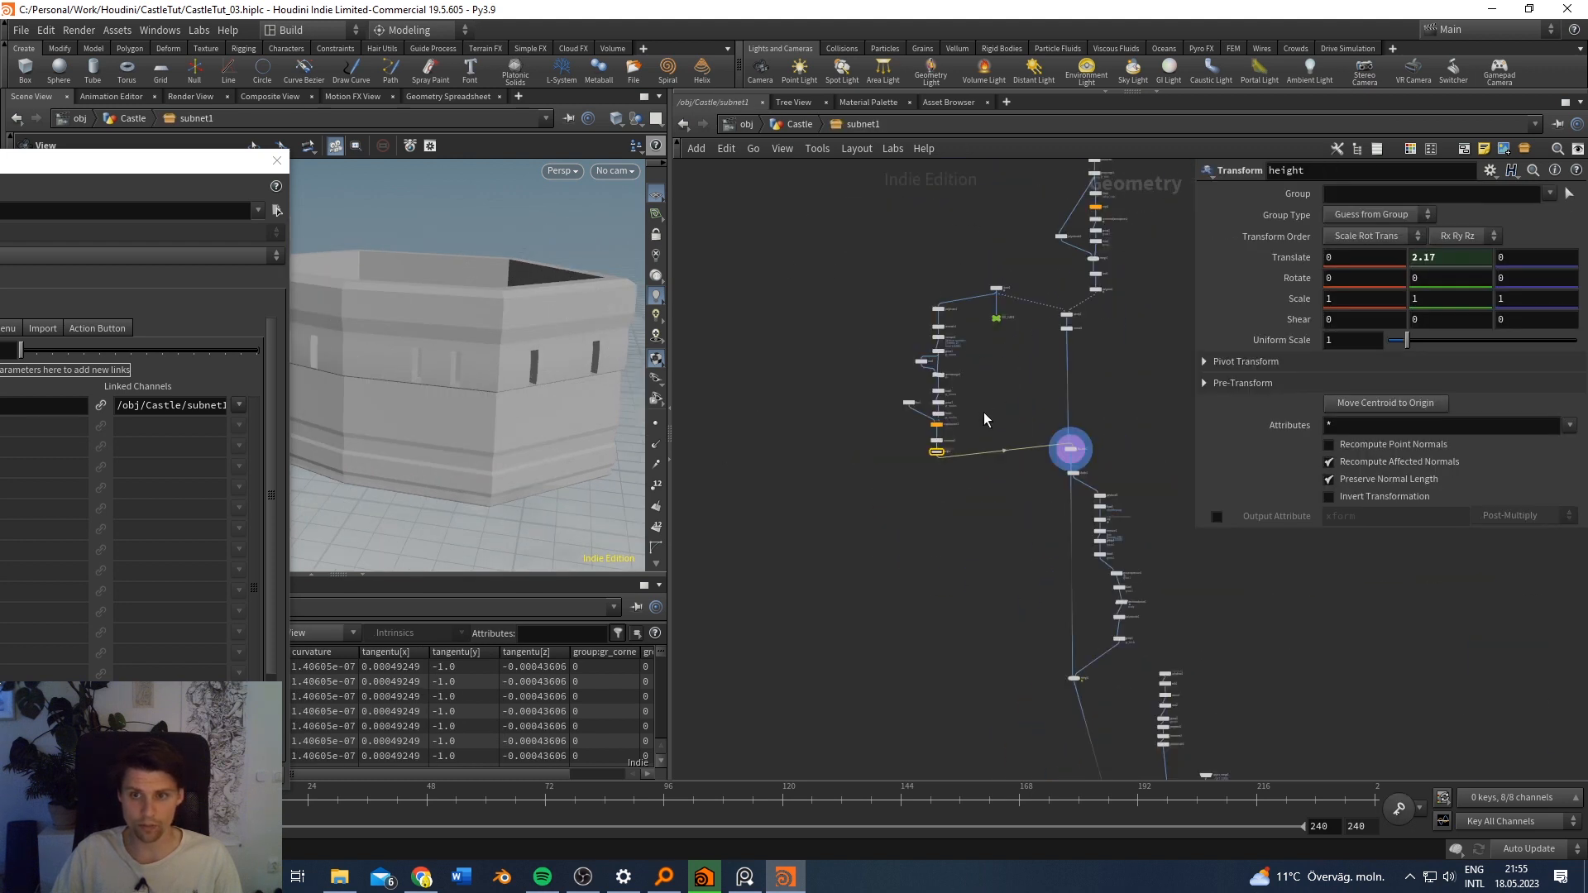
middle_click_drag(941, 369, 923, 339)
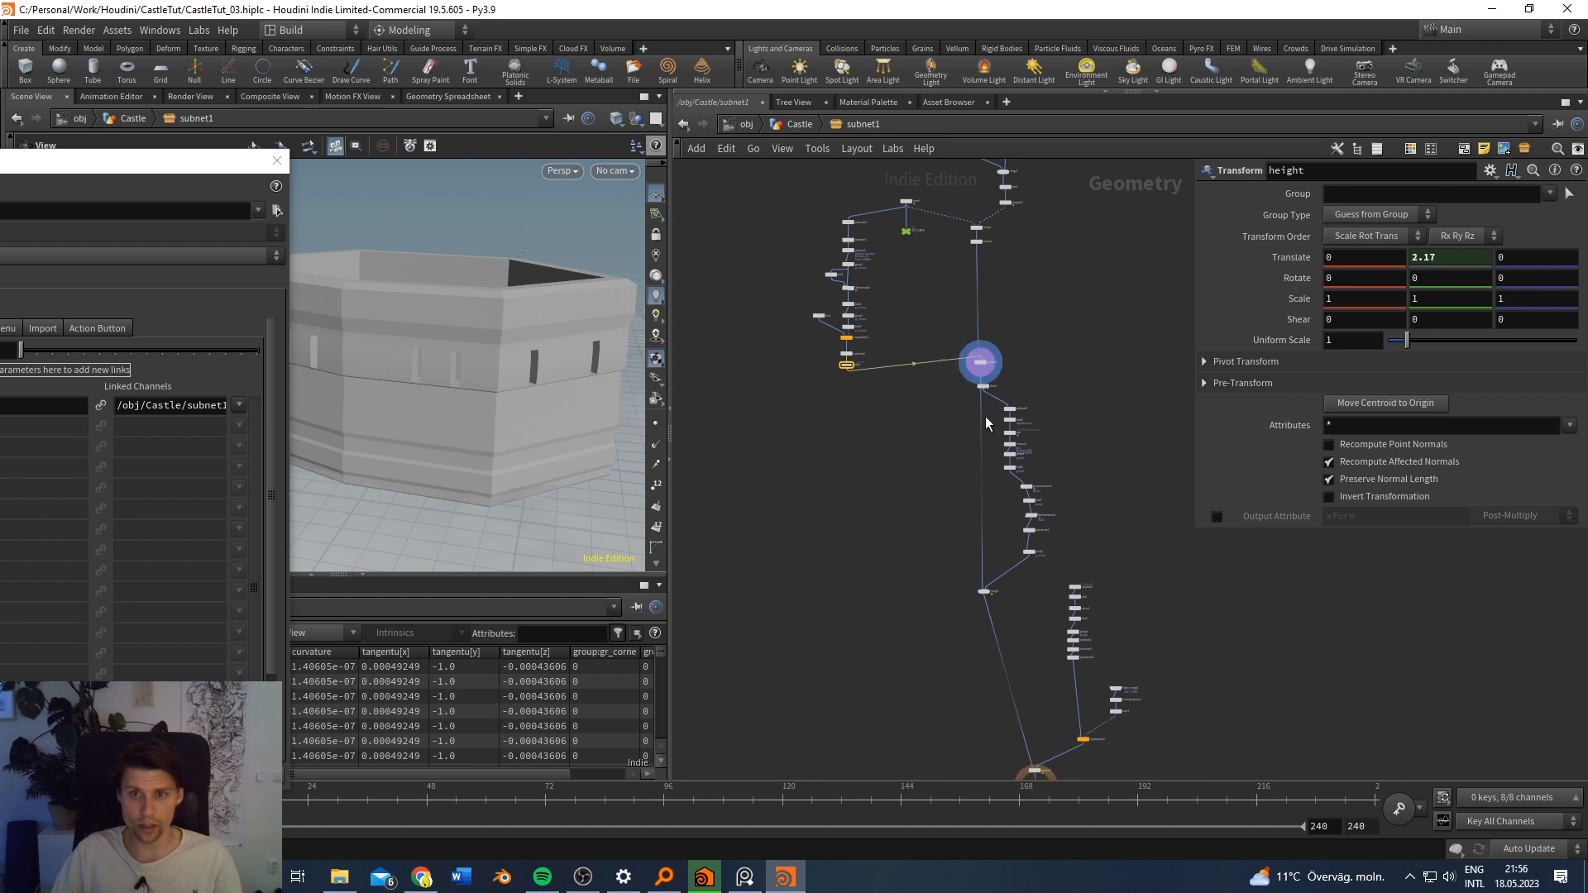
middle_click_drag(914, 563, 928, 541)
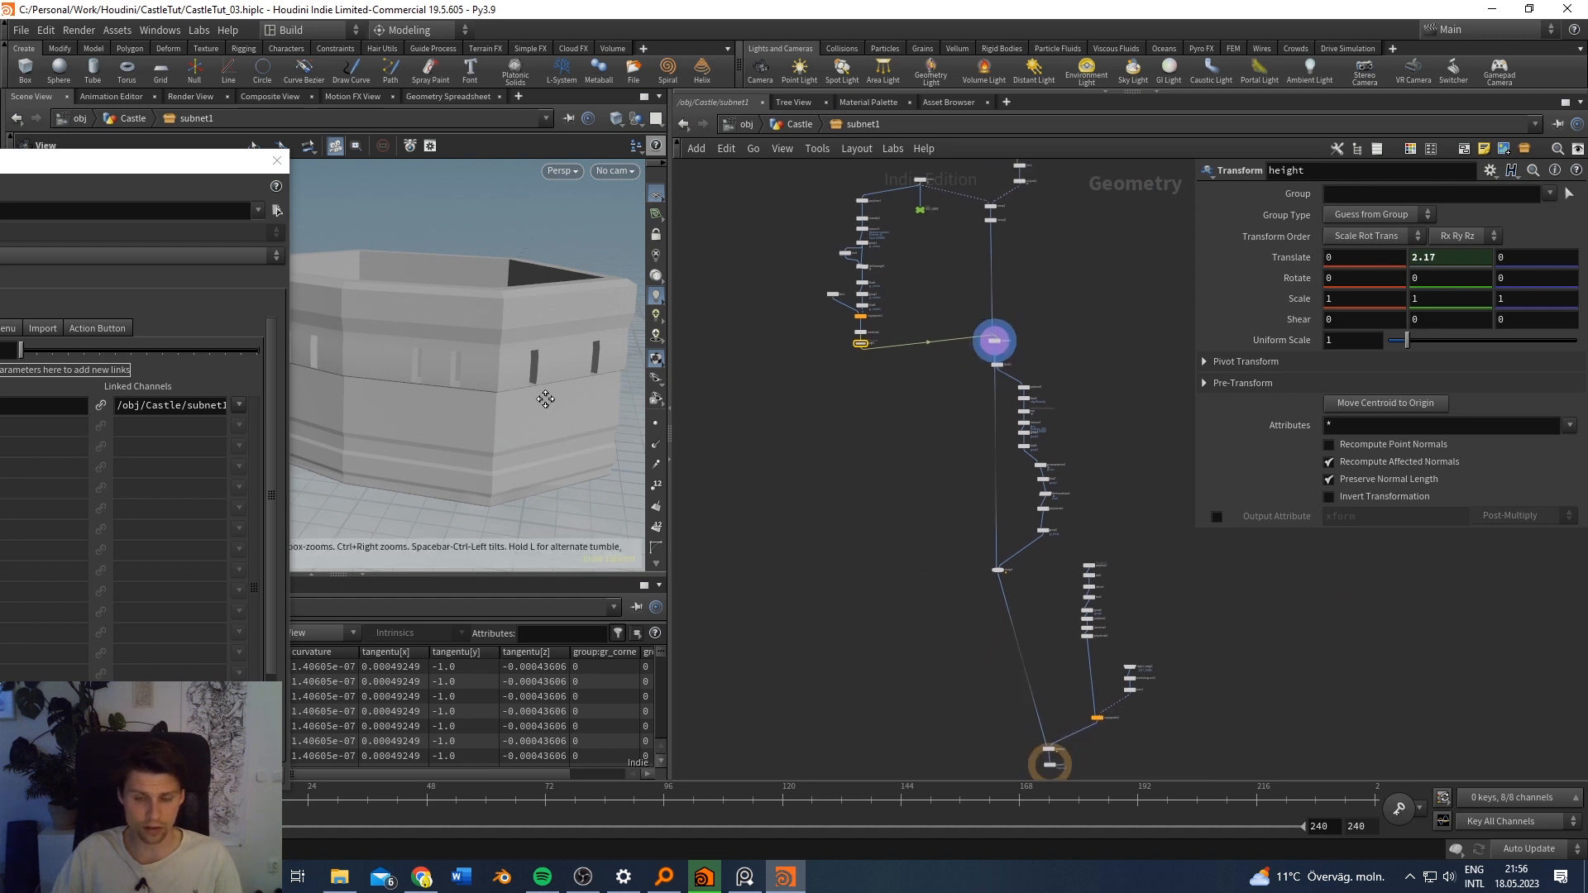
middle_click_drag(547, 397, 536, 402)
left_click_drag(501, 397, 486, 372)
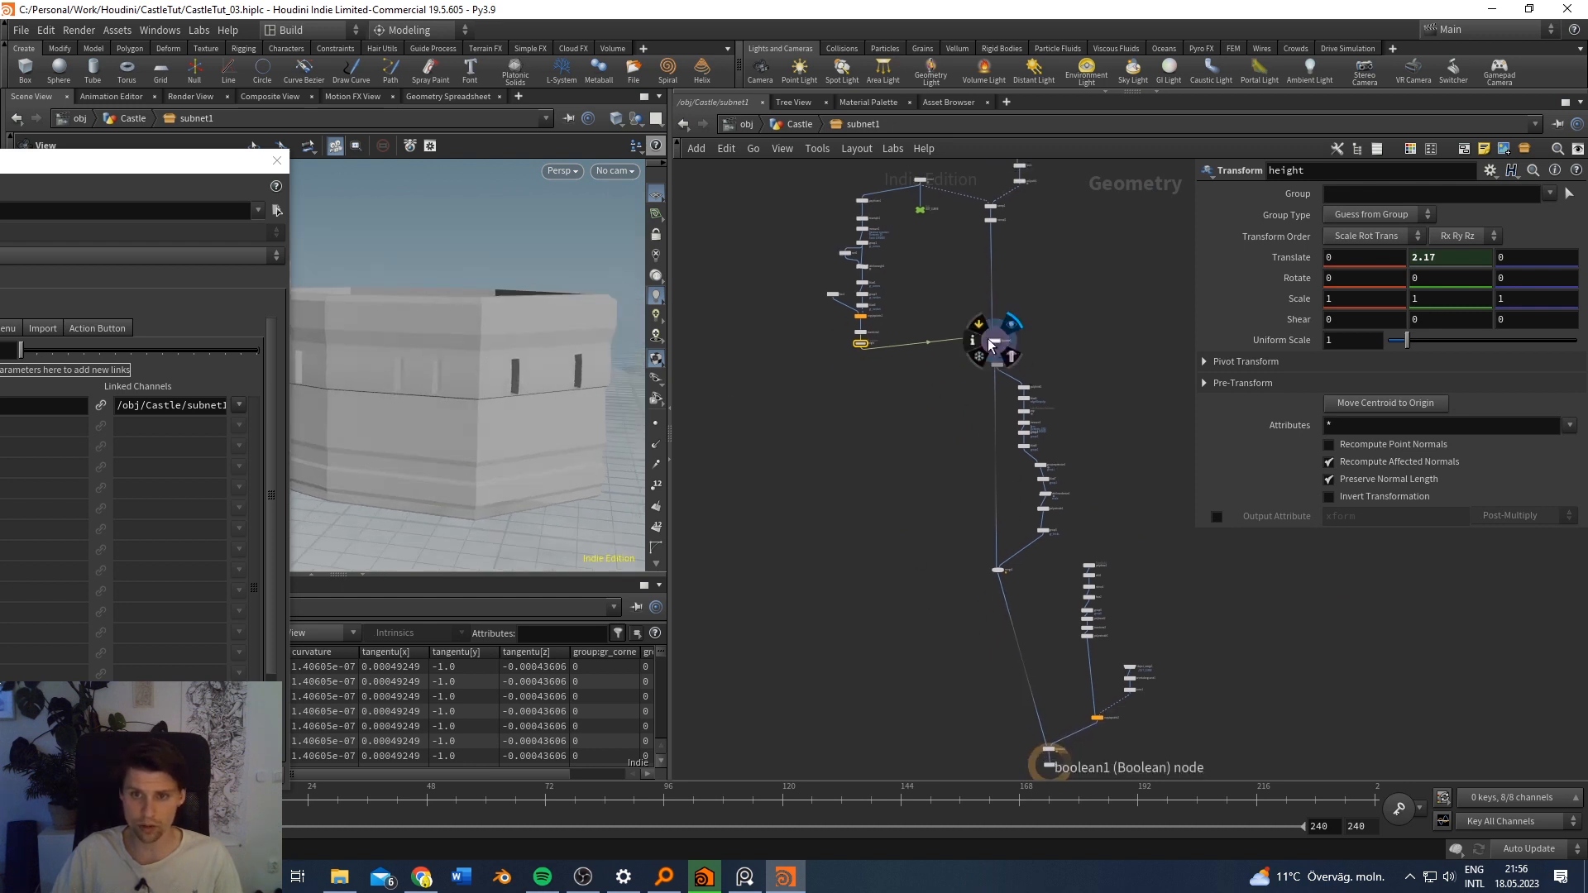
left_click(1006, 330)
Step: Try lowering the height transform's Y translation to 1.57 and undo the change
middle_click_drag(1431, 257, 1212, 397)
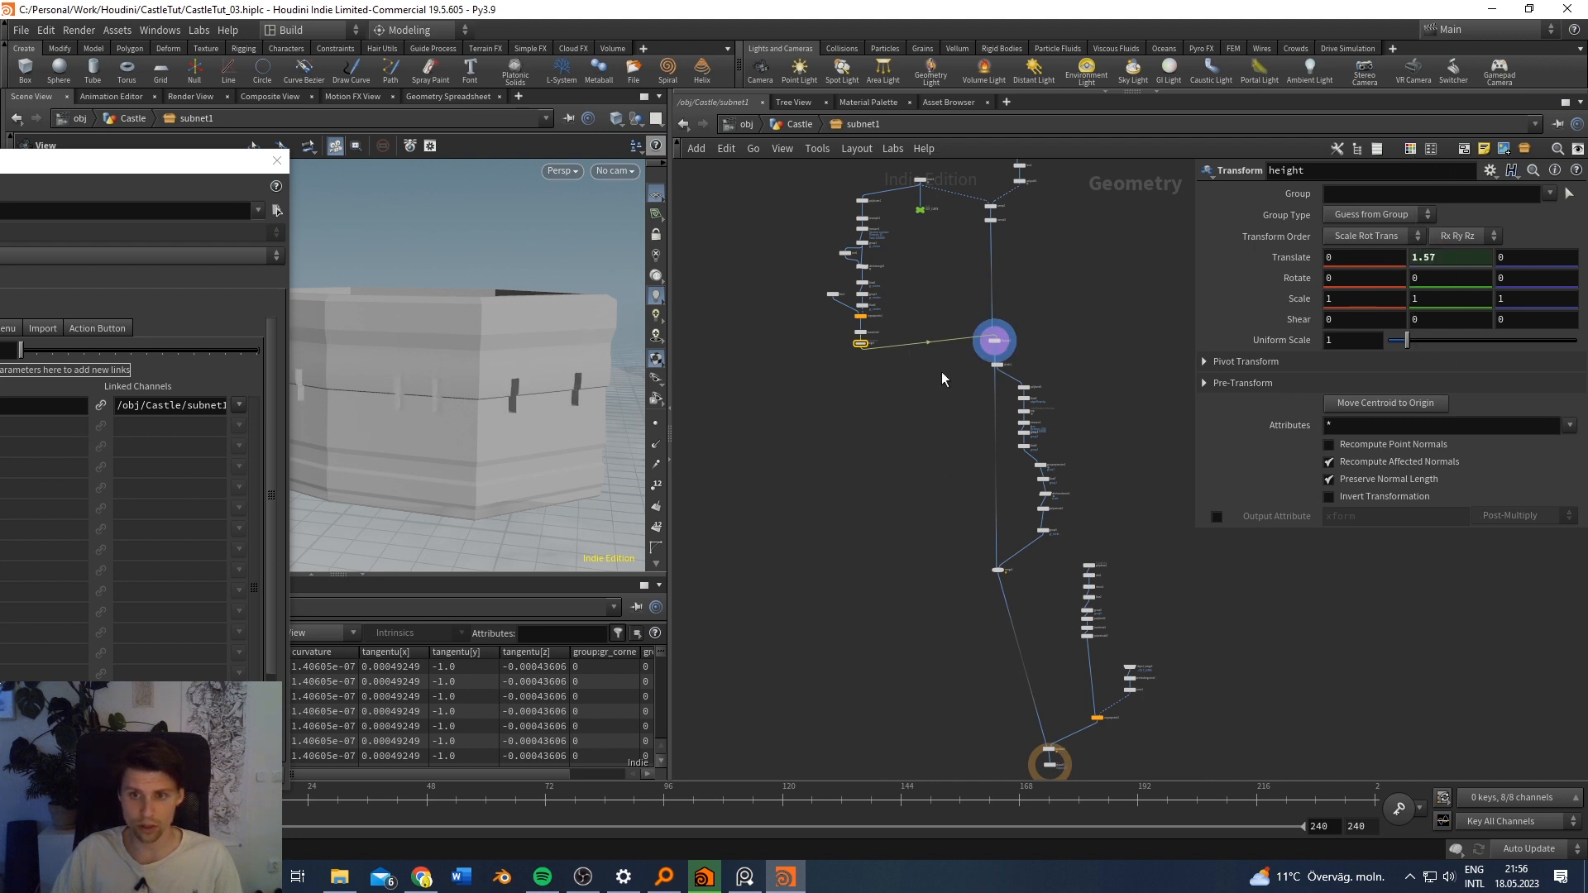
scroll(997, 339, "up", 1)
key("ctrl+z")
scroll(907, 406, "up", 2)
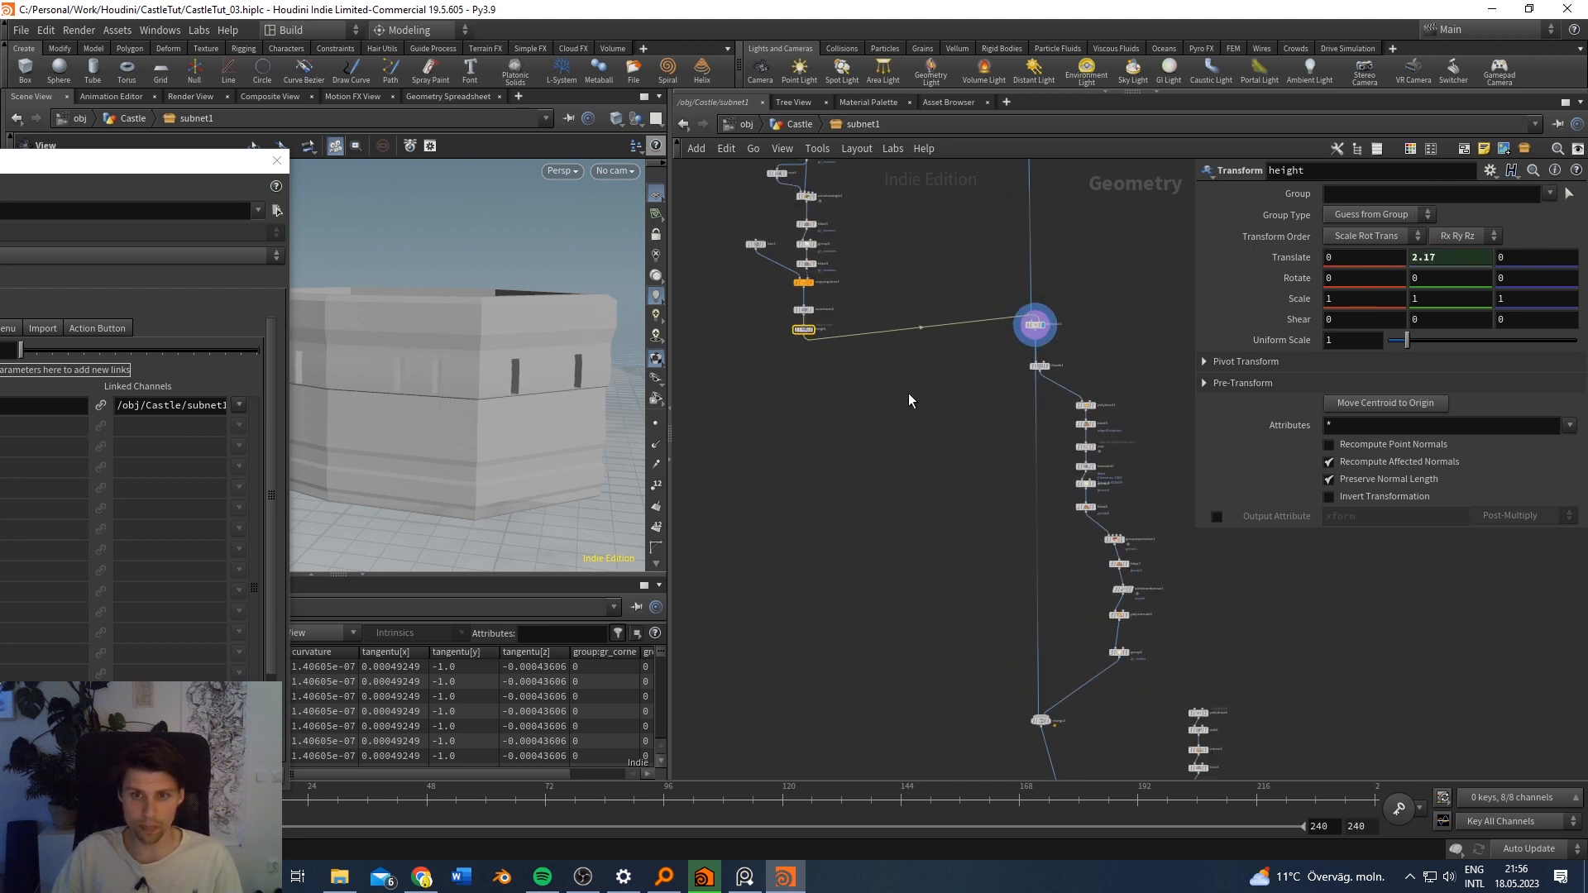
middle_click_drag(909, 396, 945, 480)
left_click(944, 480)
left_click_drag(479, 412, 460, 379)
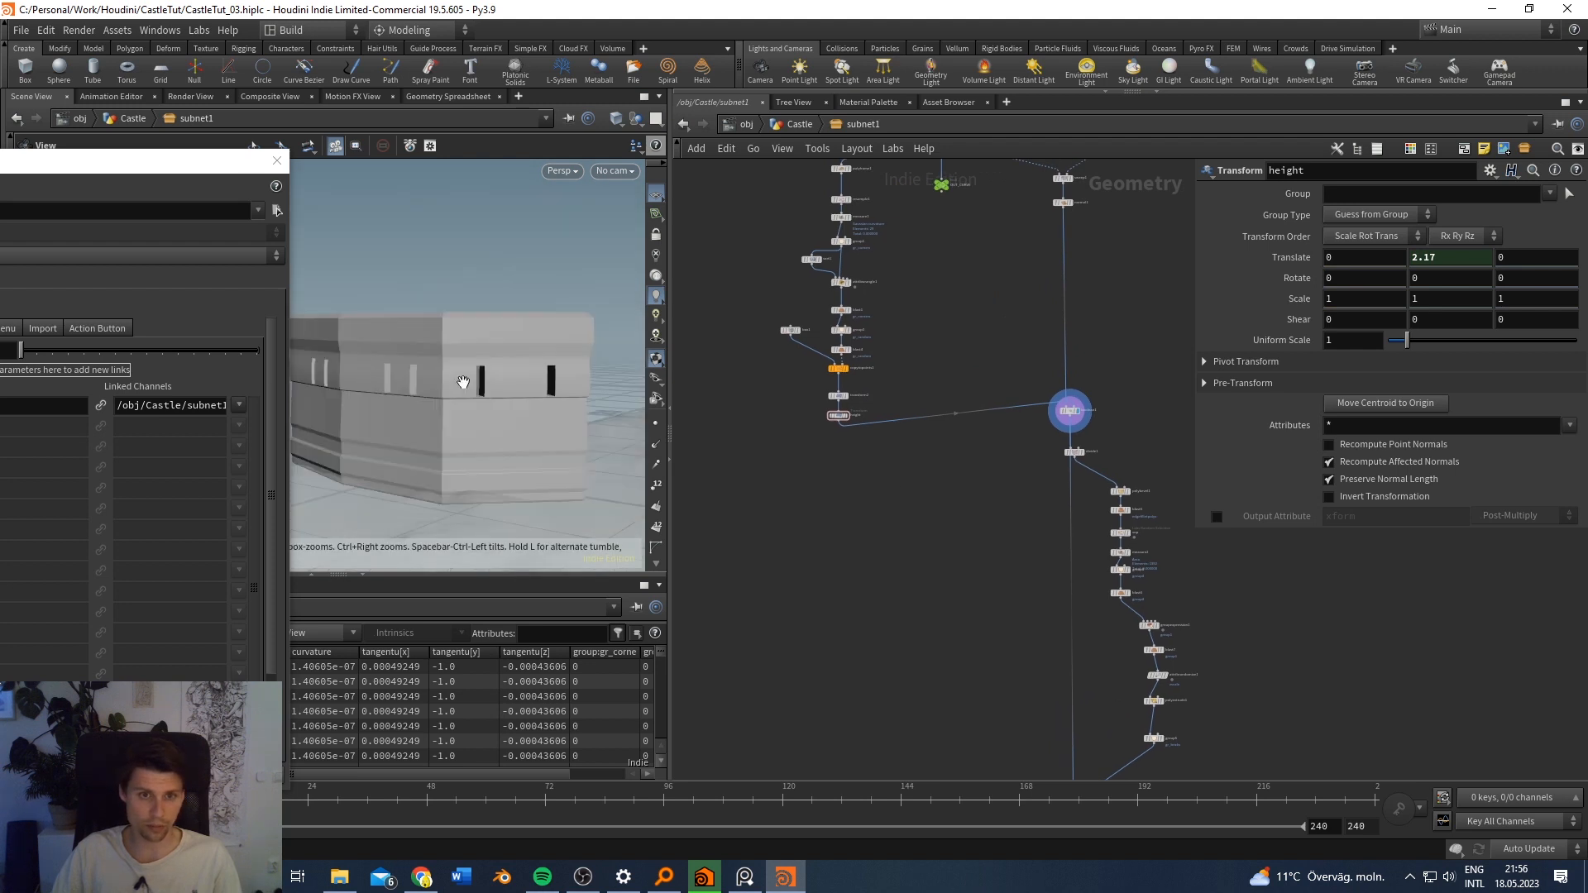
middle_click_drag(981, 481, 930, 470)
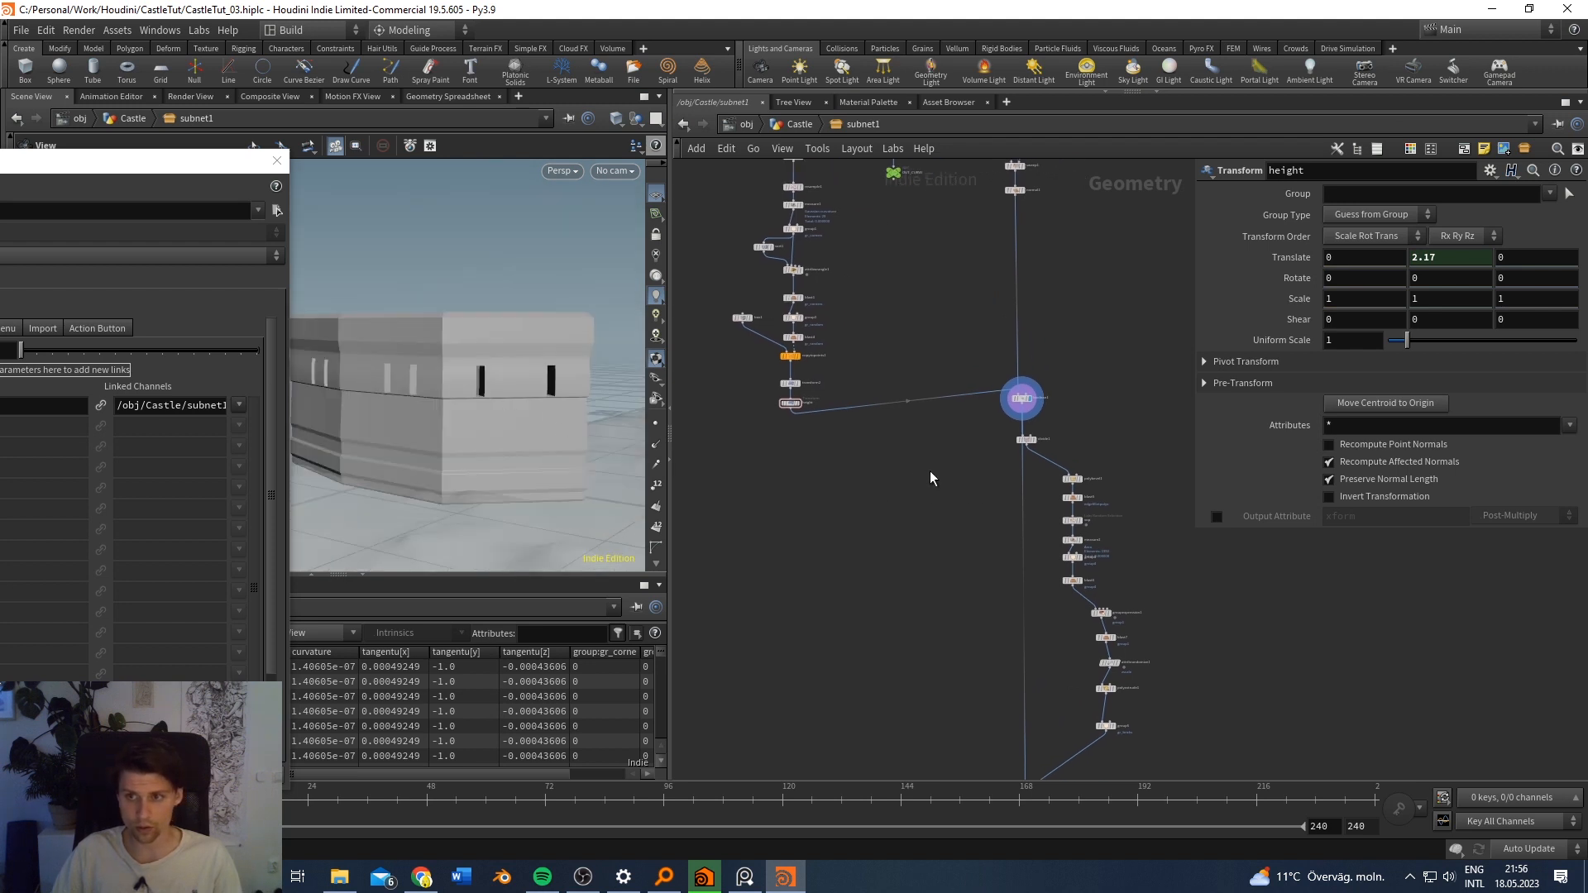
left_click_drag(457, 379, 511, 389)
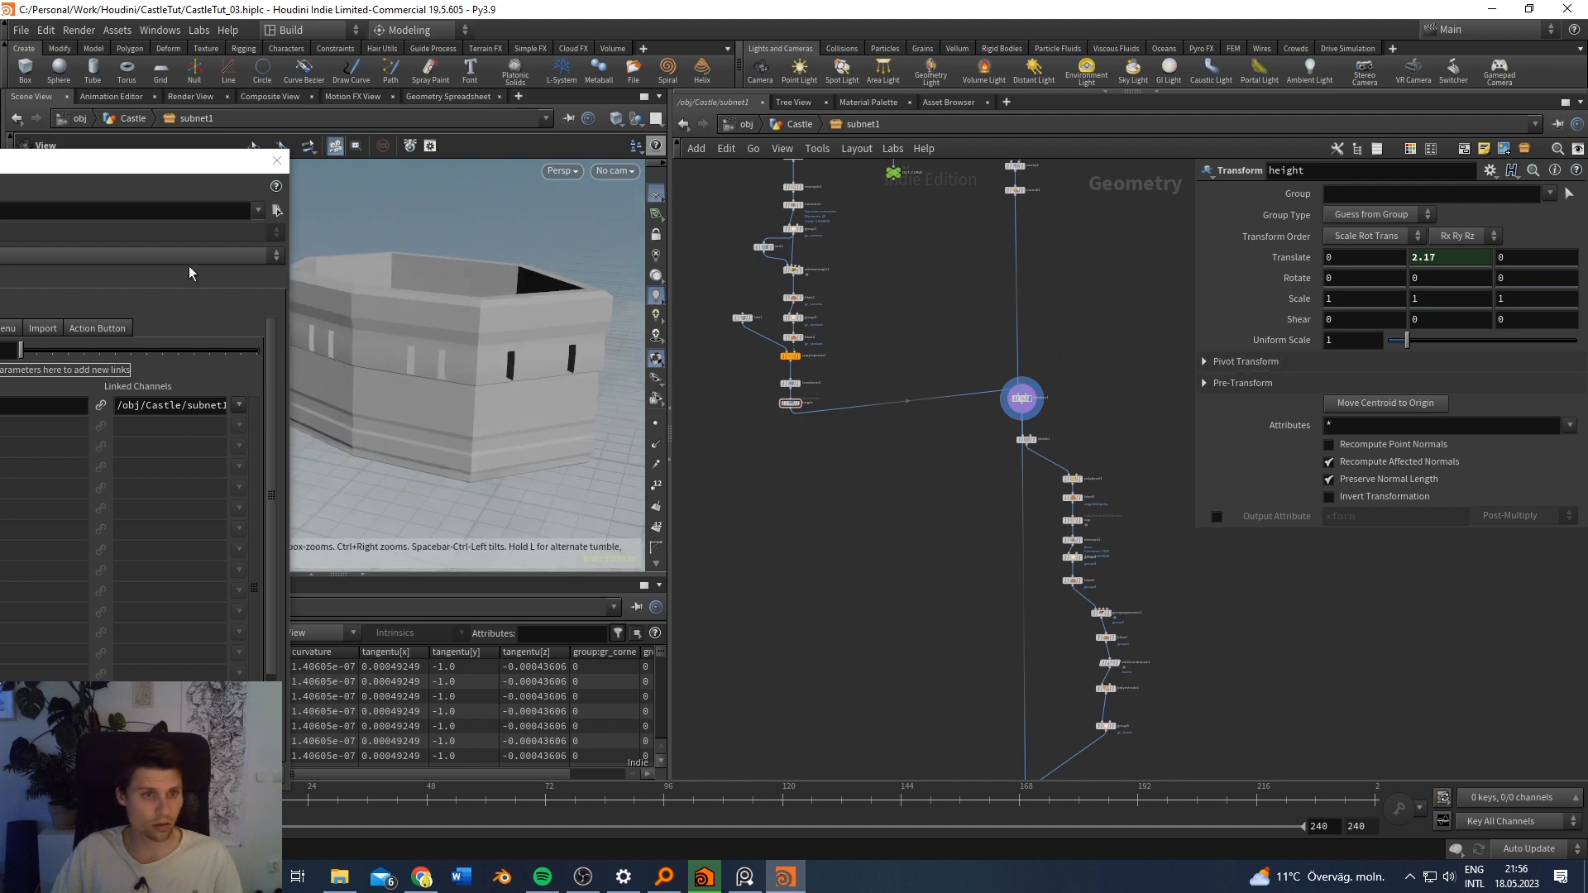
Step: Label the new float parameter "Window Height" in the asset's type properties and apply it
left_click_drag(143, 172, 724, 168)
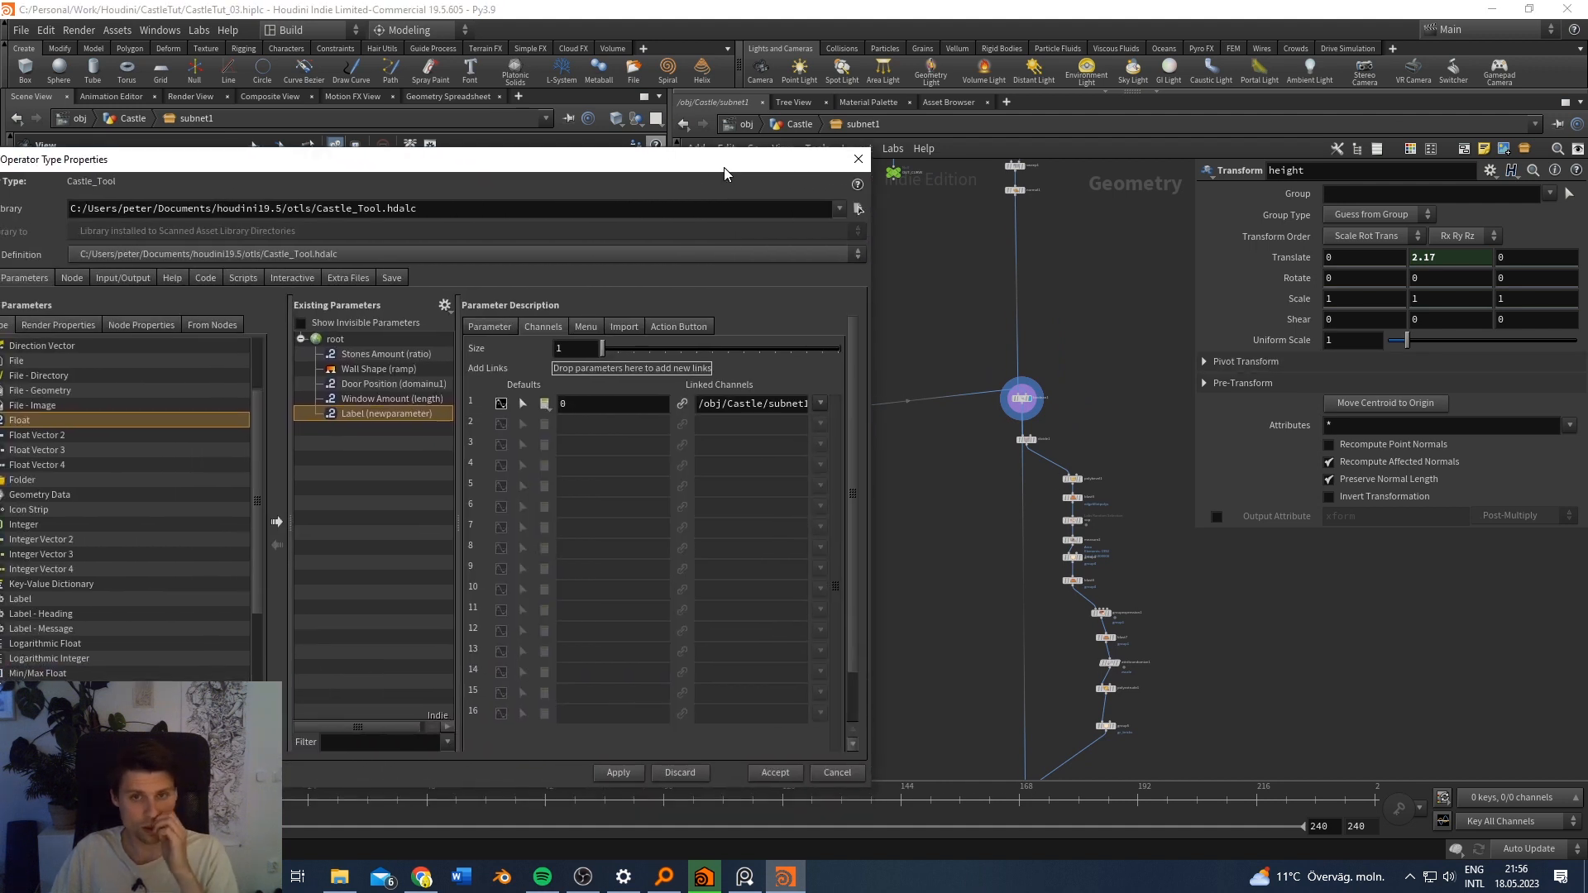
left_click(488, 329)
double_click(595, 372)
type("Window Height")
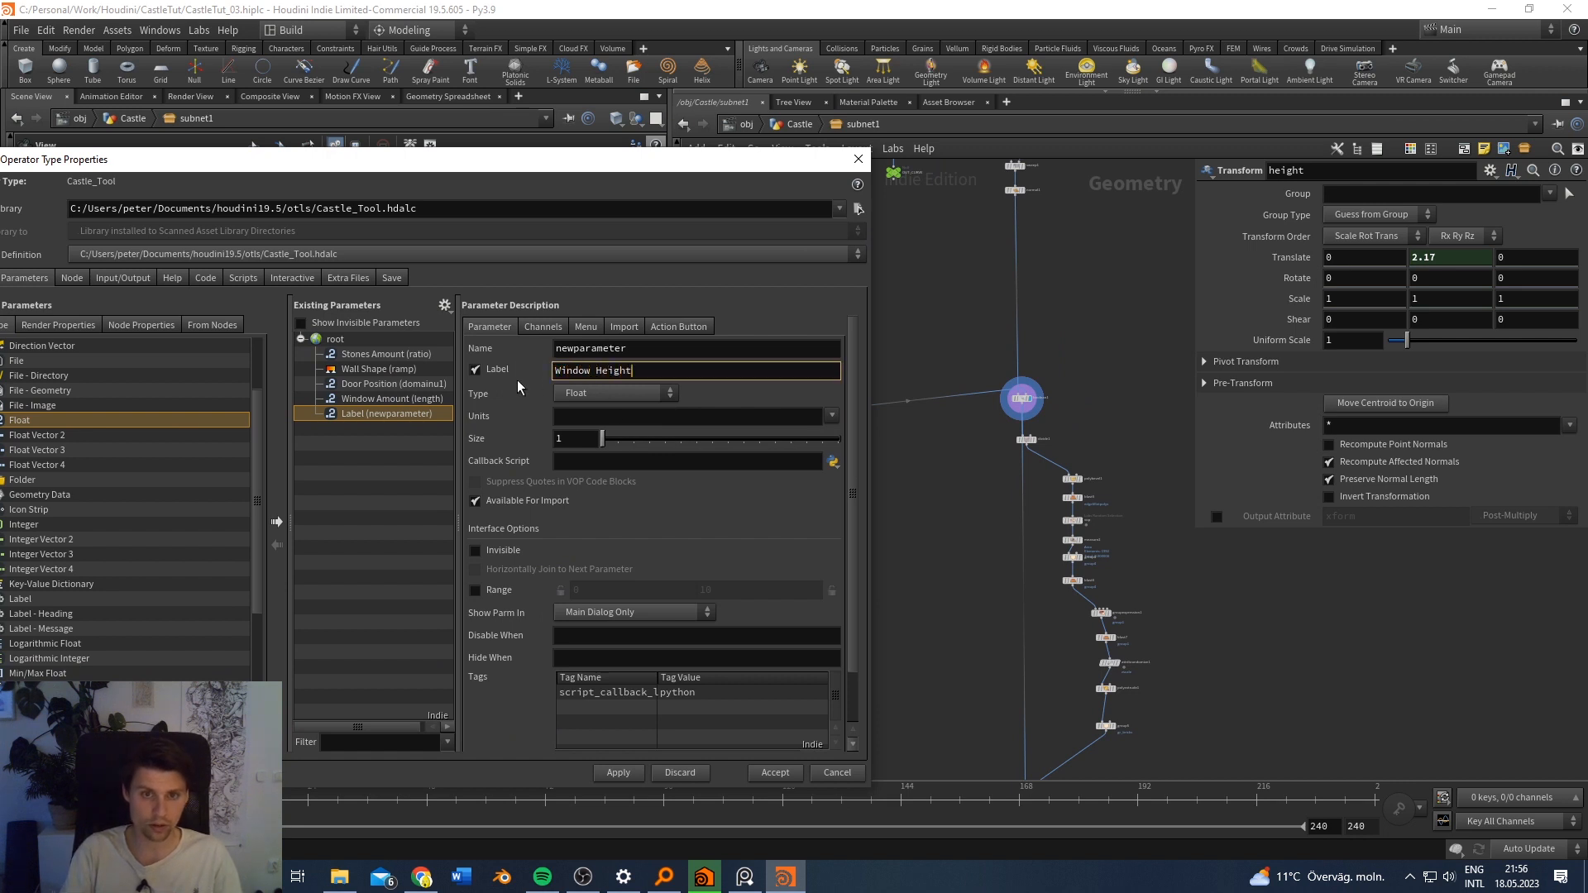
left_click(618, 773)
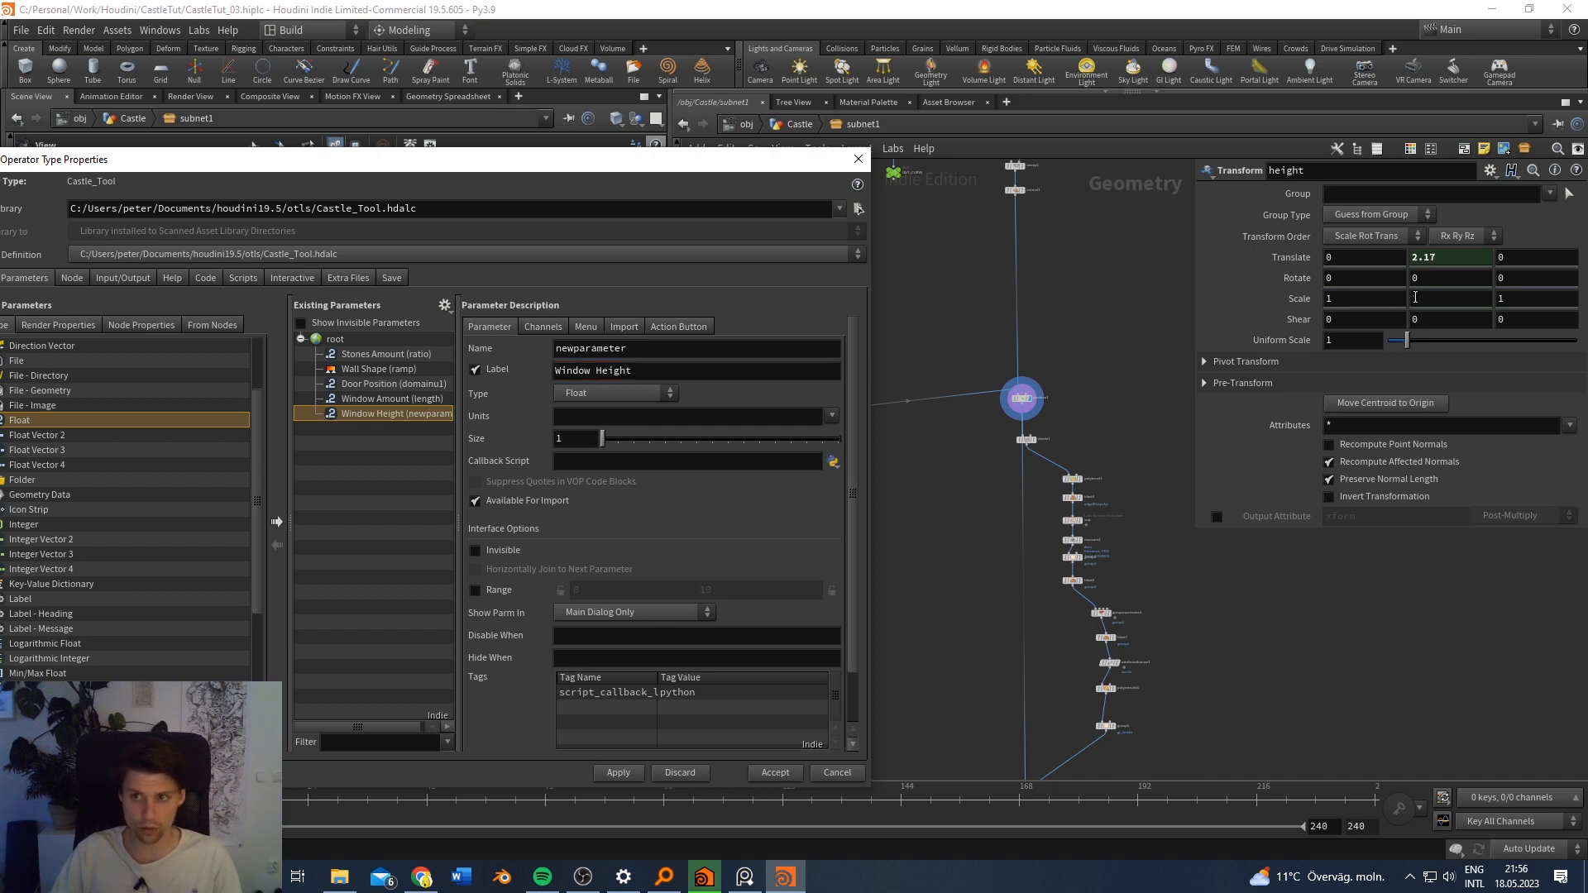
Step: Enable the Window Height parameter's range and set it from -5 to 5
scroll(712, 562, "down", 1)
scroll(691, 488, "up", 1)
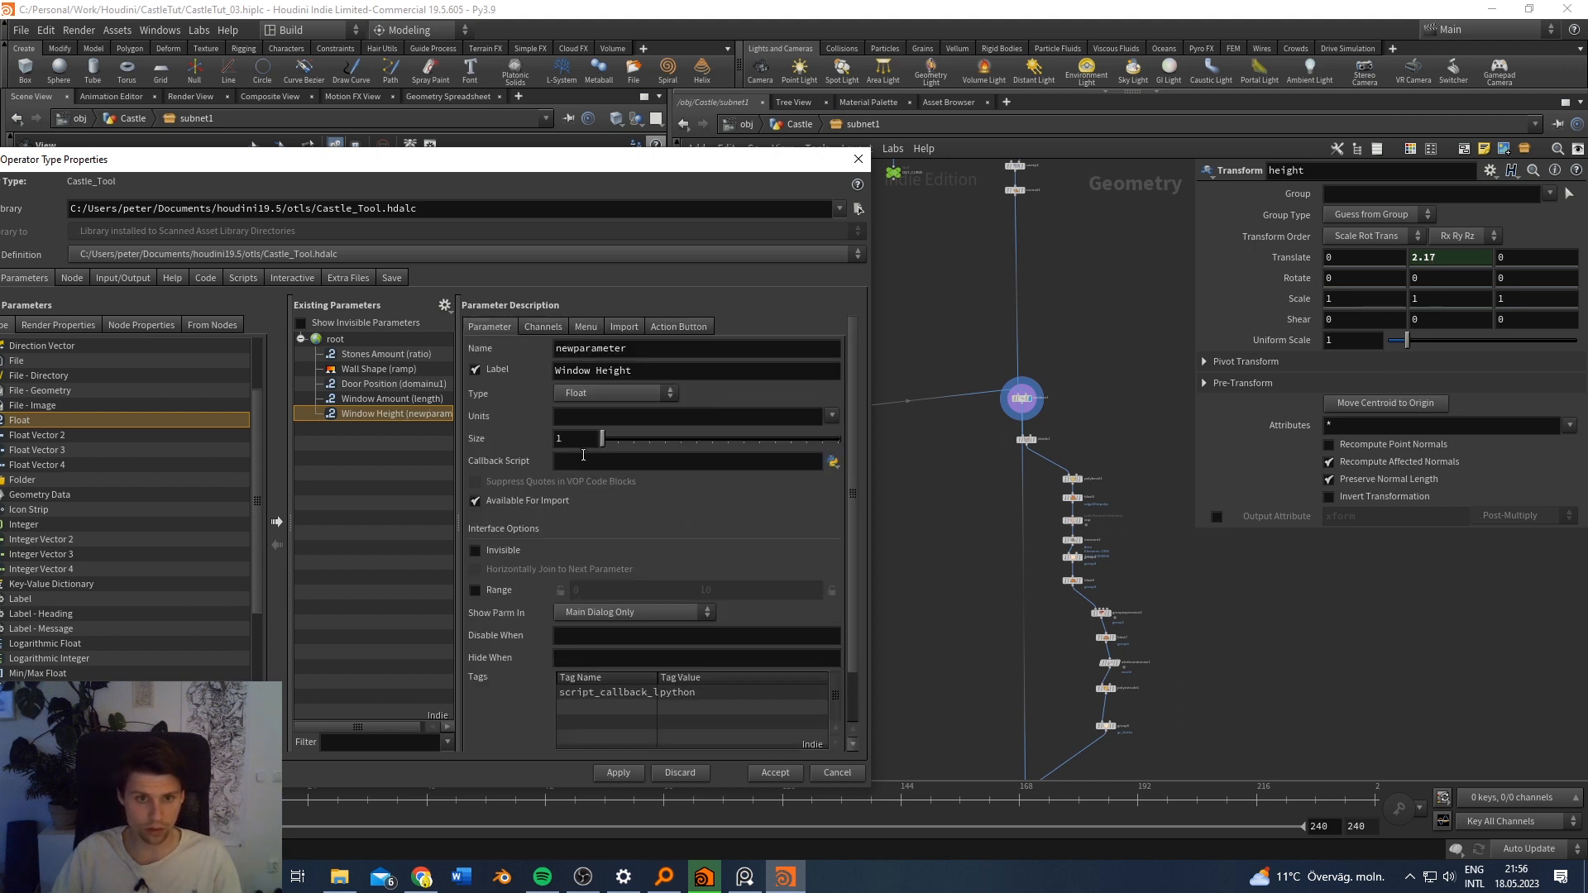
scroll(687, 521, "down", 1)
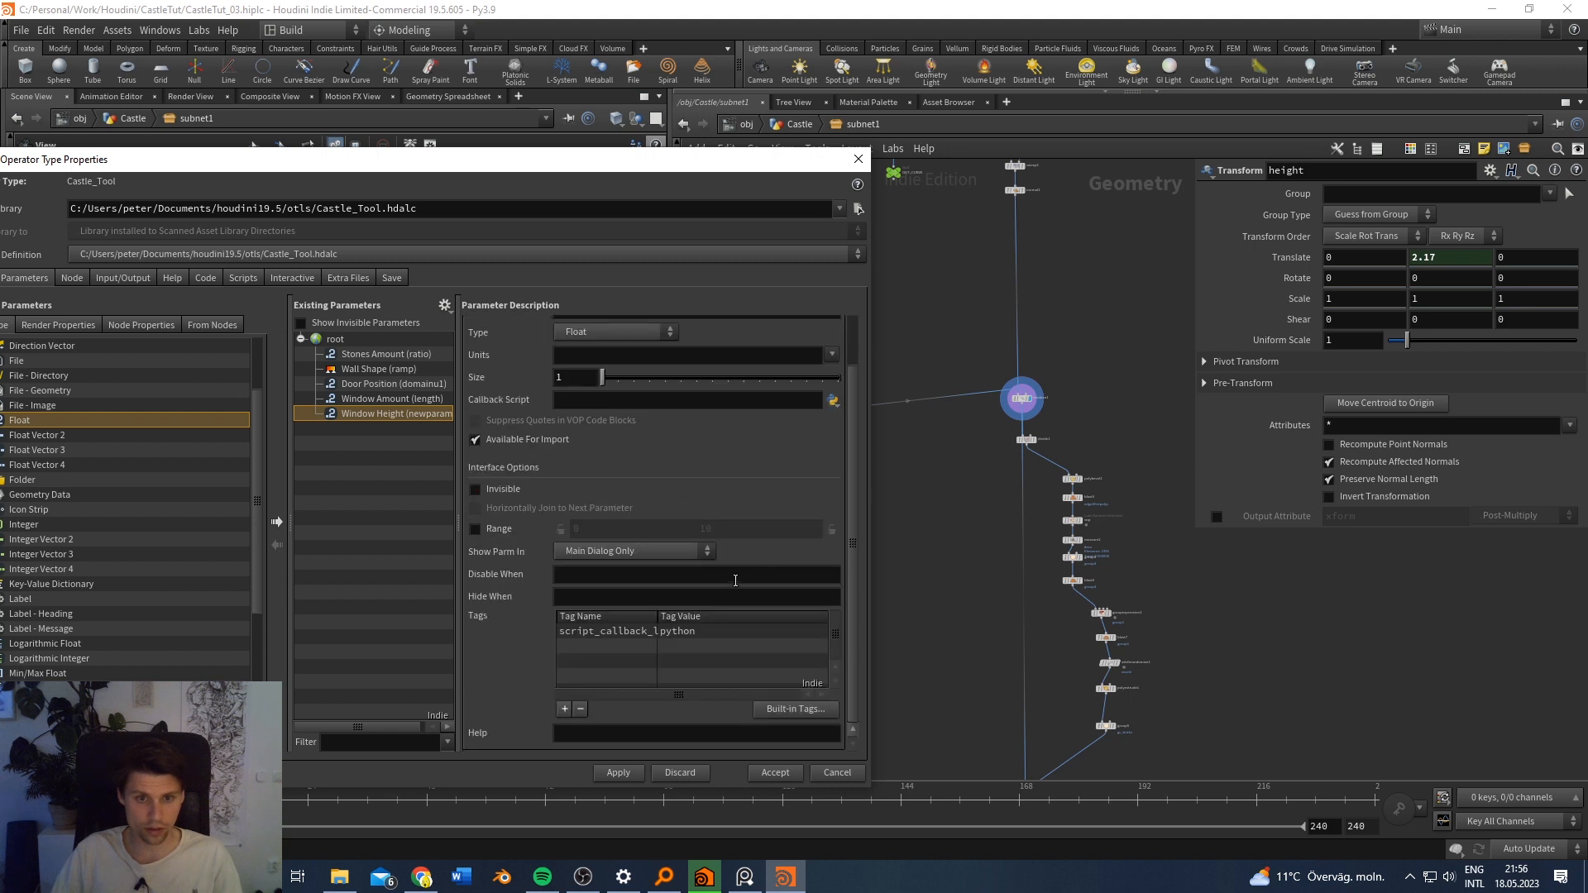
left_click(476, 529)
key("shift+Tab")
type("-5")
key("Tab")
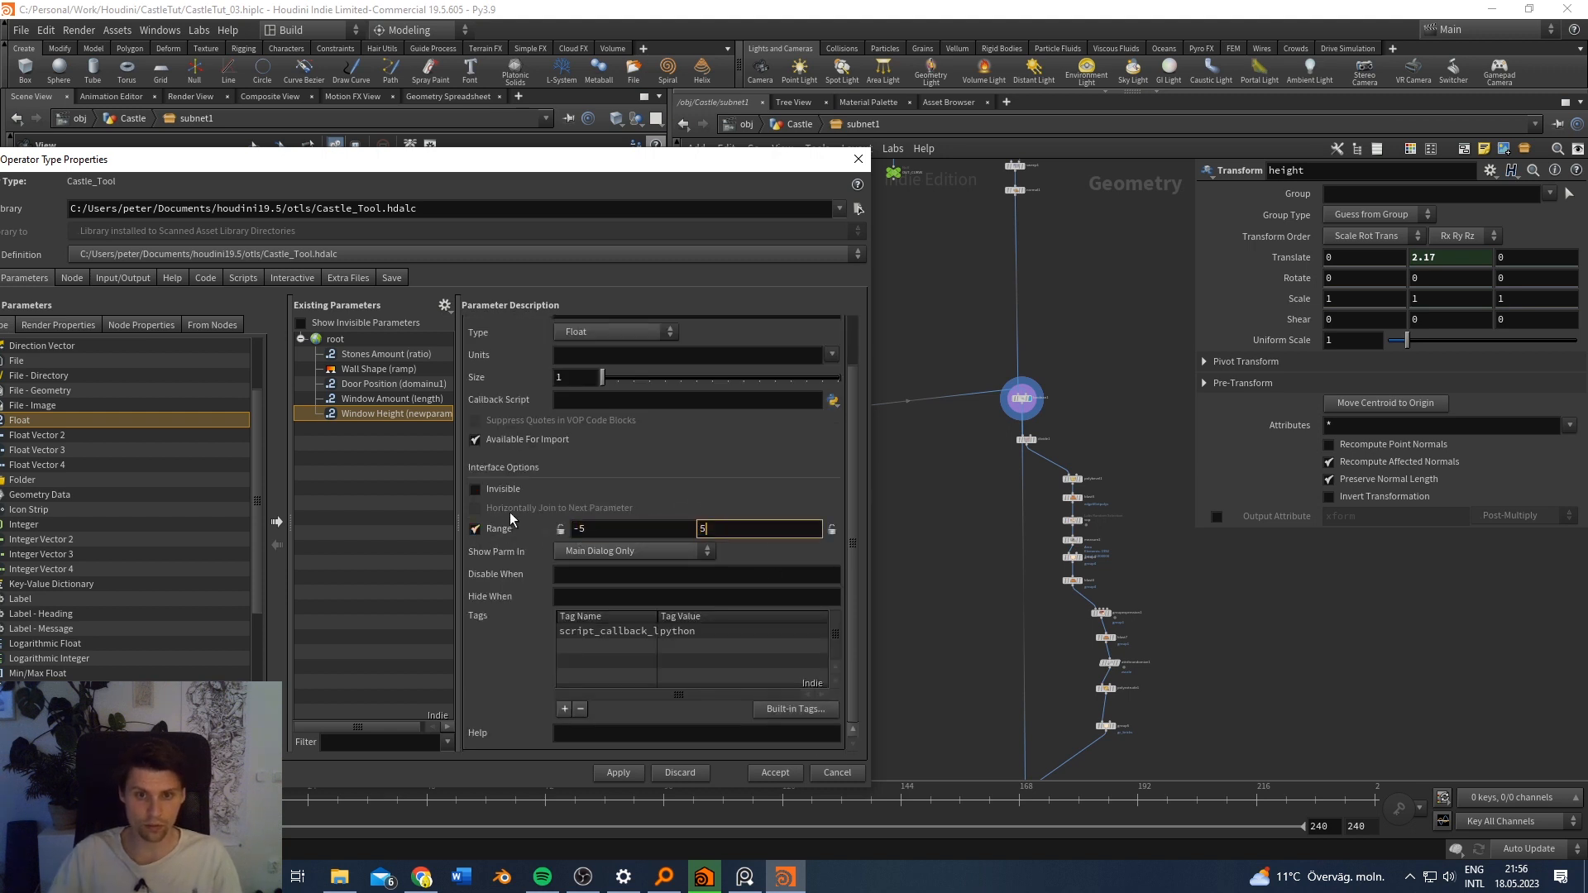
type("5")
left_click_drag(680, 154, 0, 154)
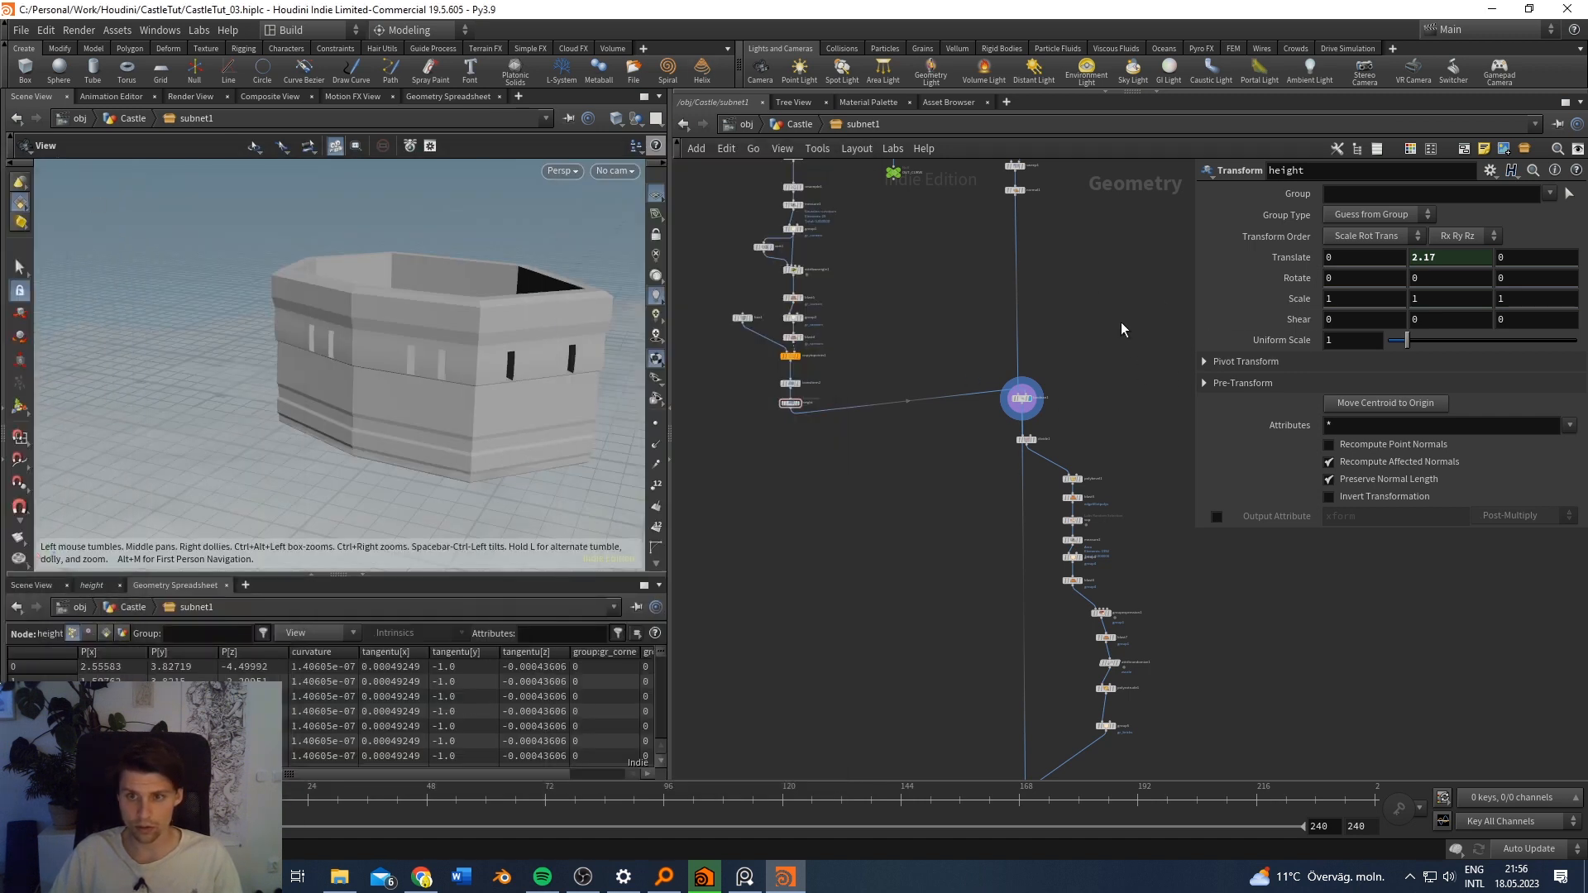
Step: Return to the Castle Tool node, test the Window Height slider and reset the parameter to its default of 0
scroll(1039, 419, "up", 3)
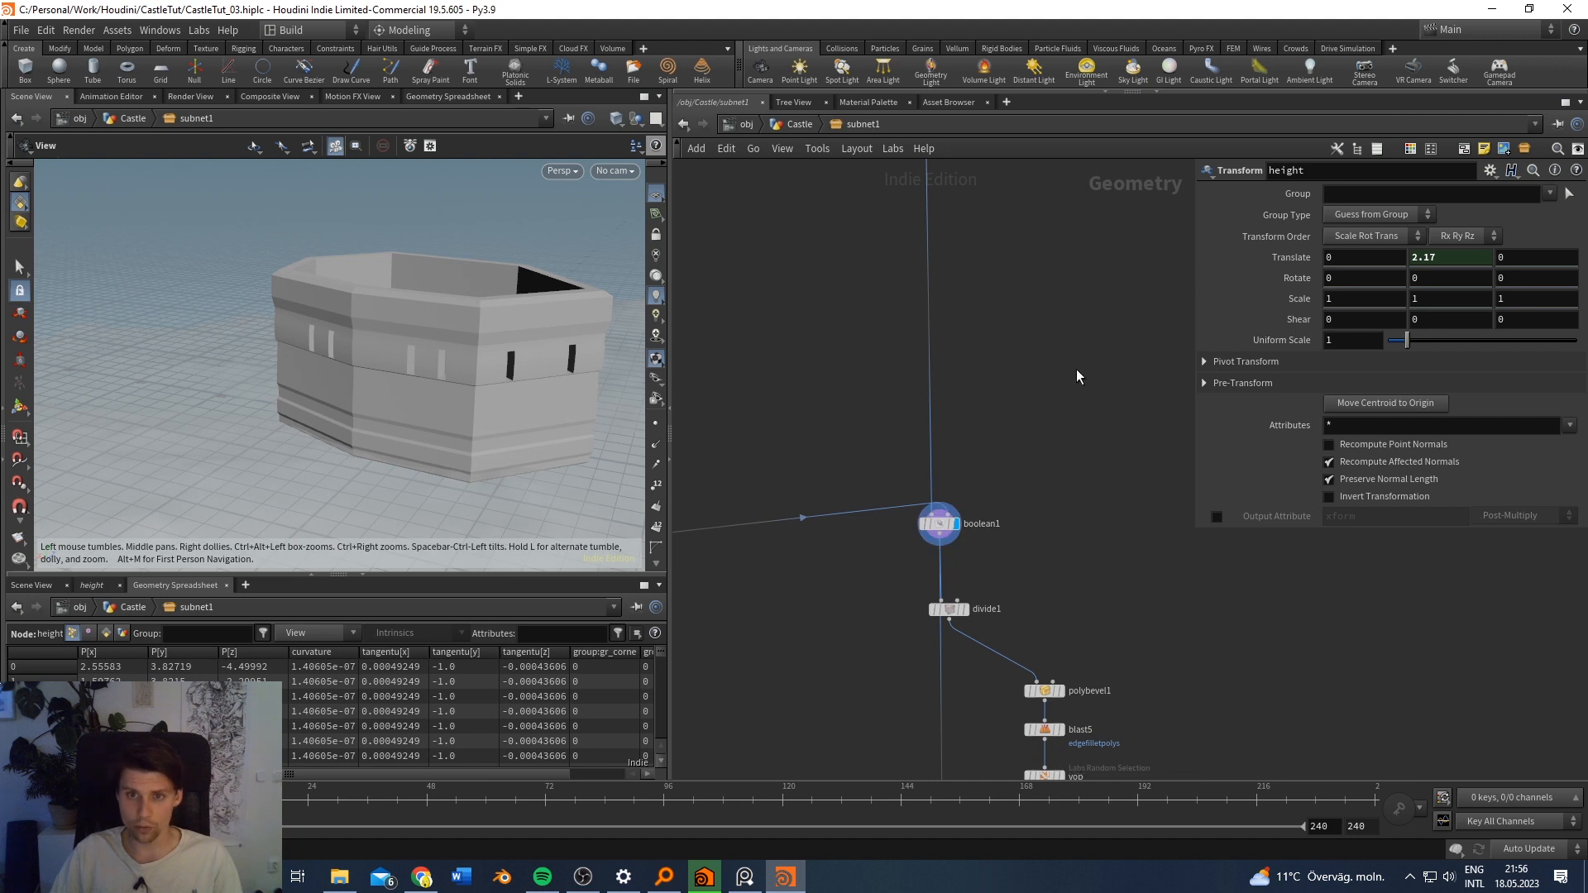
left_click(796, 124)
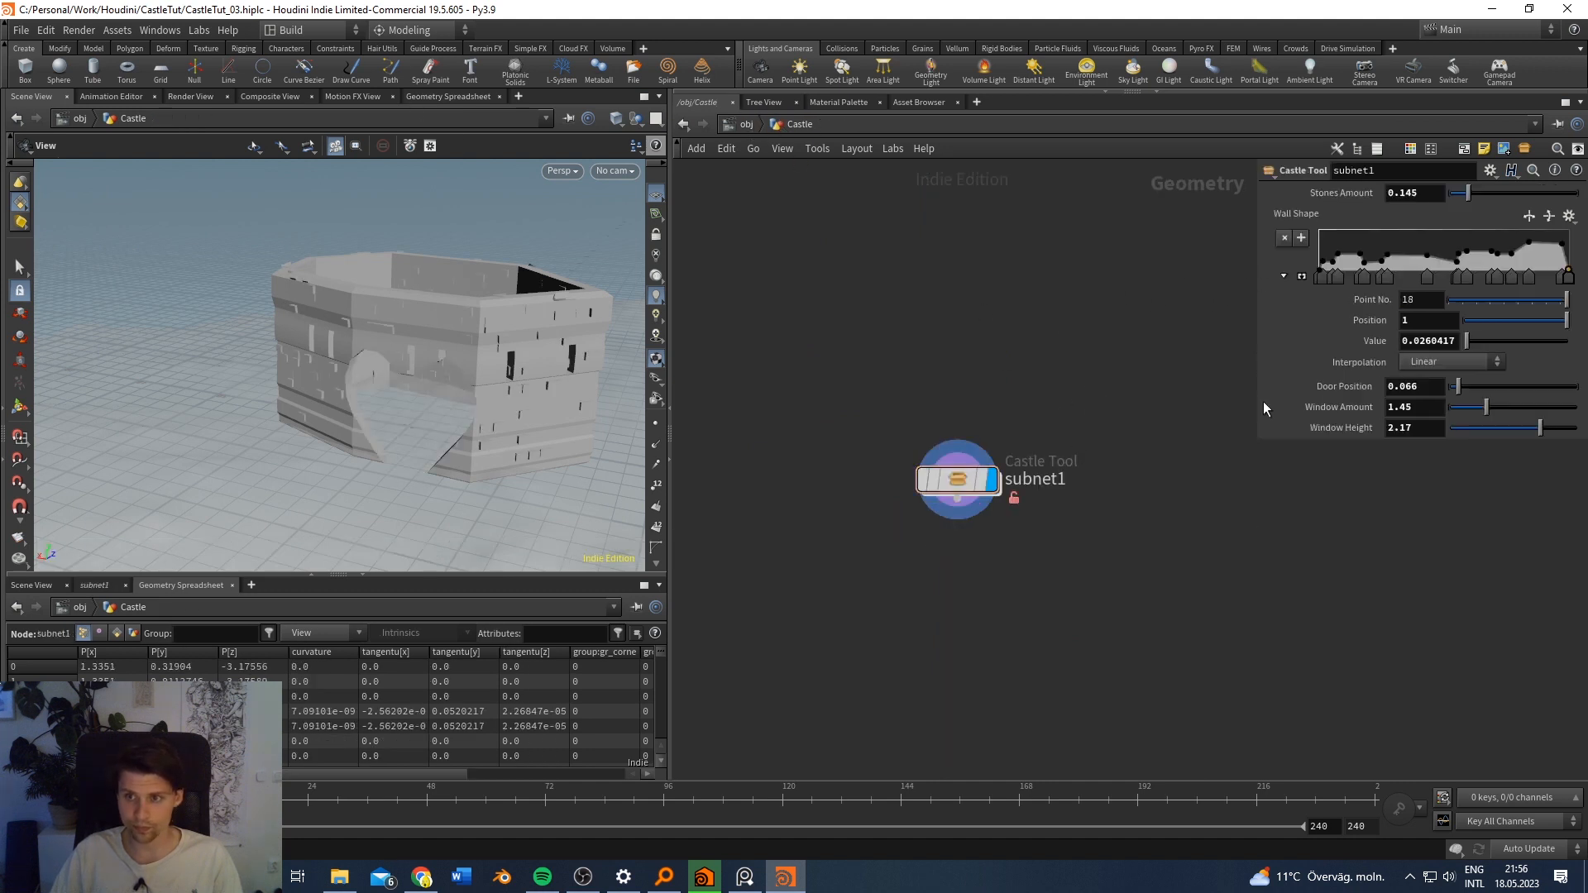
left_click_drag(538, 405, 489, 369)
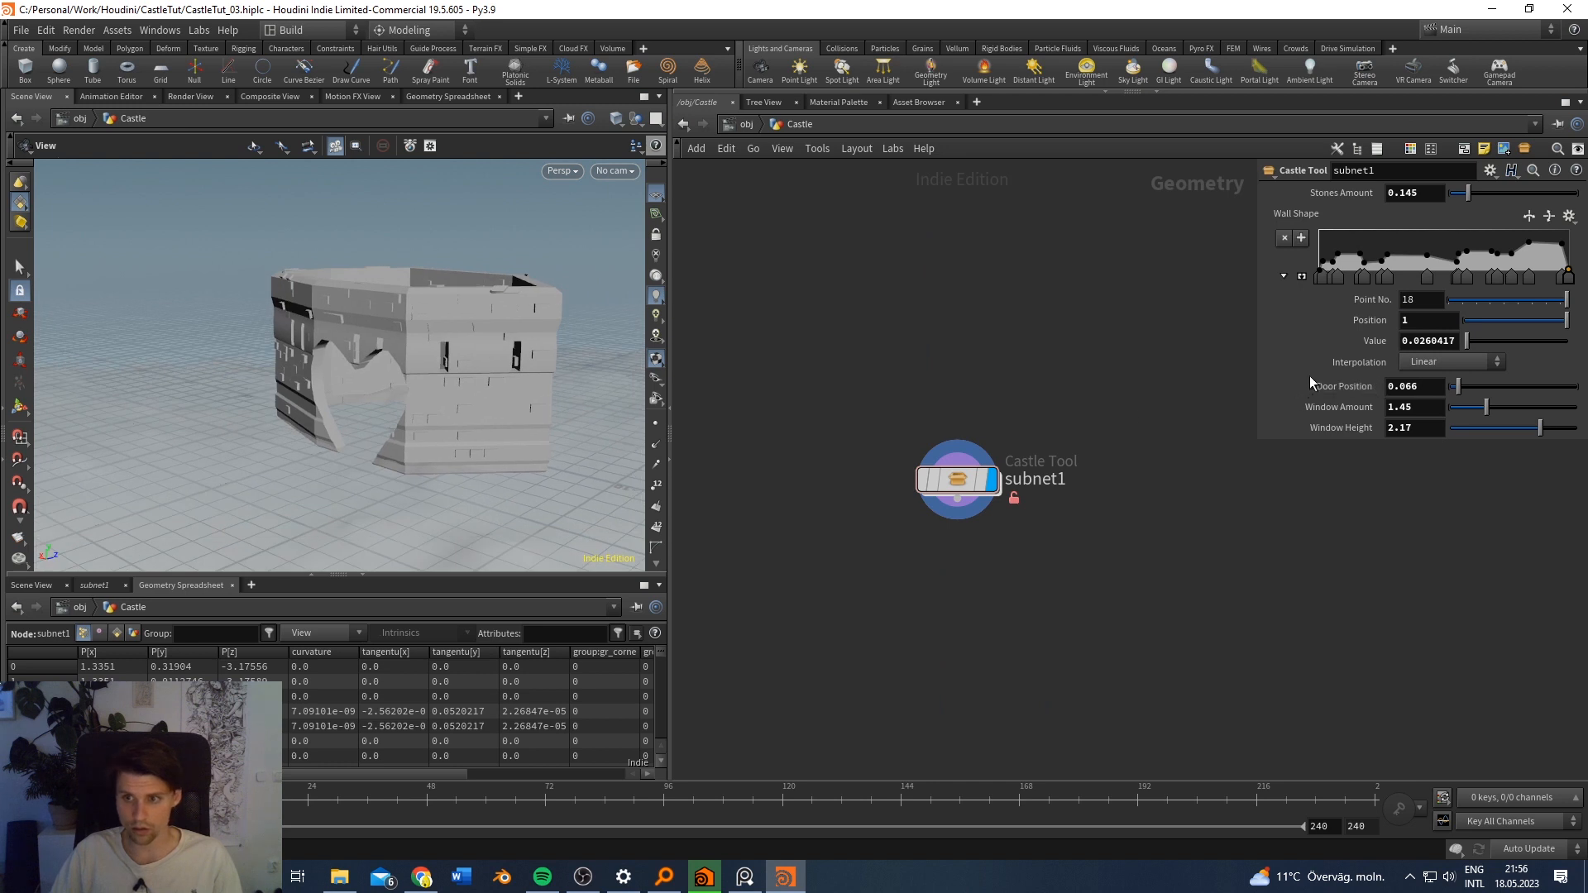
mouse_move(1541, 428)
left_mouse_down()
mouse_move(1468, 432)
mouse_move(1549, 433)
left_mouse_up()
middle_click(1401, 427, "ctrl")
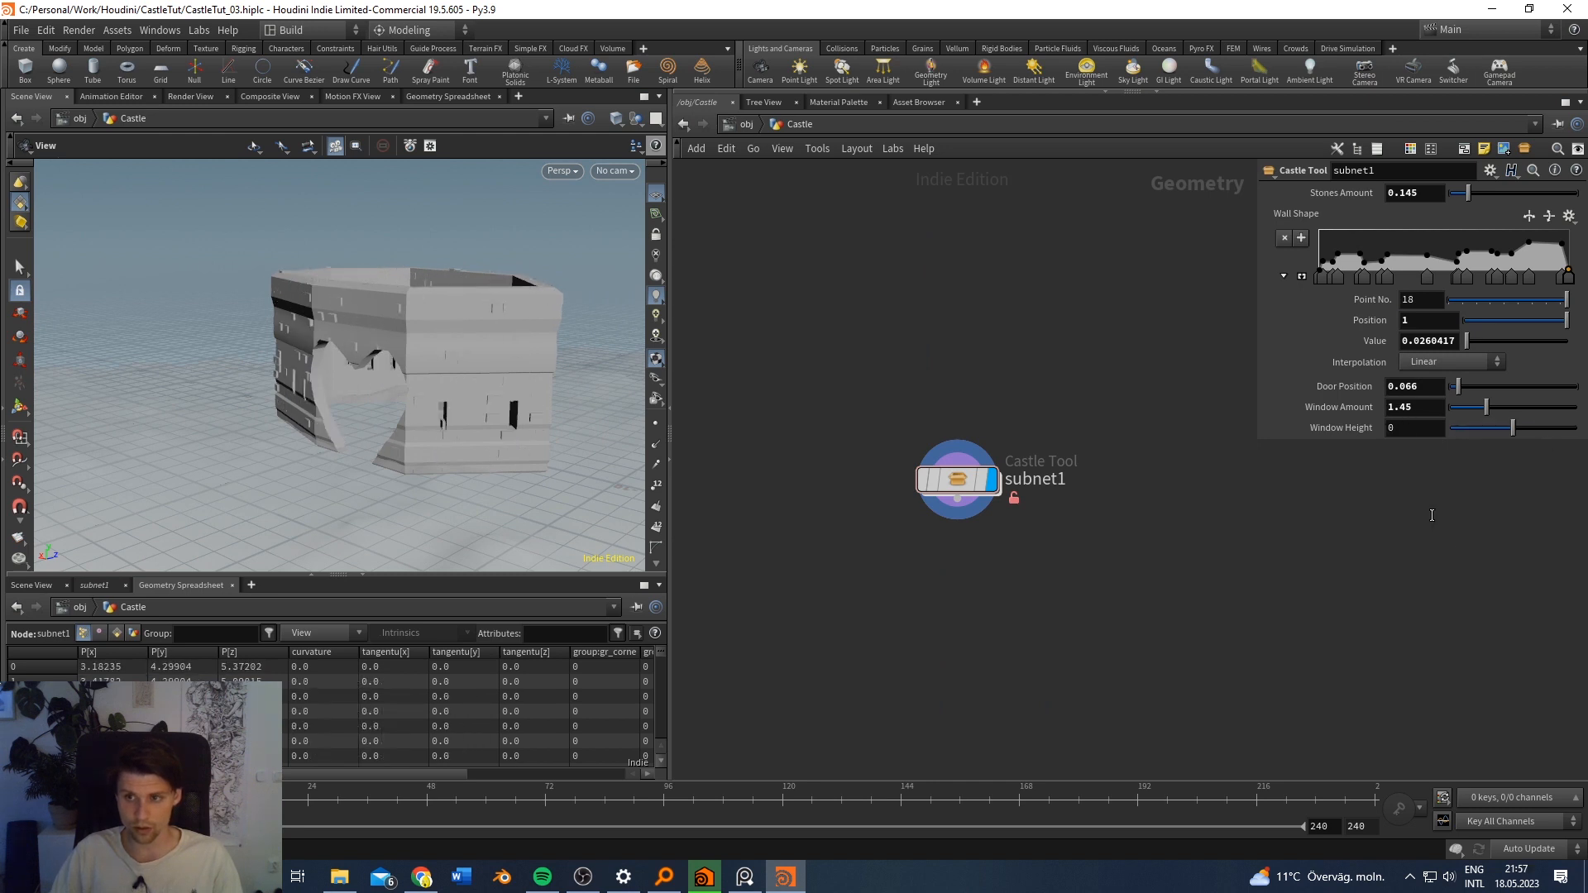
Step: Reset the Castle Tool's Window Amount to its default and raise it to 1.05
middle_click(1406, 407, "ctrl")
scroll(450, 355, "up", 3)
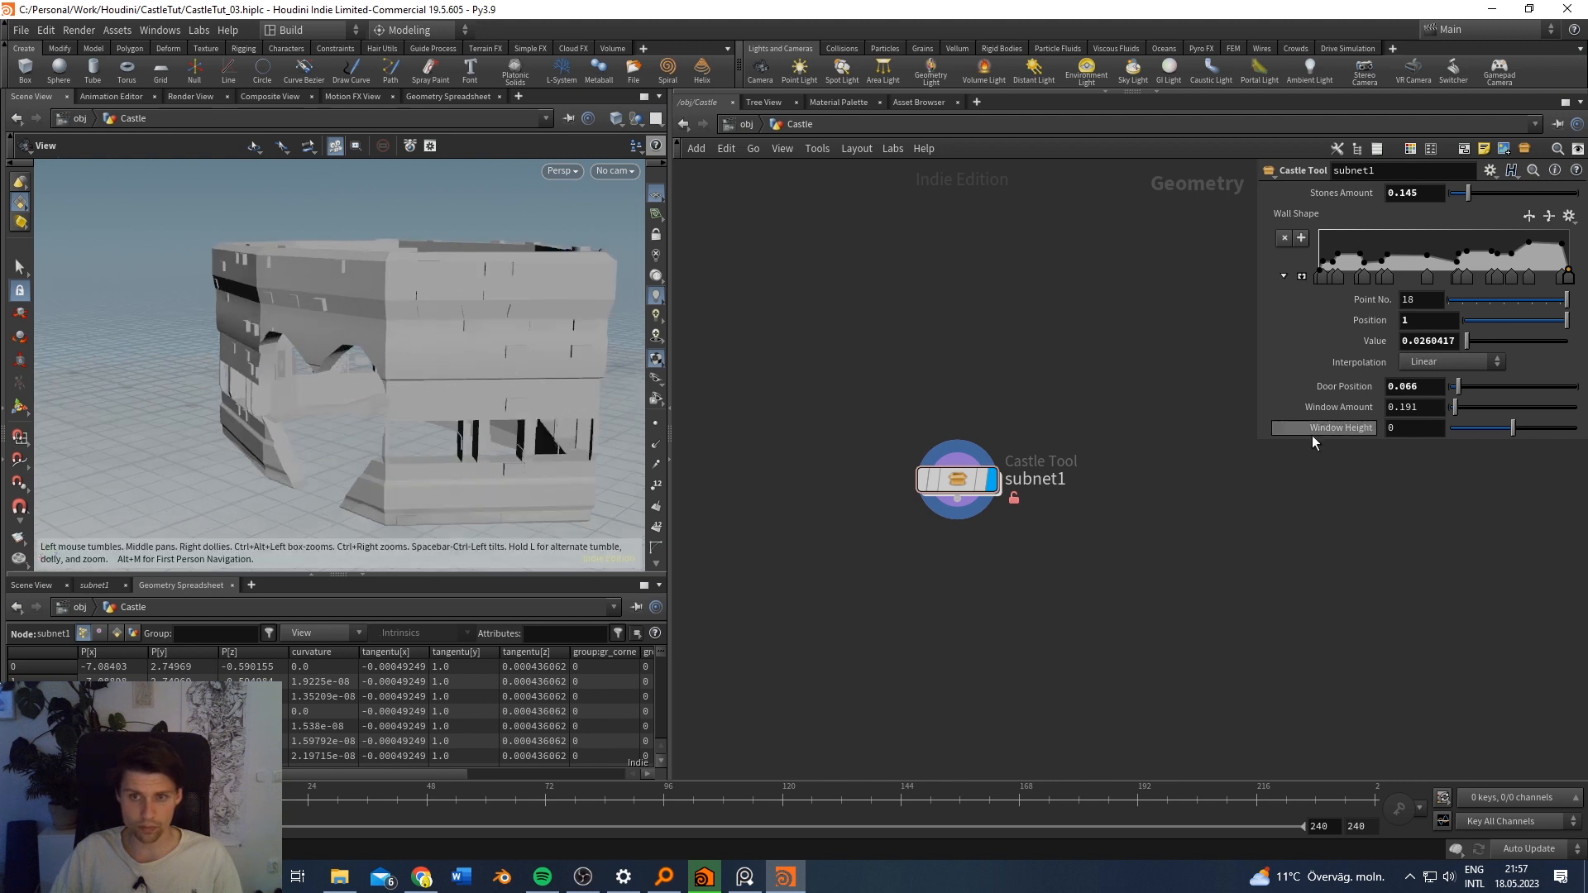
left_click_drag(1470, 409, 1481, 407)
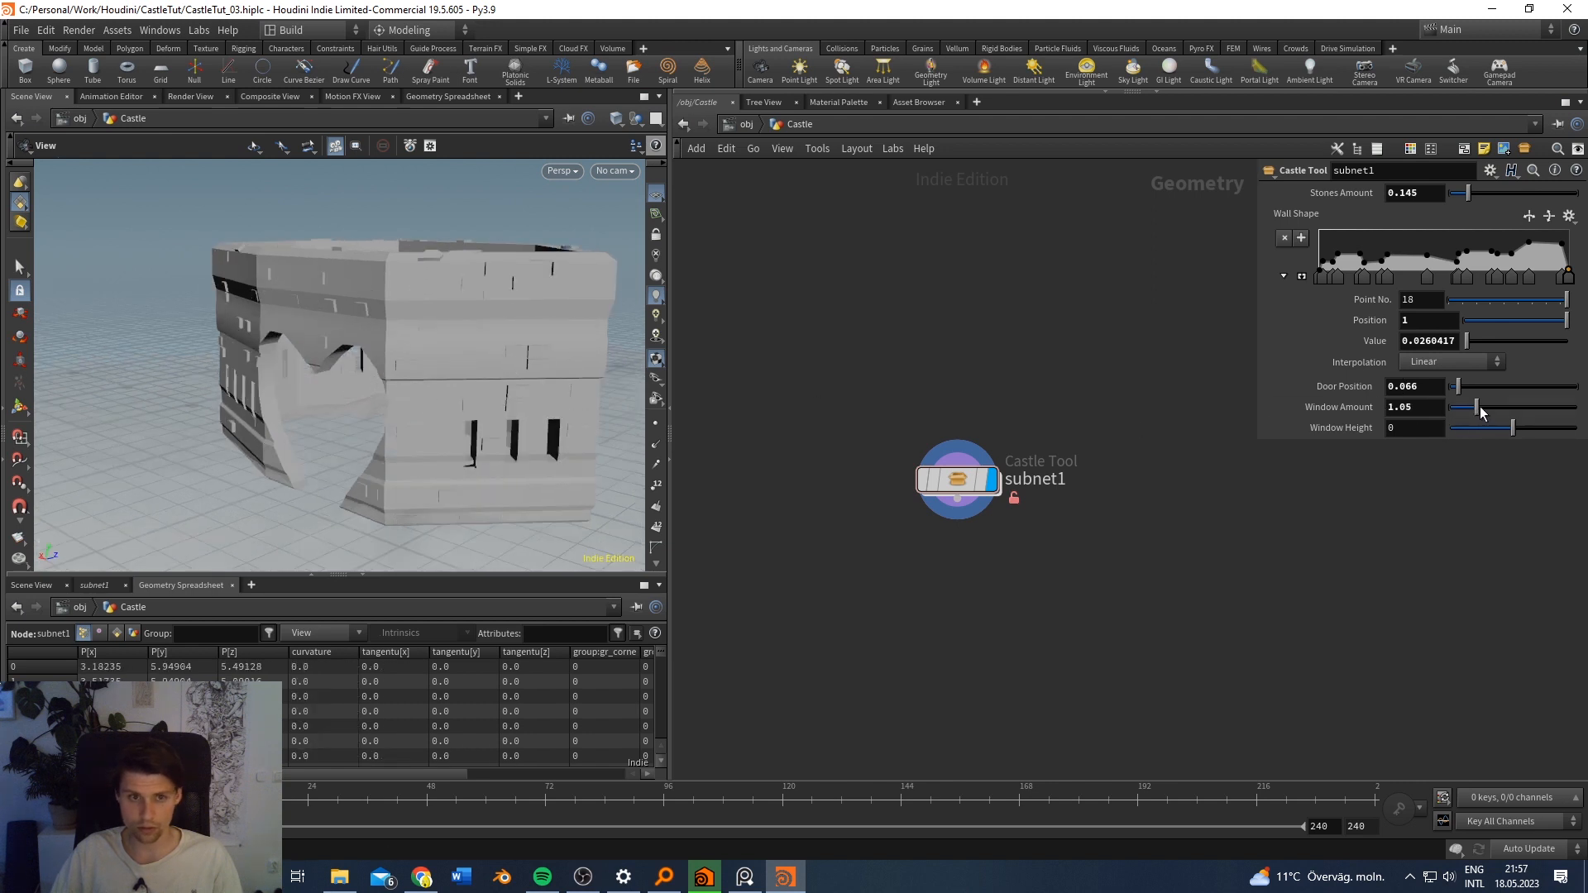
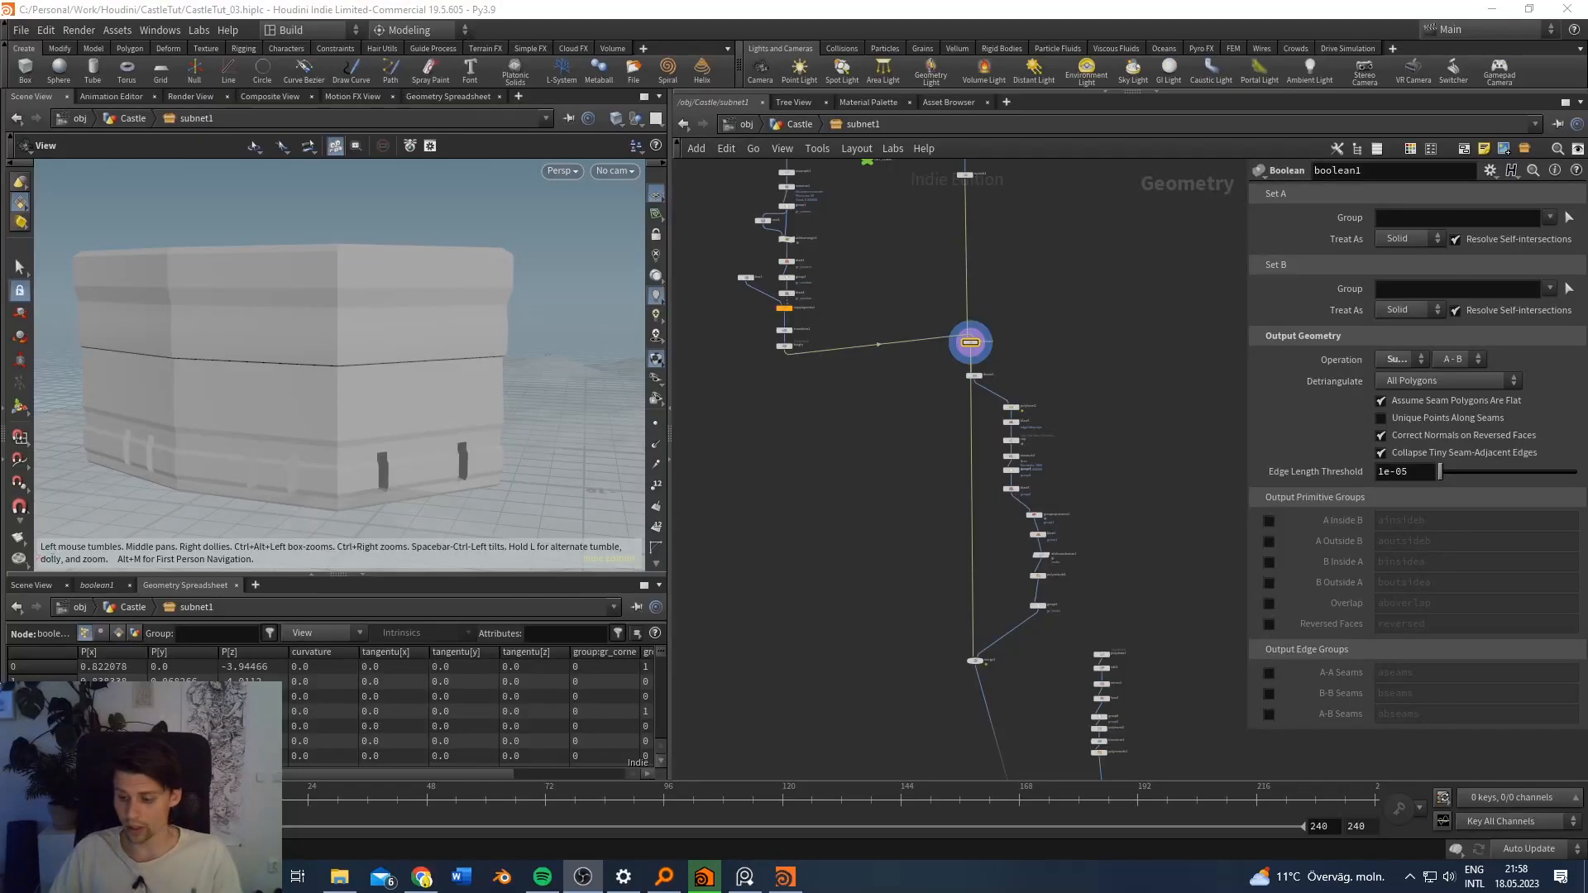
Step: Return to the Castle network, set the Castle Tool's Window Height to 0.26 and inspect the castle's windows
left_click_drag(376, 395, 376, 433)
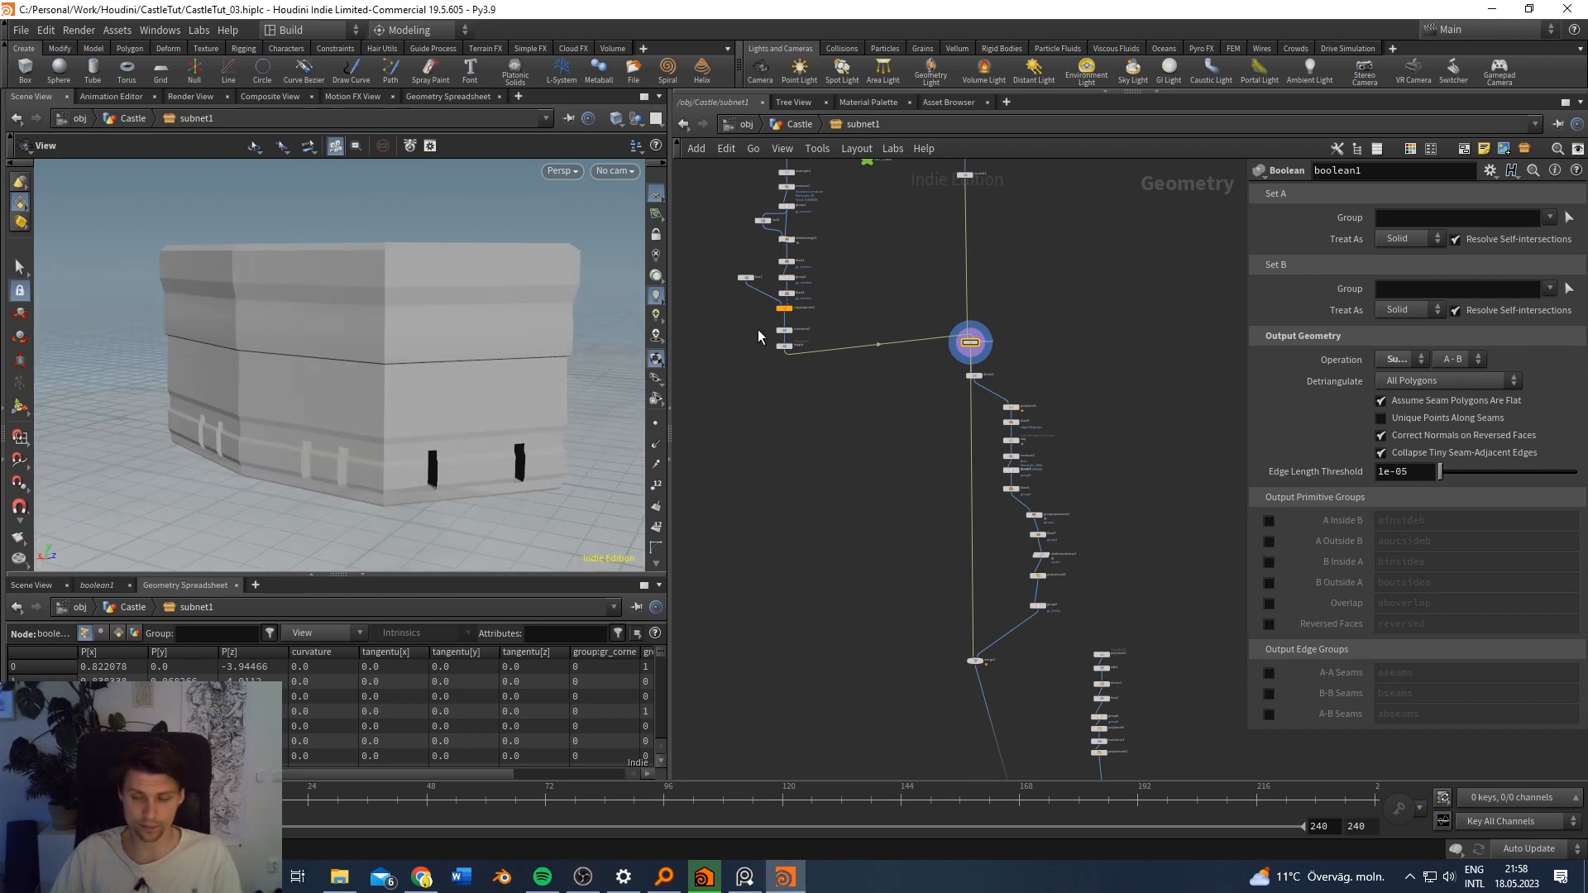
left_click(799, 124)
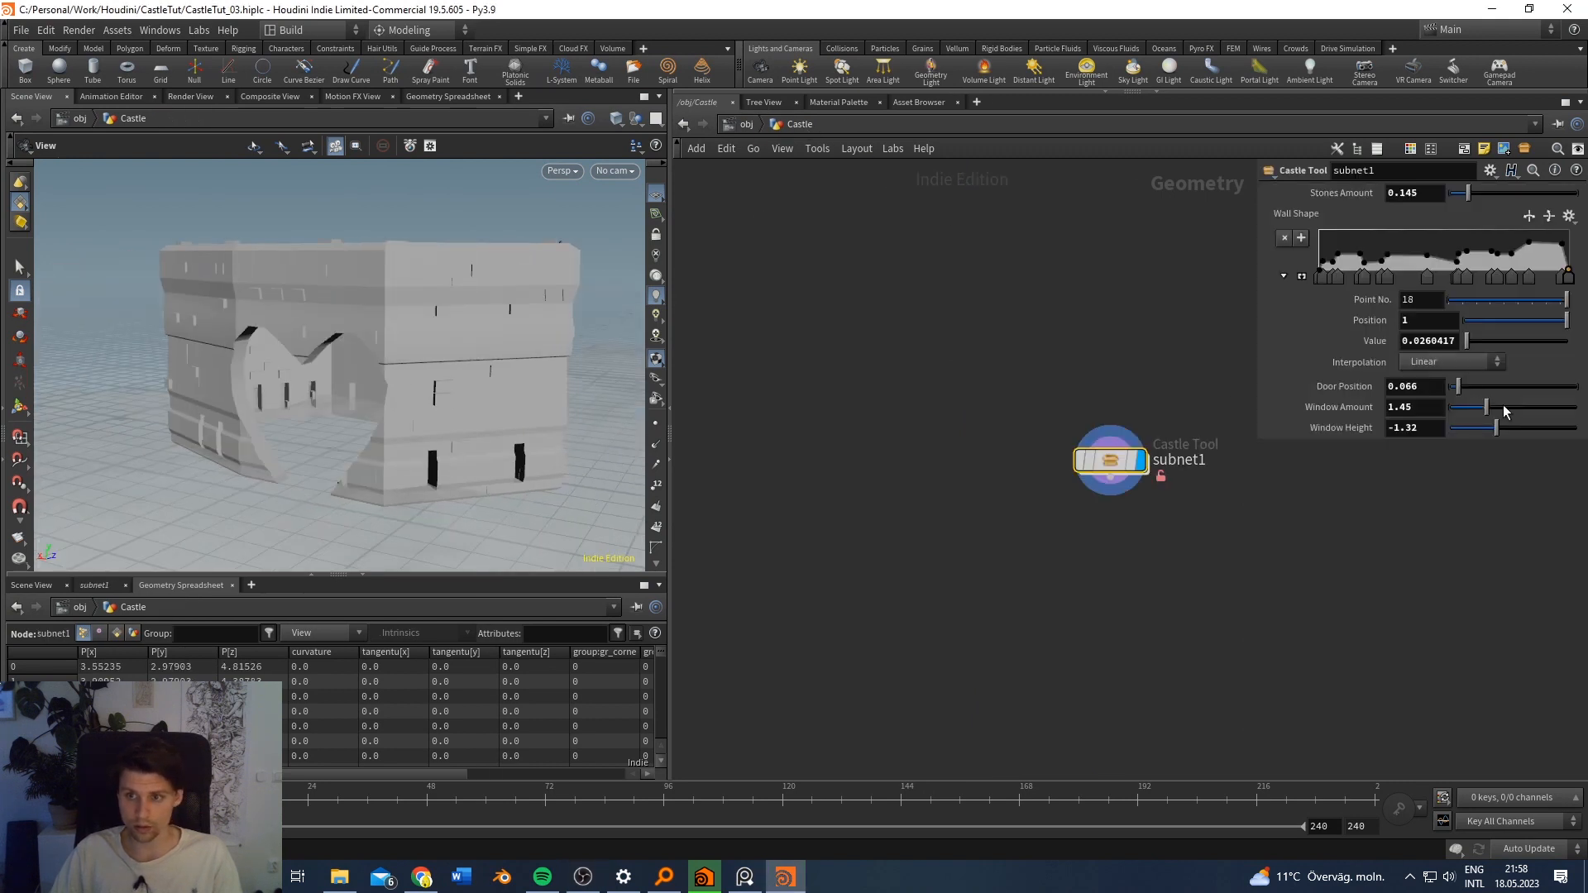
left_click_drag(1505, 423, 1516, 425)
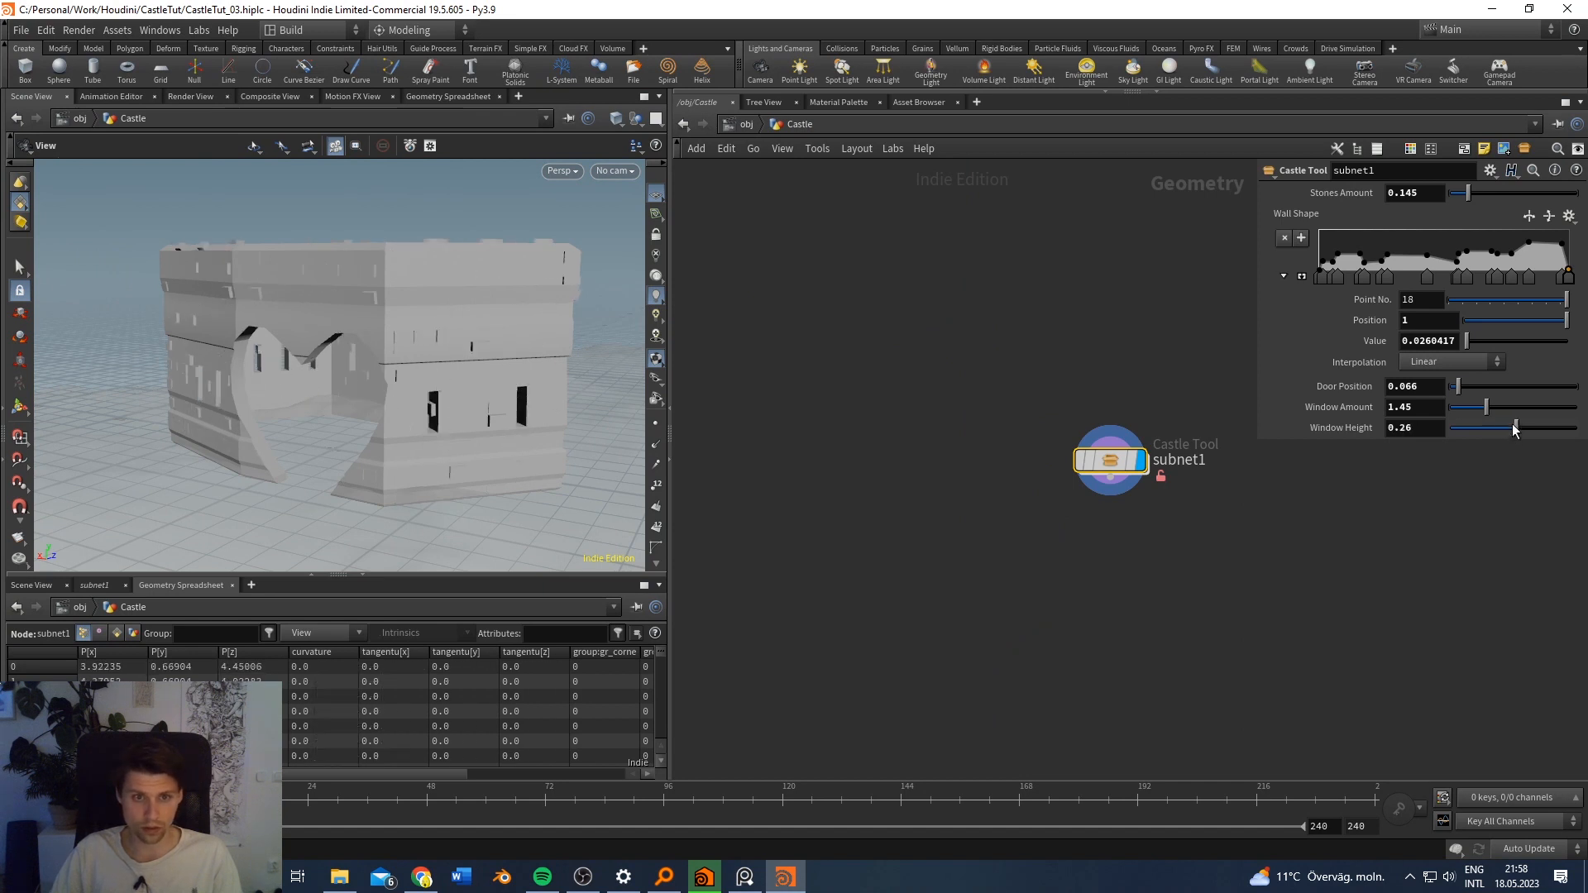
scroll(510, 428, "up", 3)
left_click_drag(454, 402, 400, 298)
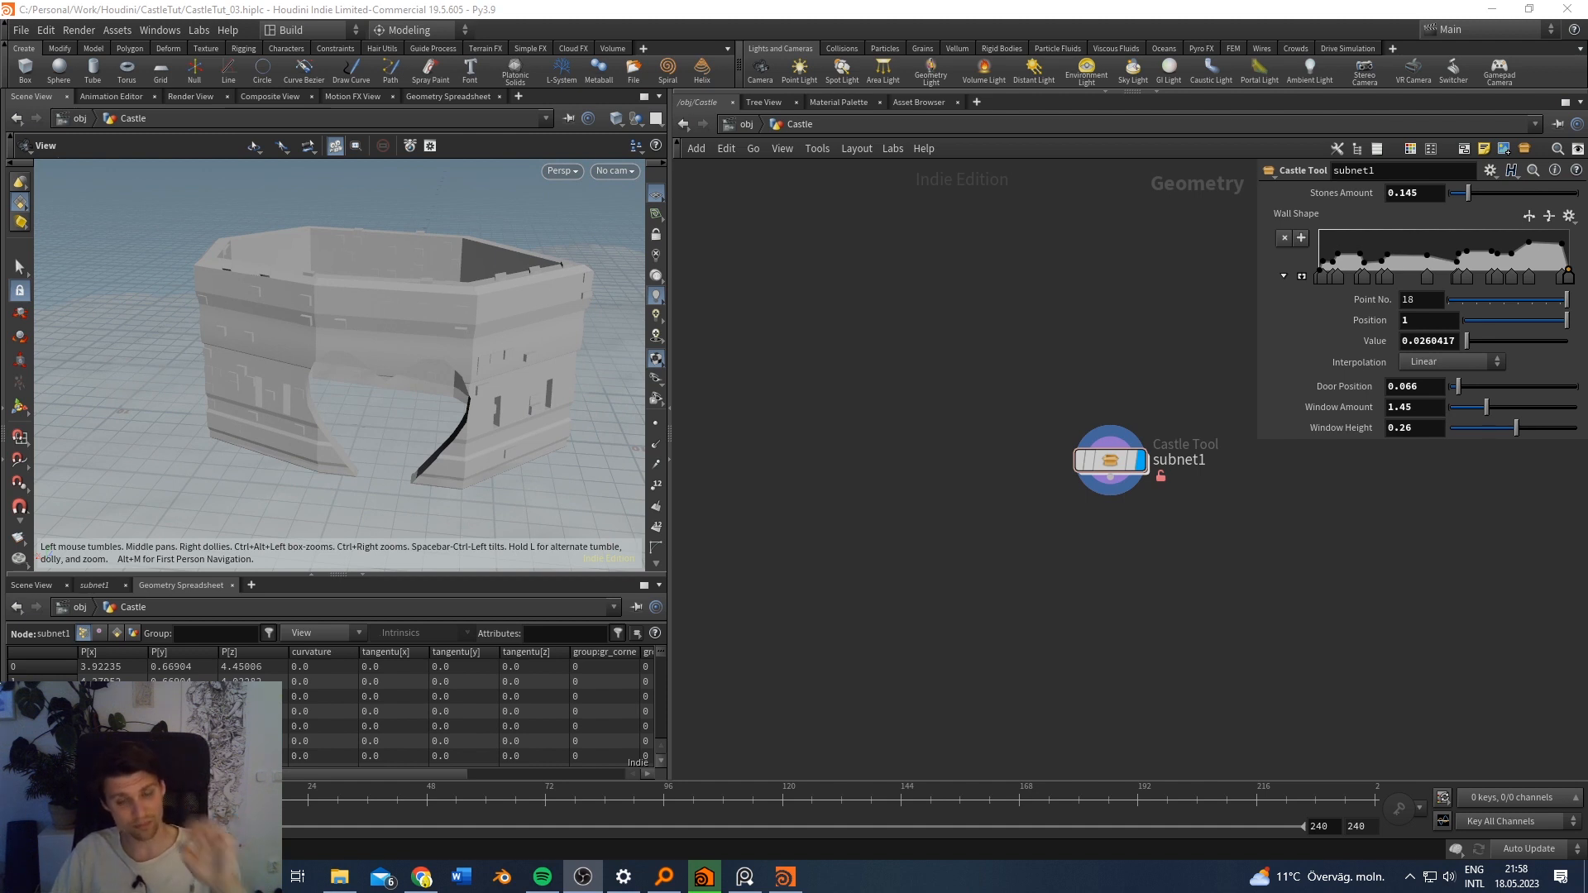
left_click(834, 394)
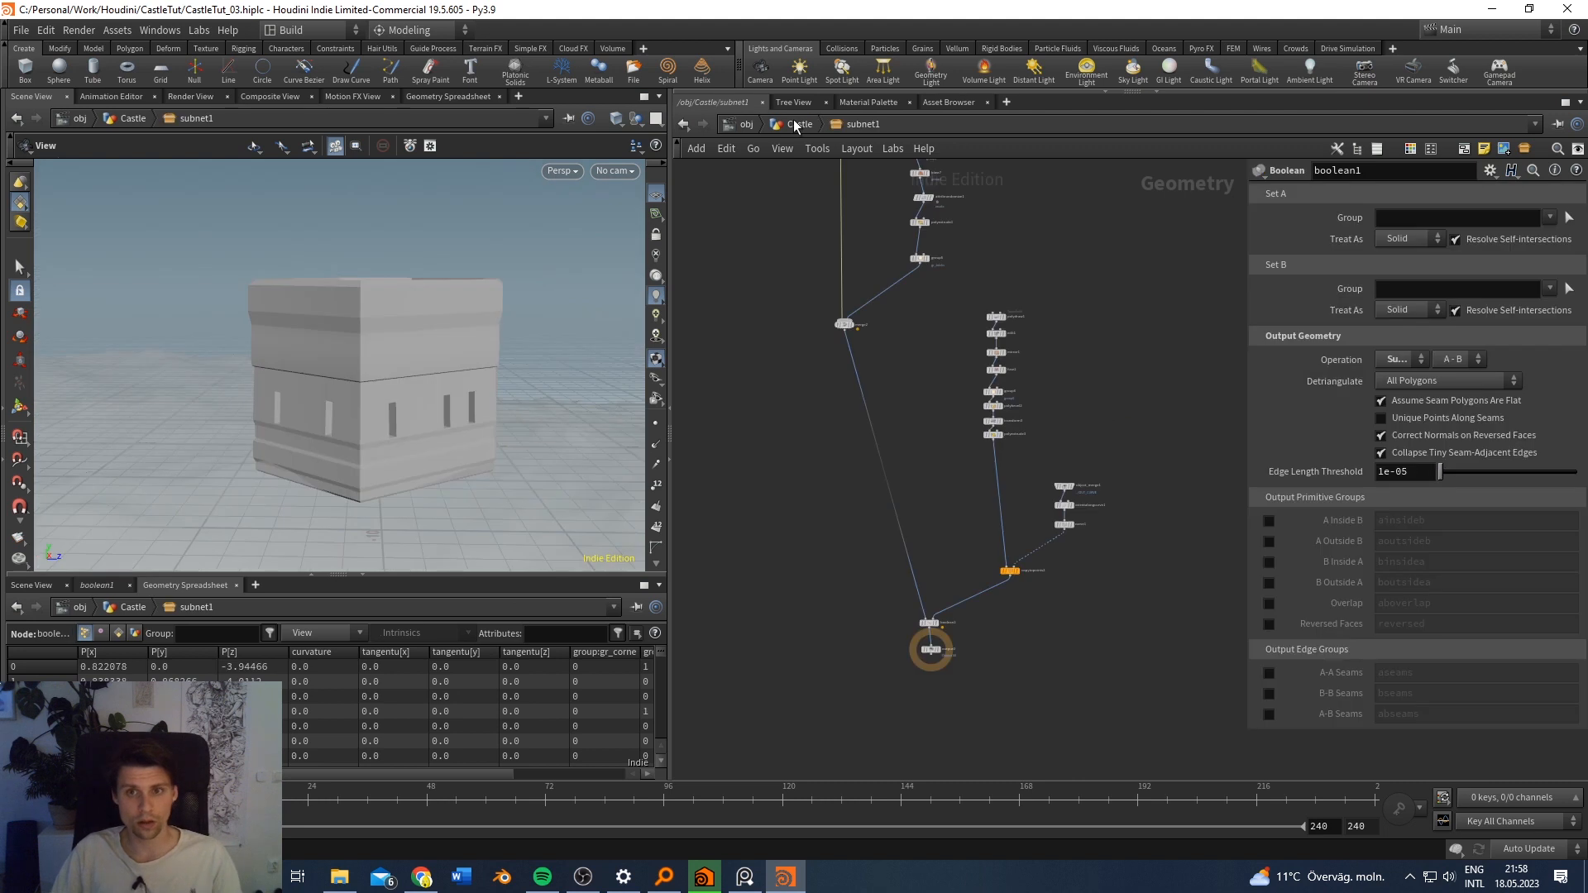
left_click(797, 124)
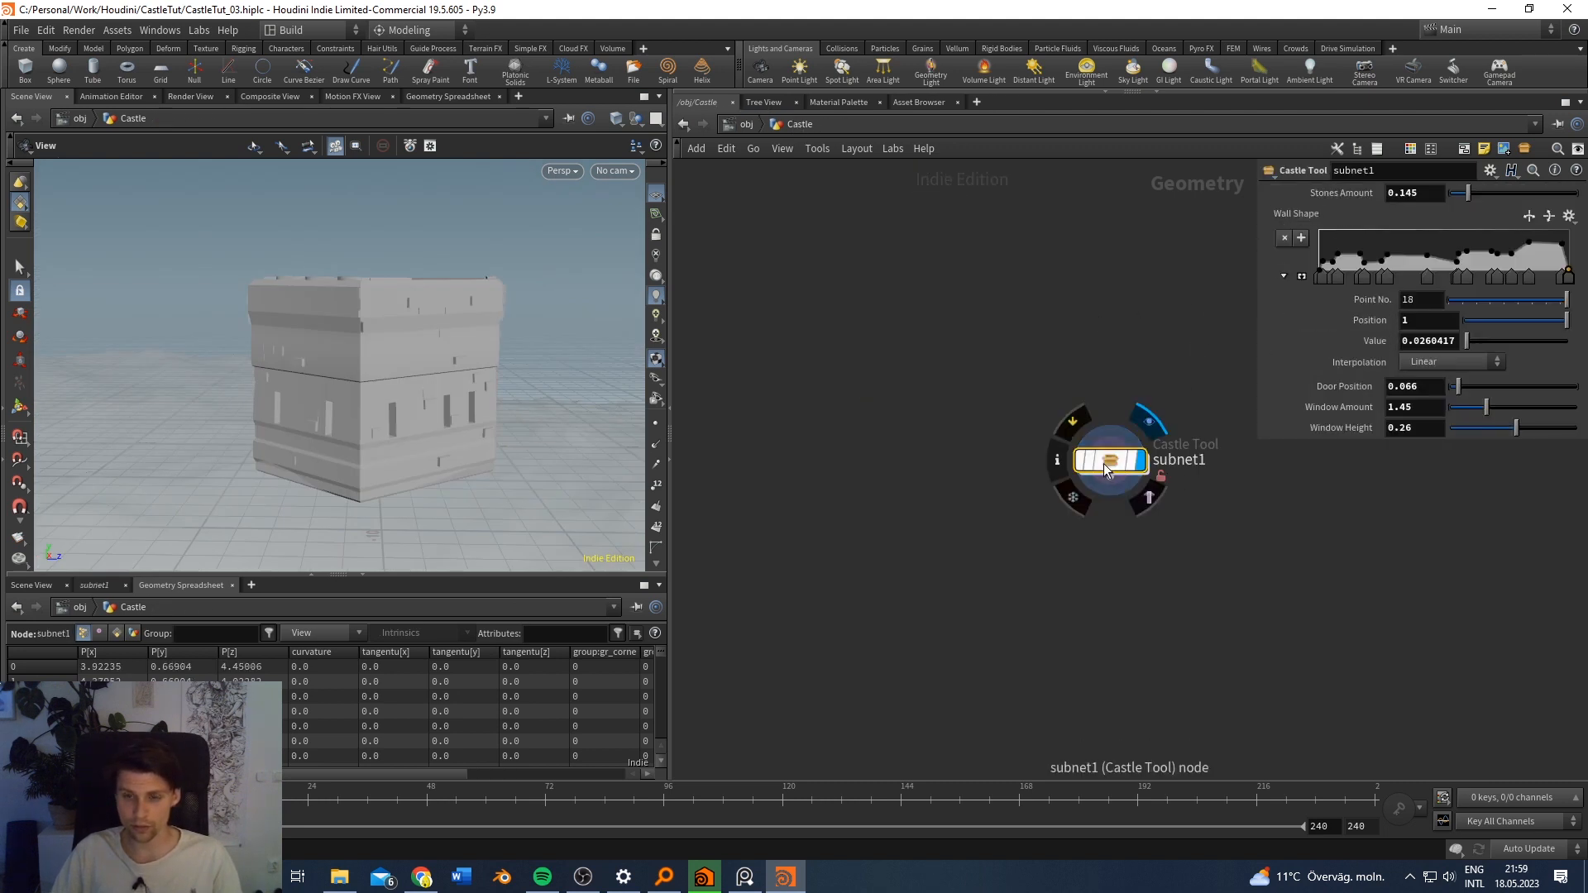
right_click(814, 122)
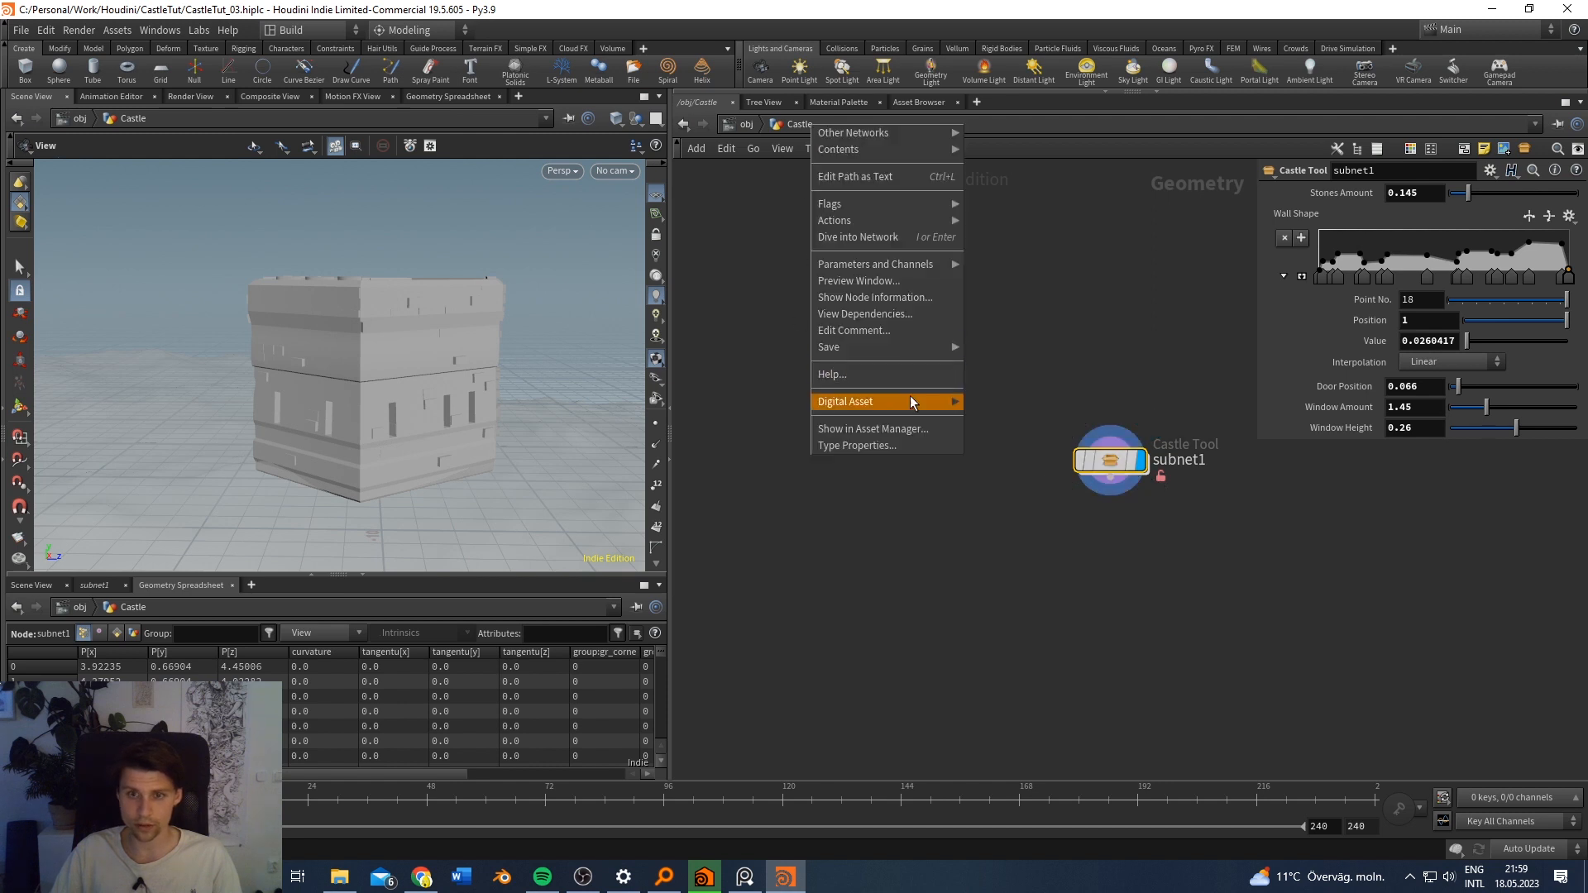
left_click(896, 447)
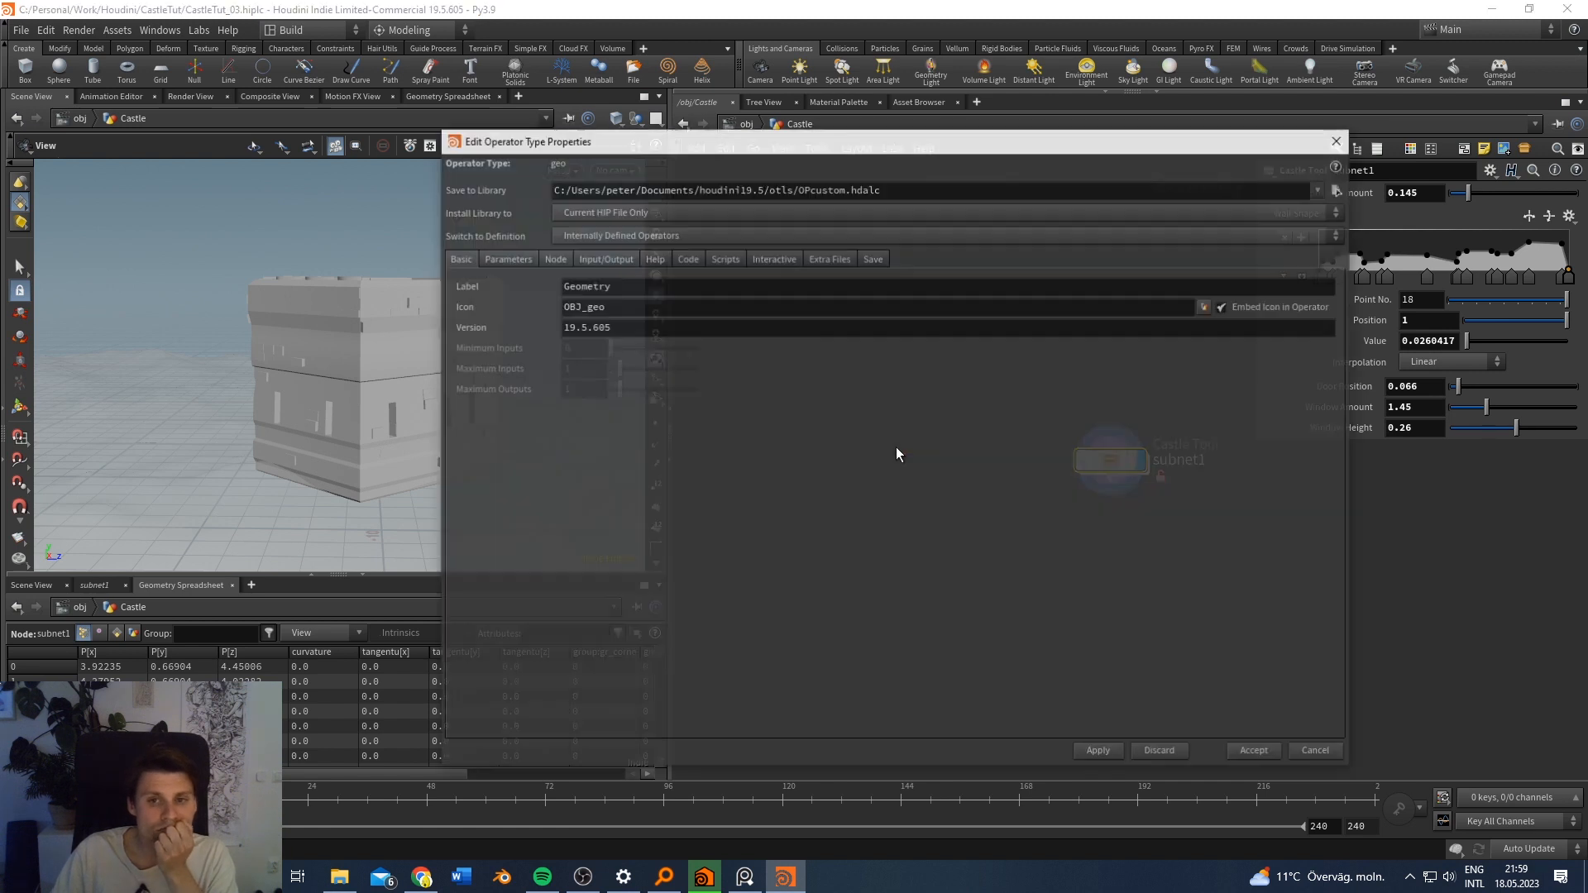
left_click(514, 258)
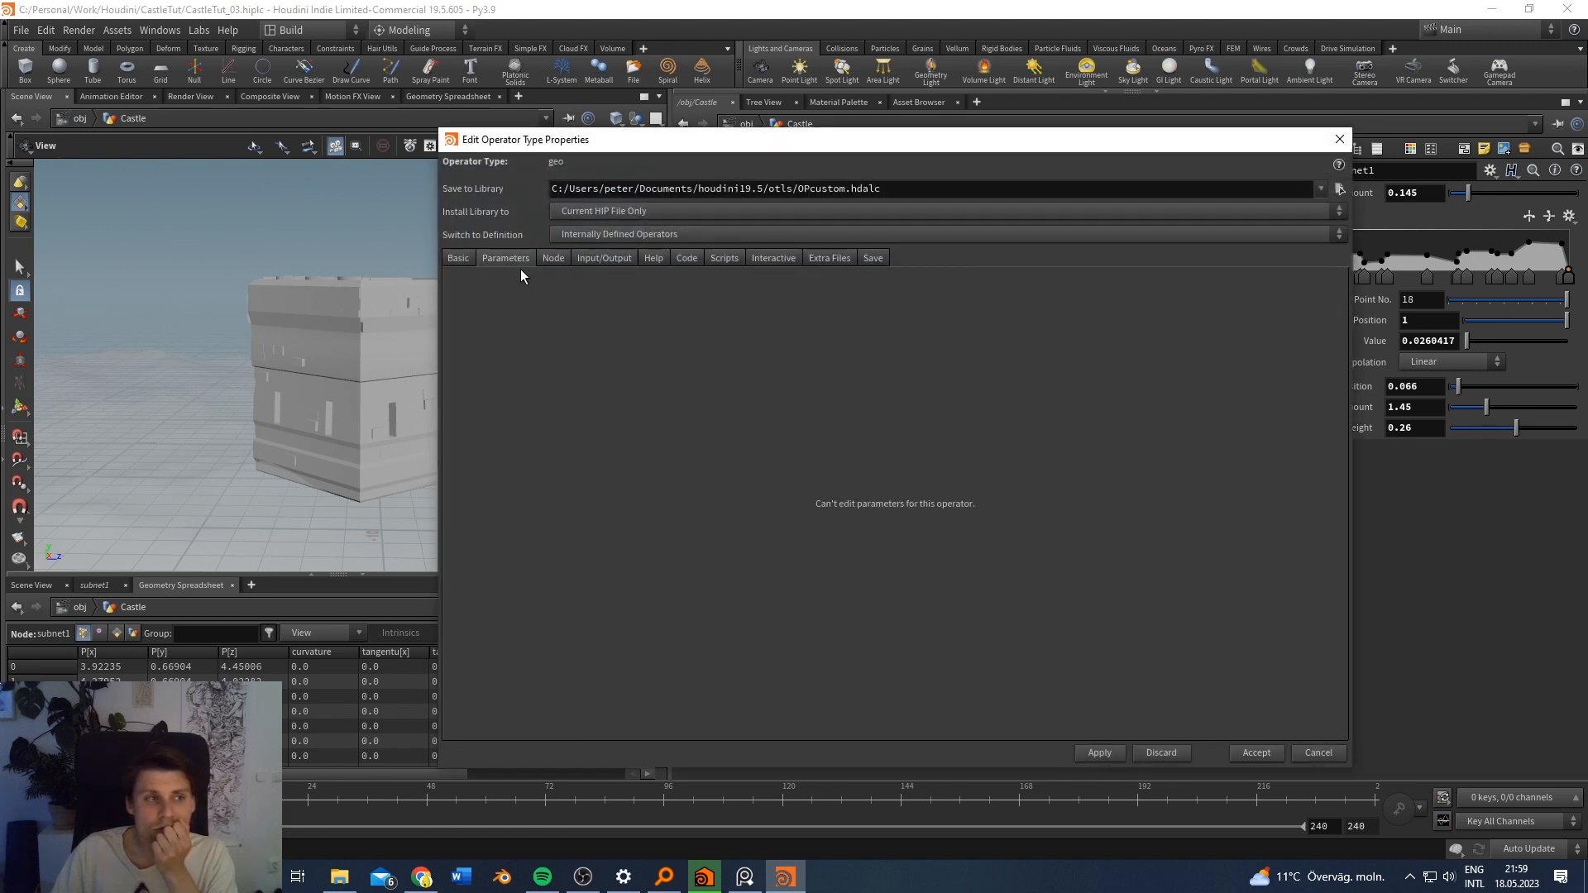
left_click(1340, 139)
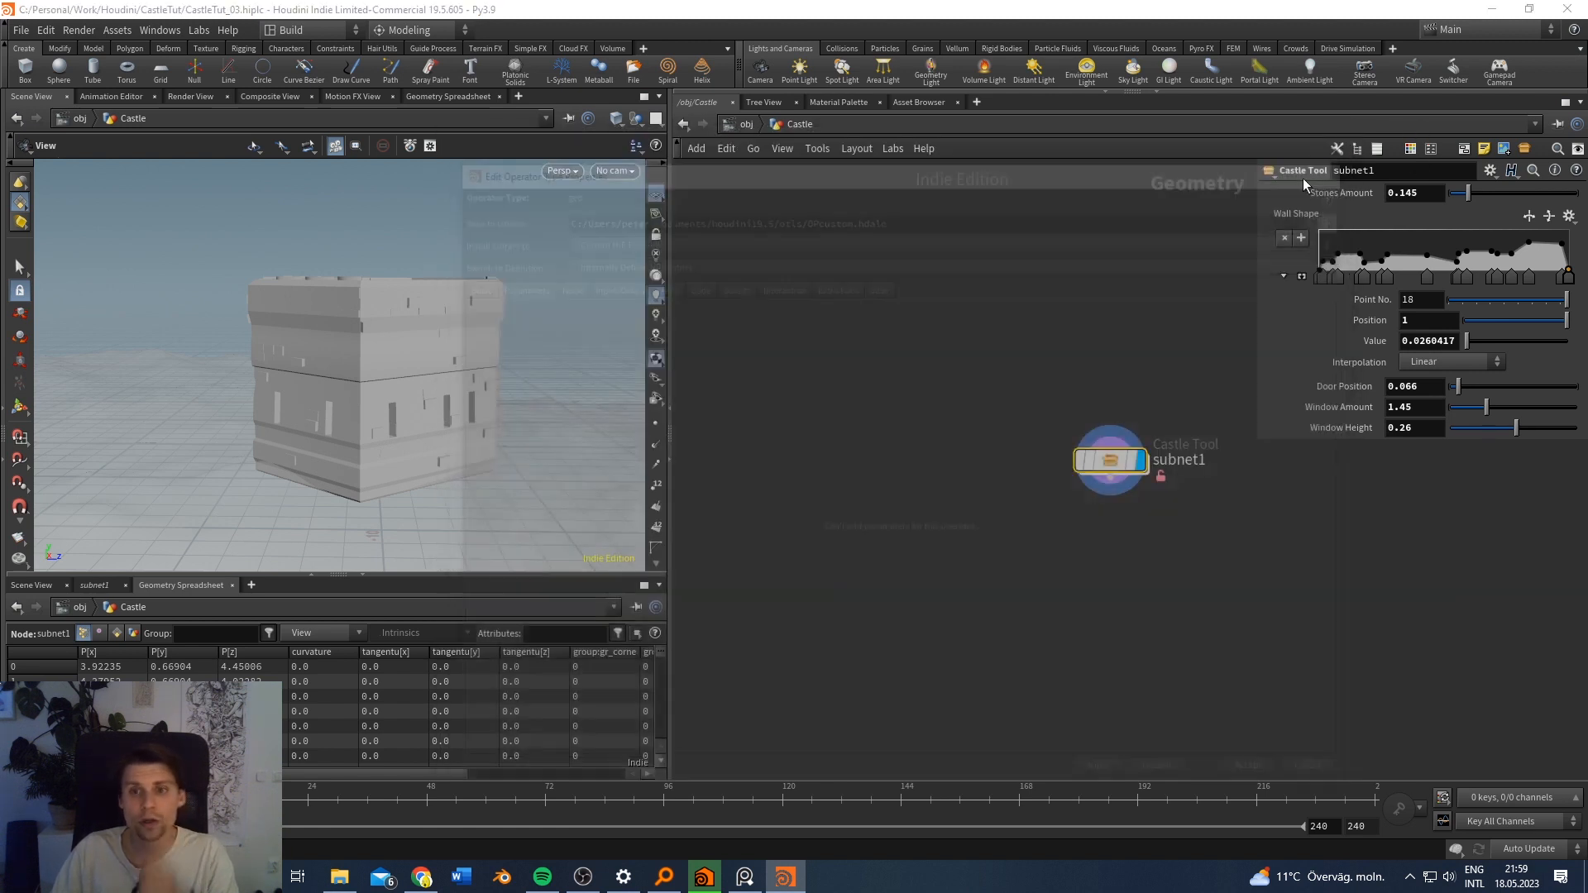
Step: Open the Castle Tool's type properties and place the window clear of the node's parameters
right_click(1104, 455)
left_click(1158, 756)
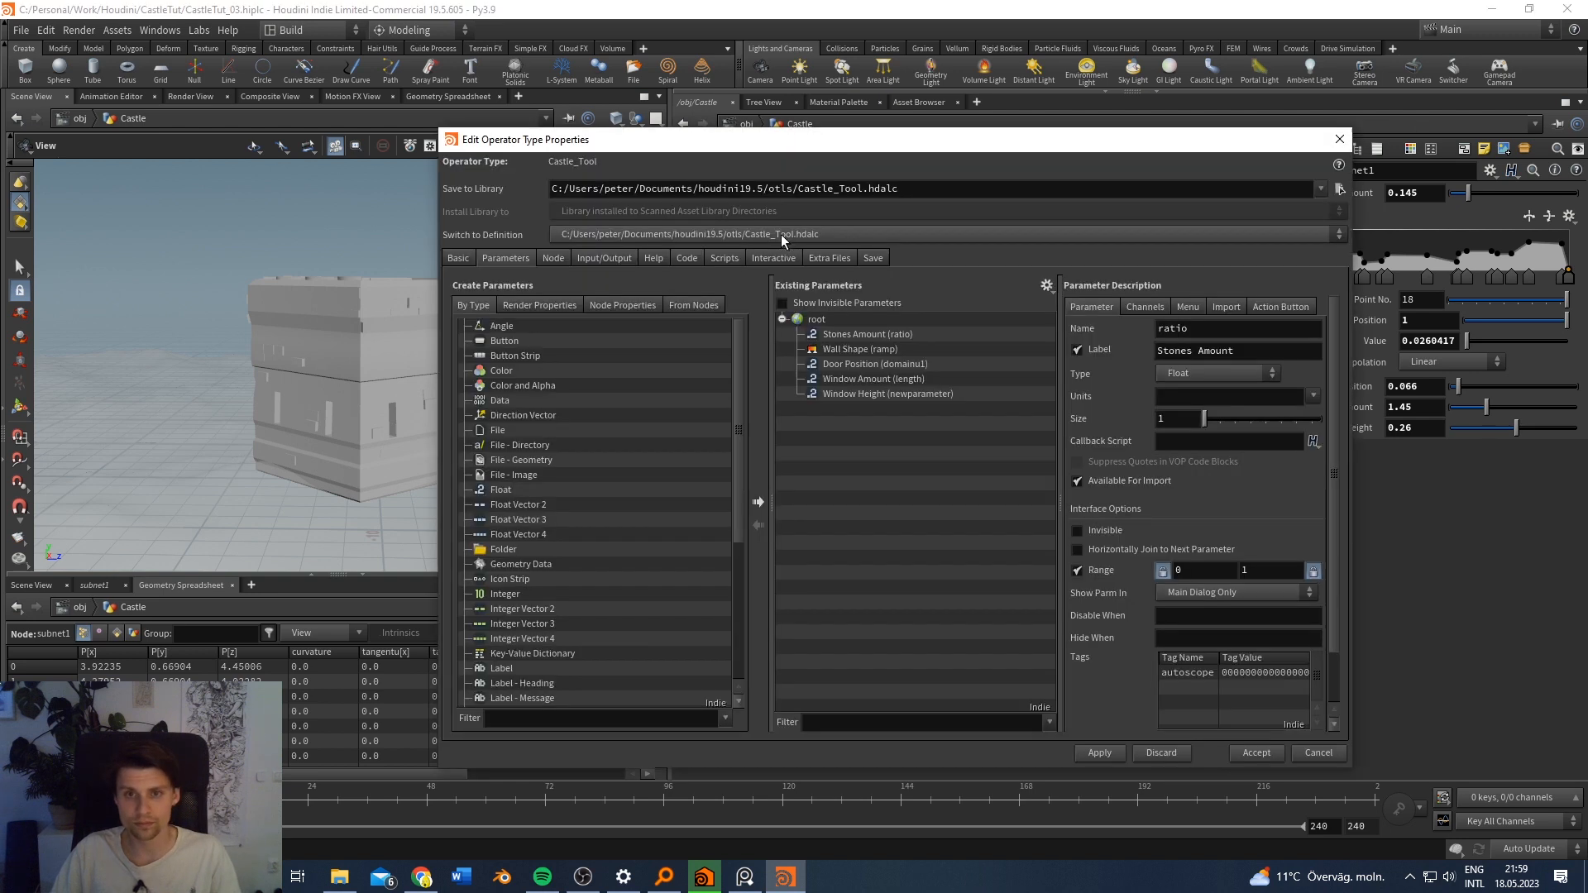
left_click_drag(821, 133, 806, 135)
left_click_drag(1118, 134, 960, 142)
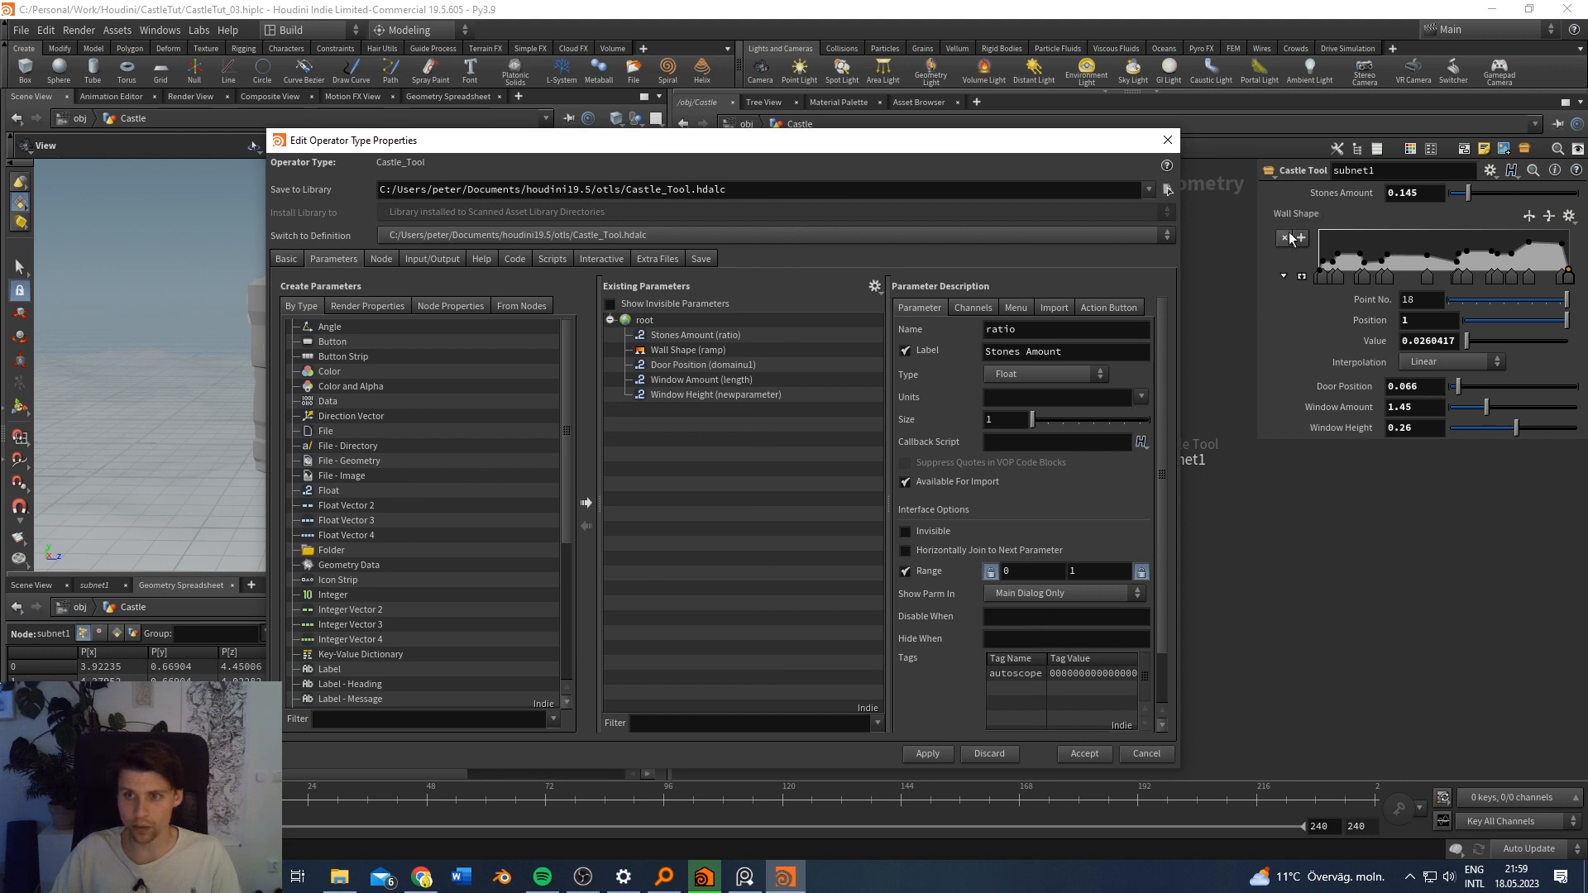
Step: Try collapsing the Wall Shape ramp's point controls and switching the ramp between its small and large display
left_click(1283, 276)
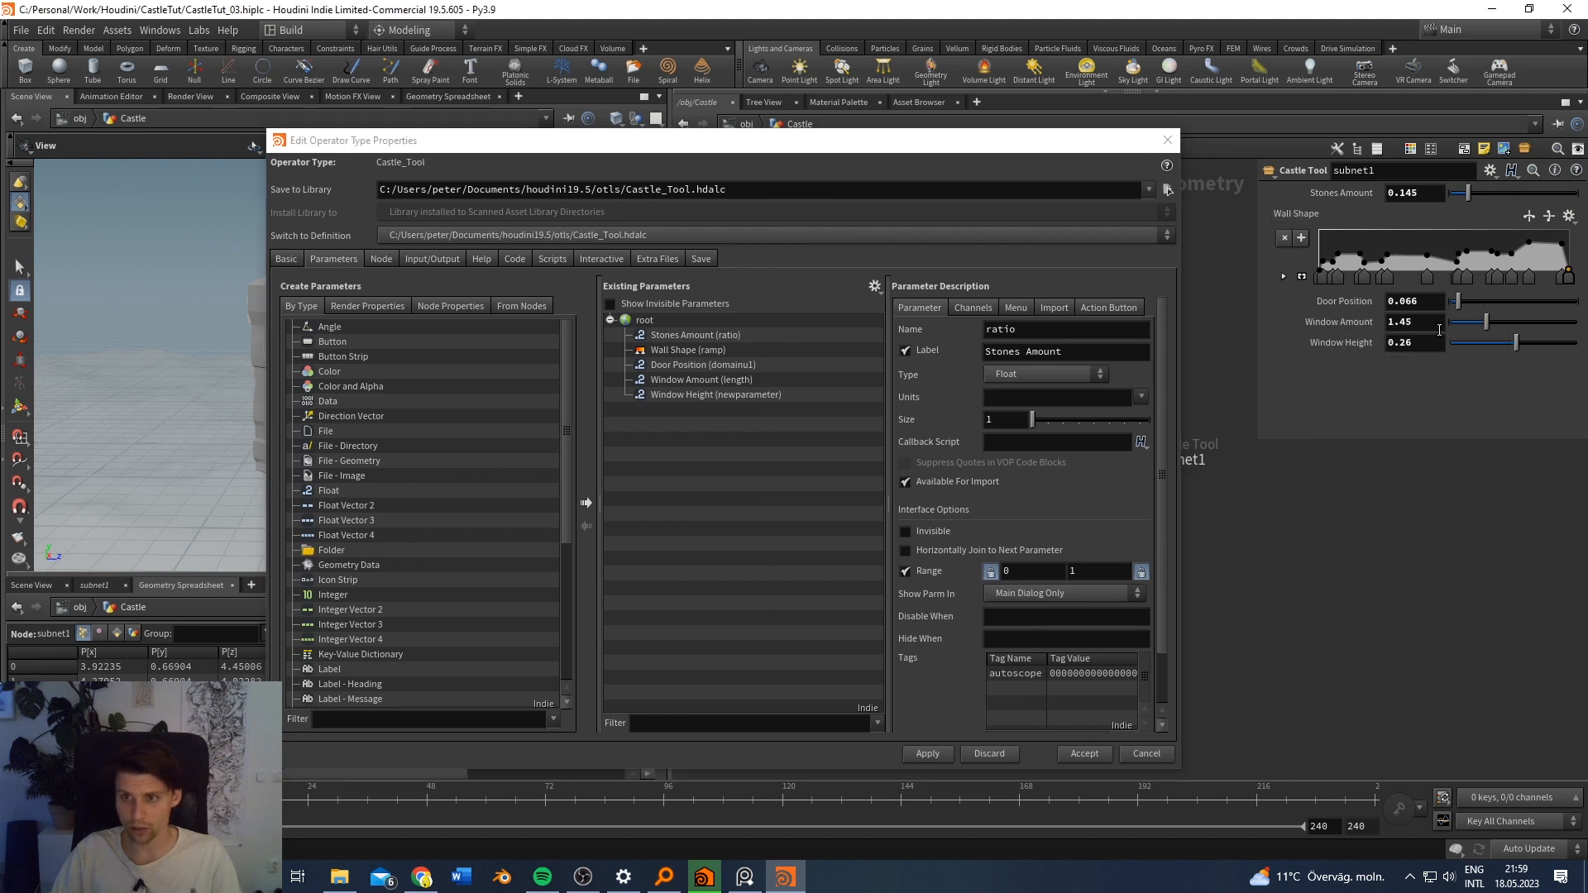
left_click(1284, 278)
left_click(1284, 278)
left_click(1284, 278)
left_click(1285, 278)
left_click(1302, 277)
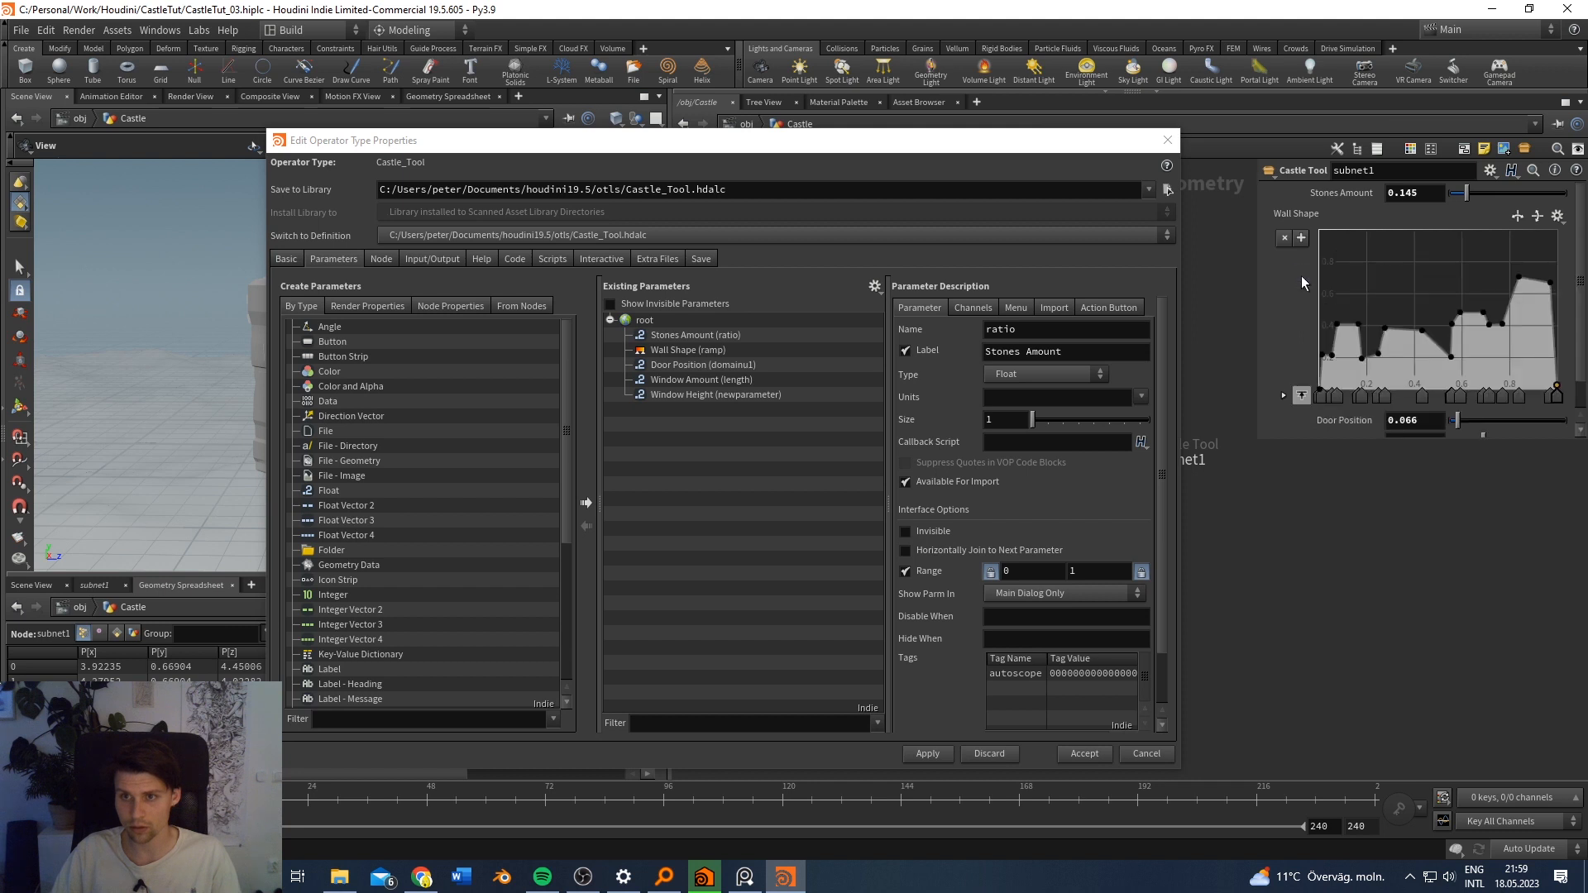
left_click(1301, 395)
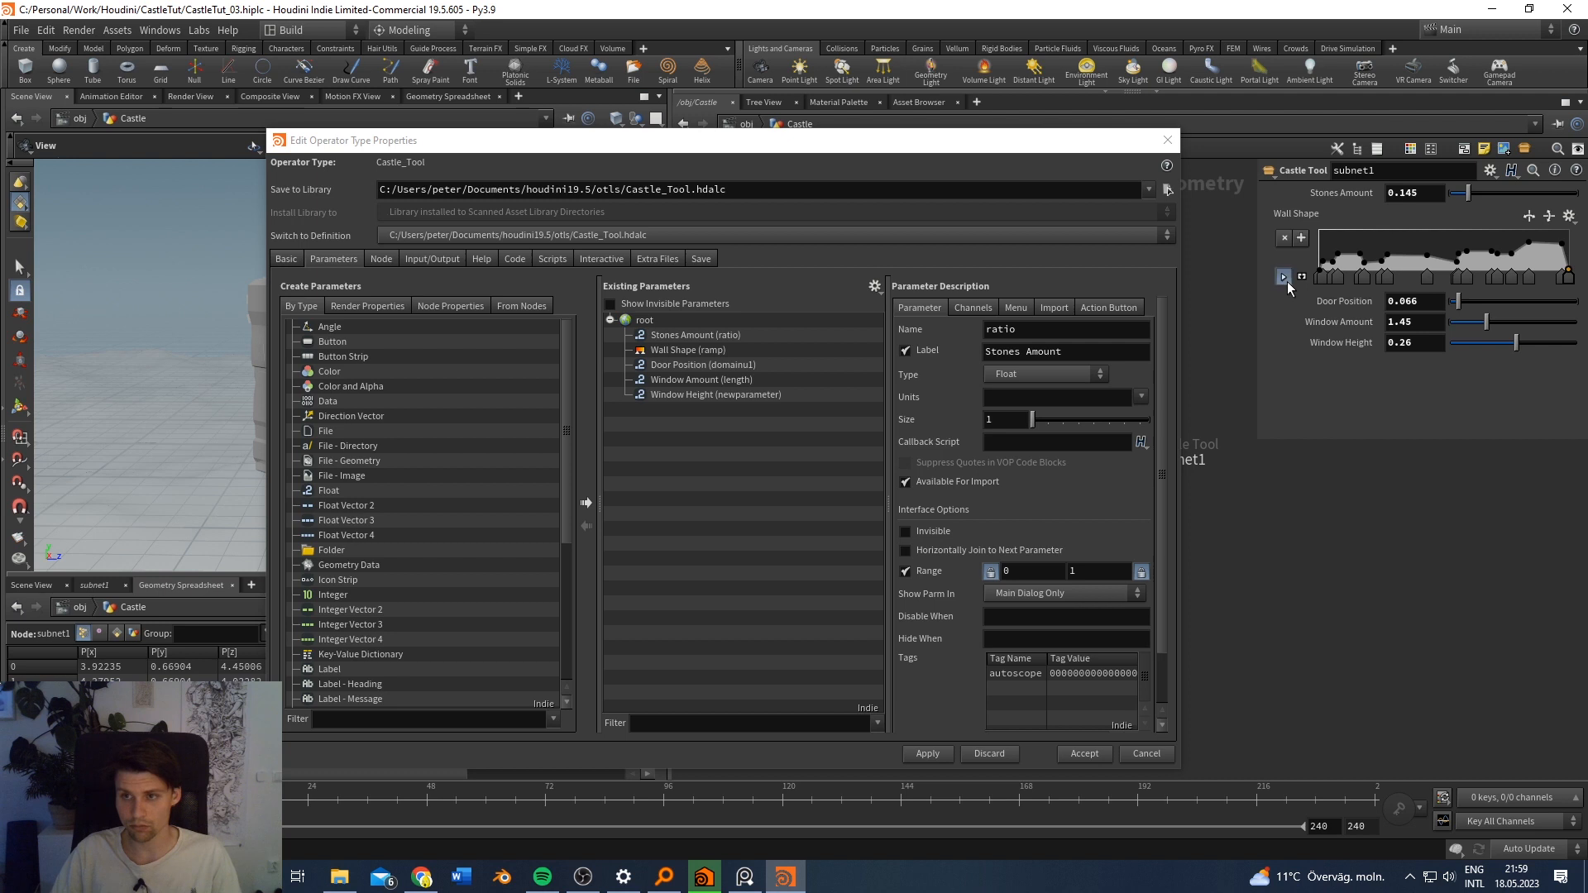
Step: Add a Label parameter above Window Amount, give it the main label "Windows" and apply it
scroll(432, 588, "down", 5)
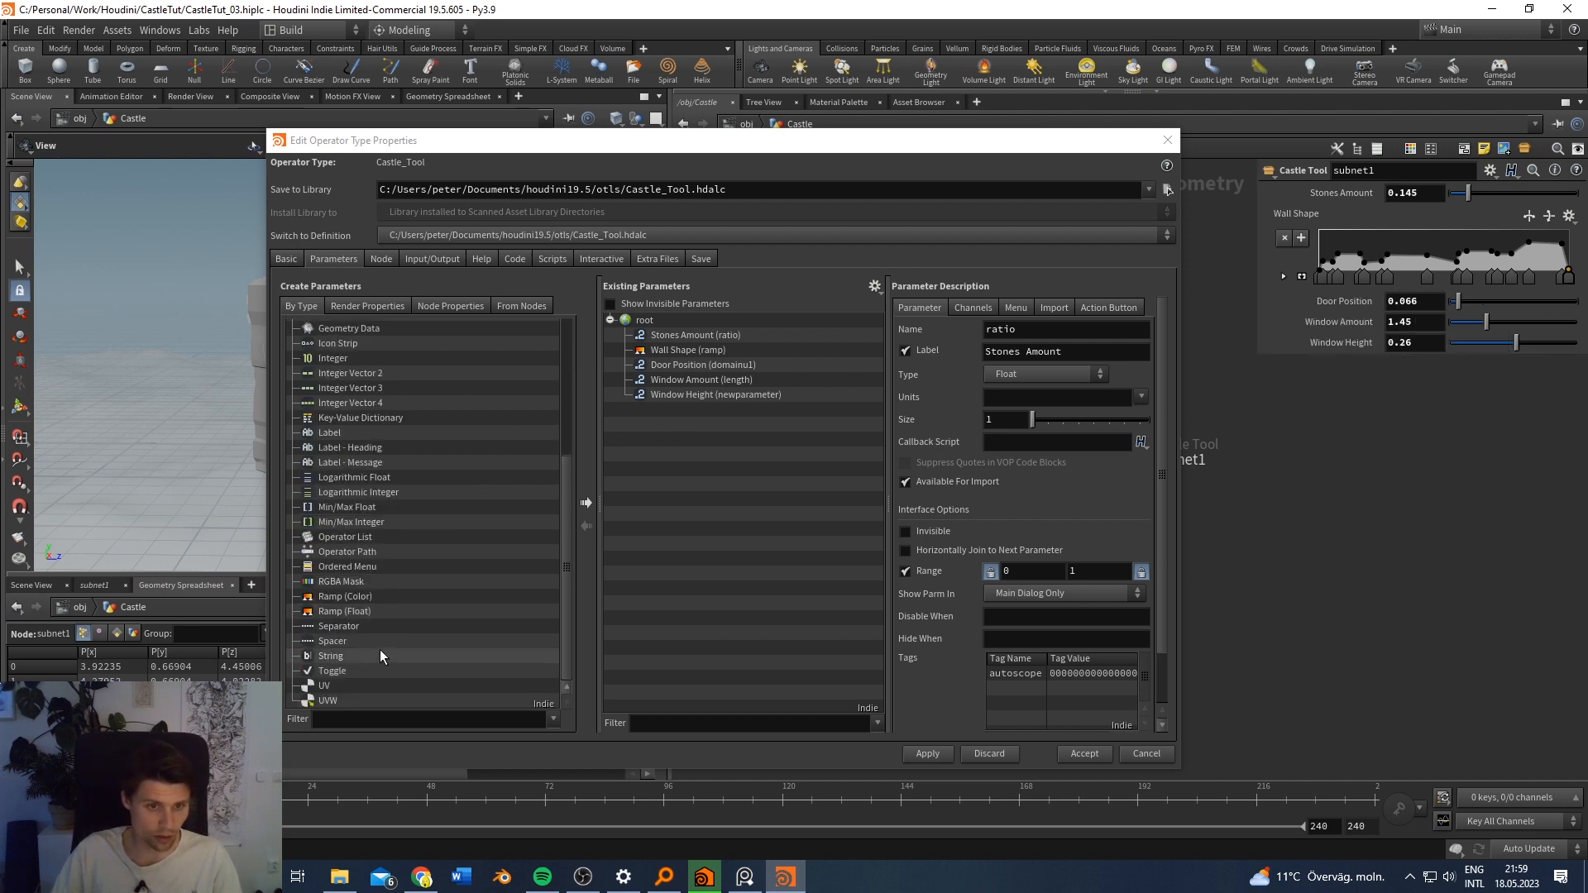
scroll(372, 538, "up", 5)
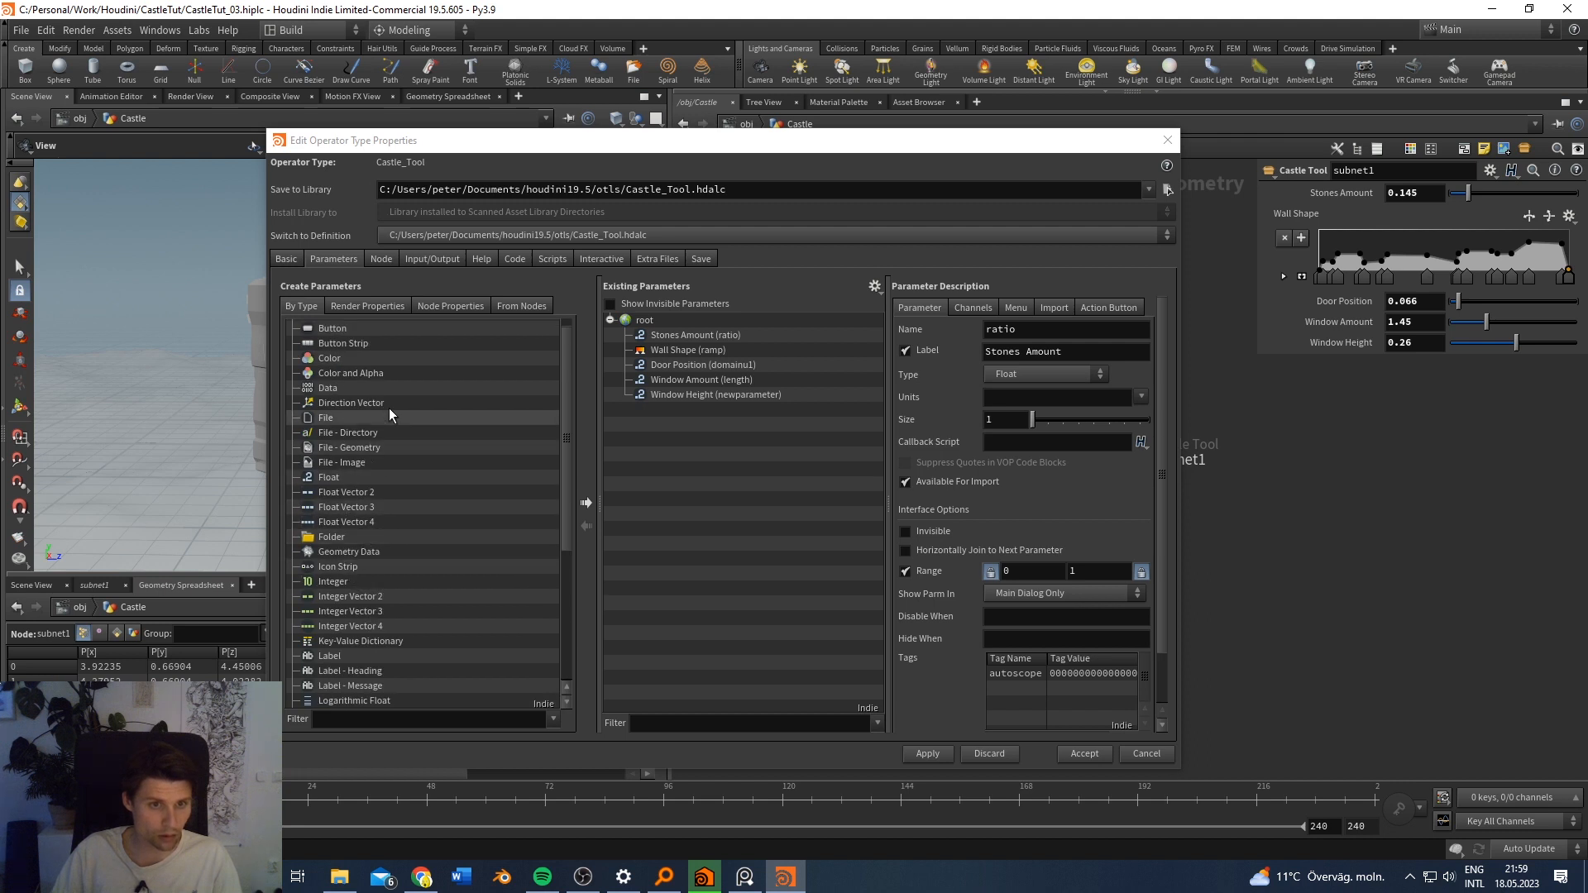
scroll(376, 413, "up", 1)
scroll(384, 489, "down", 4)
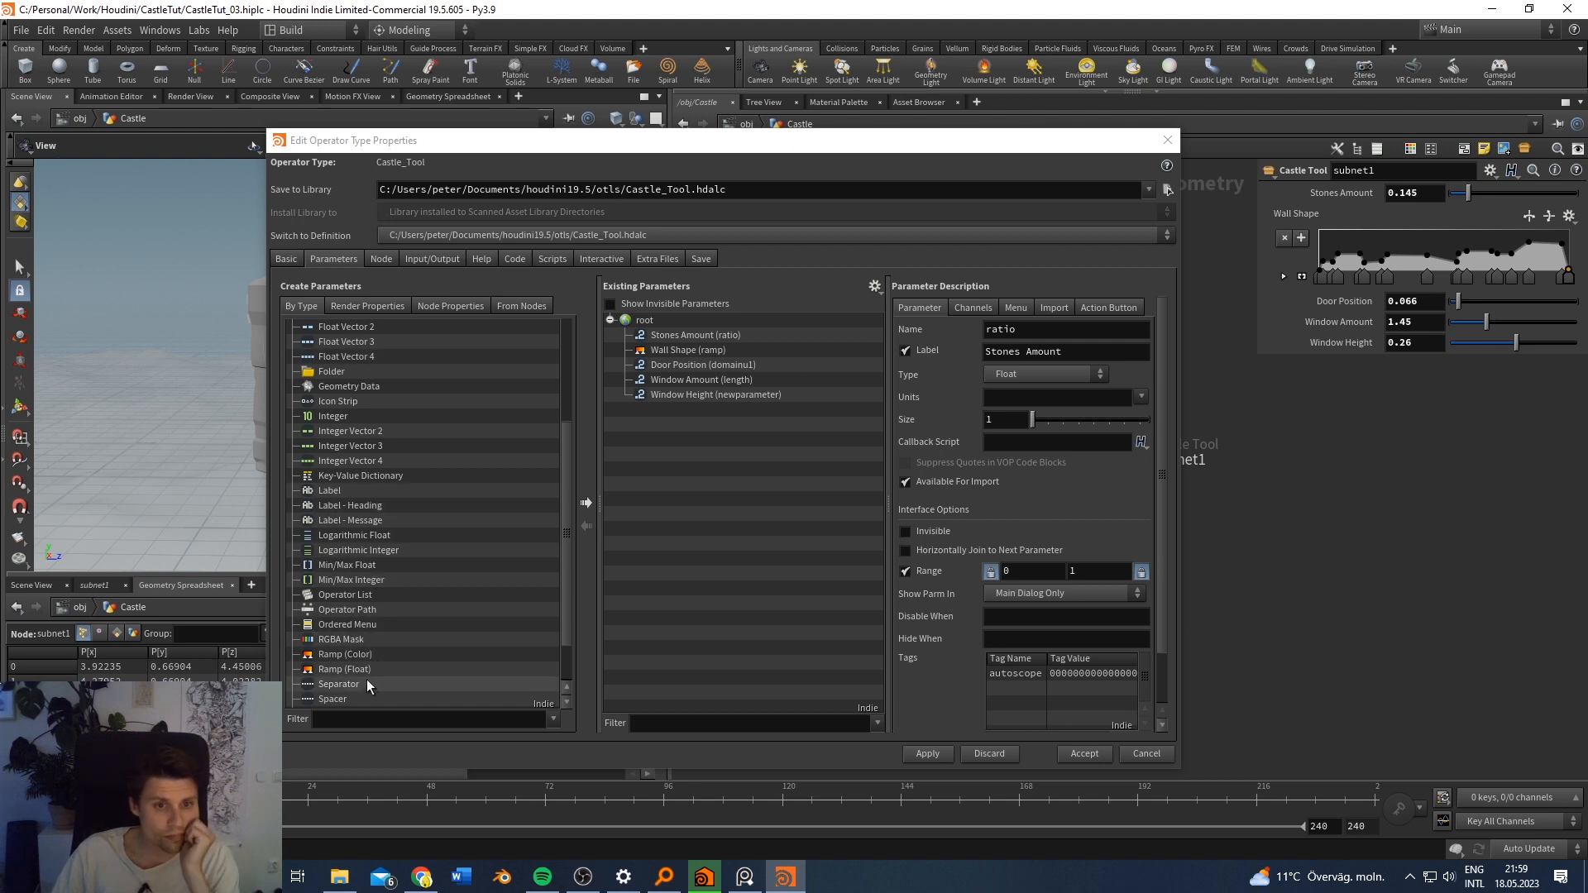
left_click_drag(370, 492, 696, 376)
double_click(1021, 331)
type("Wind")
left_click(1071, 332)
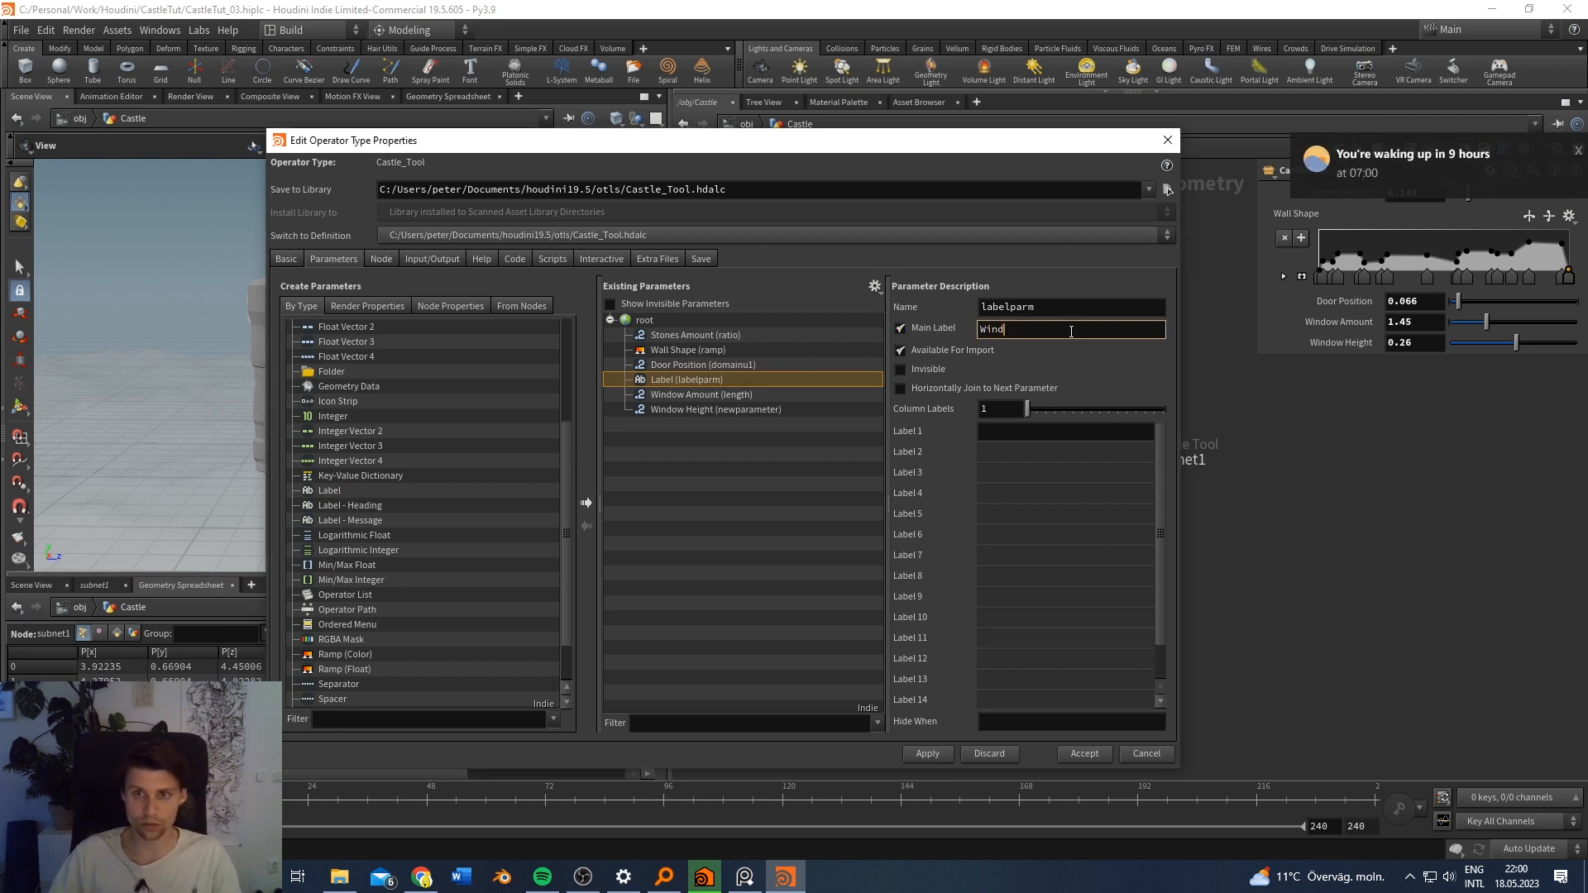
type("ows")
key("Return")
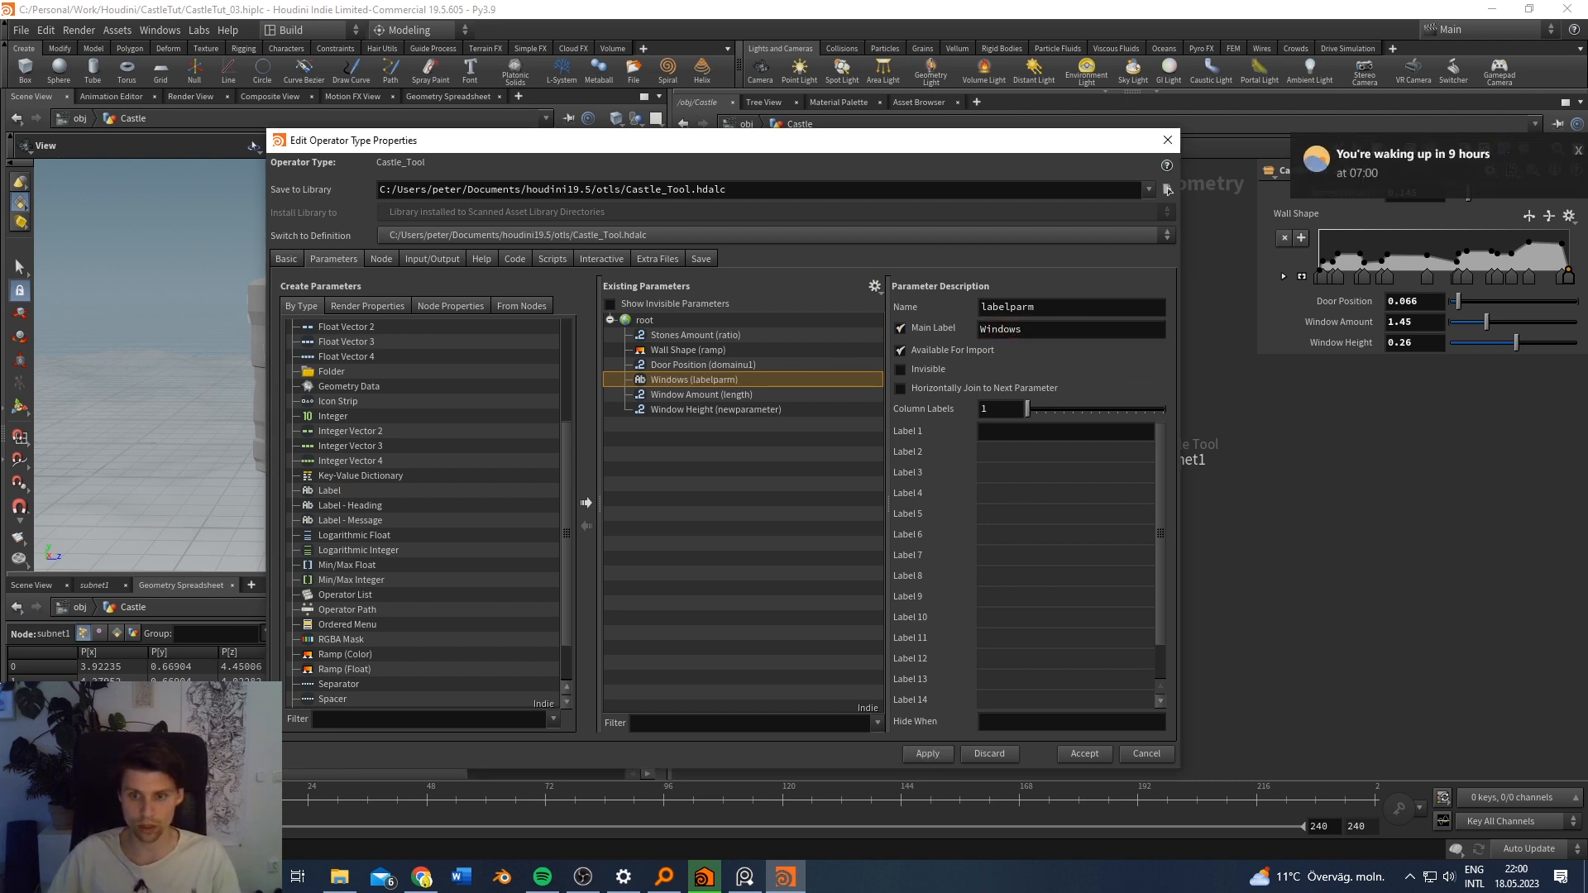
left_click(1369, 417)
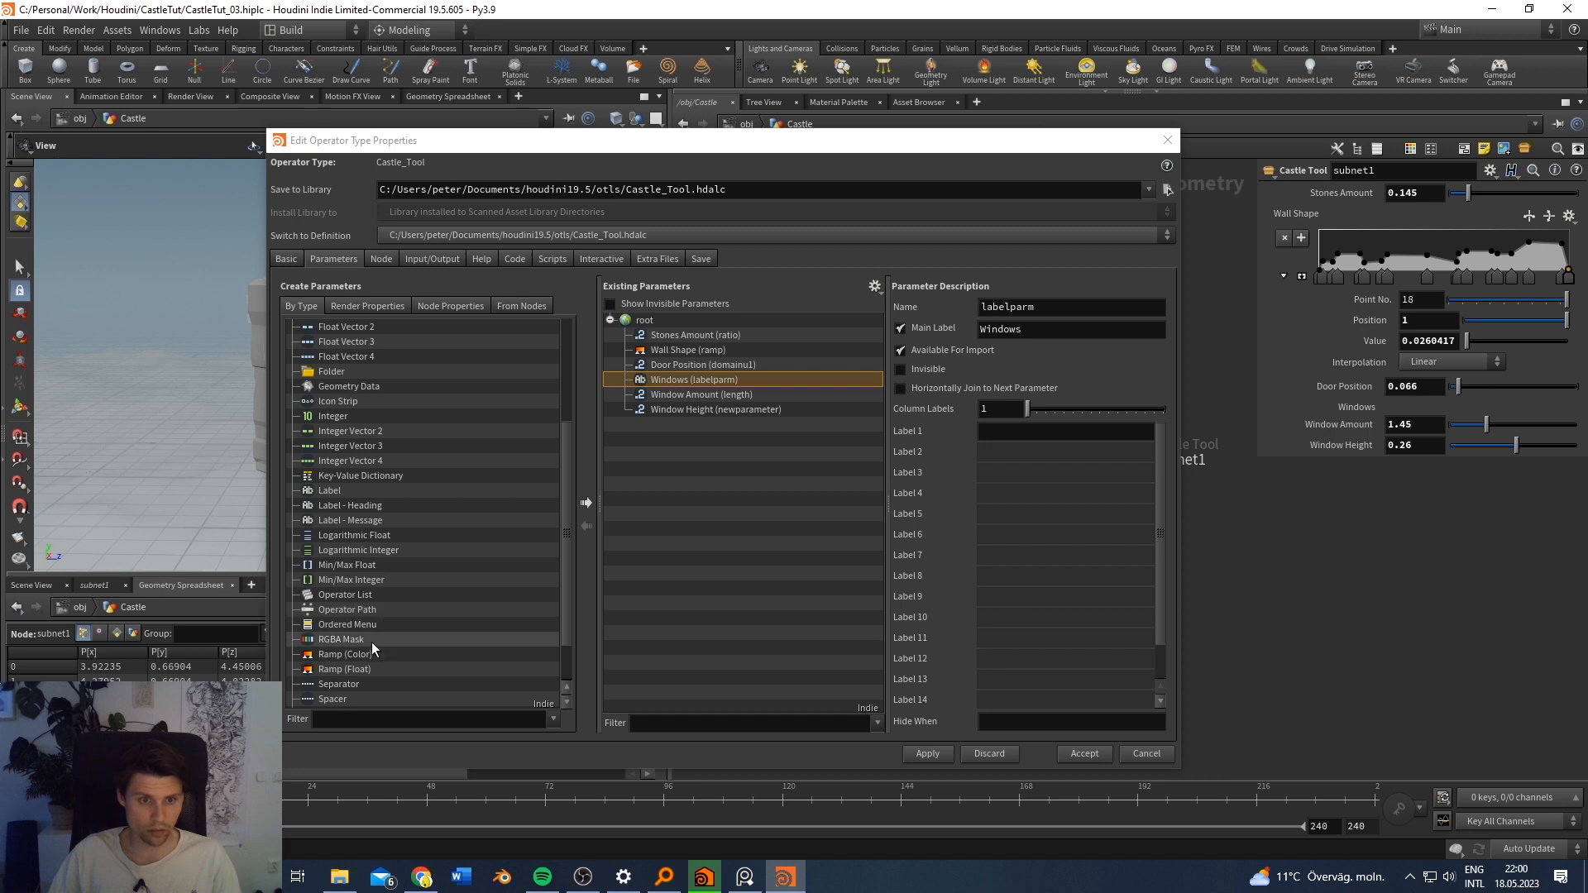
Step: Add a folder between Door Position and the Windows label and apply it to the asset
left_click(327, 378)
left_click_drag(327, 378, 680, 374)
left_click(949, 759)
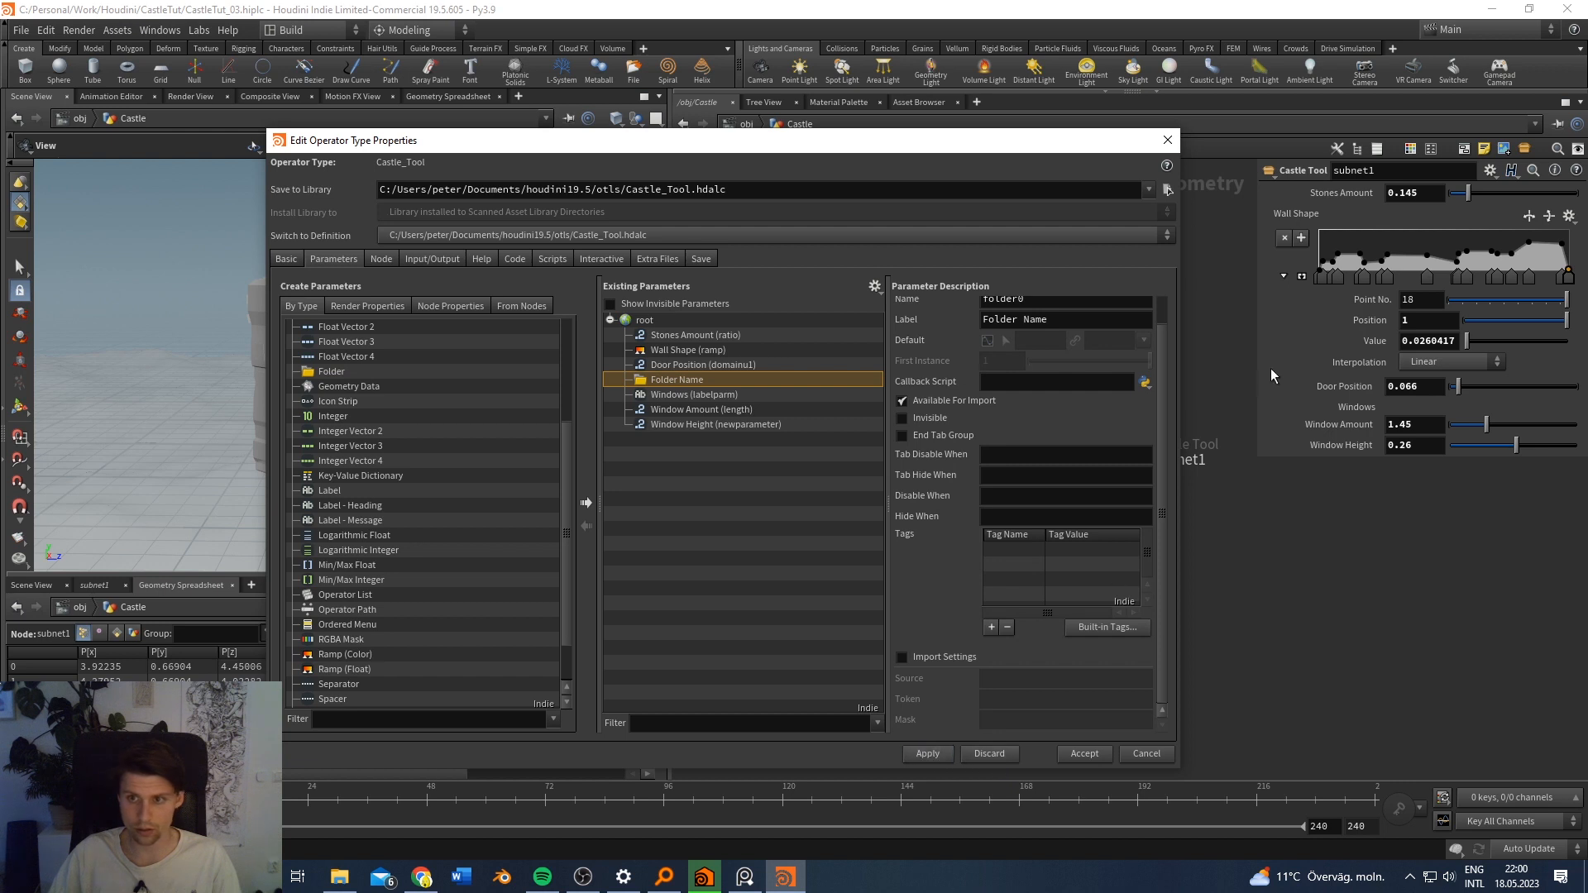
left_click(1298, 410)
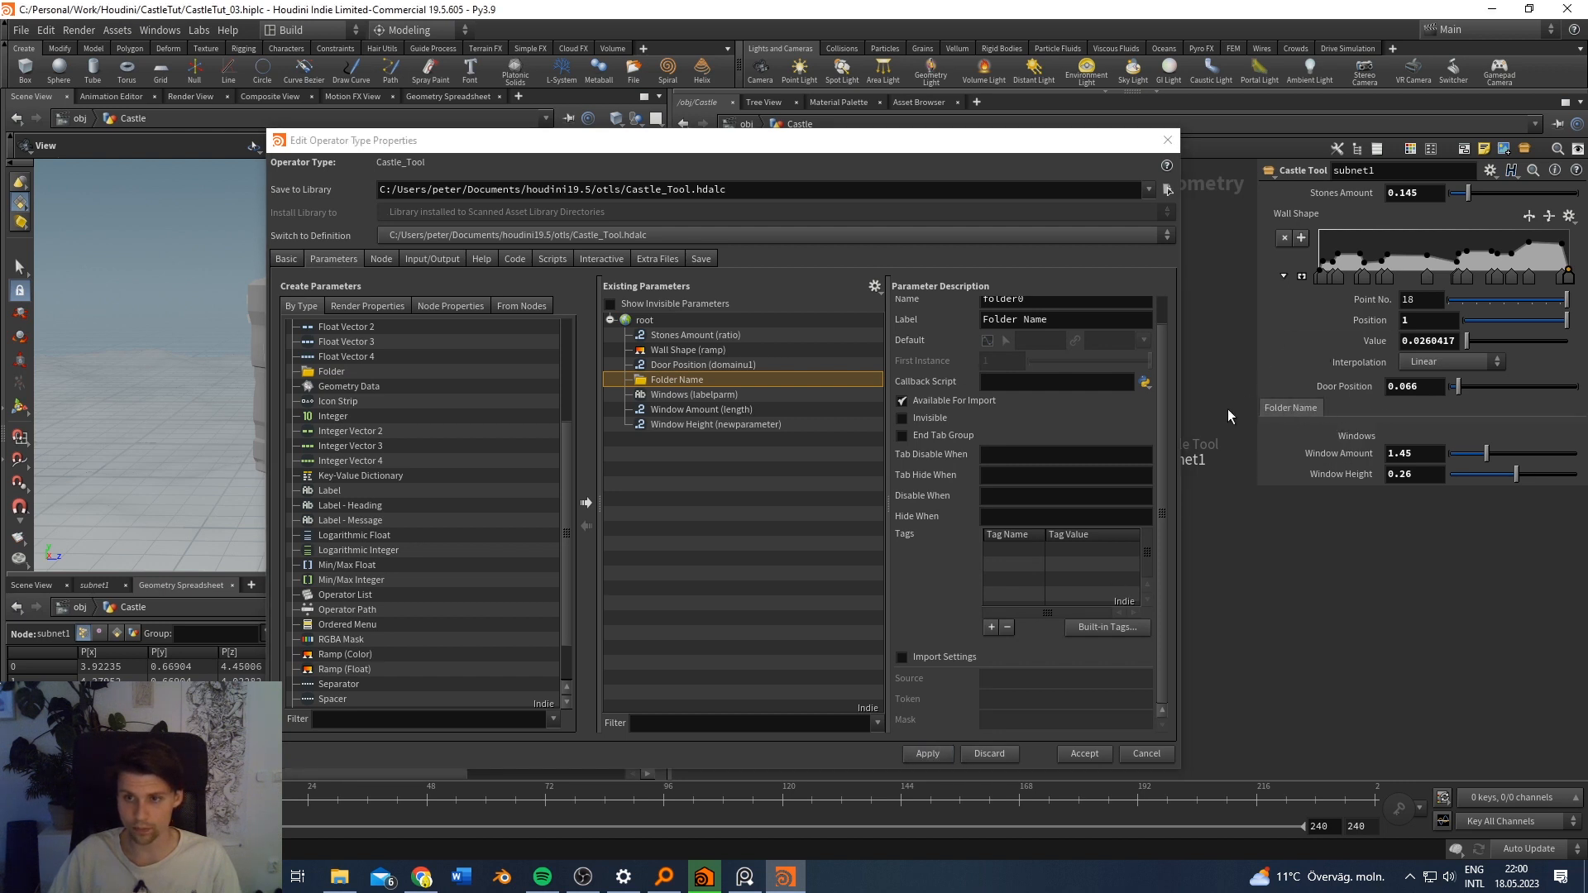
Step: Duplicate the folder, place the copy directly below the first one and apply the change
left_click(794, 382)
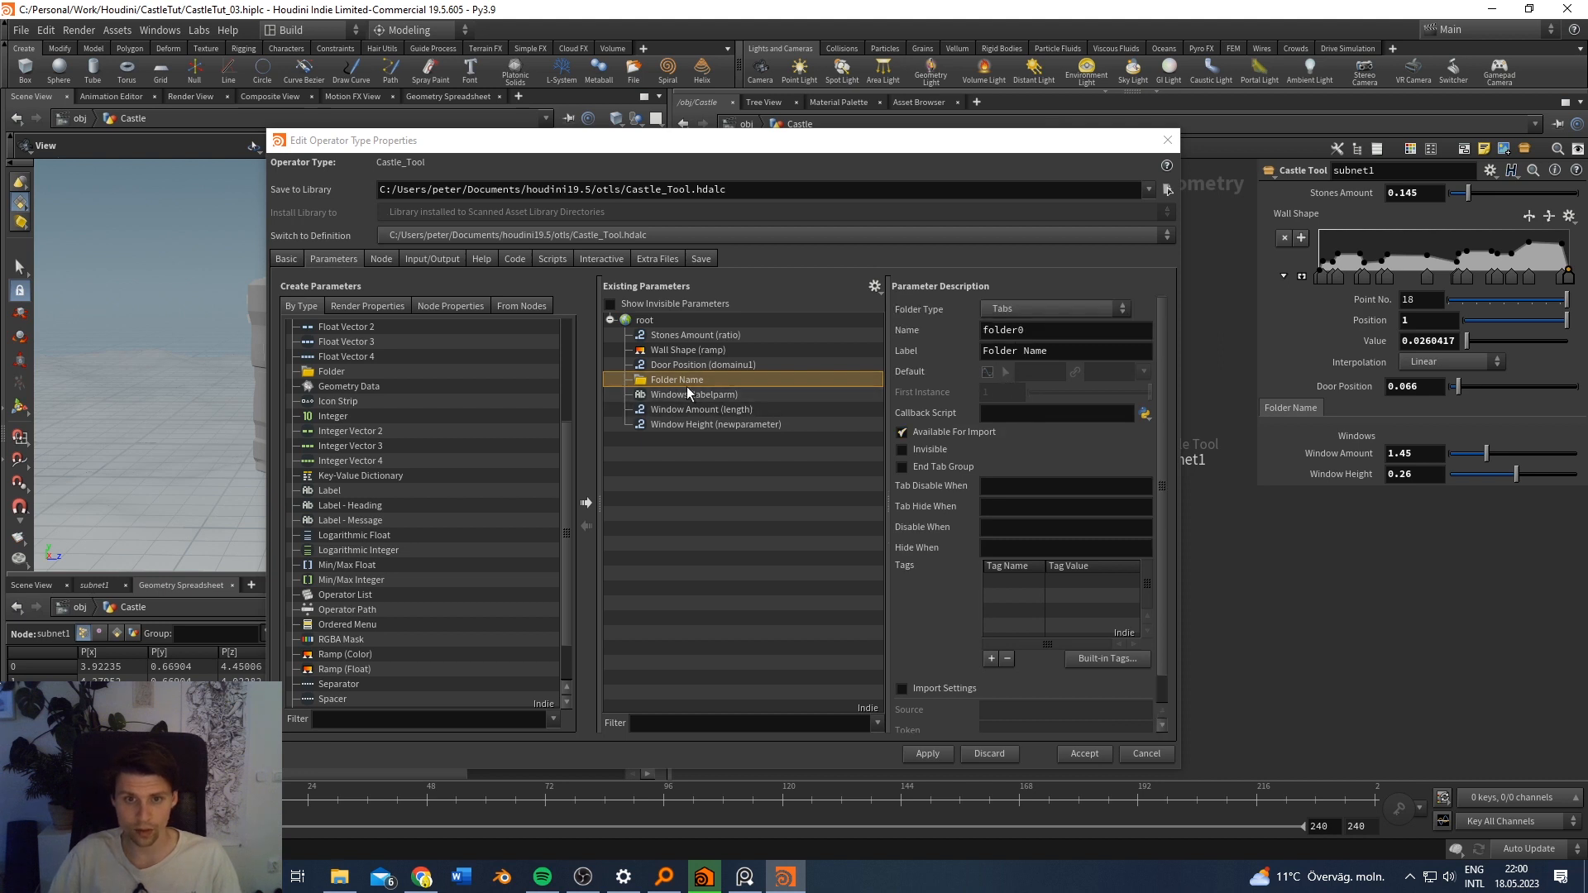
key("ctrl+v")
left_click_drag(692, 394, 686, 443)
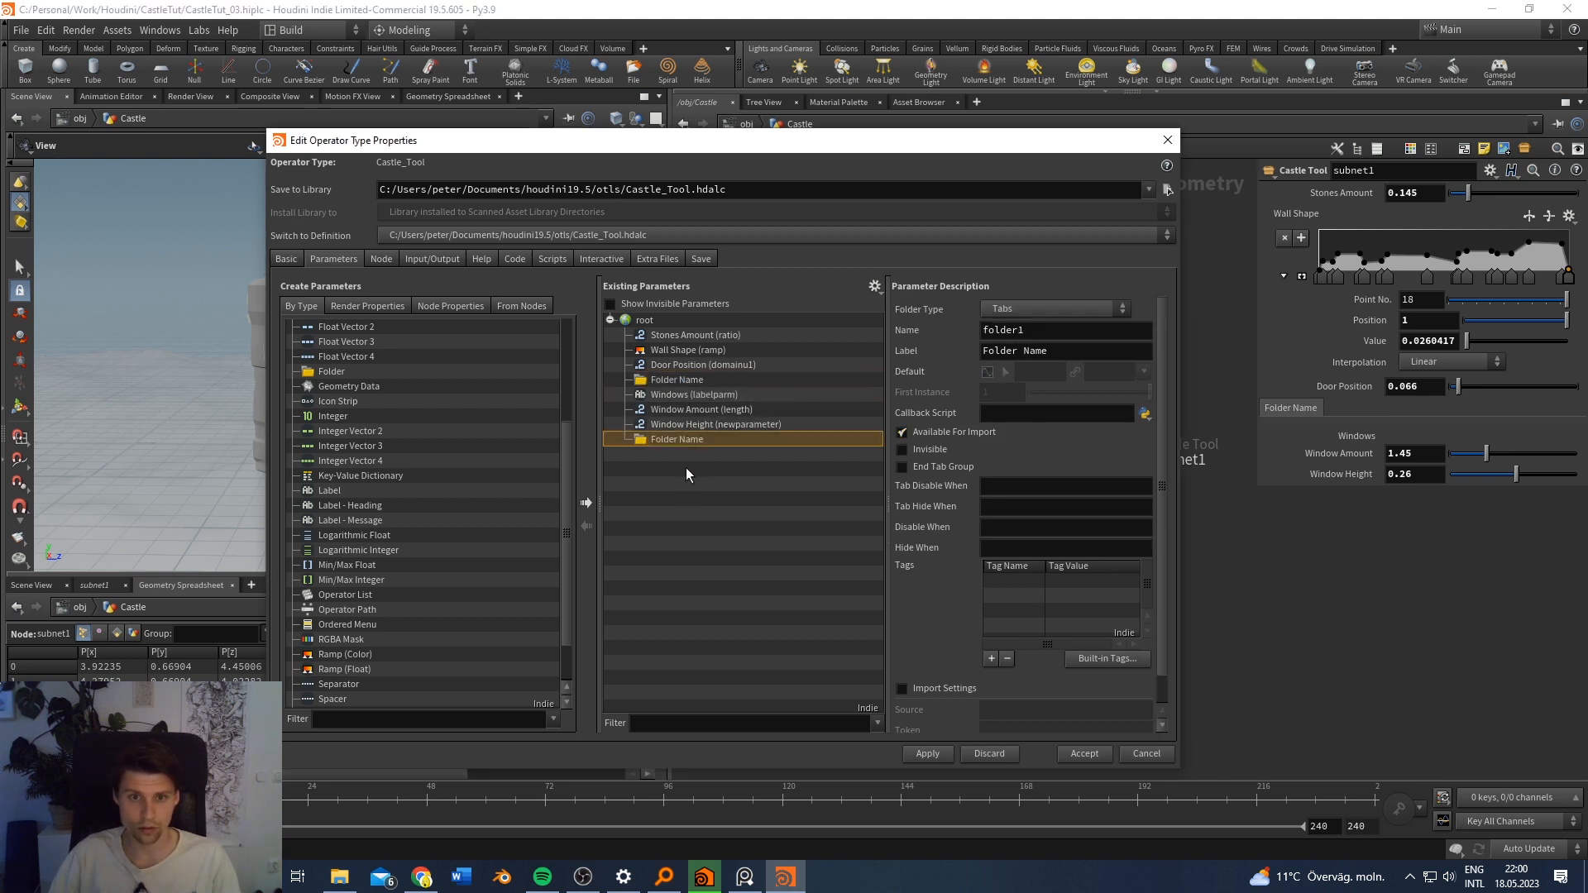
left_click(926, 756)
left_click_drag(676, 440, 690, 385)
left_click(924, 753)
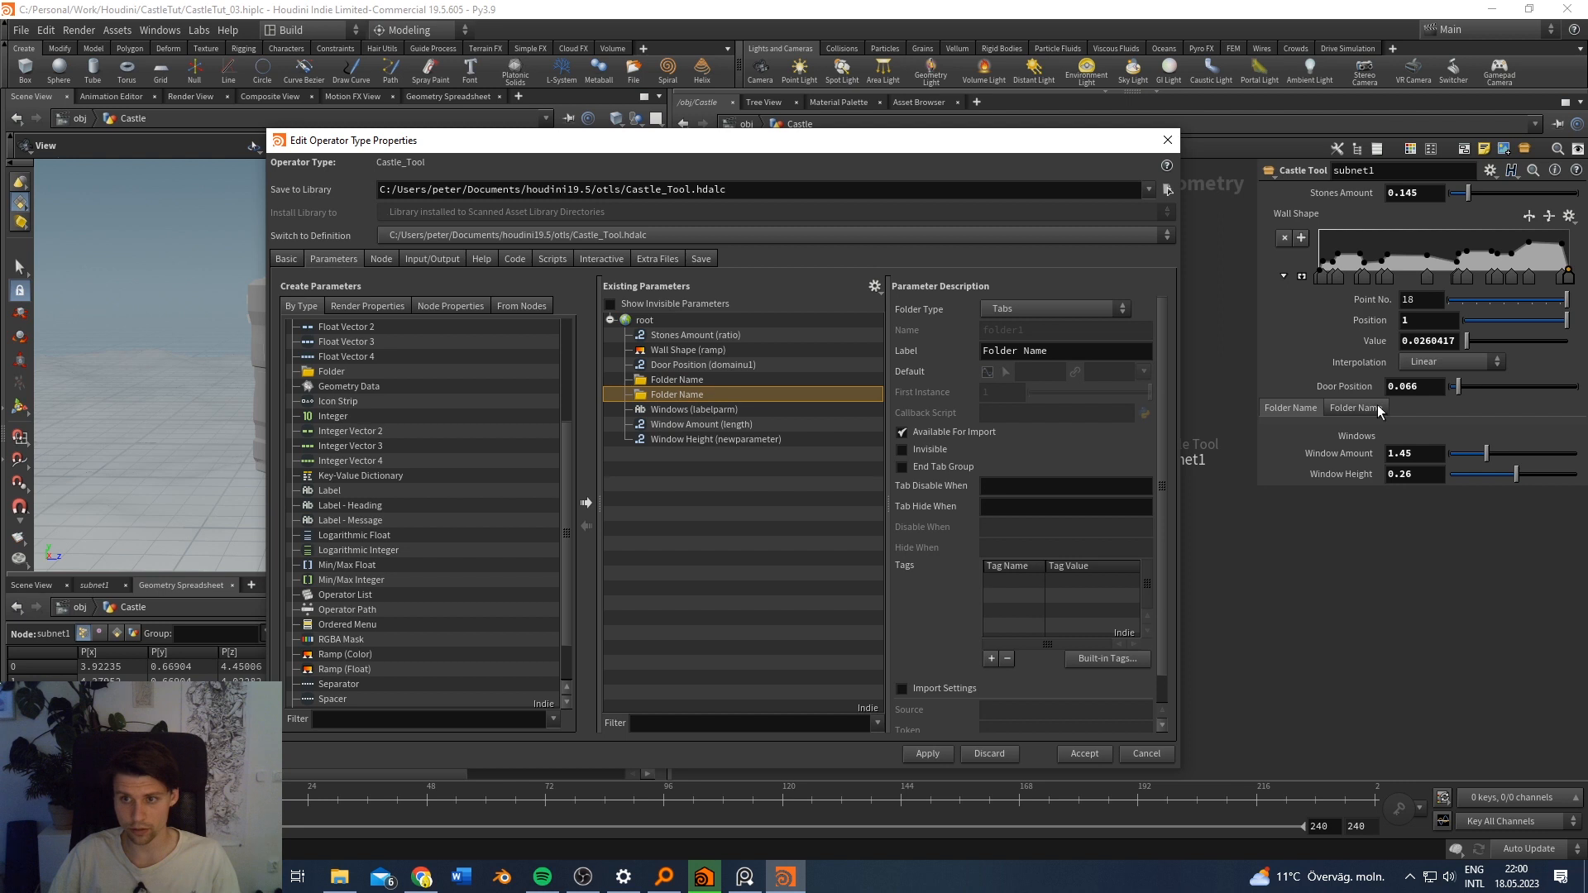
left_click(665, 383)
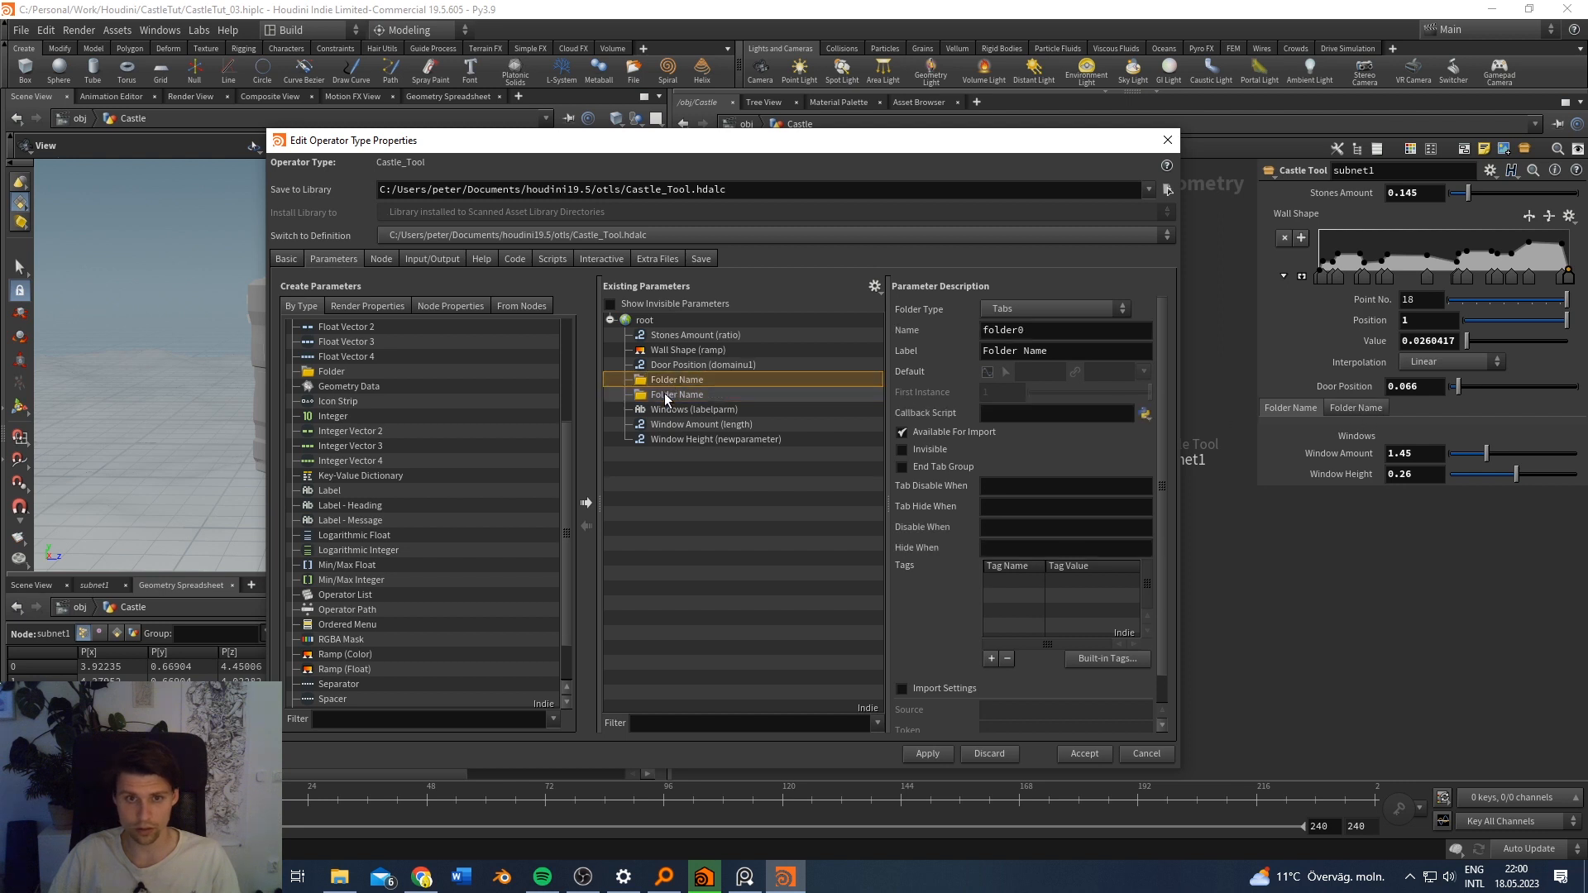
left_click(676, 394)
left_click(1333, 412)
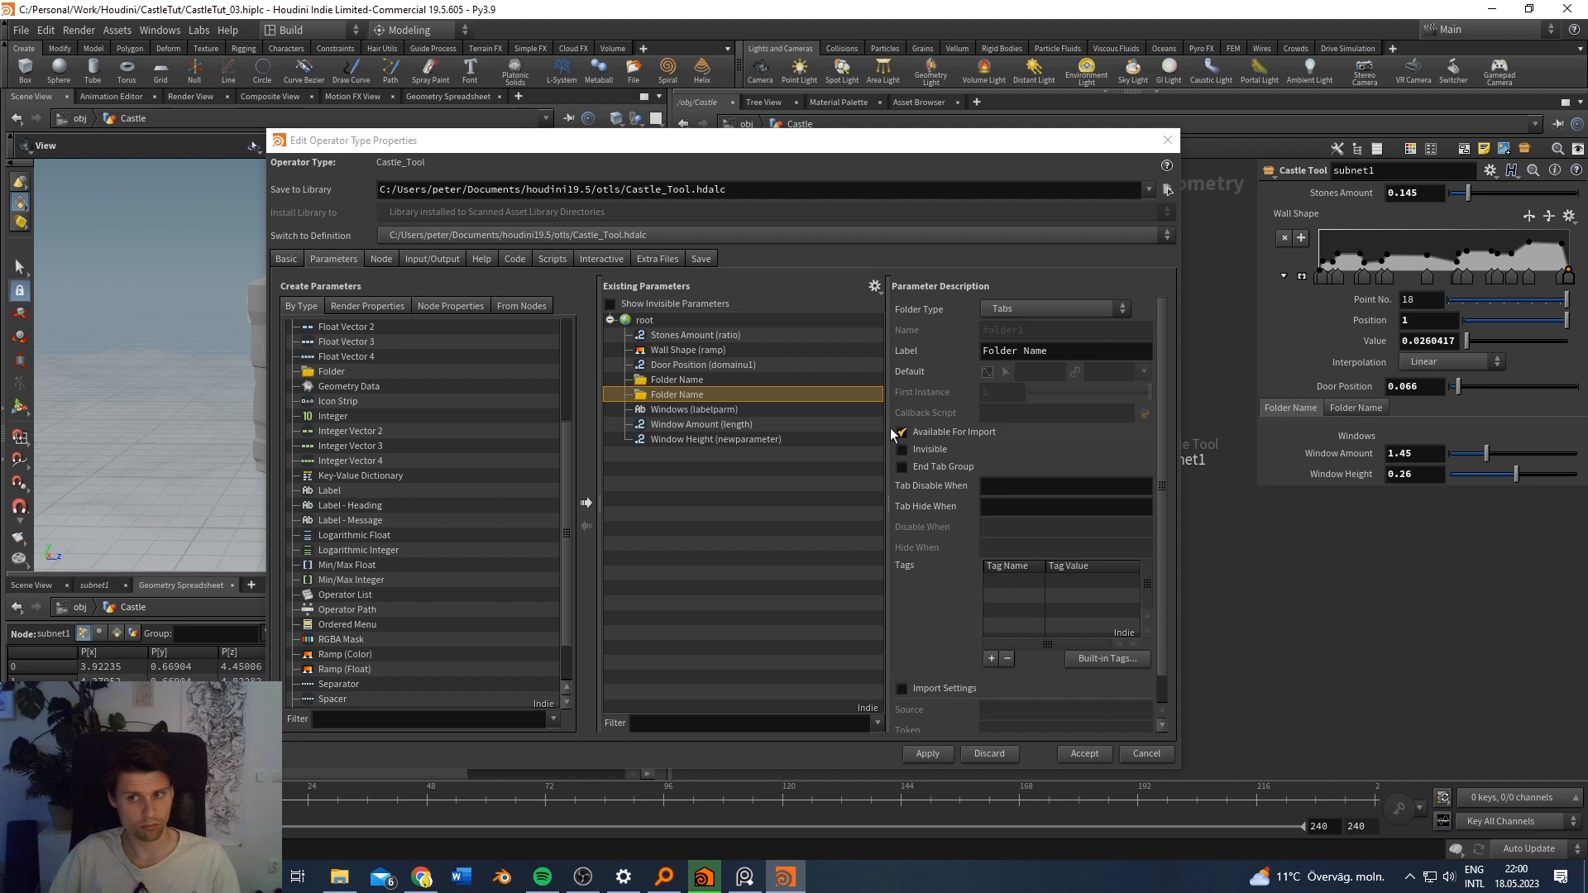
Step: Move the Windows label, Window Amount and Window Height into the first folder, apply and check both folder tabs on the node
left_click(682, 411)
left_click(686, 438, "shift")
left_click_drag(687, 422, 677, 380)
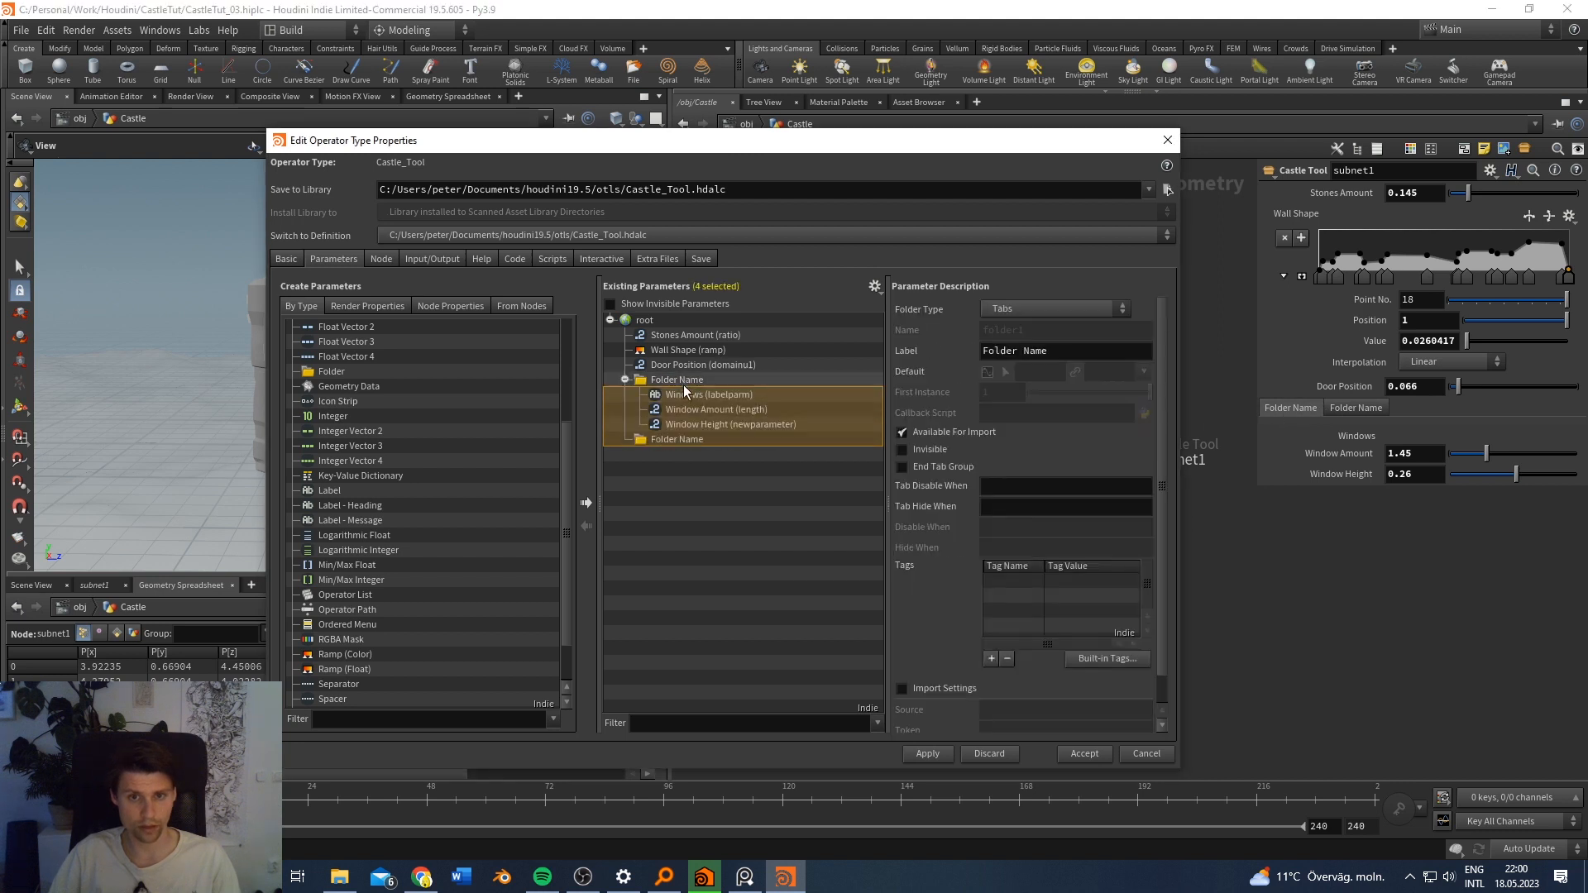
left_click(928, 756)
left_click(1320, 410)
left_click(1346, 409)
left_click(1312, 411)
left_click(1340, 407)
left_click(1275, 412)
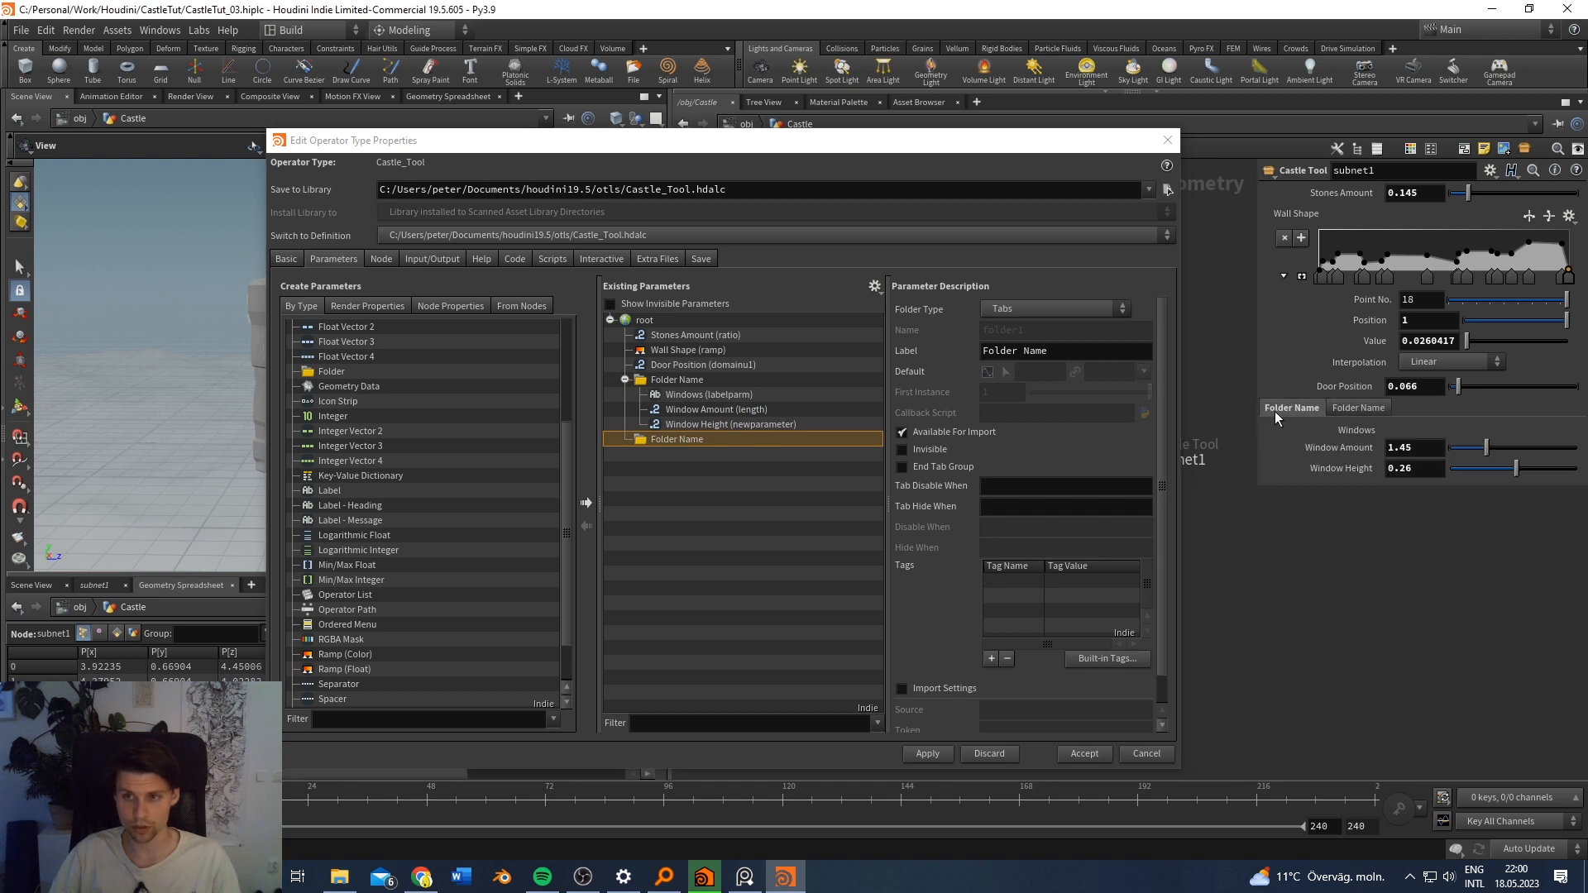
Step: Delete the empty second folder from the asset's parameters and apply the change
left_click(683, 410)
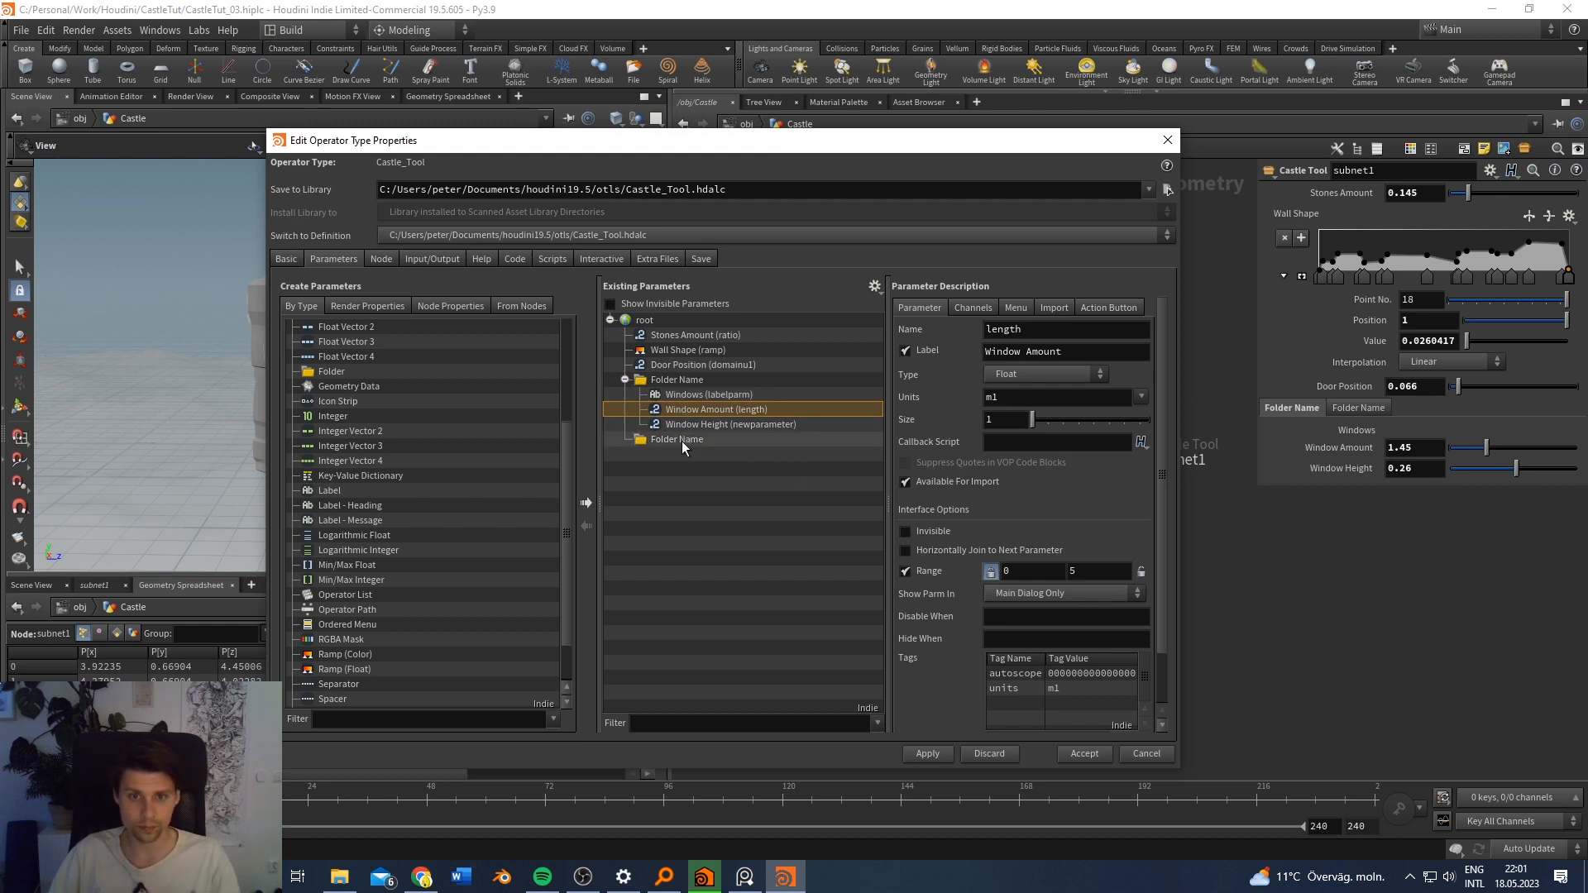
left_click(704, 438)
key("Delete")
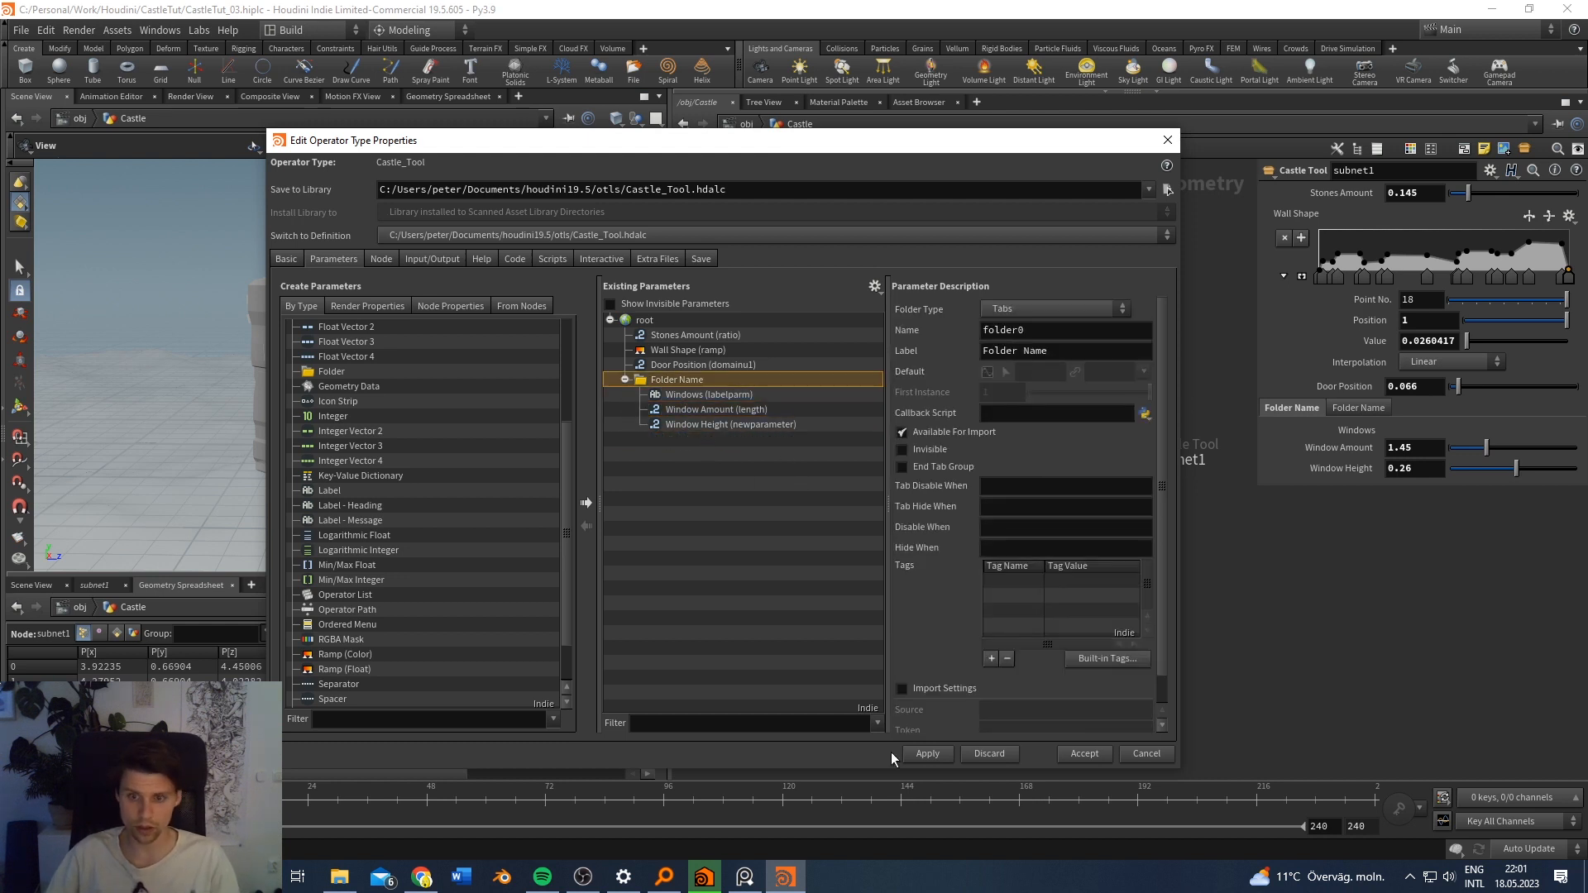
left_click(924, 759)
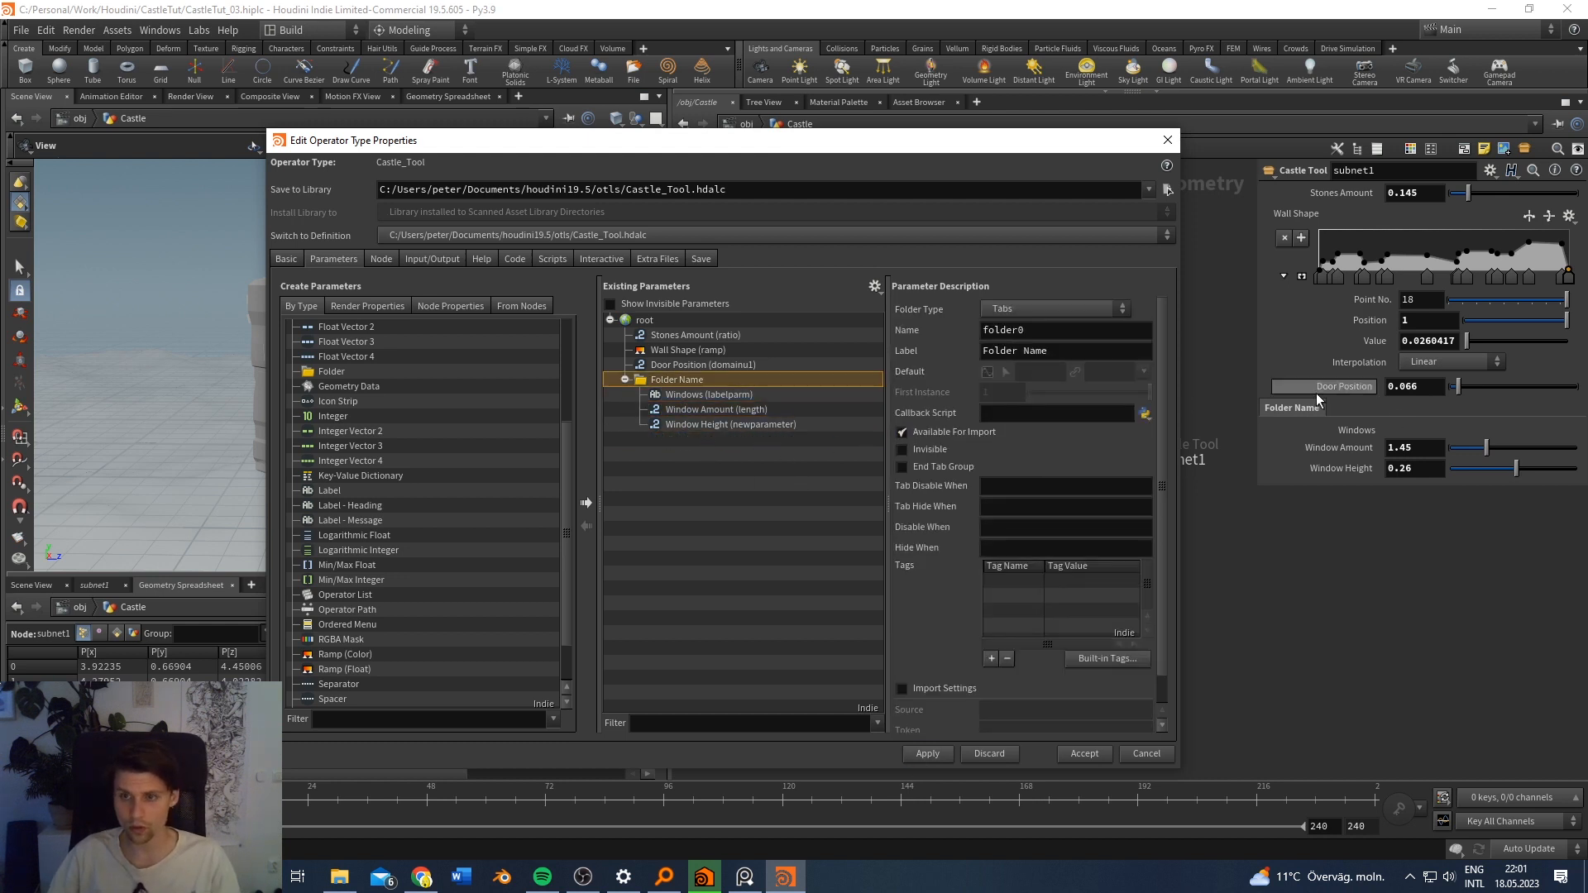
Step: Change the folder's type from Tabs to Simple and apply it to the asset
left_click(1027, 312)
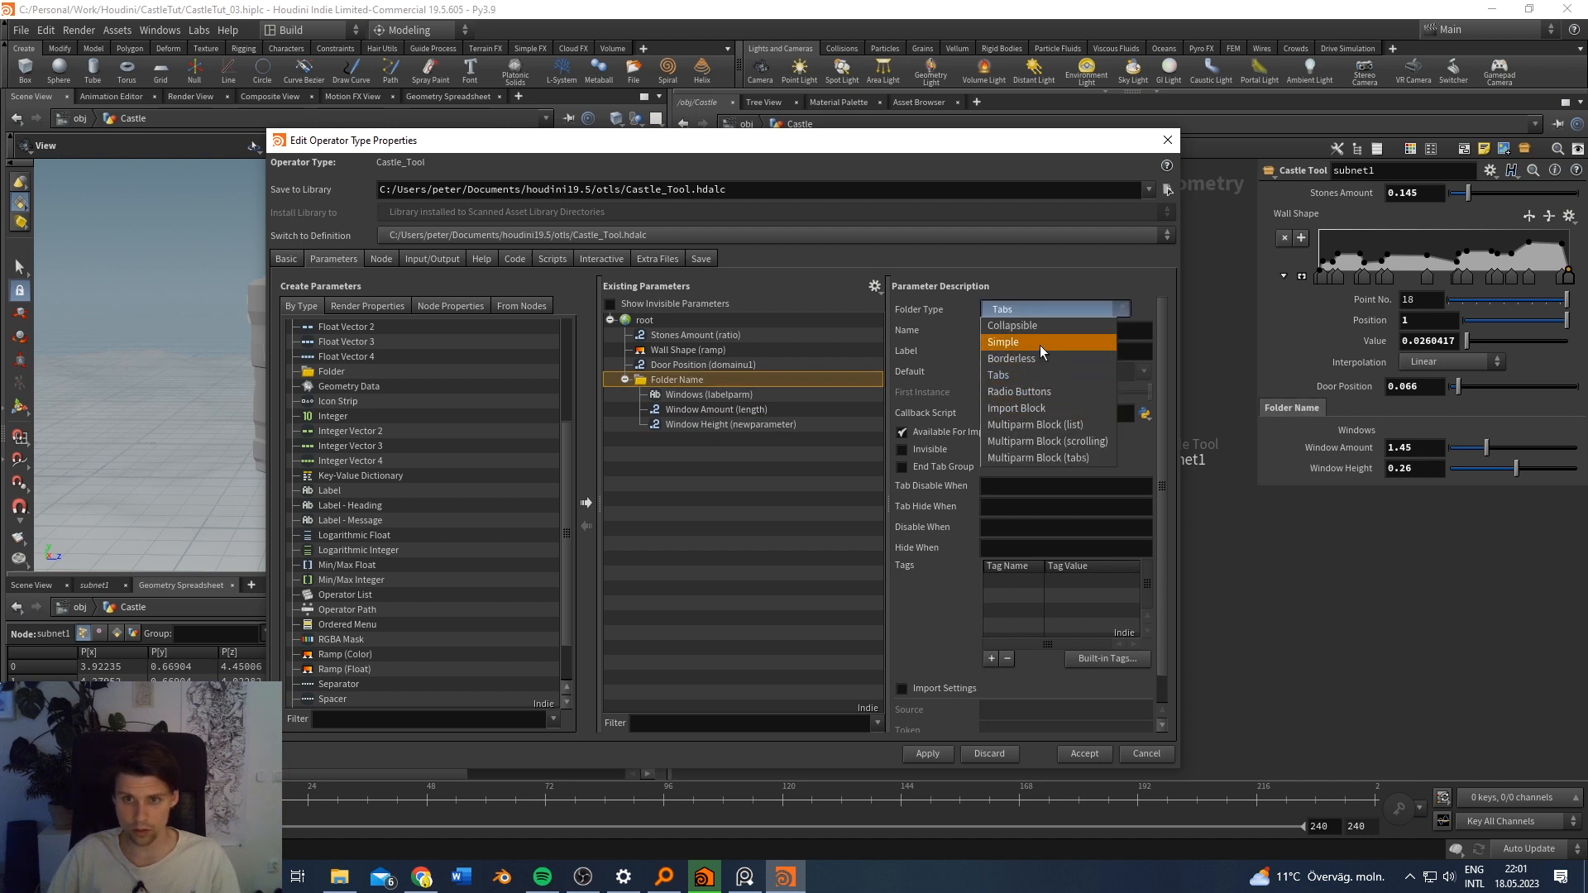
left_click(1039, 346)
left_click(928, 754)
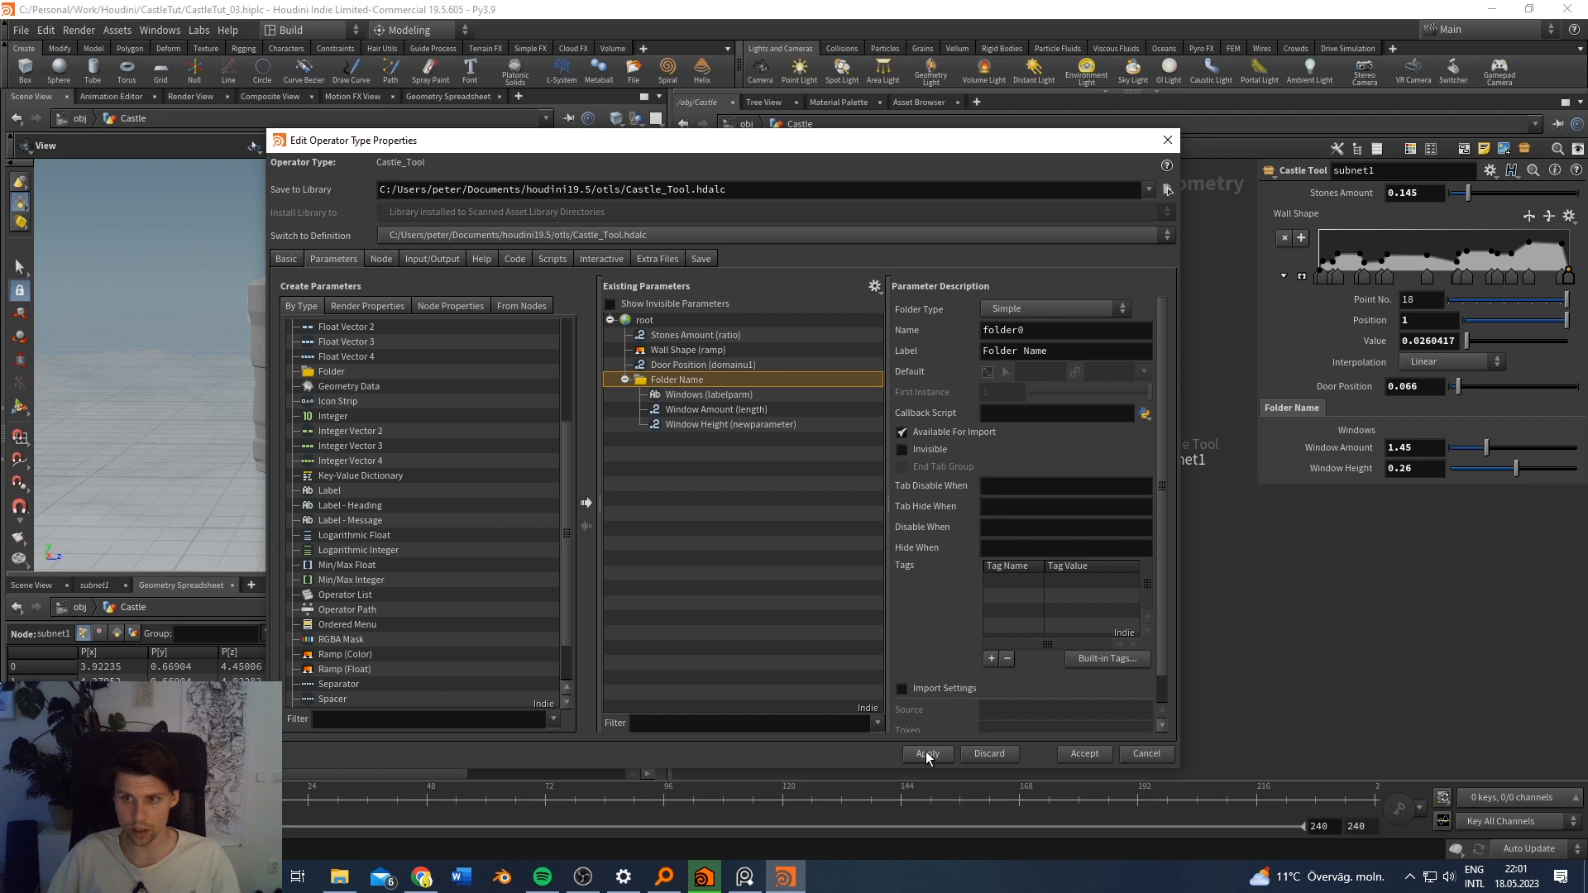
left_click(1312, 408)
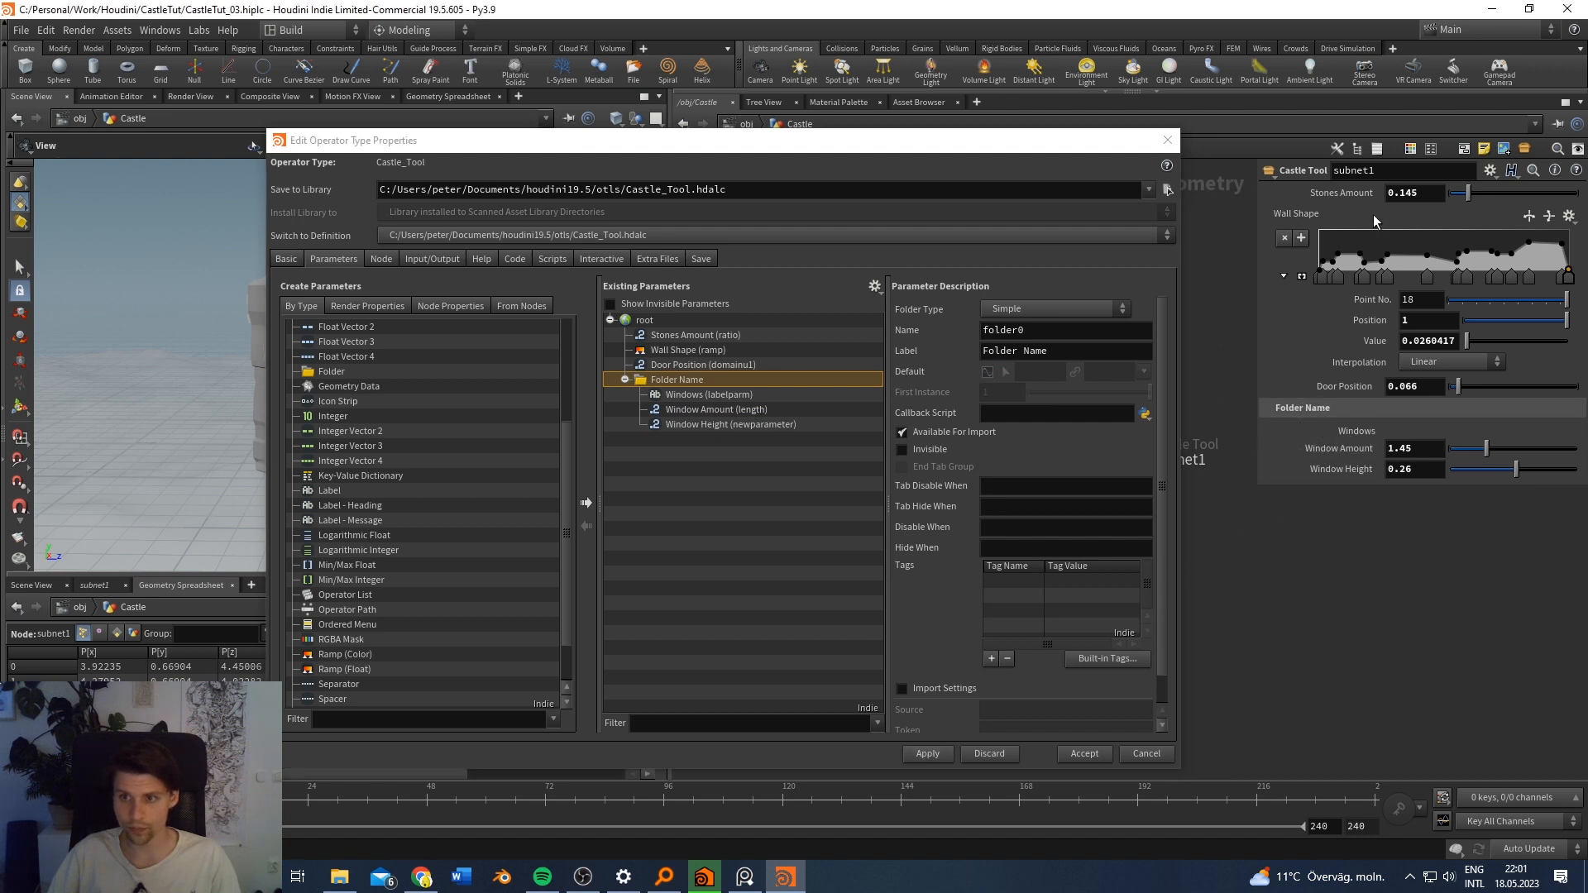
Step: Delete the Windows label from the folder, relabel the folder itself Windows and apply the change
left_click(697, 397)
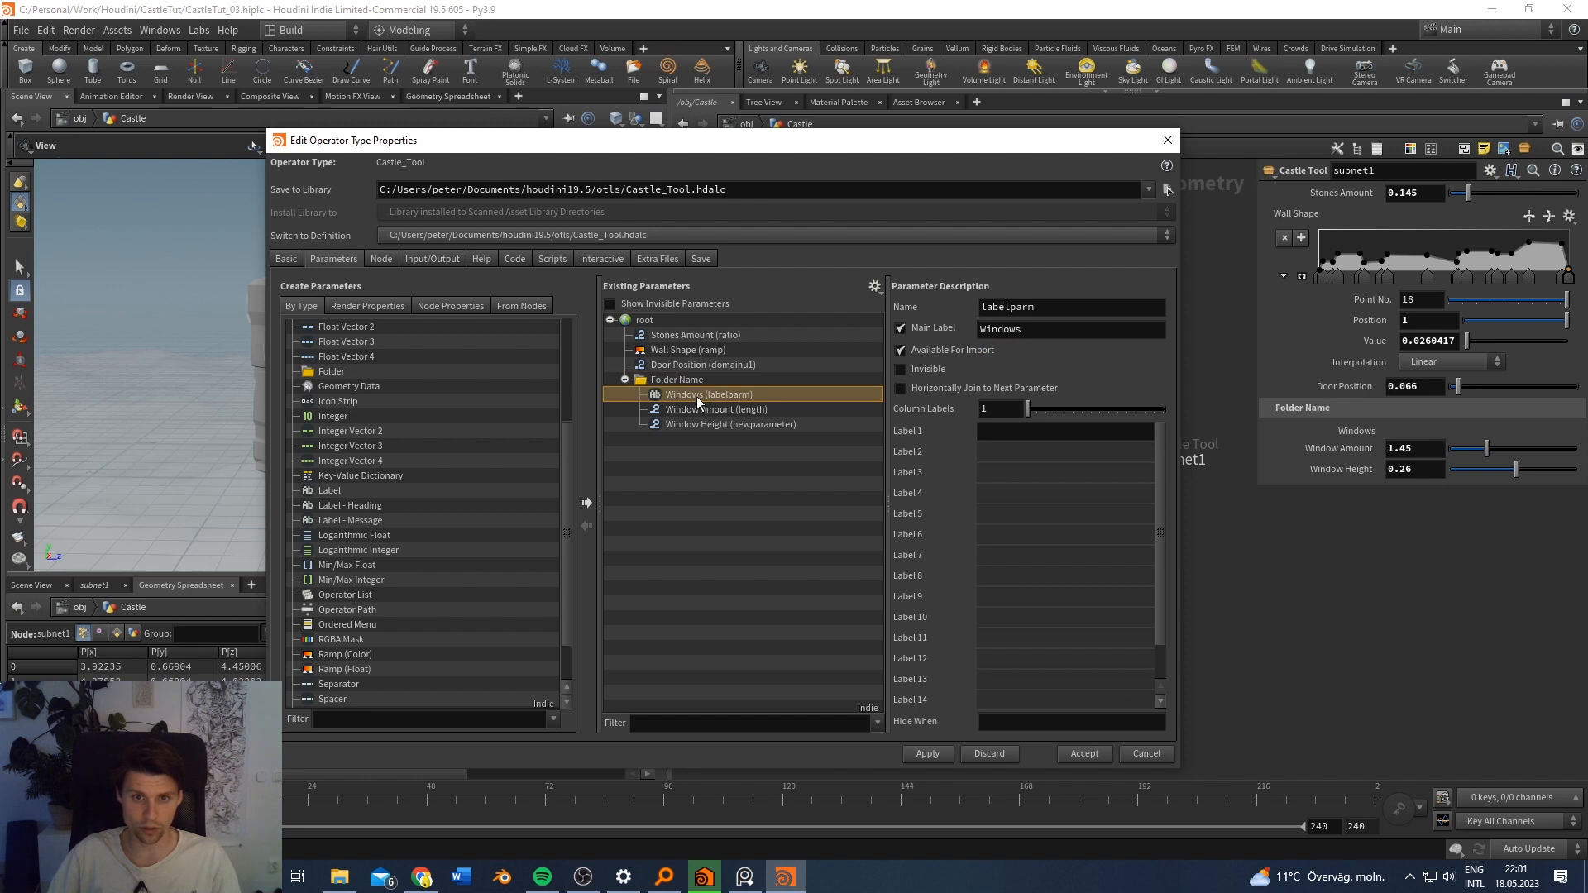
key("Delete")
left_click(1045, 347)
type("Windows")
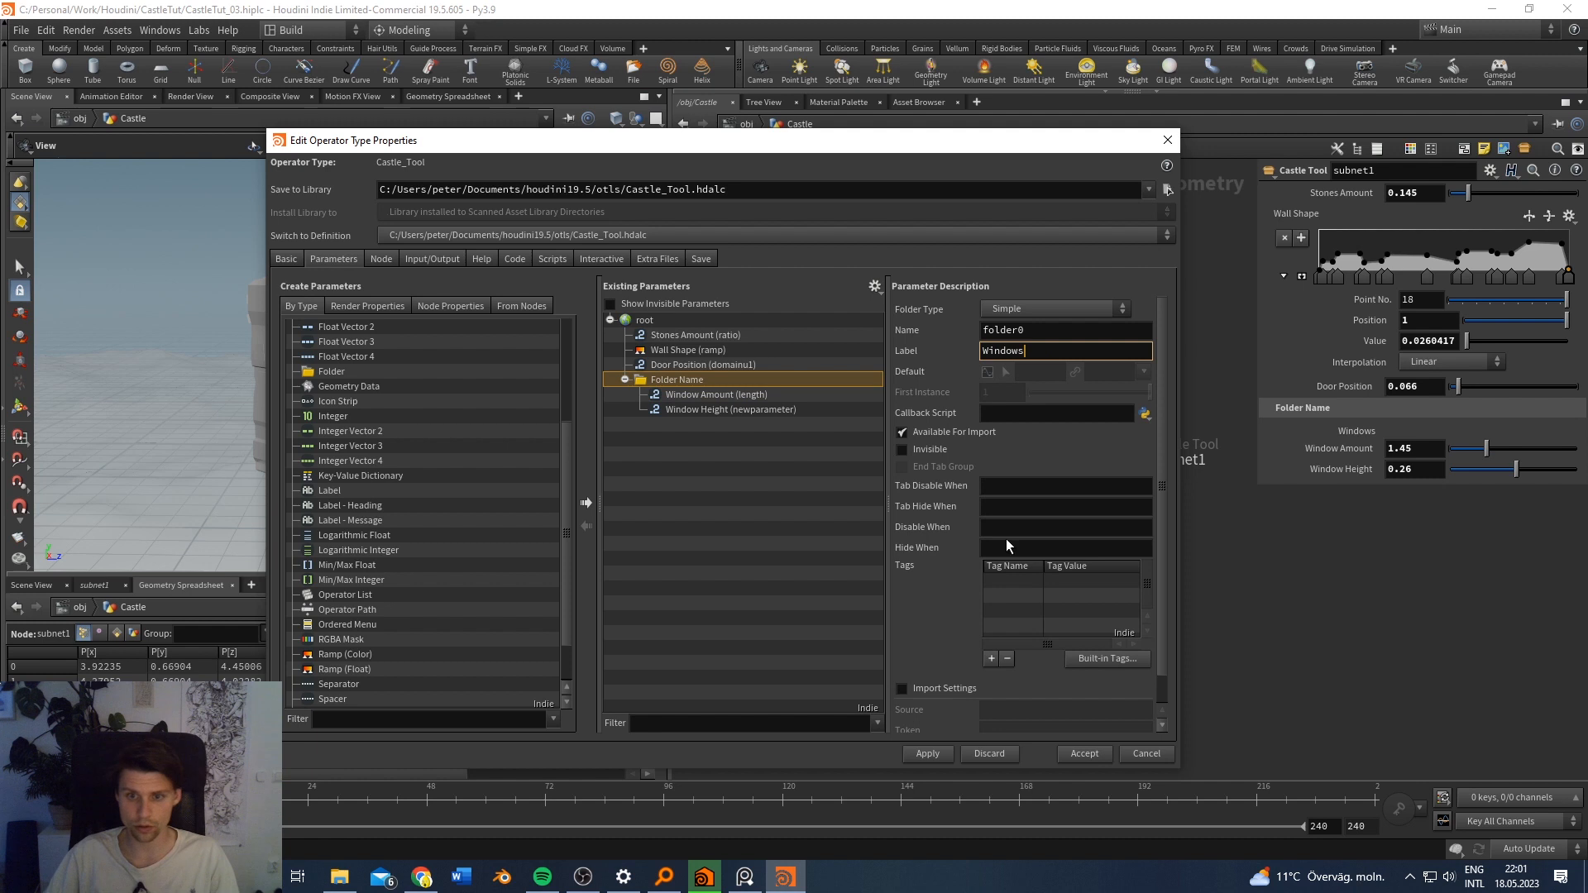
left_click(933, 753)
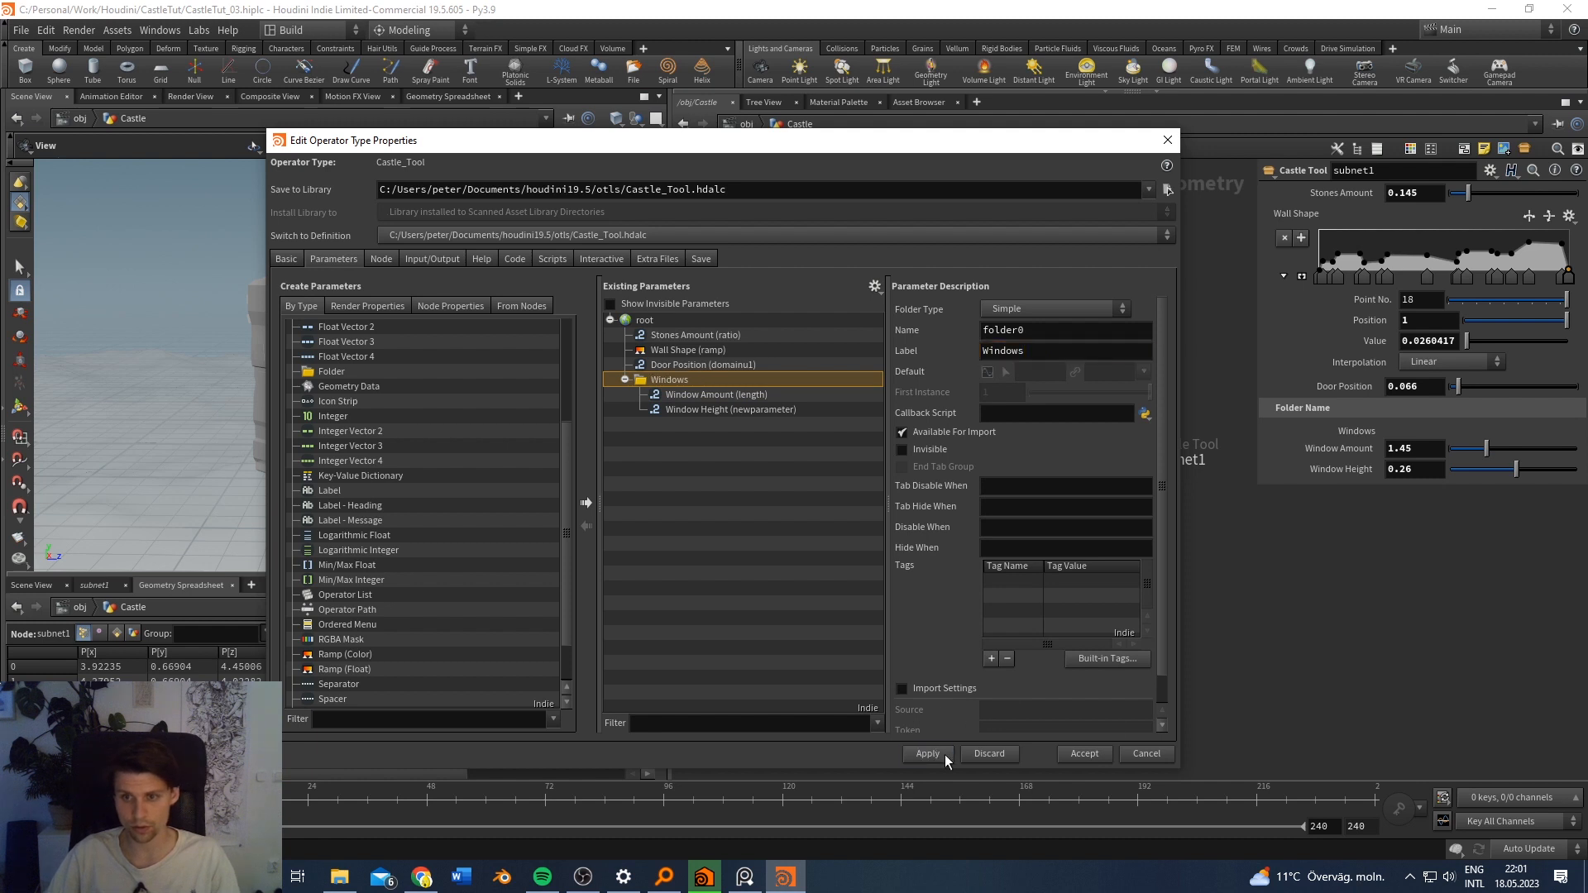
left_click(1410, 452)
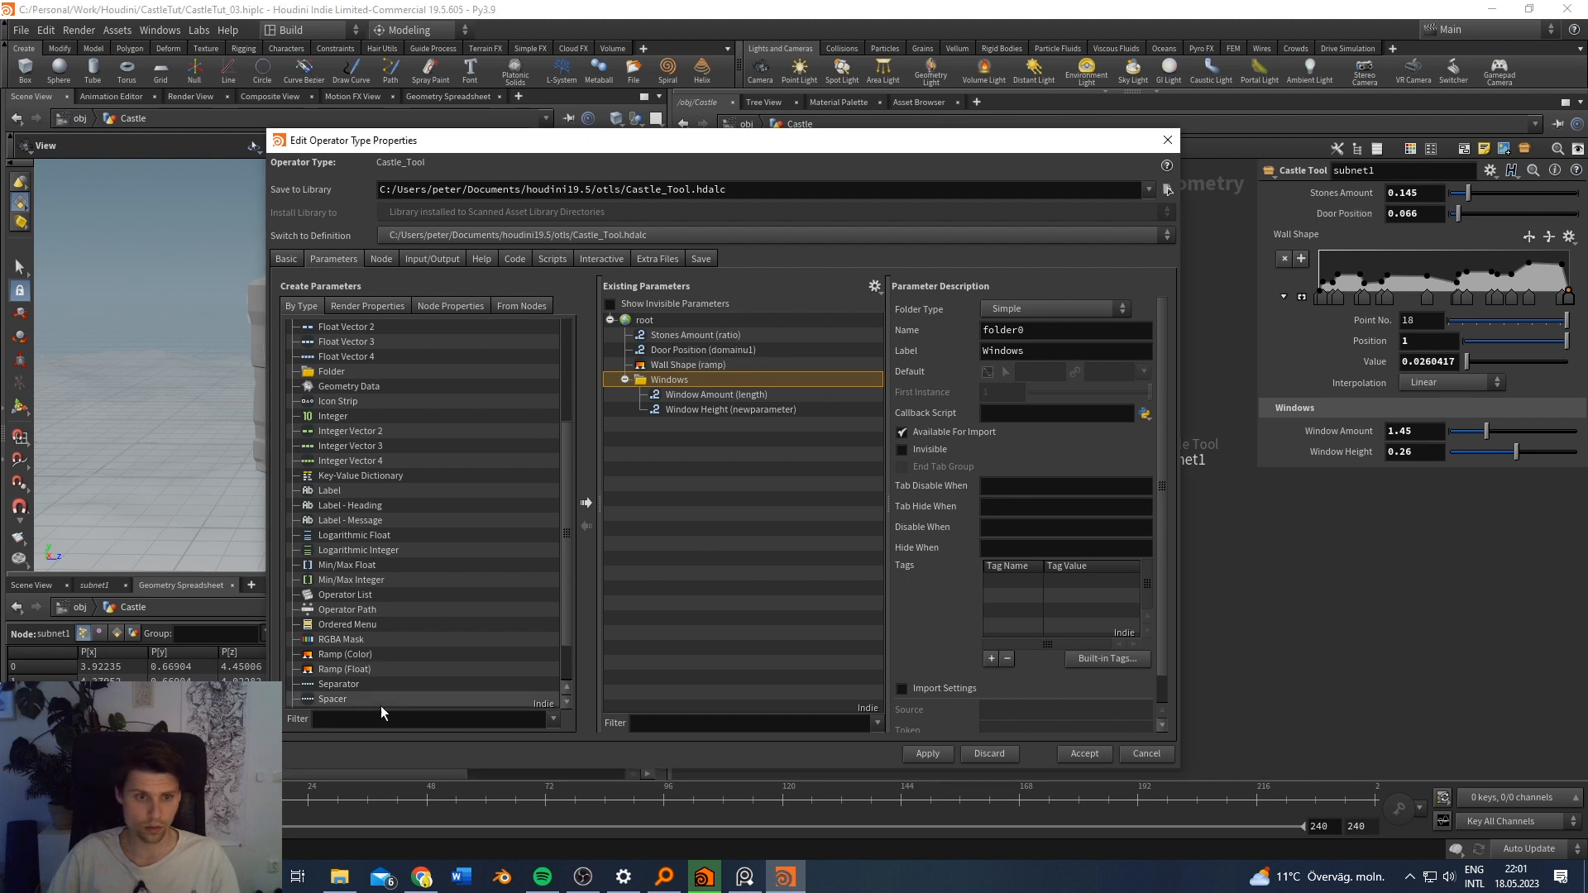
Step: Add a second folder at the top of the parameter list and put Stones Amount, Door Position and Wall Shape inside it
left_click_drag(335, 371, 680, 335)
left_click(680, 350)
left_click(673, 380, "shift")
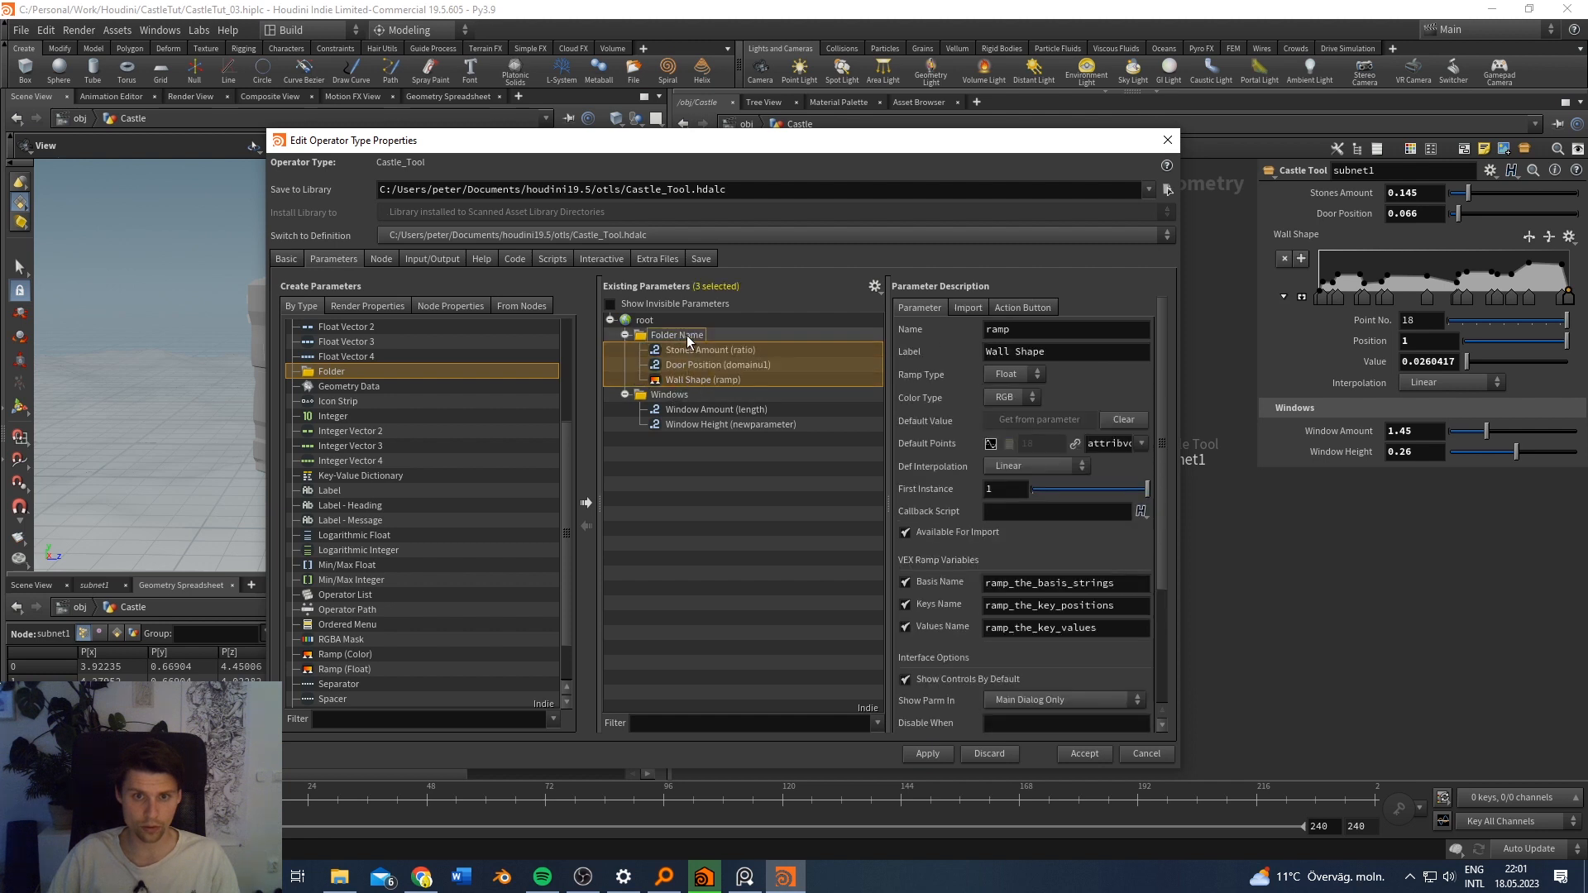
Step: Label the new top folder Wall and apply the change to the asset
left_click(680, 335)
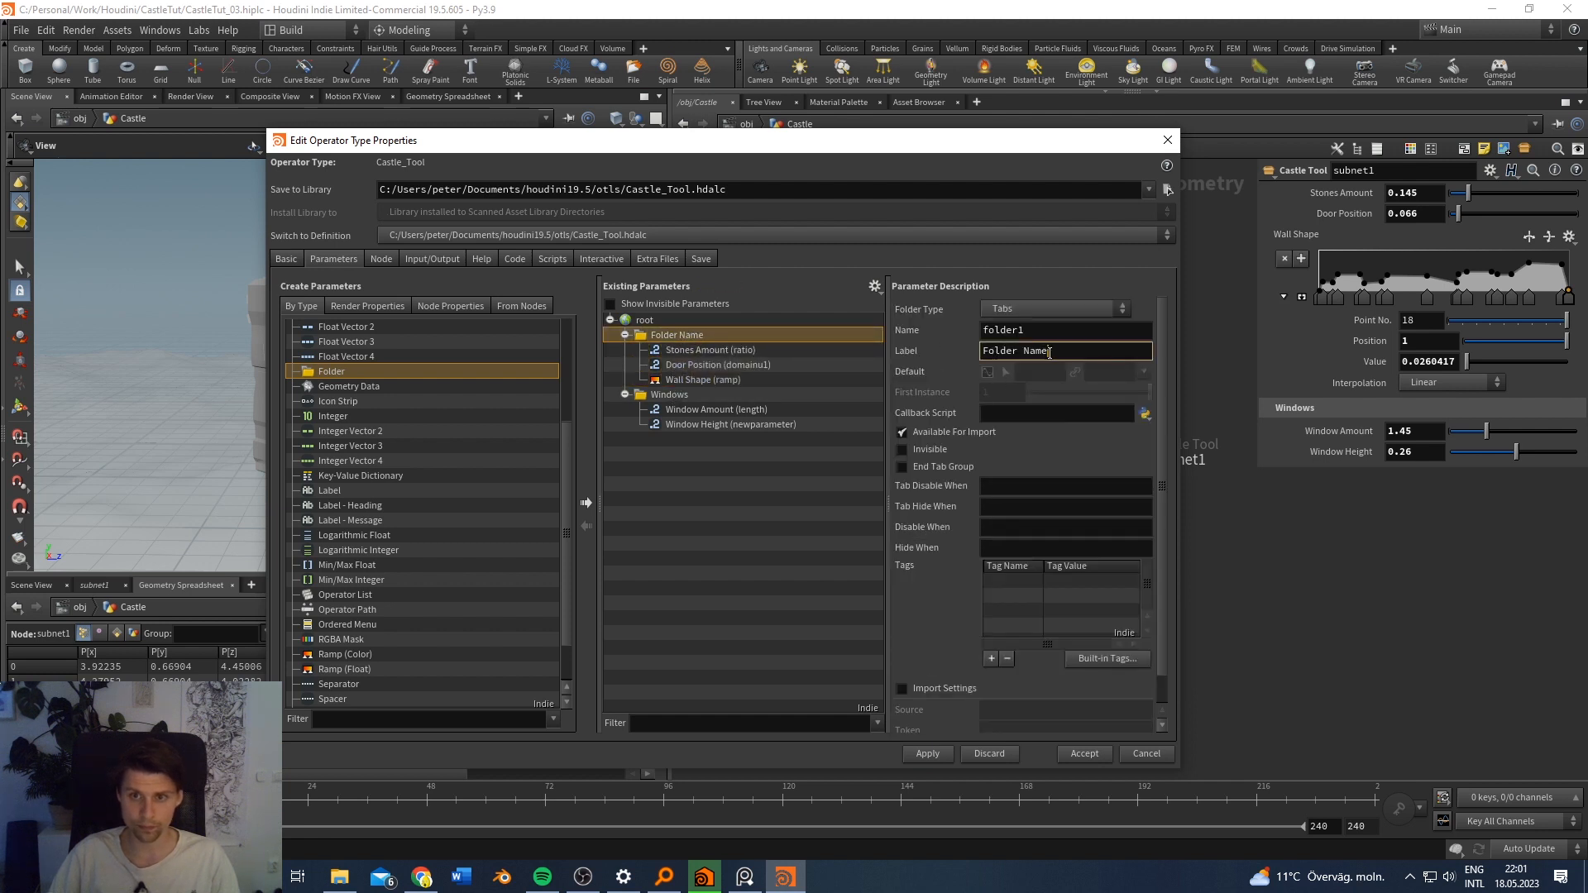
type("Wall")
left_click(927, 754)
left_click(1287, 221)
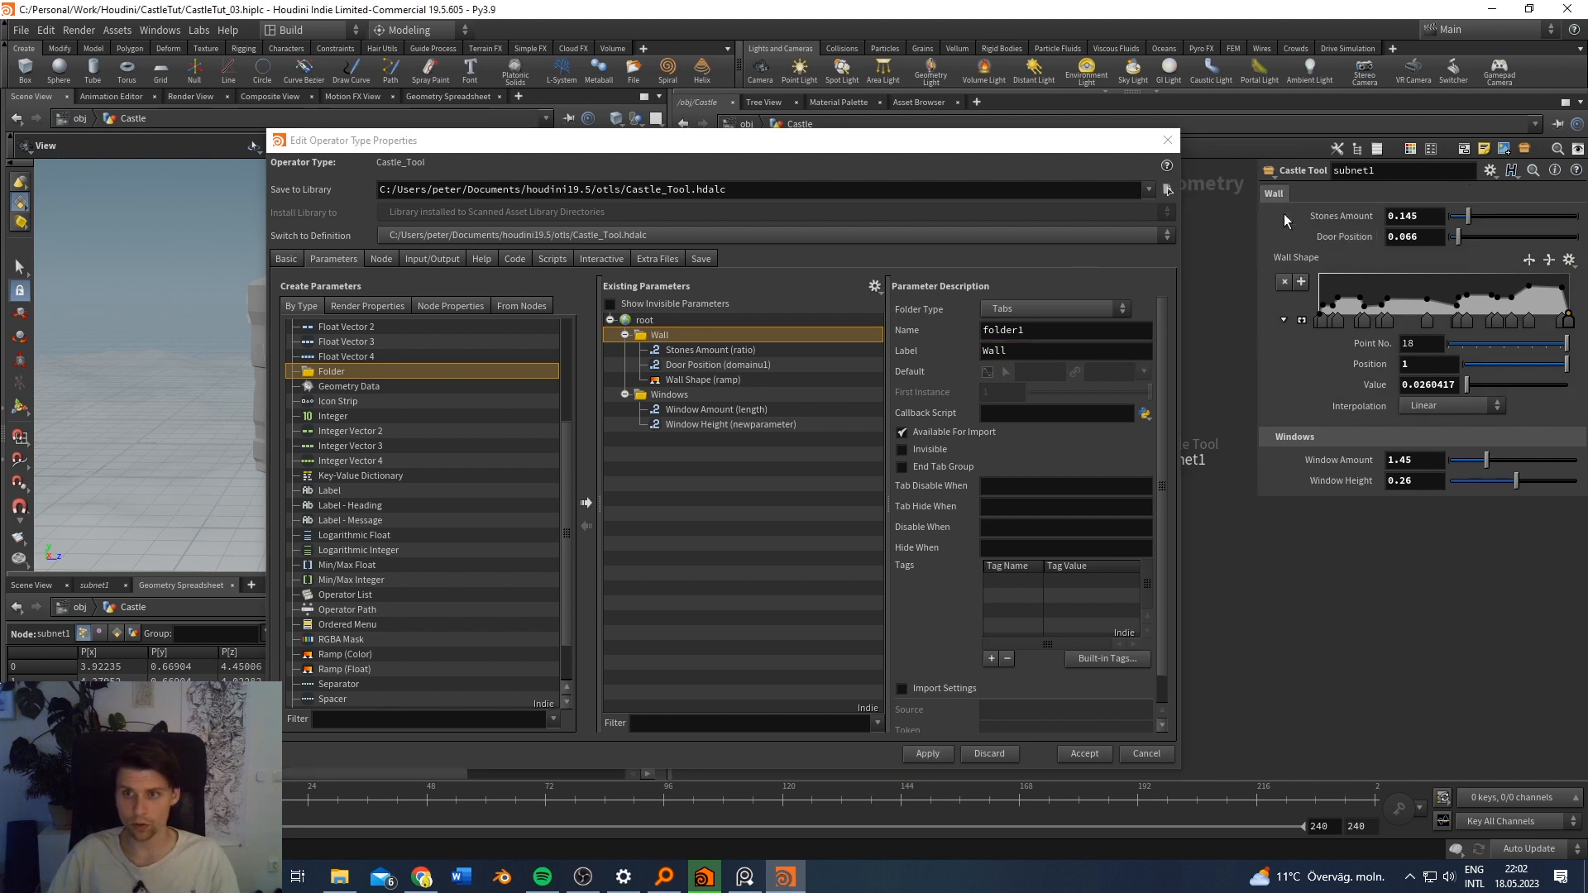
Step: Try the Collapsible type on the Wall folder, choose Simple instead and apply it
left_click(1055, 310)
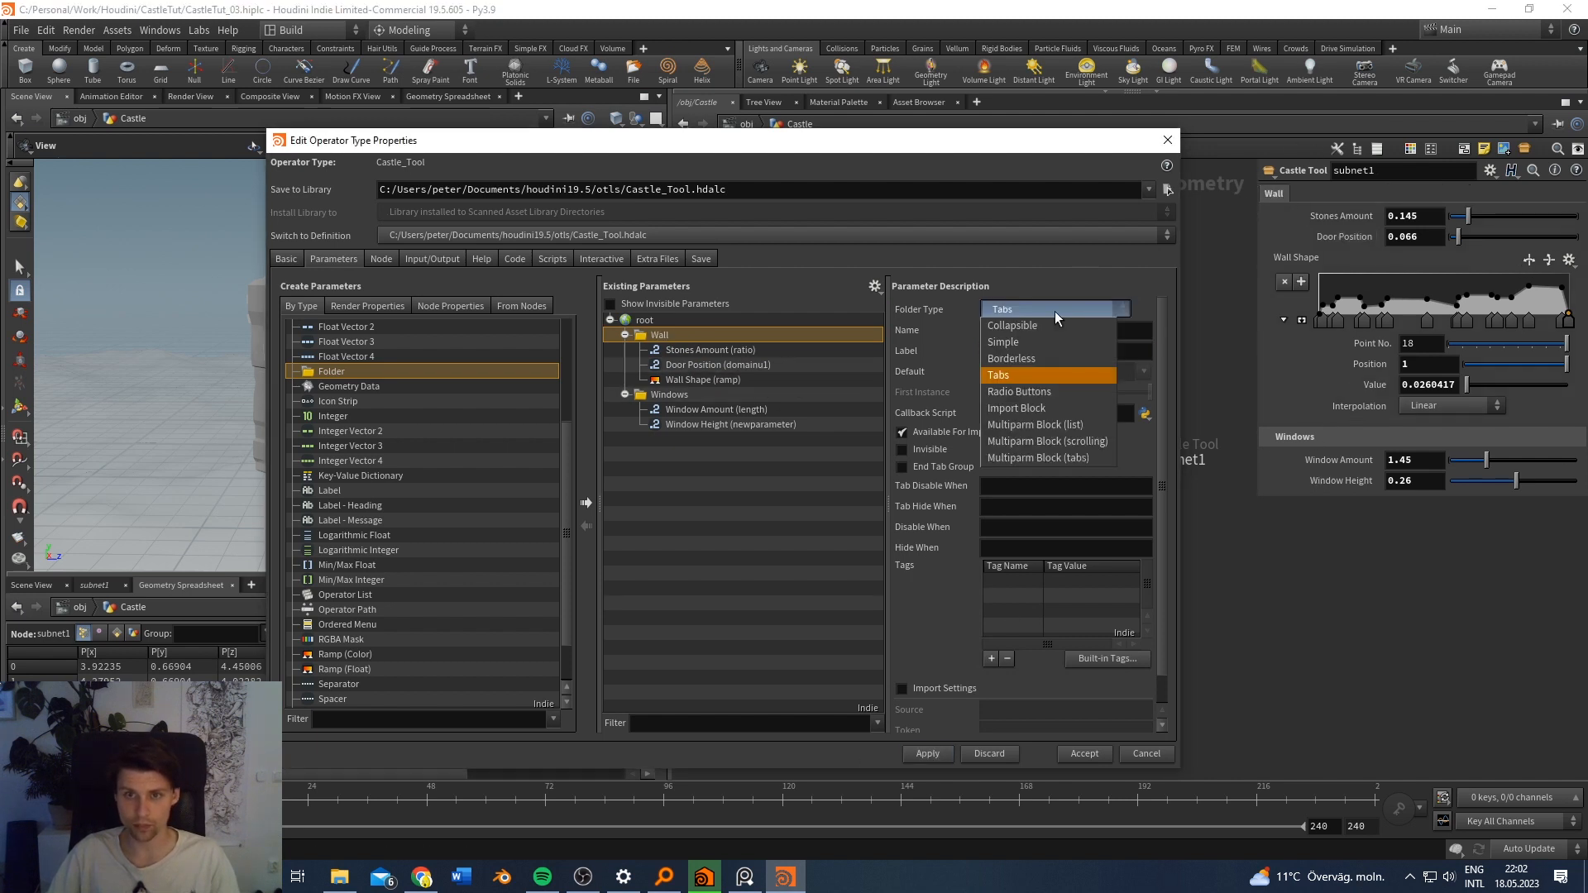
left_click(1049, 328)
left_click(1034, 310)
left_click(1031, 343)
left_click(900, 755)
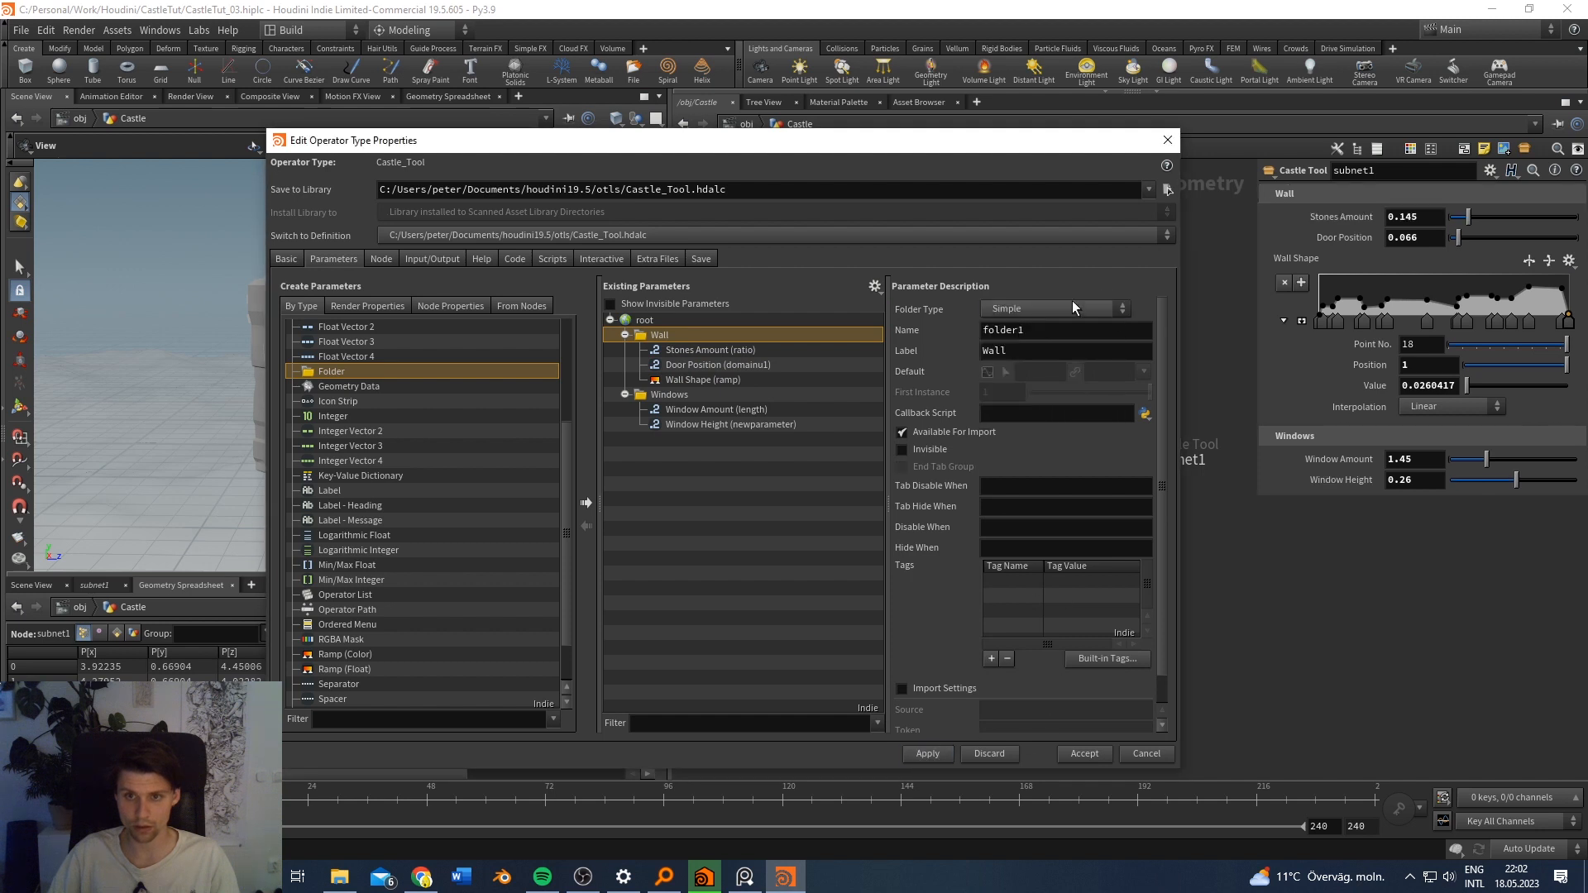
Step: Try the Borderless type on the Wall folder and apply it to the asset
left_click(1064, 304)
left_click(1053, 325)
left_click(928, 755)
left_click(1266, 195)
Step: Return the Wall folder to the Simple type, apply the change and close the operator type properties
left_click(1052, 309)
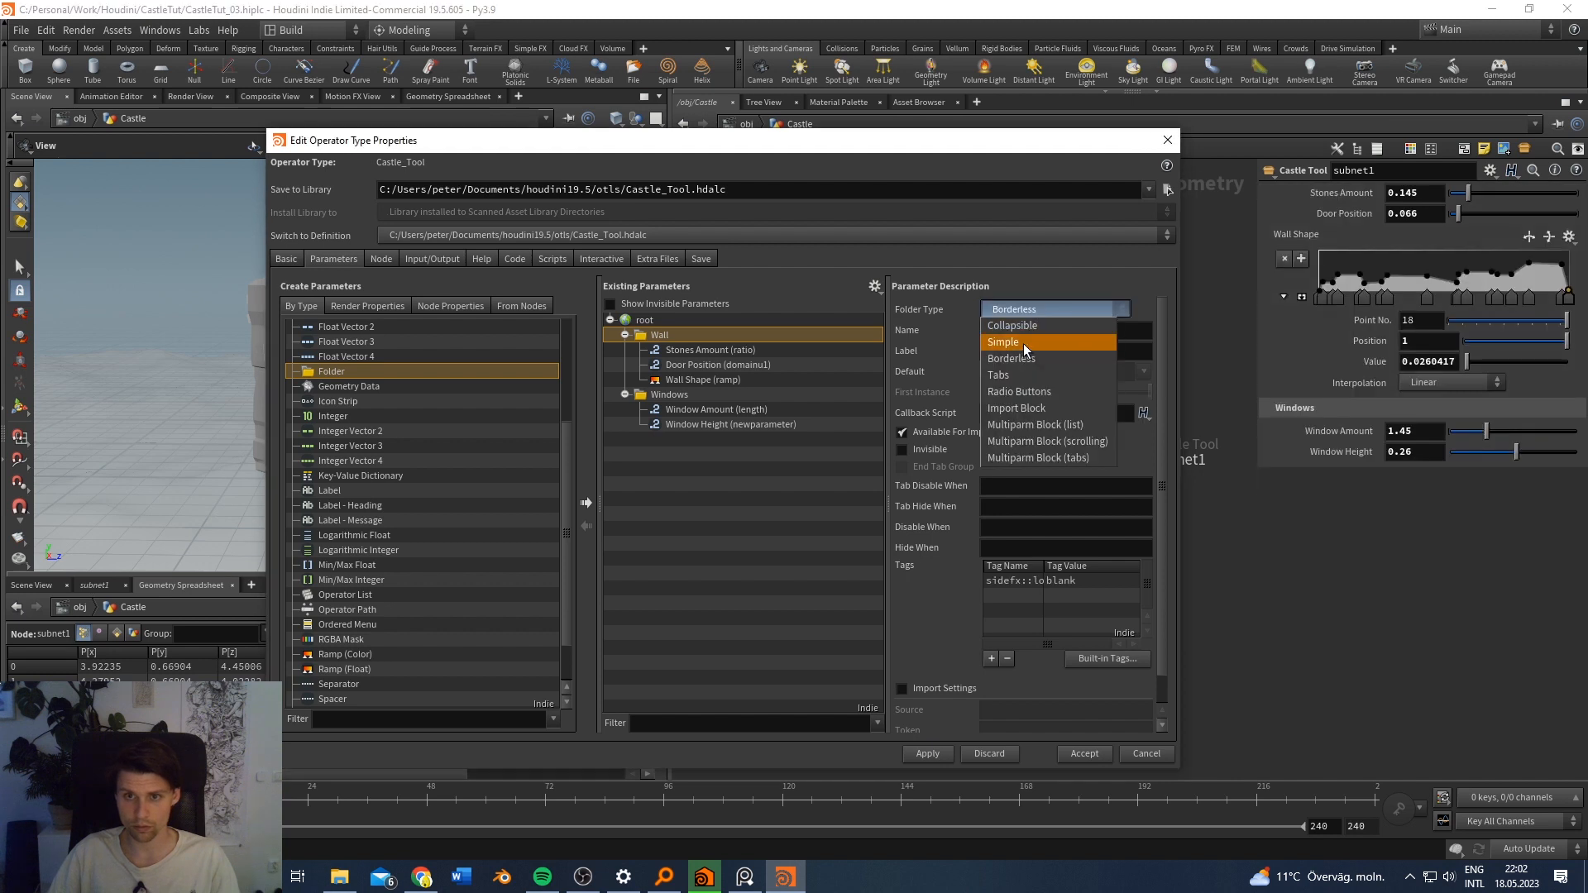
left_click(1023, 346)
left_click(925, 755)
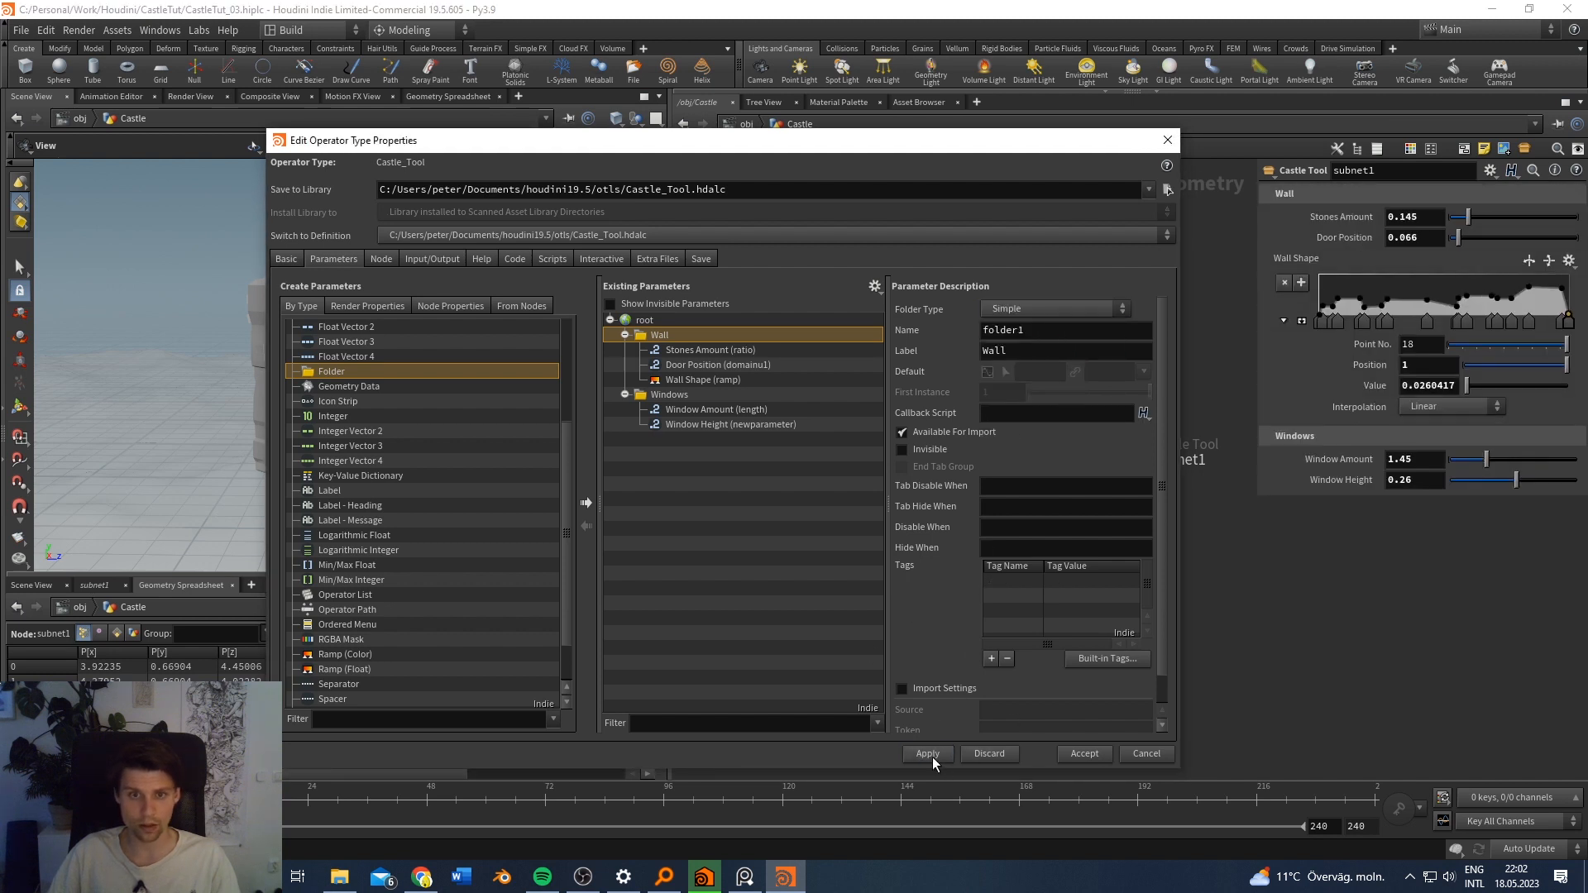
left_click(1168, 139)
scroll(1056, 442, "up", 2)
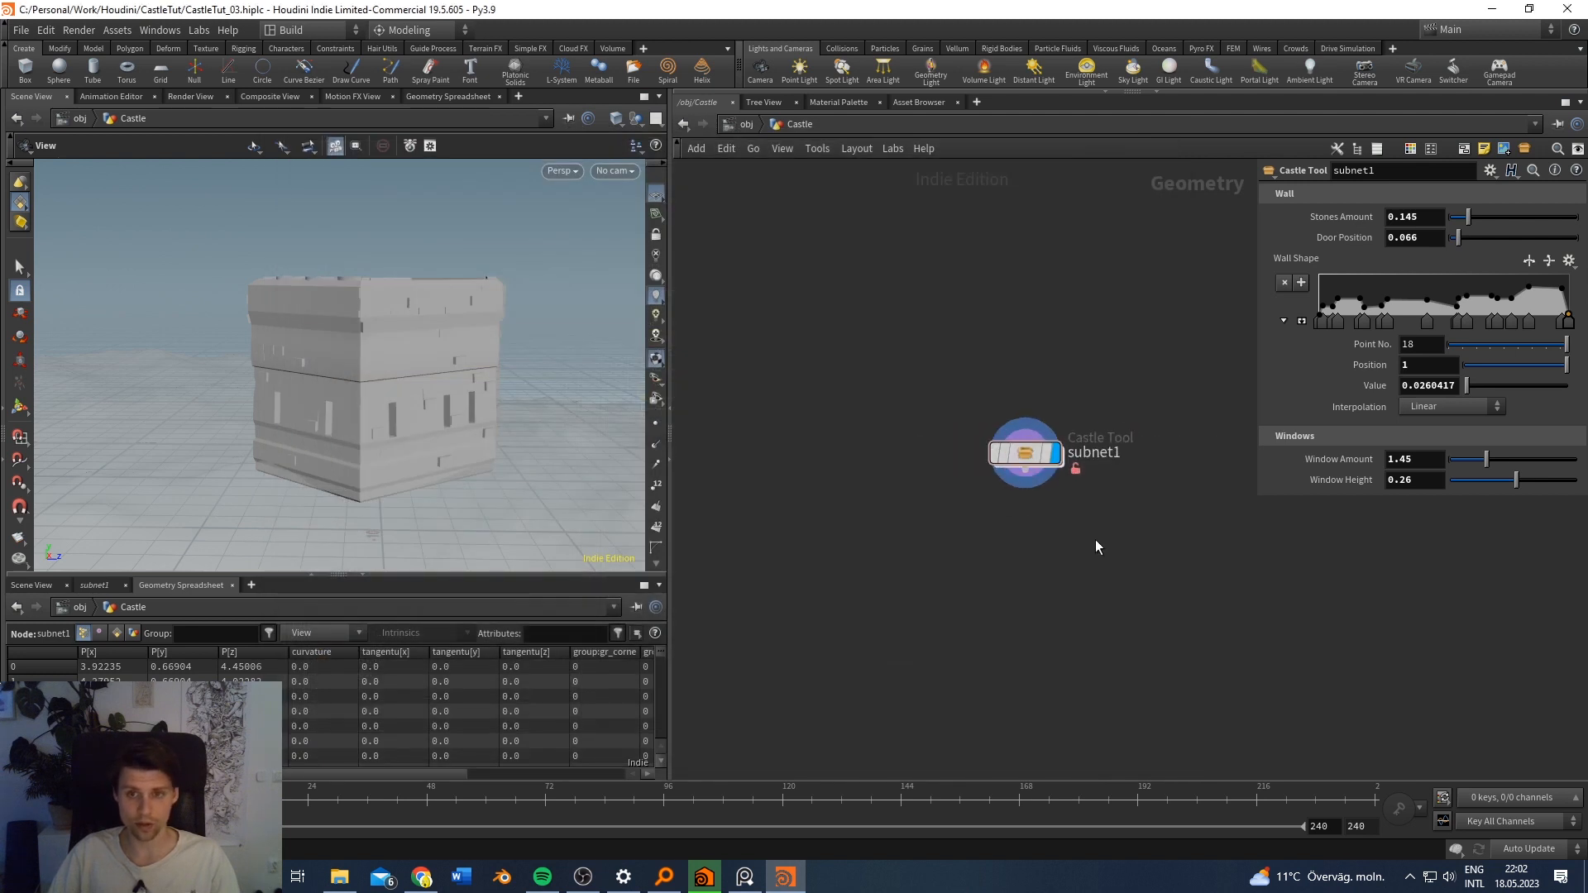
Step: Search the system for Unreal Engine and launch it
key("super")
type("unrea")
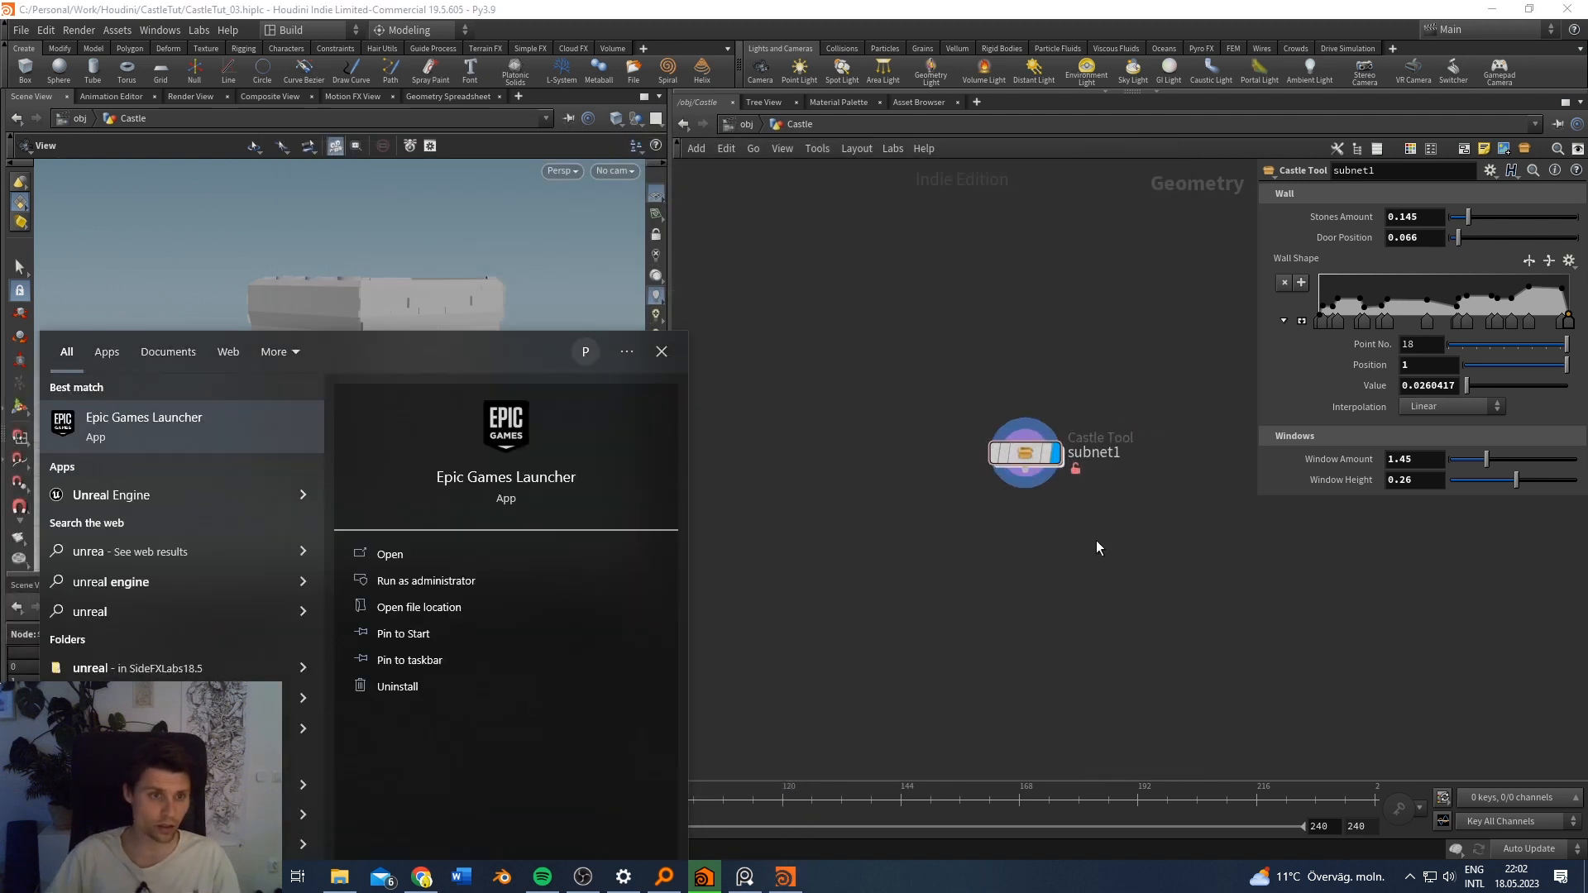
left_click(270, 490)
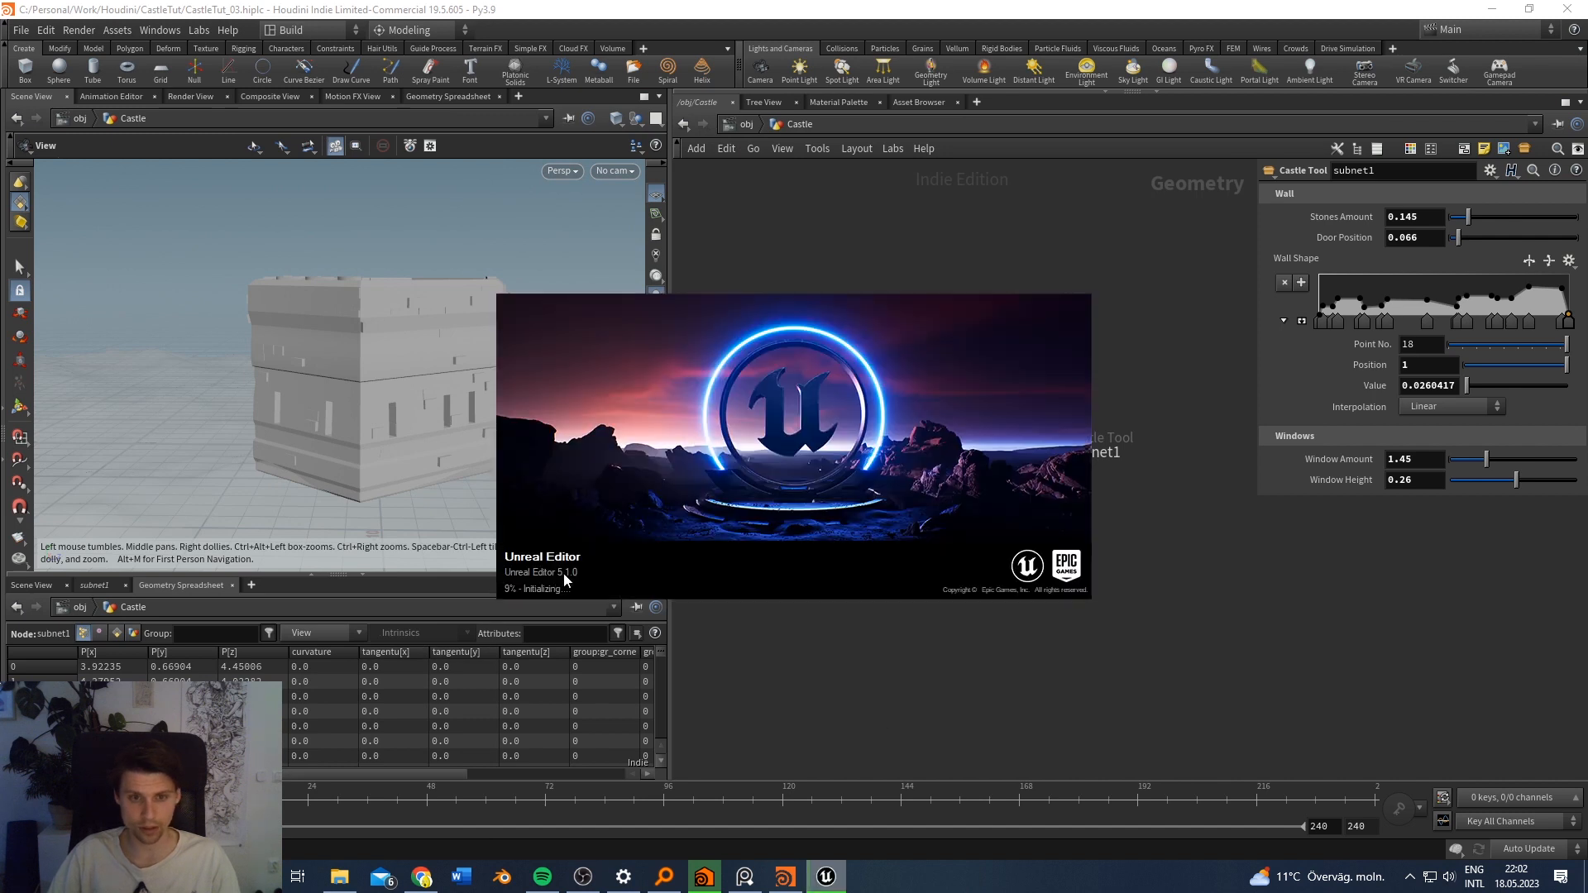
left_click(740, 780)
Step: Switch to Houdini Launcher, check the installed packages, view the details of Unreal Plug-In 19.5.605 and minimise the launcher
left_click(708, 873)
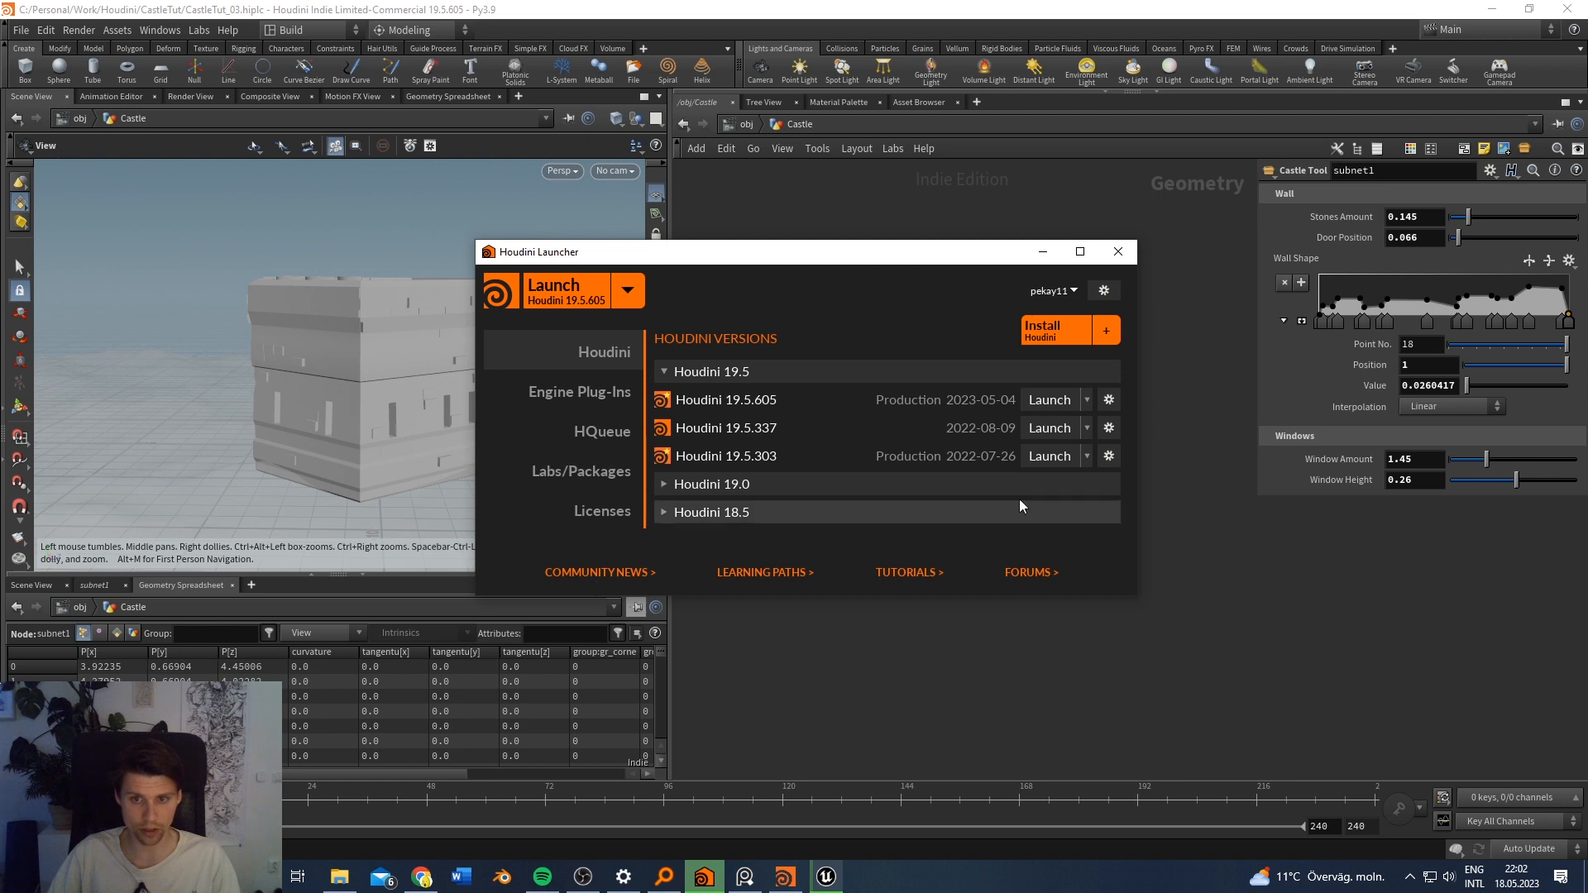
left_click_drag(855, 256, 867, 236)
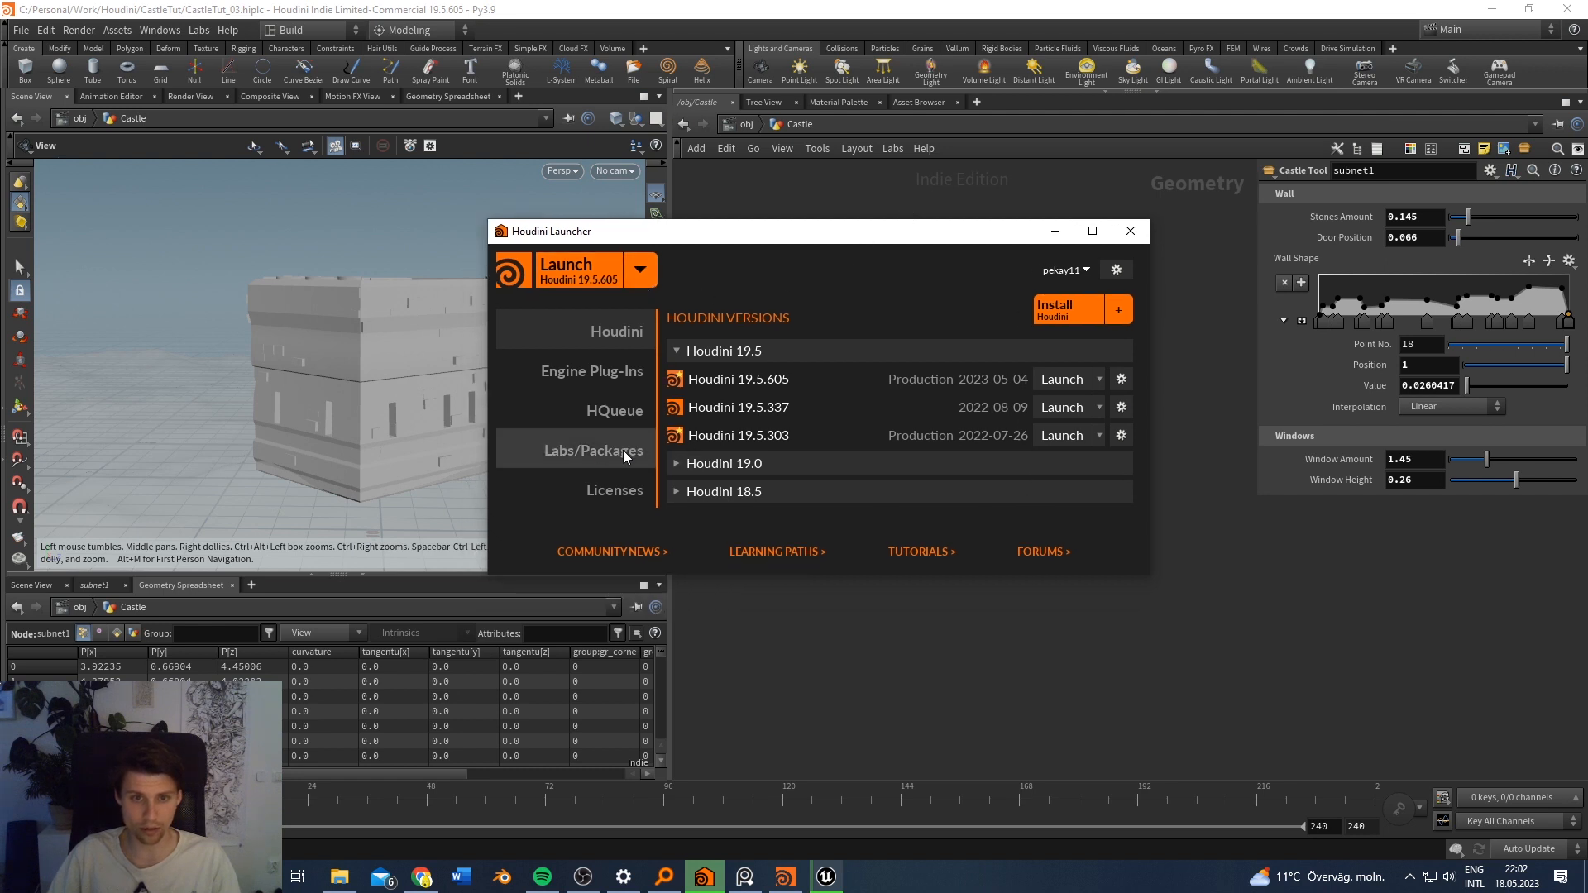
left_click(598, 468)
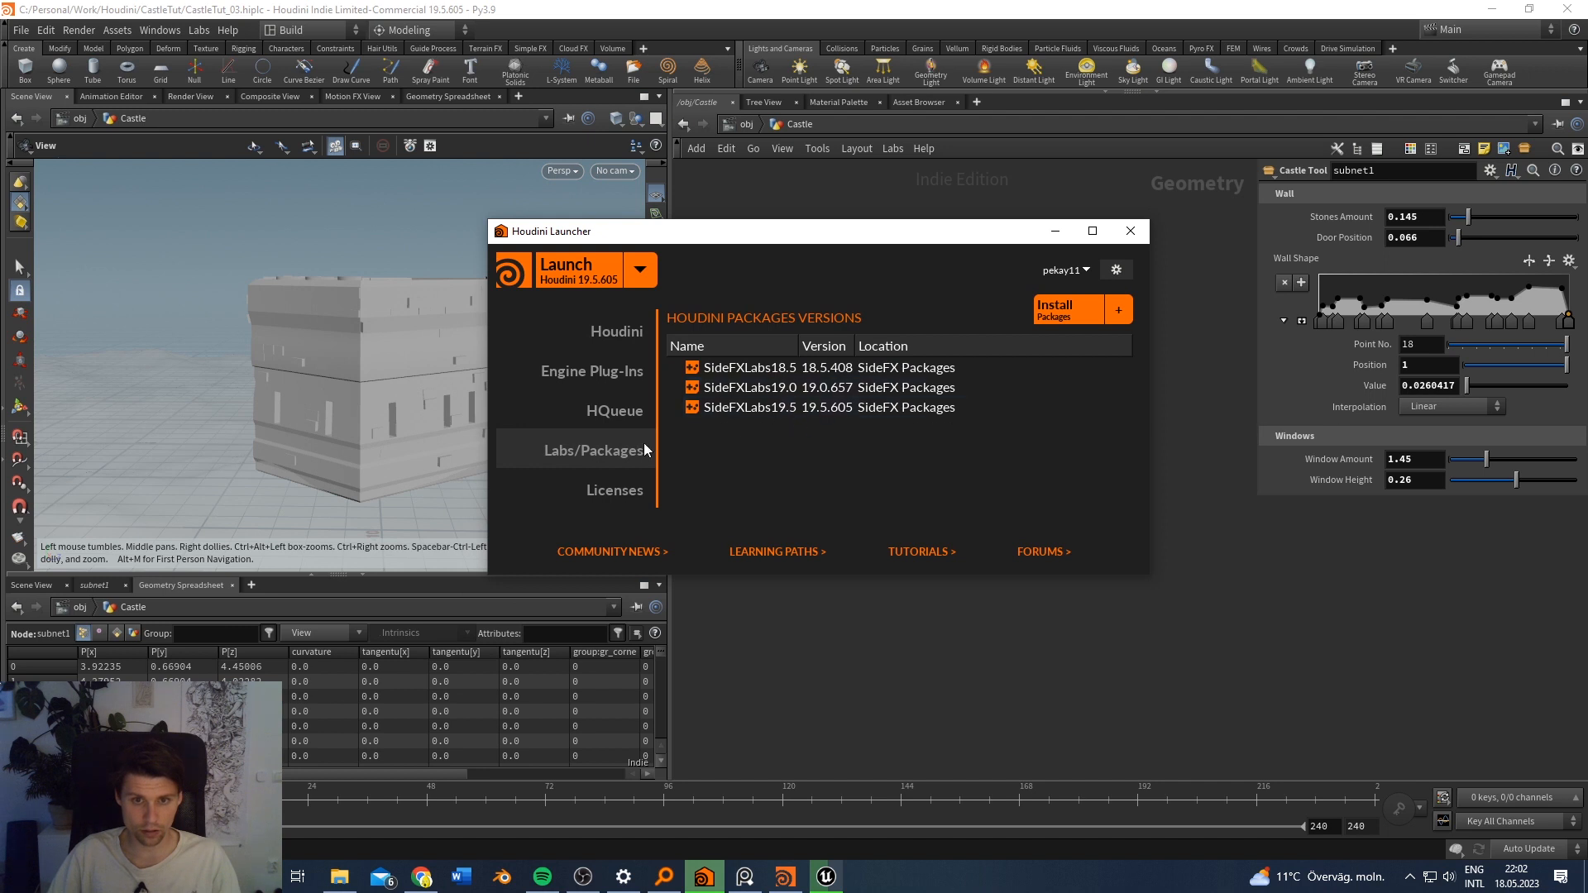
left_click(603, 374)
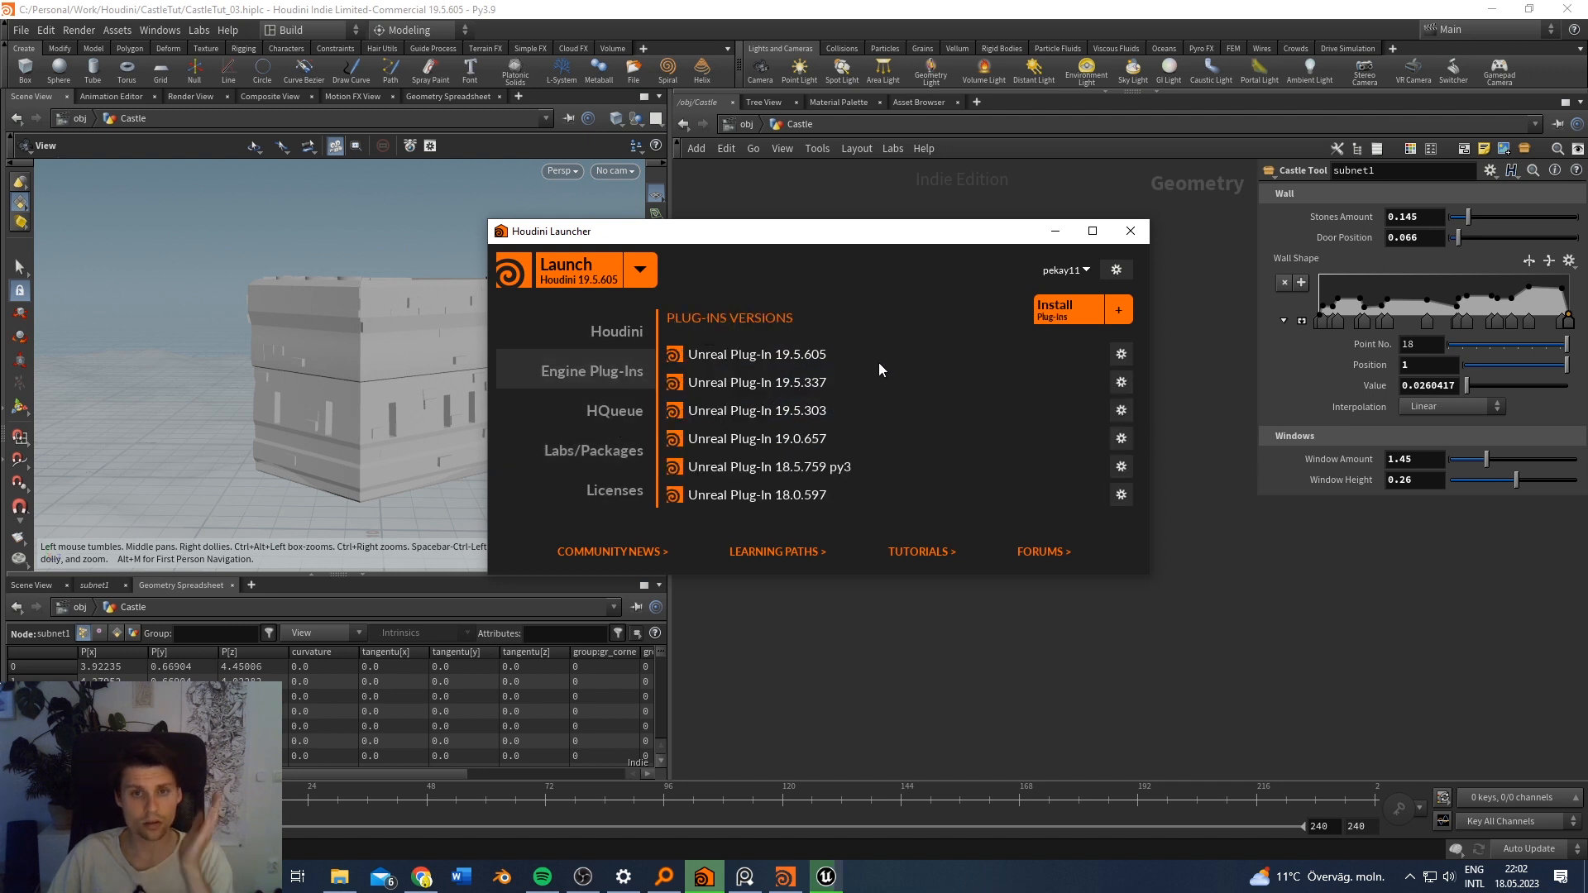
left_click(1125, 355)
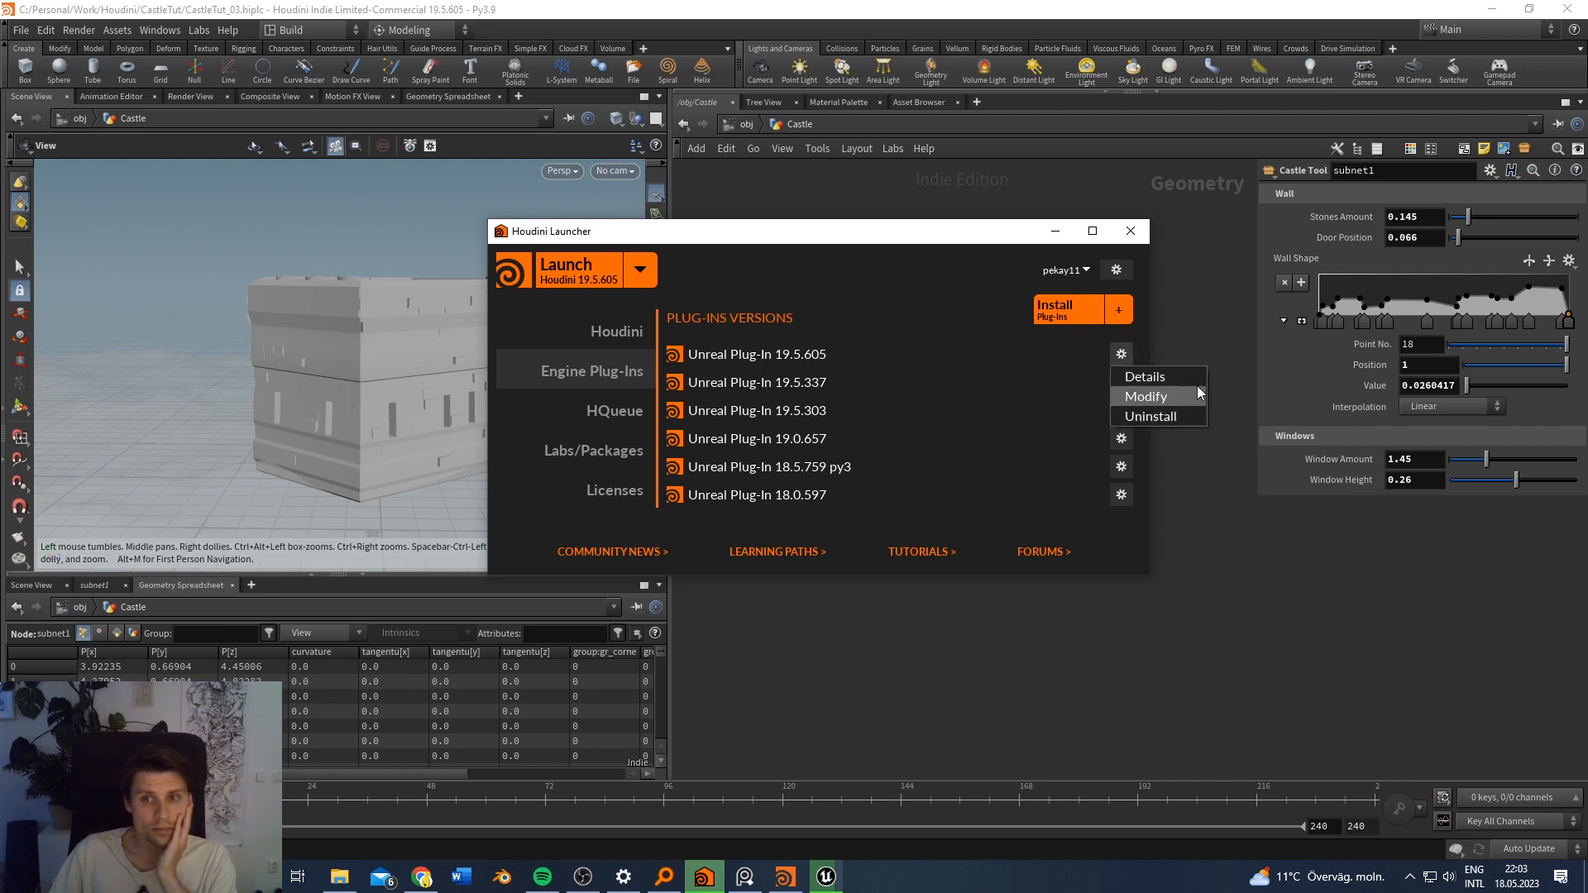
left_click(1174, 375)
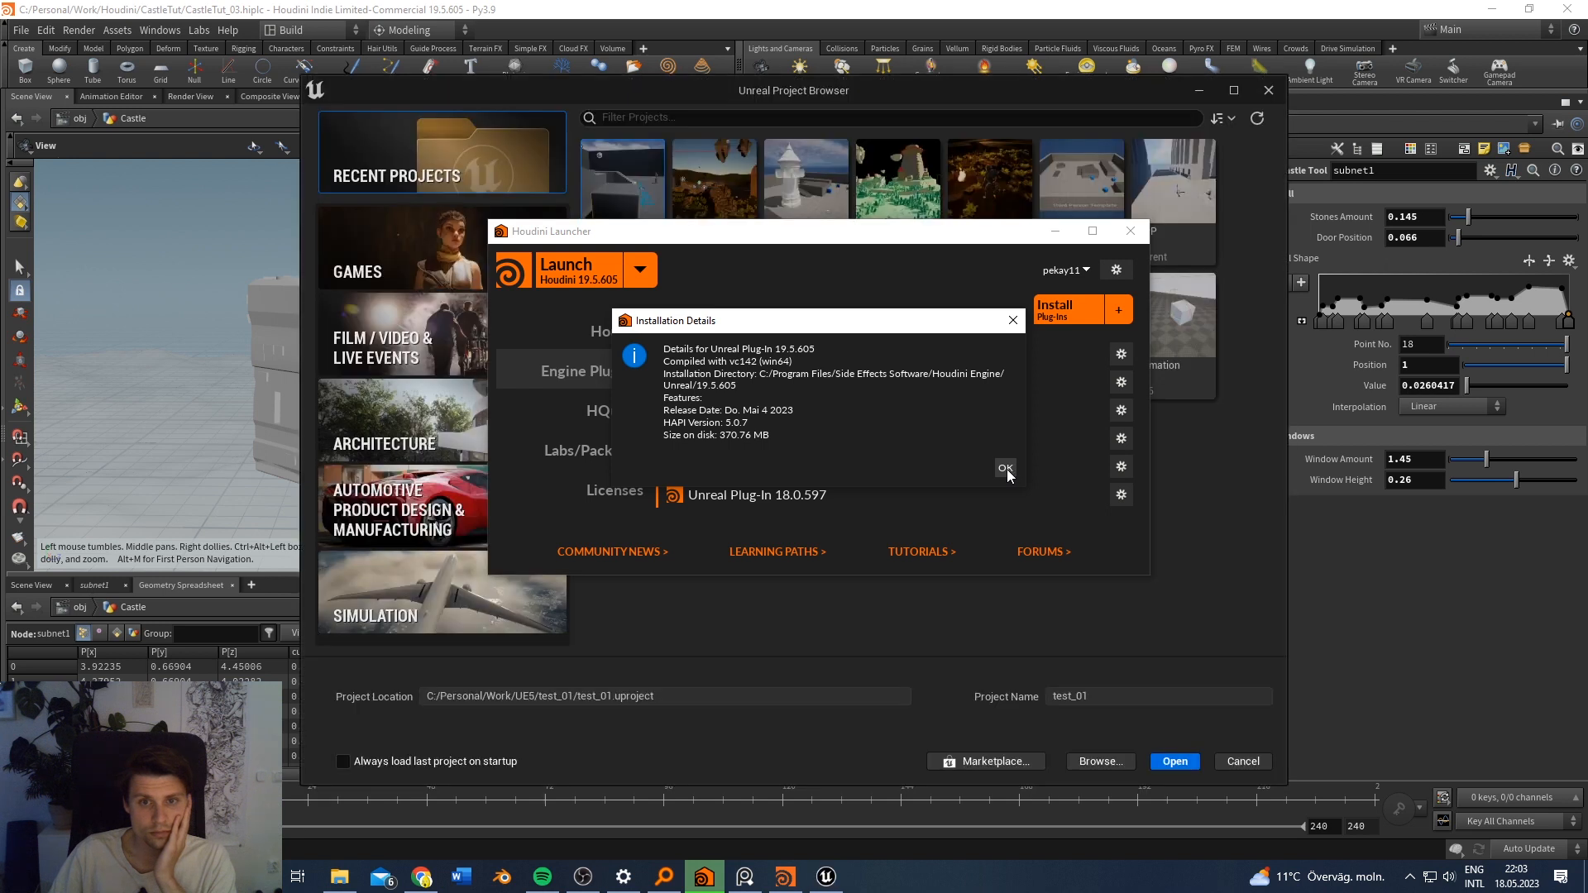
left_click(1005, 469)
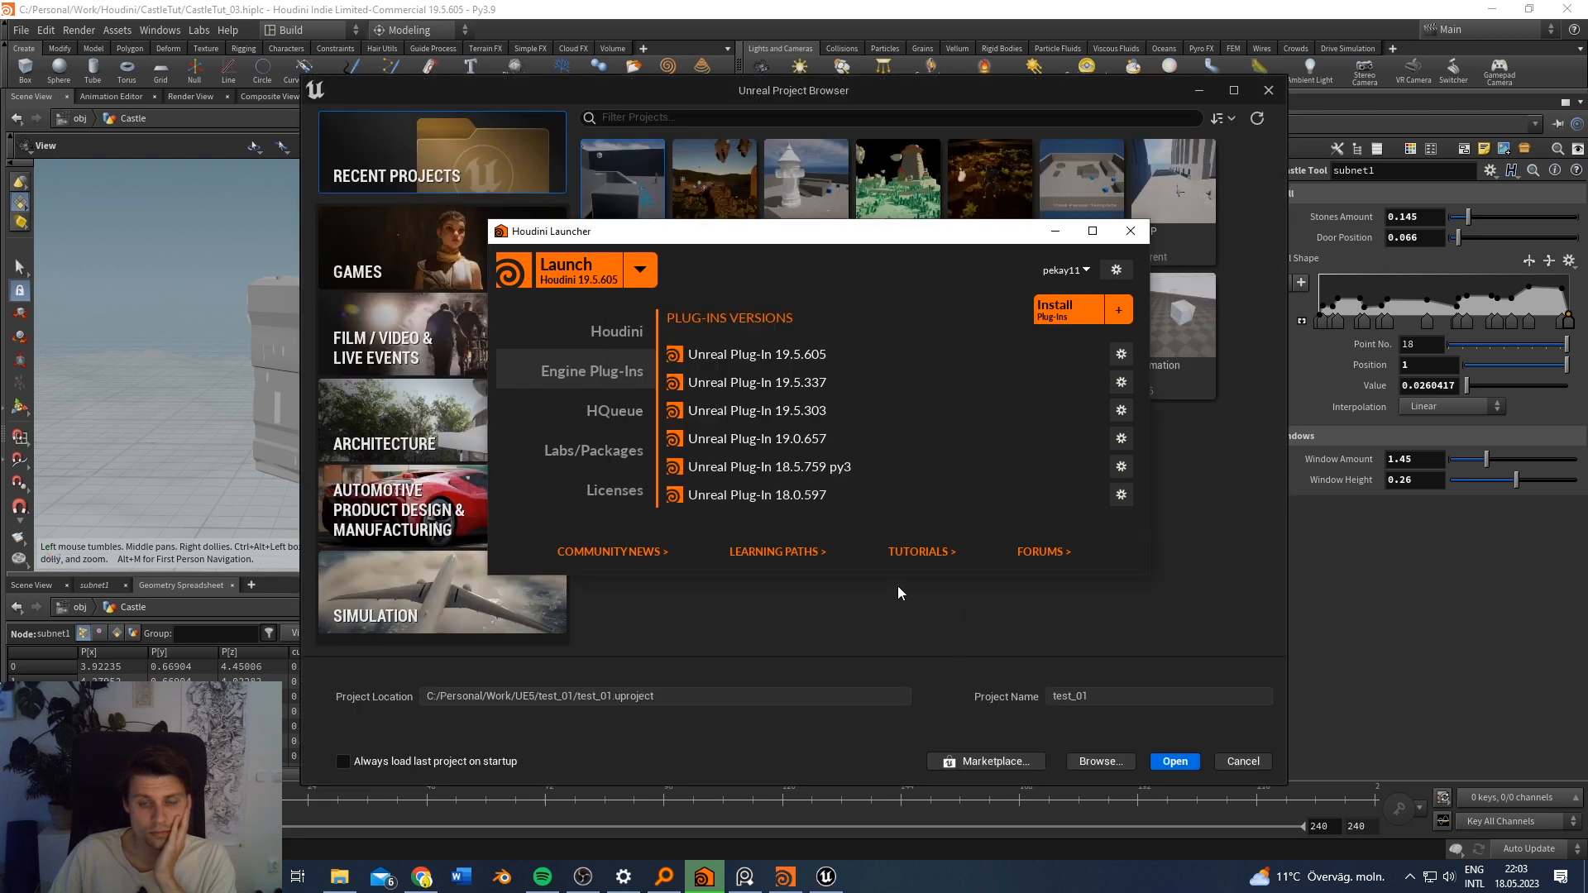
left_click(1049, 232)
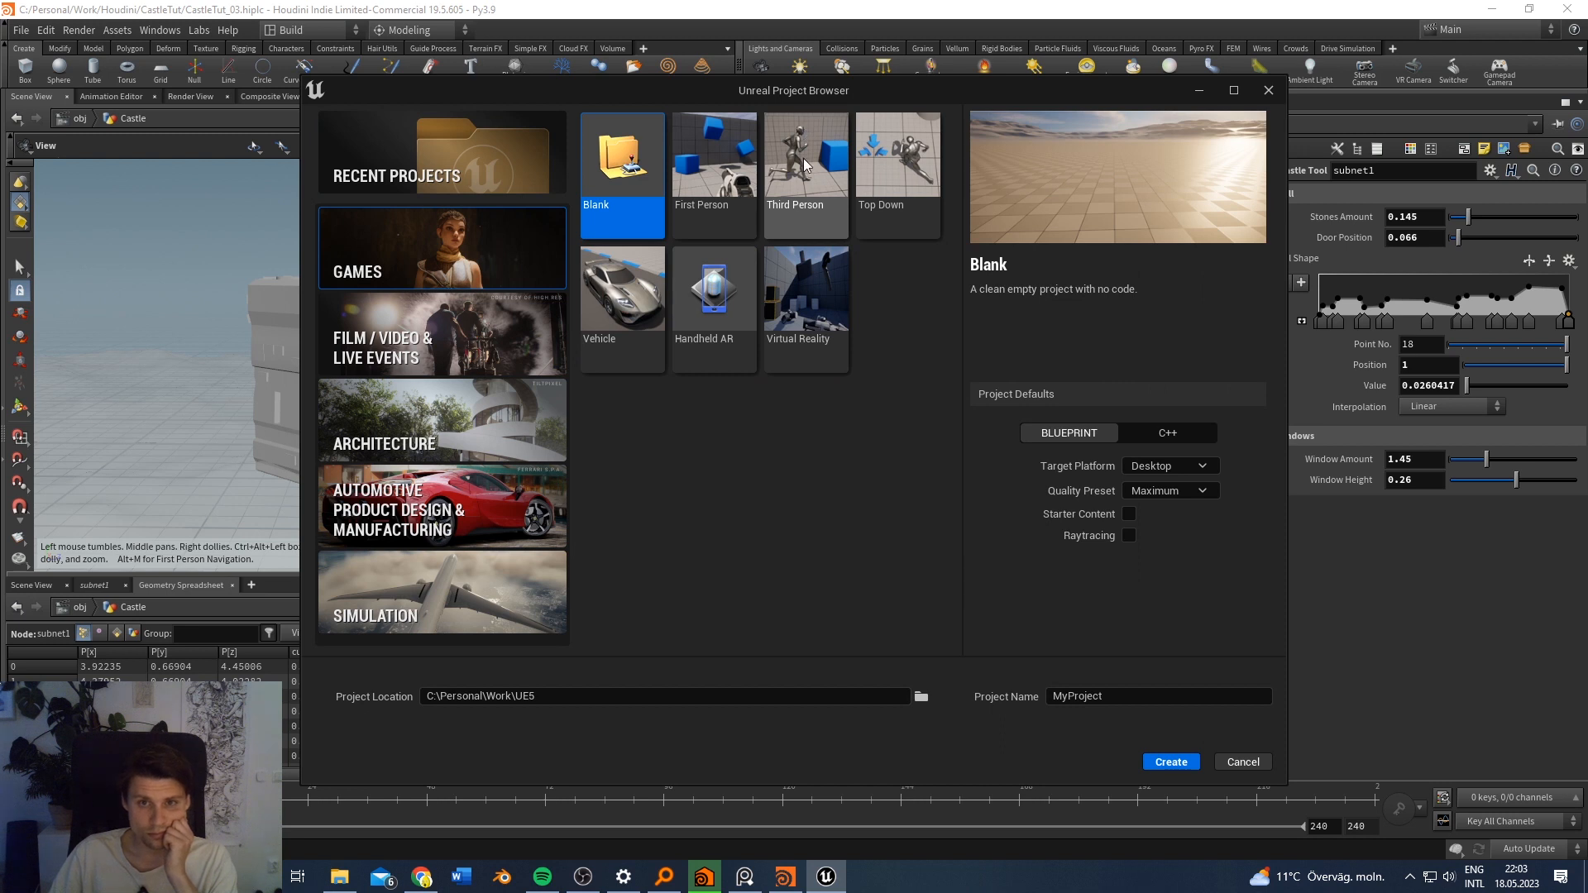
Step: Create a Third Person games project named Castle_Tool in C:\Personal\Work\UE5, keeping the Blueprint defaults
left_click(802, 158)
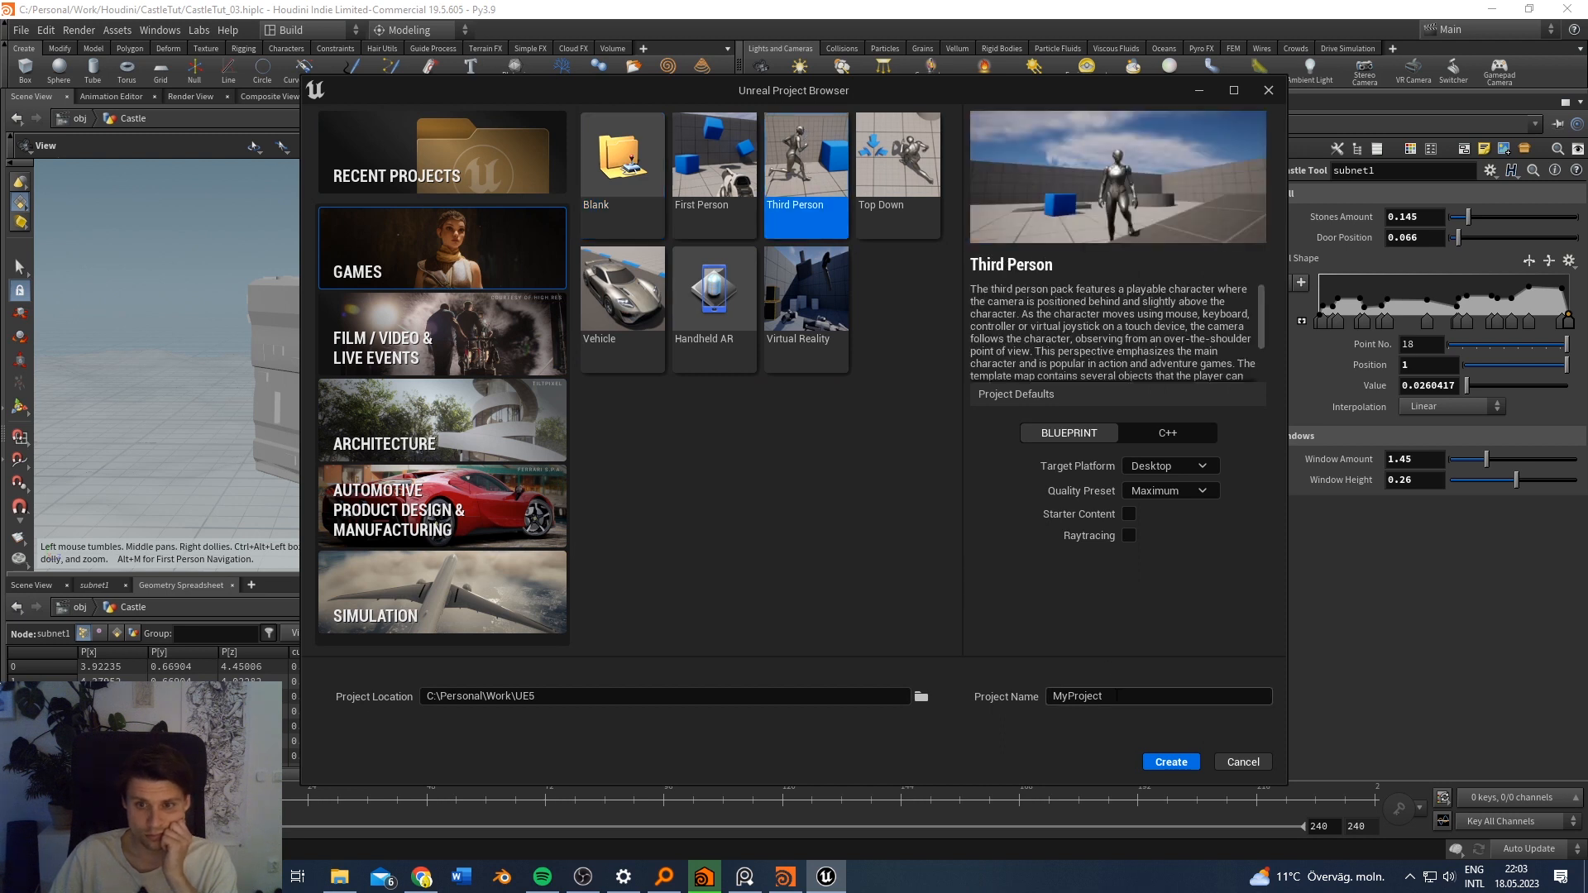
type("Cas")
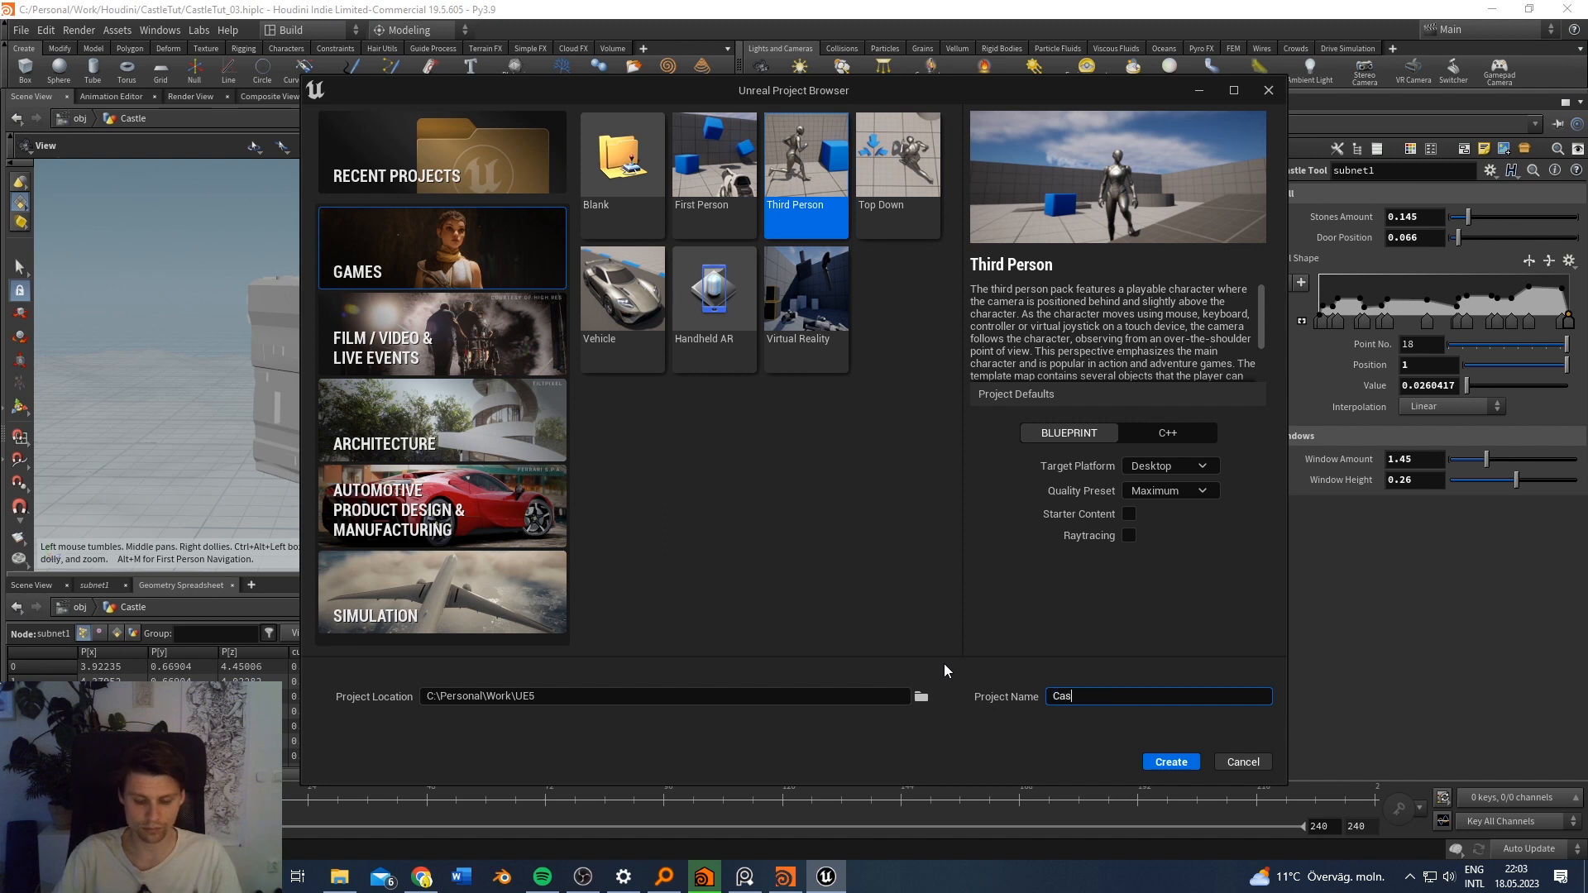
type("tle_Tool")
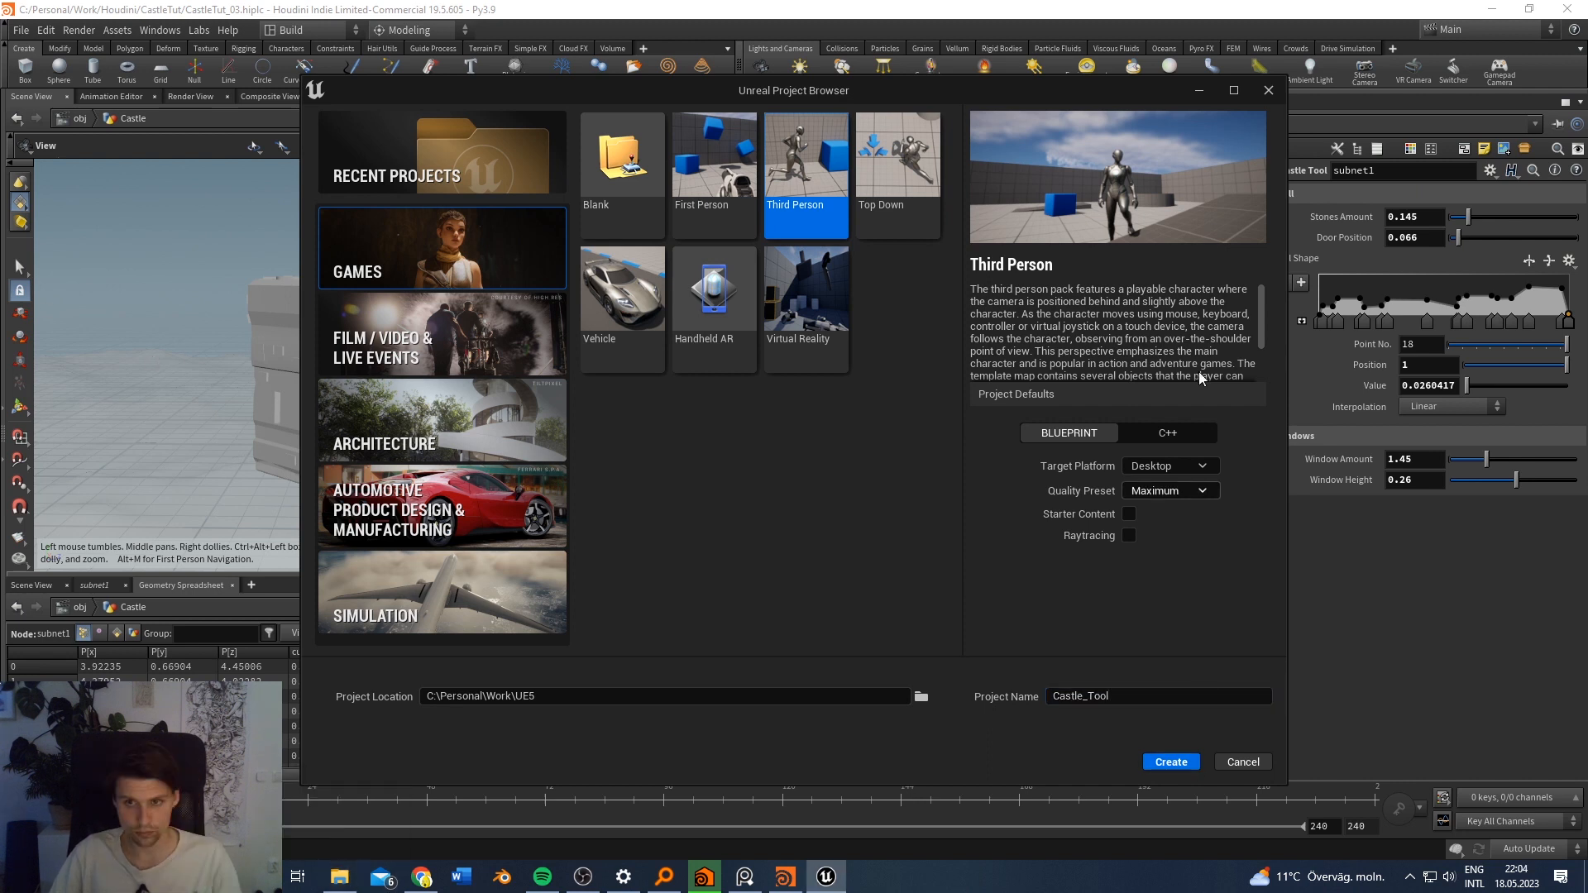
left_click_drag(1084, 98, 1064, 99)
left_click(1164, 764)
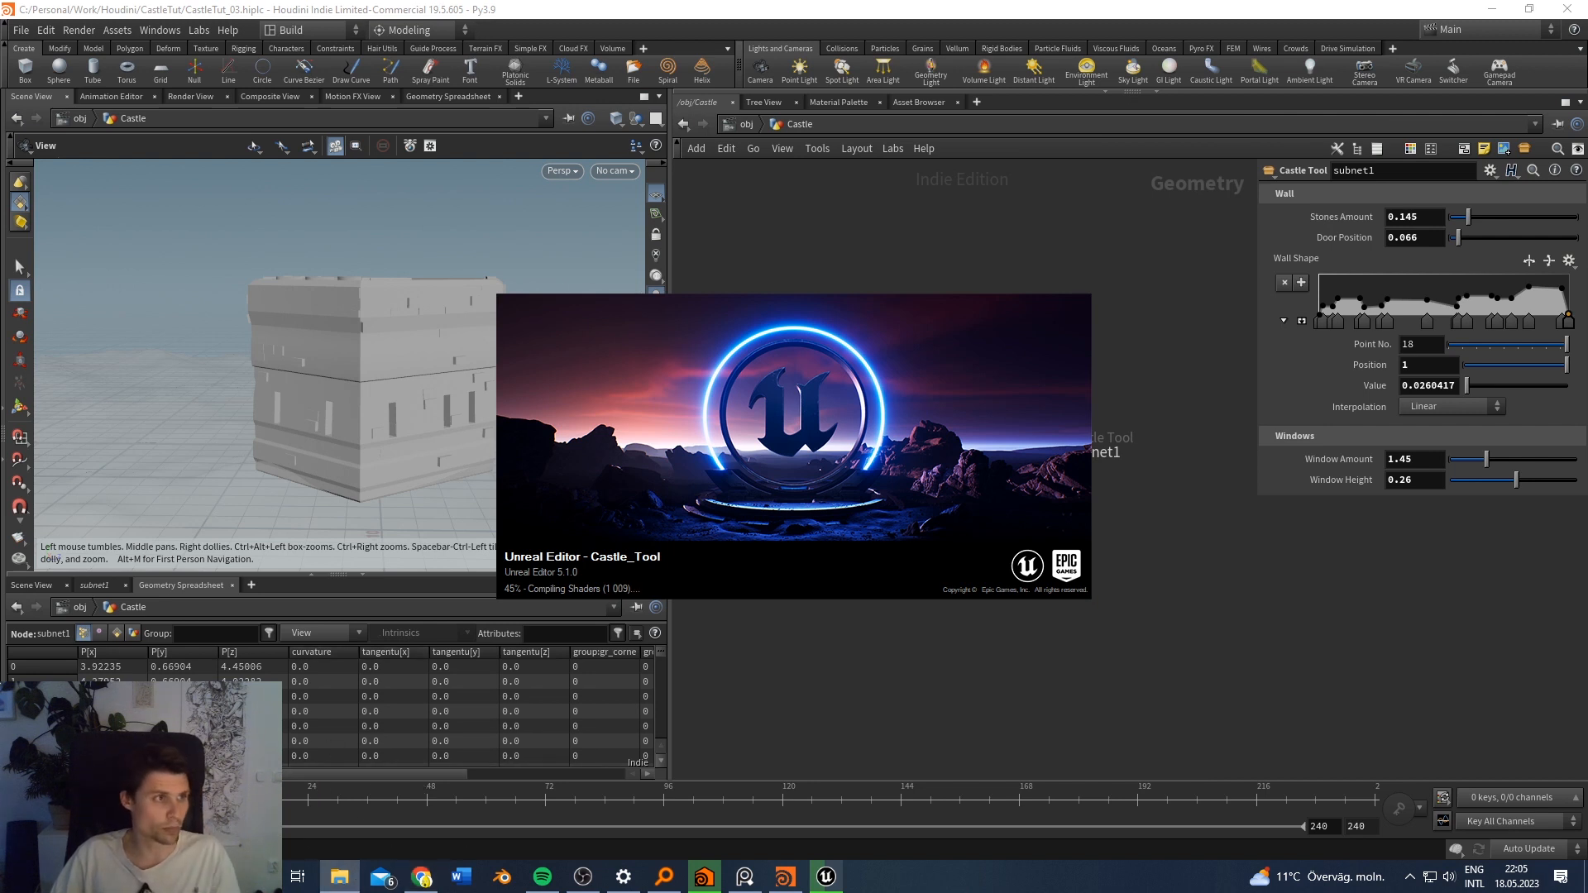
Step: Switch to File Explorer and locate the HoudiniEngine plug-in folder in Side Effects Software\Houdini Engine\Unreal\19.5.605\5.1
left_click(340, 877)
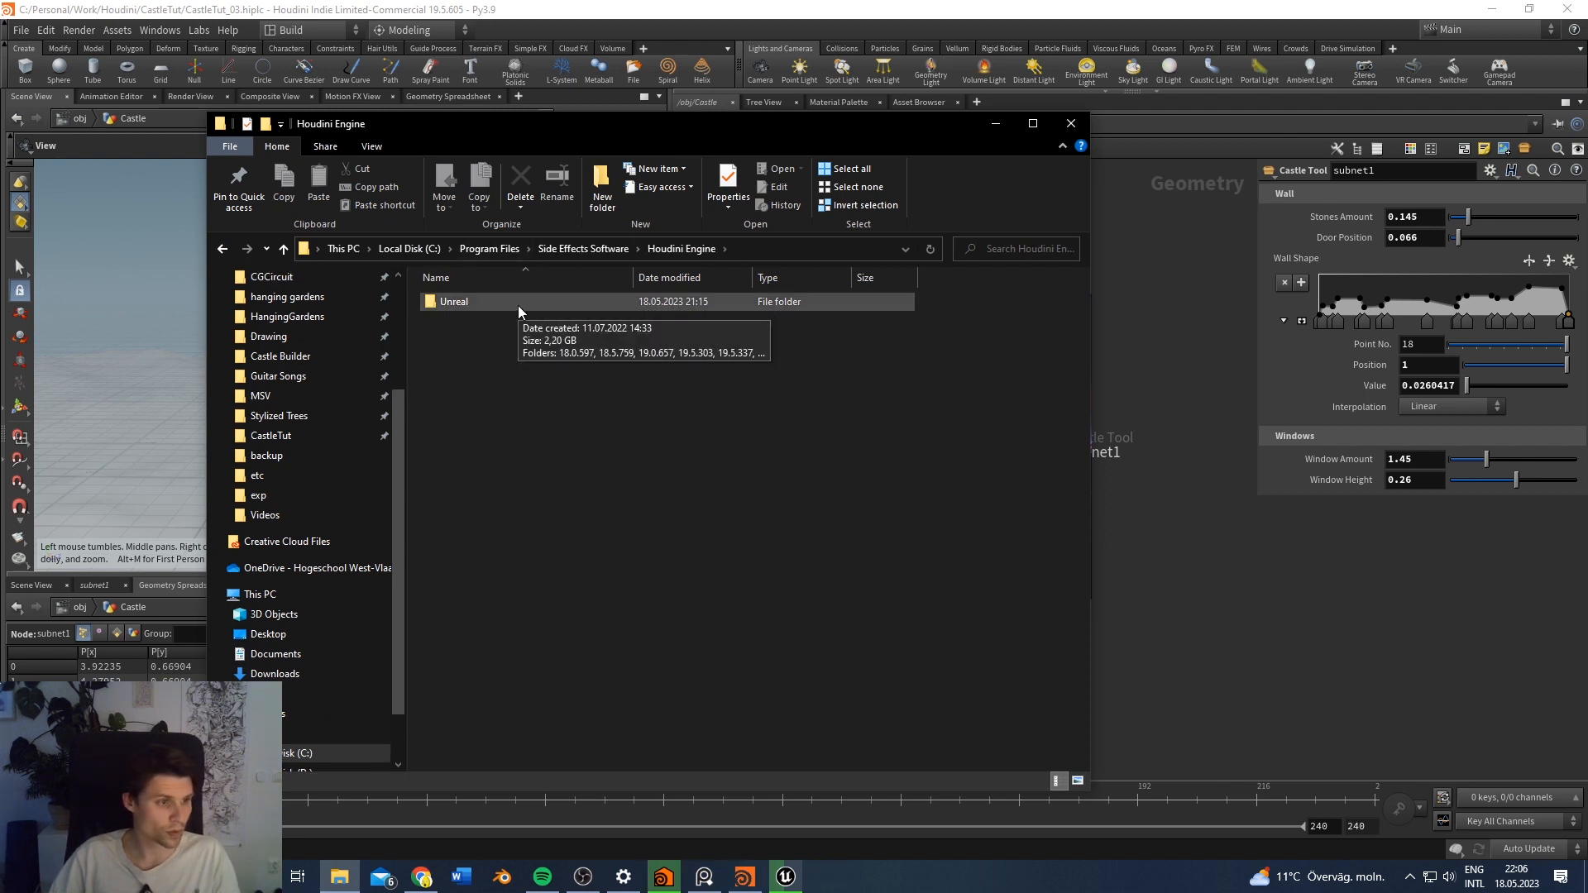
double_click(518, 302)
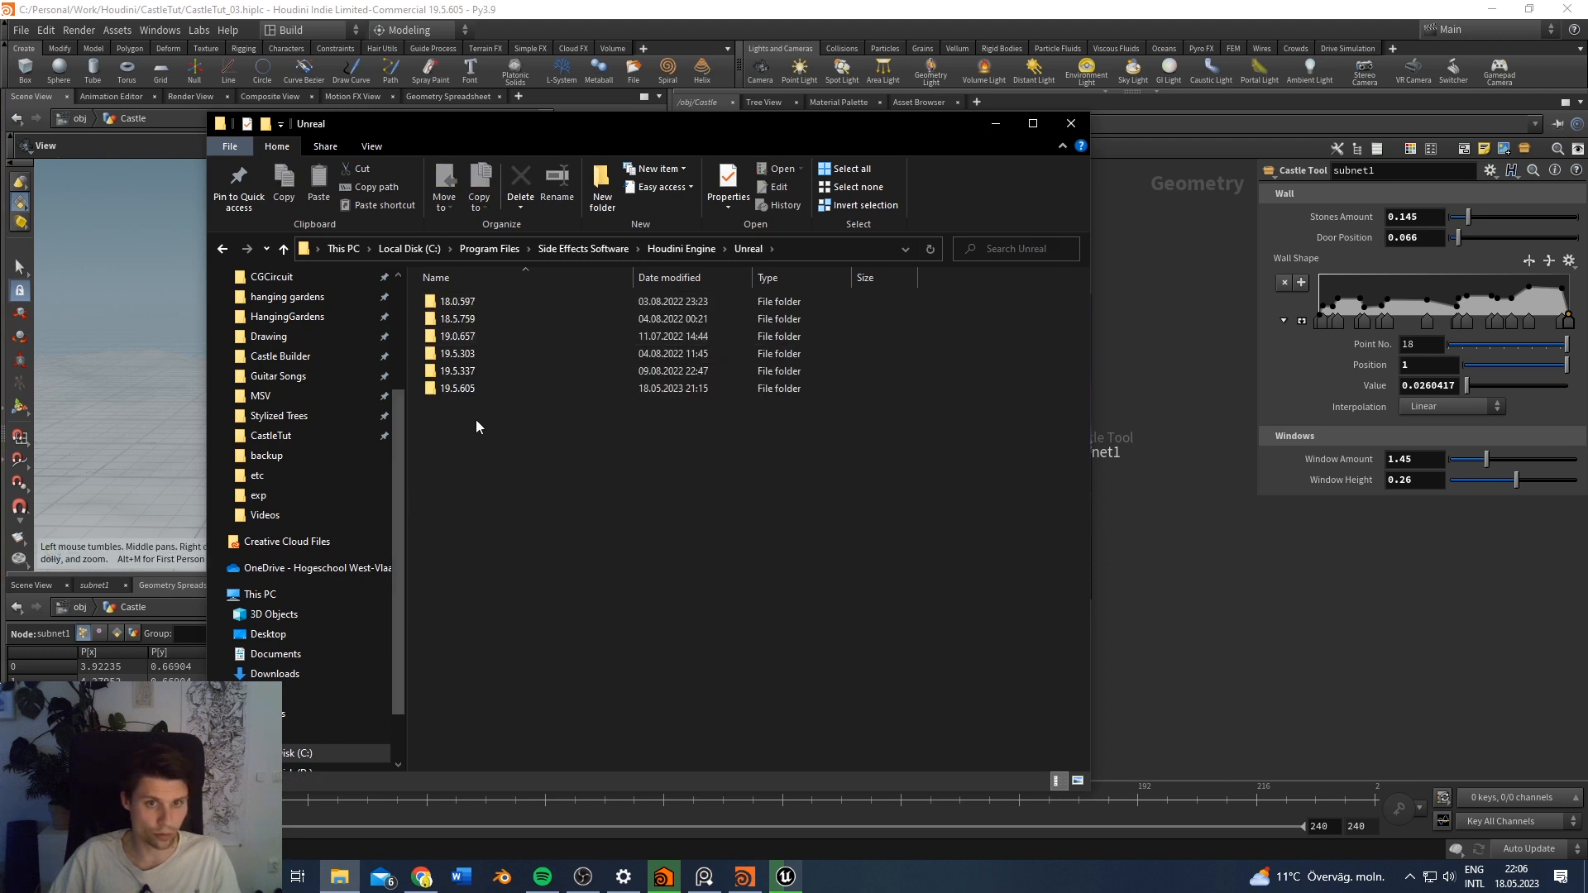
double_click(484, 388)
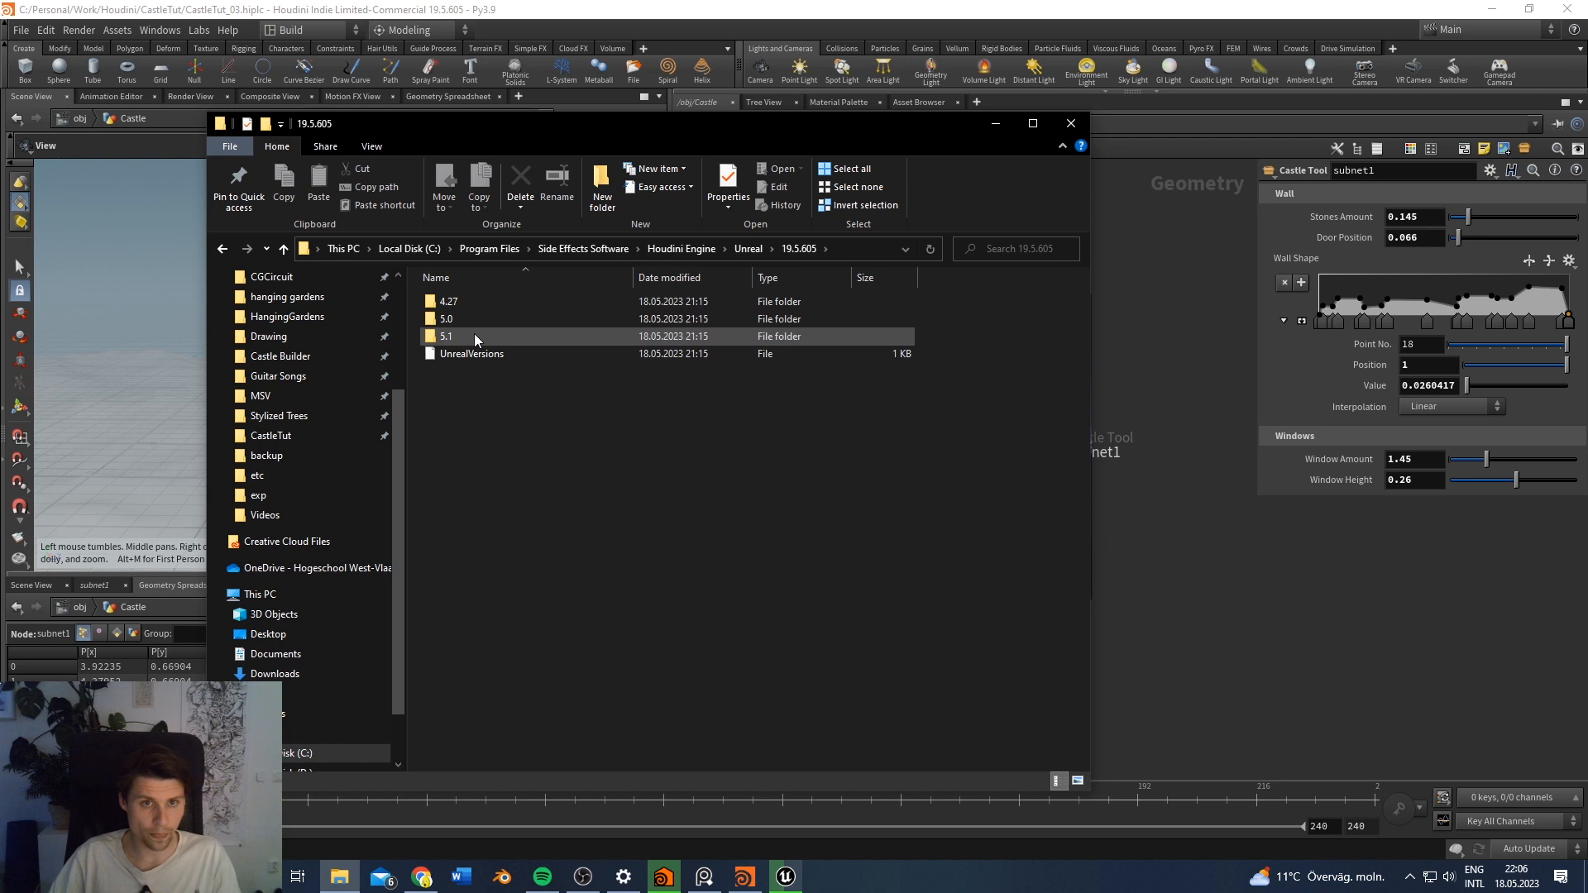
double_click(474, 334)
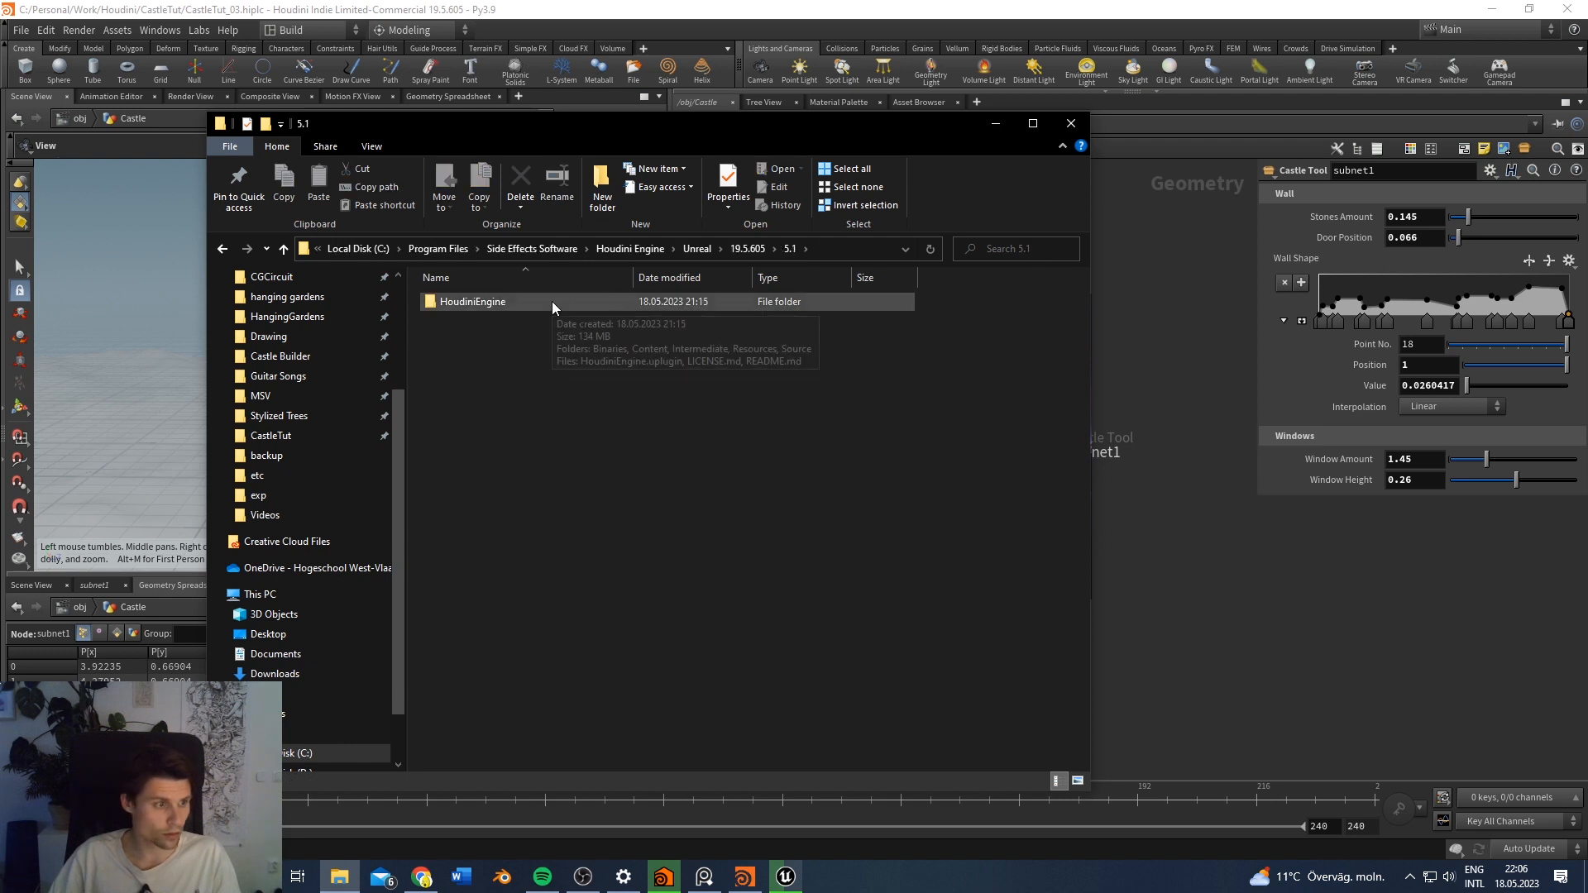
double_click(552, 302)
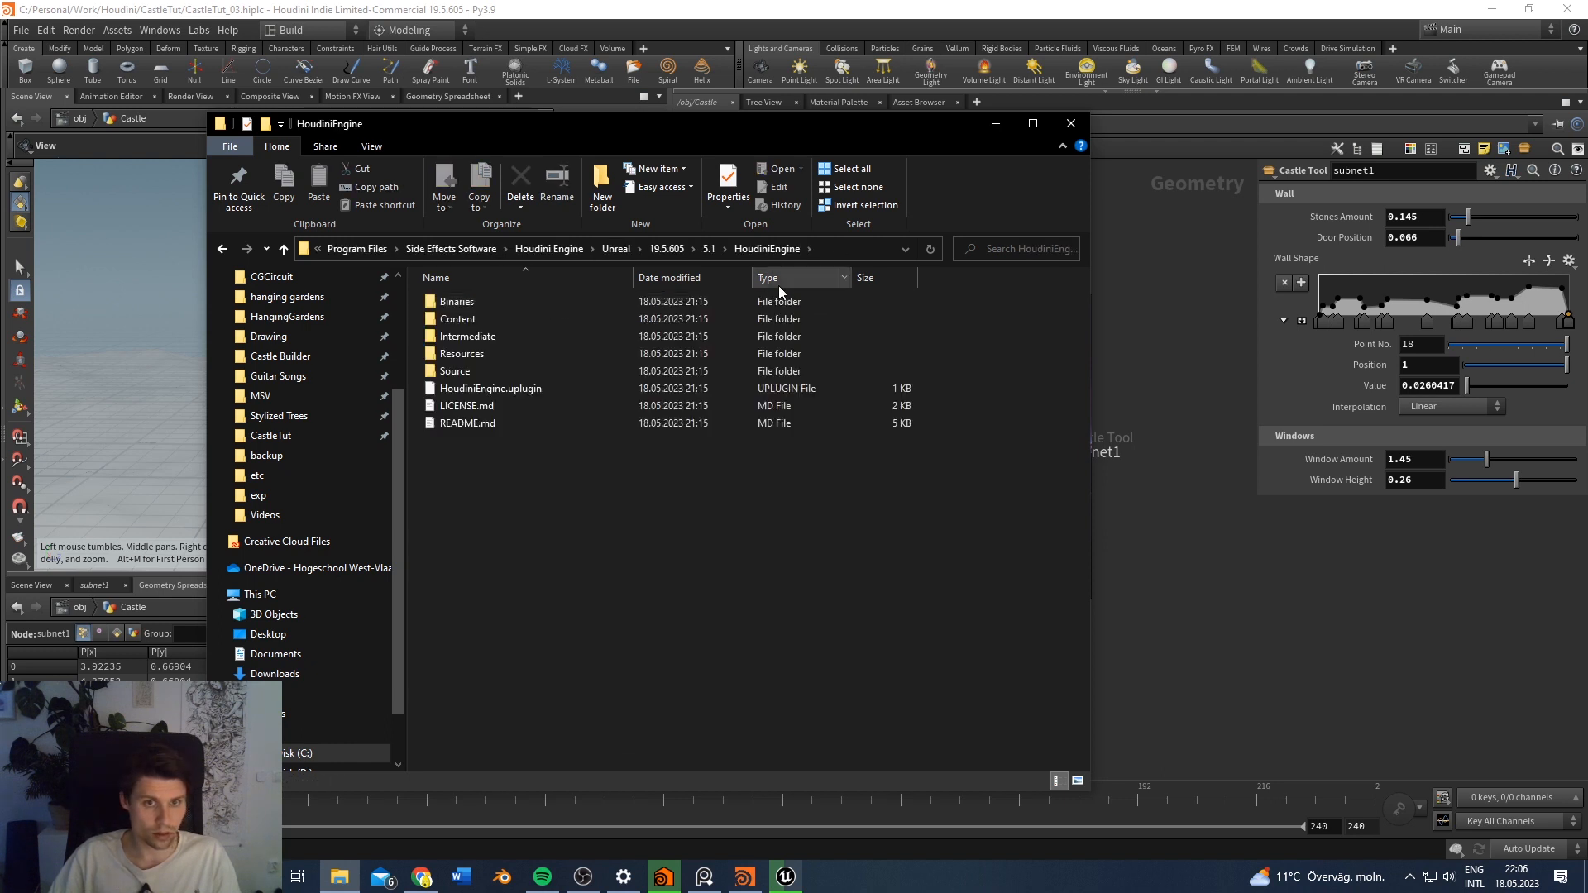
left_click(705, 248)
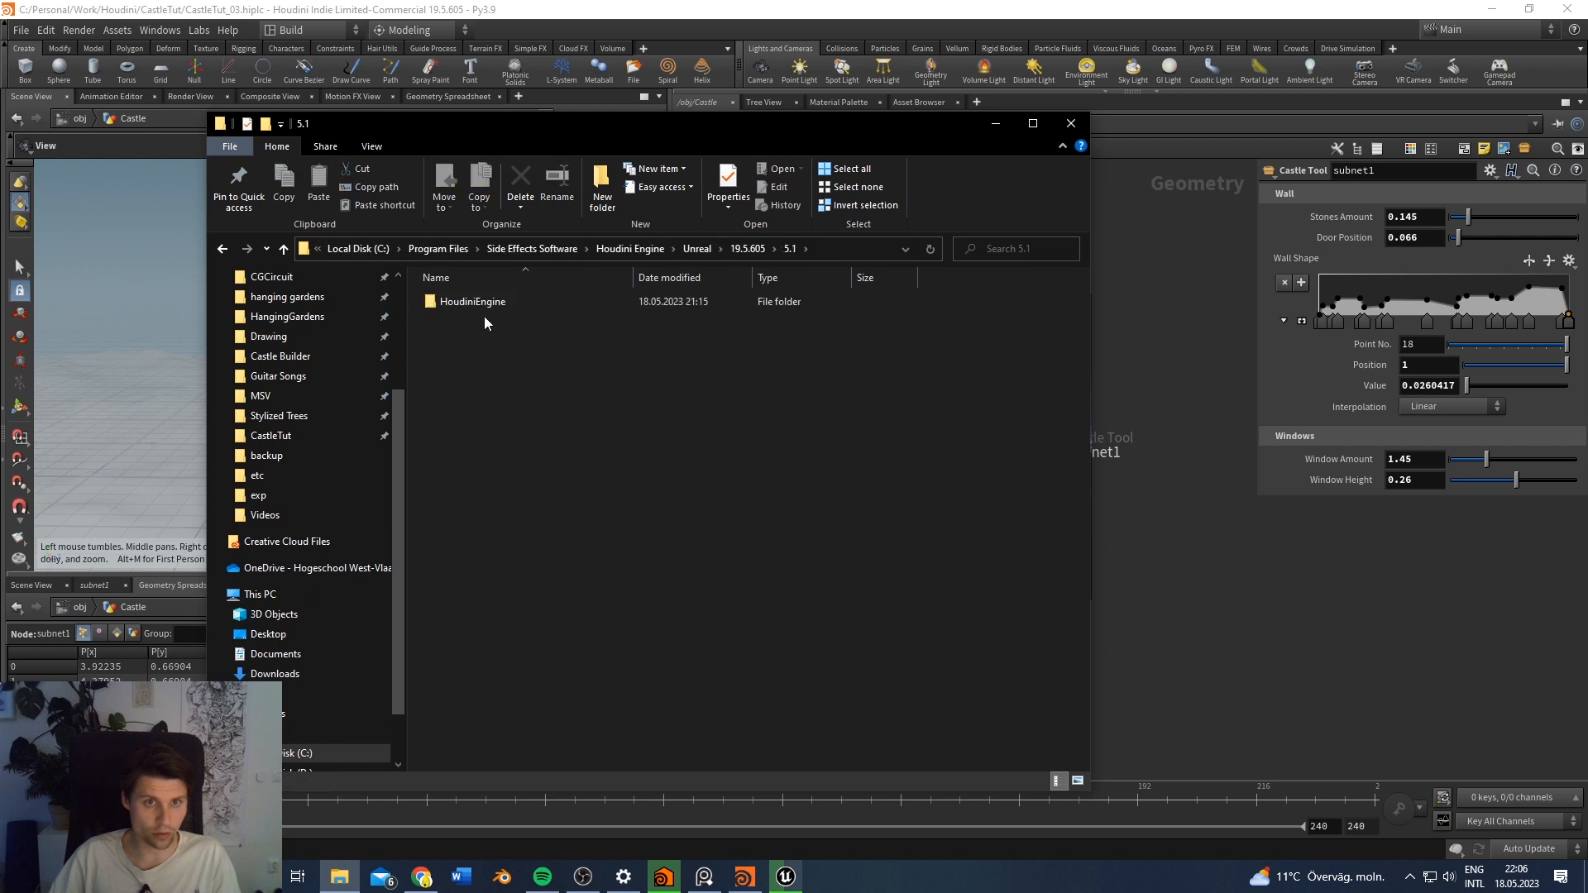
Step: Open a second File Explorer window and go to C:\Program Files\Epic Games\UE_5.0
left_click(485, 305)
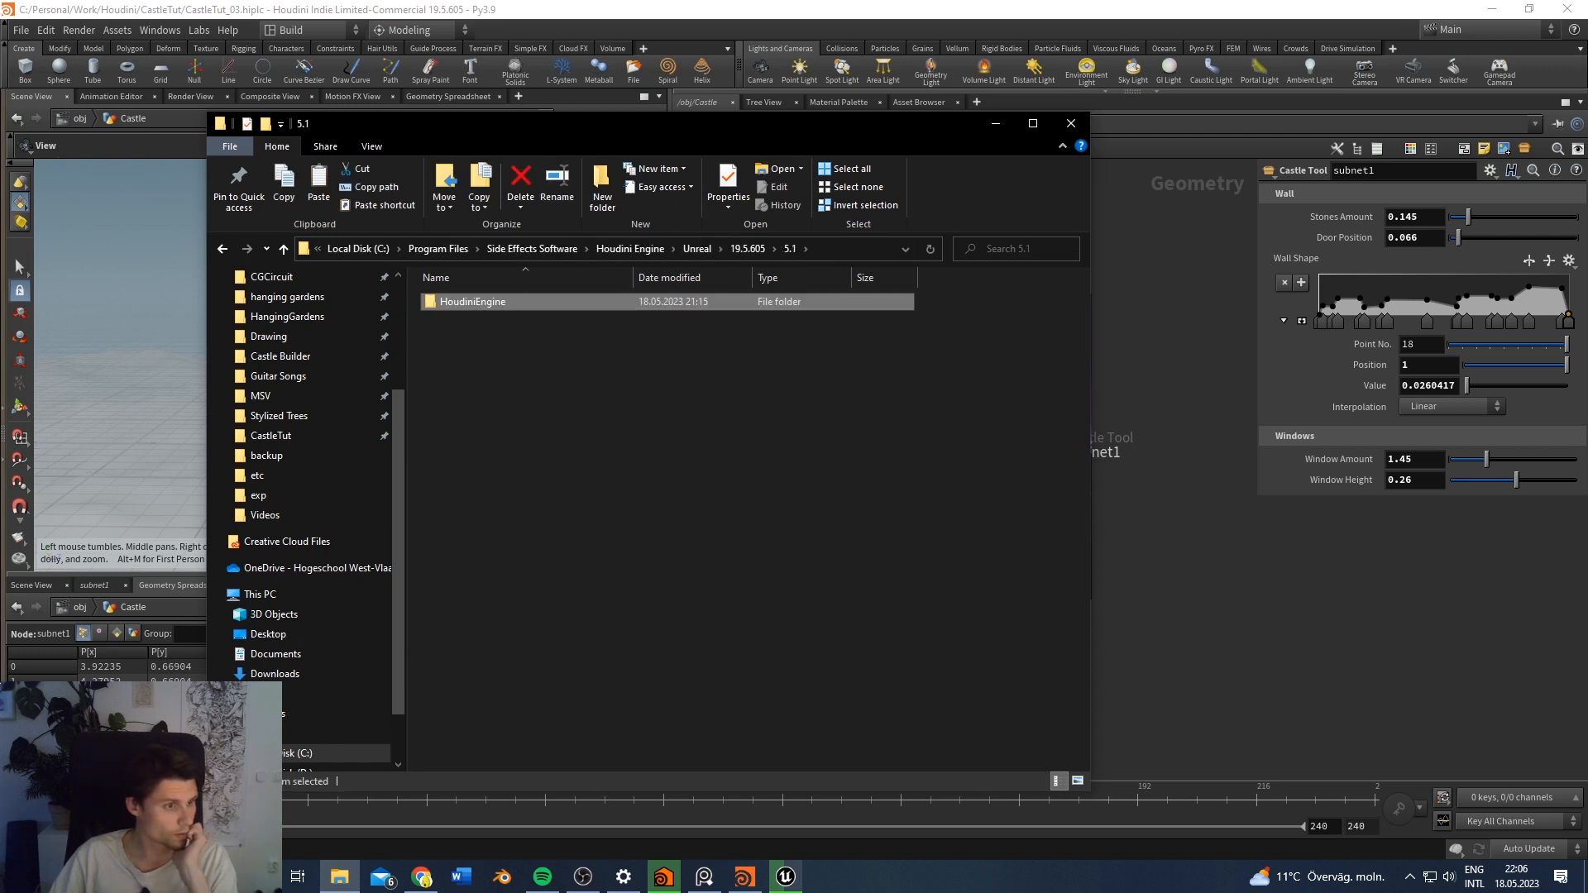
left_click(601, 463)
key("ctrl+n")
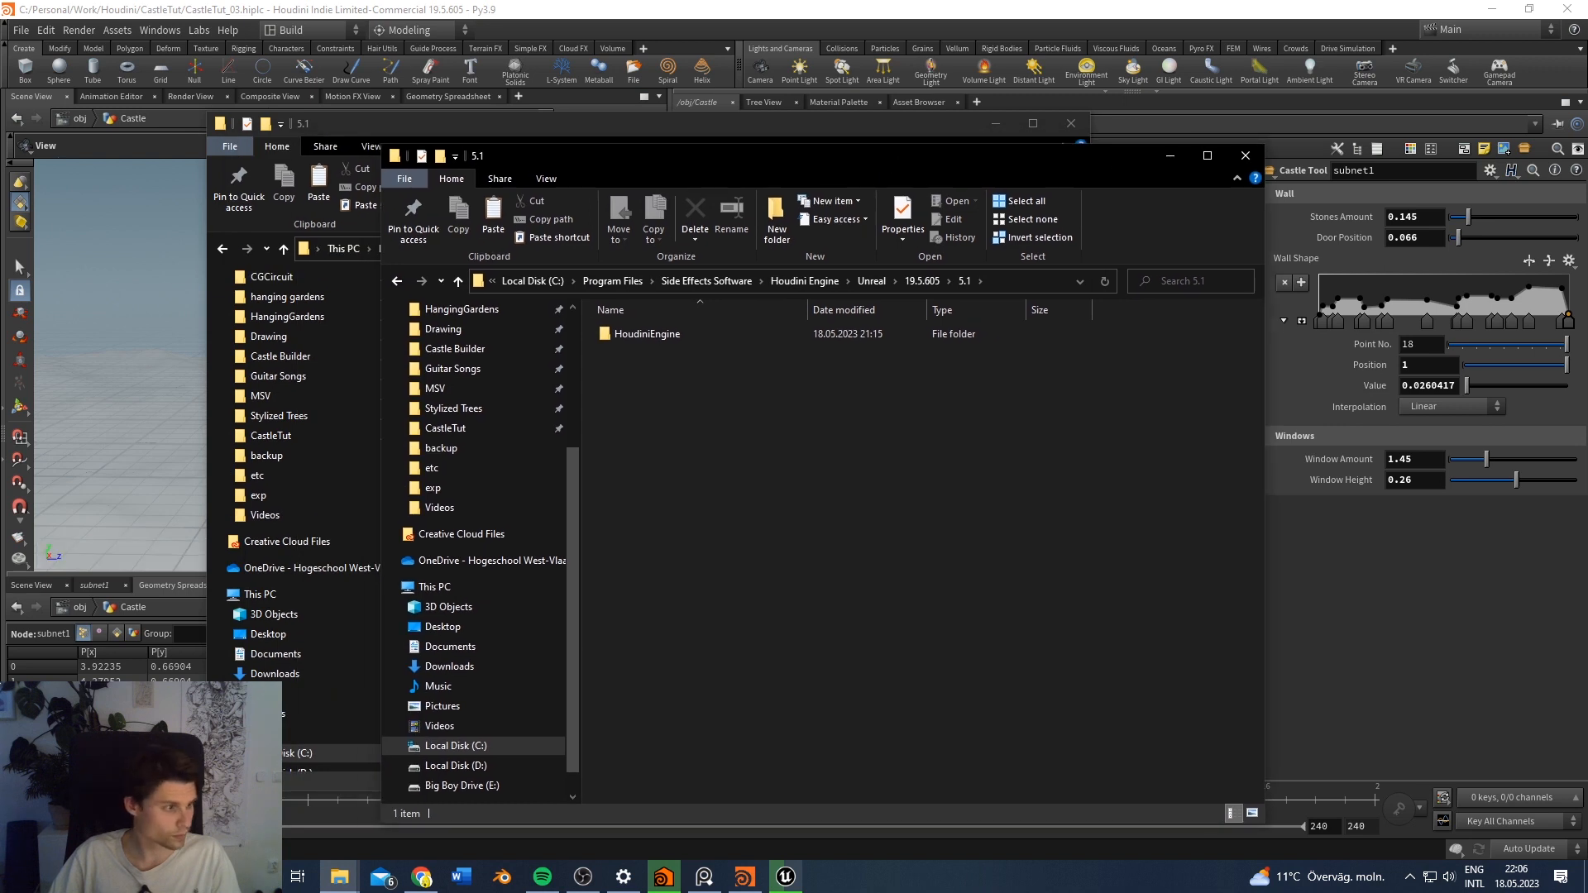
key("alt+Tab")
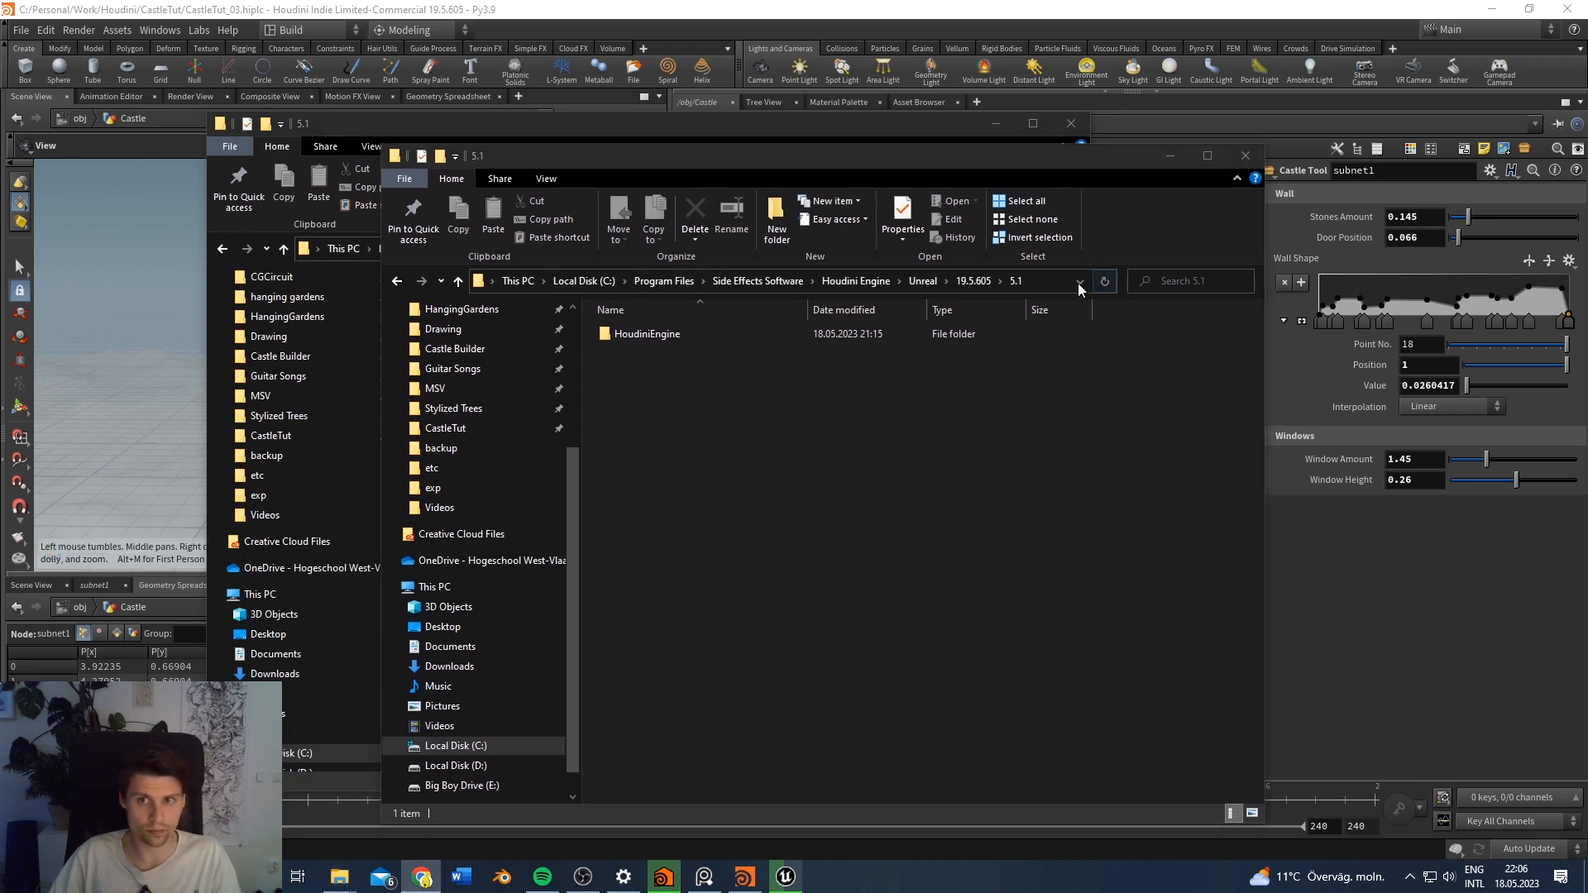
left_click(1048, 283)
type("C:\\Program Files\\Epic Games\\UE_5.0")
key("Return")
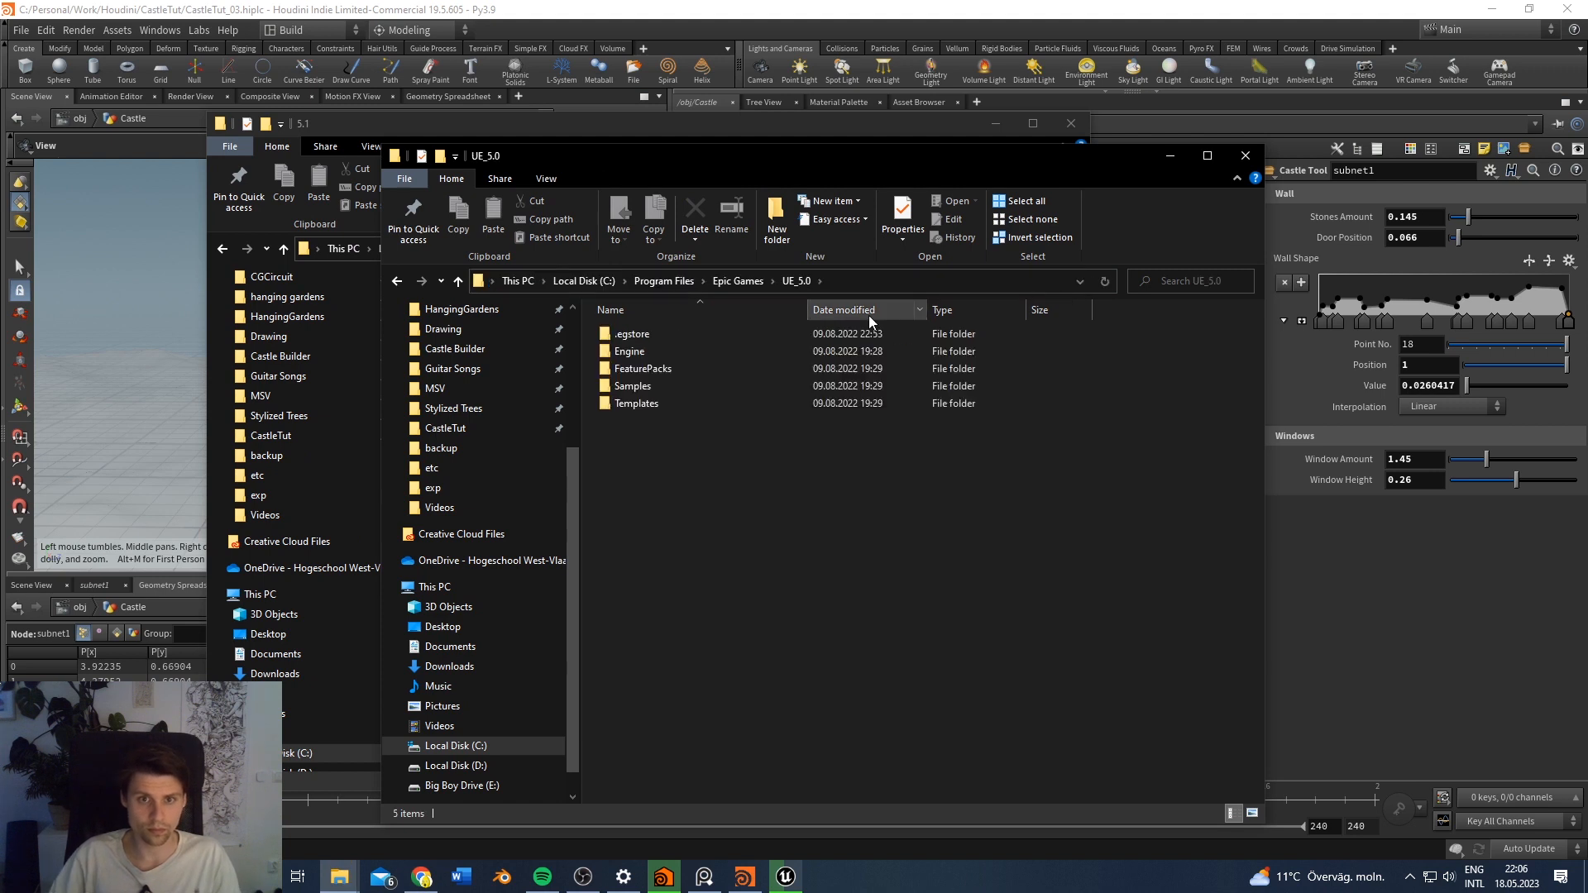
Step: Go up to the Epic Games folder and navigate to UE_5.1\Engine\Plugins
left_click(738, 282)
left_click(670, 401)
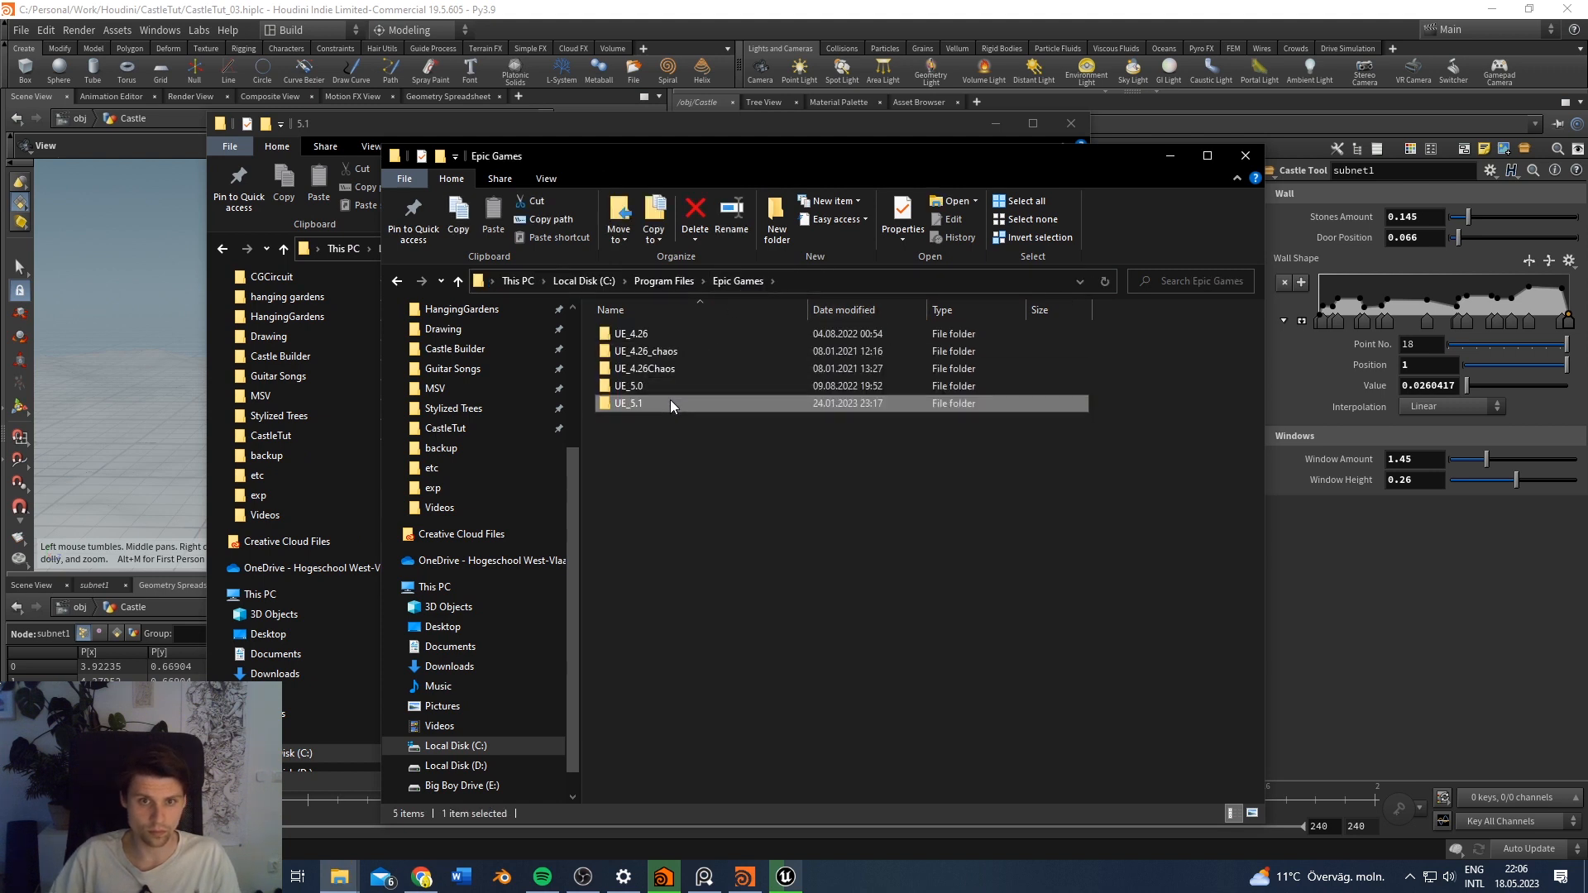
double_click(670, 403)
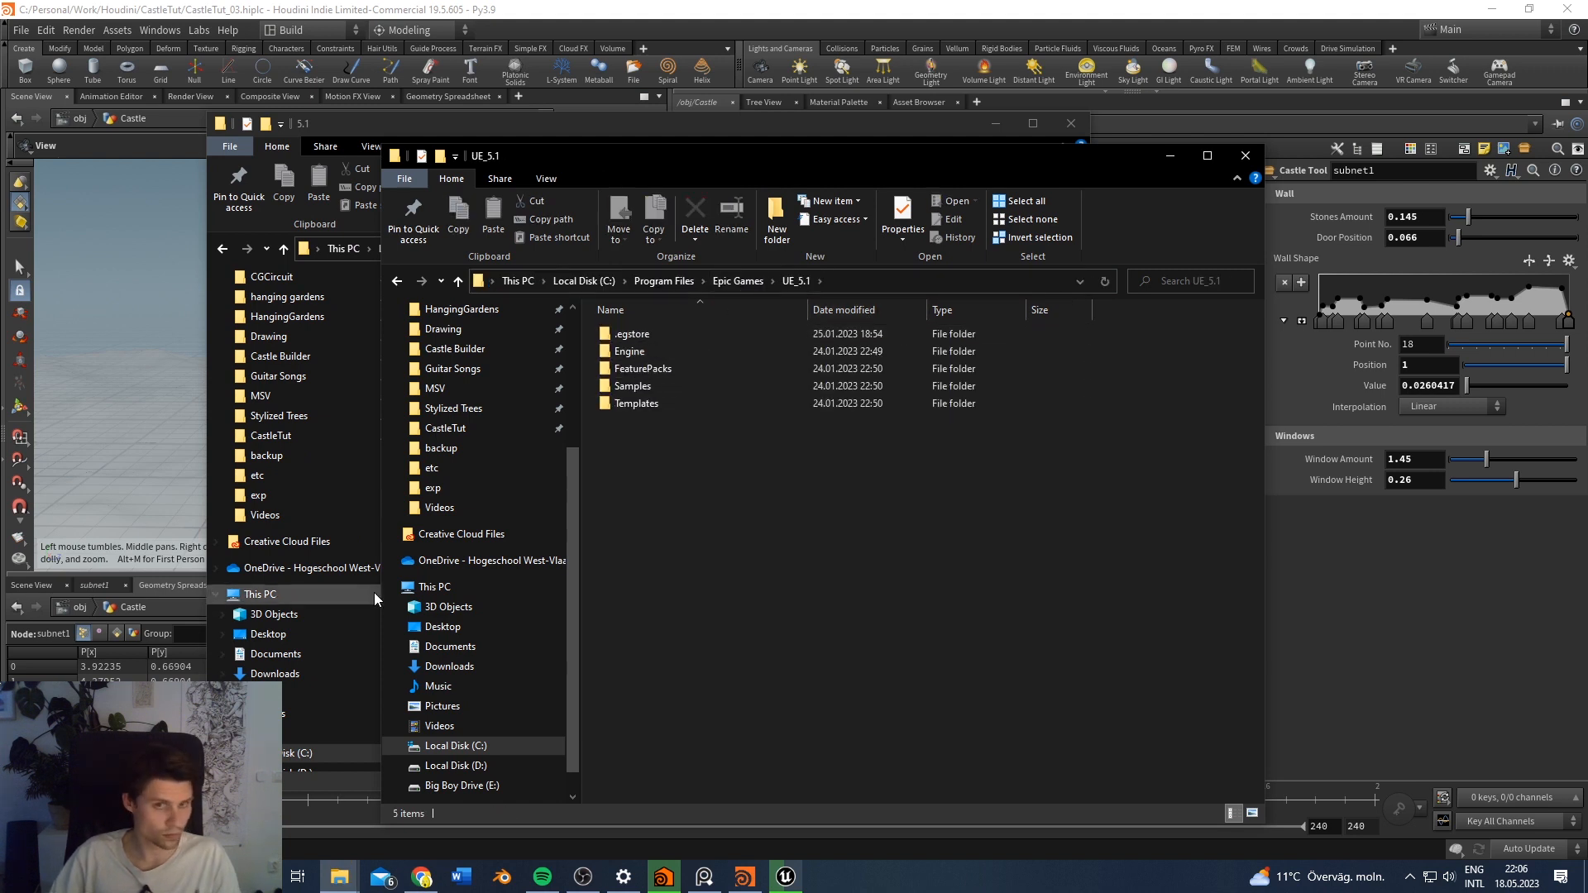
double_click(713, 350)
double_click(694, 491)
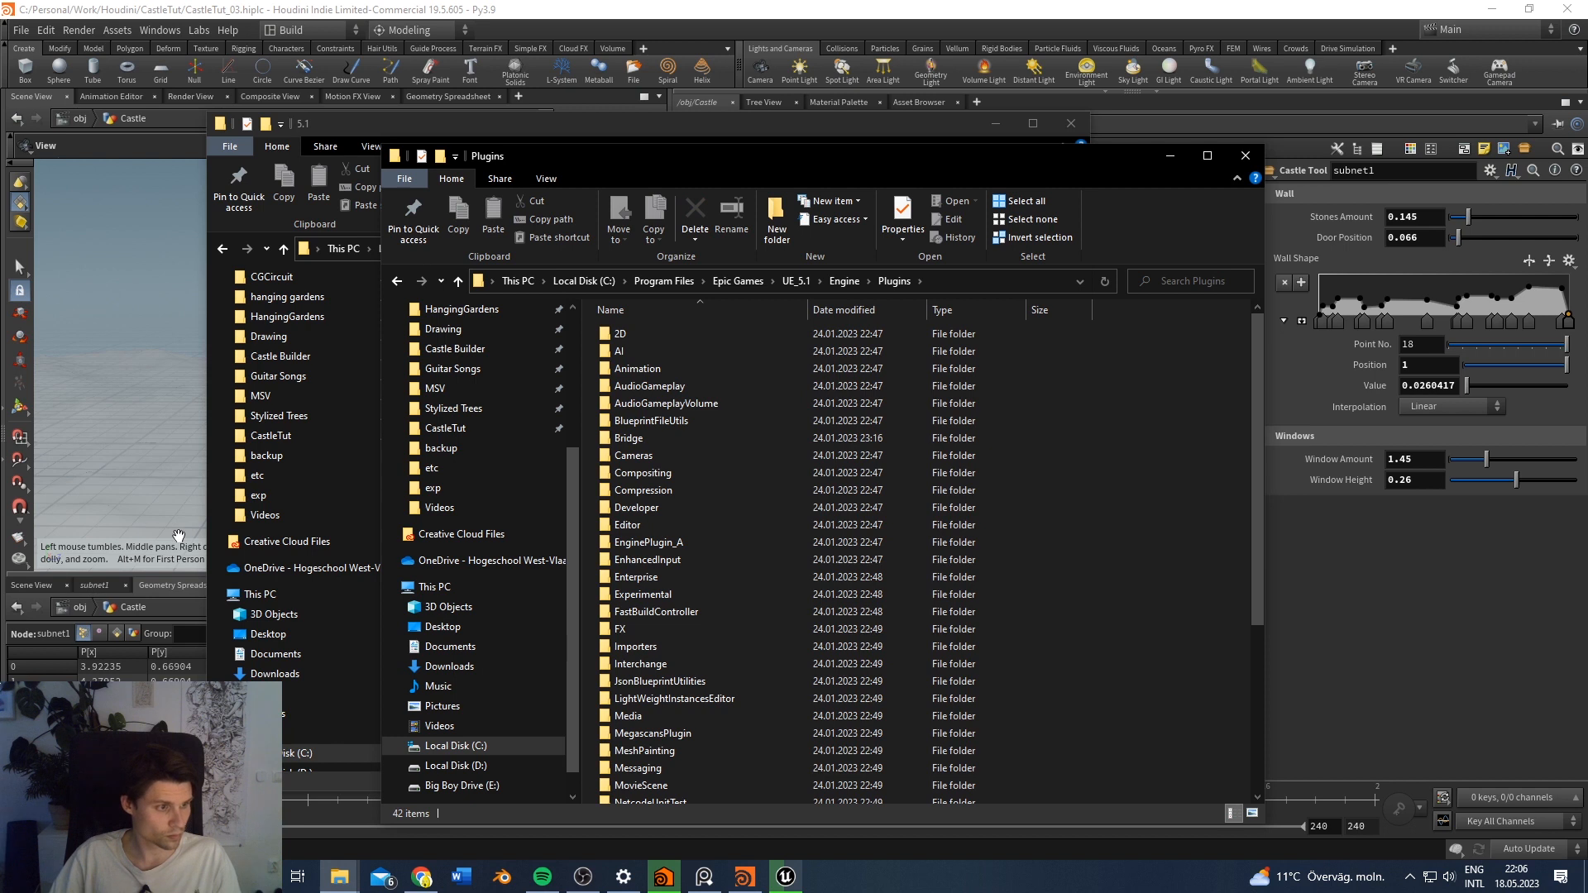
left_click(667, 543)
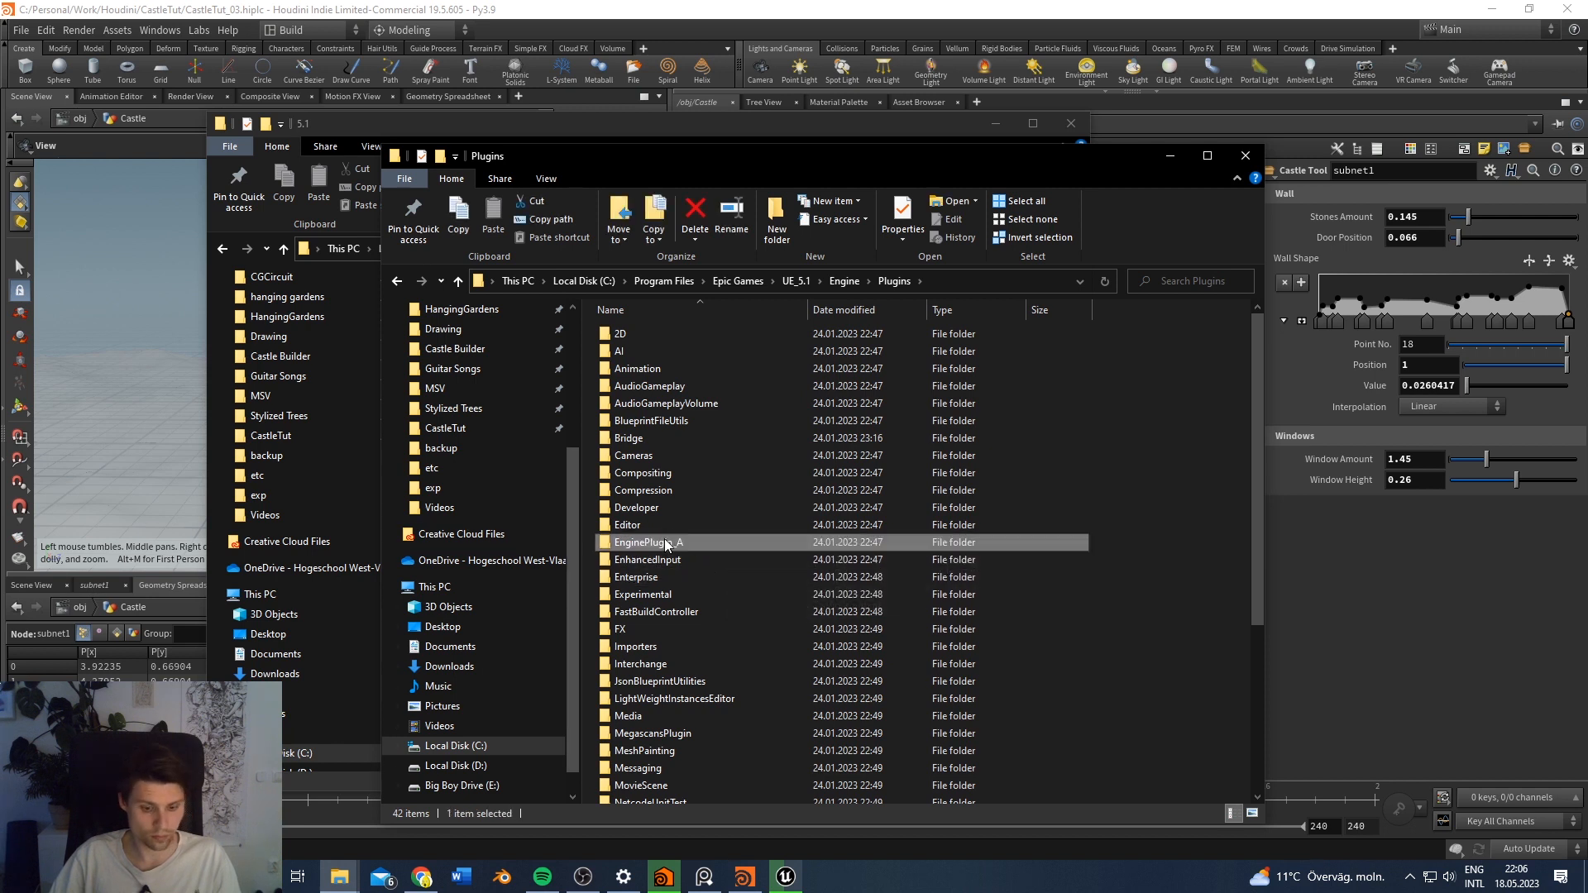
Step: Copy the HoudiniEngine folder into UE_5.1's Engine\Plugins folder and close both File Explorer windows
left_click_drag(714, 158, 990, 143)
left_click(465, 301)
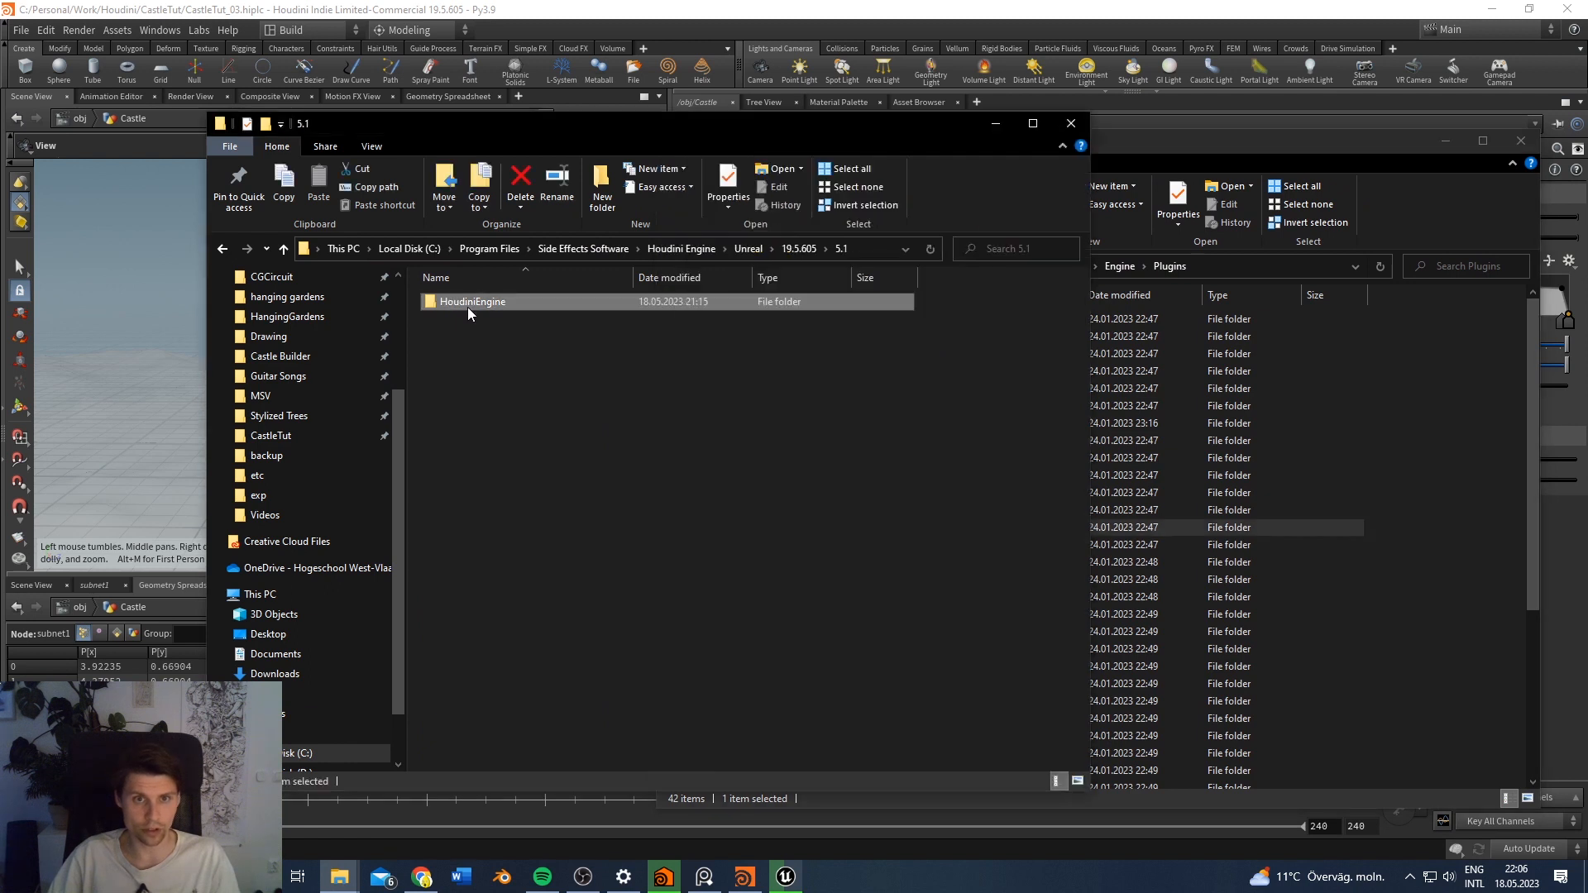
key("ctrl+c")
left_click(1459, 502)
key("ctrl+v")
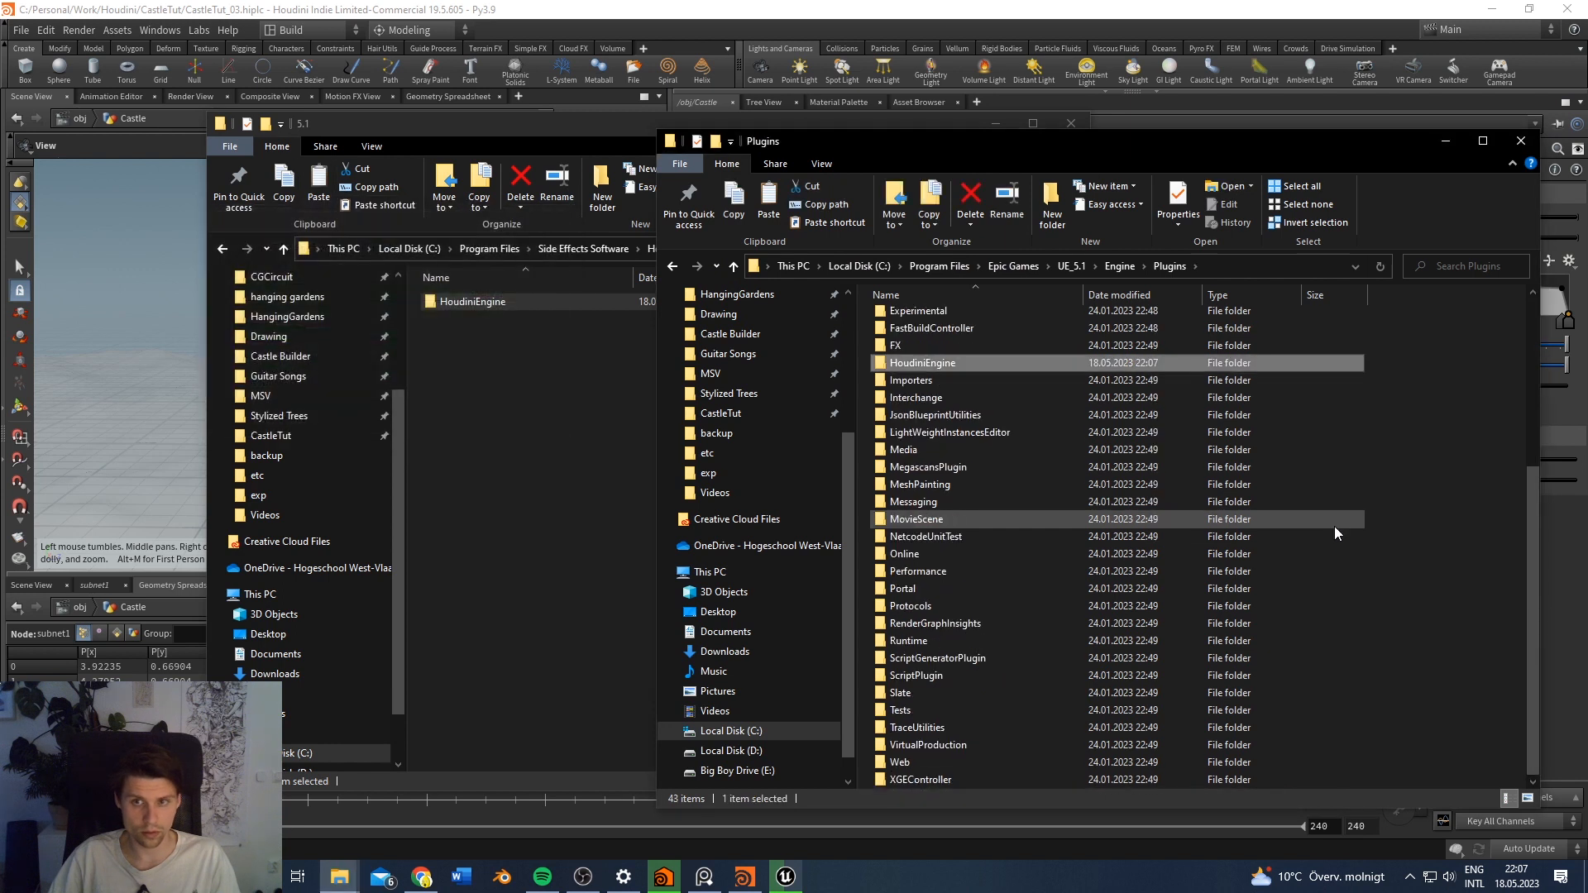
left_click(1521, 141)
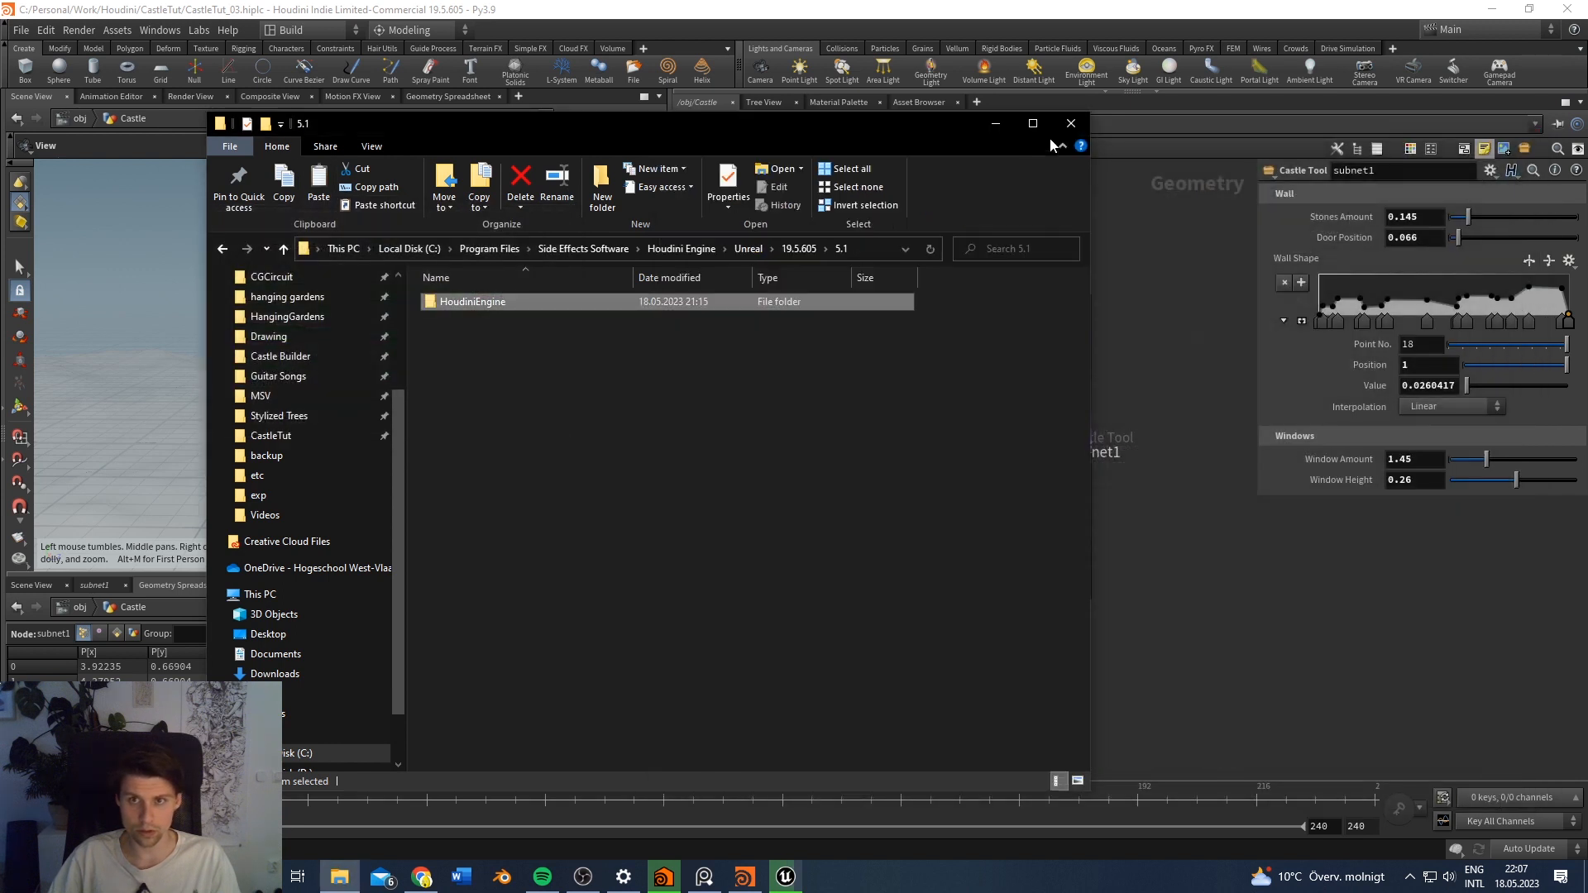
left_click(1070, 123)
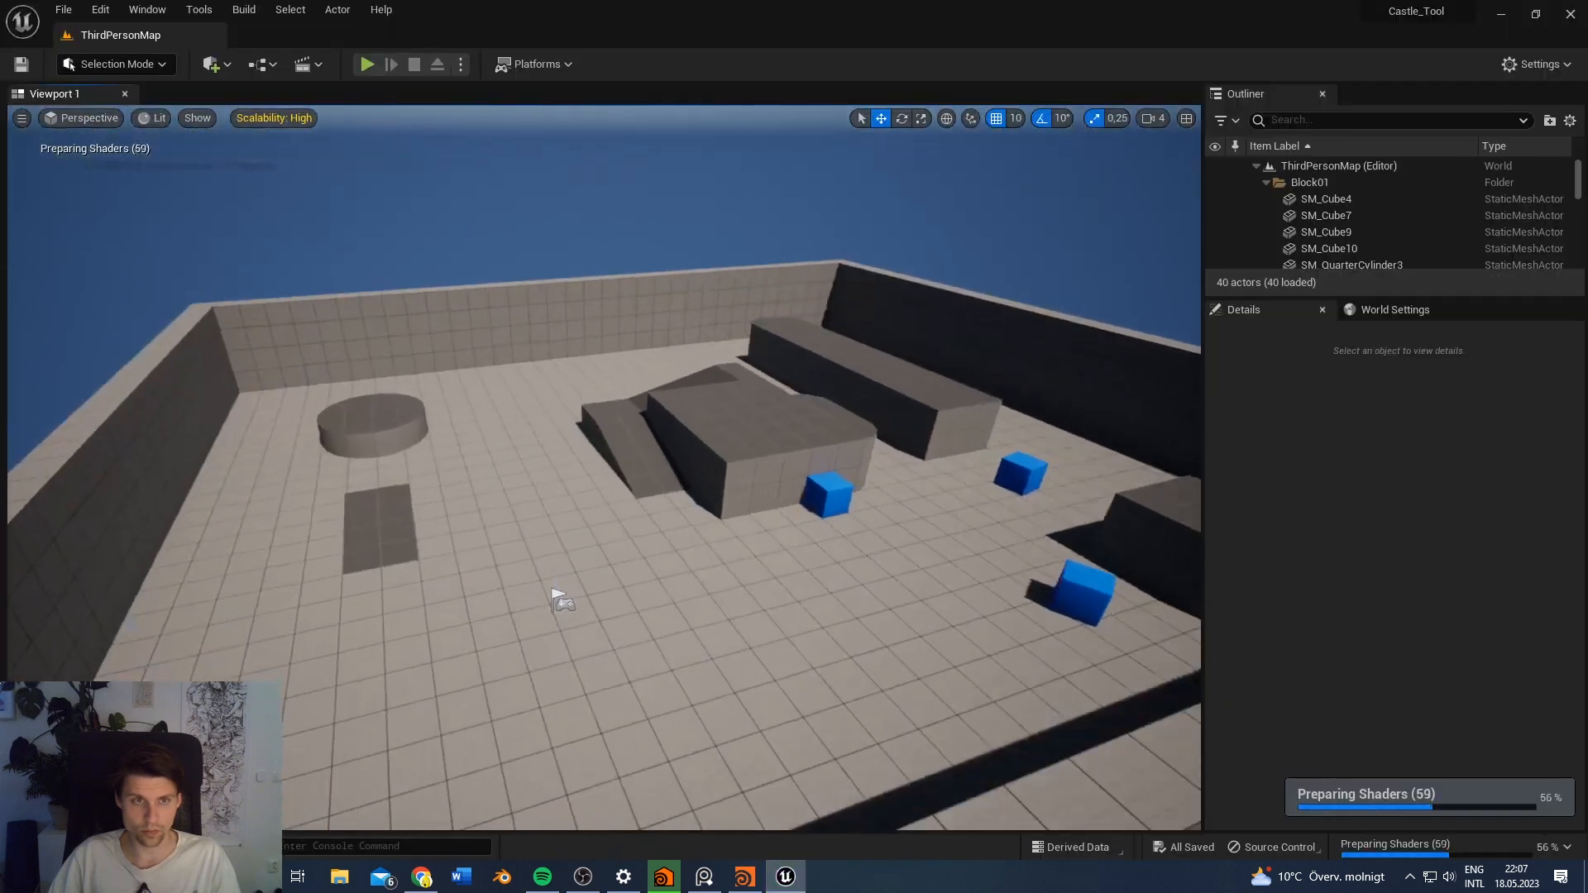
Step: Open Unreal's plugin browser, search it for "houdini" and close the browser
right_click_drag(653, 513, 624, 518)
key("w")
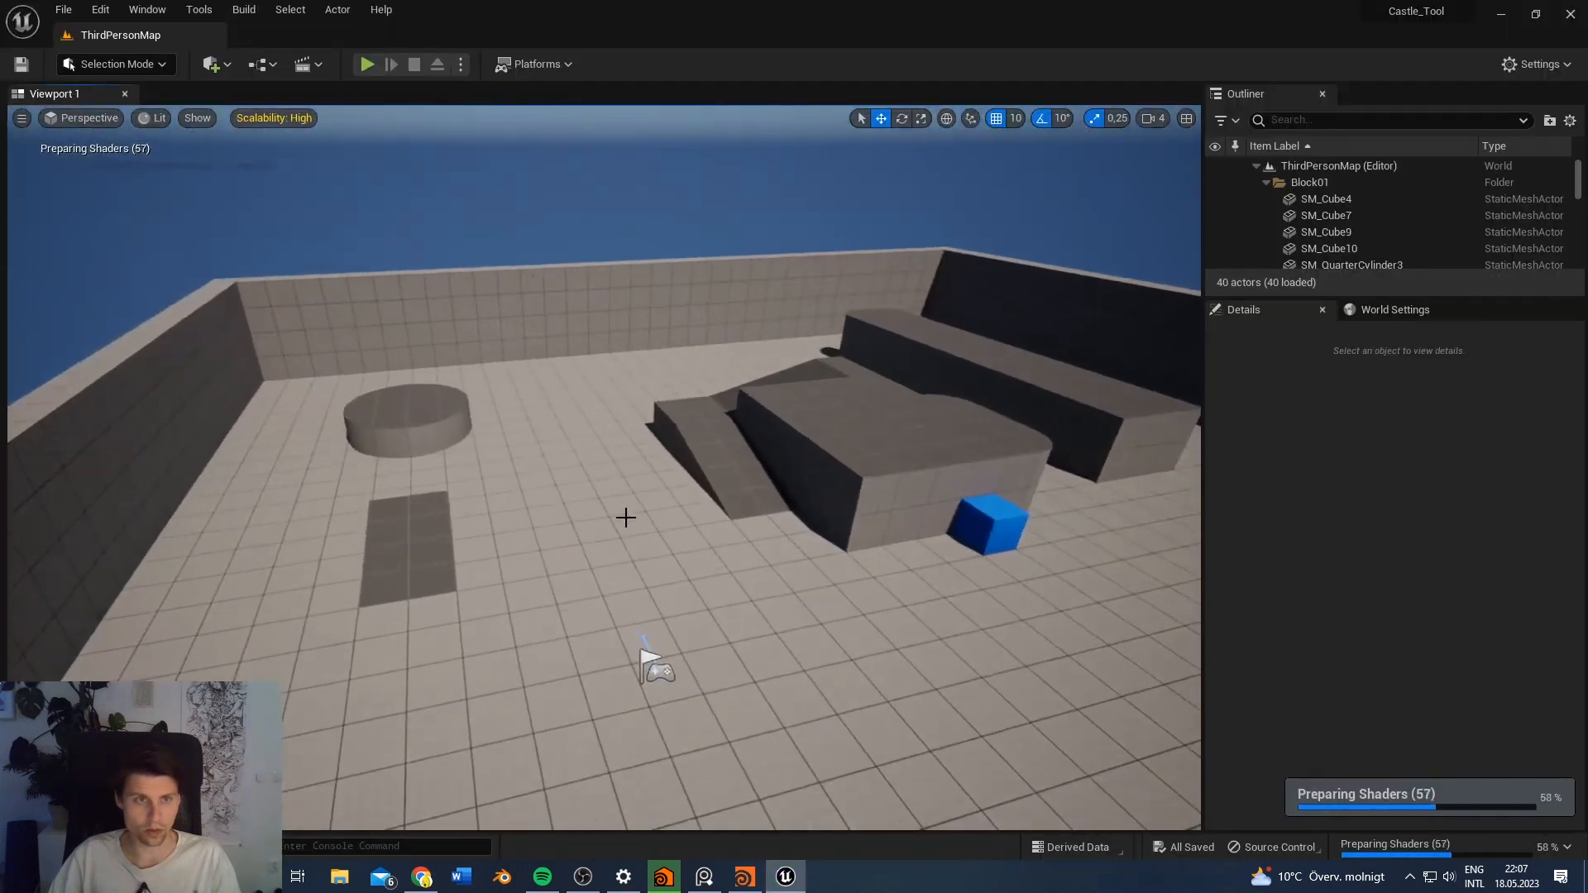
right_click_drag(496, 331, 546, 341)
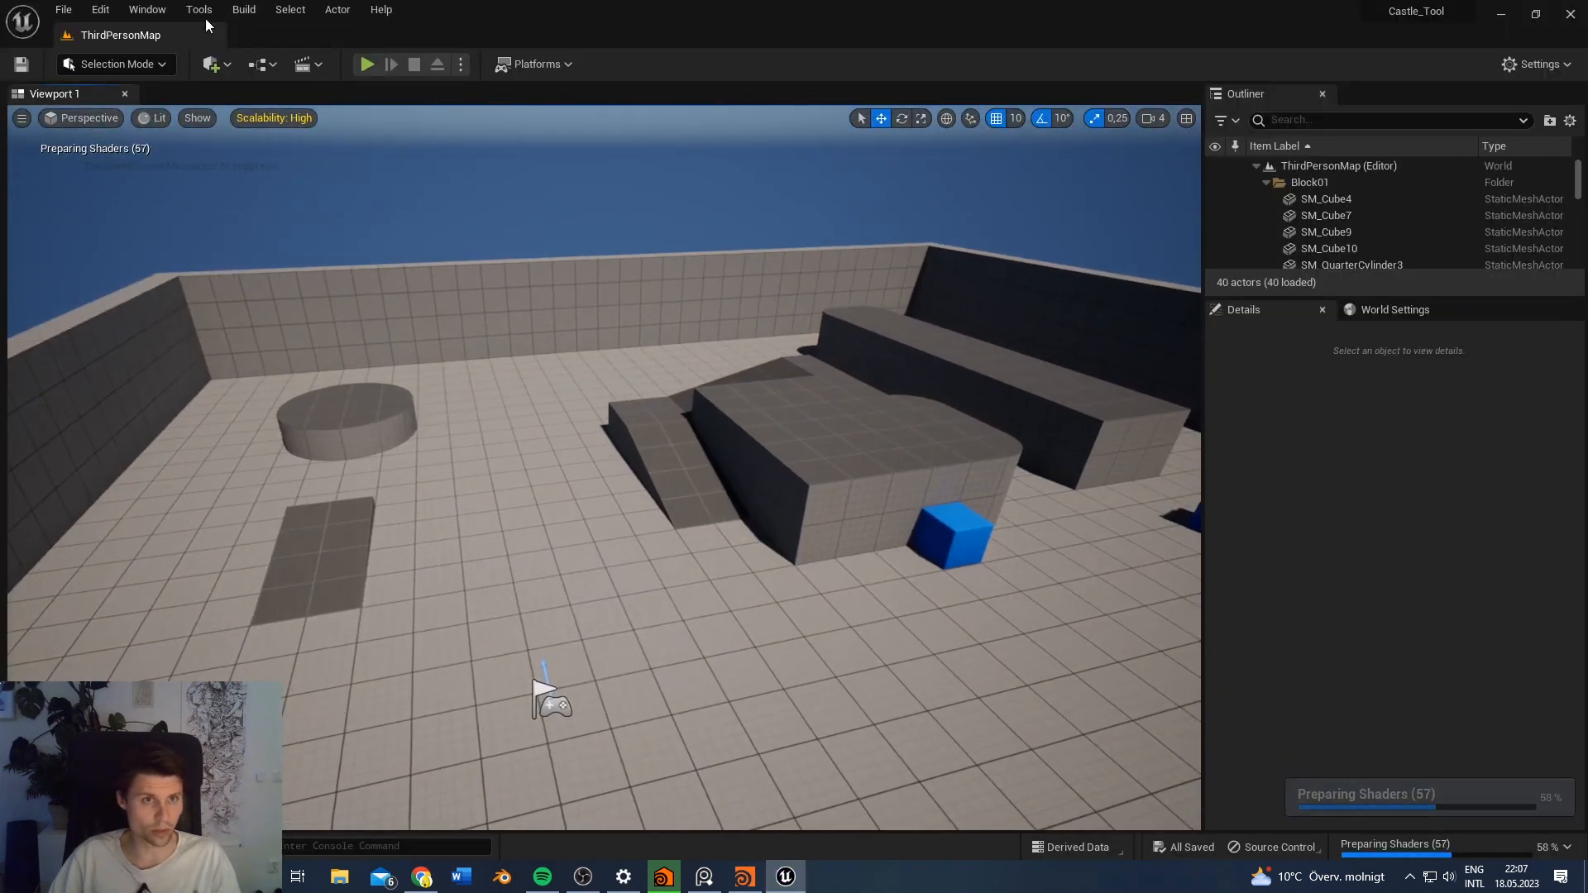
left_click(199, 10)
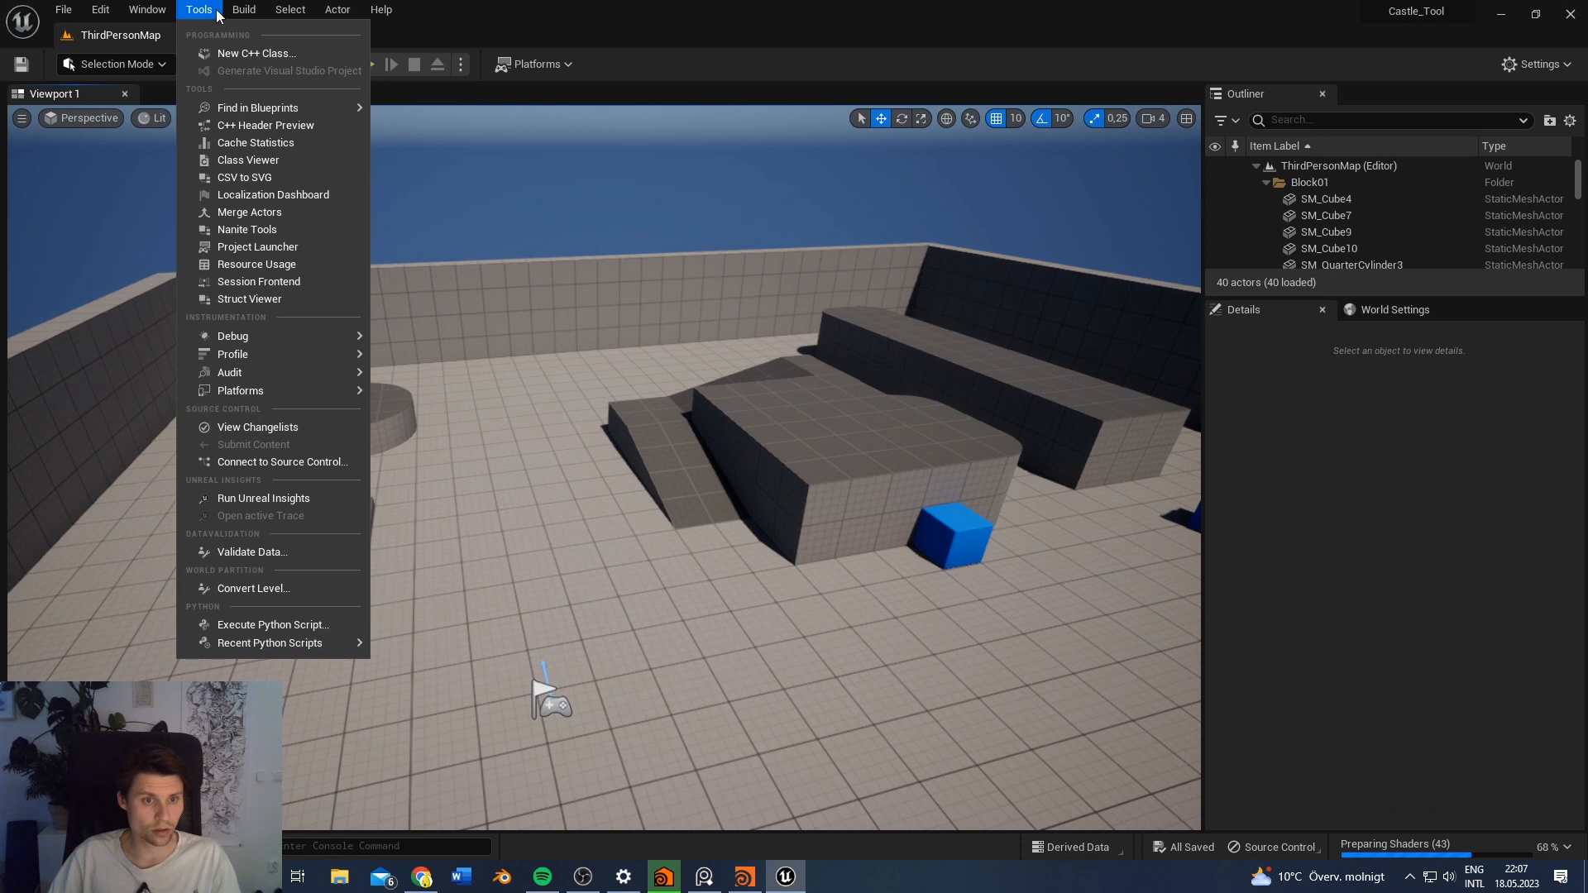
mouse_move(100, 10)
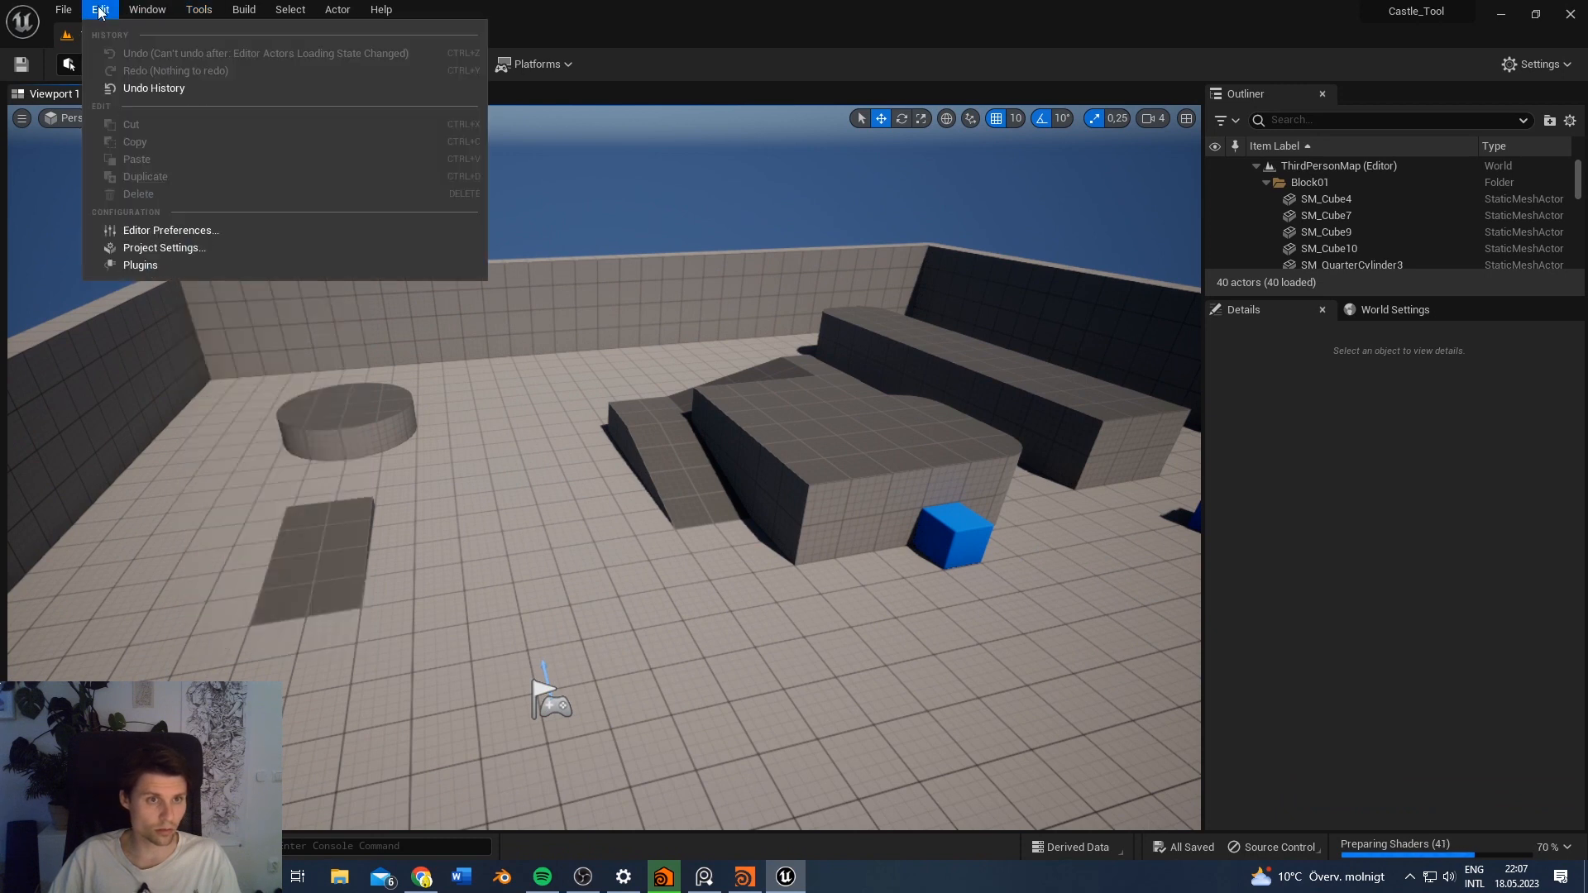
left_click(140, 264)
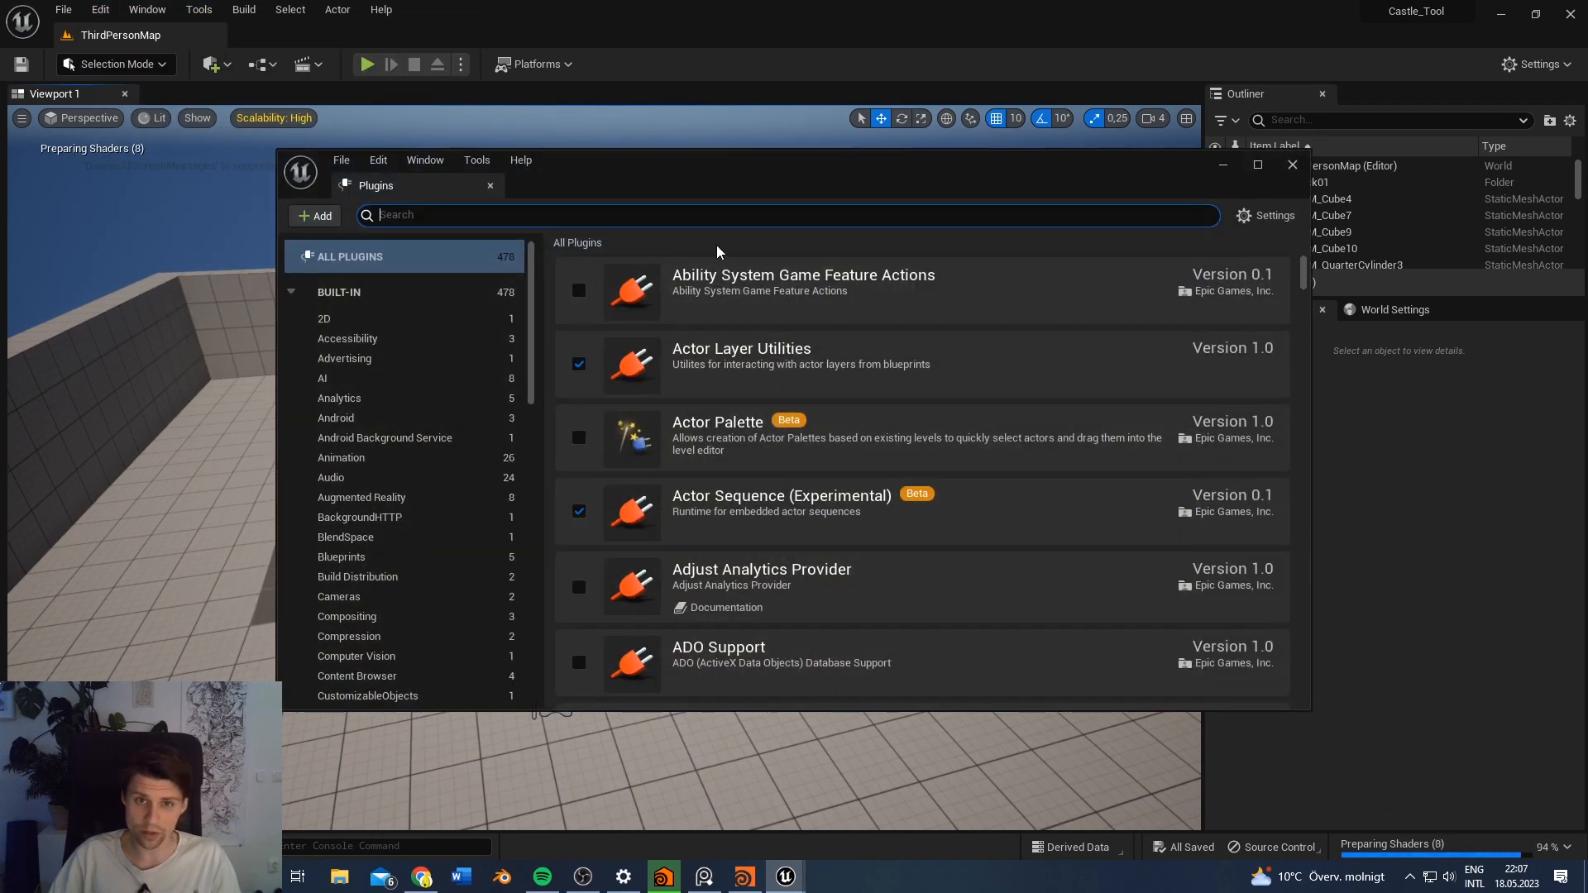
left_click_drag(727, 173, 657, 159)
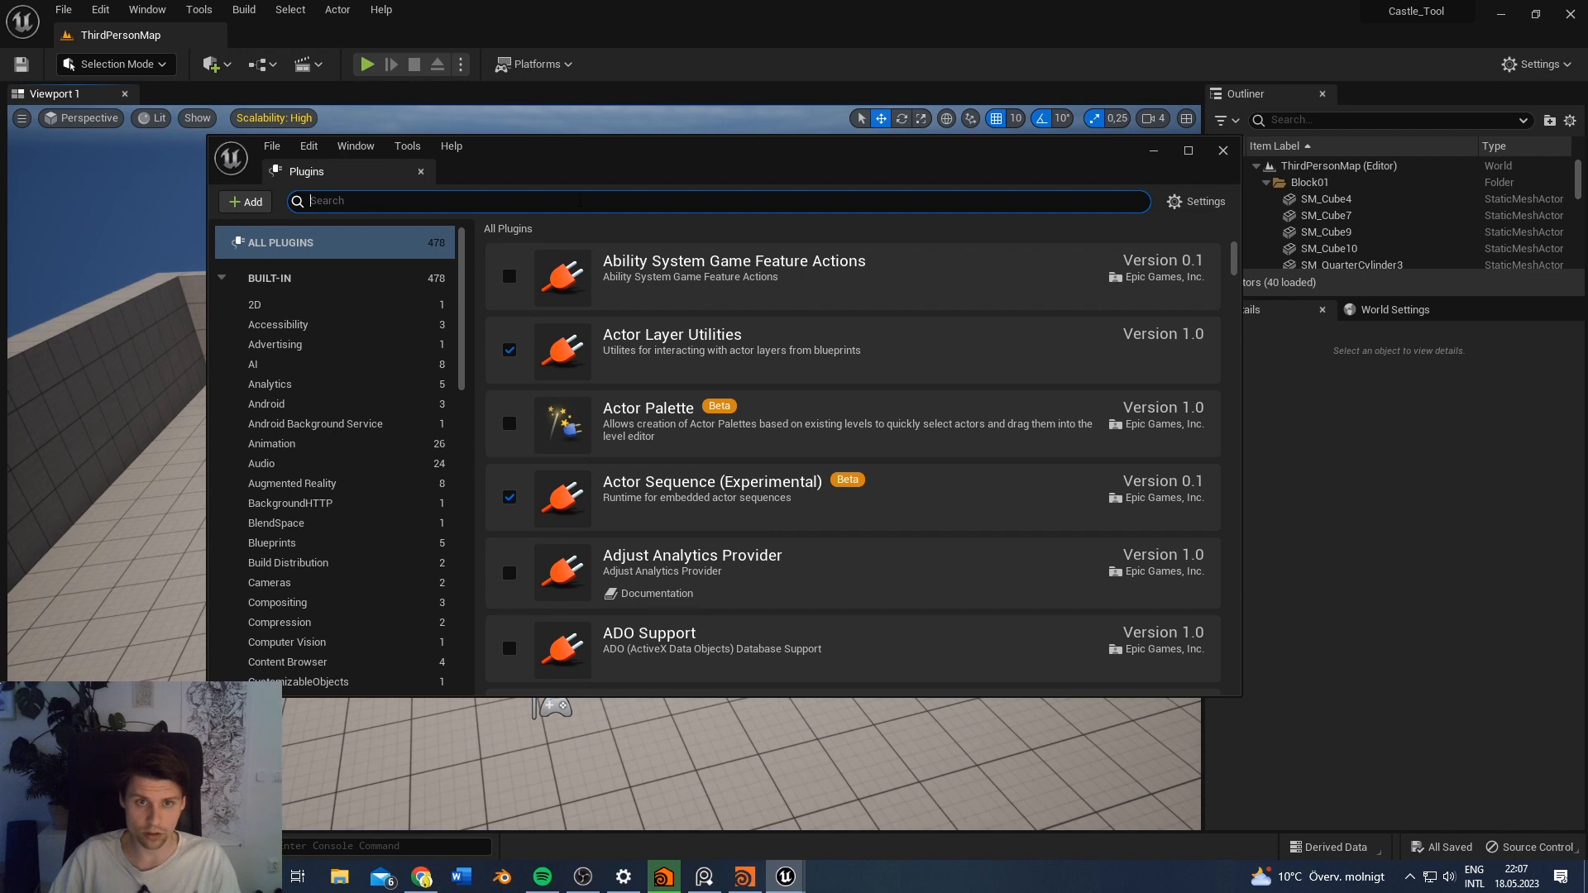
type("houdini")
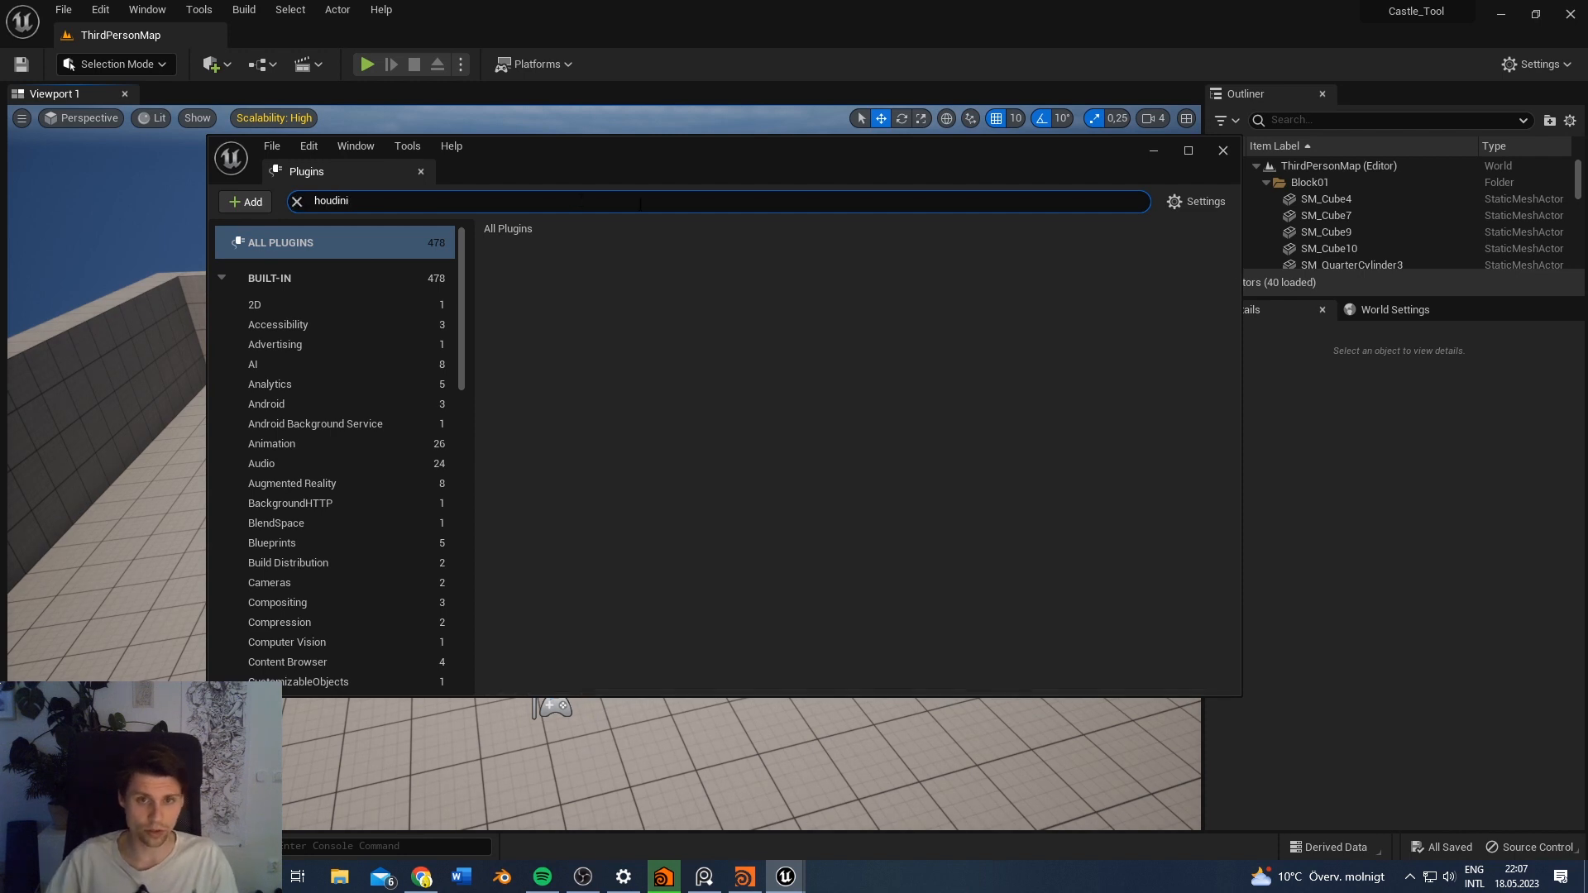
left_click(1224, 152)
Step: Close the Unreal editor and reopen the Castle_Tool project from its UE5 project folder in File Explorer
left_click(1570, 13)
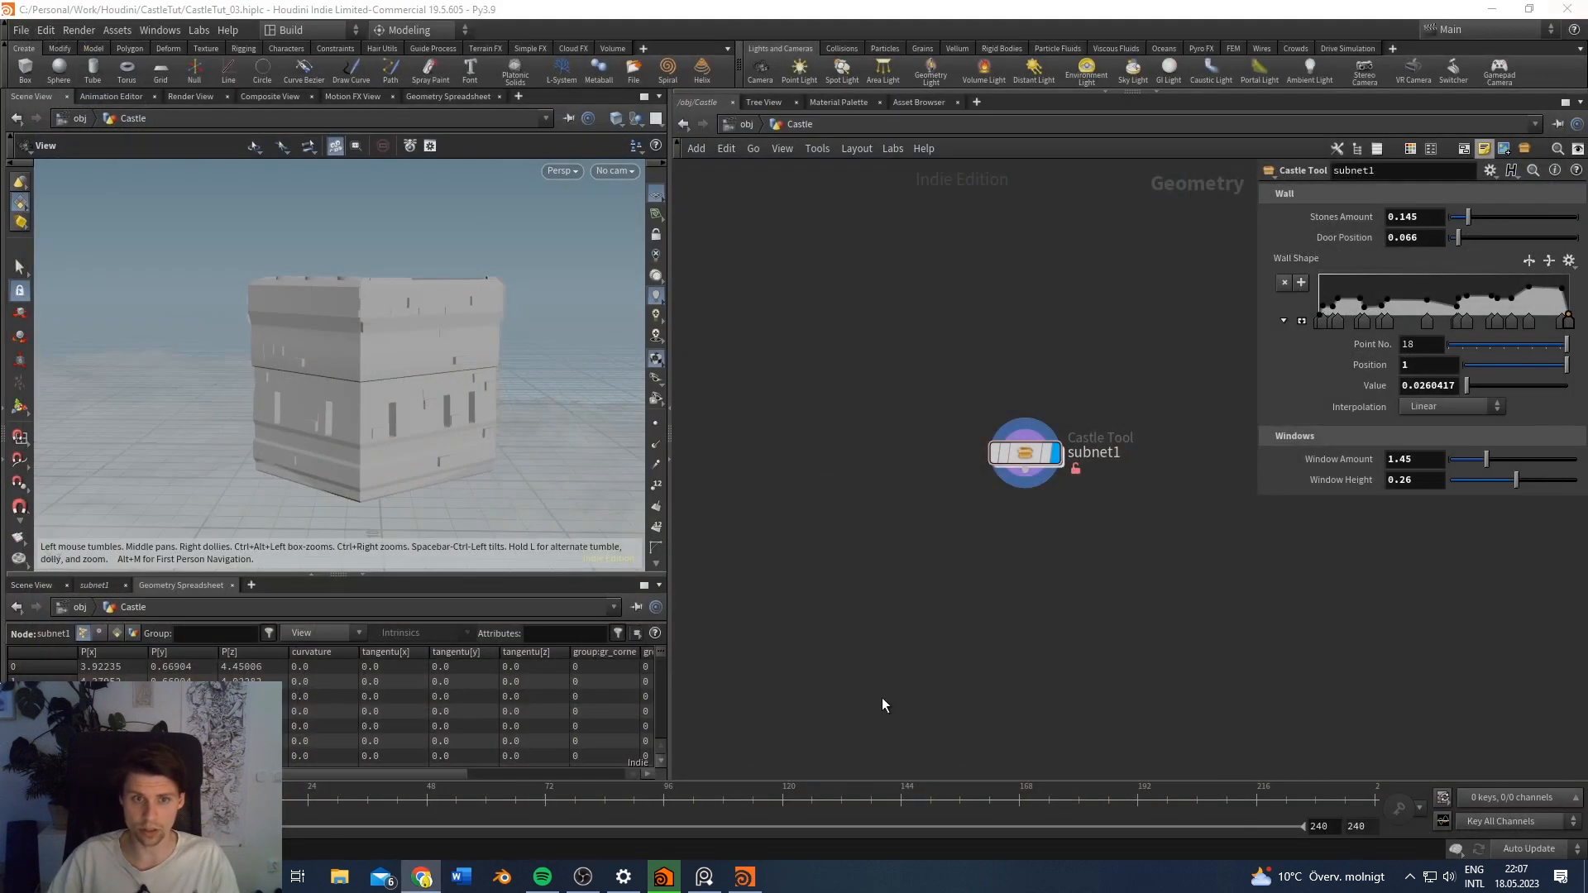
left_click(340, 877)
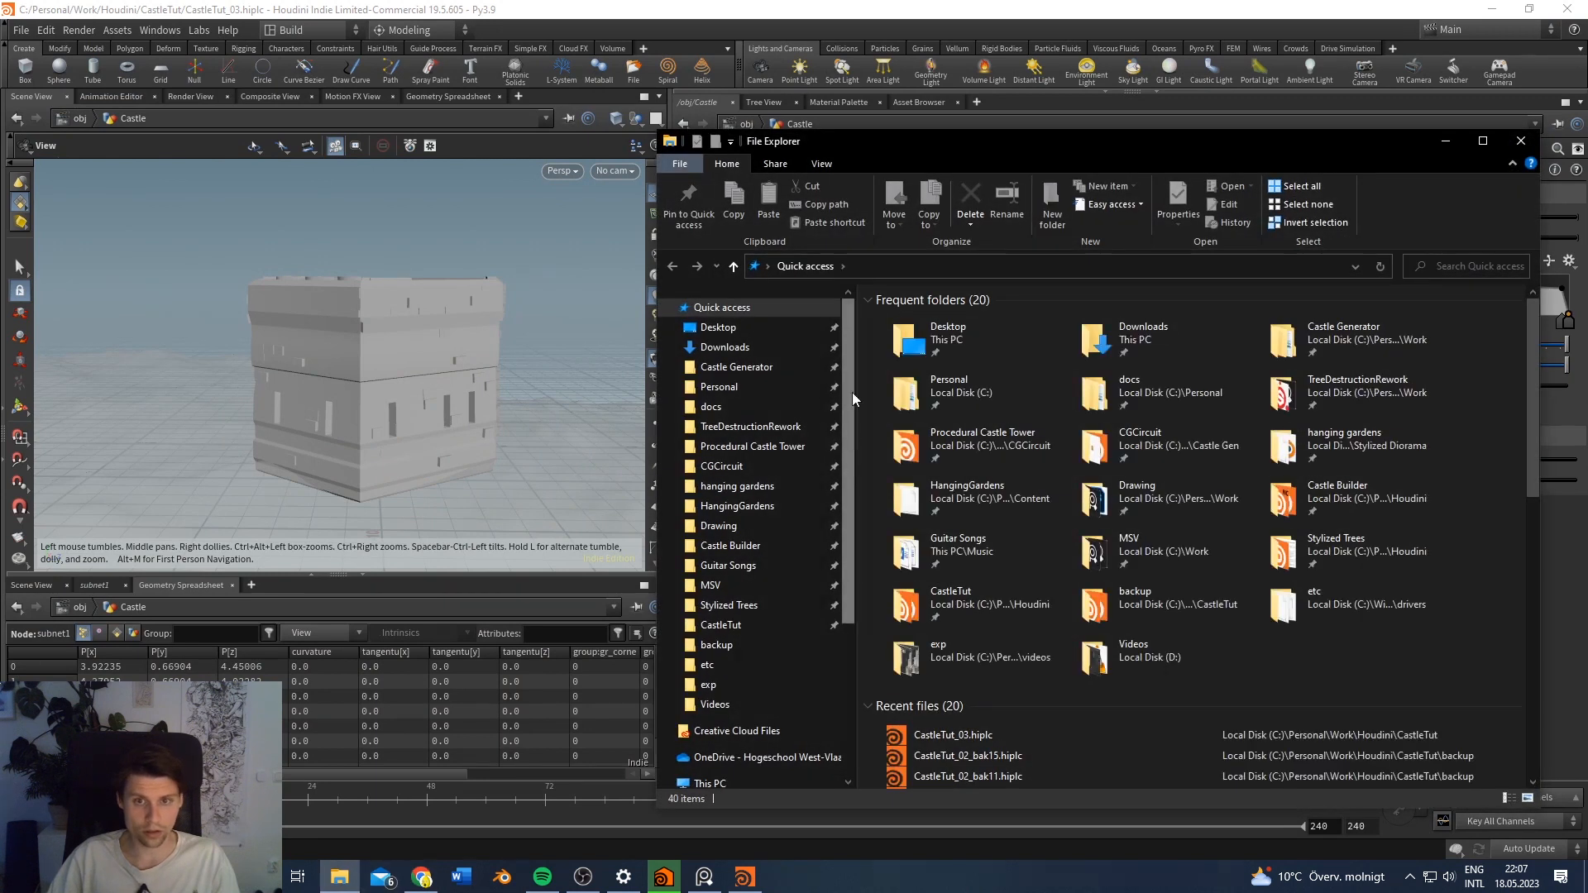
left_click(728, 626)
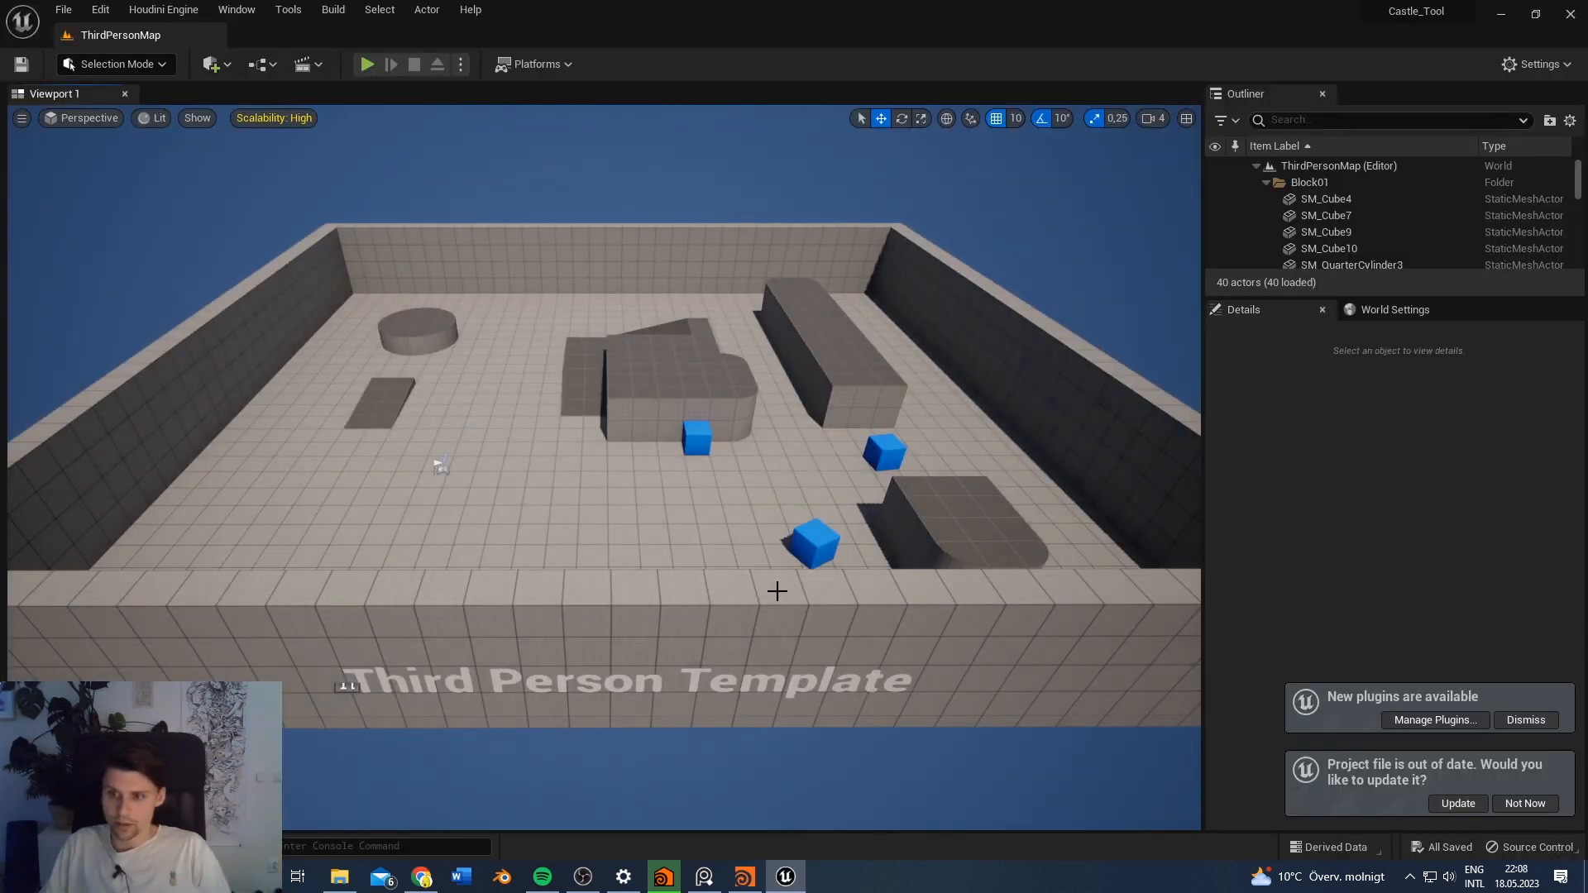
Step: Check the Houdini Engine entry by searching "houd" in the plugin browser, update the out-of-date project file and close the browser
left_click(1436, 719)
type("houd")
left_click(632, 532)
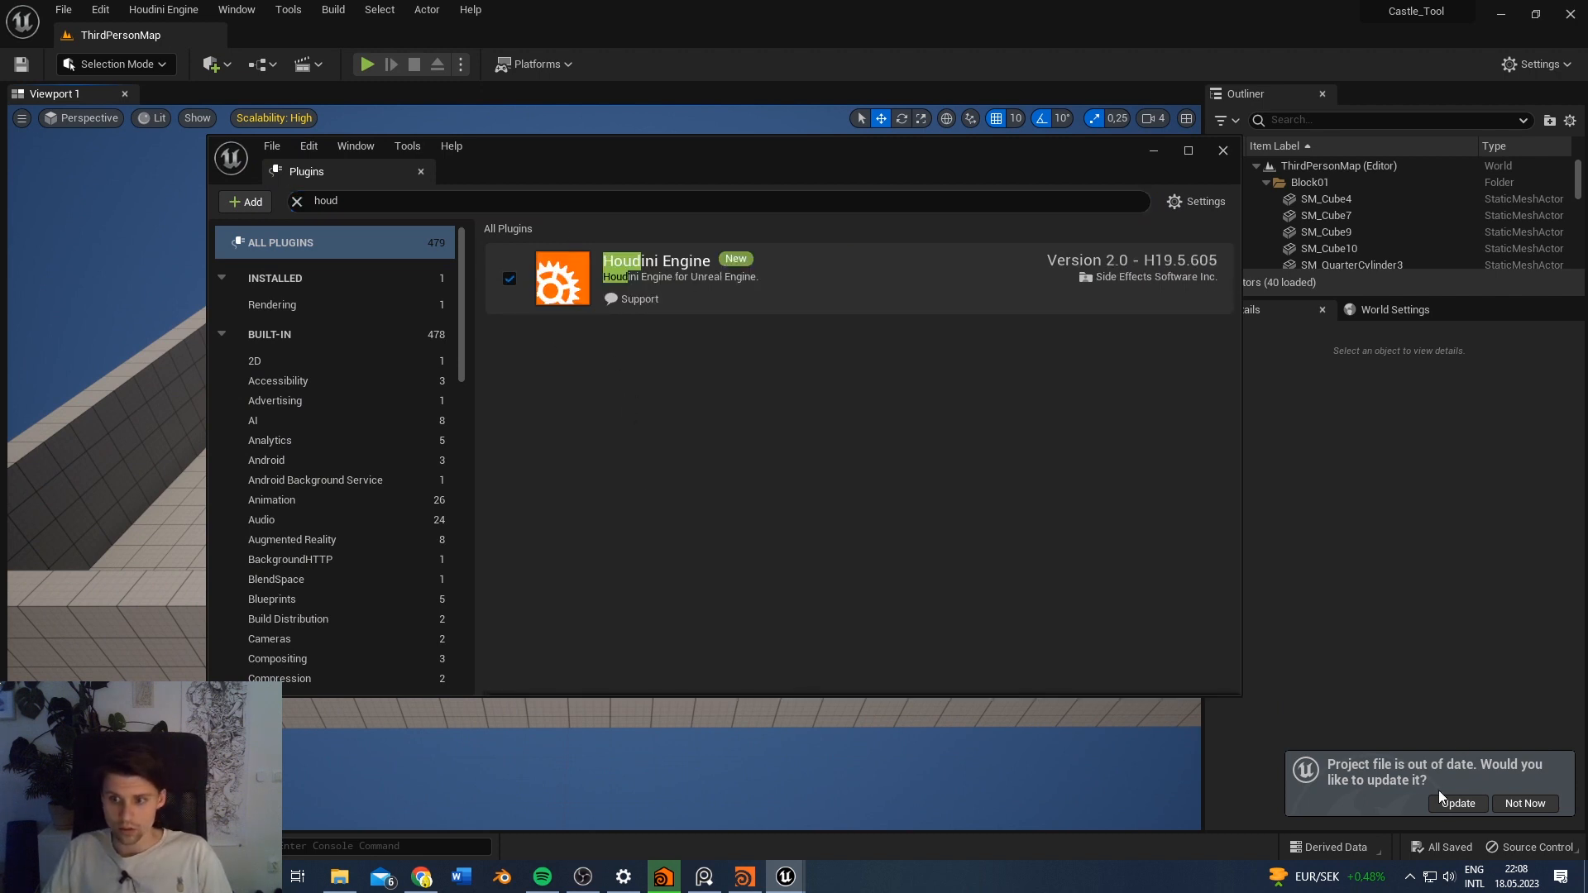
left_click(1459, 803)
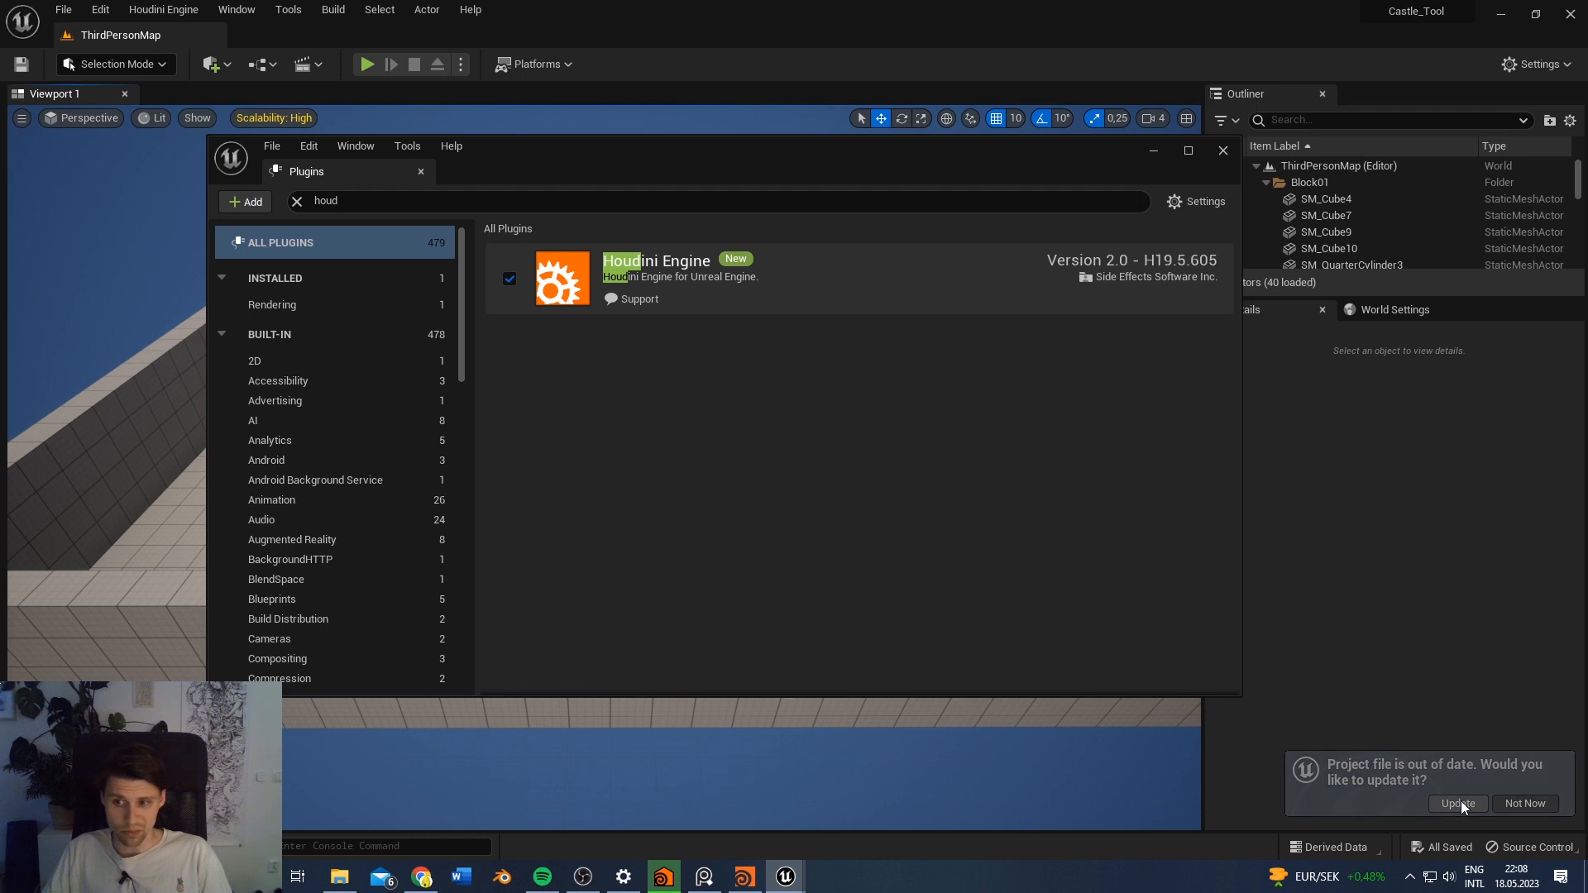
left_click(1224, 151)
mouse_move(656, 793)
right_mouse_down()
mouse_move(674, 741)
mouse_move(656, 793)
right_mouse_up()
key("w")
Step: Switch to Houdini, open the type properties of the Castle Tool node subnet1 and apply them to its library
left_click(745, 876)
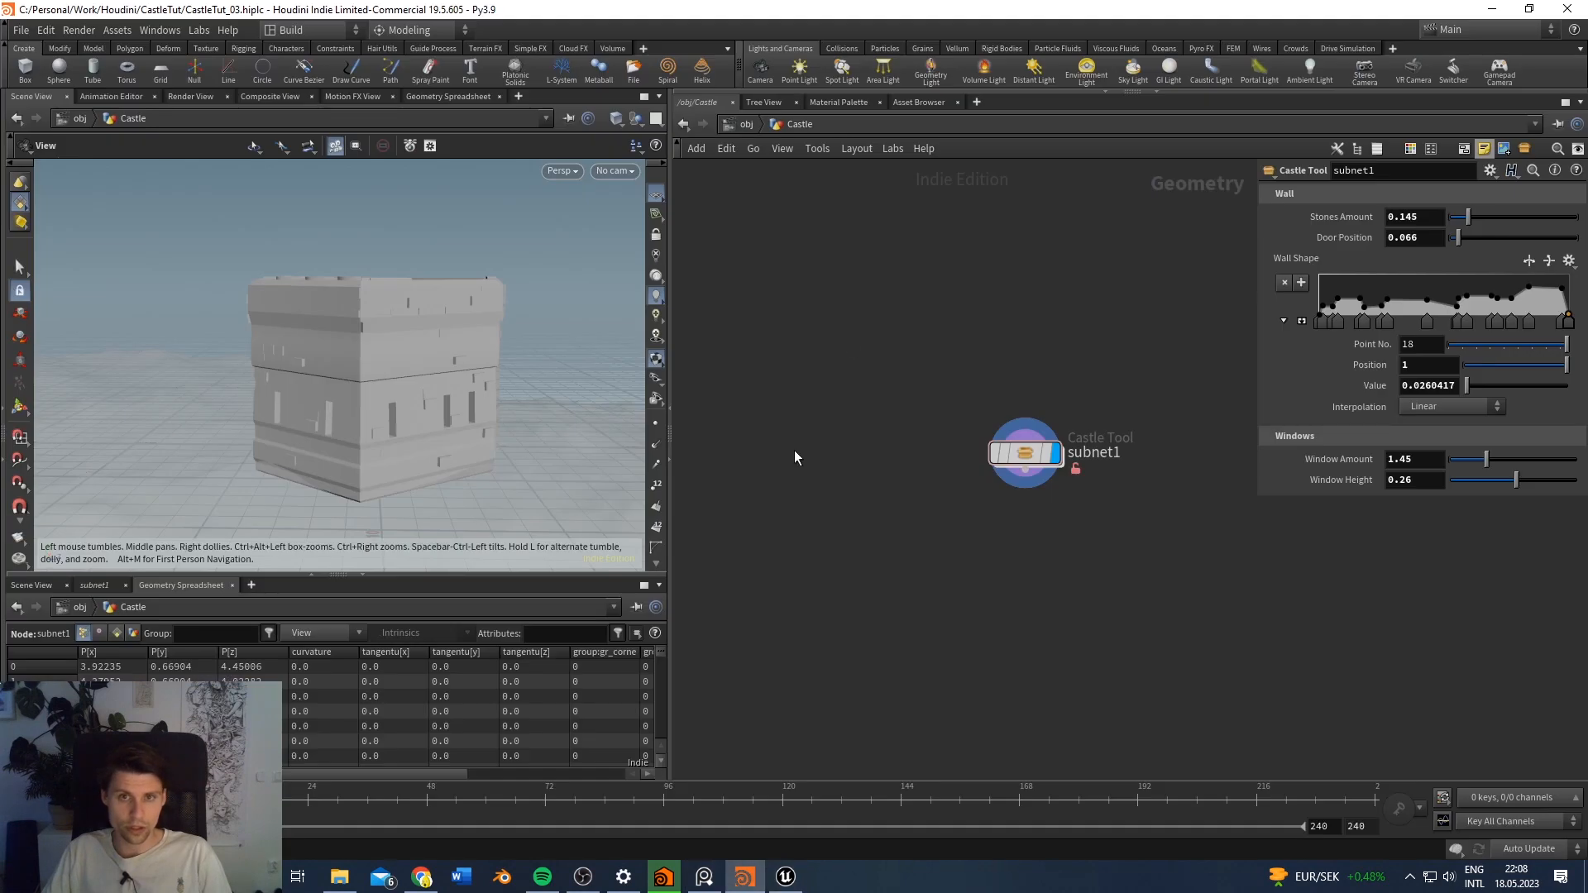
left_click_drag(442, 338, 400, 326)
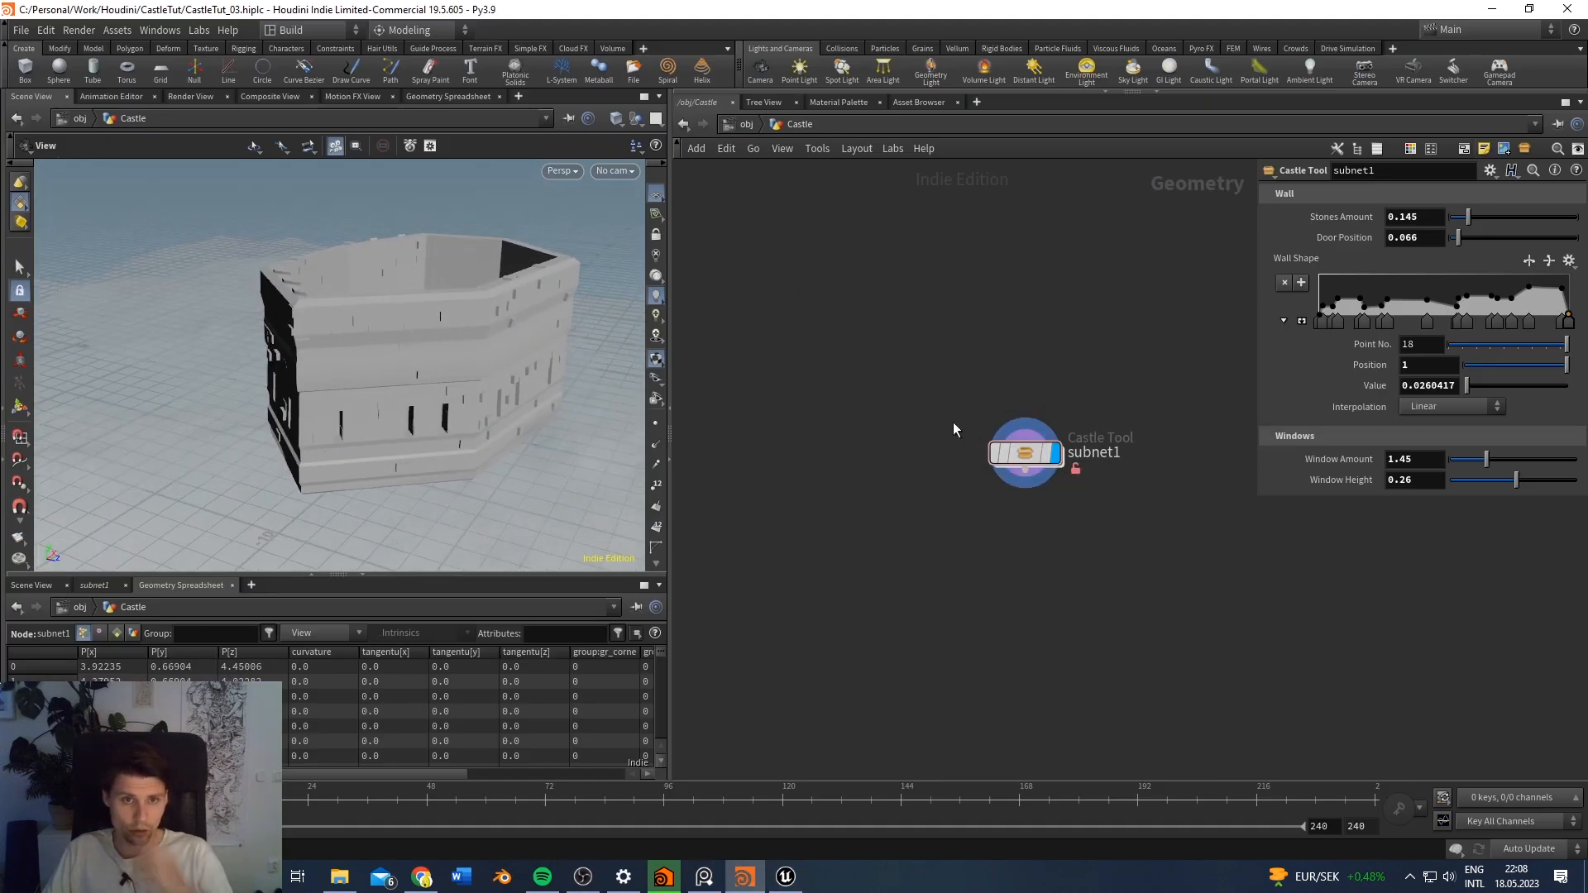
right_click(1023, 456)
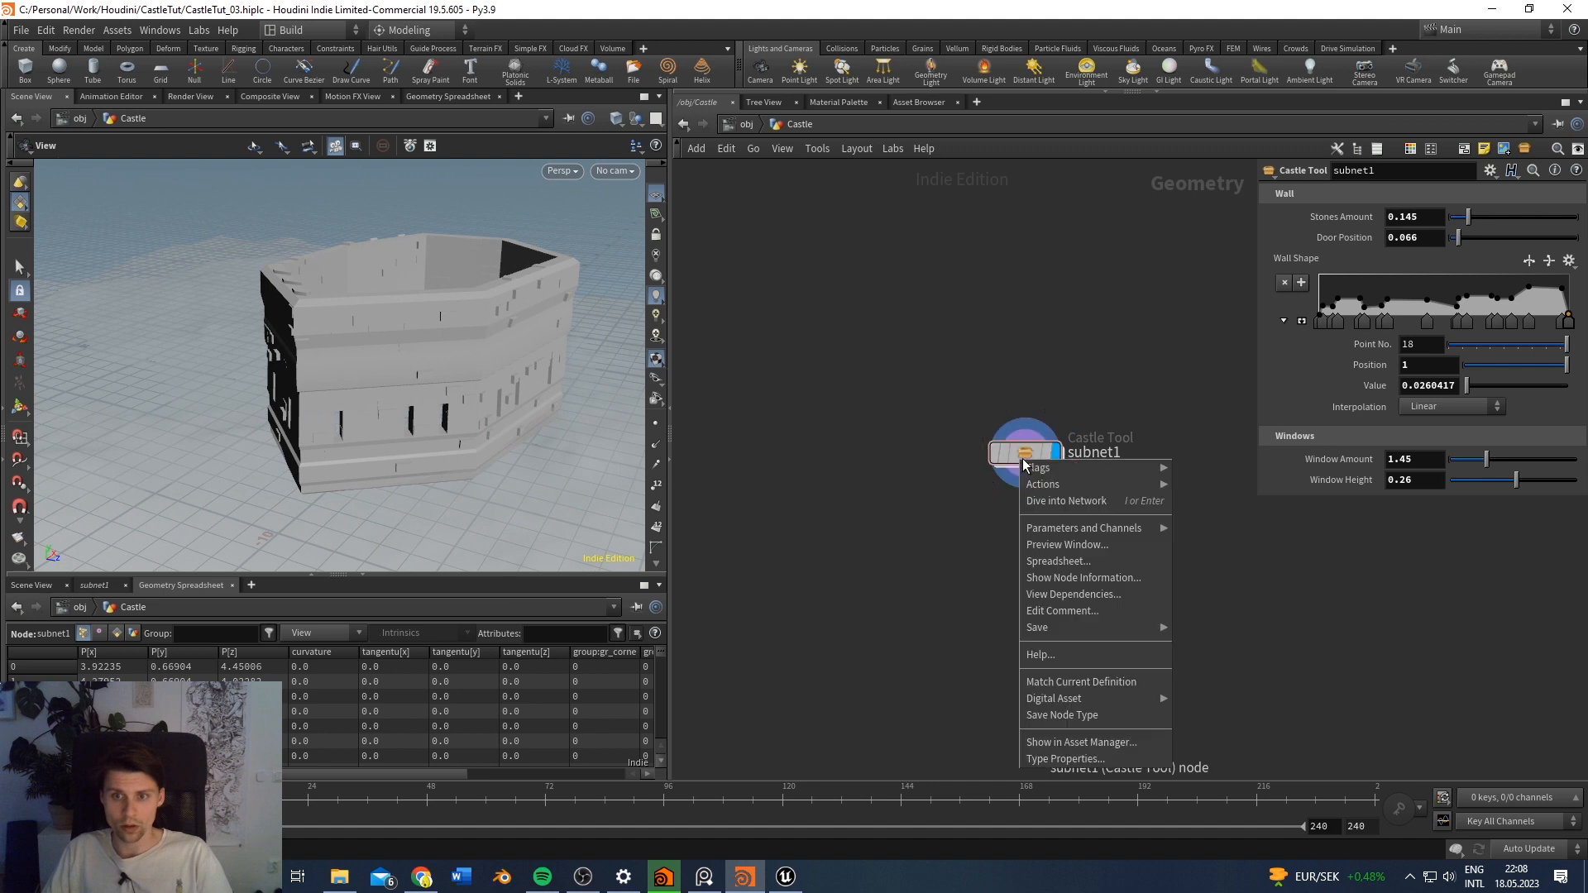
left_click(1060, 758)
left_click_drag(728, 149, 894, 140)
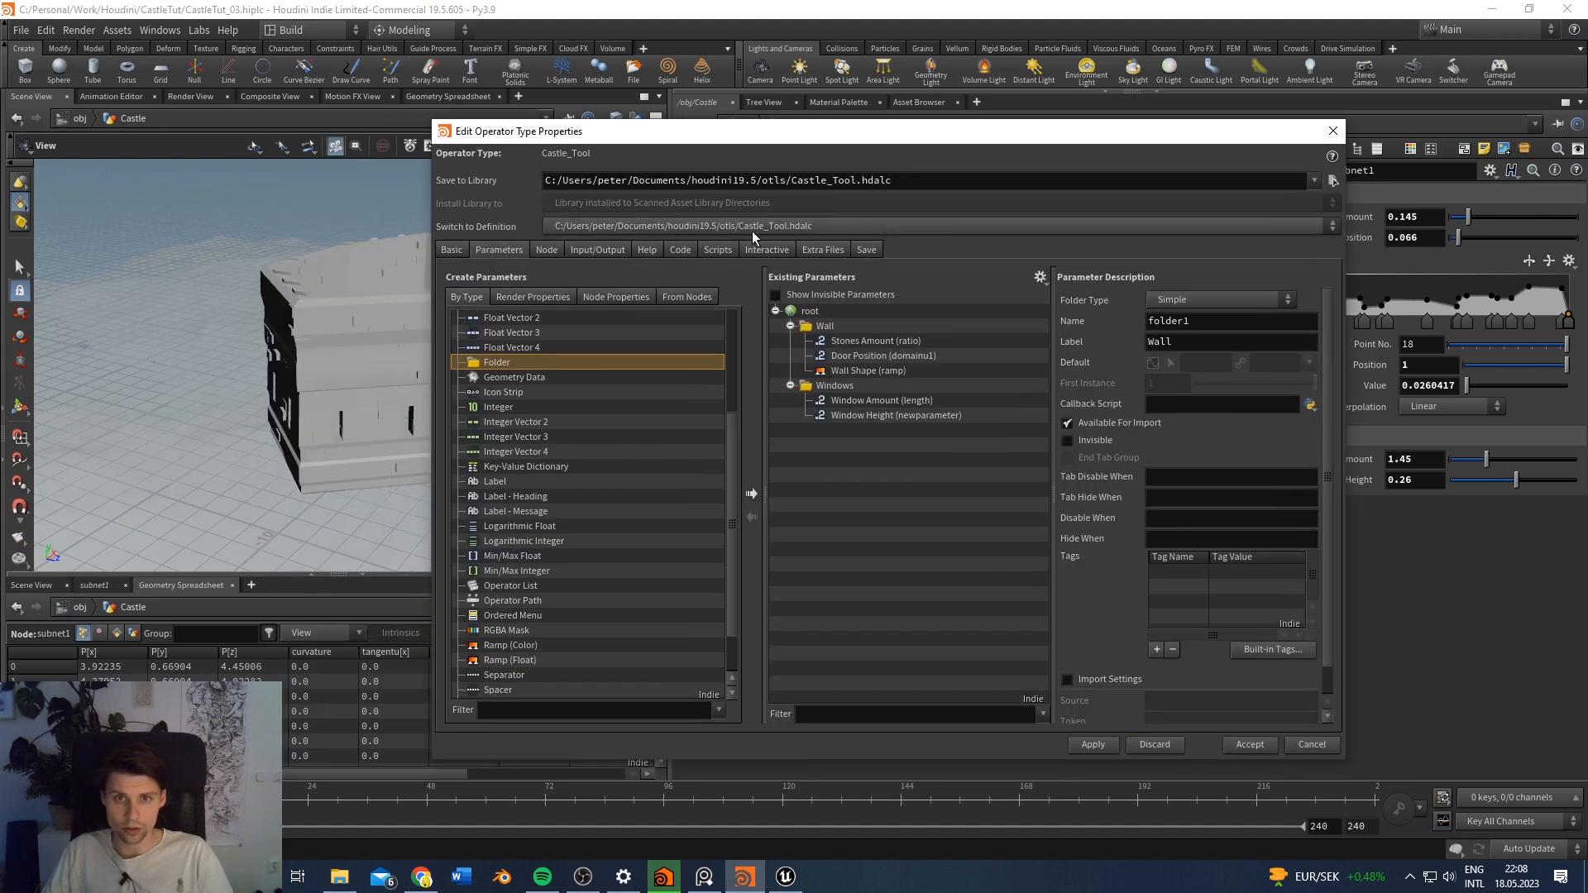
left_click(1100, 752)
Step: Examine where Castle_Tool.hdalc is saved using the library file chooser, and check the "lc" ending of its file extension
left_click(1333, 179)
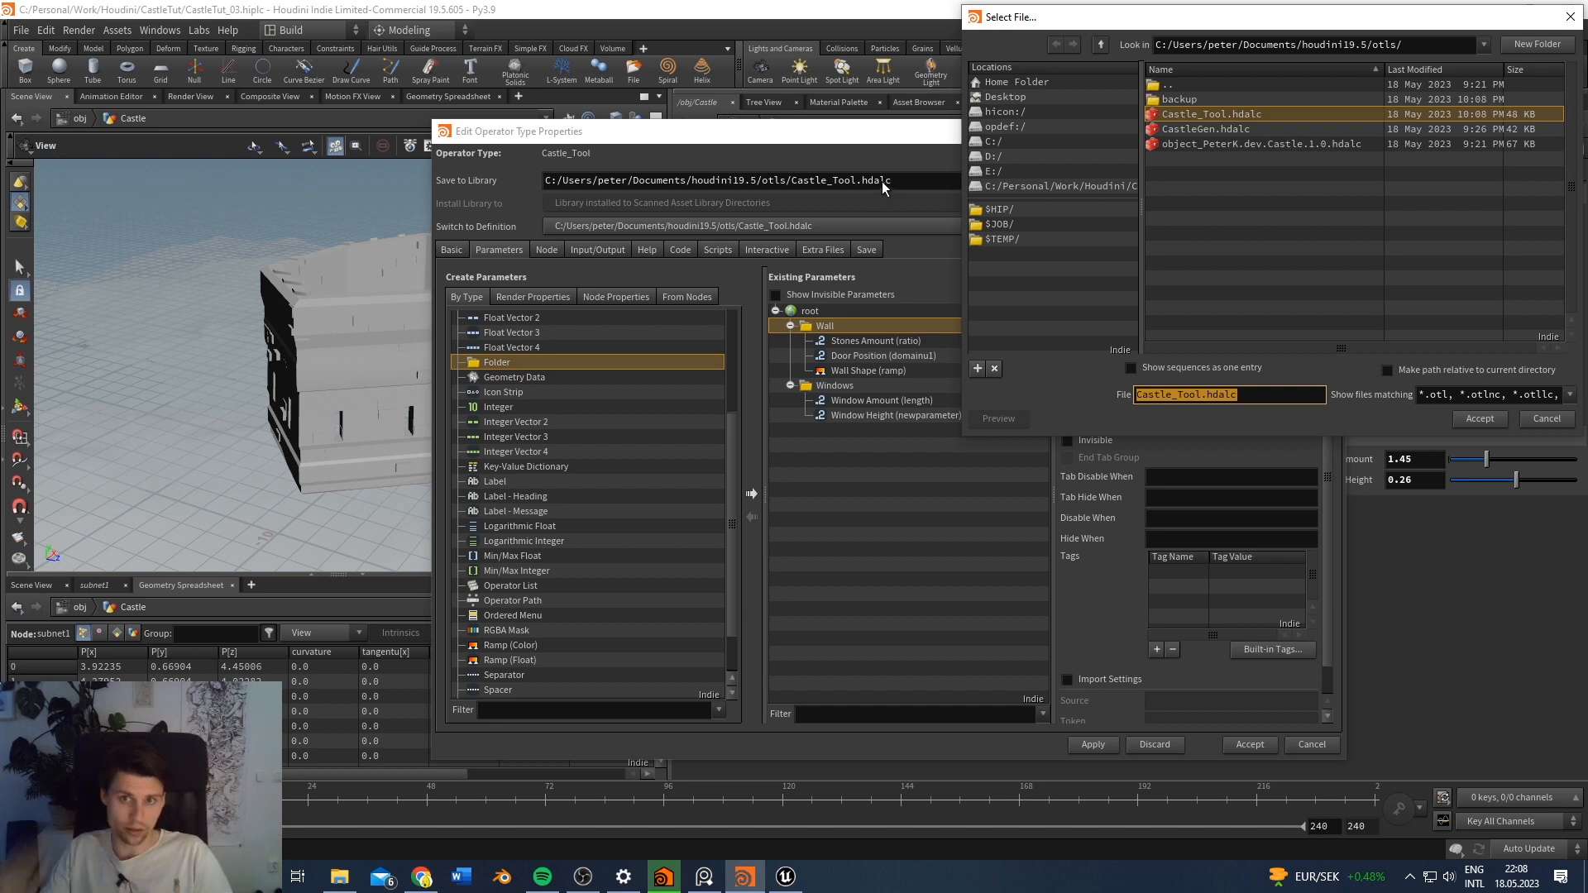
left_click_drag(1342, 18, 1230, 57)
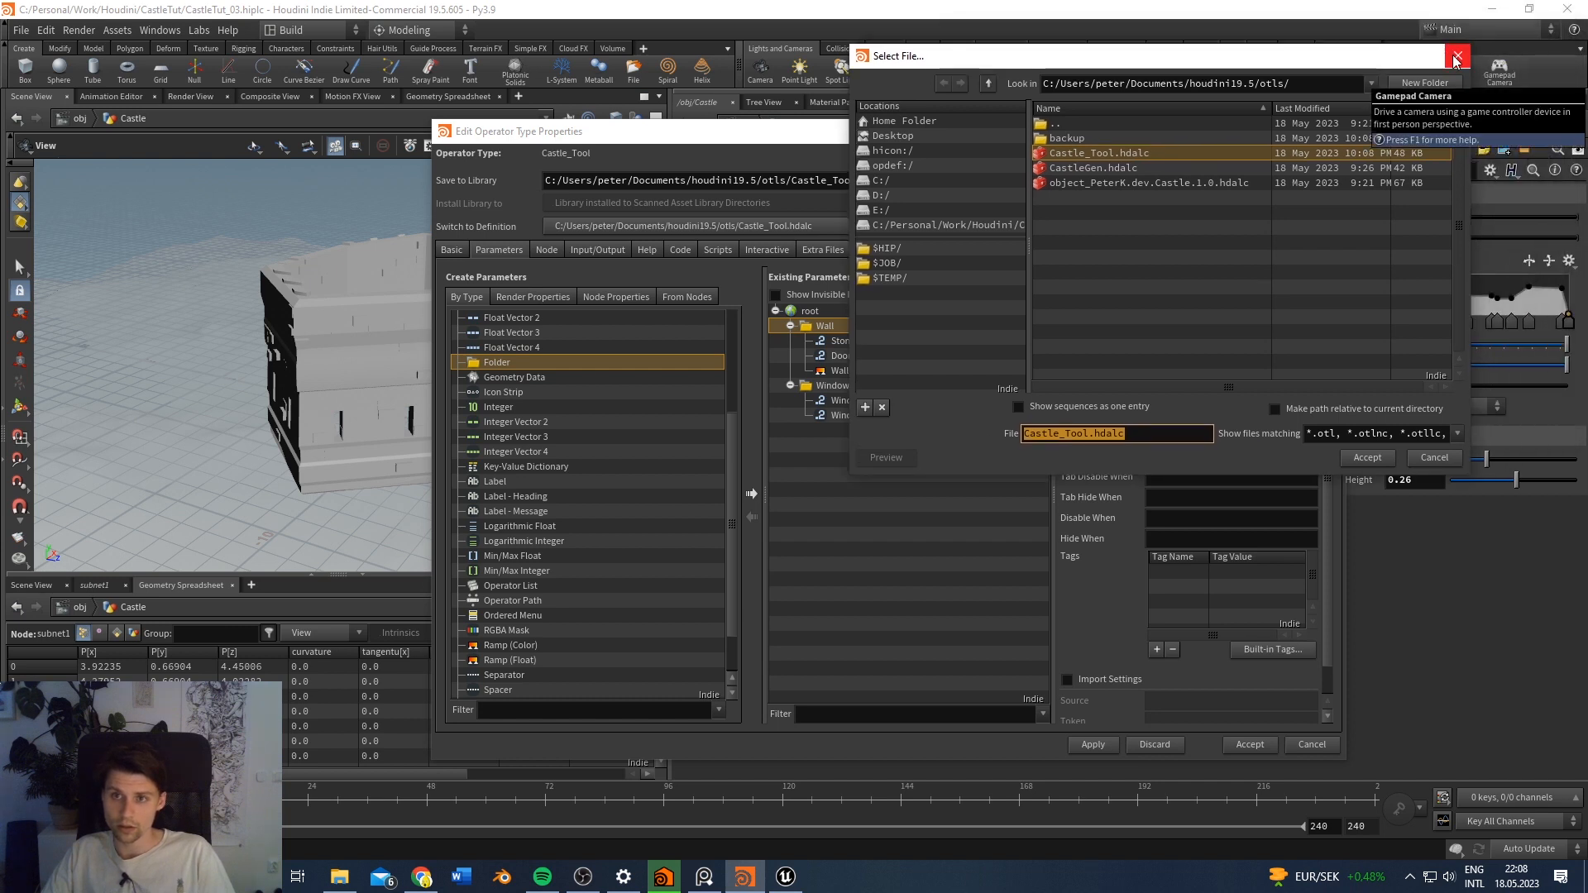
left_click(1457, 56)
left_click(938, 181)
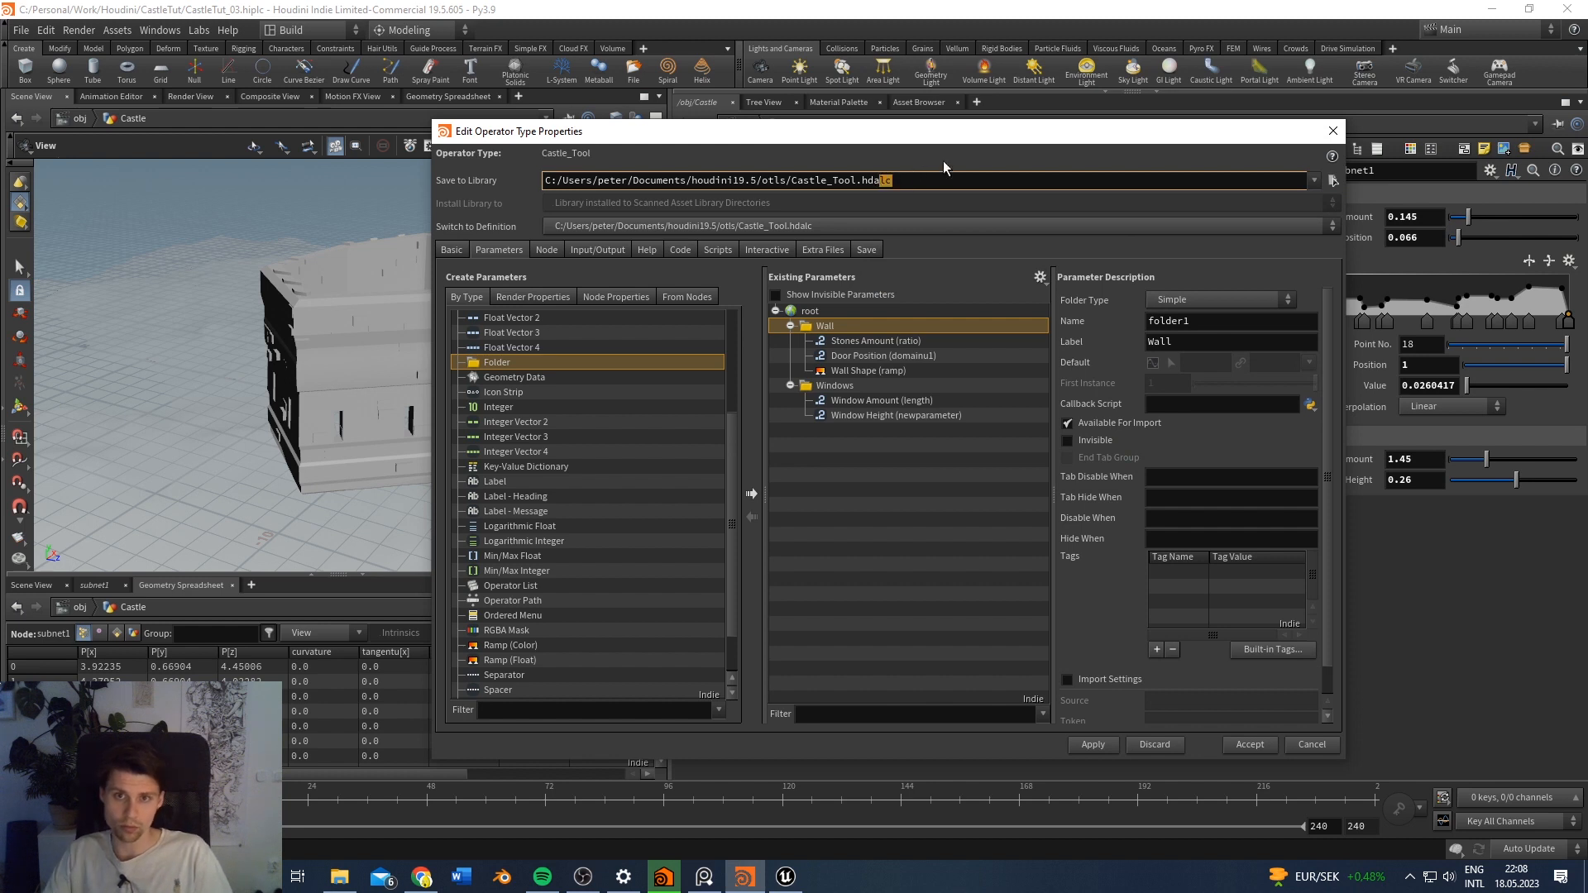
key("BackSpace")
type("lc")
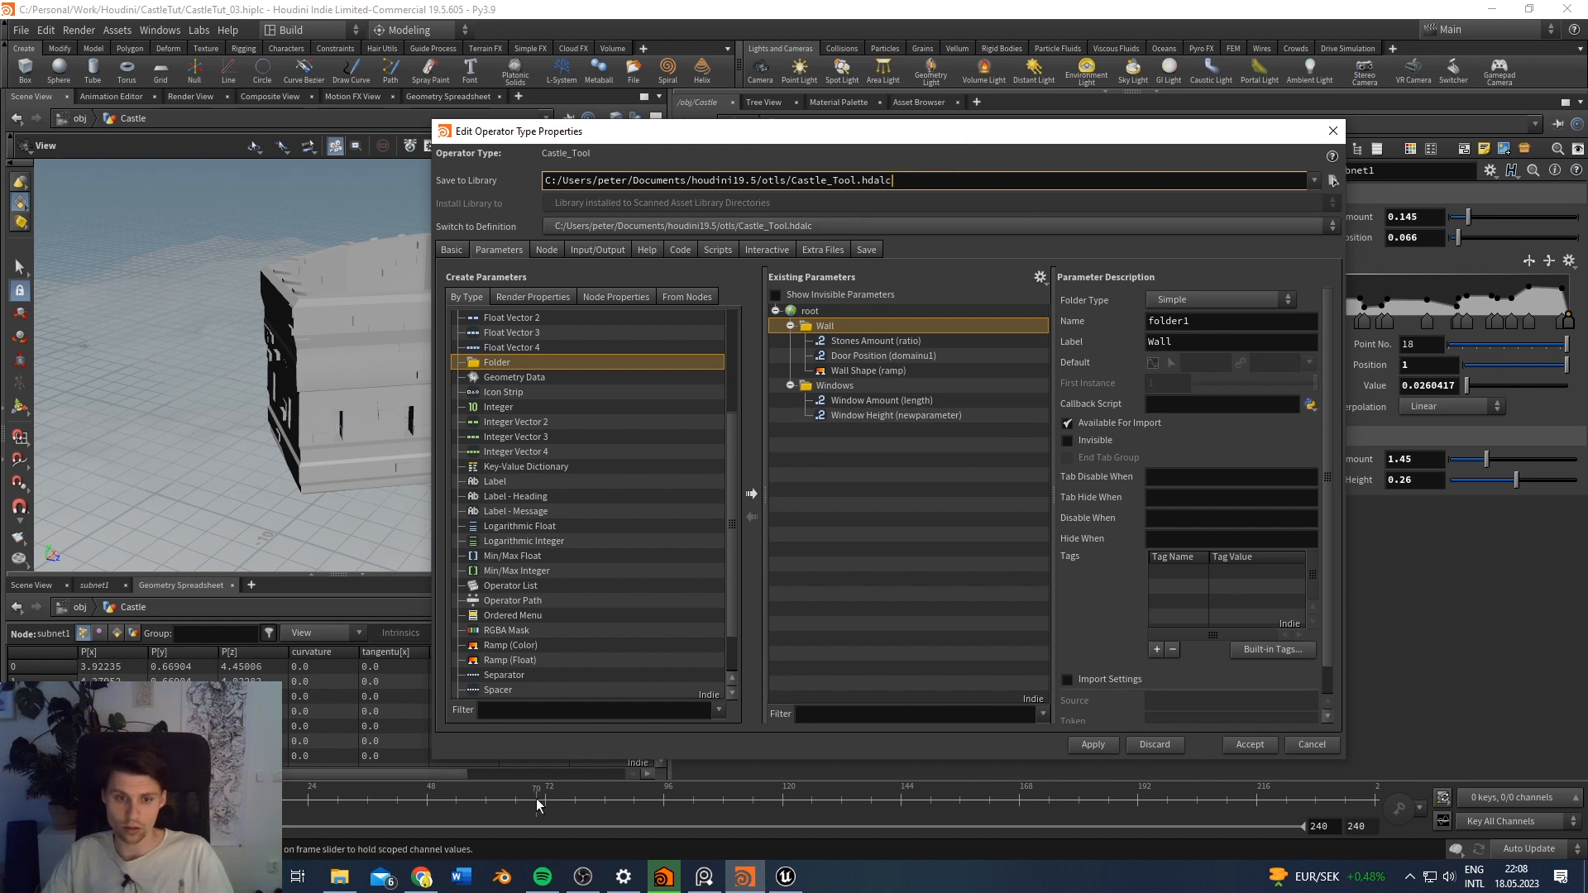
Step: Examine the CastleTut project folder in File Explorer and the current library save location of Castle_Tool.hdalc in Houdini
left_click(339, 877)
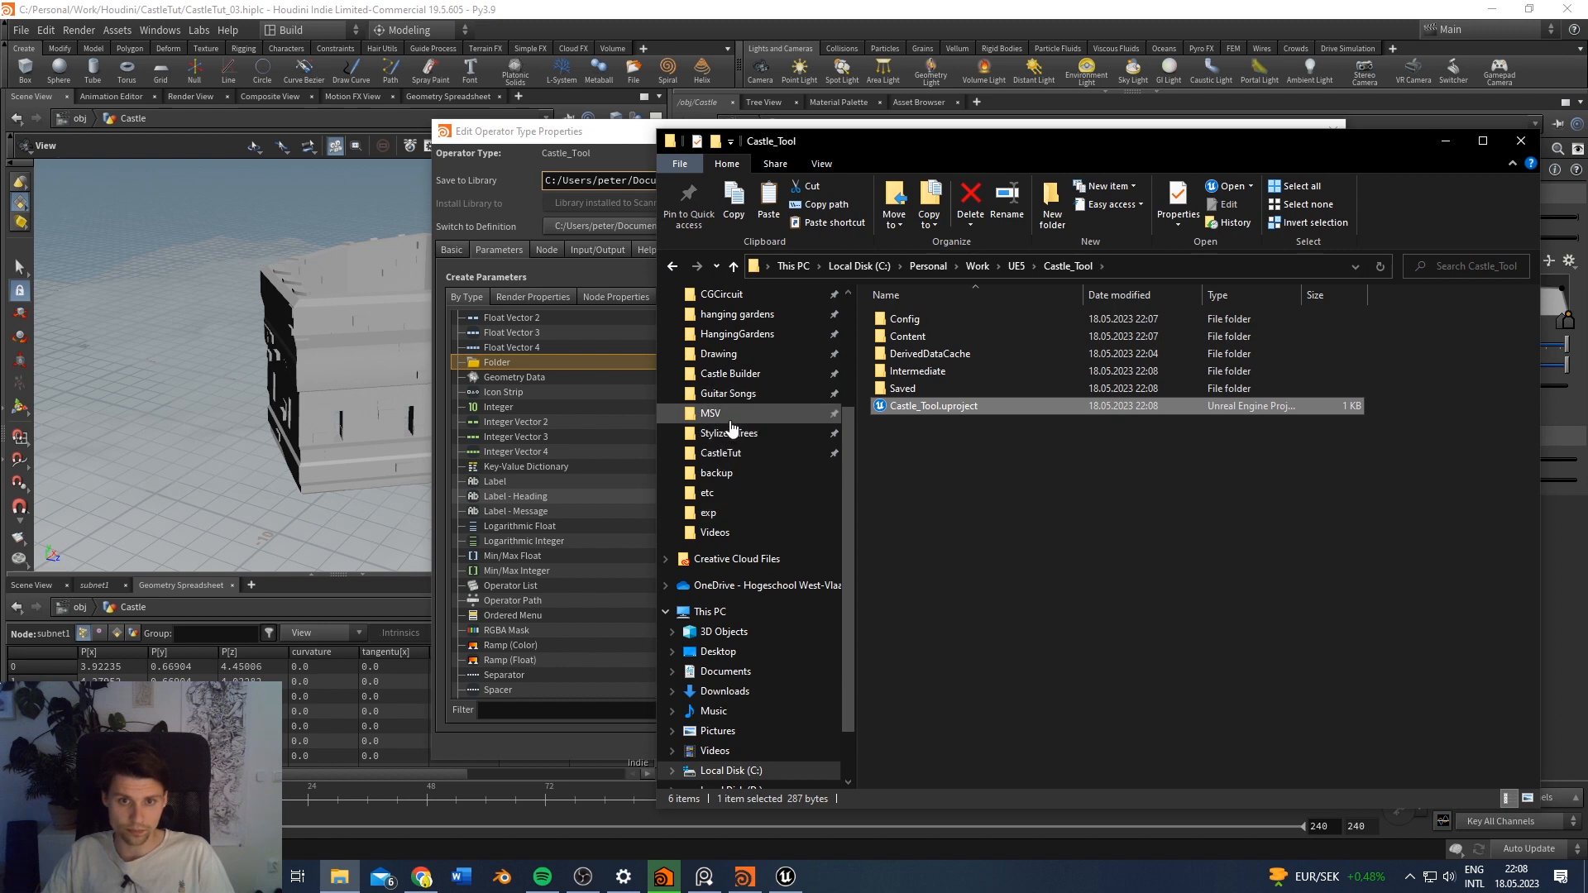
left_click(721, 453)
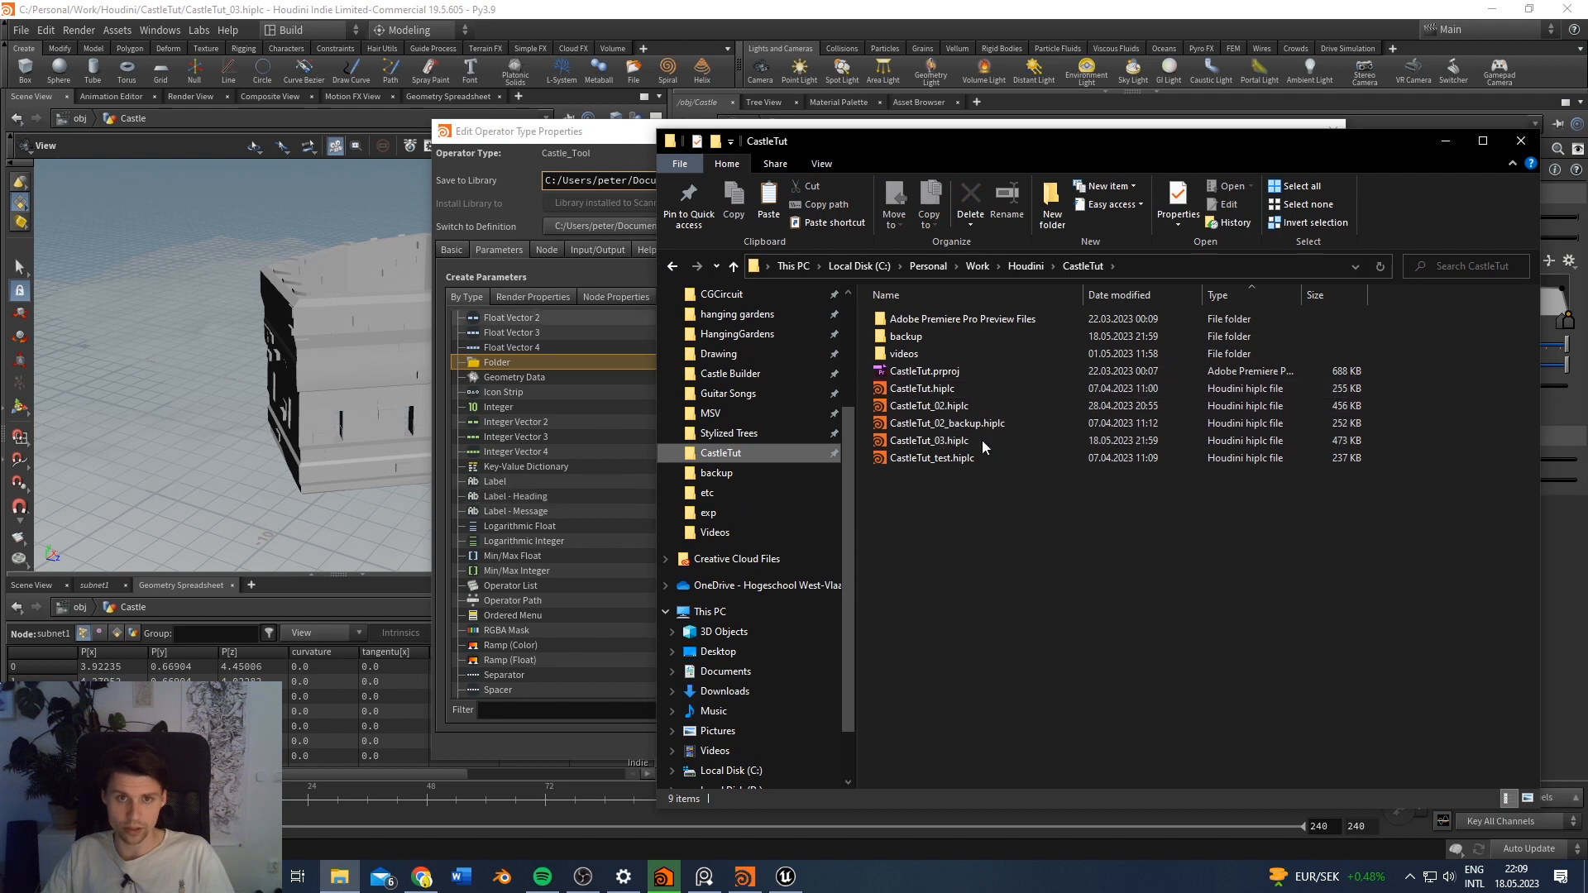
left_click(1446, 141)
left_click(1333, 179)
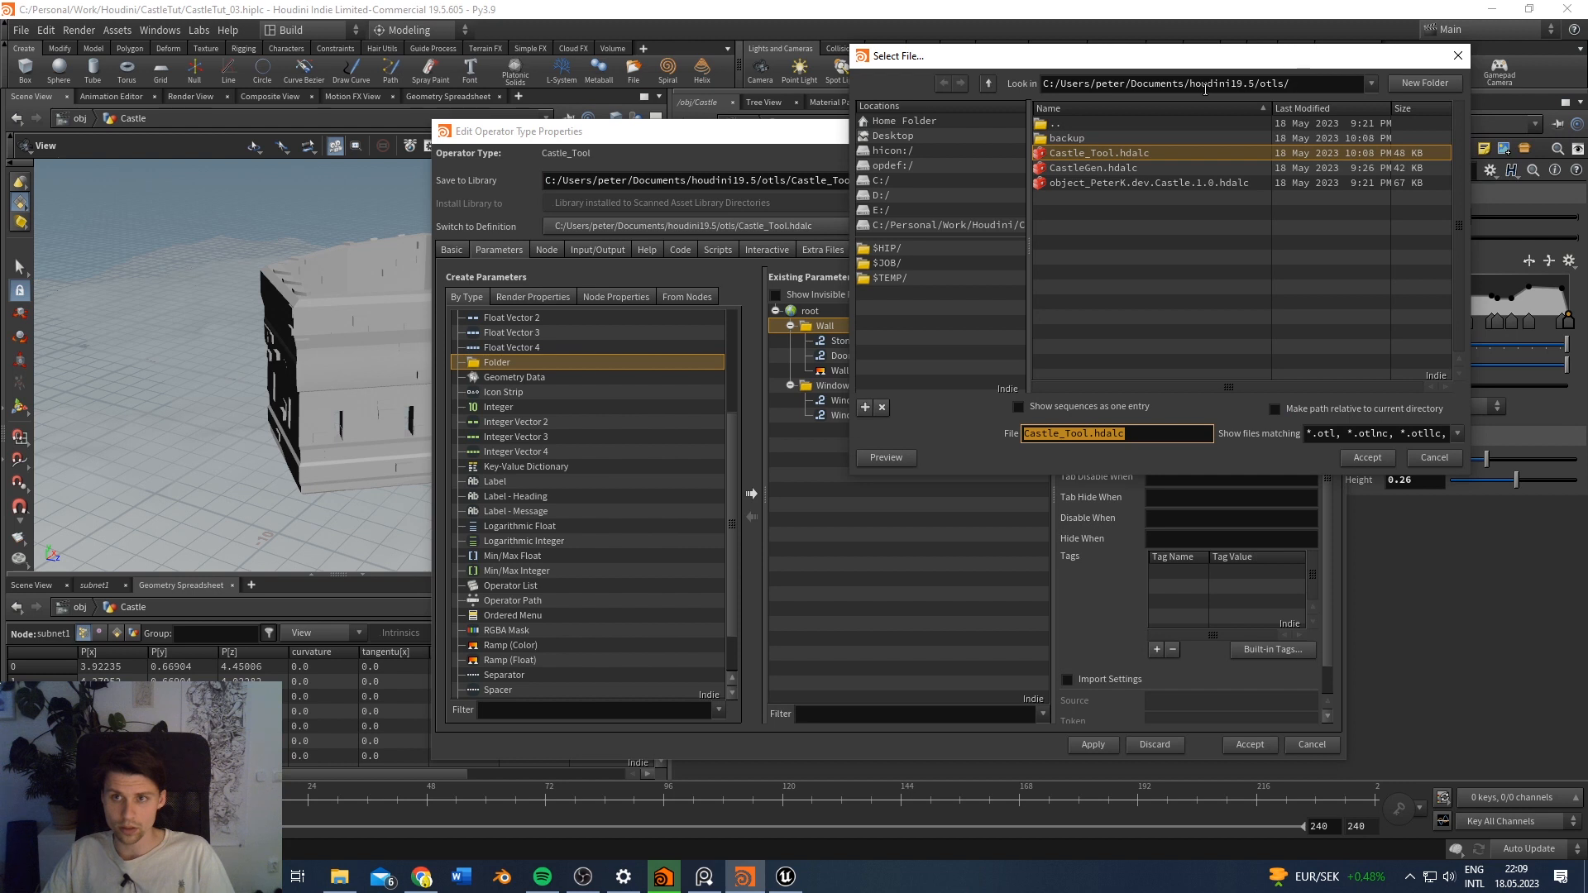
left_click(1457, 57)
left_click_drag(892, 181, 794, 182)
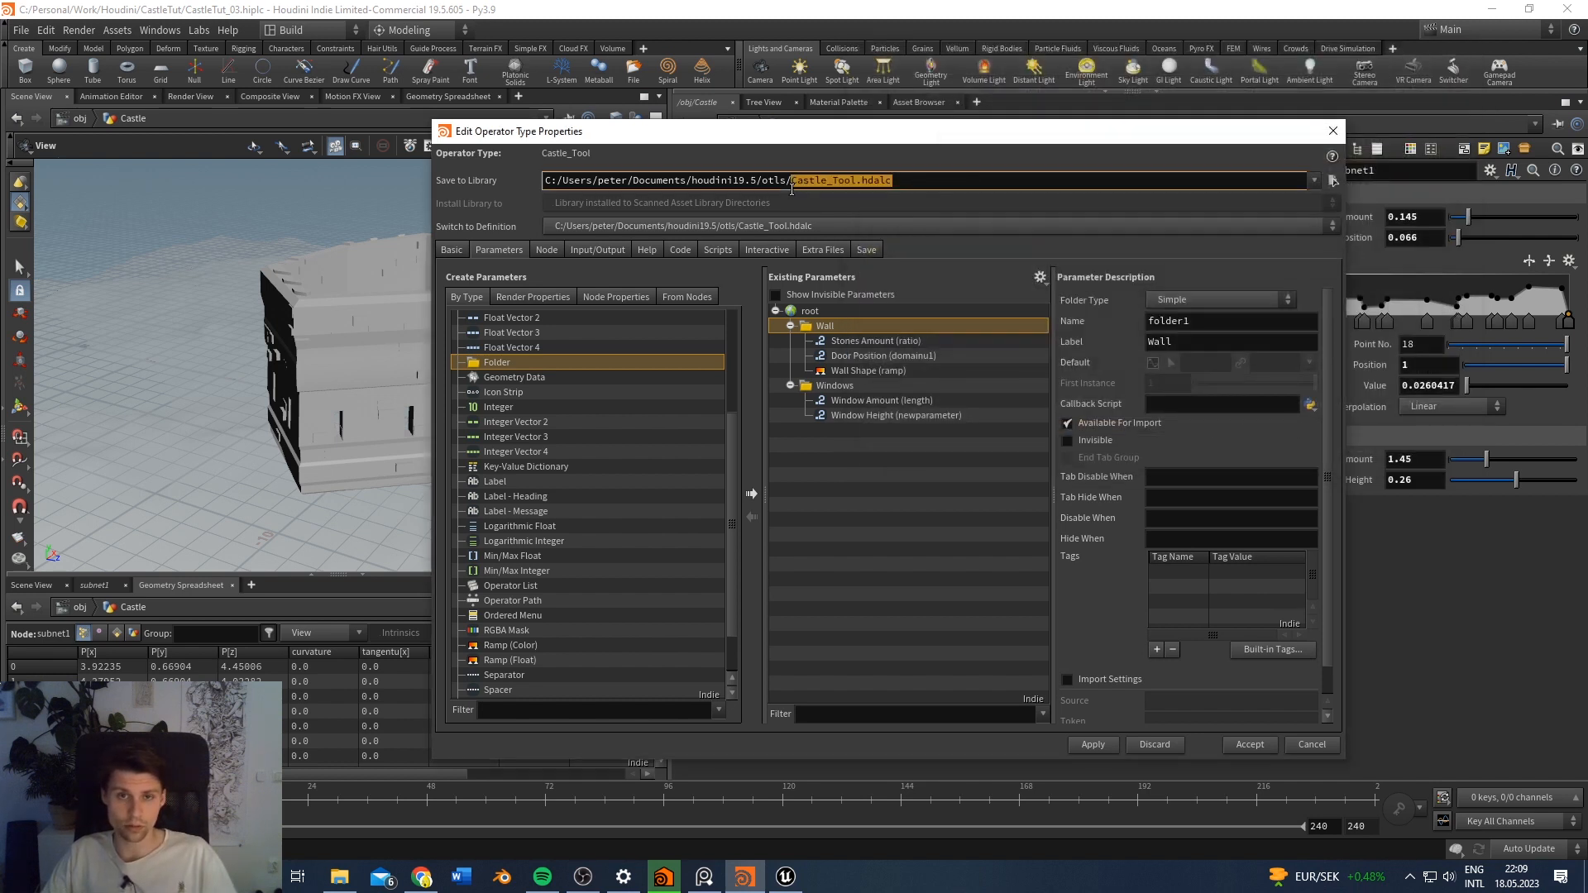
Step: Create a folder named HDA inside the CastleTut project folder in File Explorer and open it
left_click(340, 876)
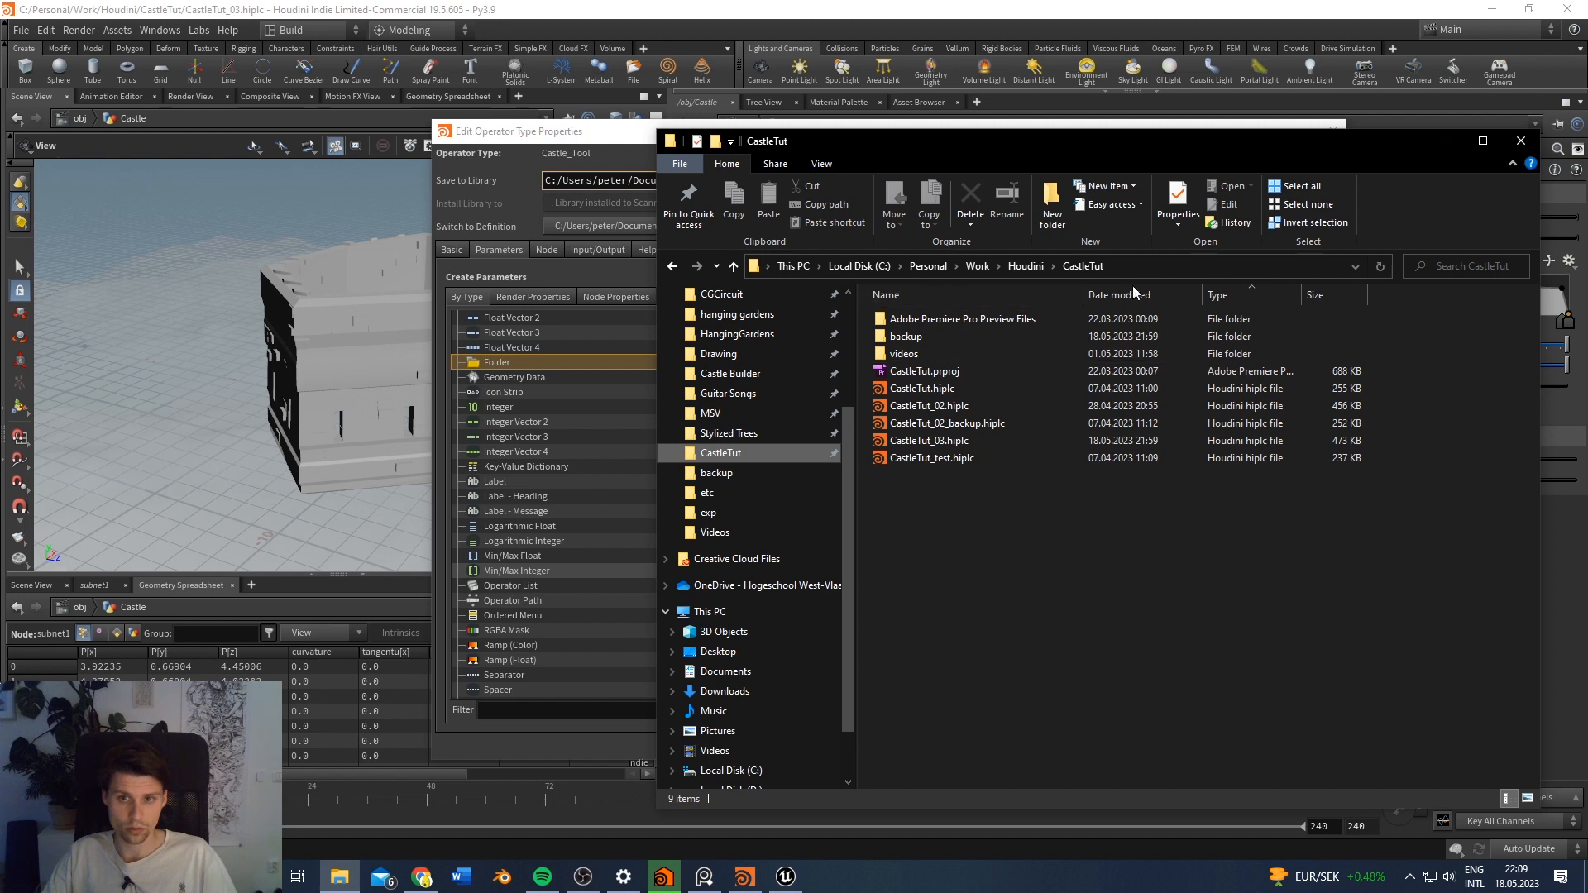
key("ctrl+shift+n")
type("HDA")
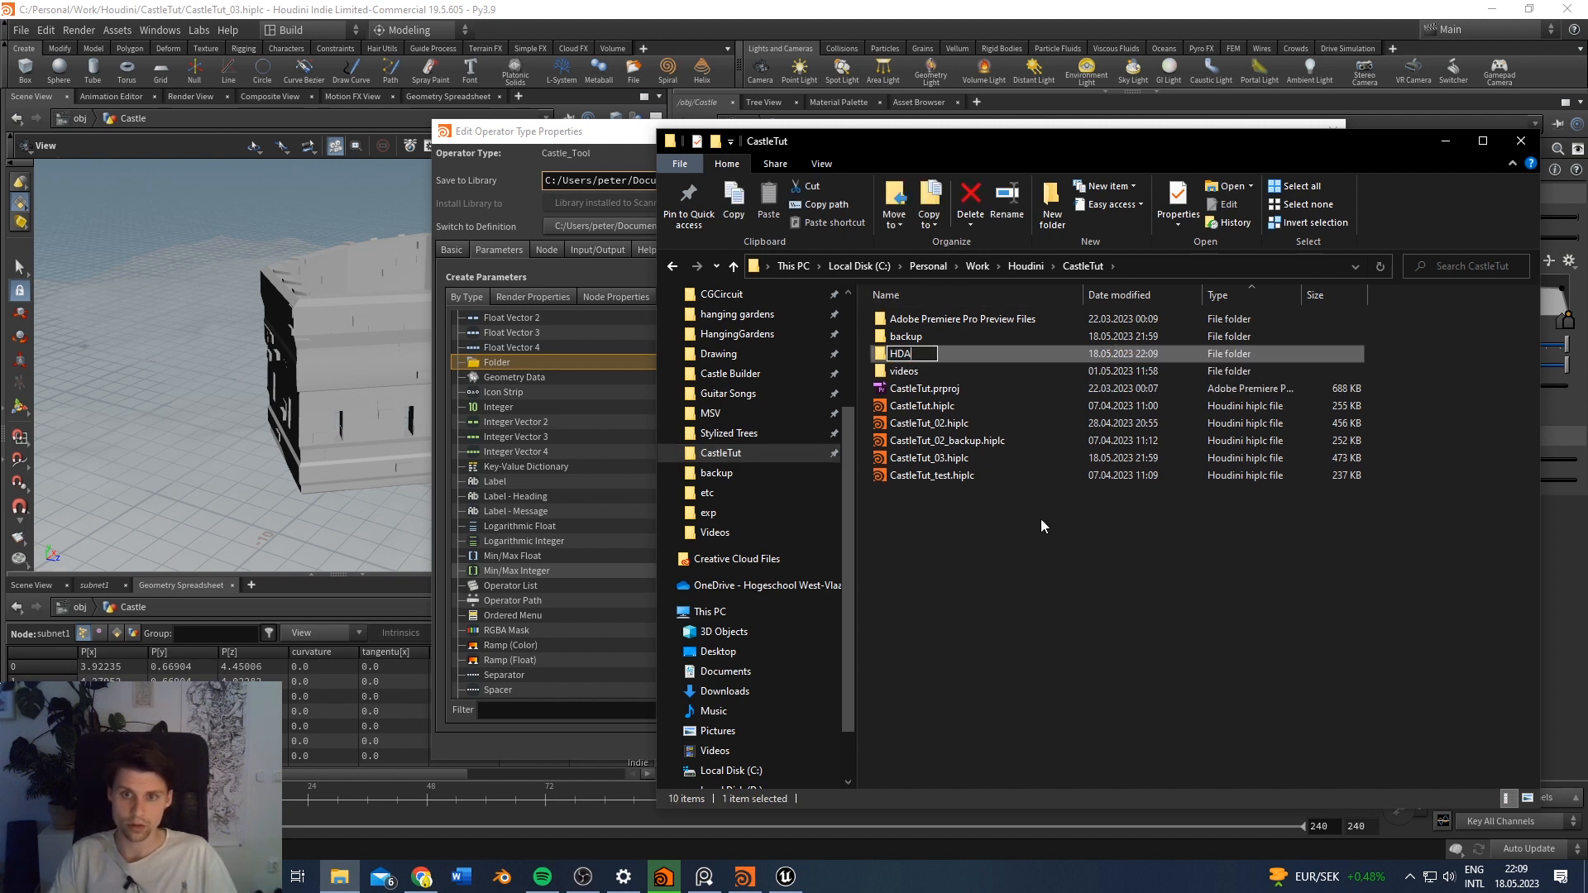
key("Return")
double_click(1000, 355)
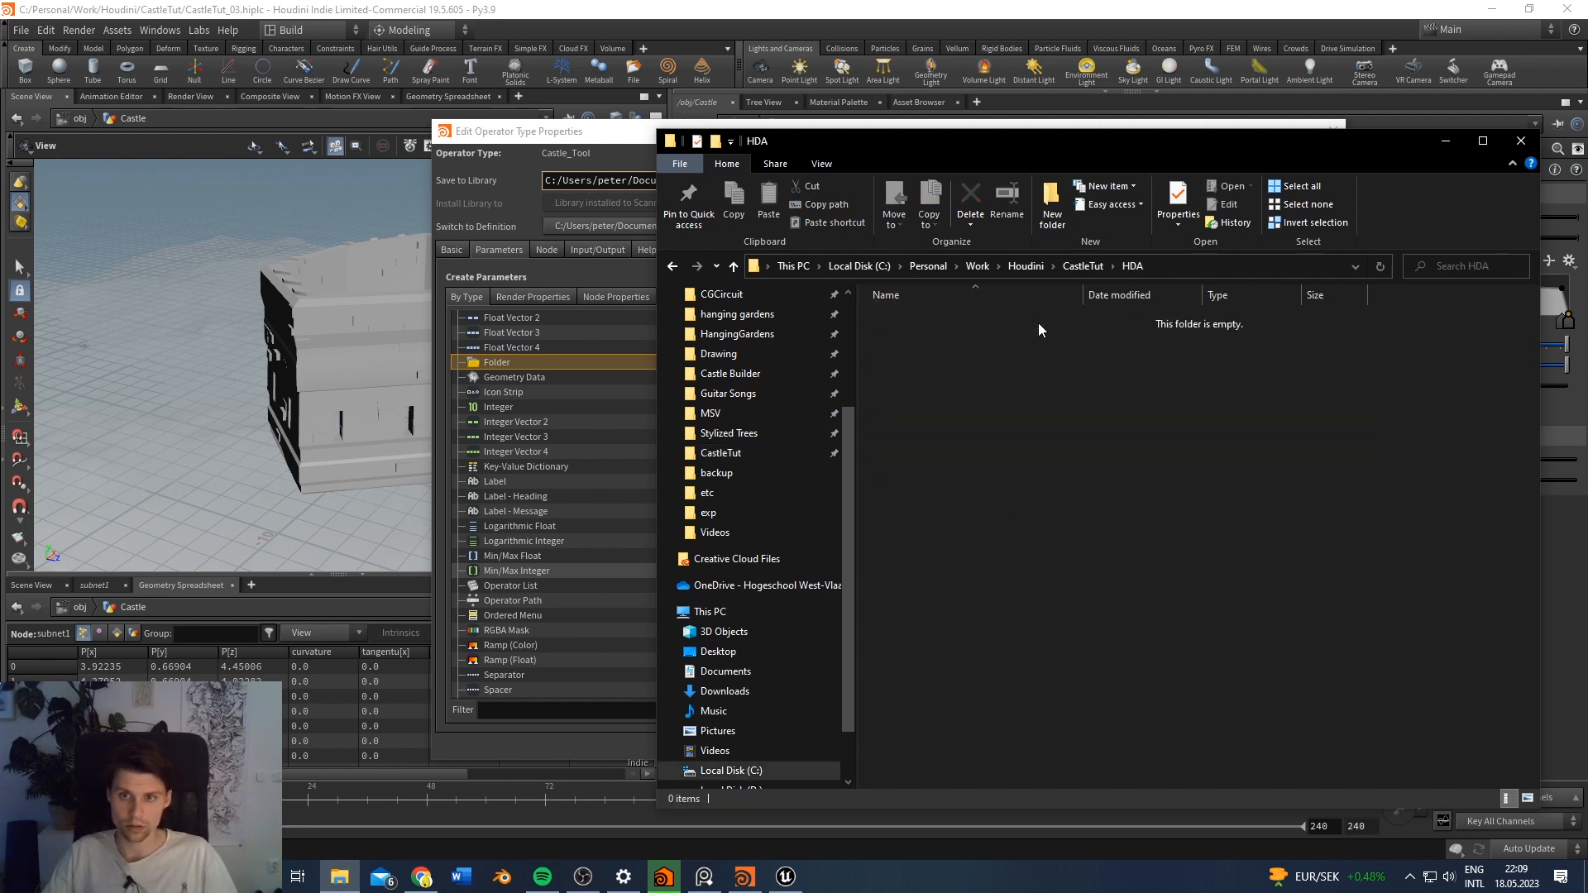
left_click(1169, 268)
key("ctrl+c")
left_click(637, 181)
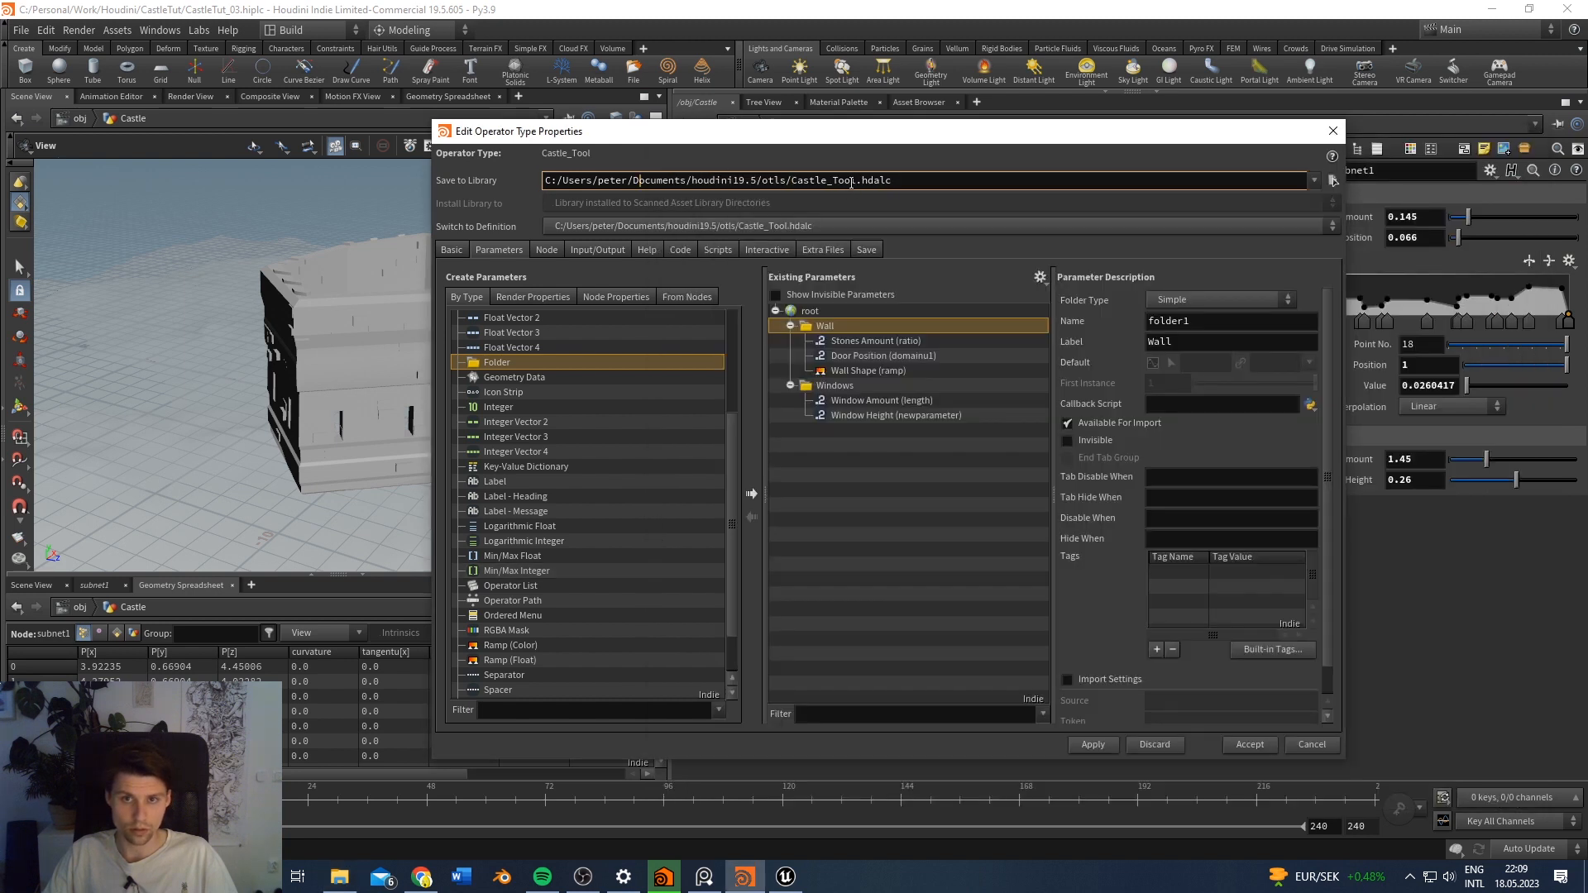
left_click_drag(792, 183, 545, 181)
key("ctrl+v")
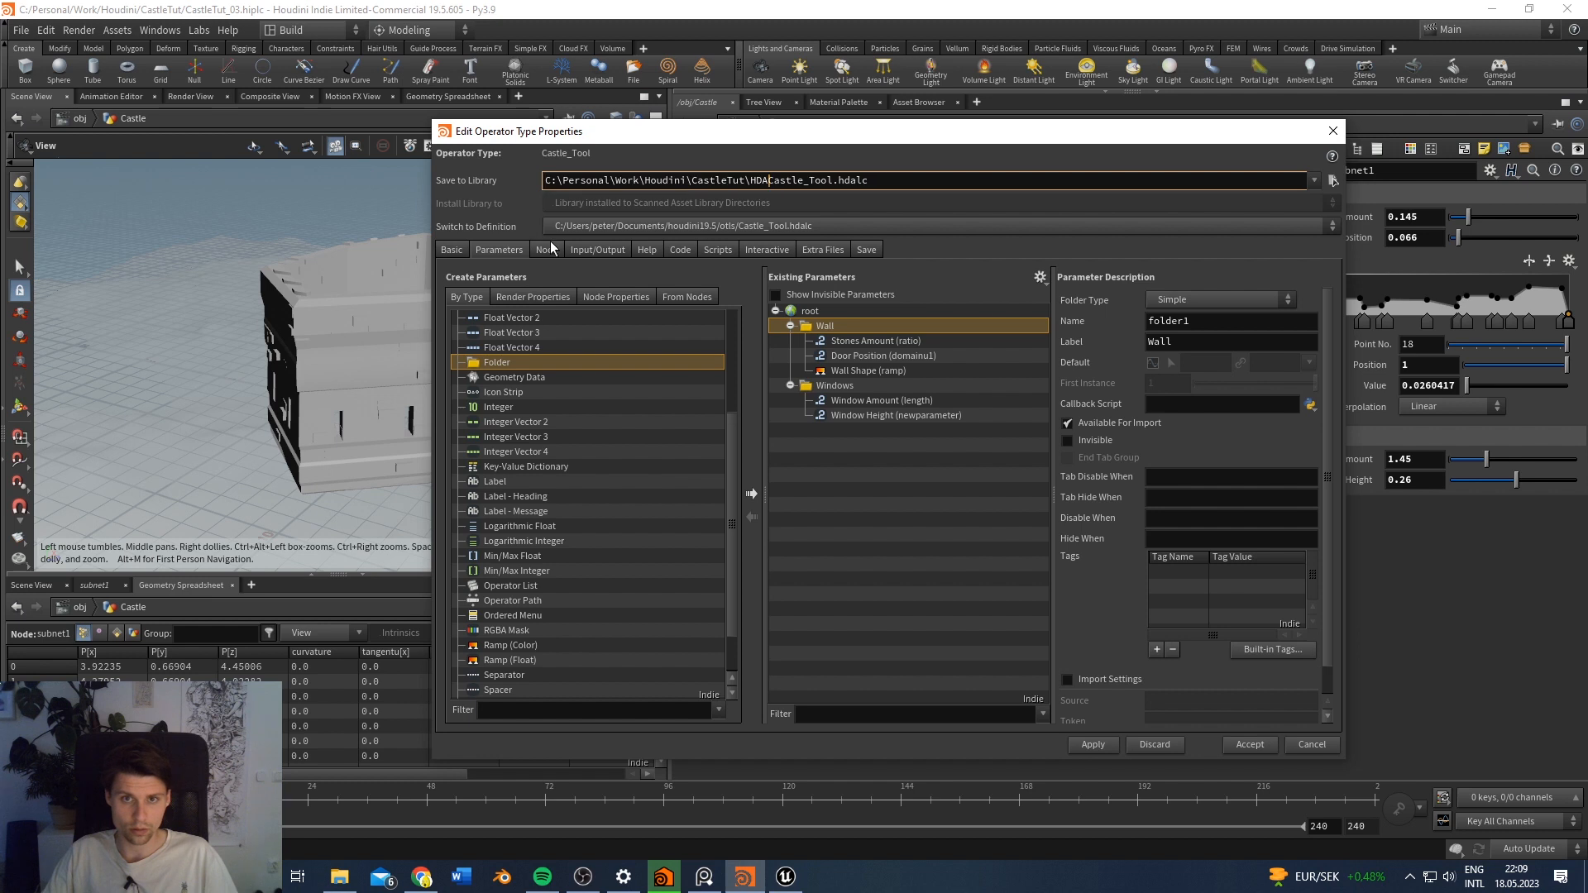
key("ctrl+z")
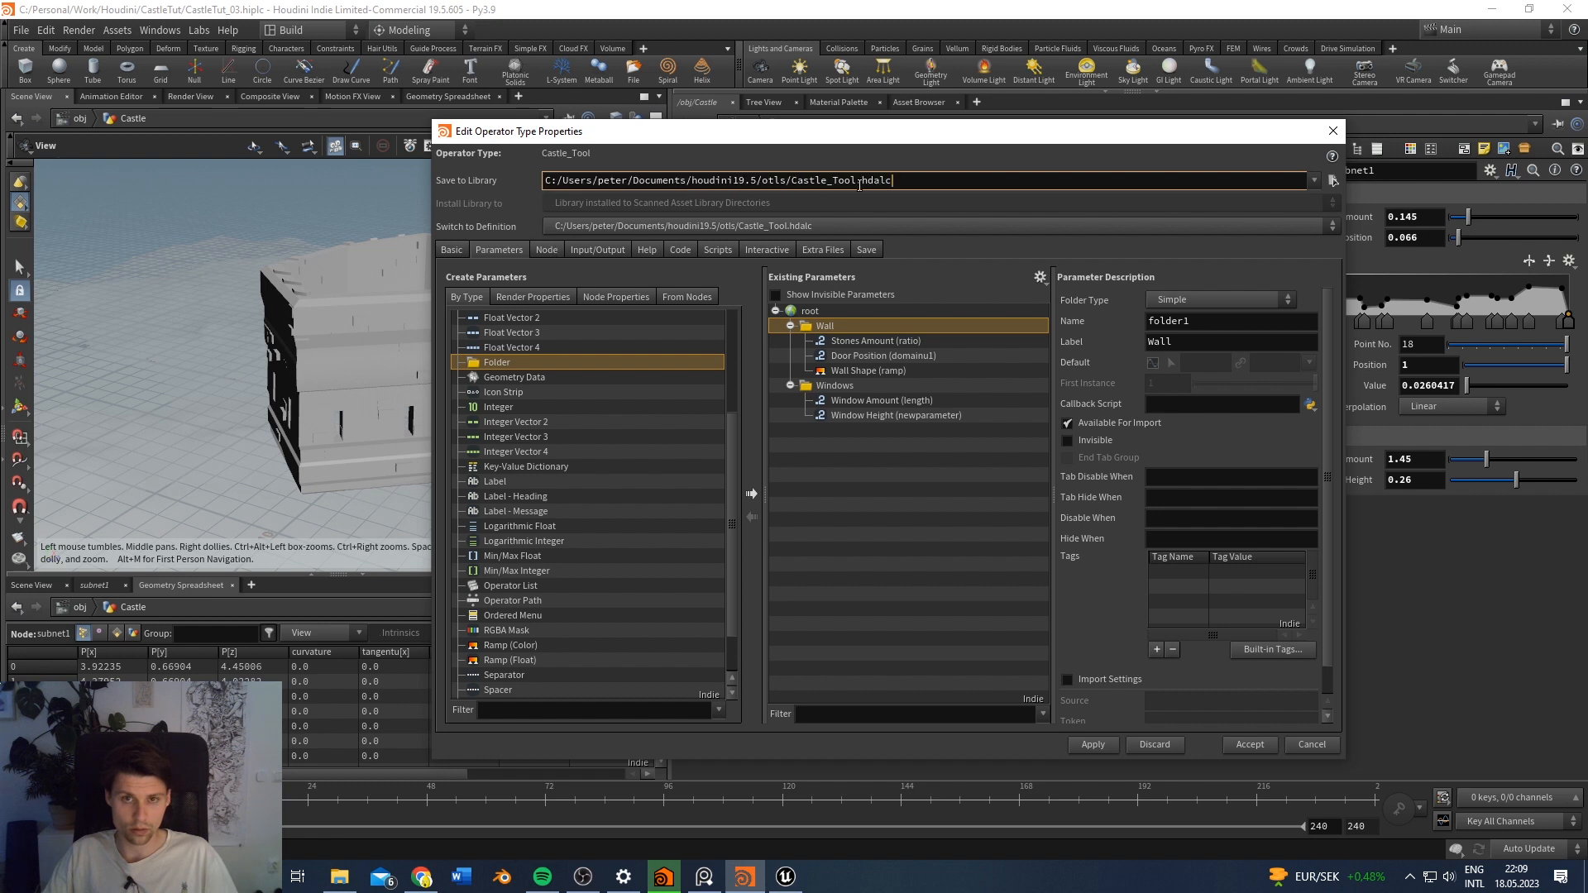
Step: Set the asset's library path to $HIP/HDA/Castle_Tool.hdalc, apply it and select the saved file in File Explorer
left_click_drag(946, 180, 794, 179)
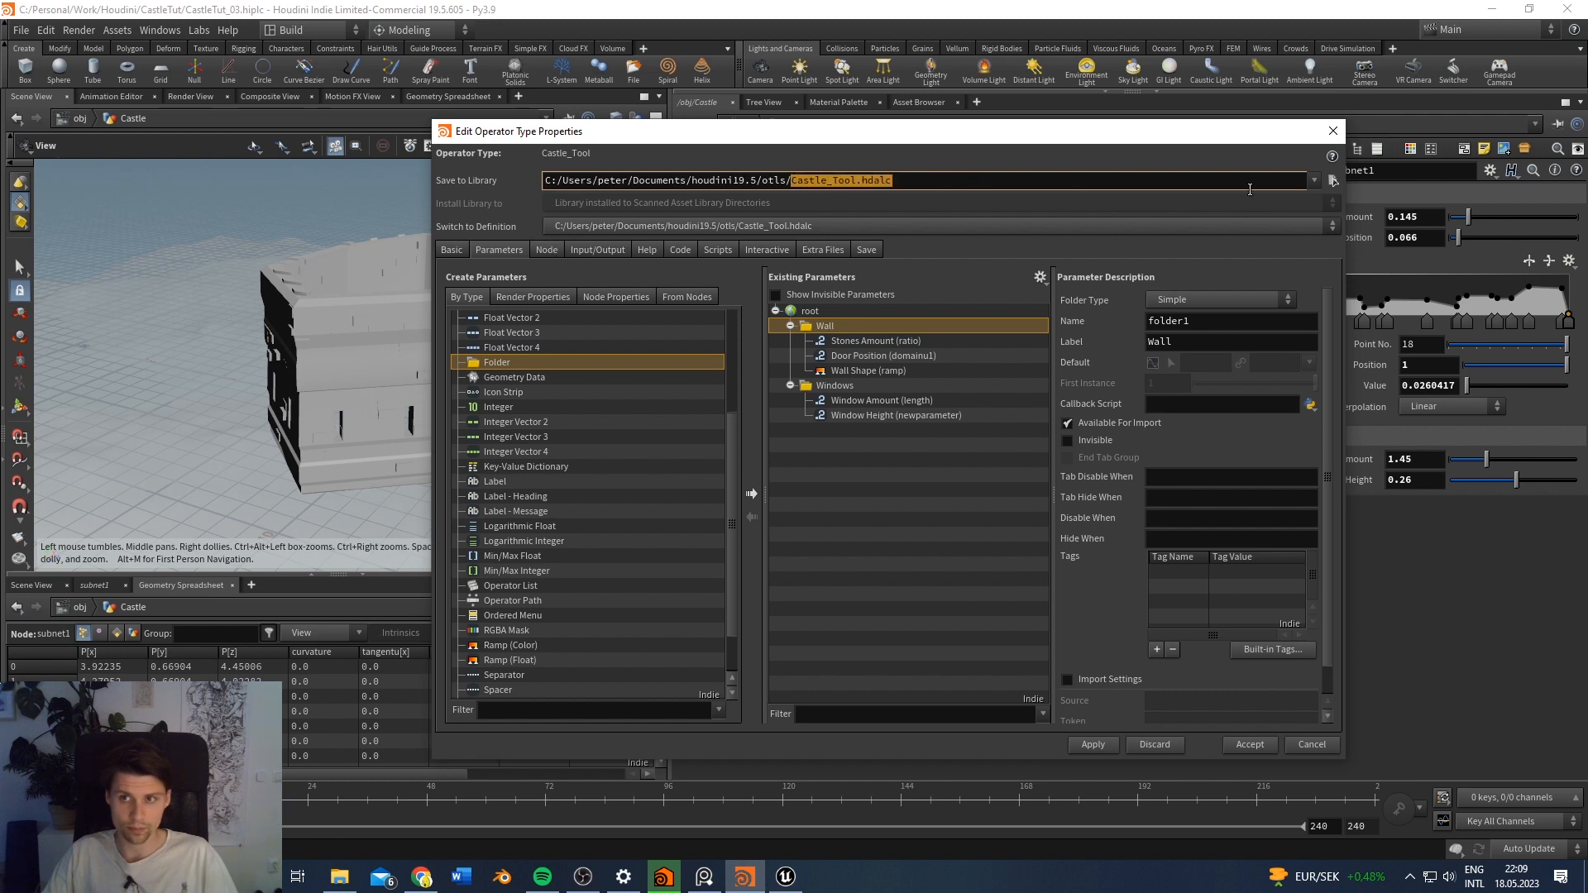
left_click(1333, 181)
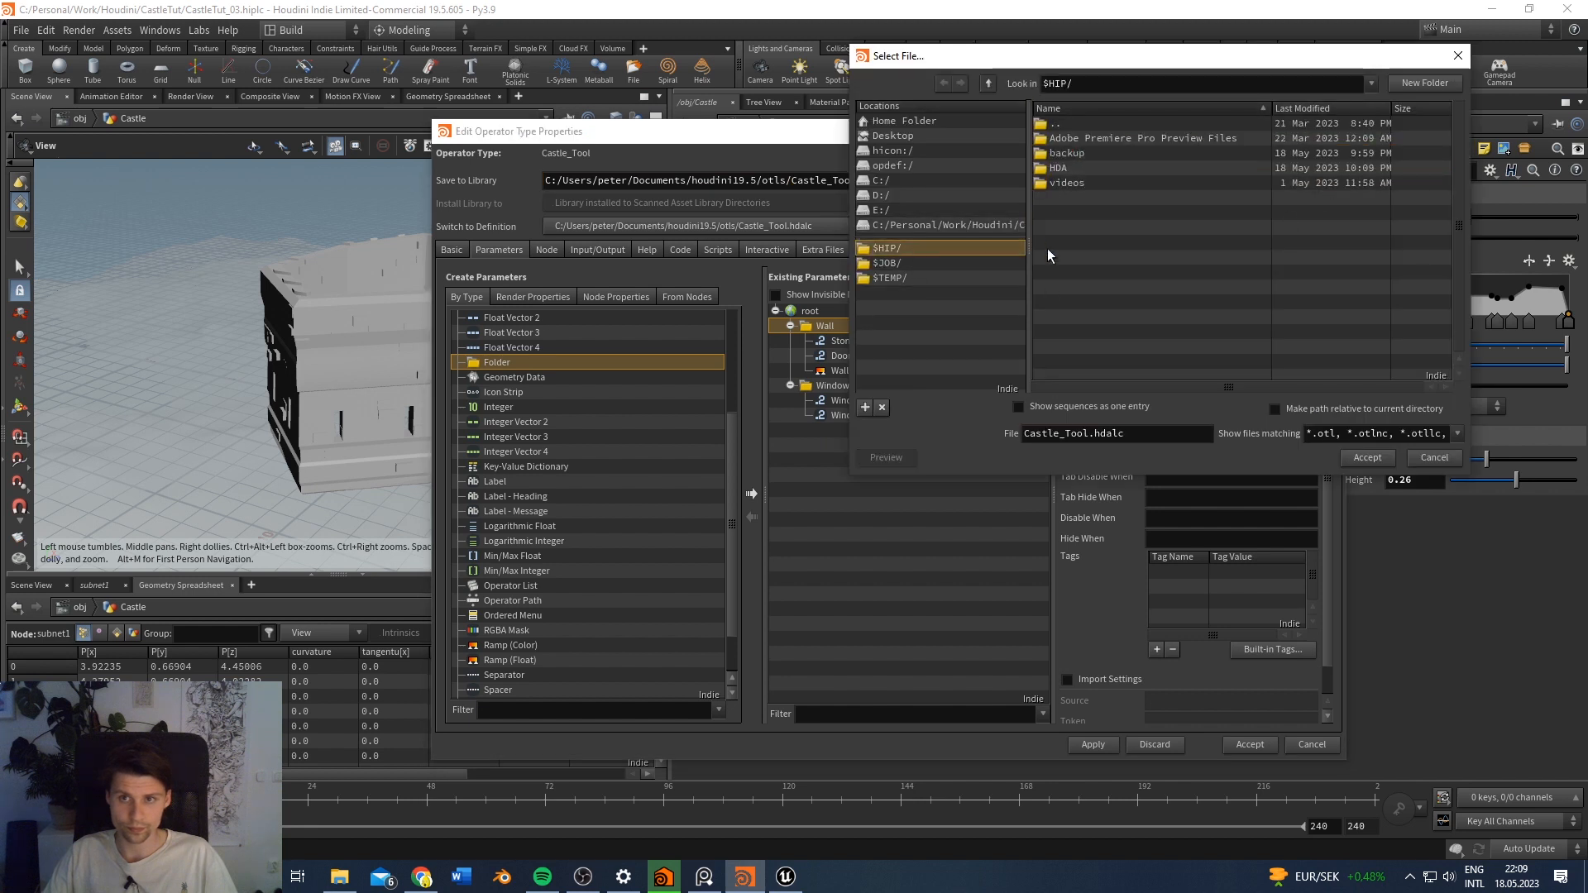
double_click(1097, 164)
left_click(1355, 458)
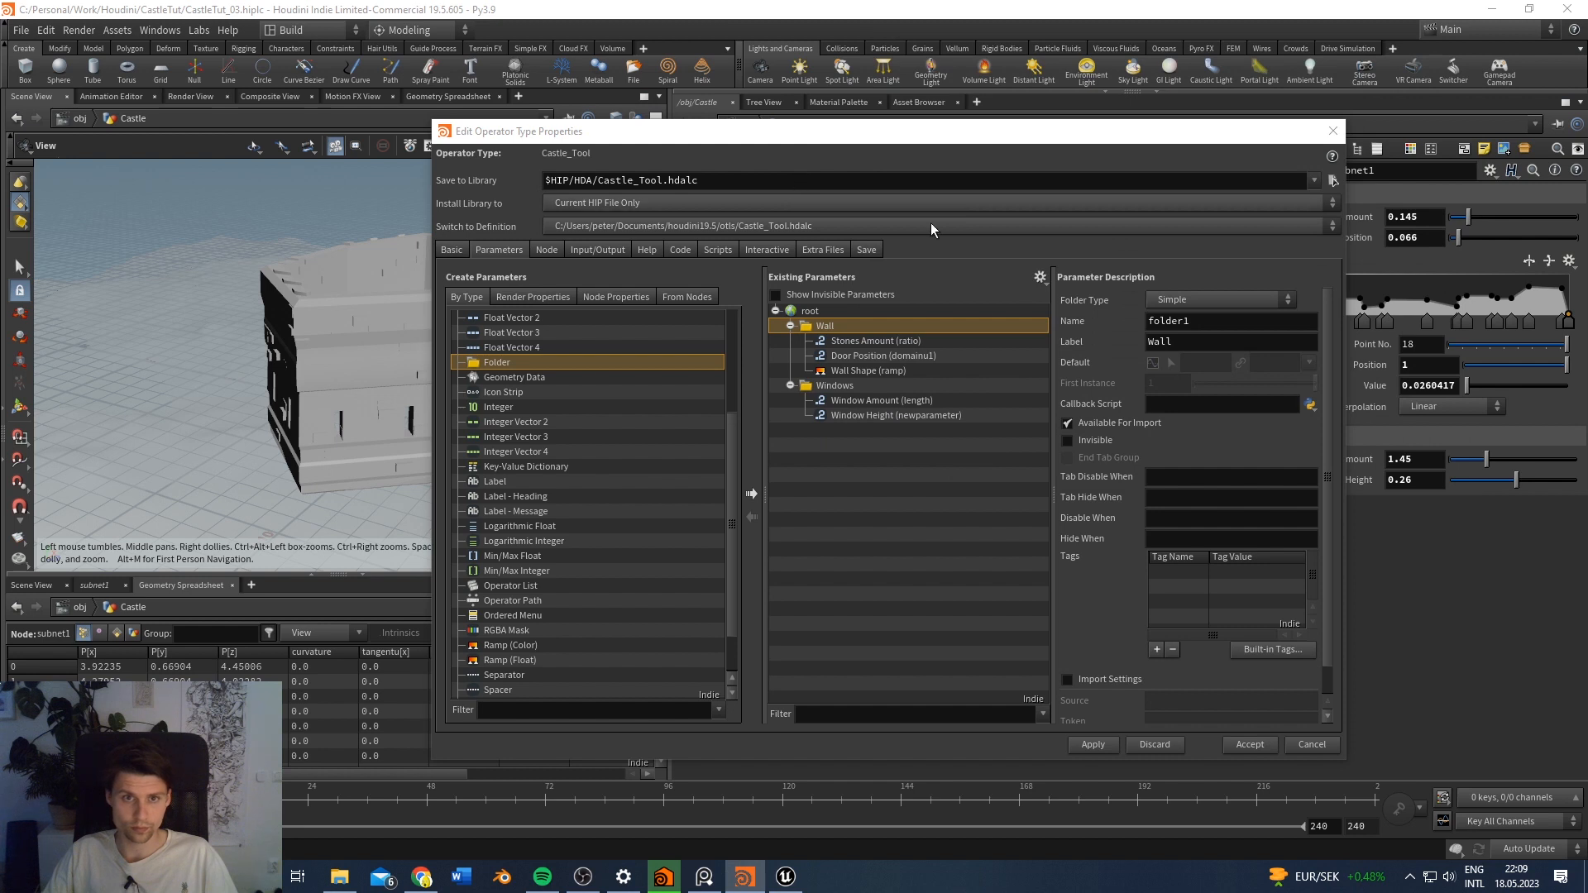
left_click(1091, 748)
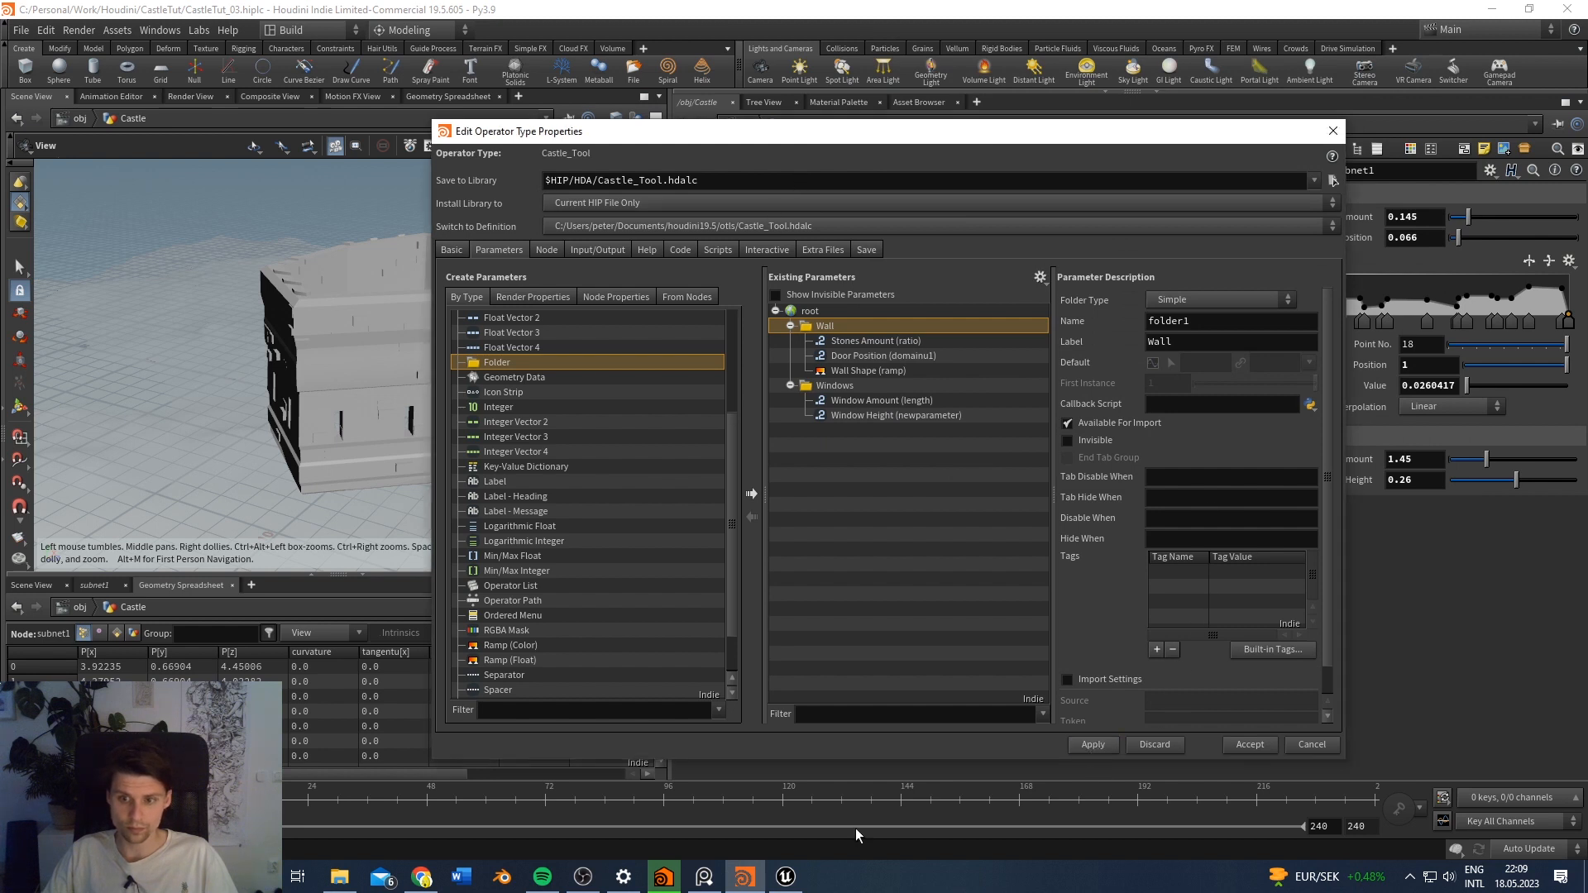
left_click(339, 878)
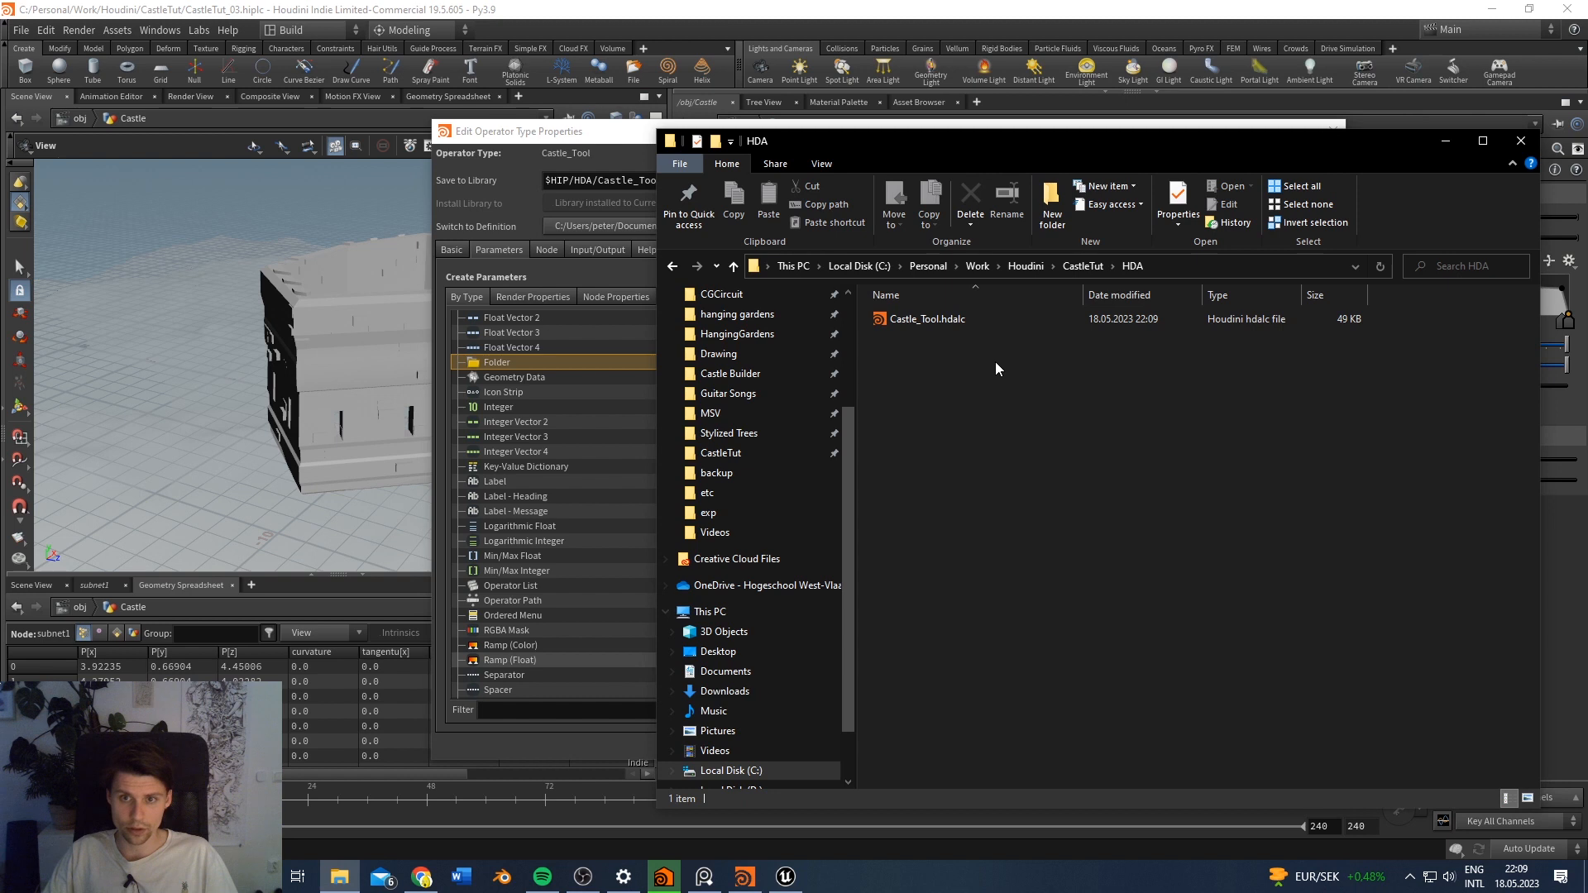
left_click(976, 323)
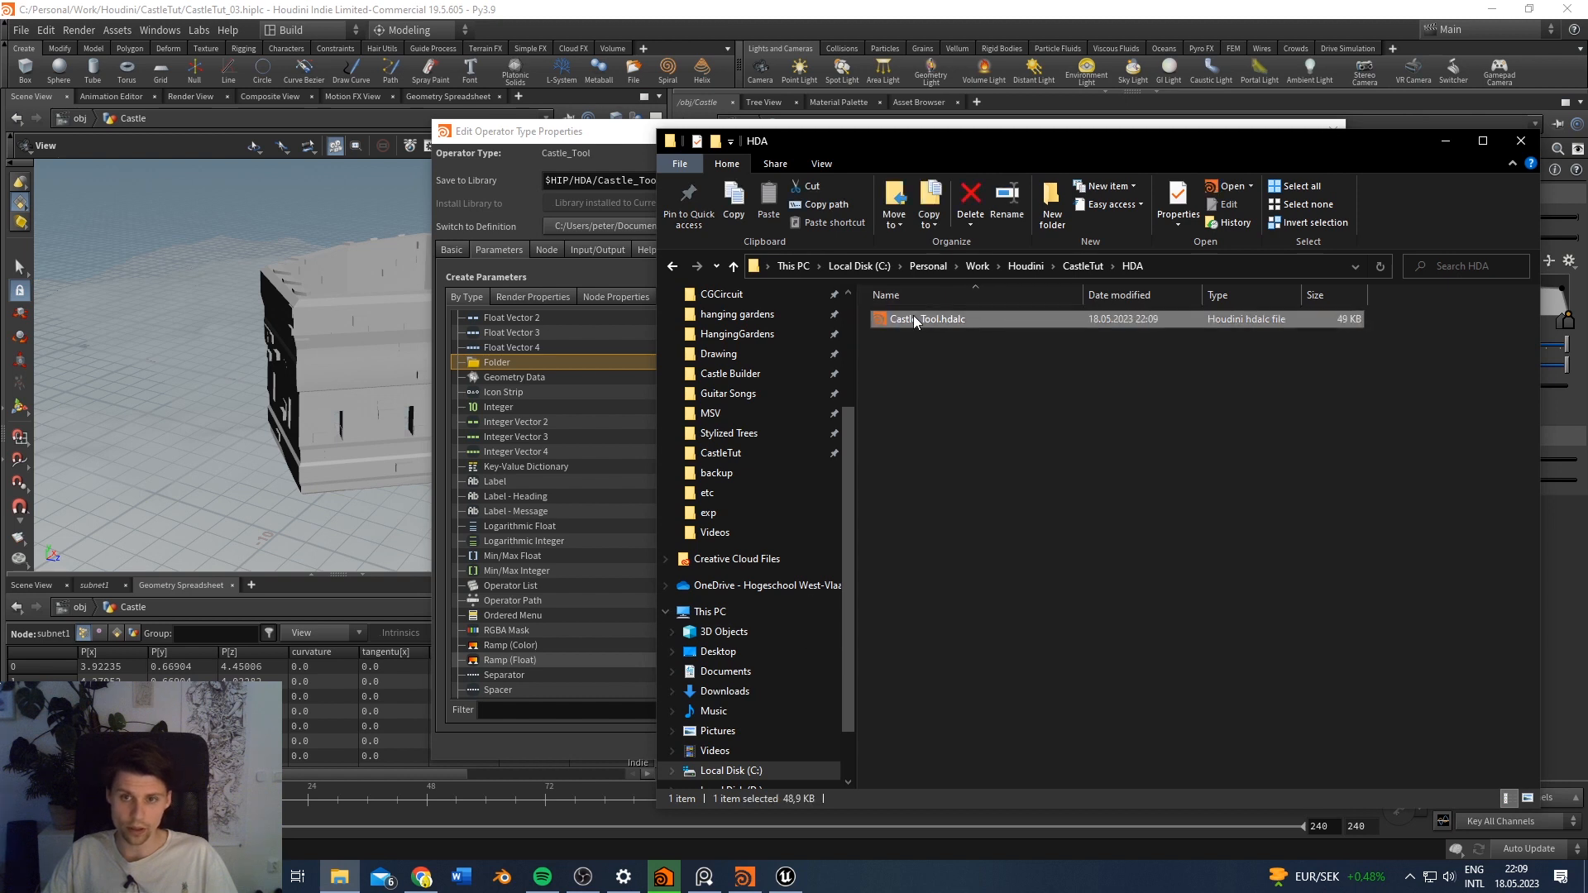
Step: Switch to the Unreal editor, create a folder named HDA in the project's Content folder and open it
left_click(786, 877)
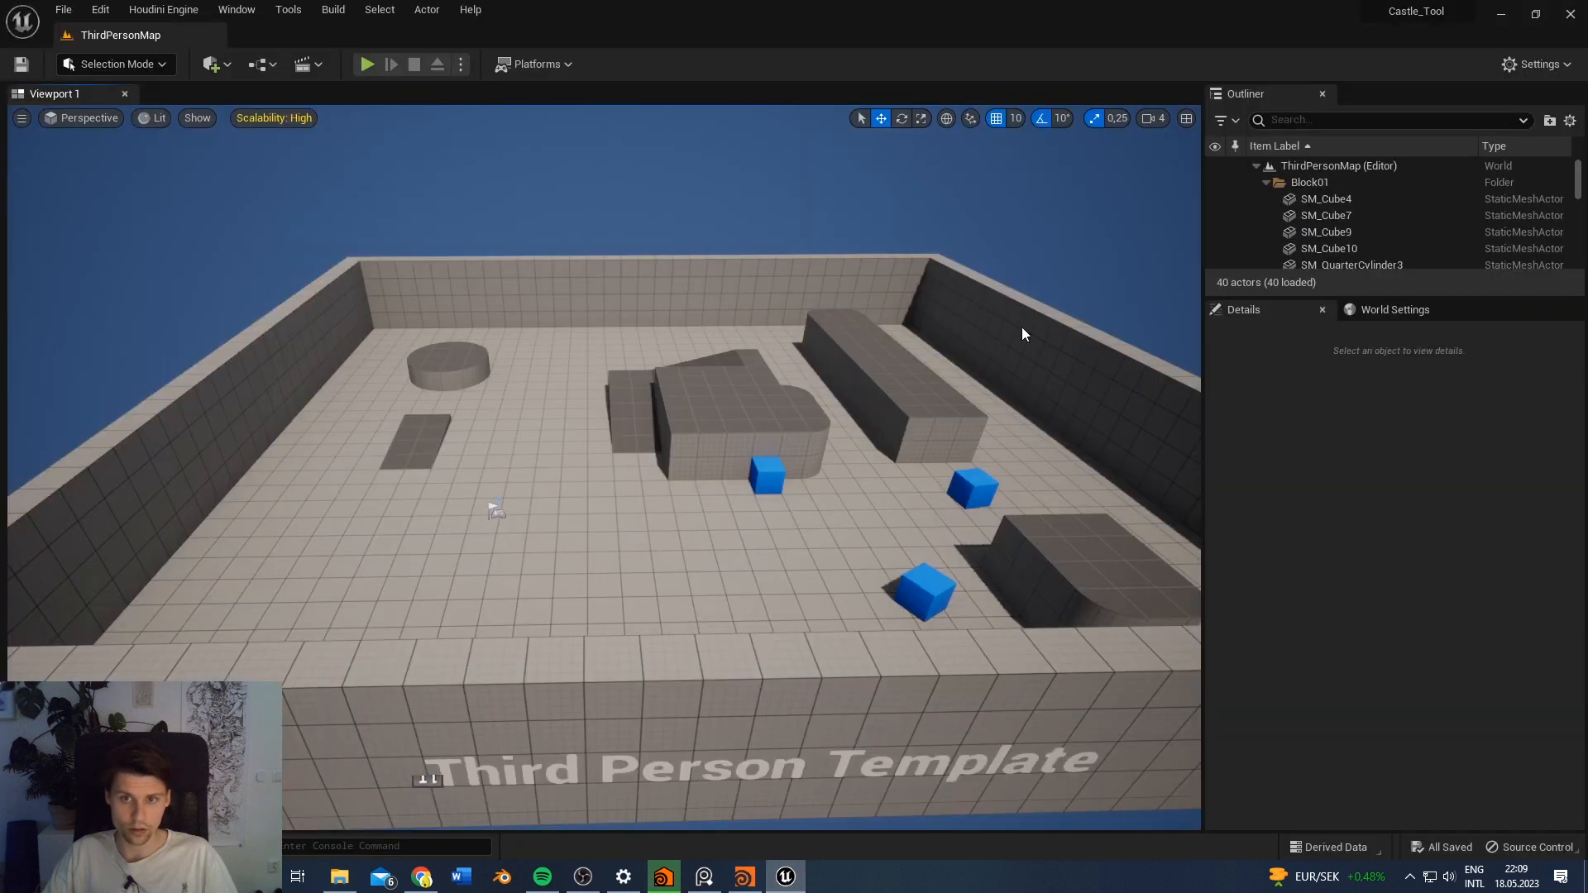
right_click_drag(638, 581, 579, 608)
key("ctrl+space")
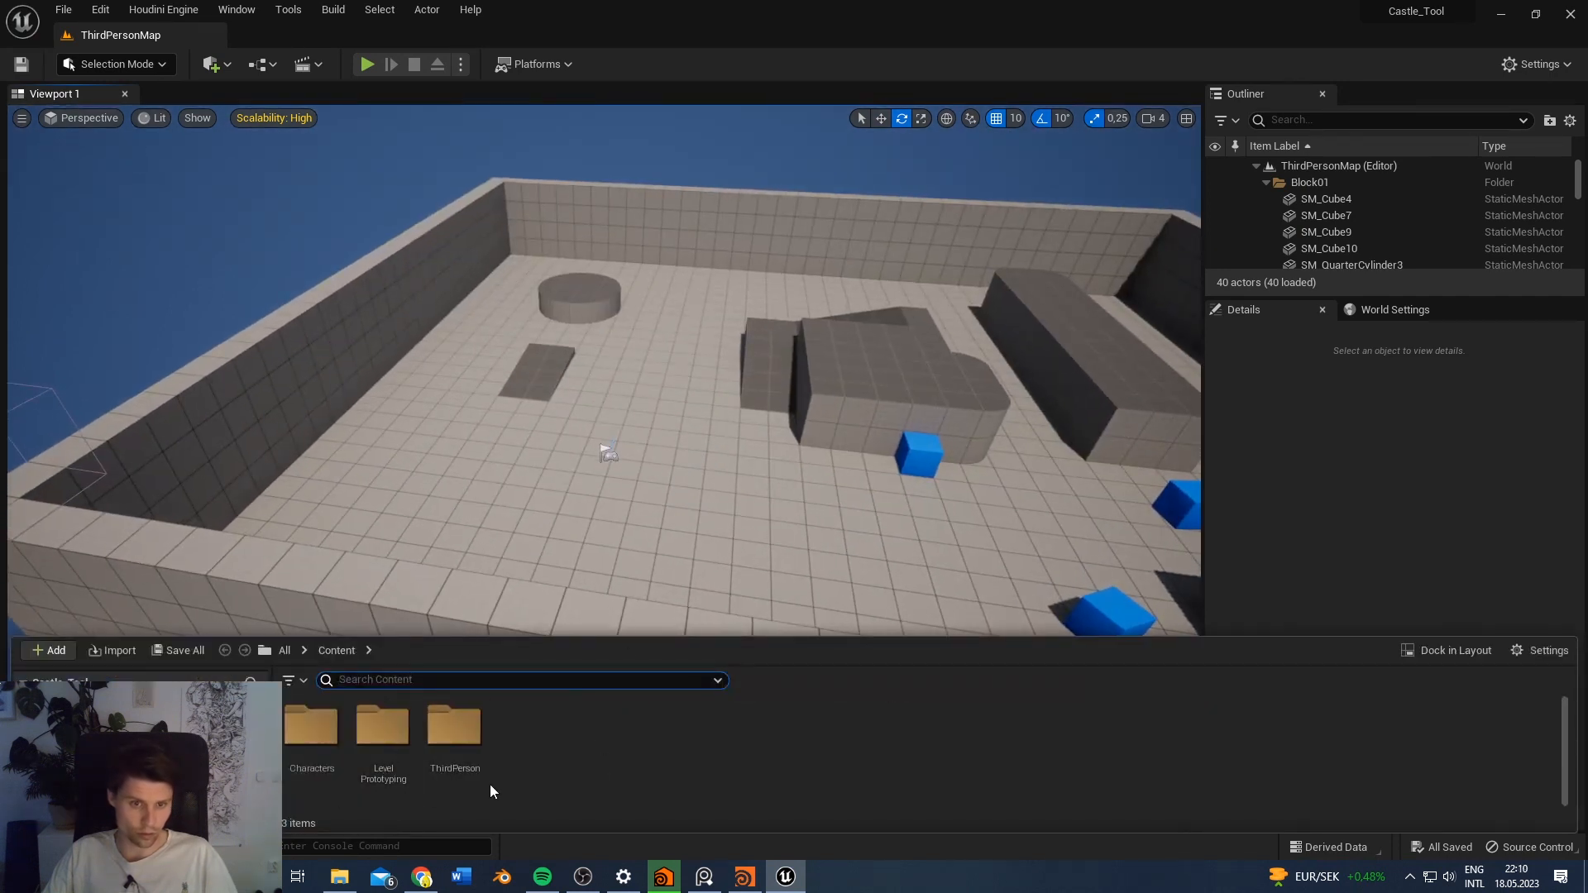
key("ctrl+space")
key("ctrl+space")
left_click(633, 774)
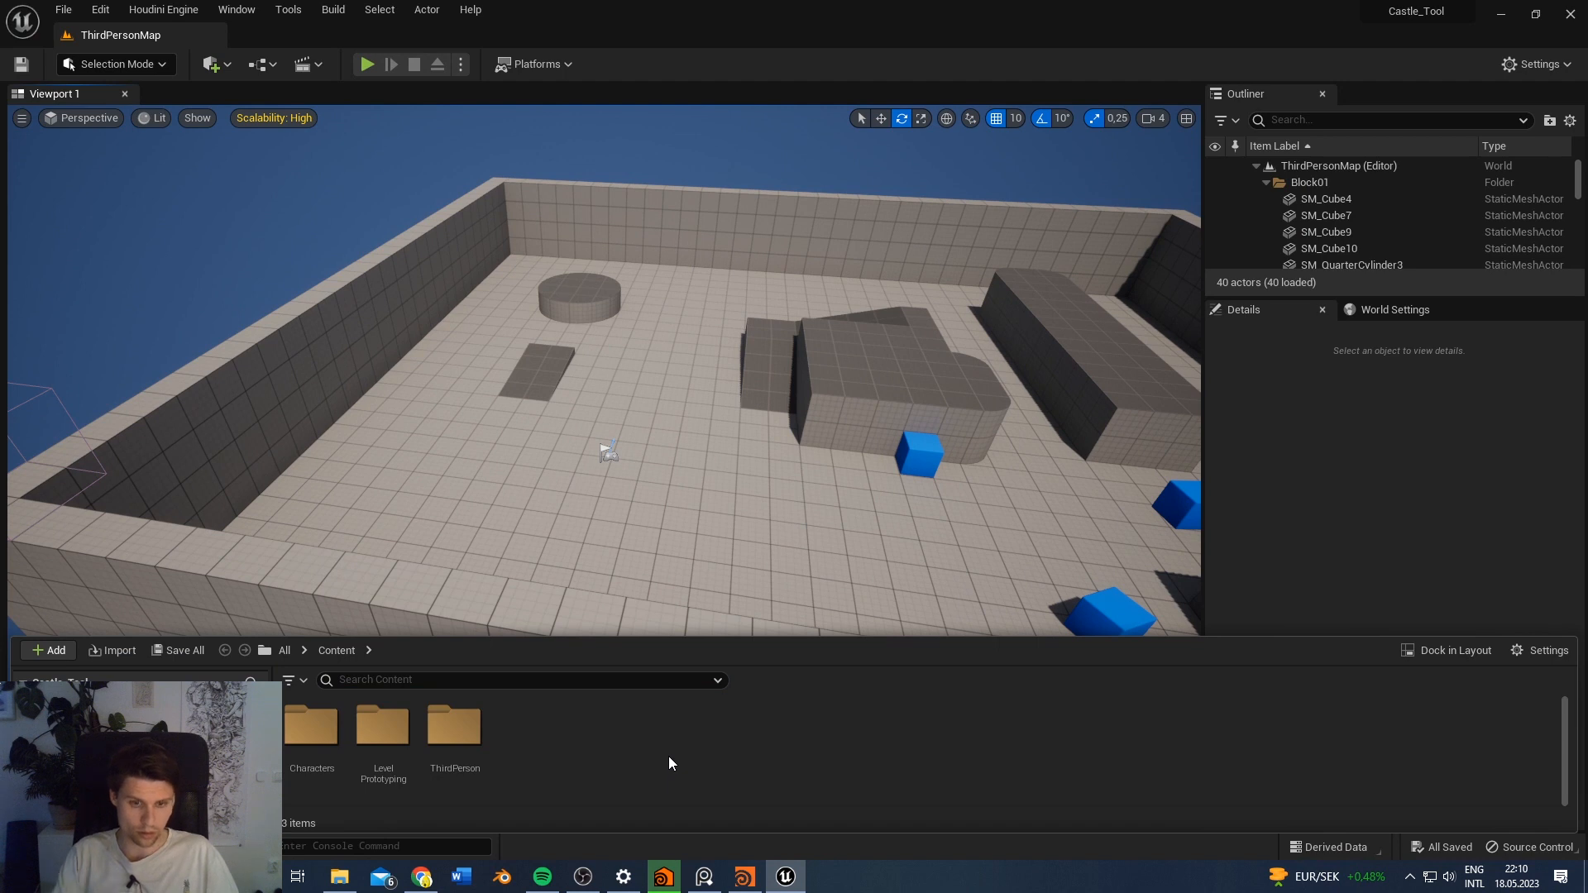
key("ctrl+n")
type("HDA")
key("Return")
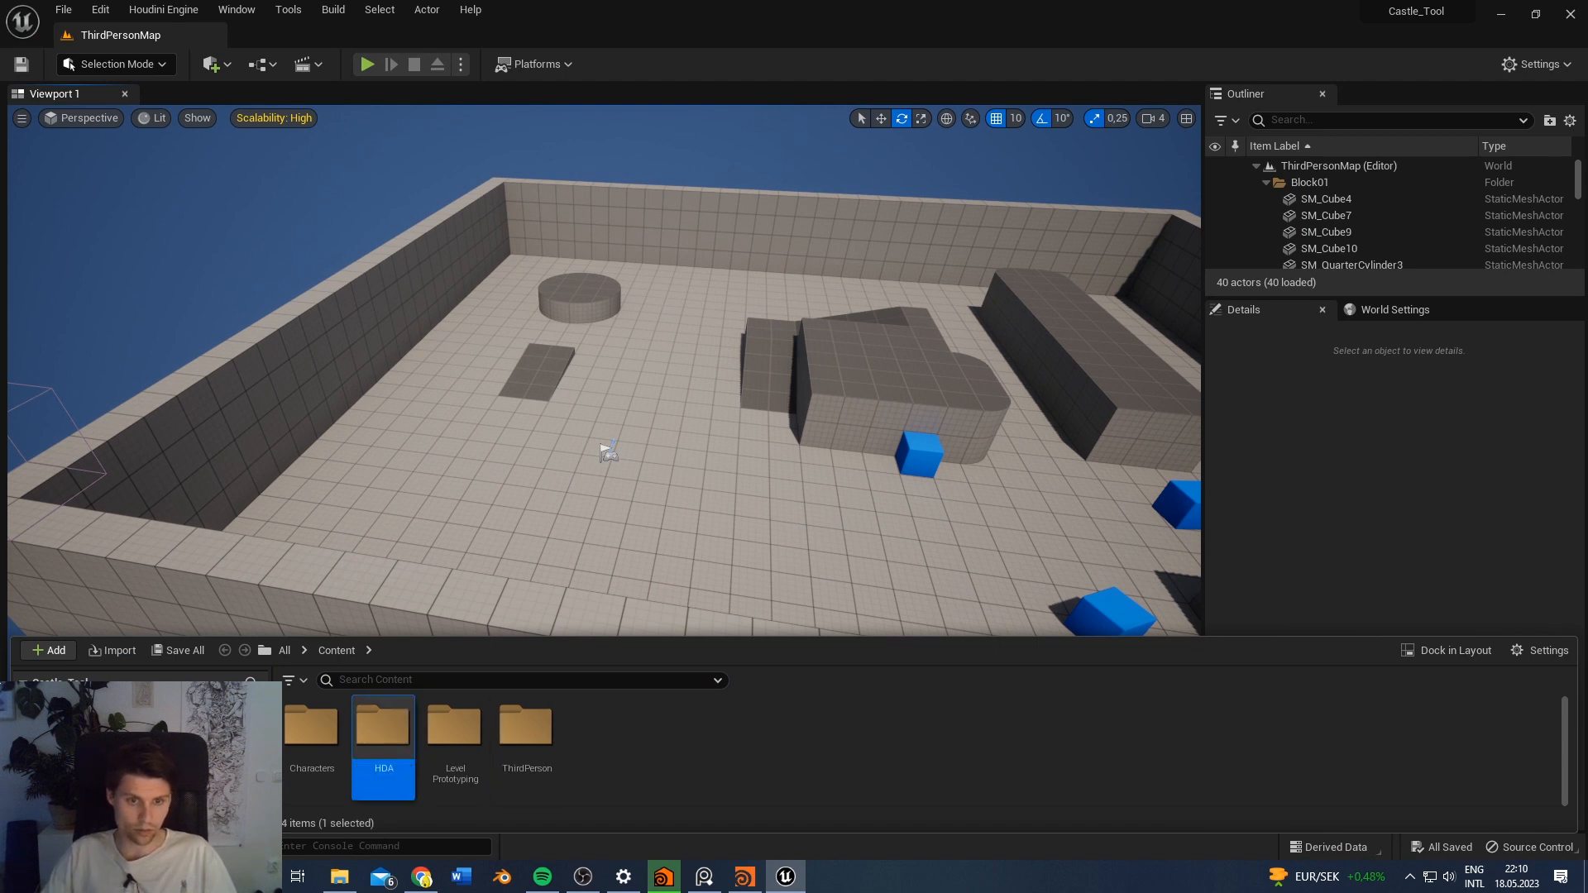
double_click(381, 732)
Step: Import Castle_Tool.hdalc from File Explorer into the Content/HDA folder of the Unreal project
left_click(348, 886)
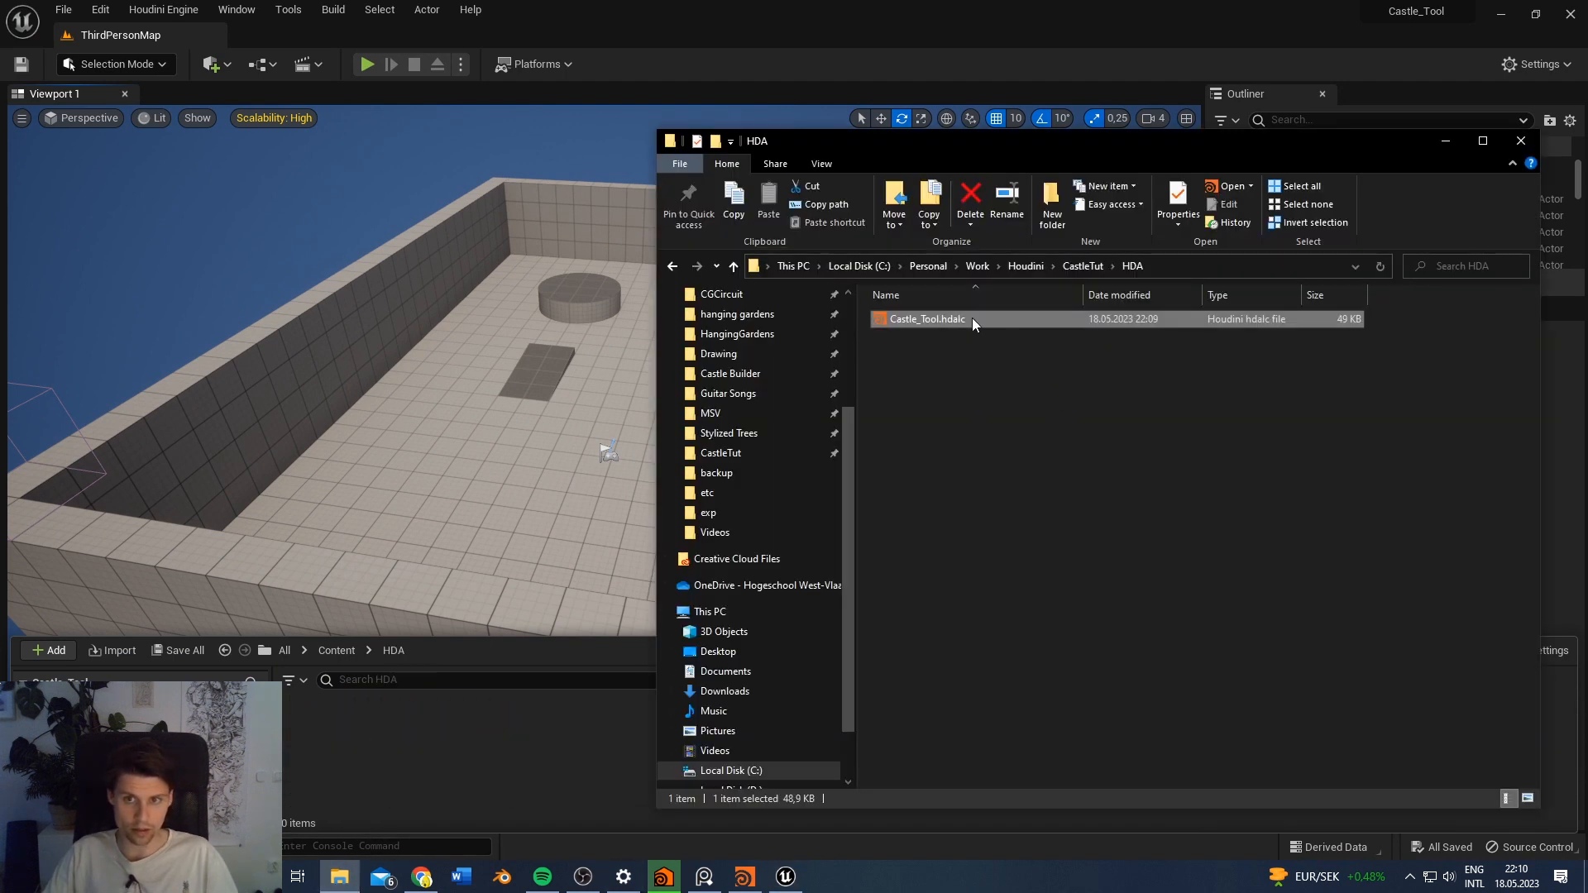
left_click_drag(576, 768, 575, 767)
left_click(521, 504)
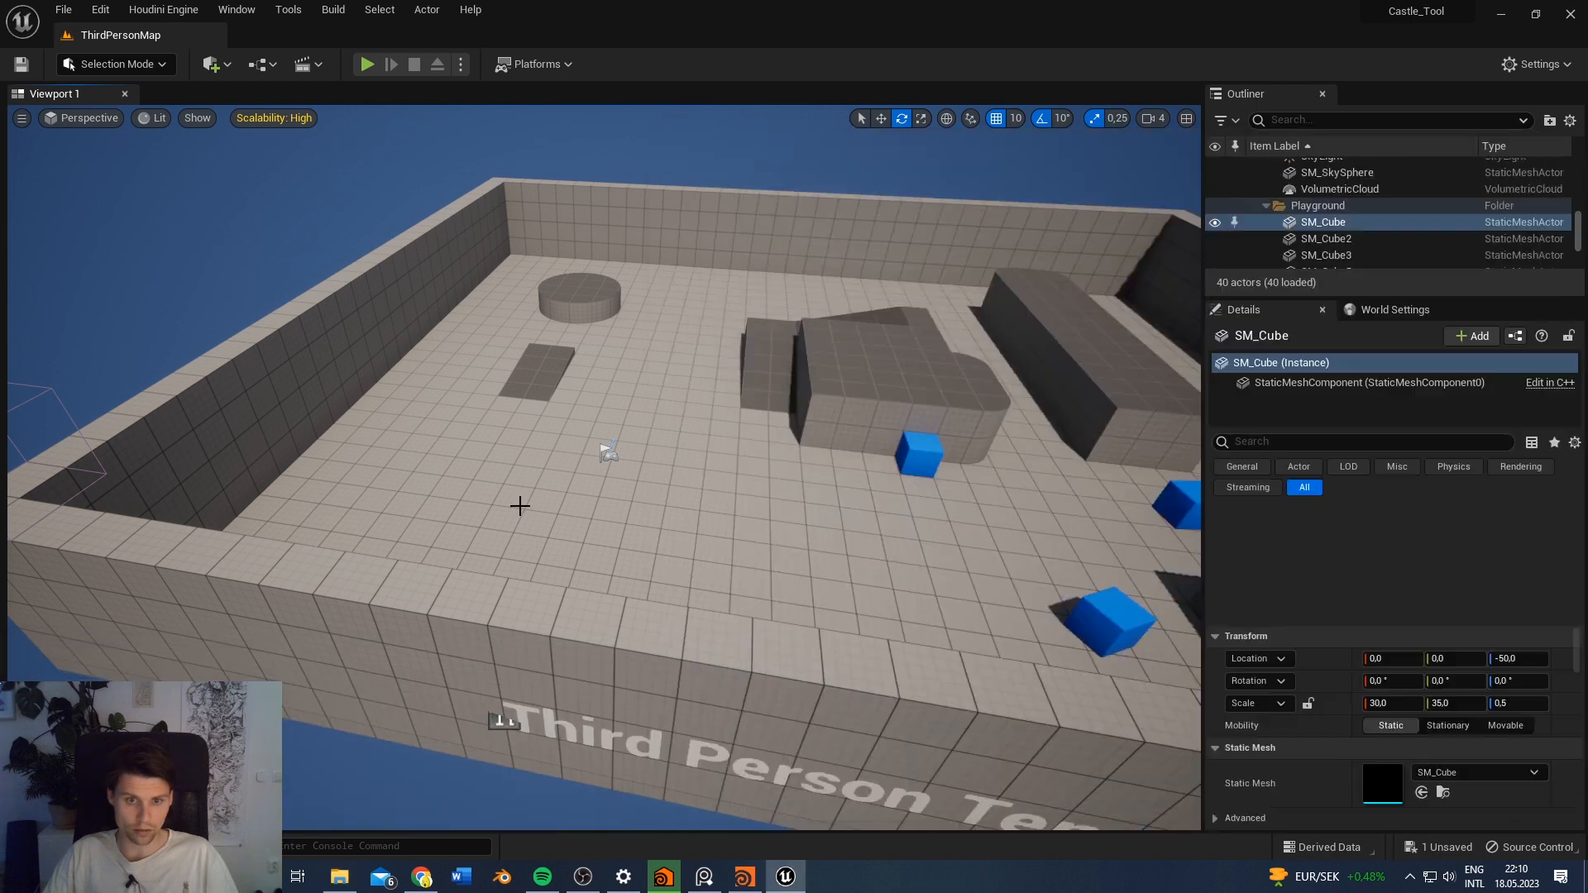
Step: Place the Castle_Tool asset on the floor of the level and allow hars.exe through the firewall
key("ctrl+space")
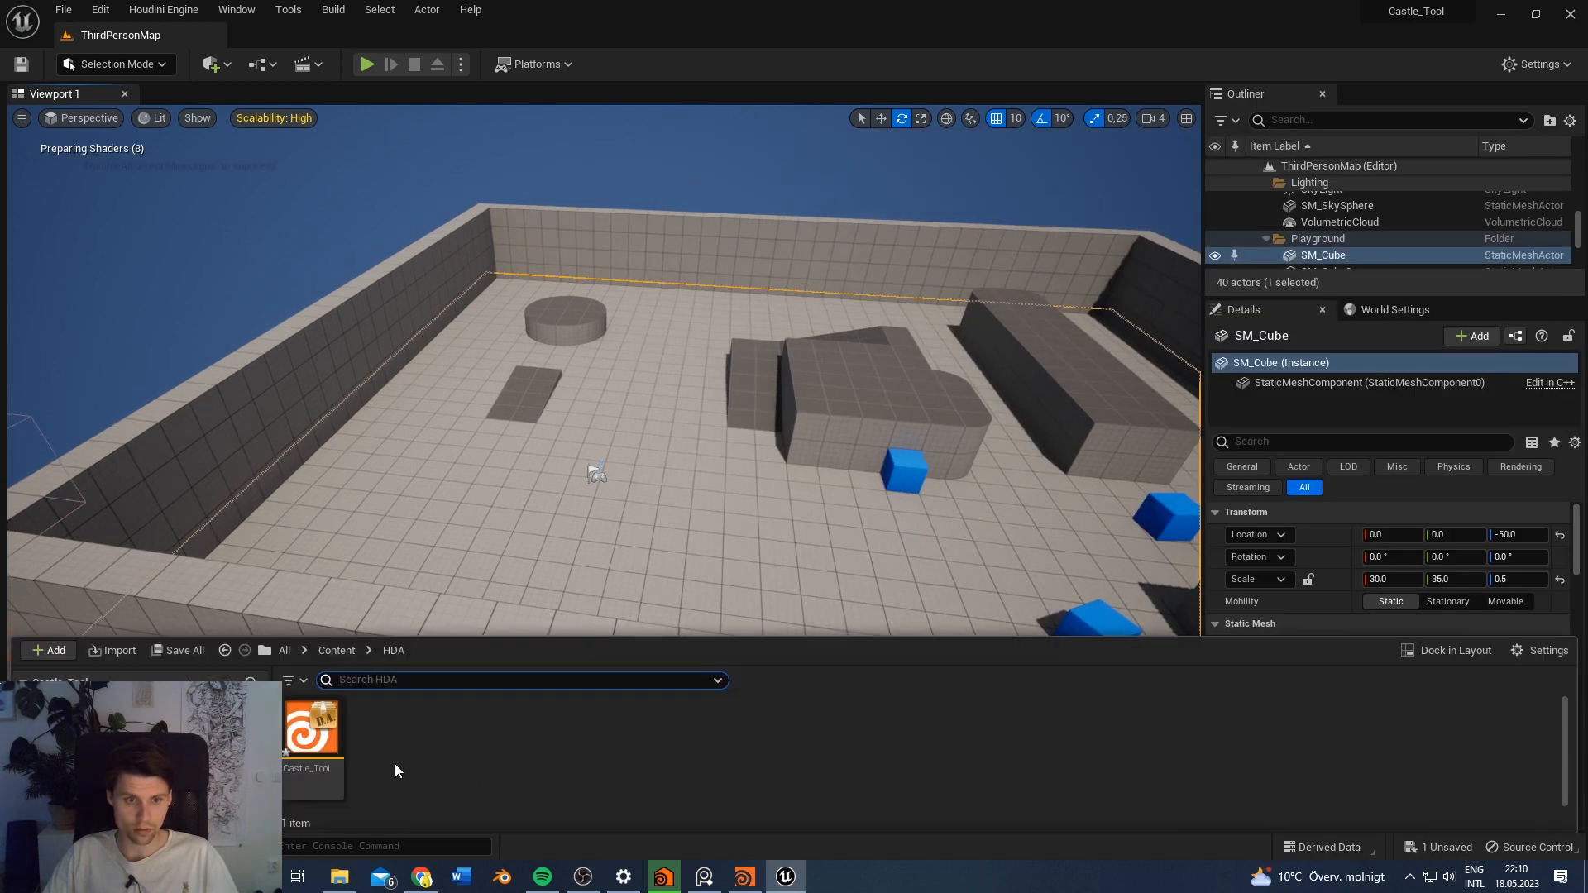
left_click_drag(333, 749, 637, 459)
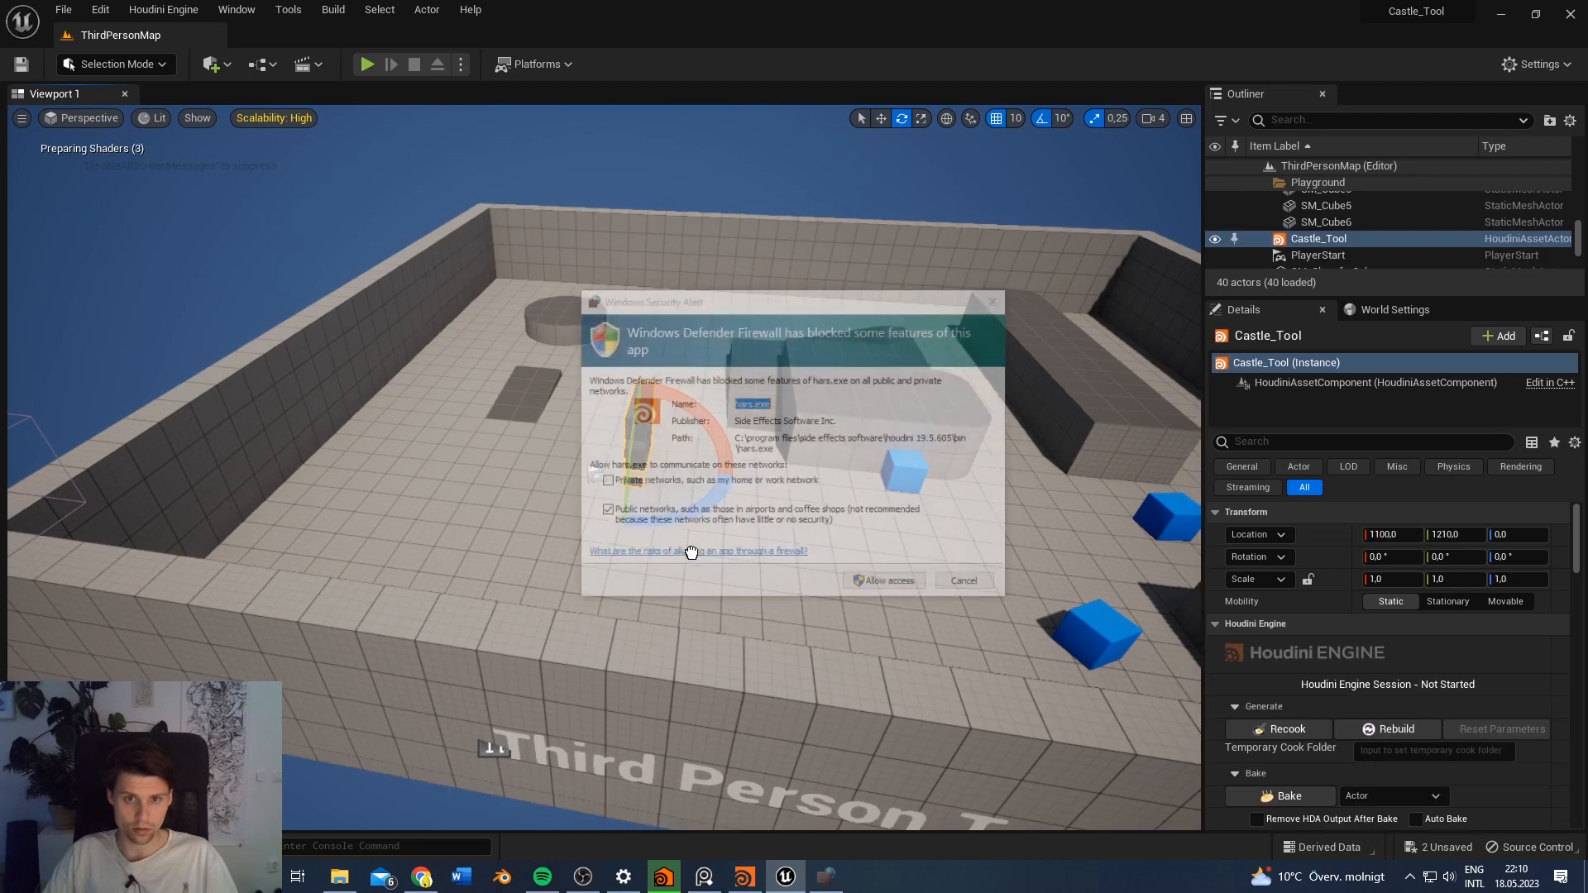
left_click(917, 579)
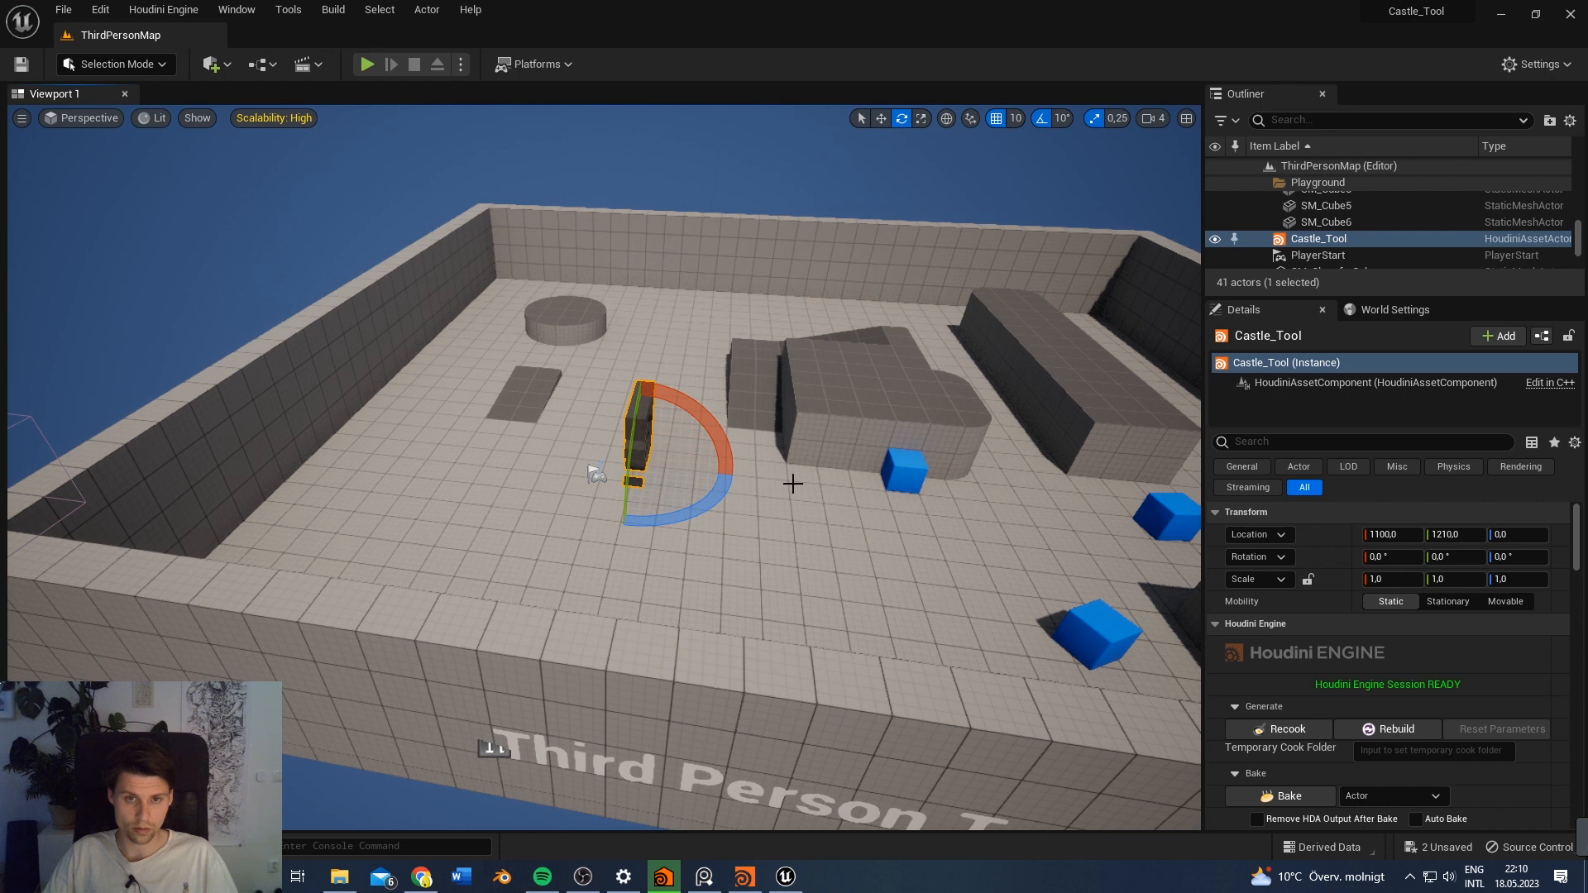
Step: Move the Castle_Tool actor across the floor to X 1220, Y 1030
right_click_drag(706, 542, 530, 621)
key("w")
left_click_drag(704, 530, 732, 579)
right_click_drag(732, 579, 815, 575)
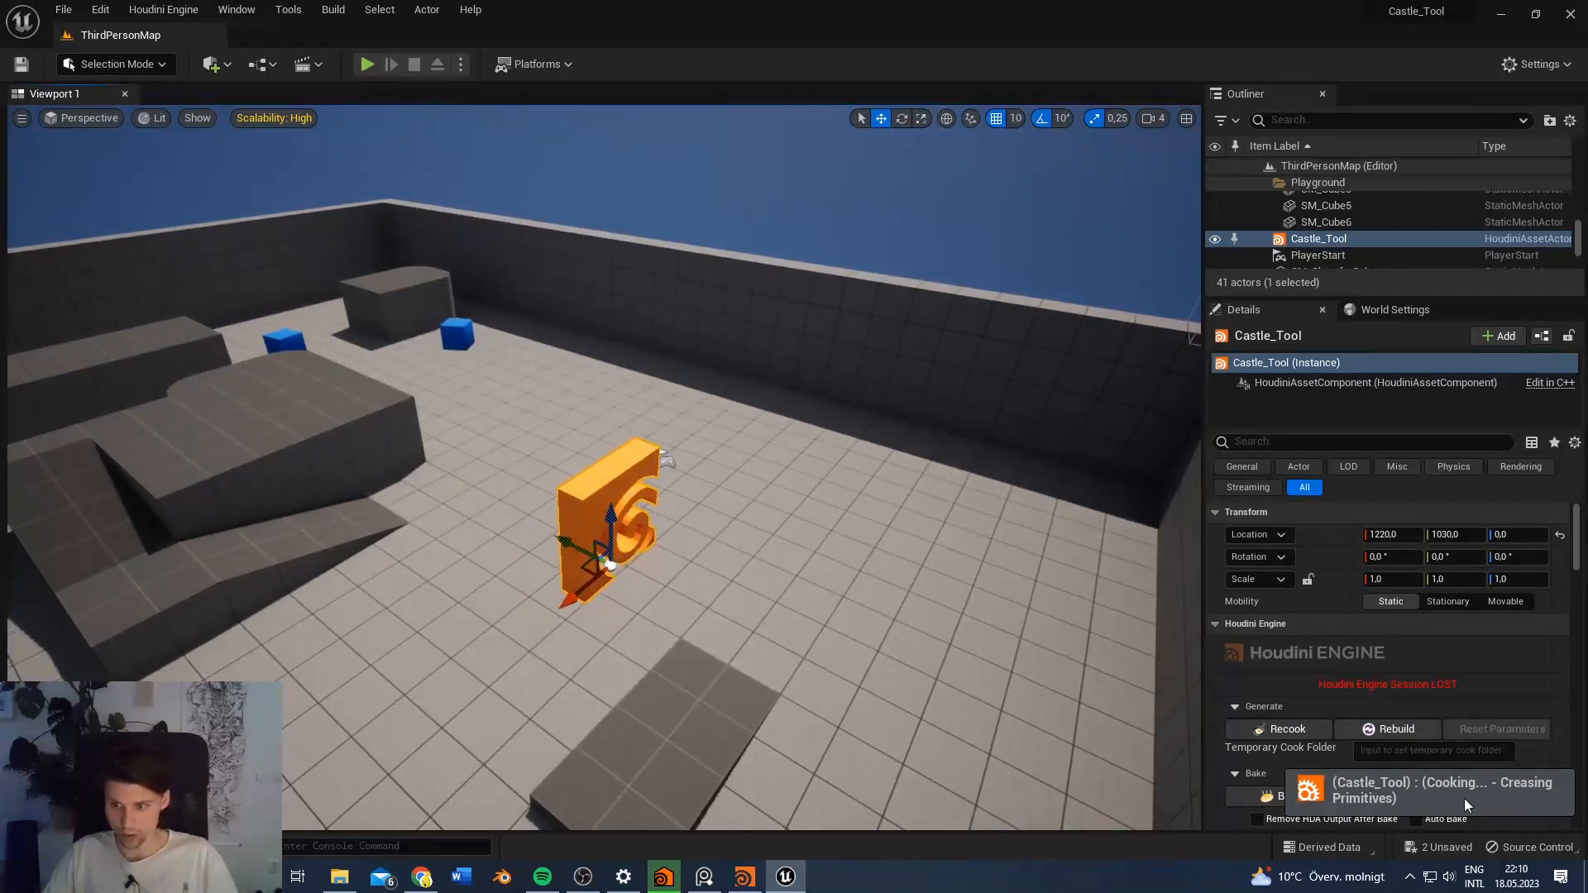
Step: Create a new Houdini Engine session for the placed Castle_Tool actor
scroll(1318, 666, "down", 2)
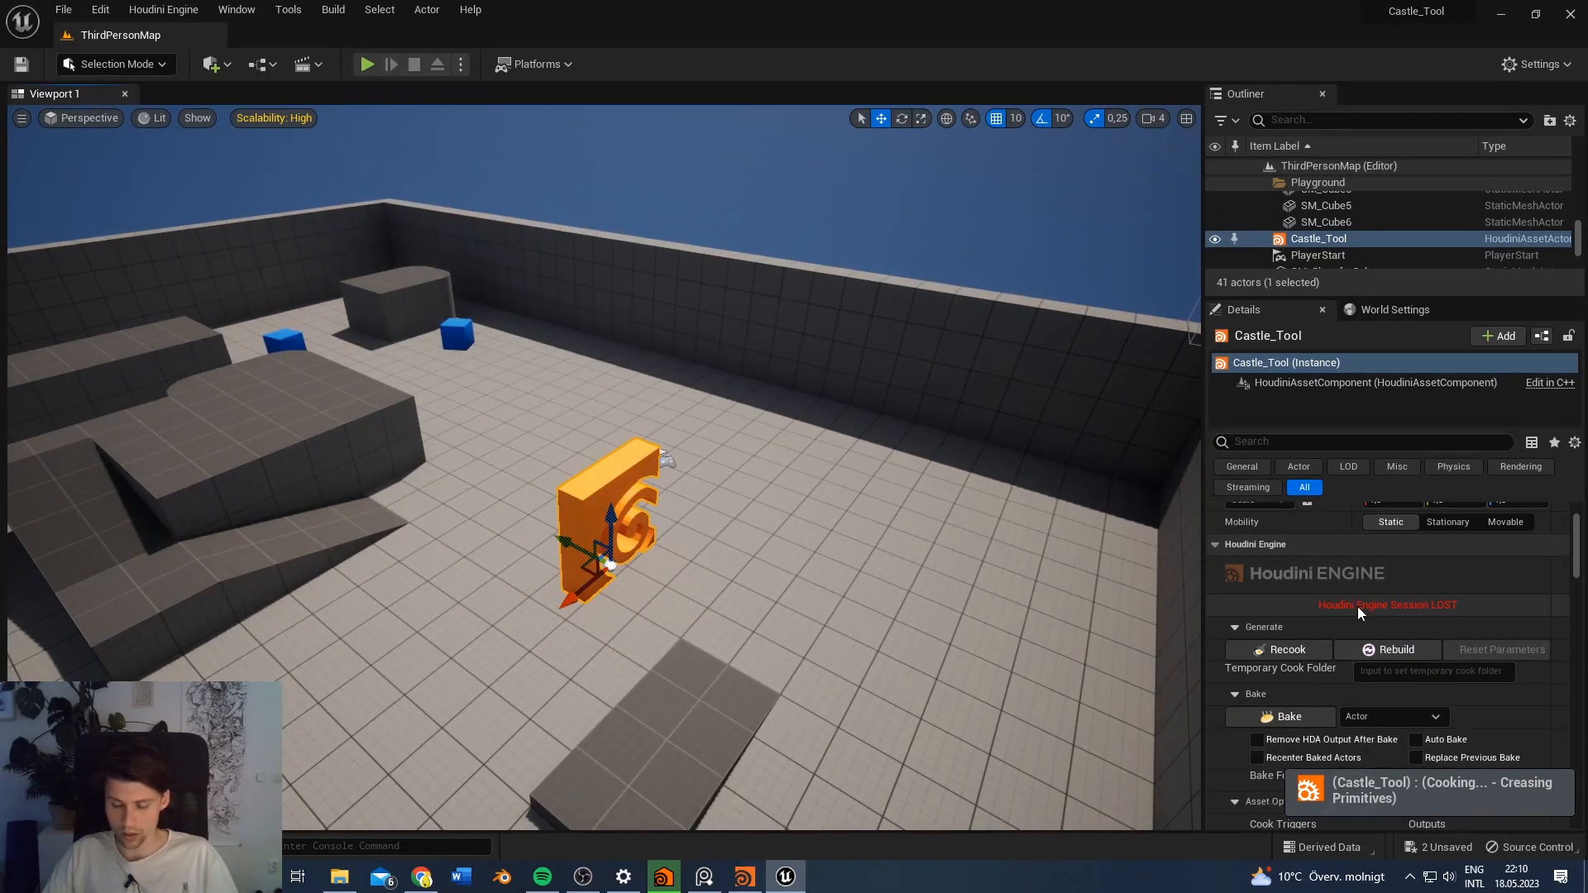
left_click_drag(1319, 429, 1319, 392)
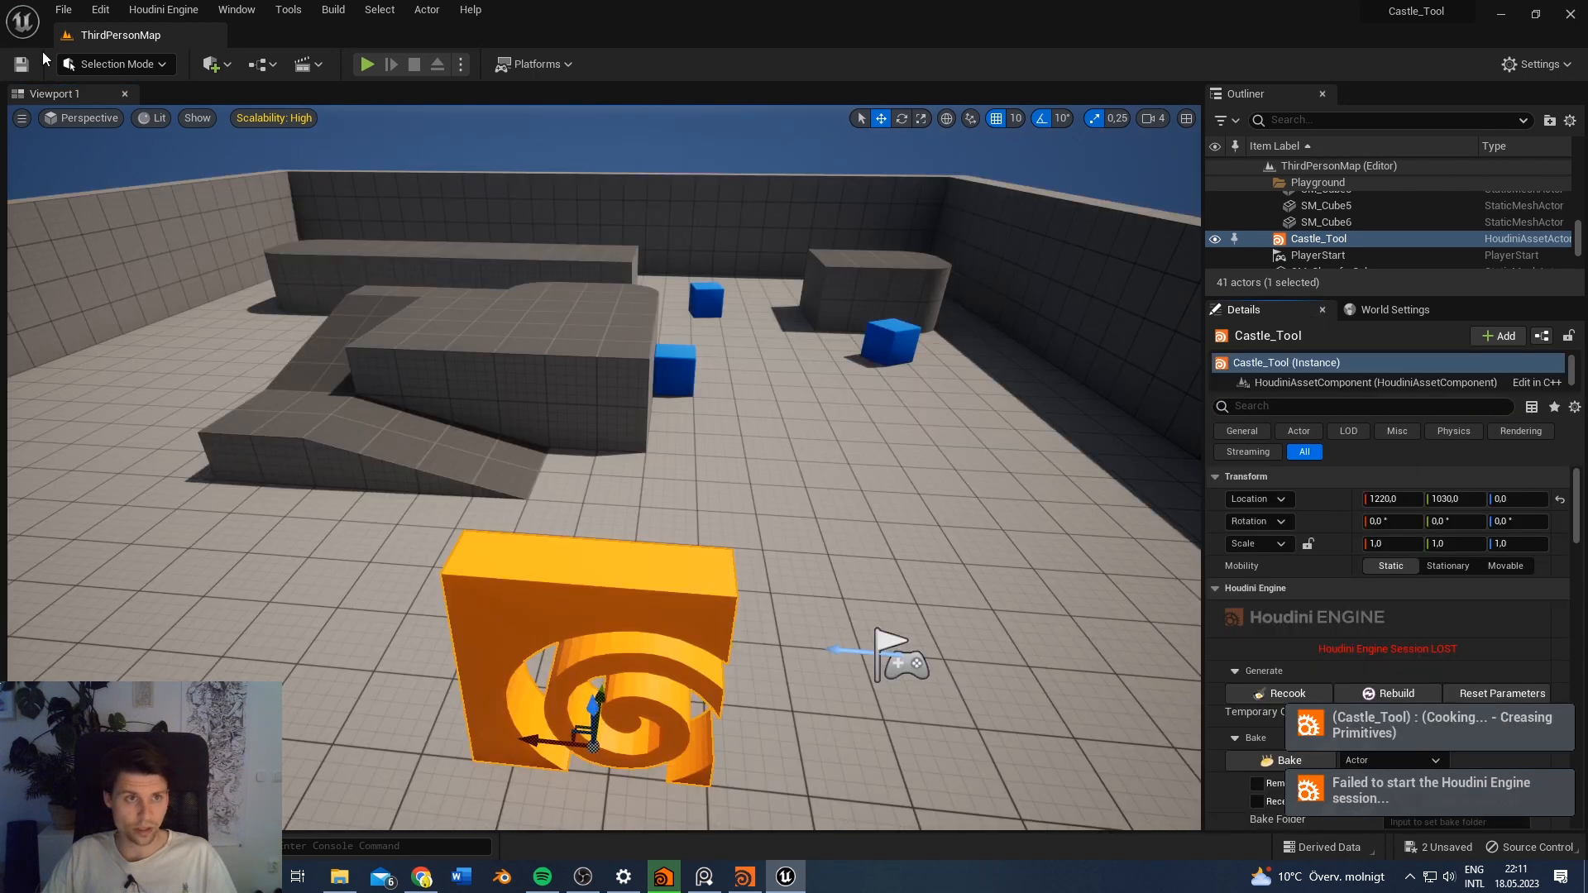
left_click(162, 10)
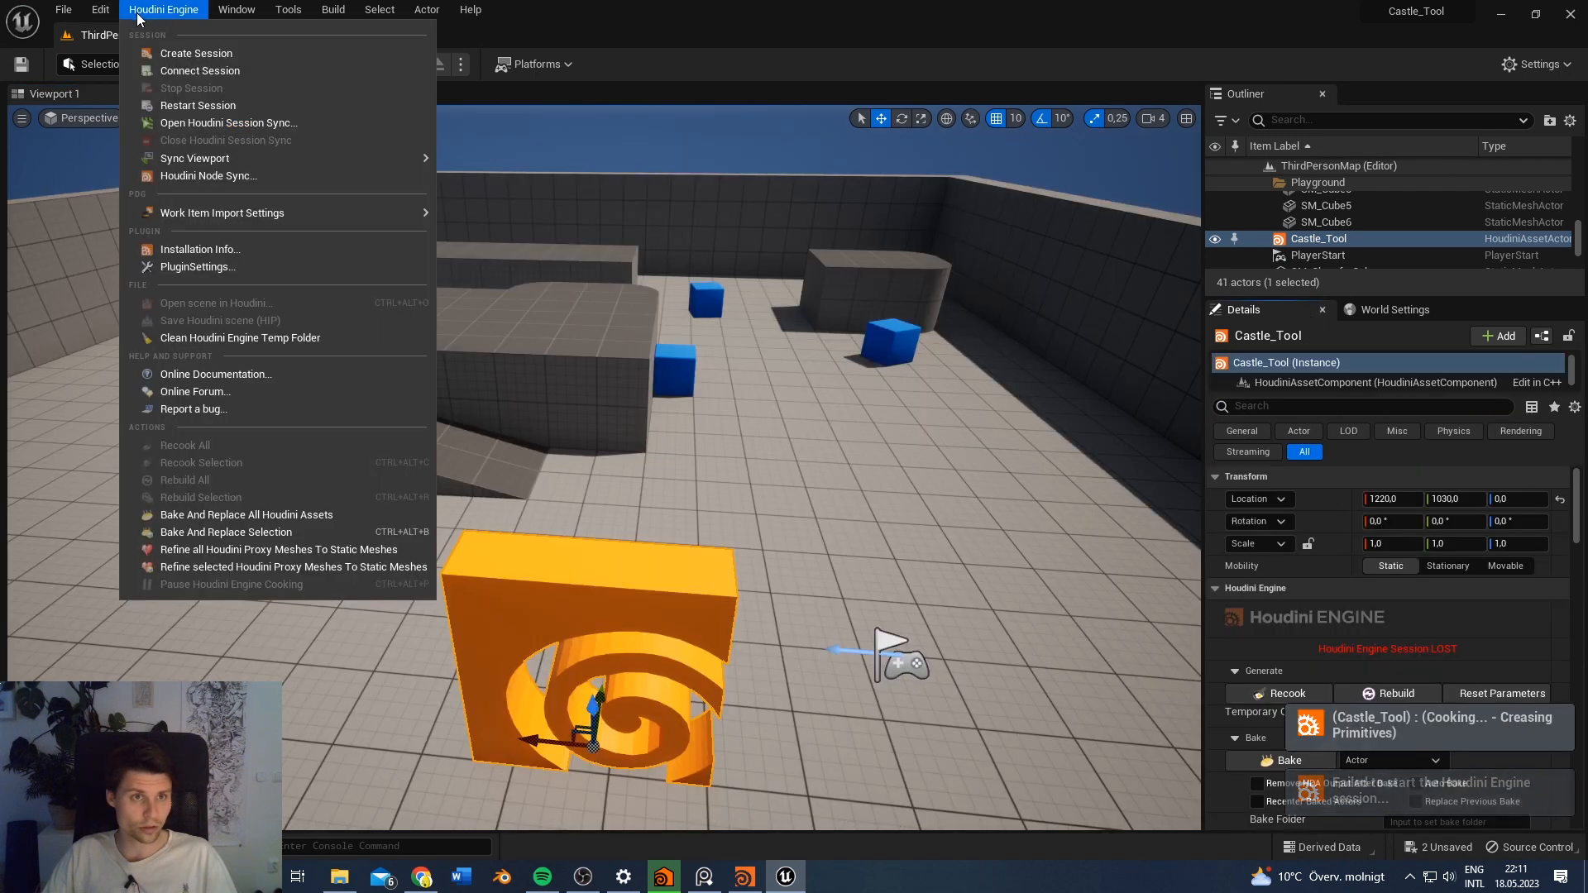
left_click(220, 57)
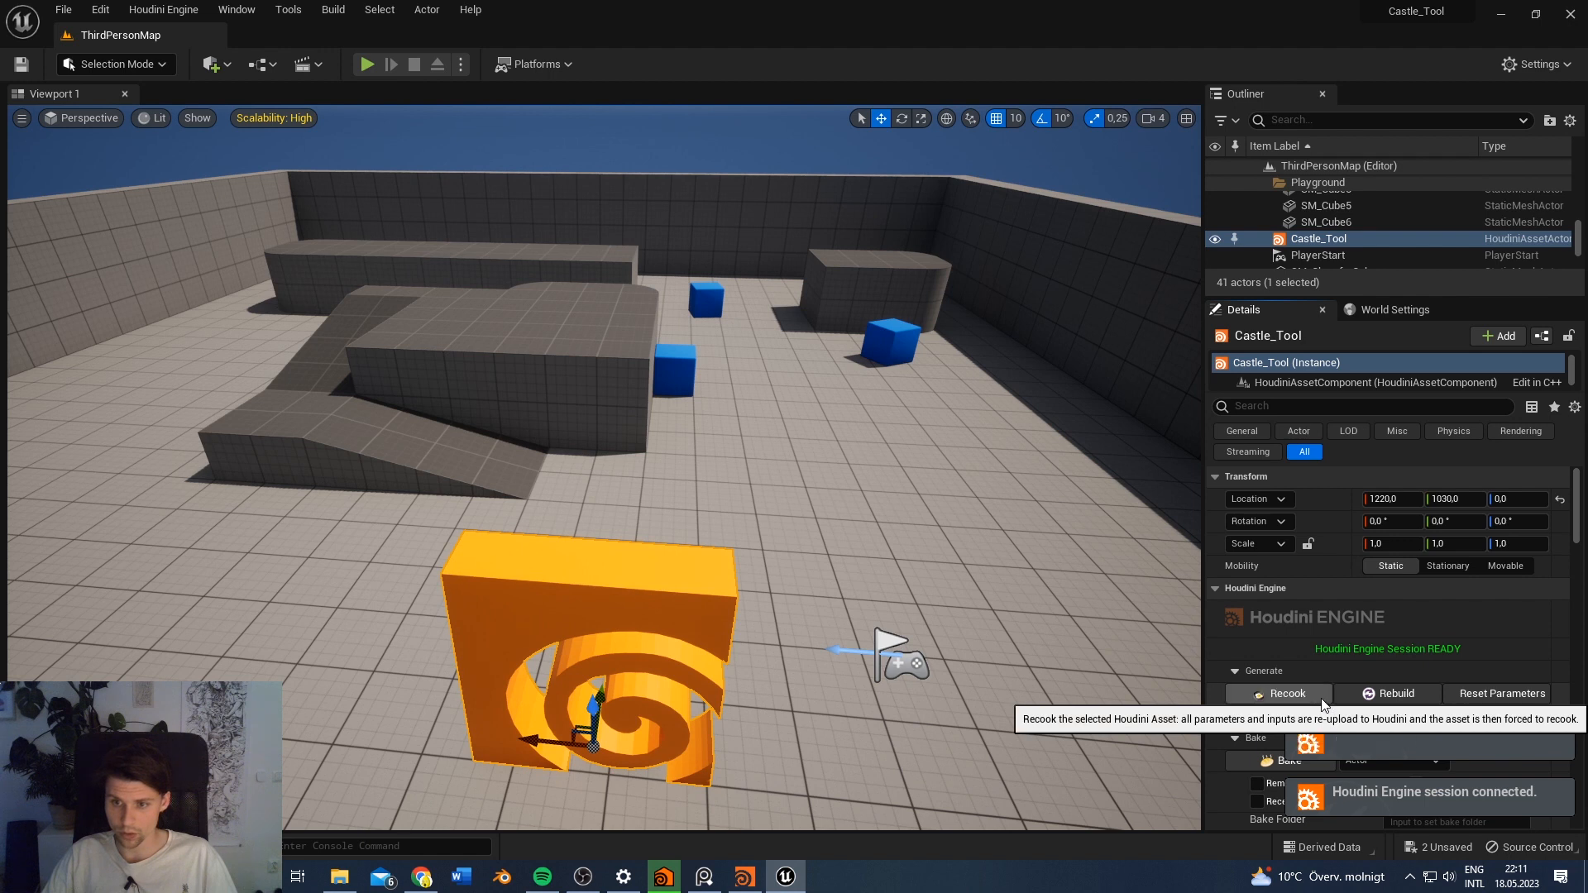
Step: Examine the generated castle geometry in the level from a distance and from different sides
scroll(842, 640, "down", 5)
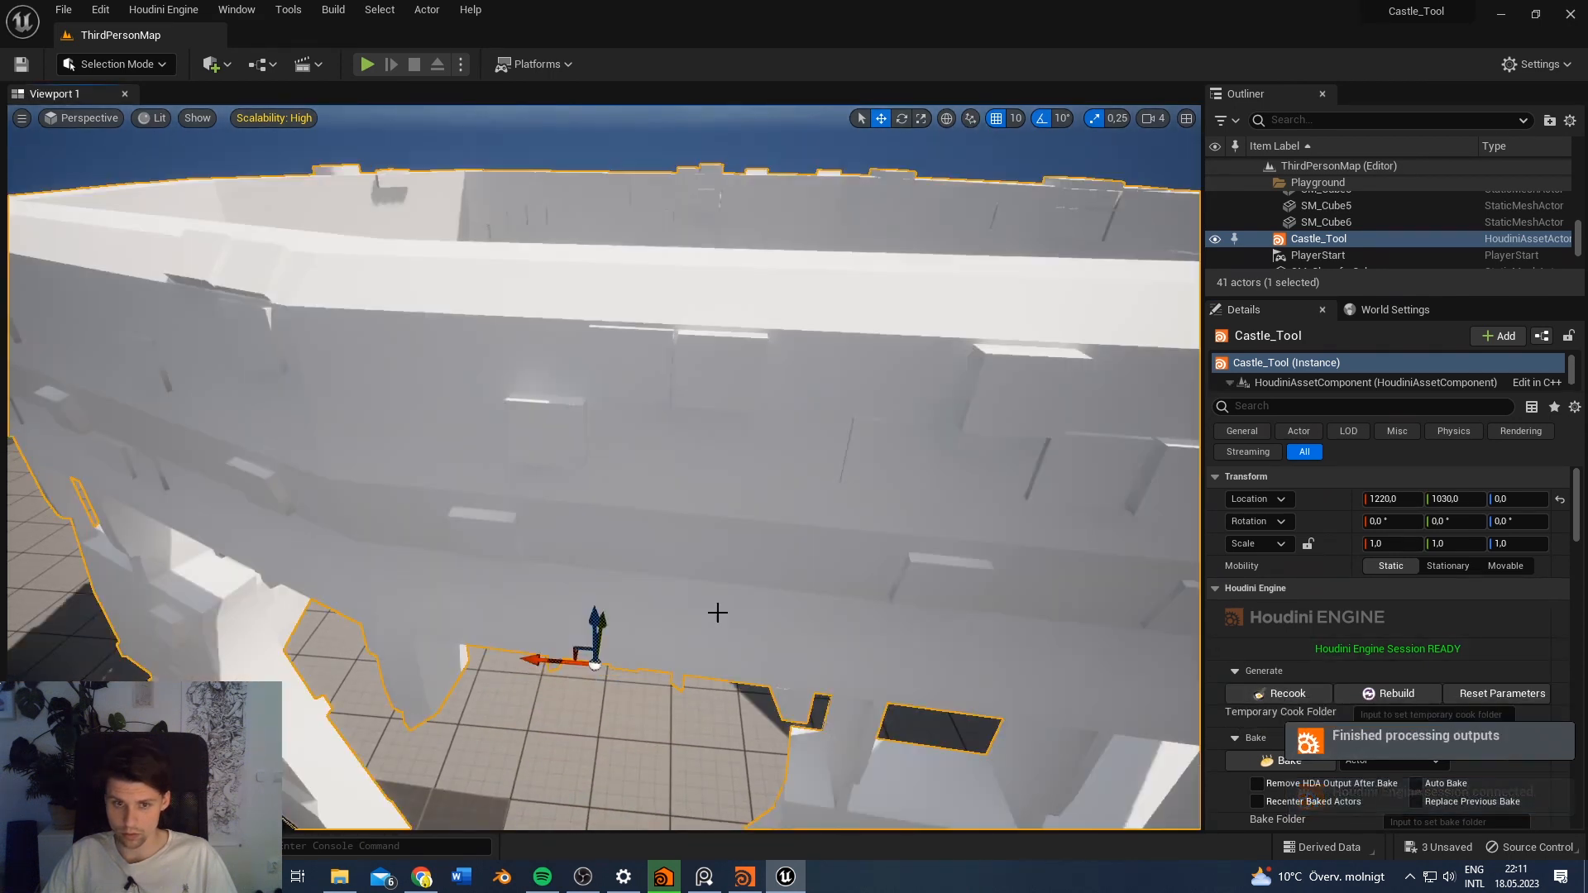
mouse_move(718, 619)
right_mouse_down()
mouse_move(741, 634)
mouse_move(723, 632)
right_mouse_up()
key("s")
key("w")
key("s")
right_click_drag(692, 572, 686, 564)
key("w")
key("s")
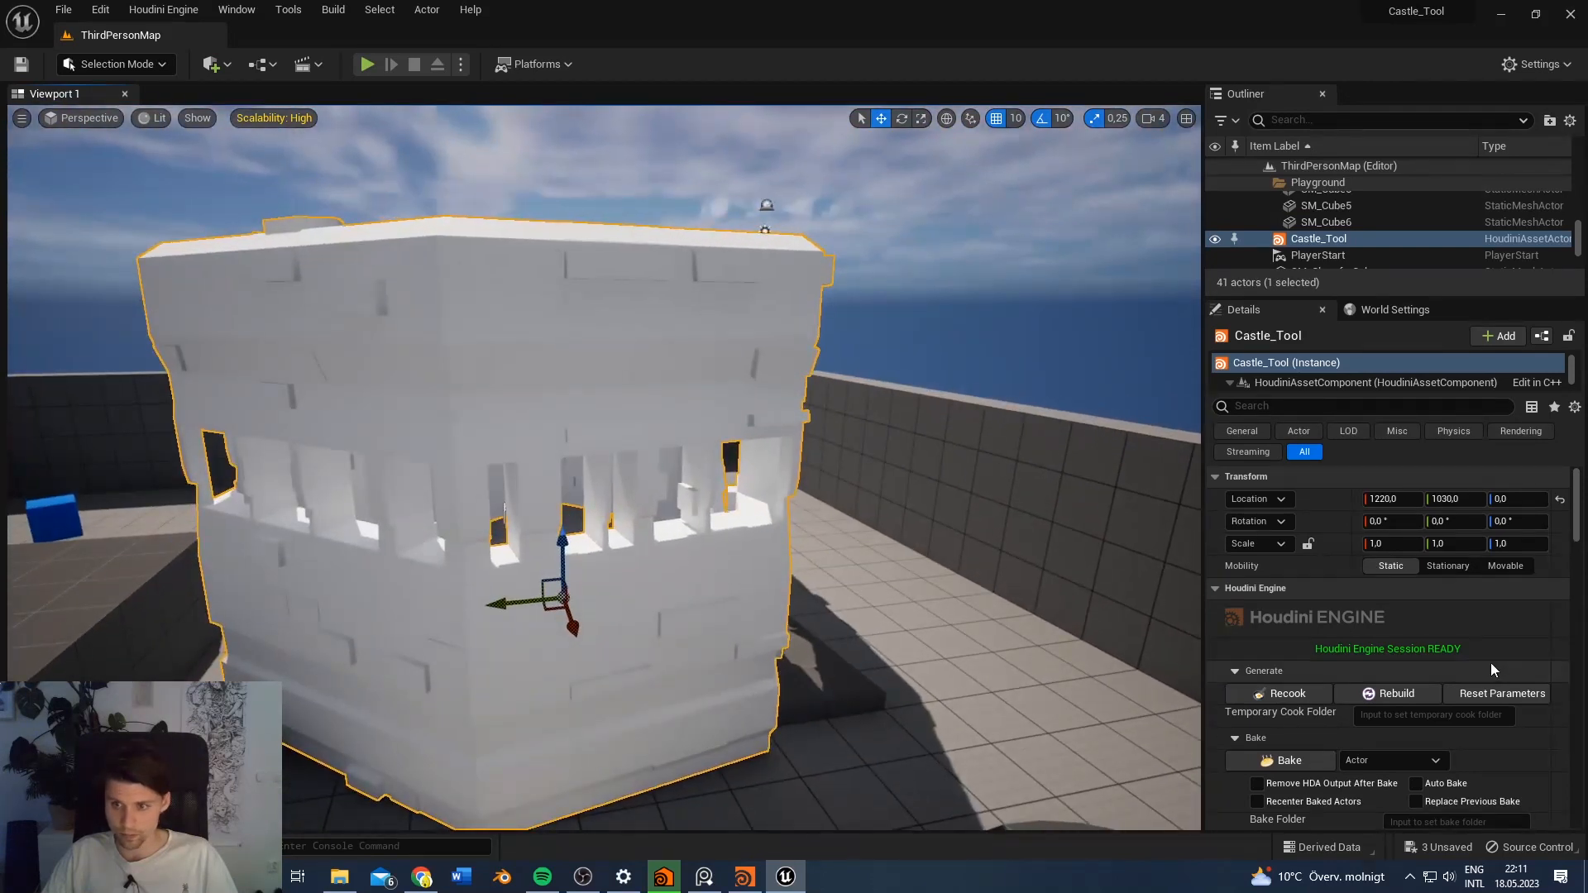
Step: Examine the Castle_Tool's Houdini parameters, including Stones Amount, Door Position, the Wall Shape ramp and the window settings
scroll(1491, 662, "down", 5)
scroll(1501, 634, "down", 10)
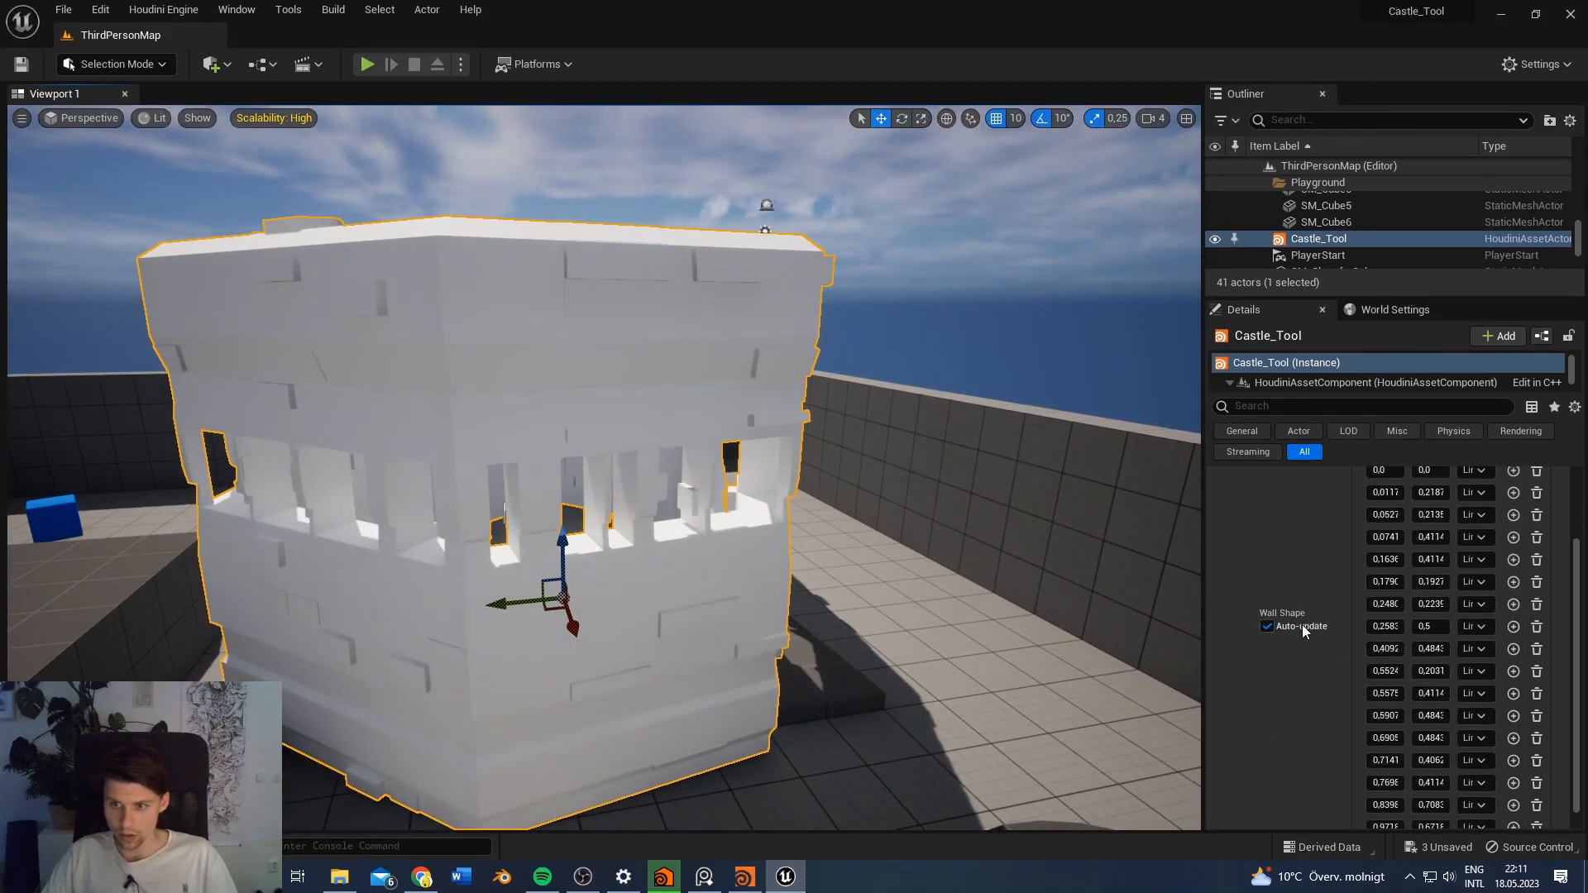
scroll(1302, 669, "up", 5)
scroll(1336, 684, "up", 2)
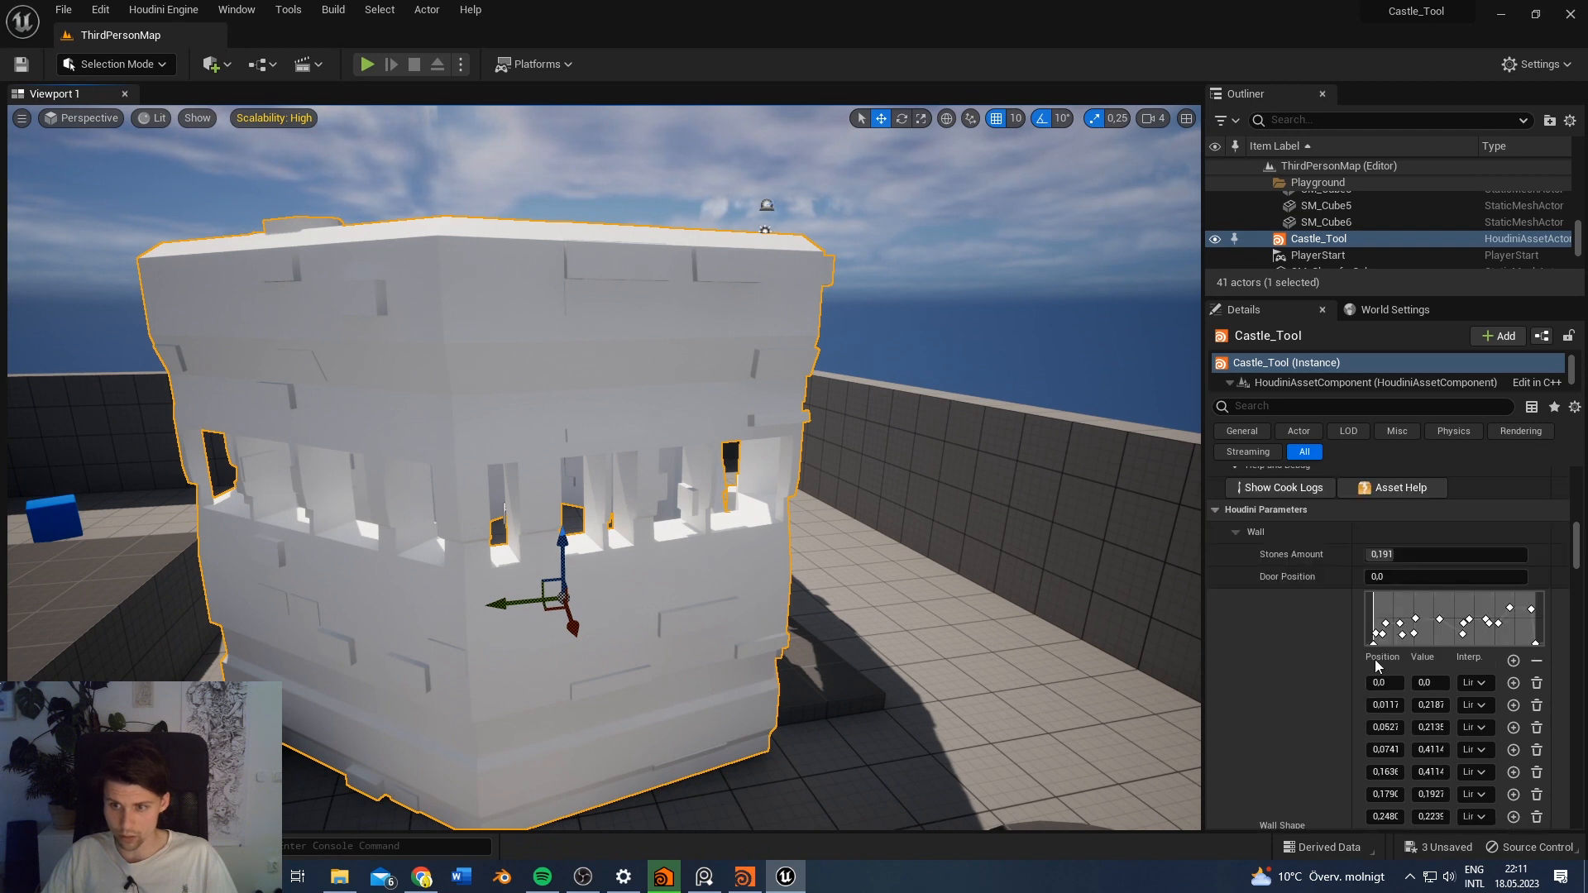
scroll(1323, 653, "down", 5)
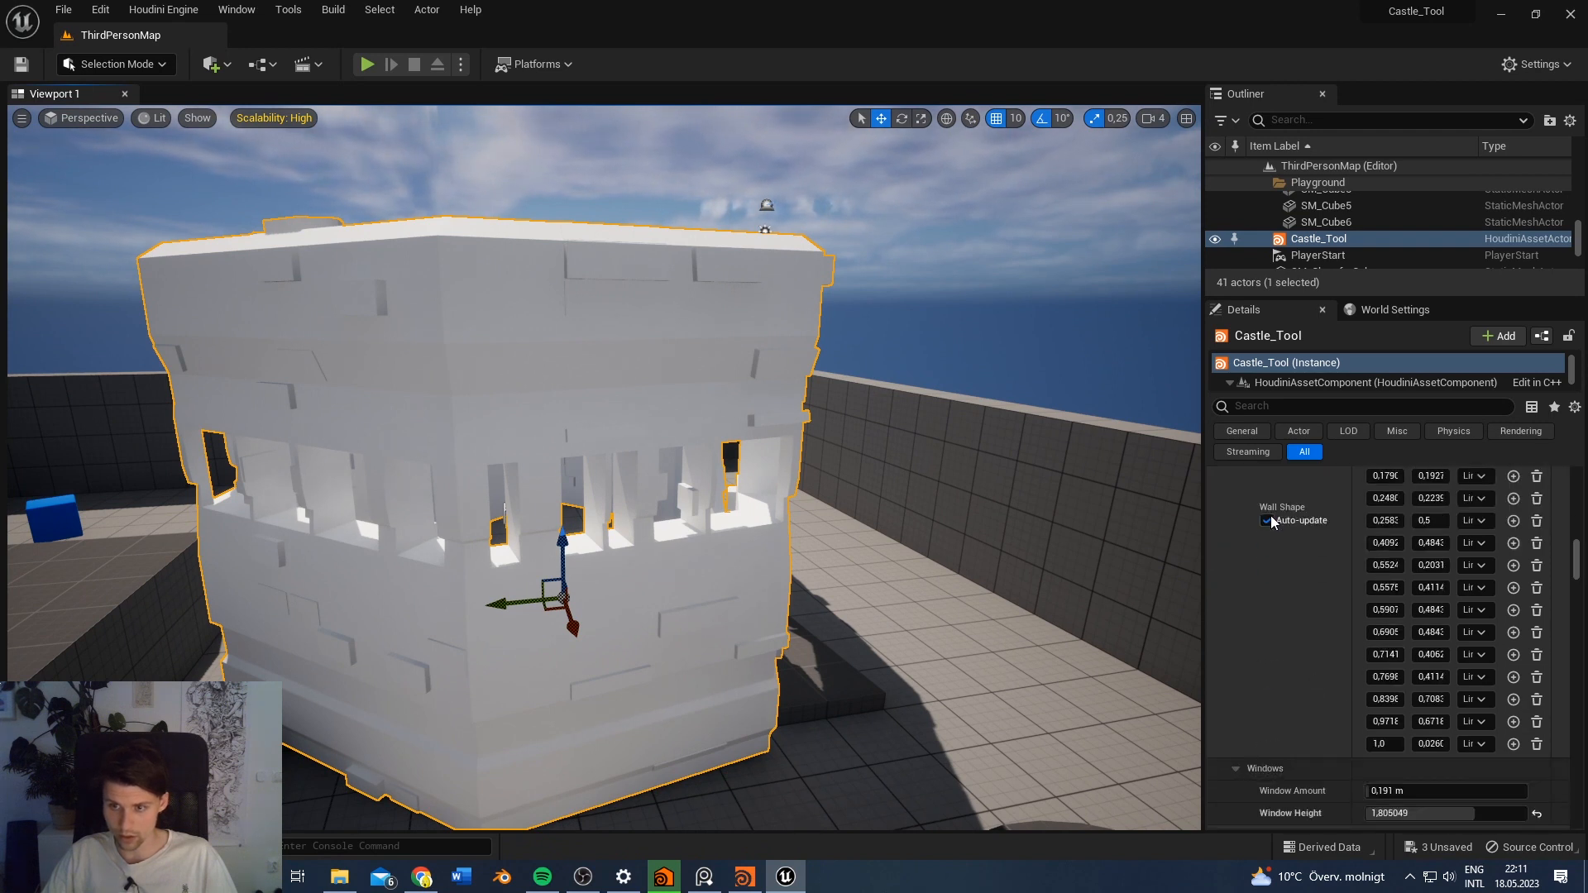
scroll(1269, 523, "up", 4)
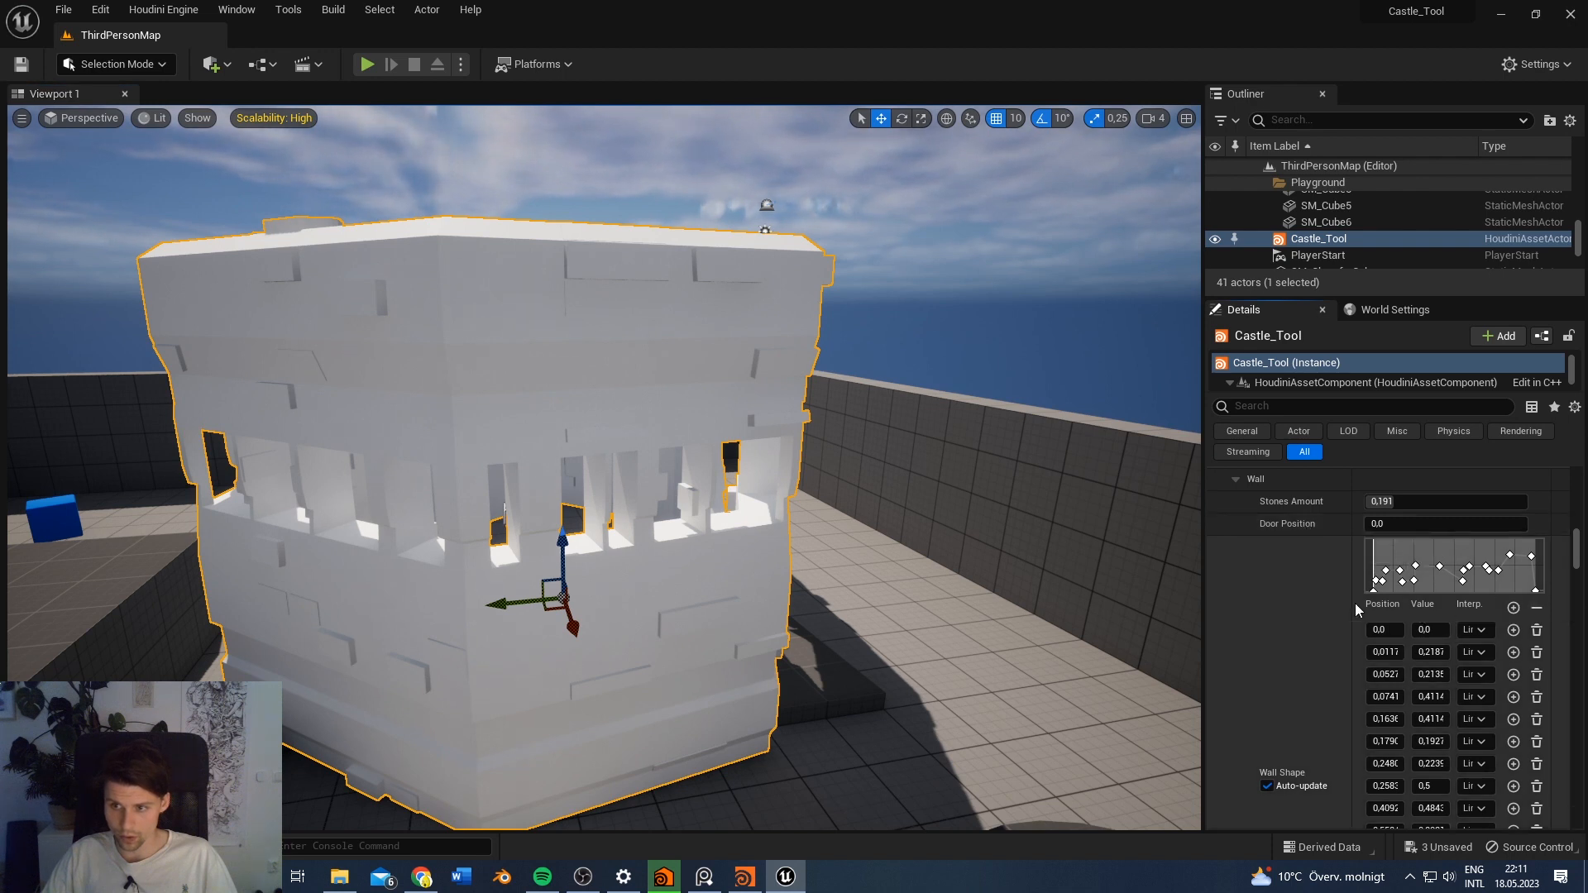
scroll(1407, 612, "up", 2)
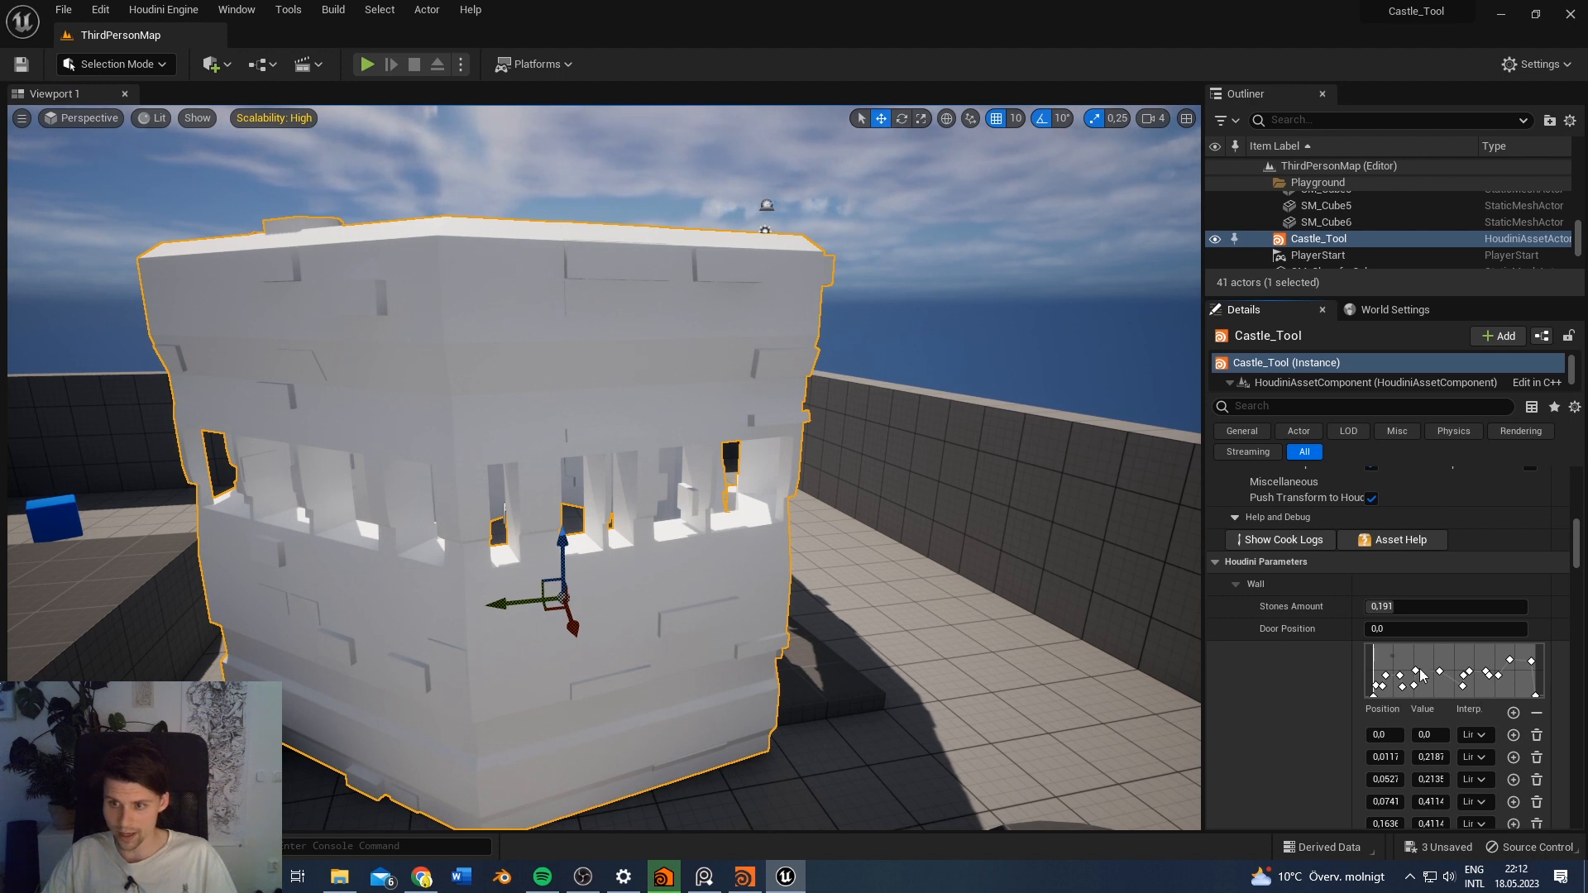
scroll(1423, 676, "down", 1)
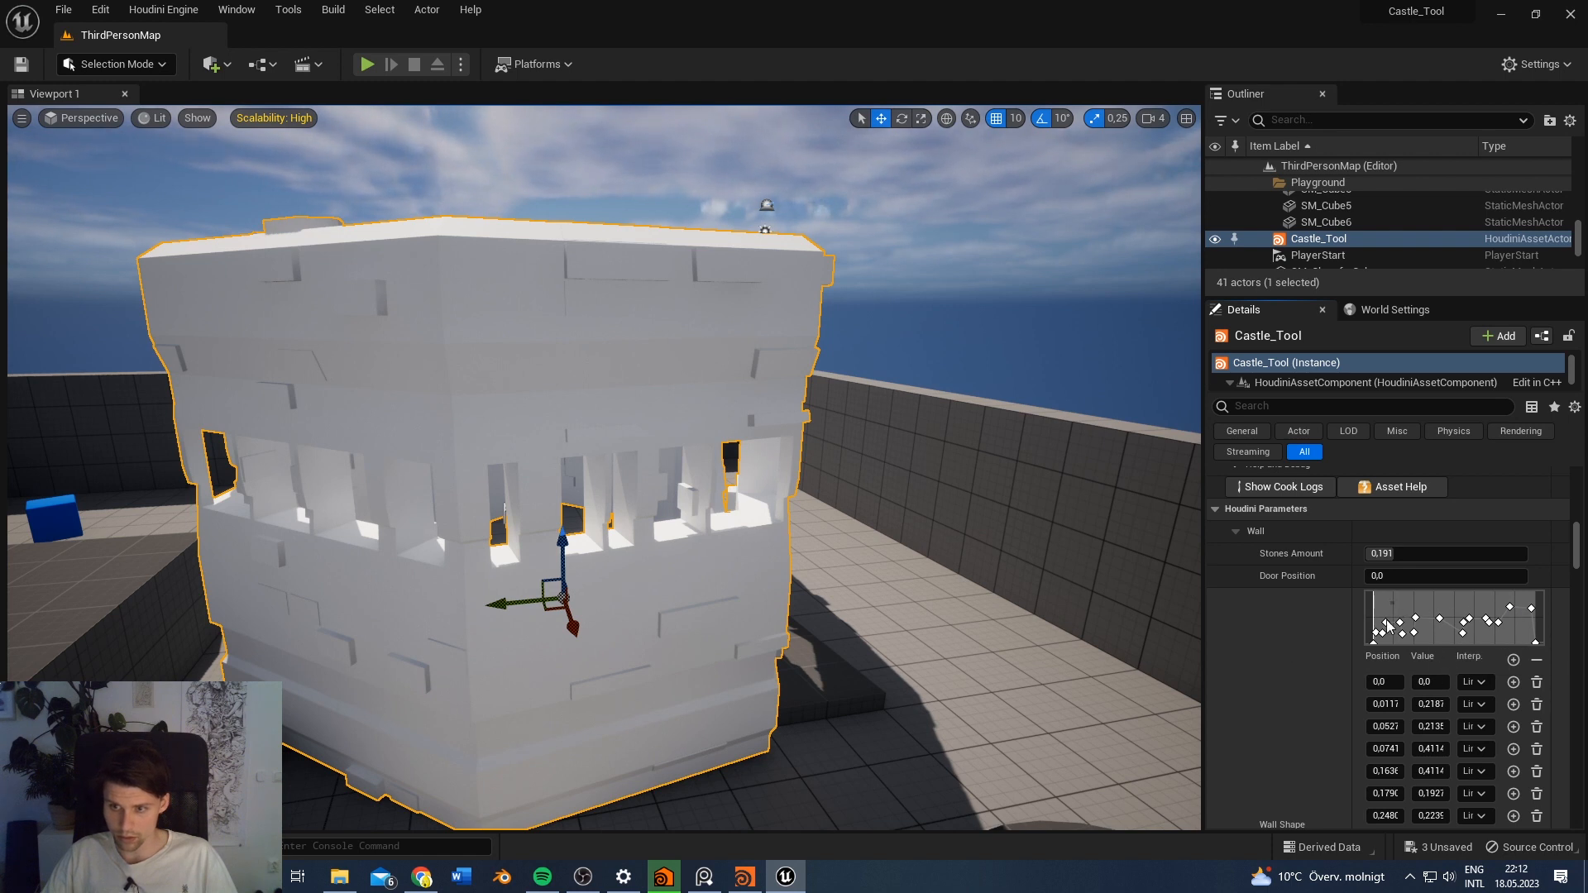
scroll(1277, 631, "down", 8)
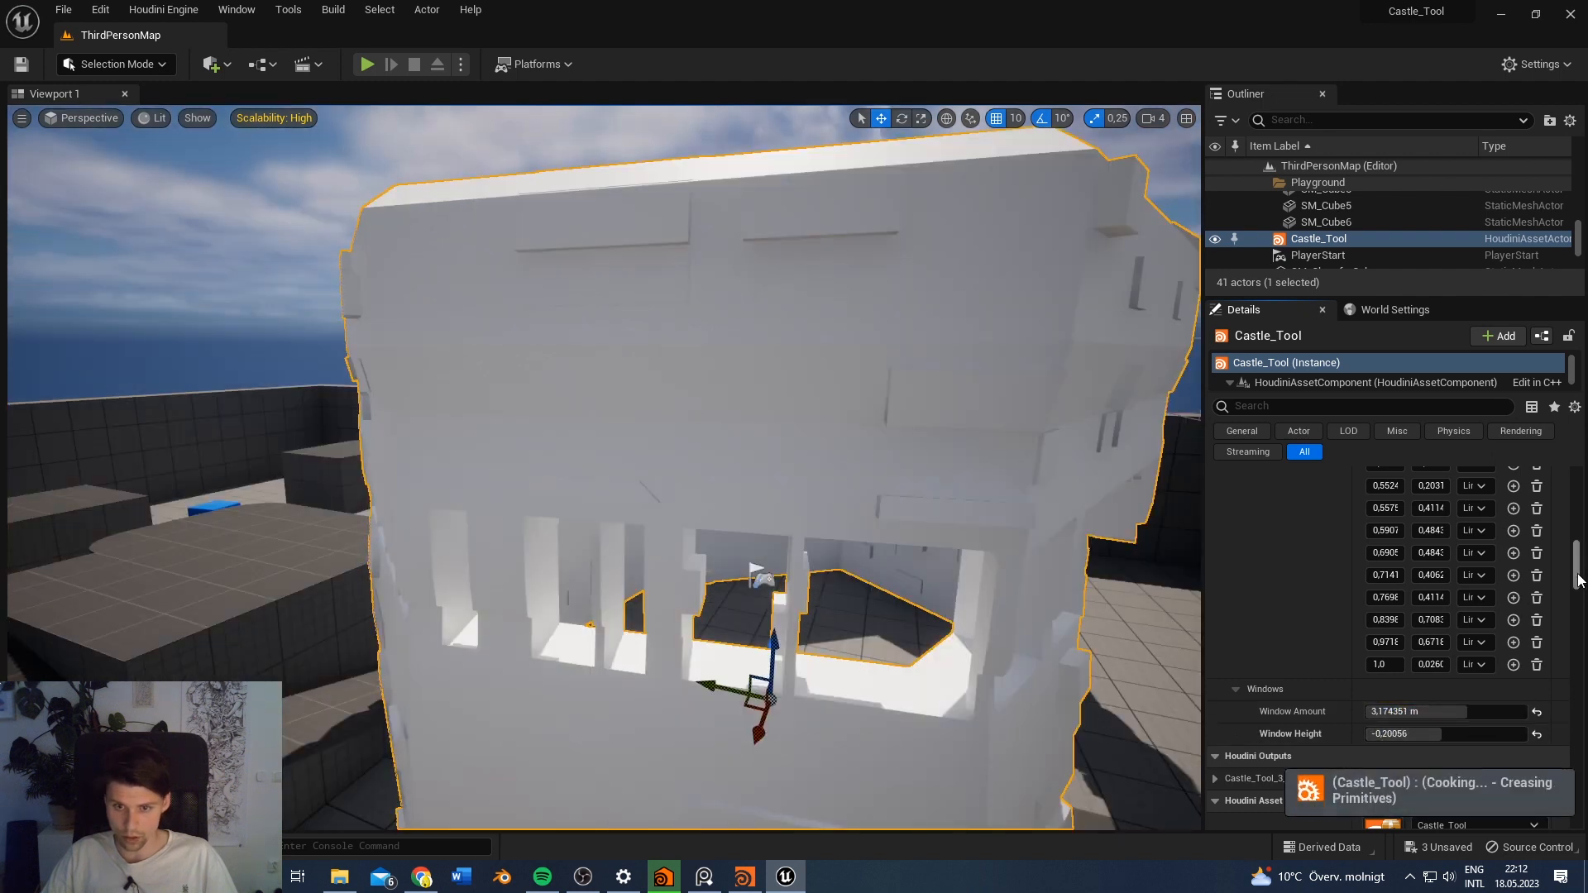
Step: Restart the Houdini Engine session for the Castle_Tool actor in ThirdPersonMap
left_click_drag(1579, 579, 1577, 561)
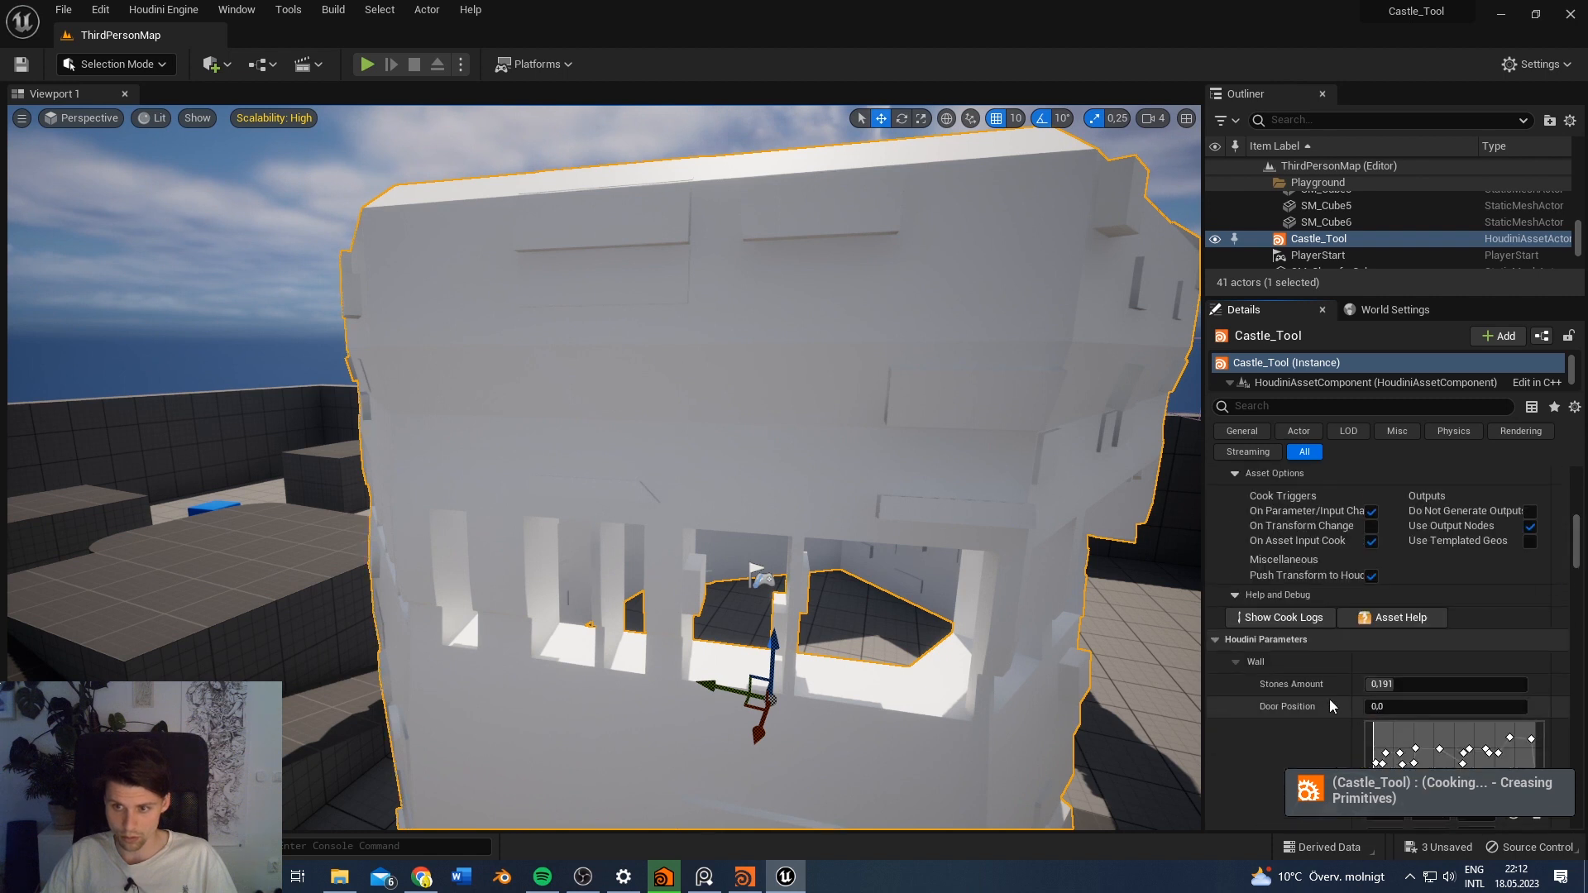
scroll(1281, 664, "up", 3)
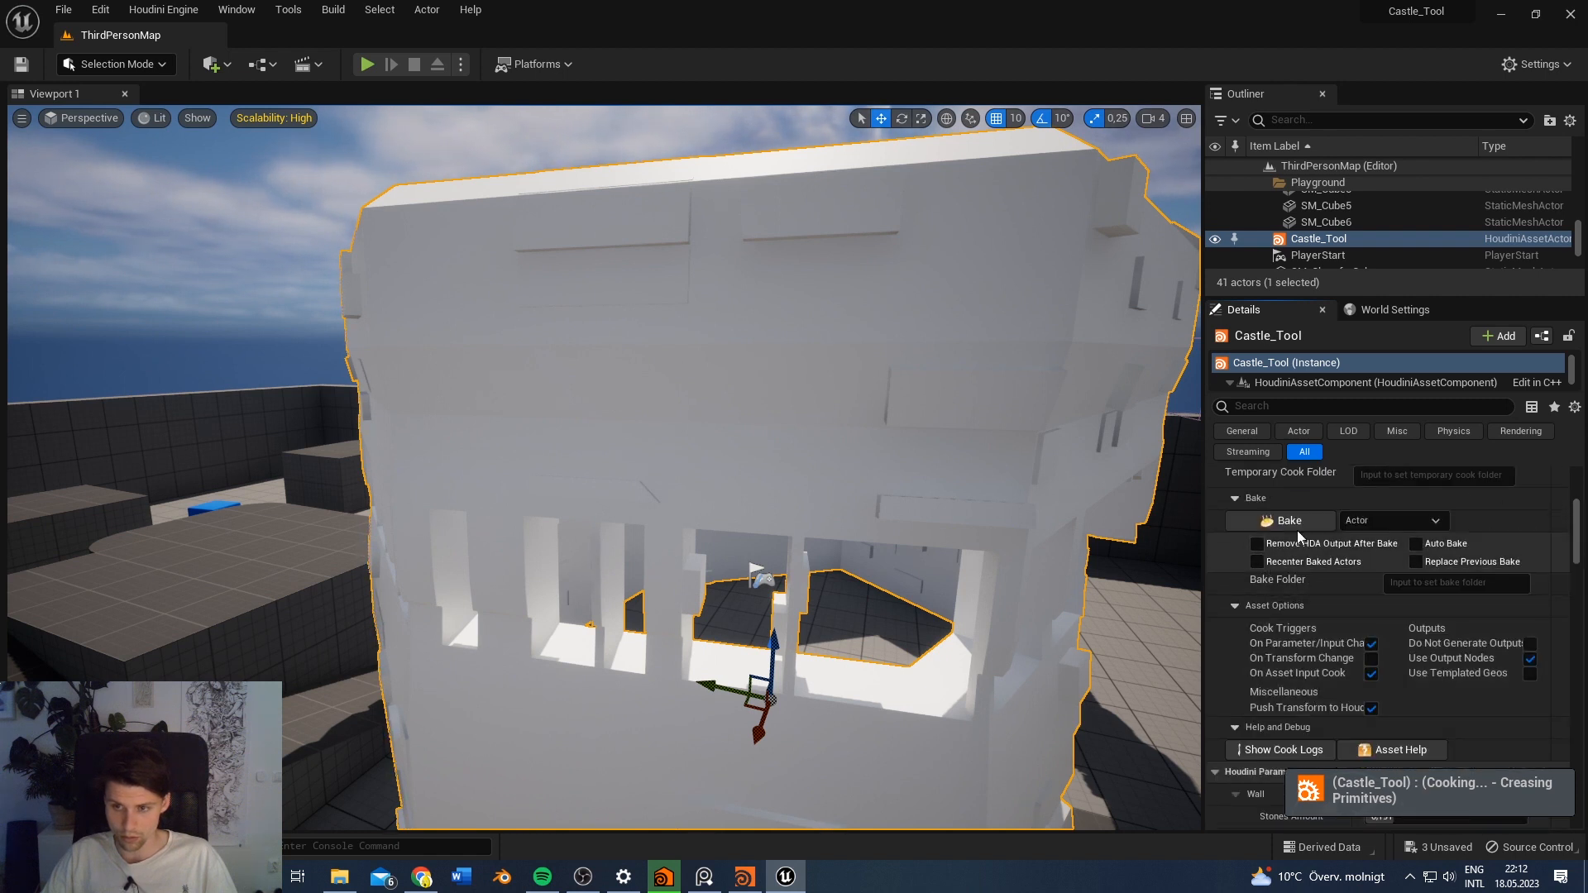
scroll(1297, 579, "up", 3)
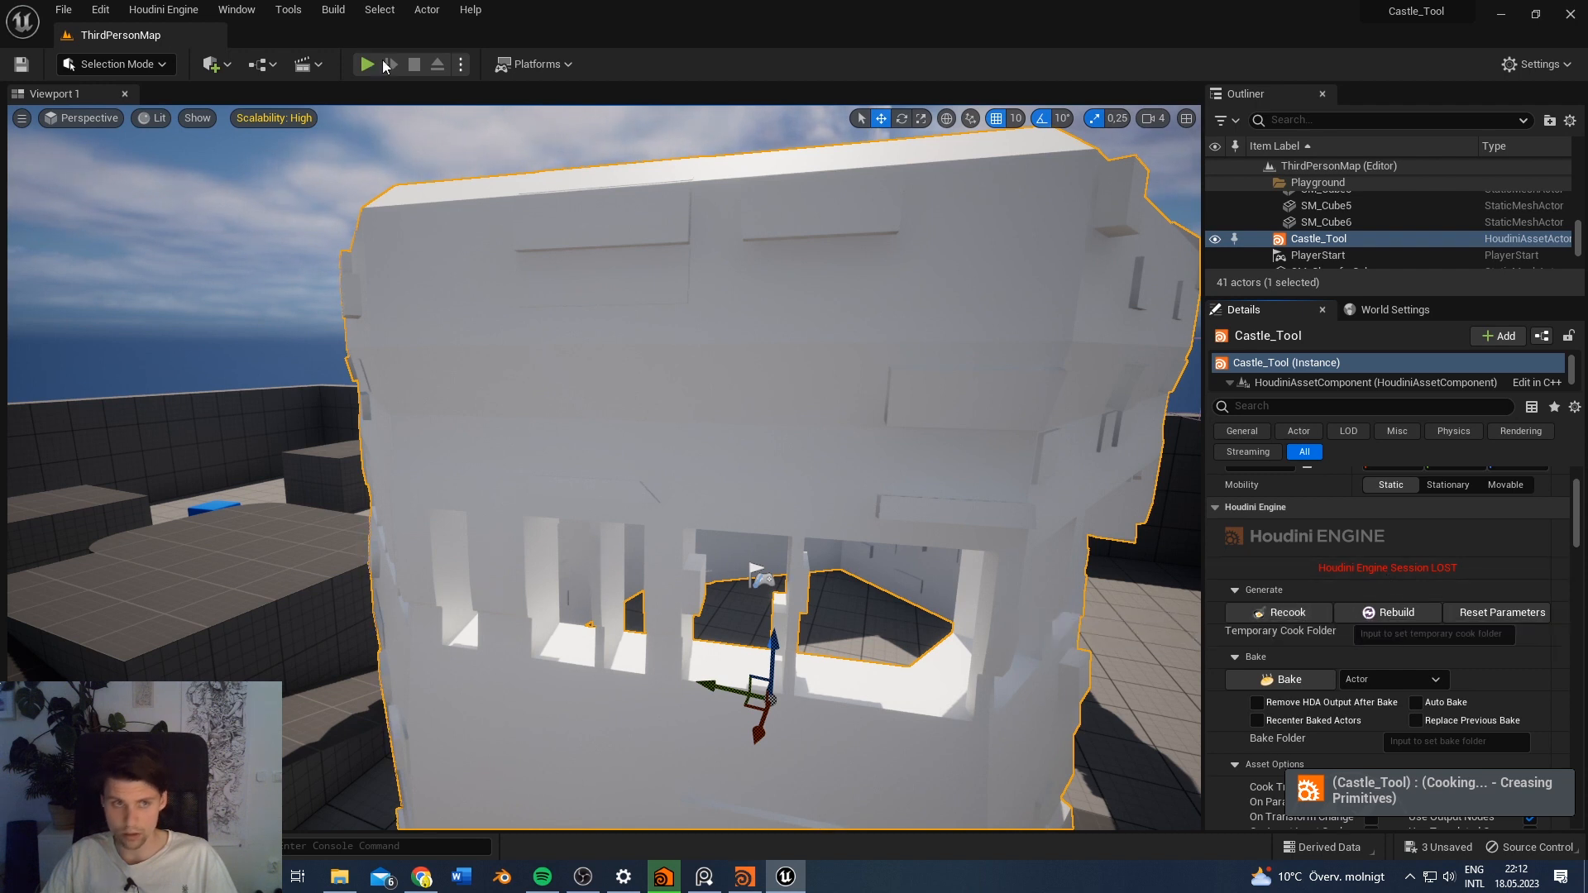
left_click(100, 10)
mouse_move(163, 17)
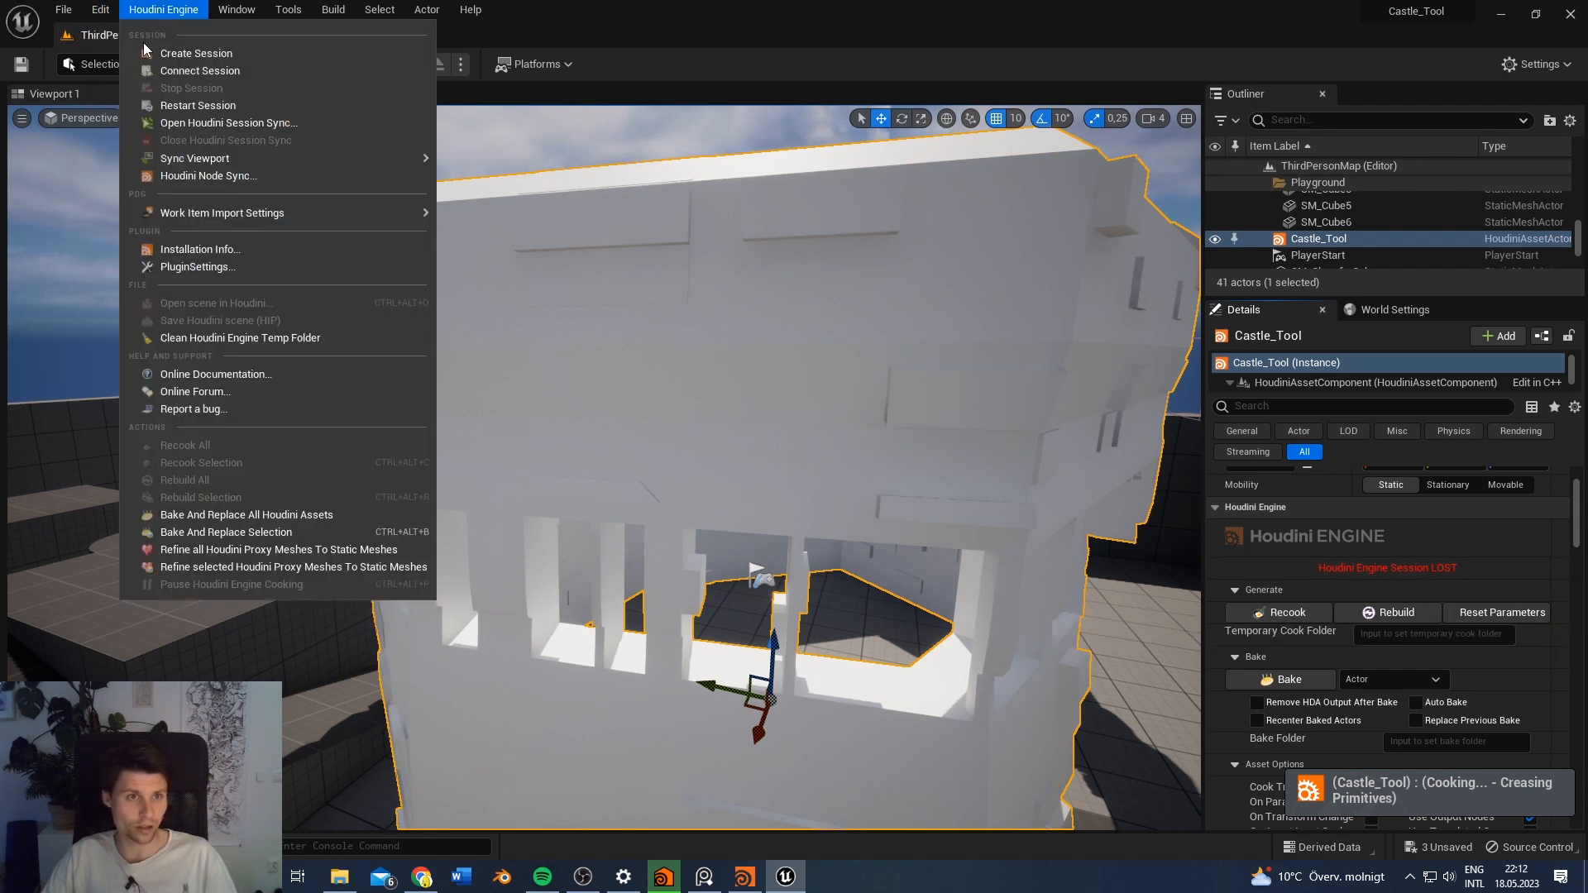
left_click(190, 106)
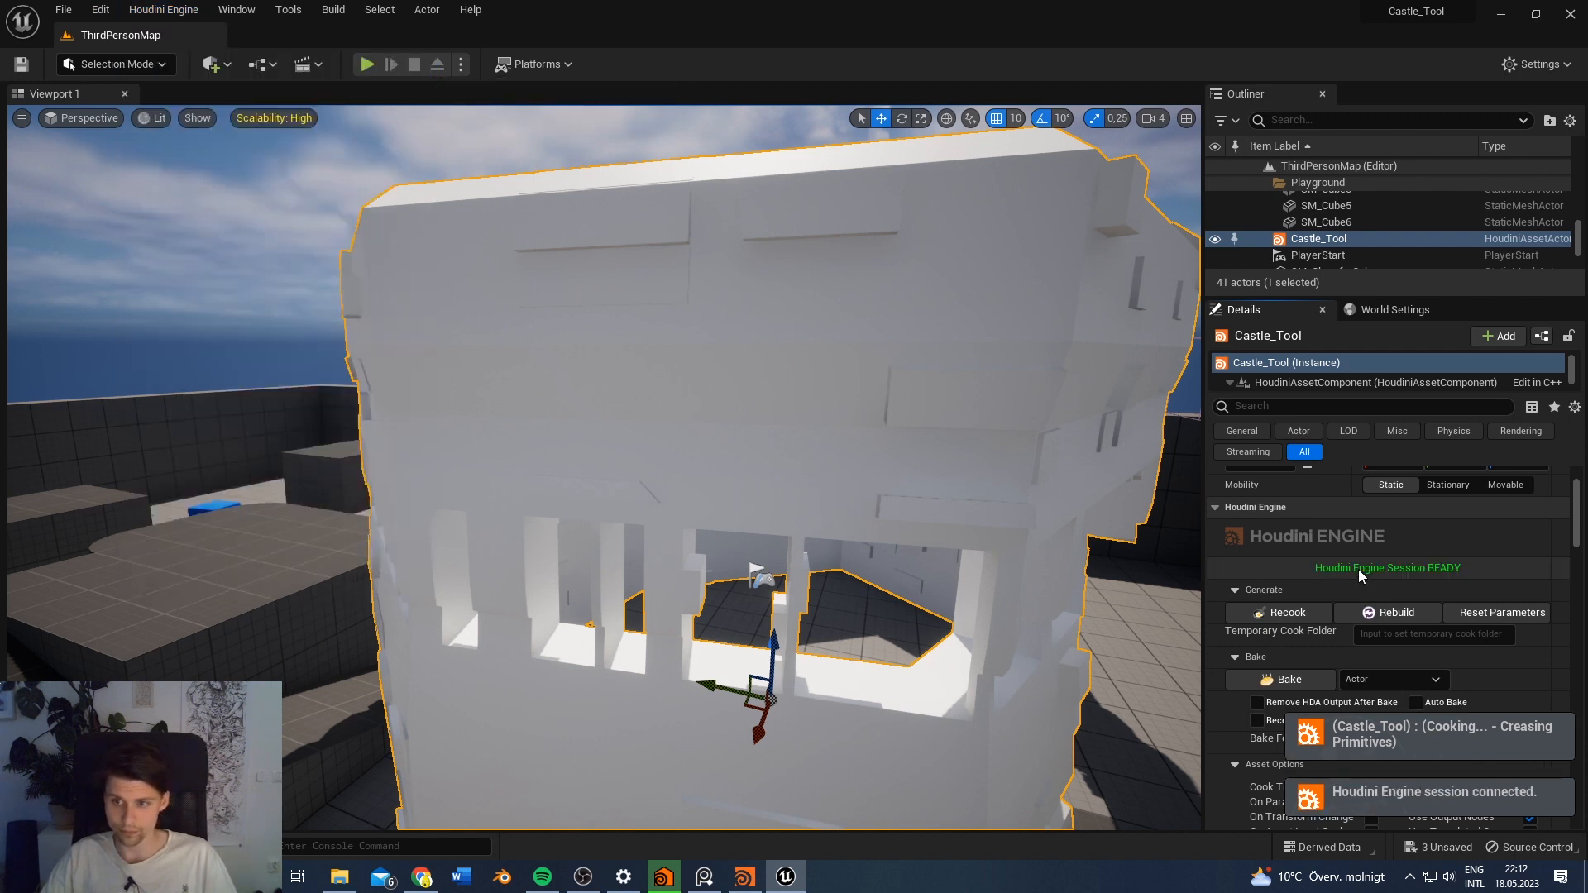
Step: Set the castle's Window Amount to about 1.52 m and its Window Height to about 1.05
scroll(1301, 599, "down", 10)
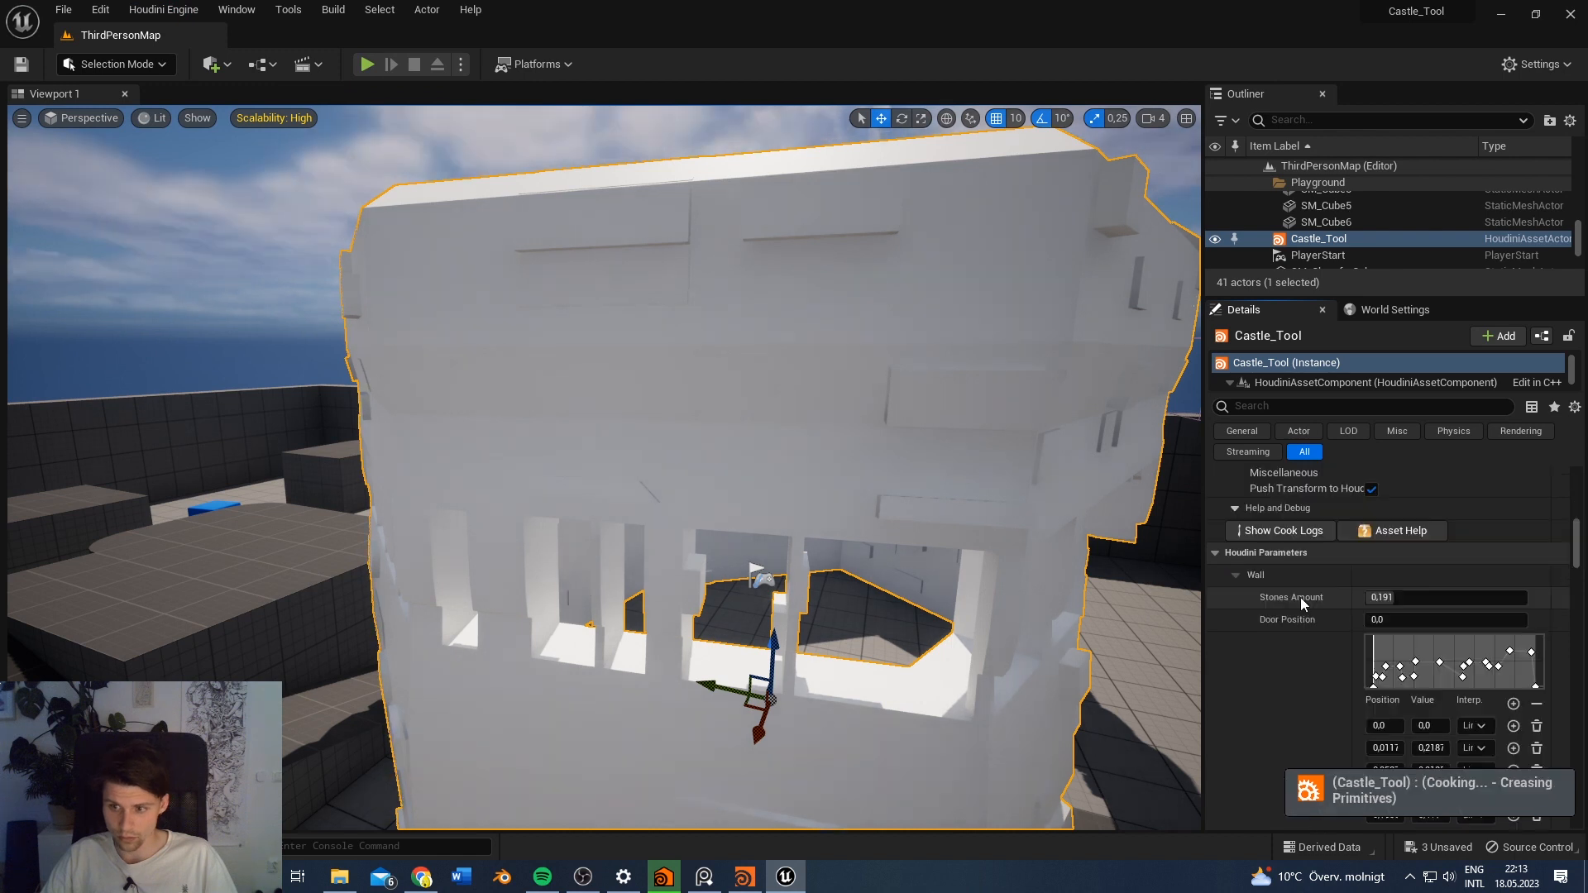
scroll(1301, 599, "down", 8)
left_click_drag(1472, 597, 1461, 597)
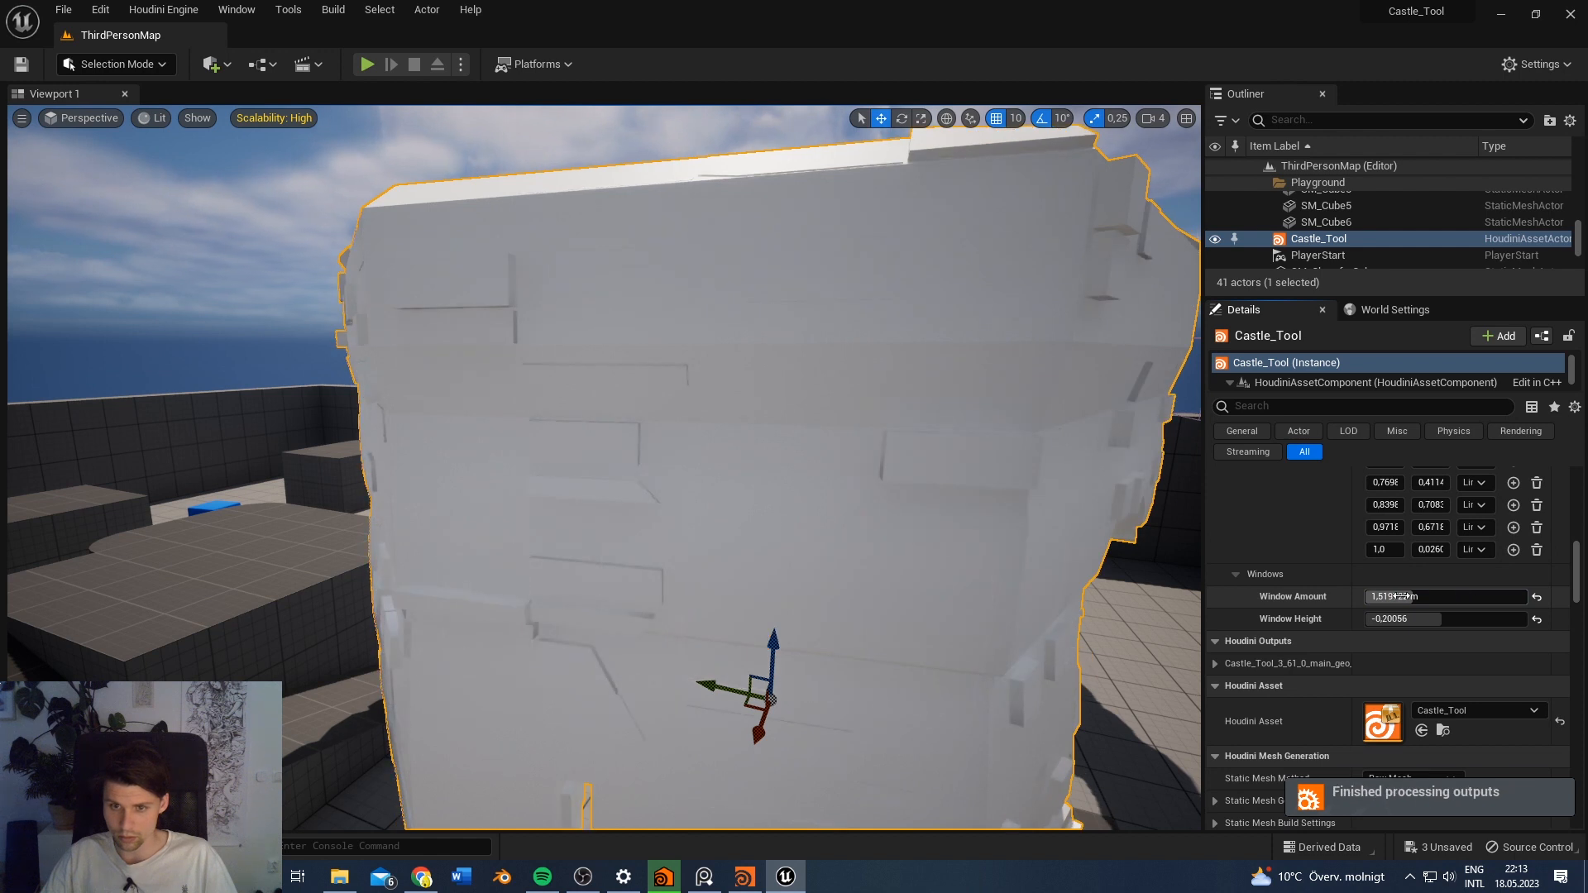
key("s")
right_click_drag(819, 553, 984, 579)
key("a")
key("d")
left_click_drag(1445, 620, 1453, 622)
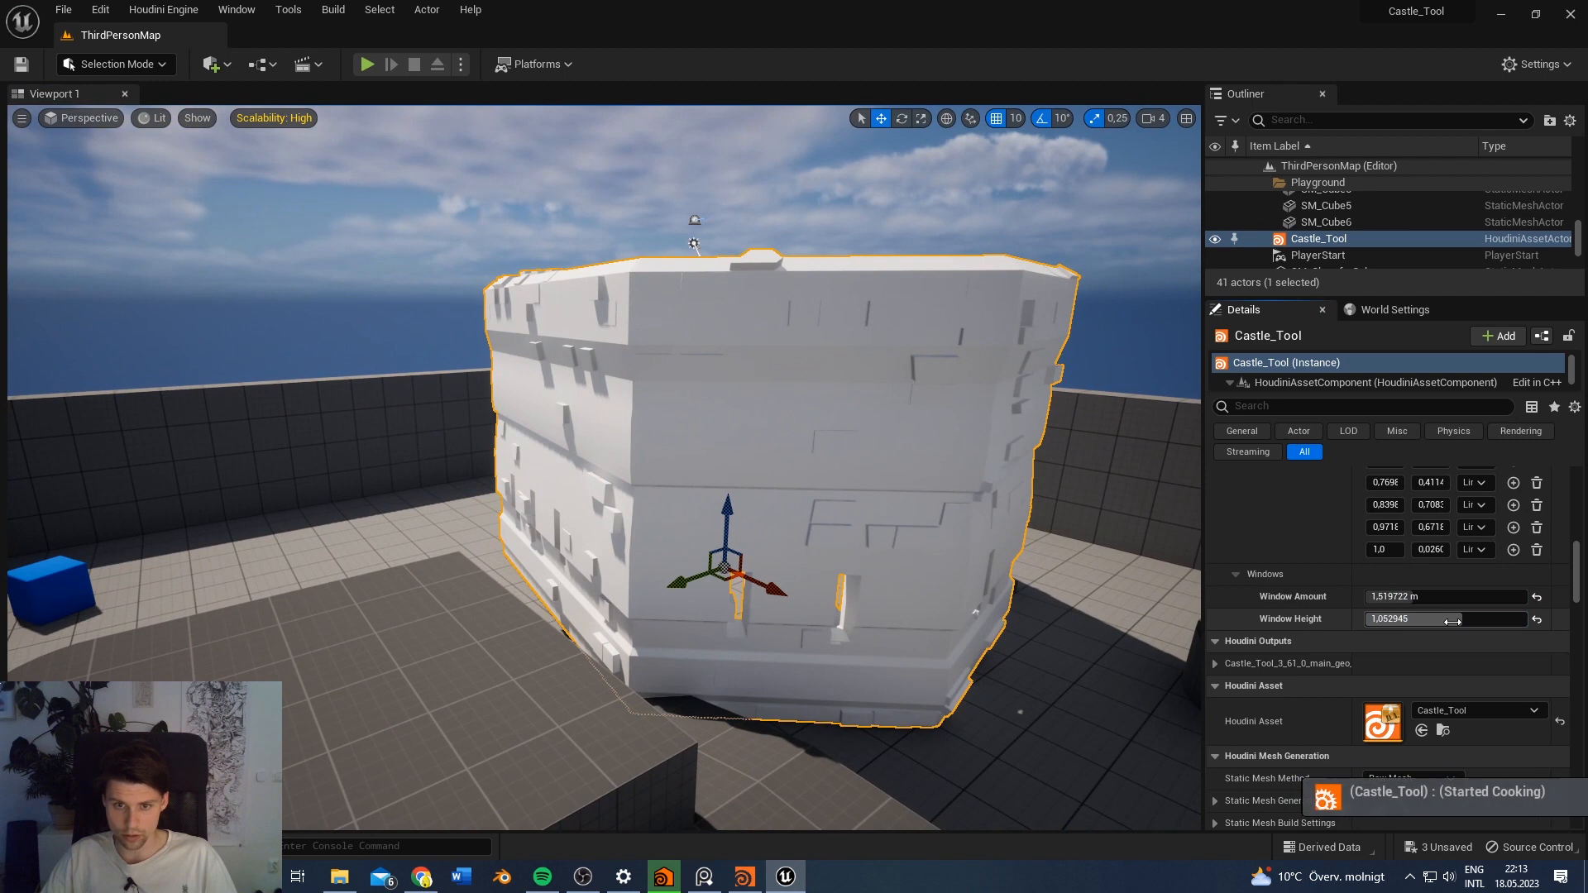
Step: Set the castle's Door Position to about 0.28 and check the door opening from around the wall
key("d")
key("w")
right_click_drag(1009, 579, 695, 575)
key("d")
key("s")
key("s")
scroll(1299, 579, "up", 9)
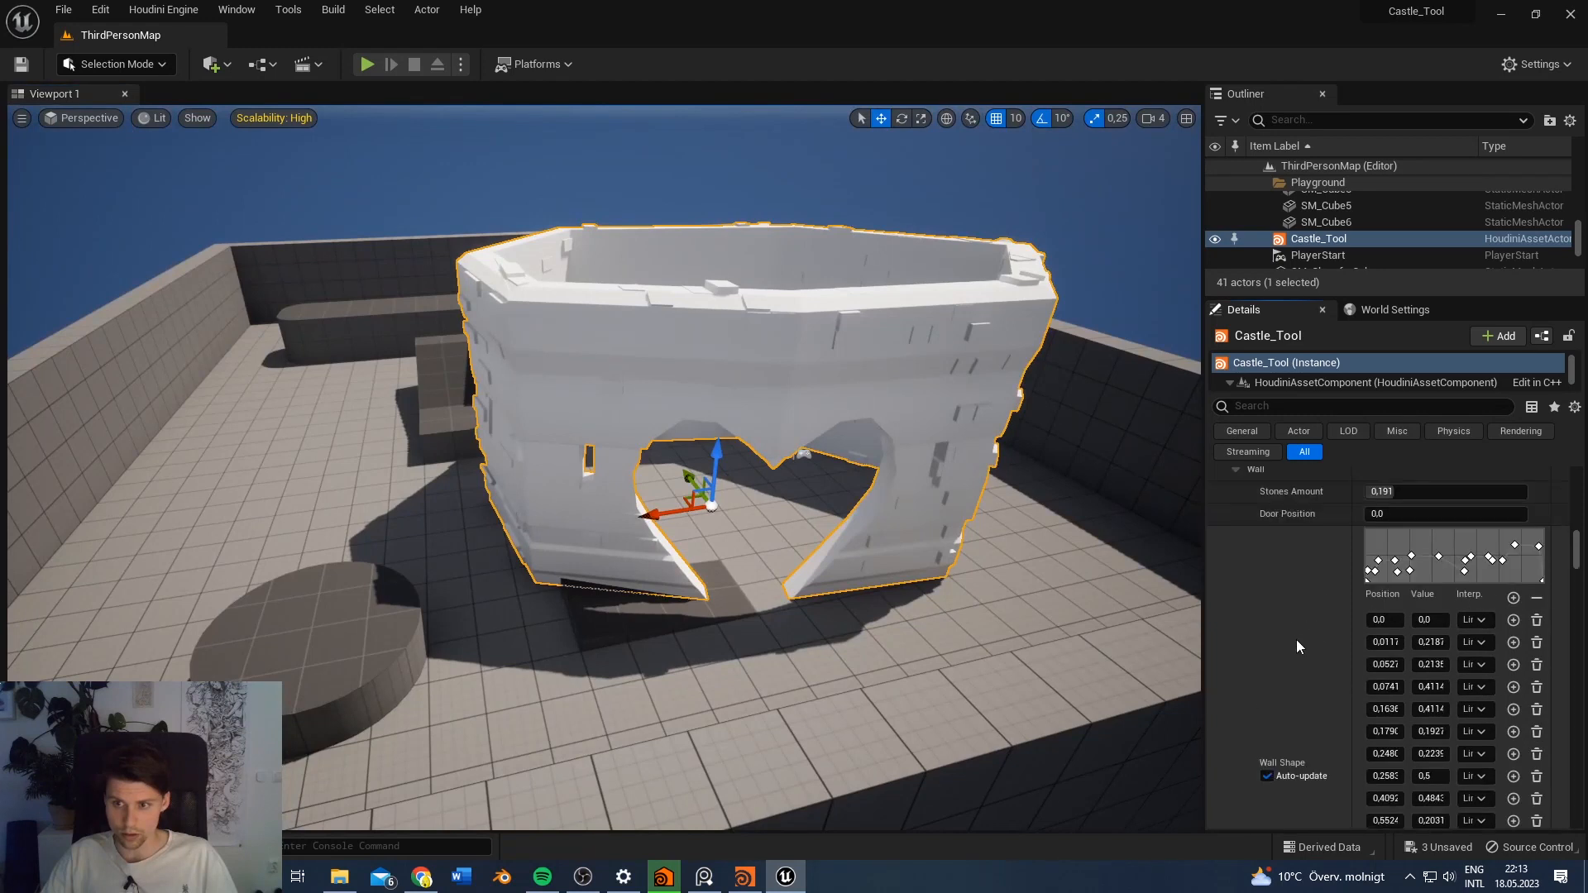
scroll(1297, 647, "up", 3)
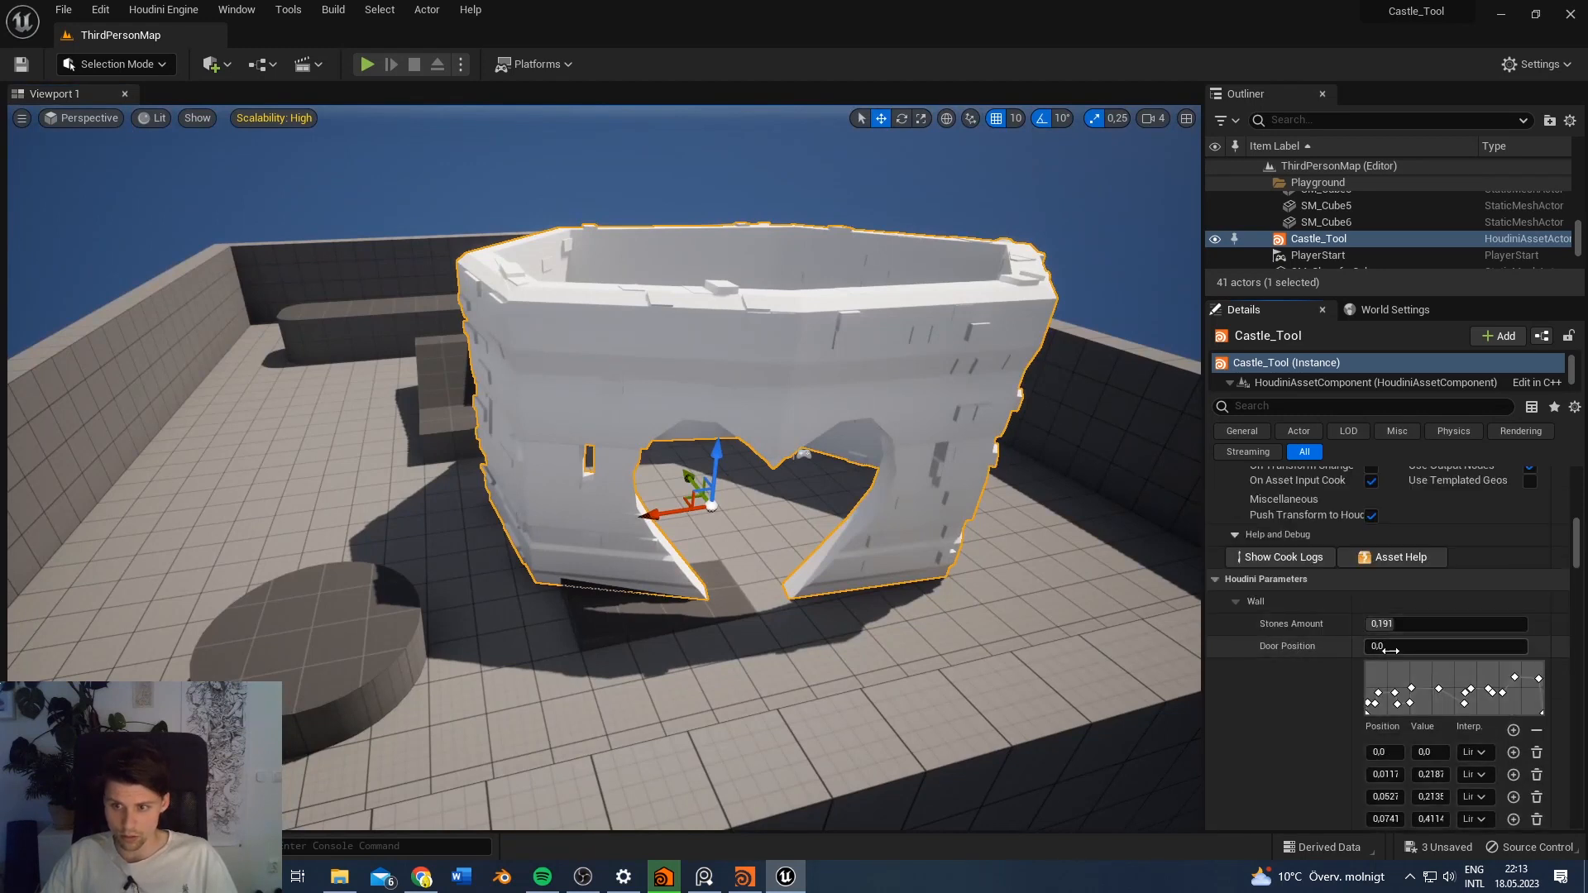
left_click_drag(1445, 647, 1424, 647)
key("d")
right_click_drag(1049, 575, 769, 612)
key("s")
right_click_drag(1028, 792, 902, 781)
key("d")
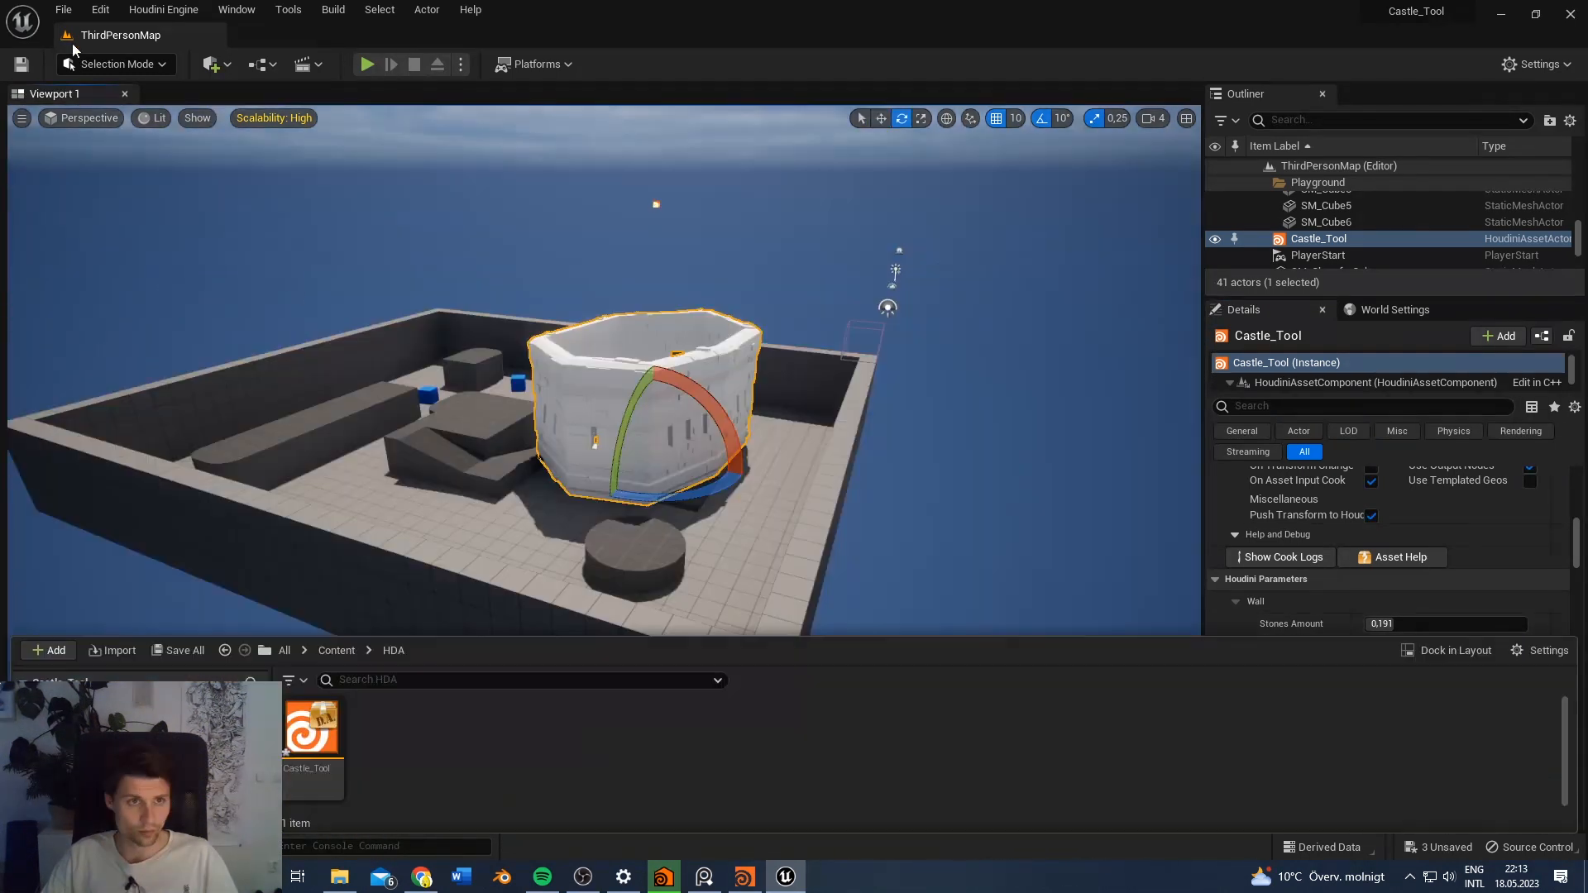
Step: Create a new level from the Basic template
left_click(64, 9)
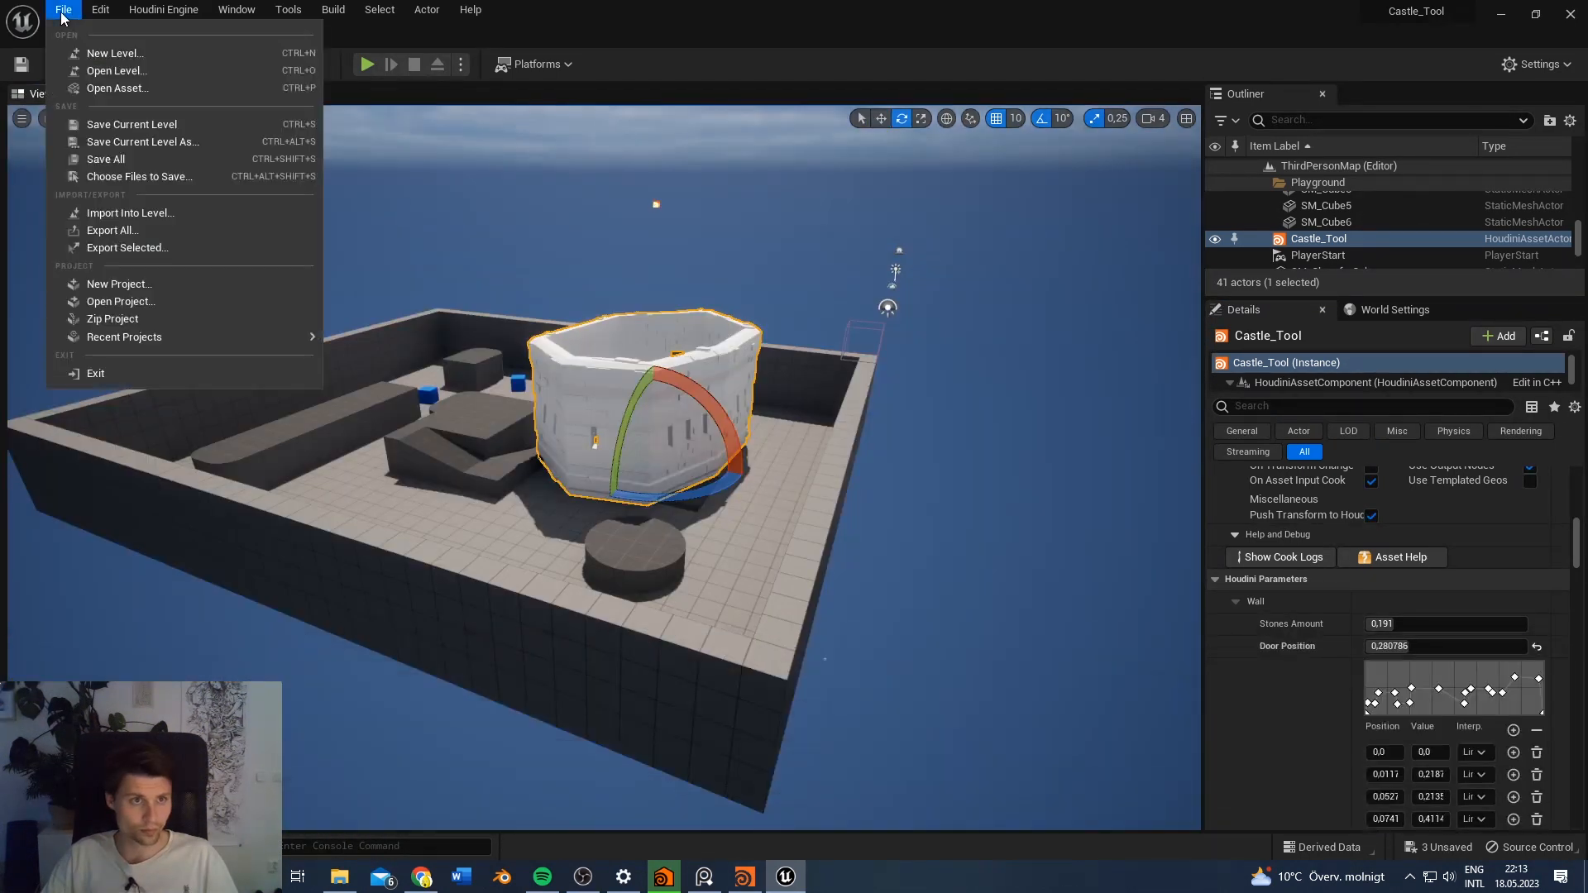
left_click(100, 54)
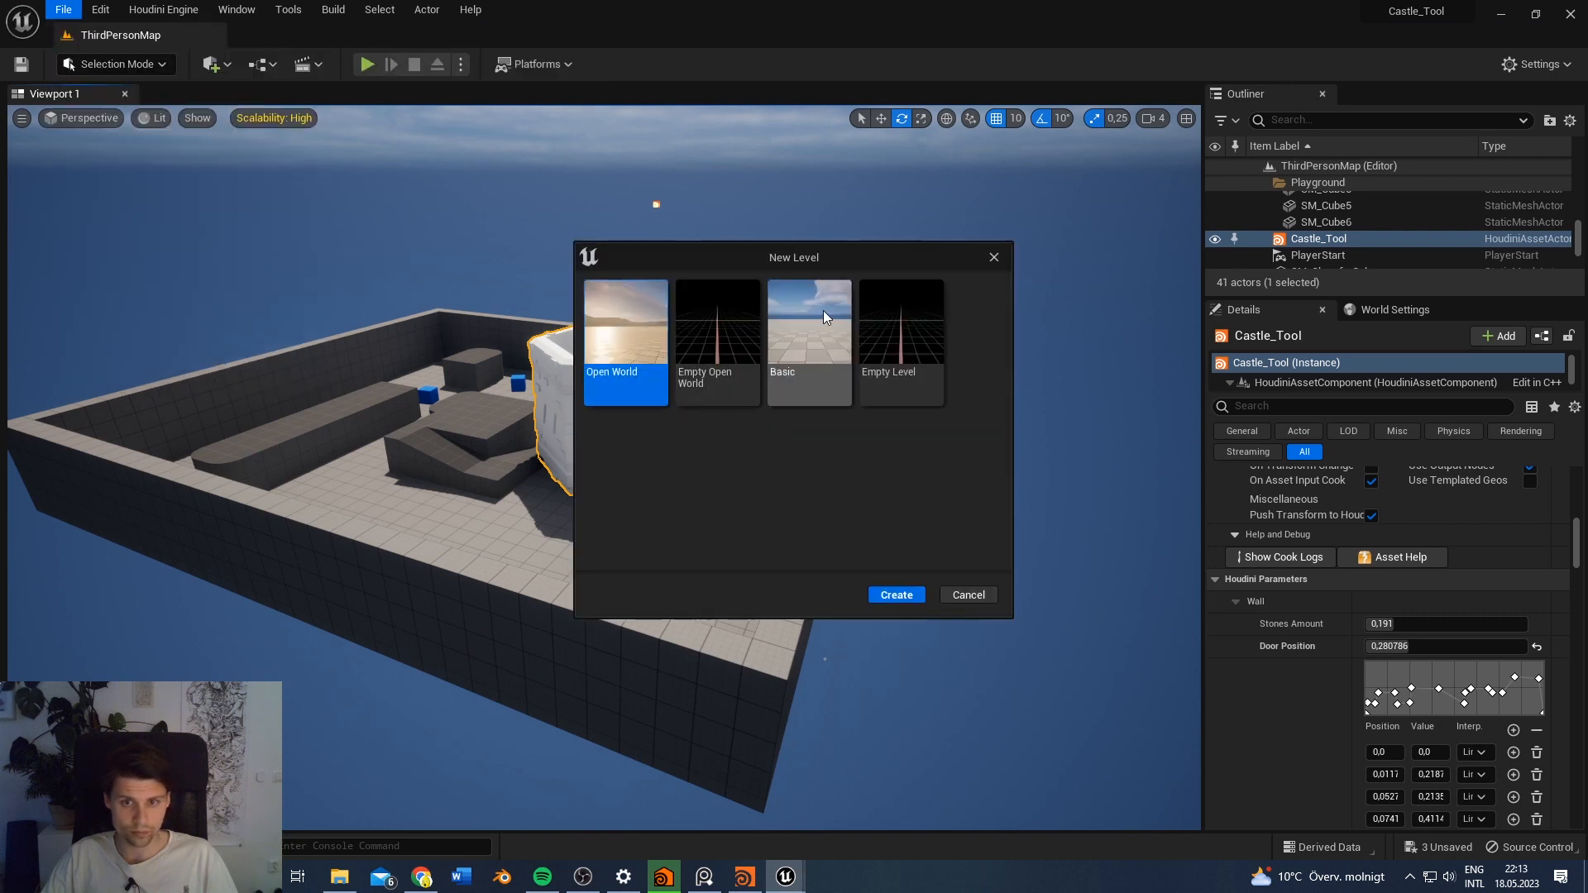
left_click(825, 347)
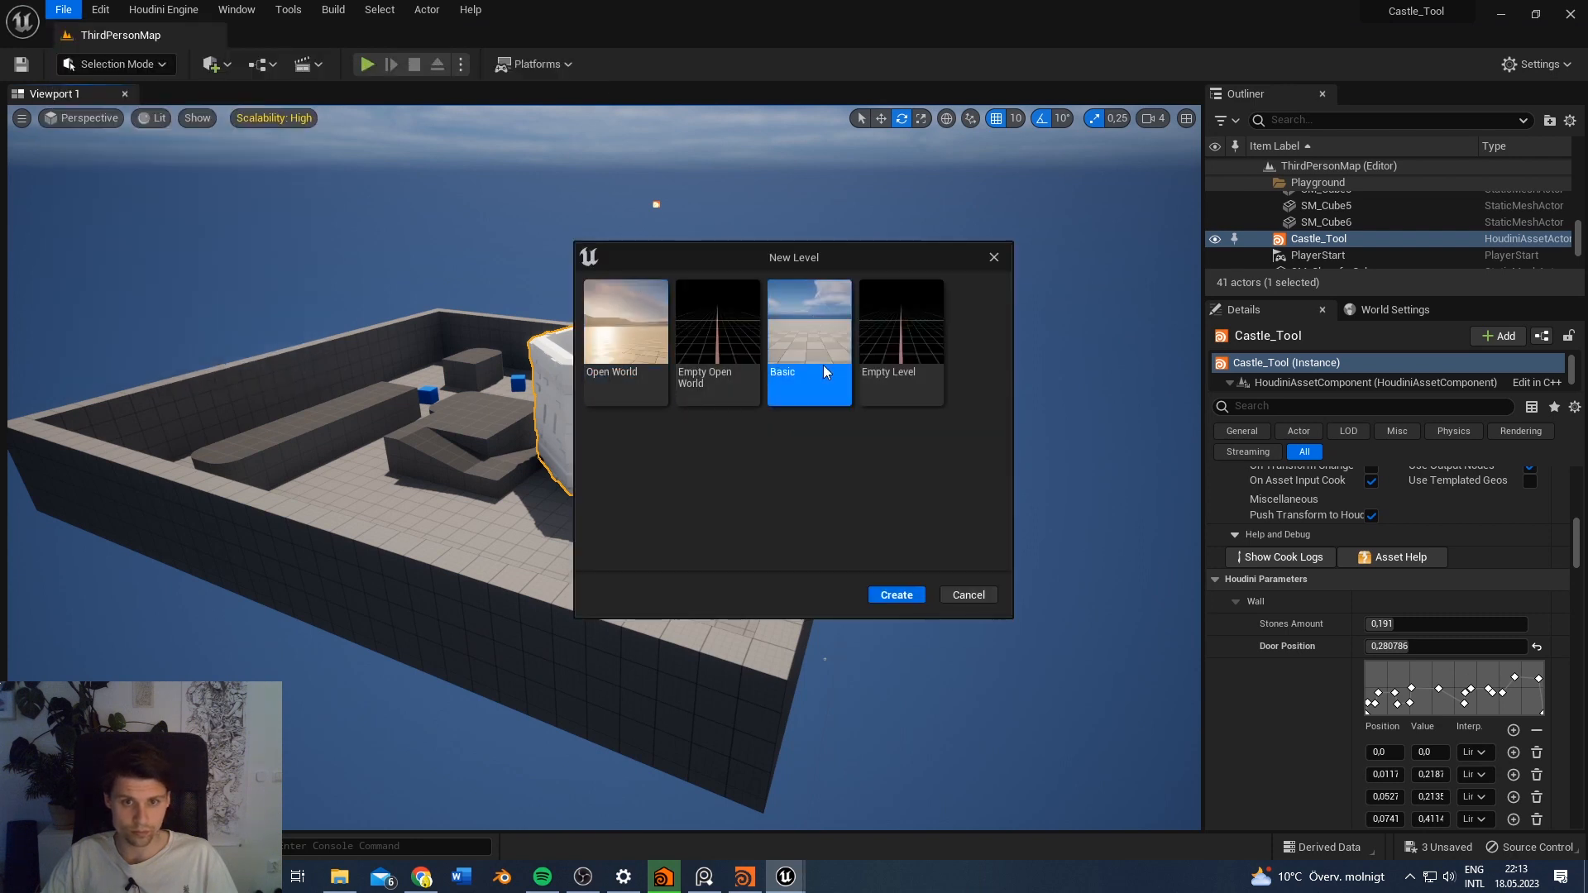
left_click(904, 597)
left_click(860, 627)
Step: Place the Castle_Tool asset from the HDA folder on the new level's floor at about X 1460, Y 710
right_click_drag(629, 463, 744, 513)
key("w")
left_click(231, 66)
left_click(230, 68)
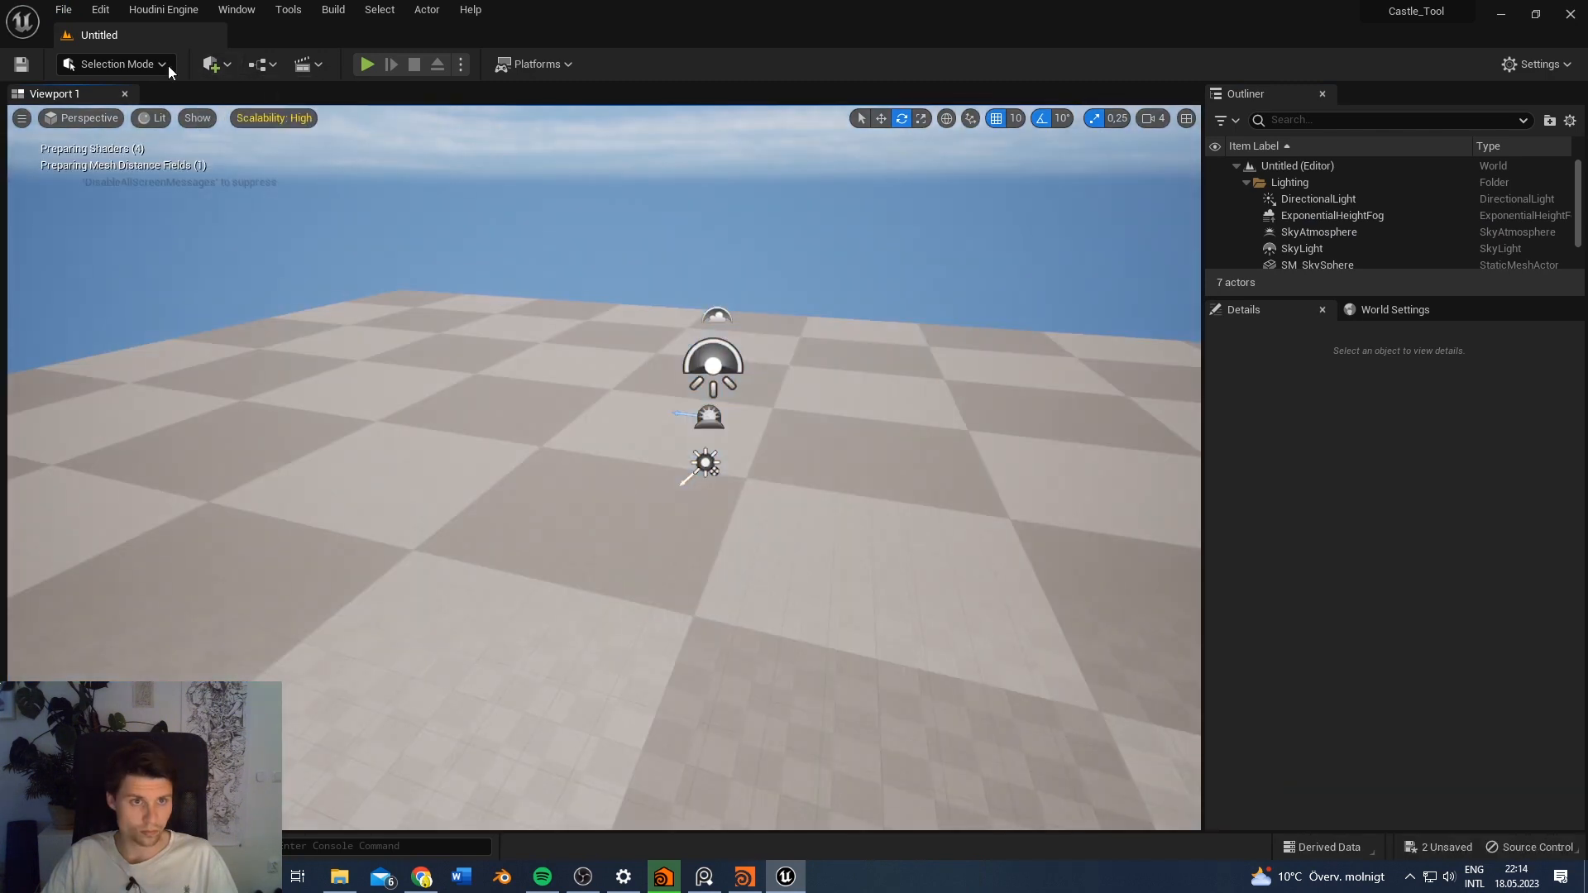
key("s")
right_click_drag(596, 389, 570, 560)
key("w")
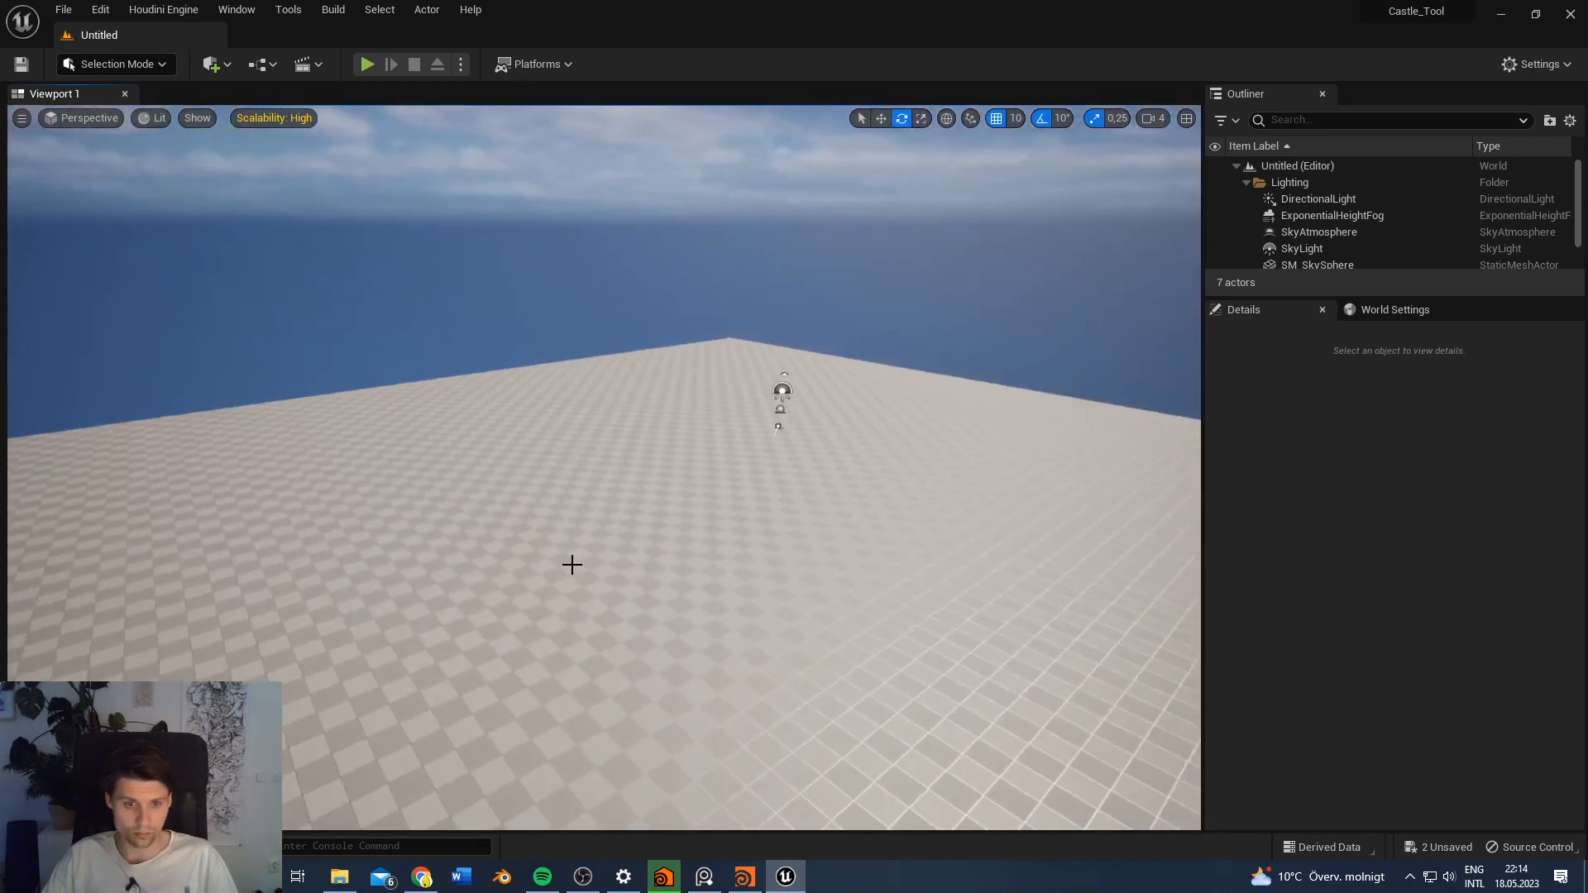
key("ctrl+space")
left_click_drag(312, 727, 521, 516)
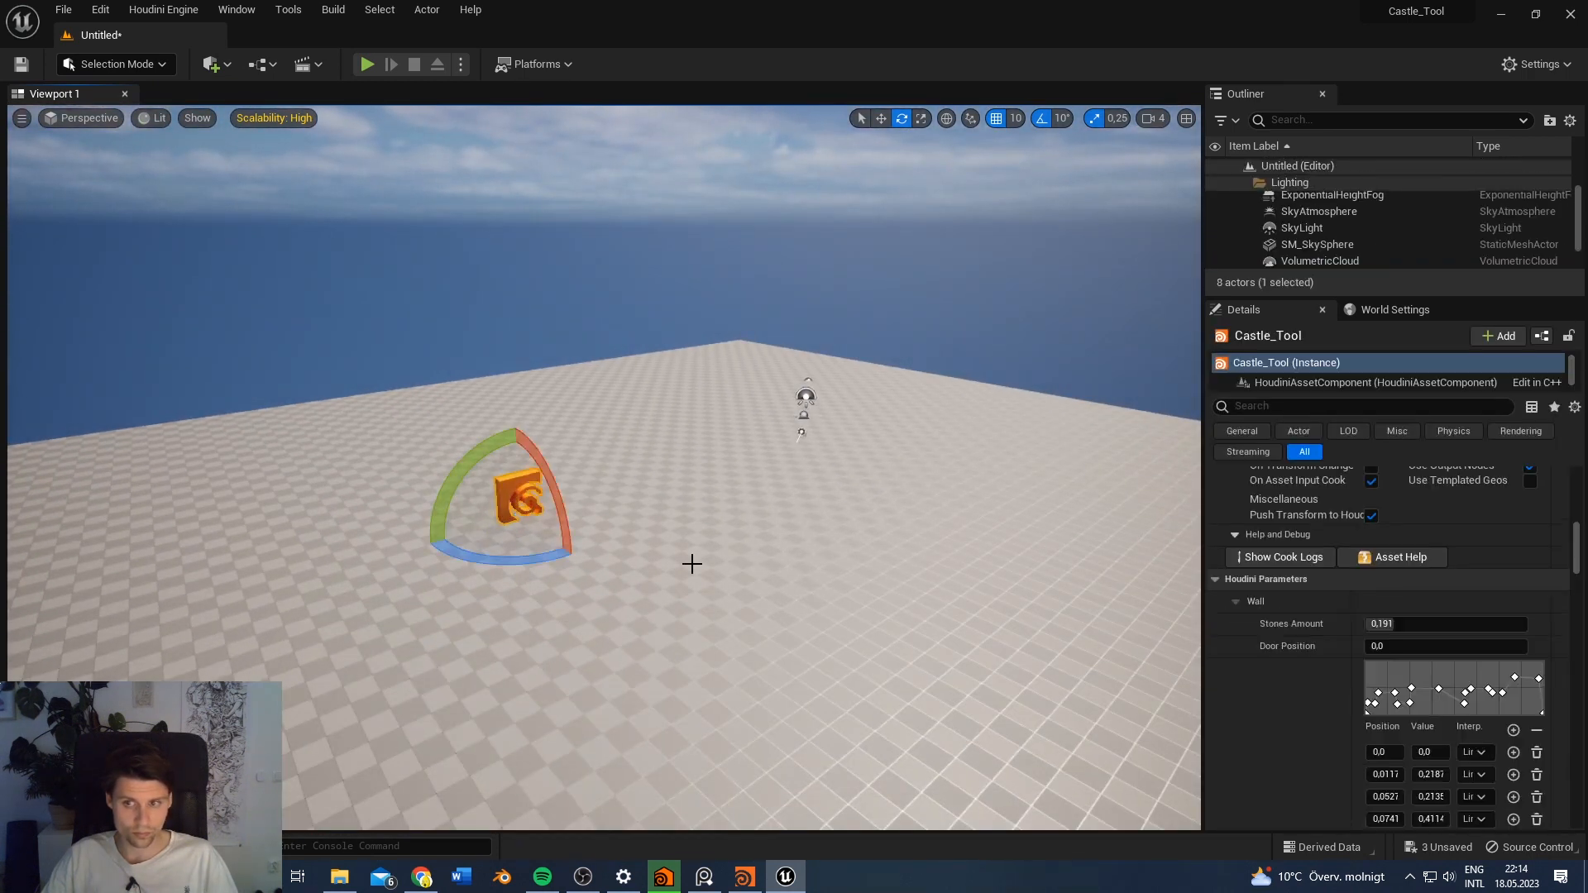
Step: Restart the Houdini Engine session for the Castle_Tool actor placed in the new untitled level
right_click_drag(691, 563, 588, 509)
scroll(1229, 579, "up", 7)
right_click_drag(1177, 610, 1145, 641)
key("w")
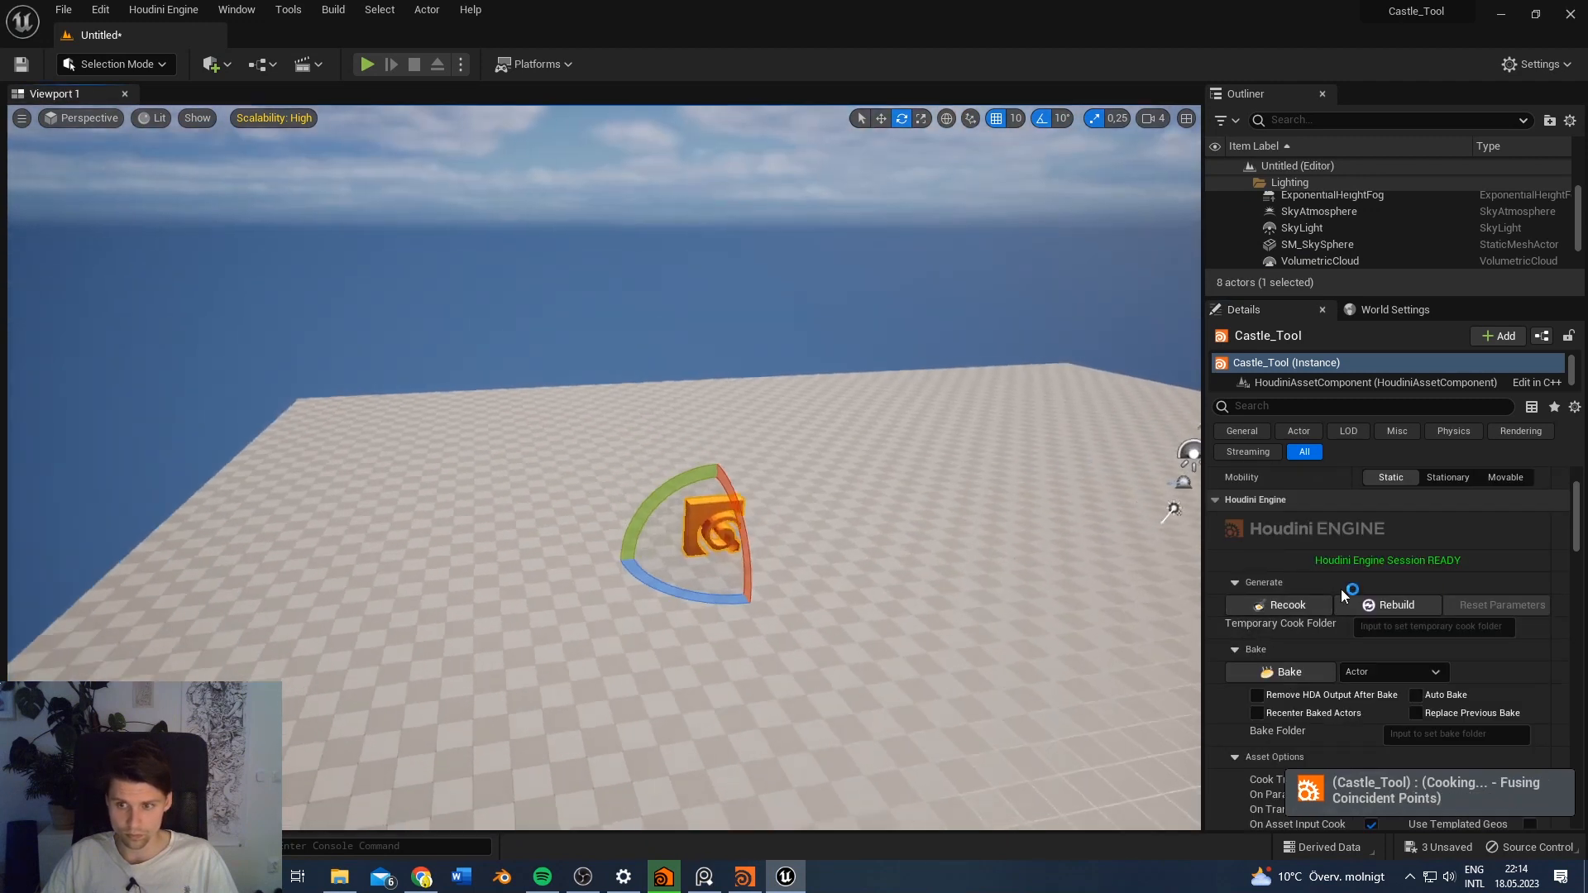
left_click_drag(1579, 540, 1572, 504)
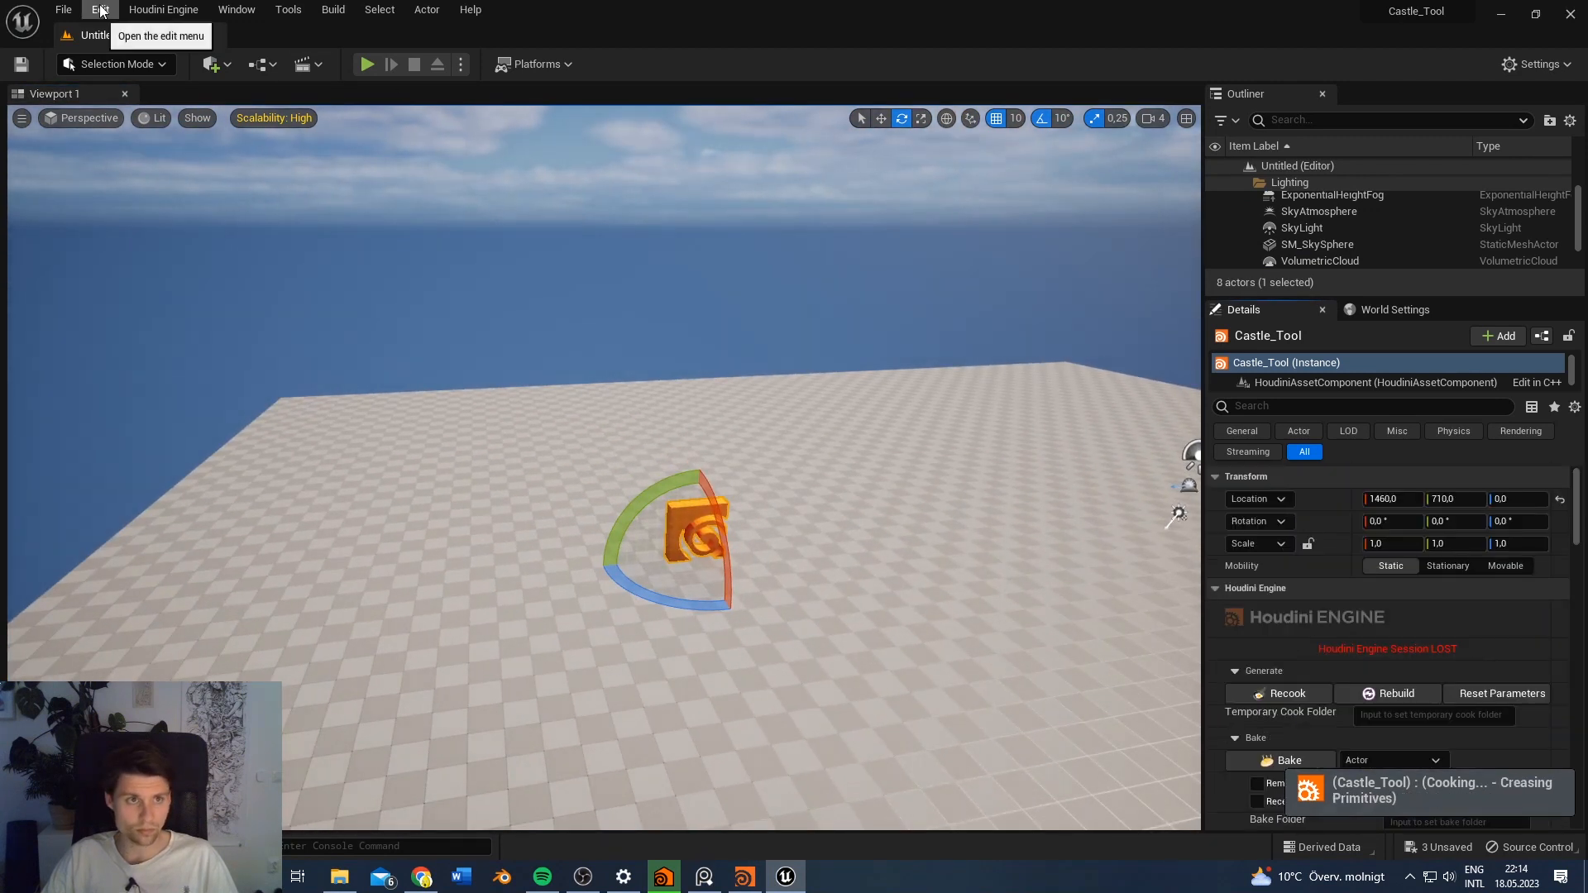
left_click(164, 10)
left_click(212, 105)
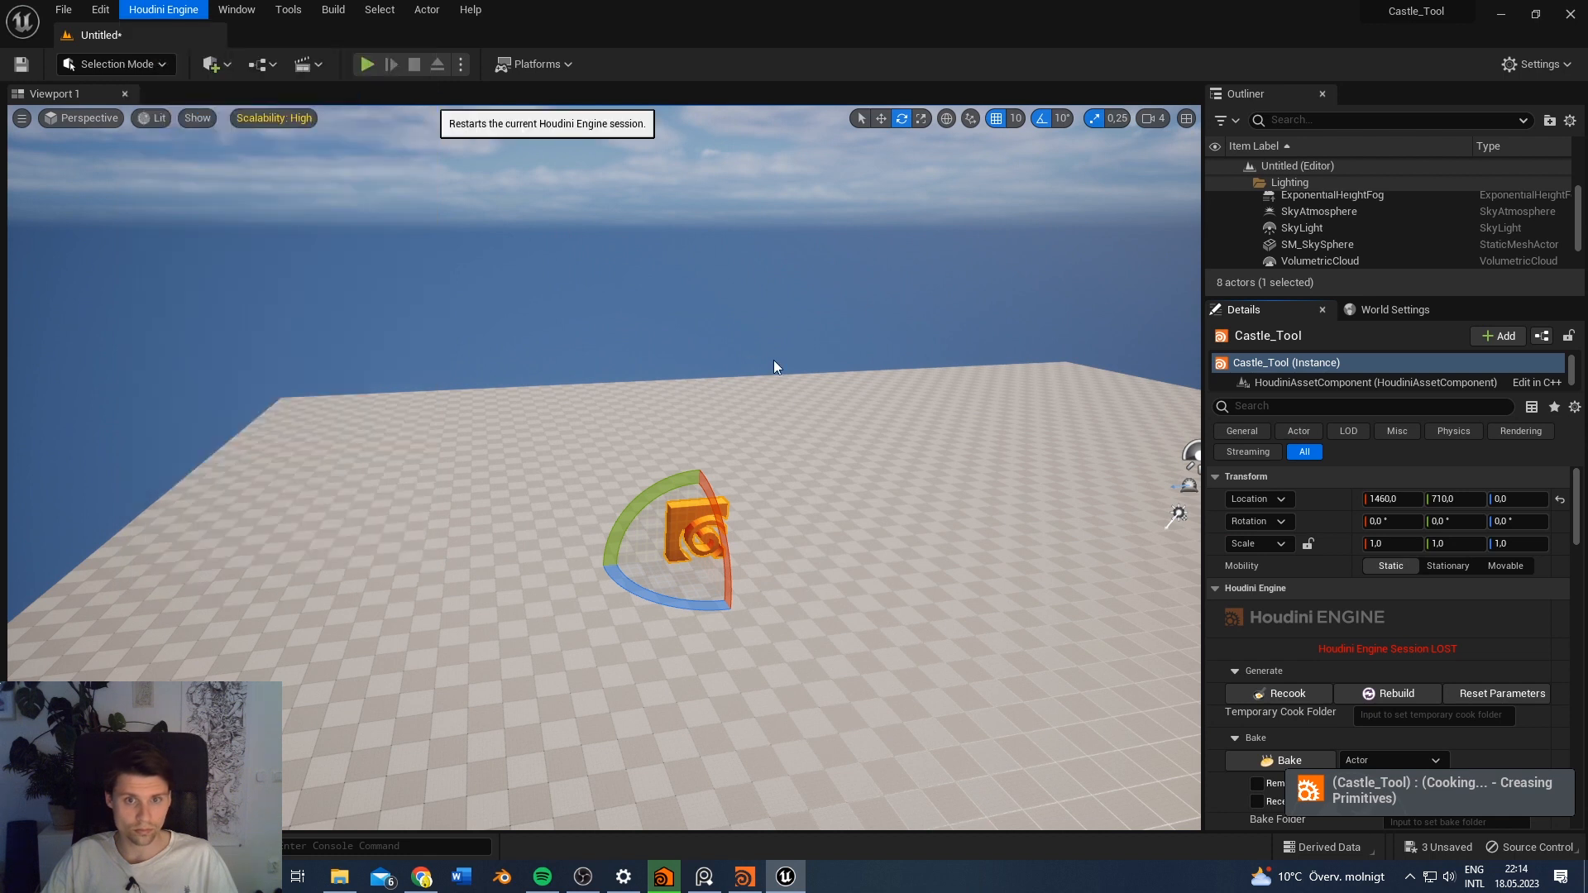
Step: Start saving the level and create a folder named Maps inside the Content folder
key("ctrl+s")
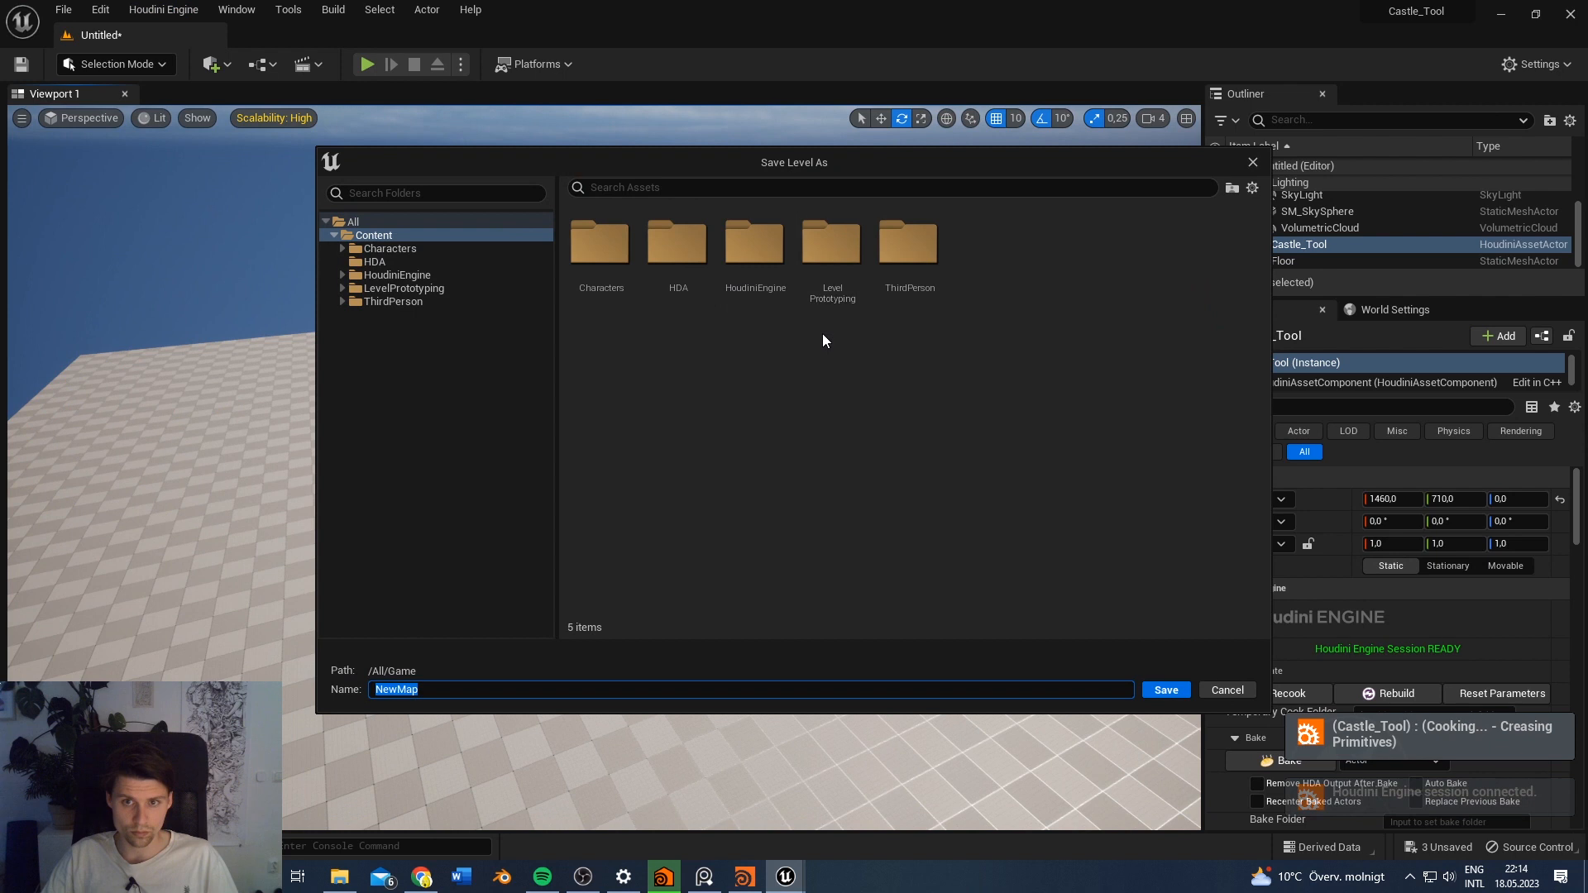
left_click(793, 441)
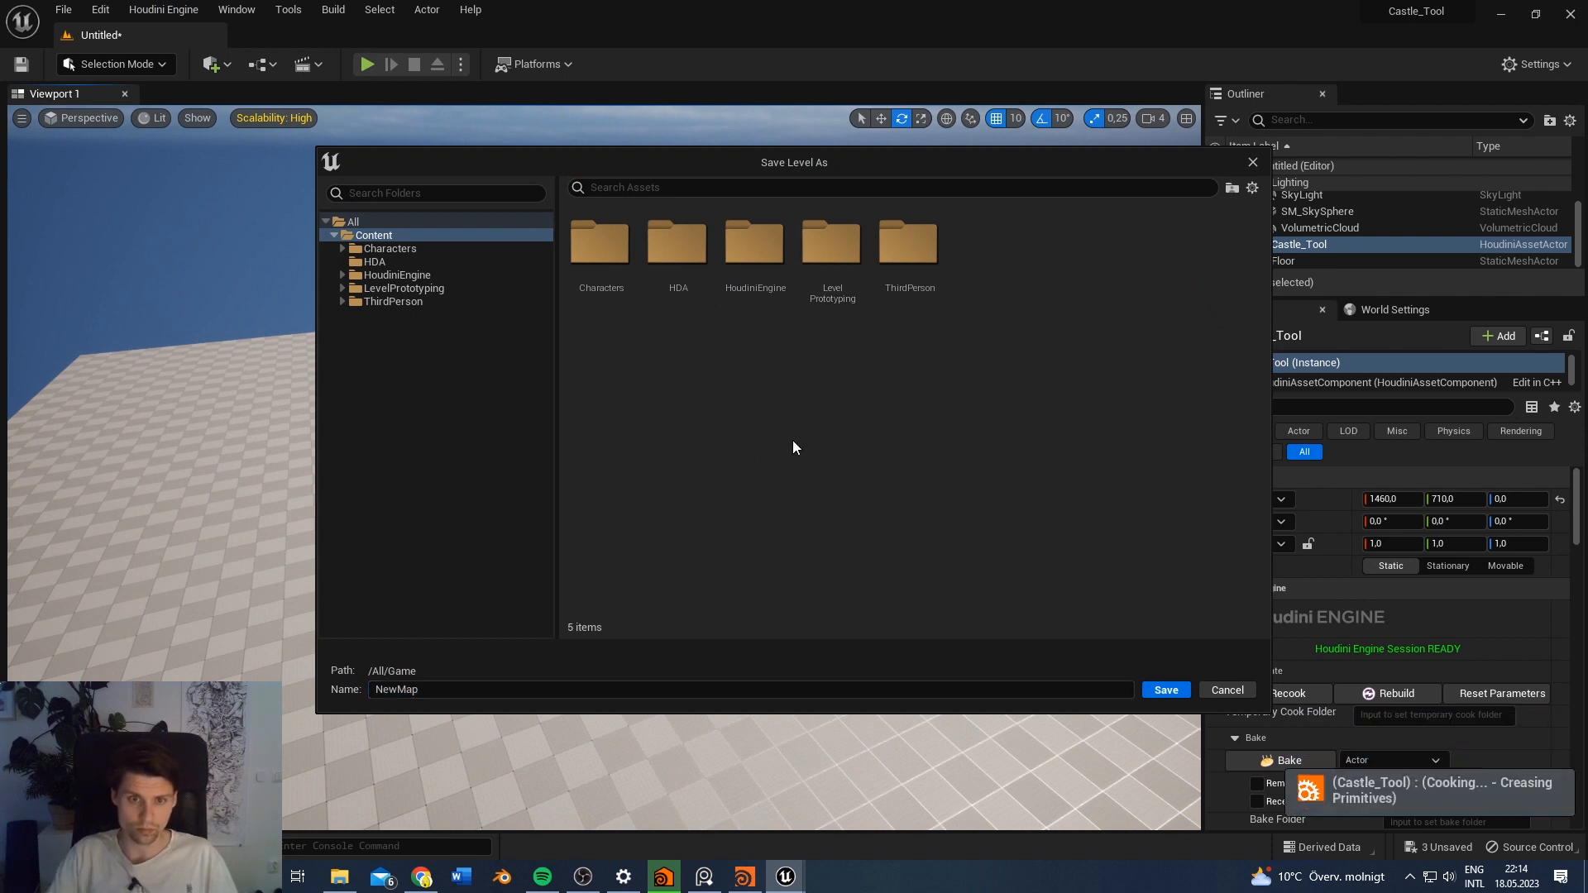
right_click(793, 440)
left_click(812, 475)
type("Na")
key("BackSpace")
key("BackSpace")
type("Maps")
key("Return")
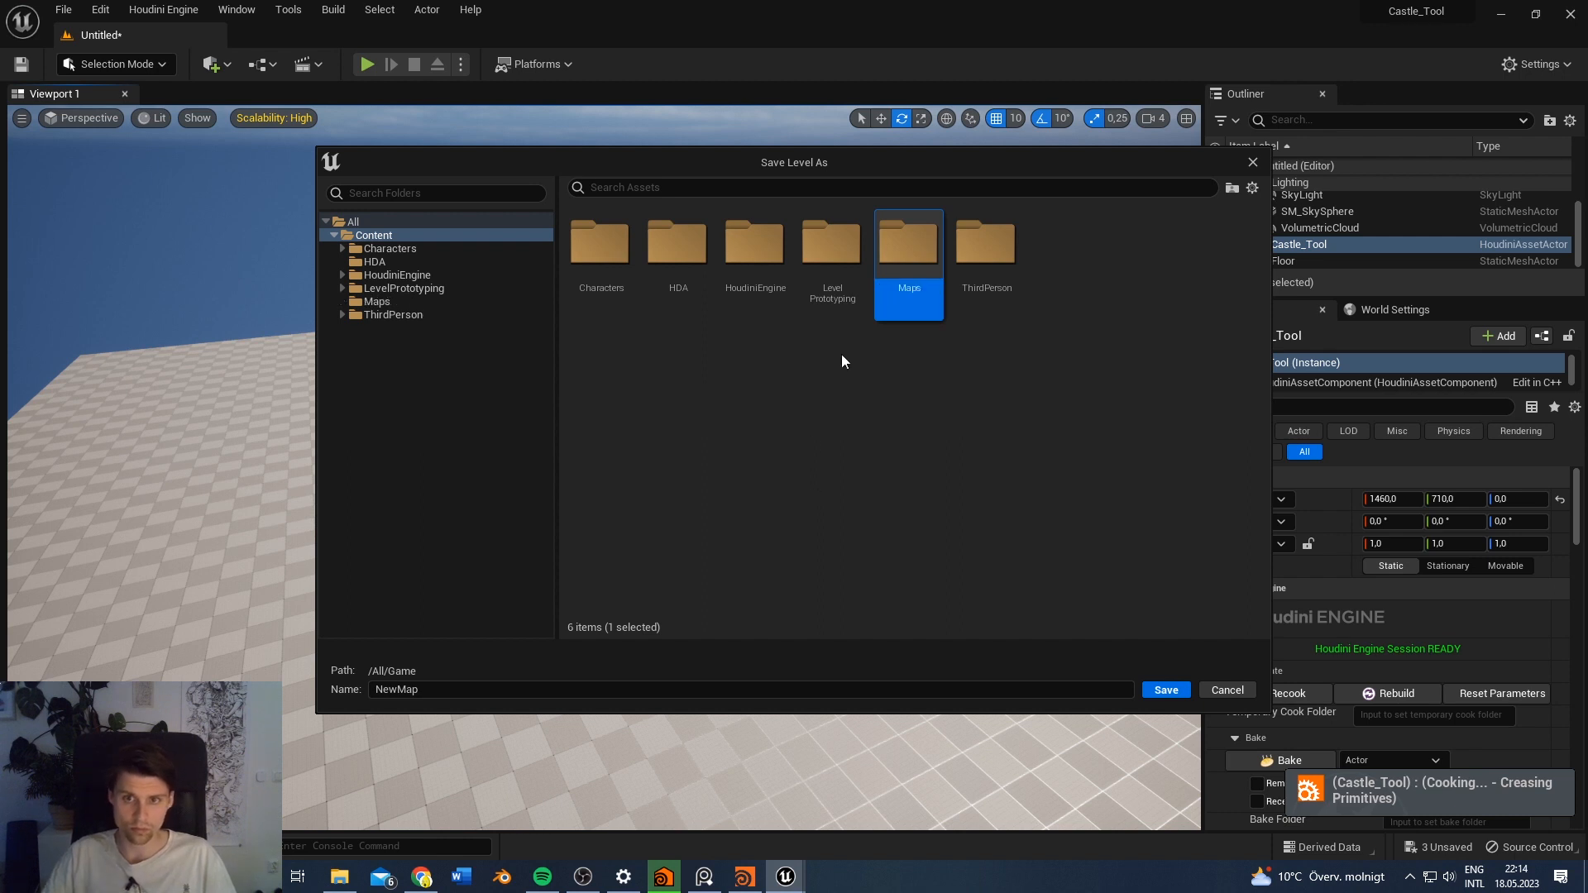
Step: Save the level as Test in the Maps folder
double_click(908, 263)
type("Test_Leve")
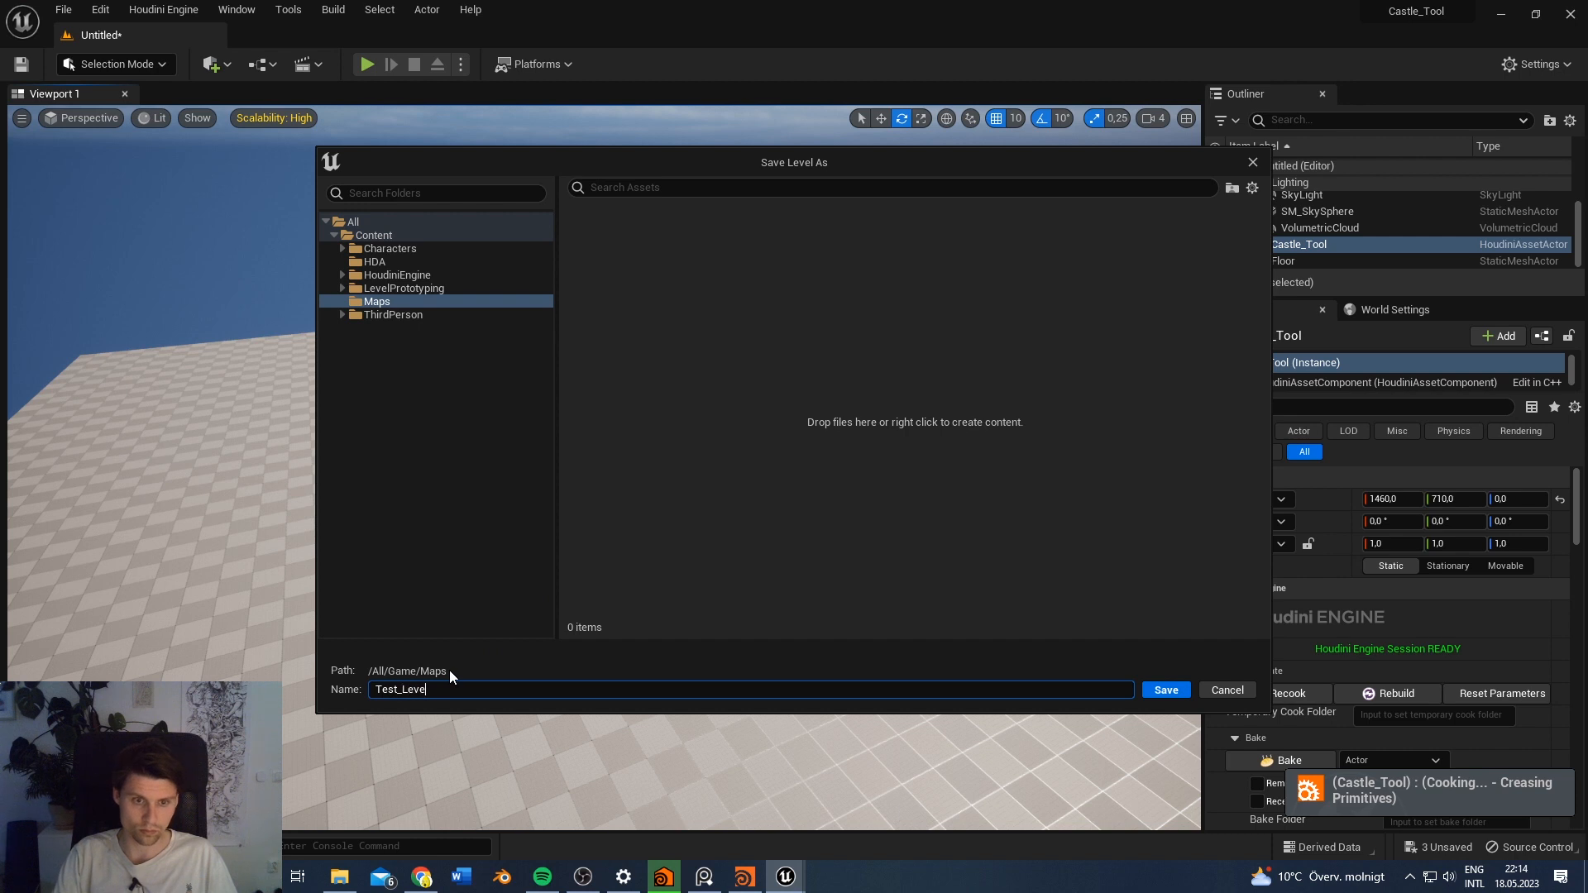
key("BackSpace")
key("BackSpace")
key("BackSpace")
key("BackSpace")
key("BackSpace")
key("BackSpace")
key("BackSpace")
key("BackSpace")
key("BackSpace")
type("st")
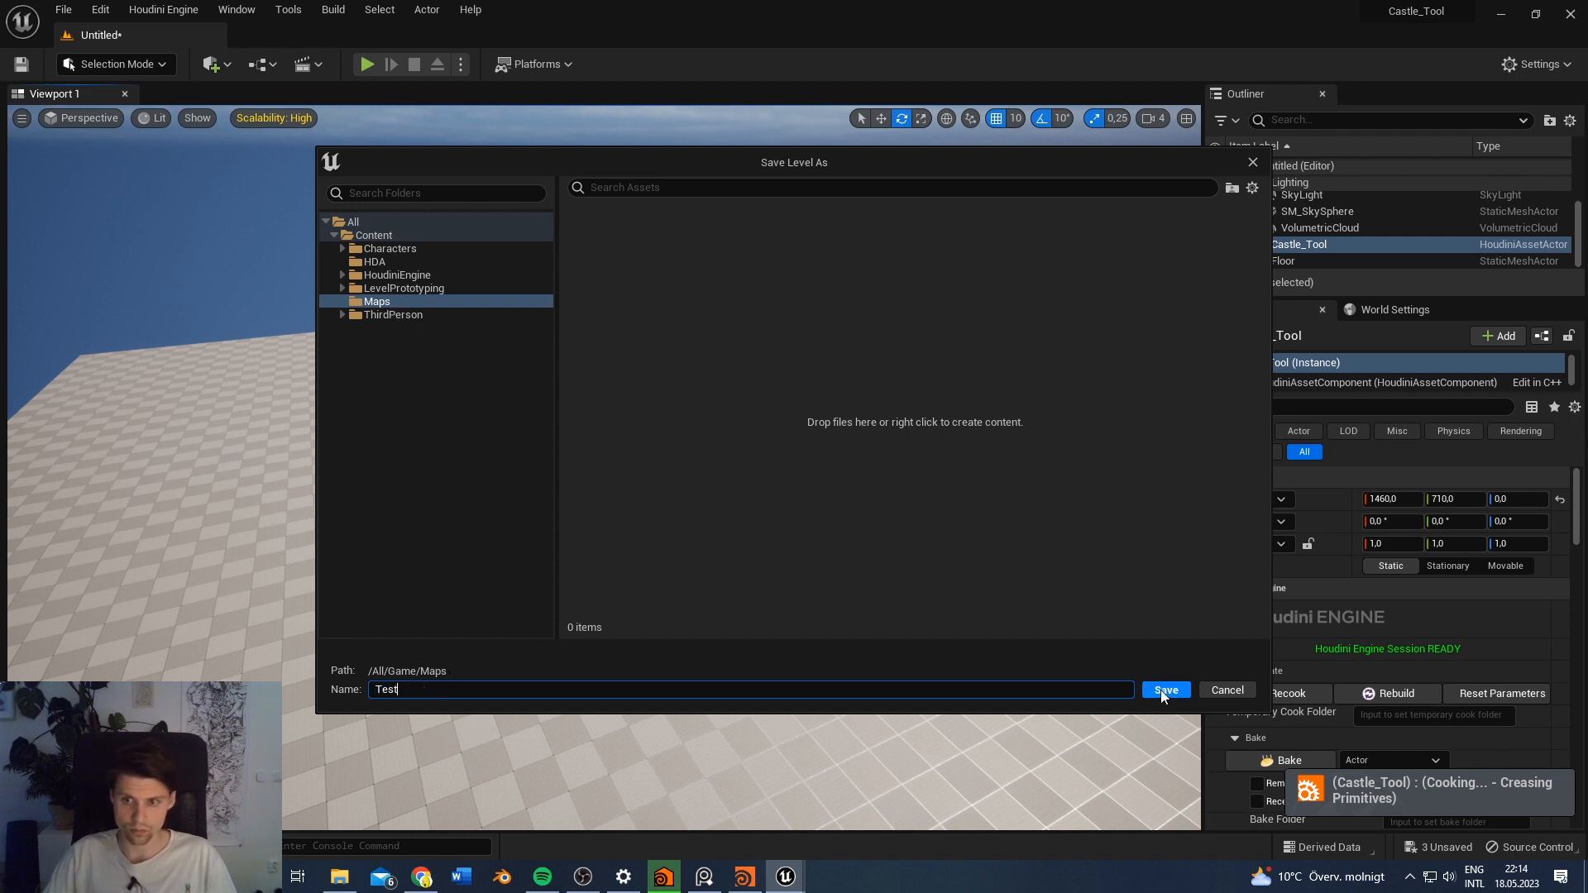
left_click(1167, 690)
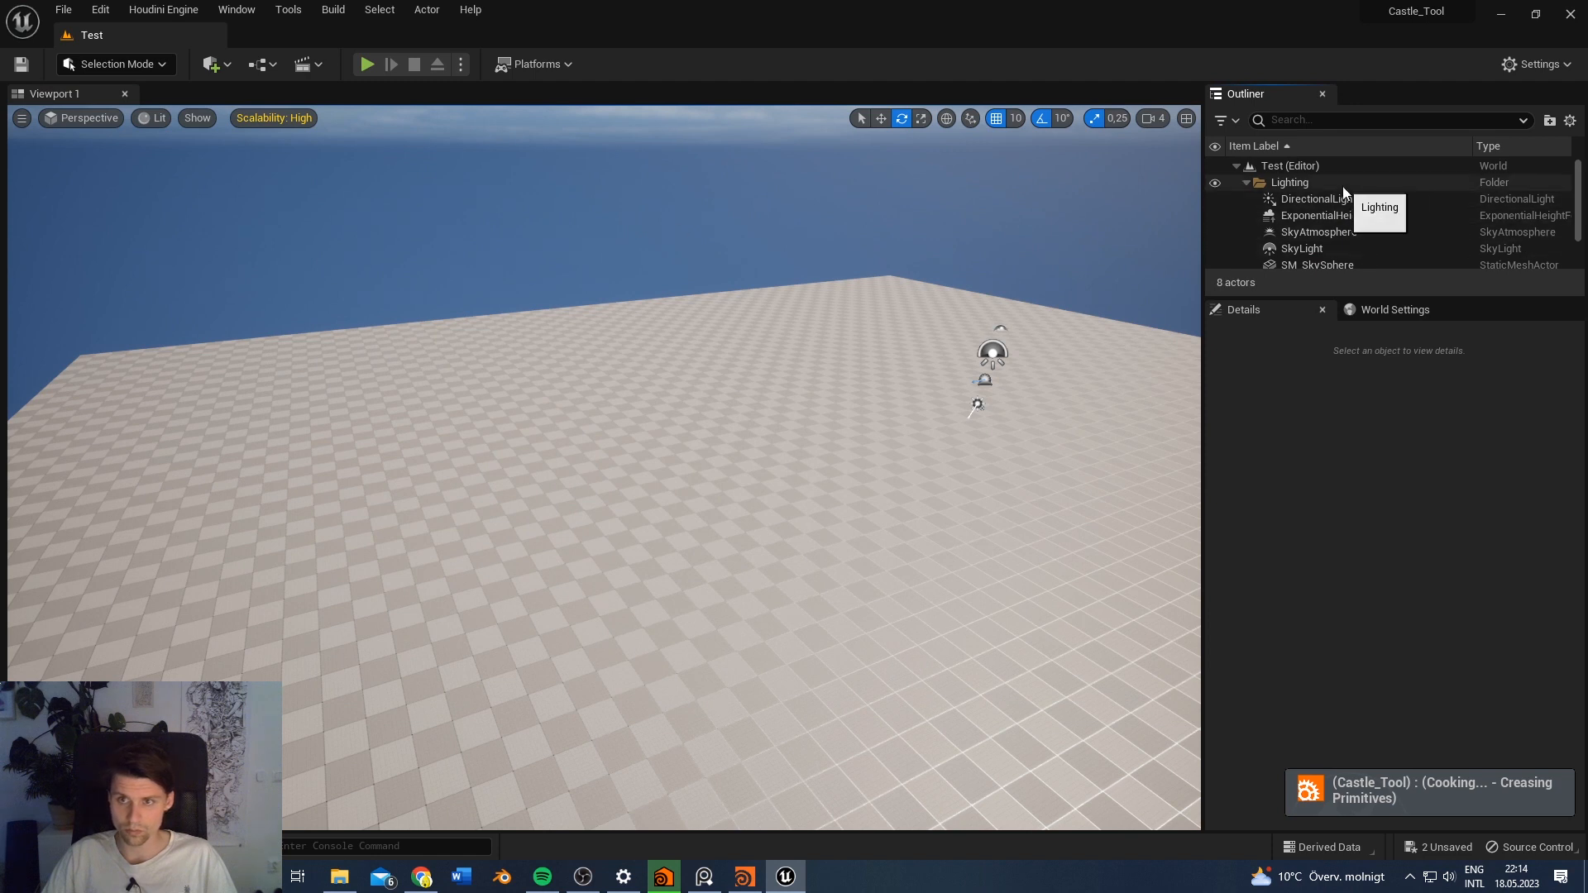
Step: Select the Castle_Tool actor in the Test level, focus the view on it and show its window parameters
scroll(1323, 185, "down", 2)
double_click(1299, 244)
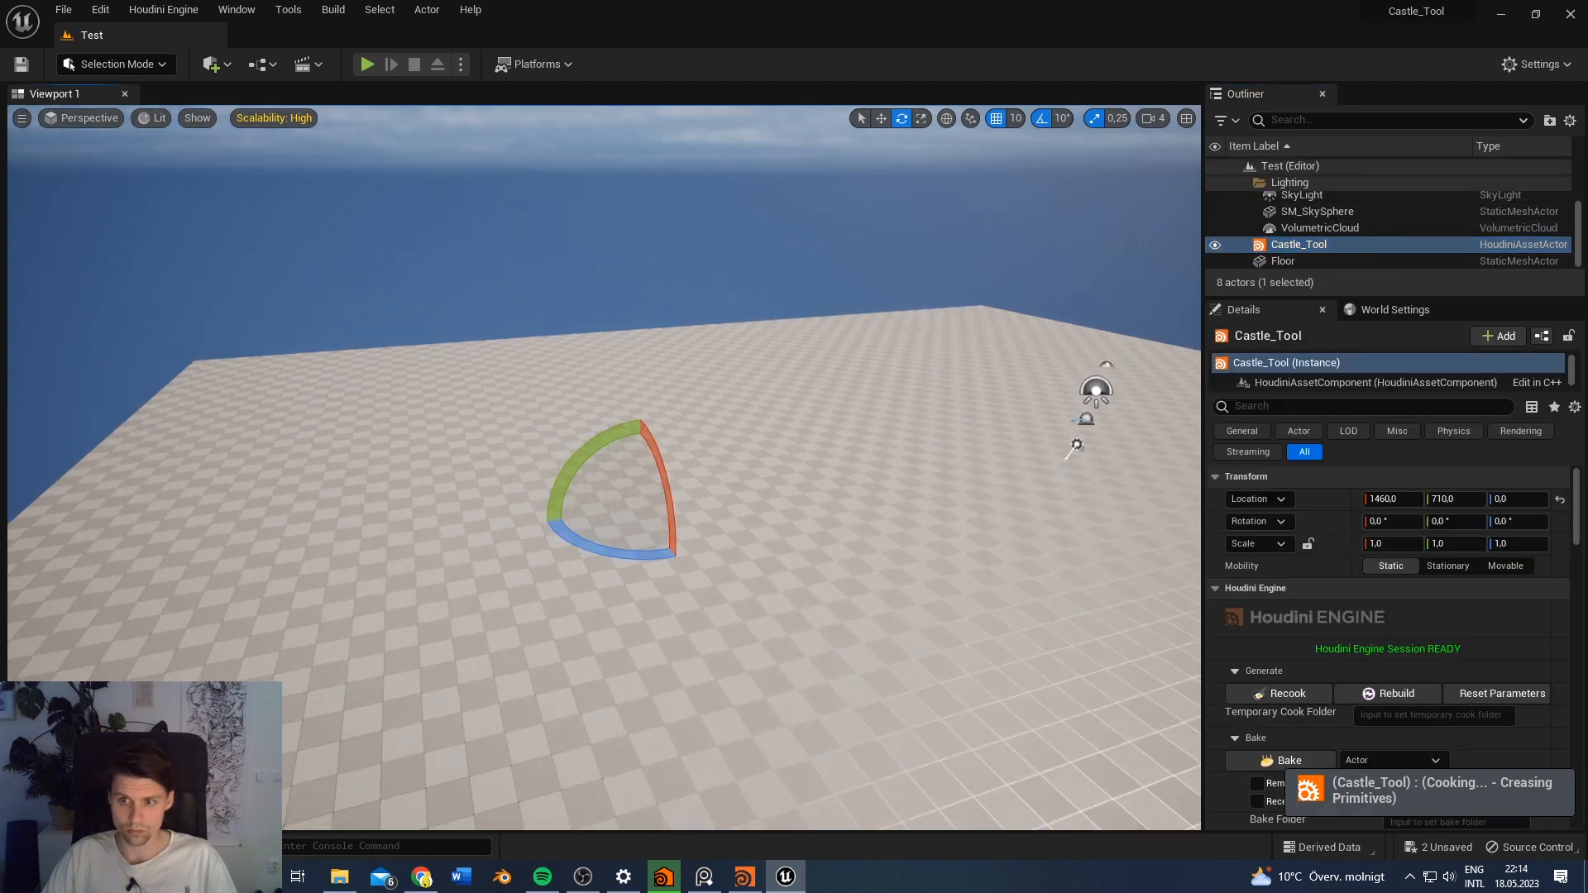
left_click_drag(1579, 542, 1582, 648)
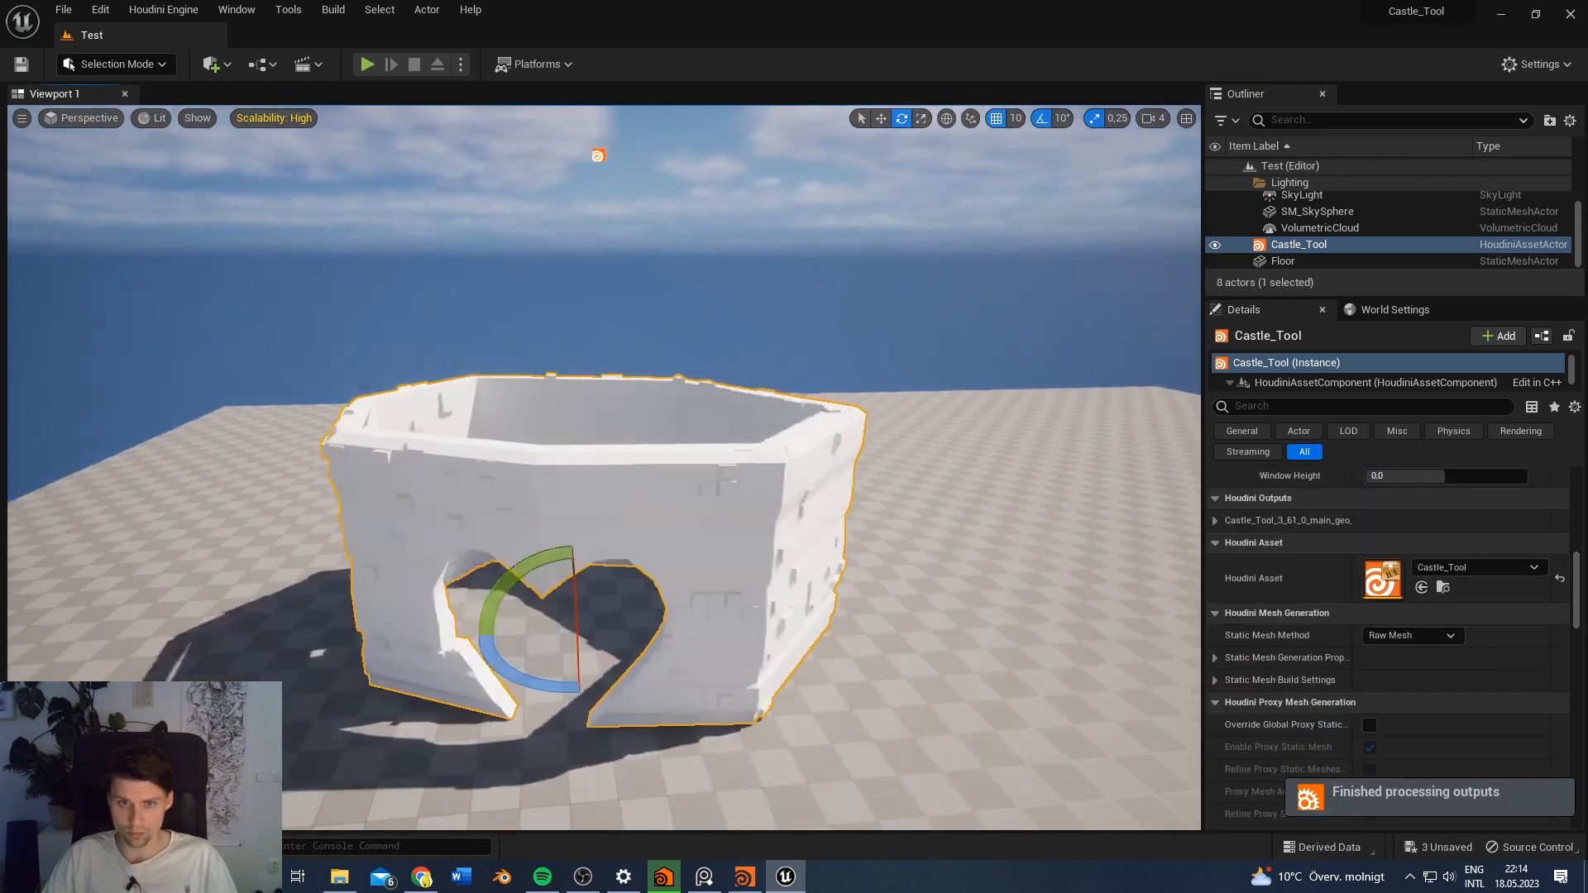
Step: Play the Test level in the editor and run the character through the heart-shaped entrance into the castle
right_click_drag(604, 467, 800, 527)
left_click_drag(1577, 570, 1583, 663)
right_click_drag(951, 463, 744, 455)
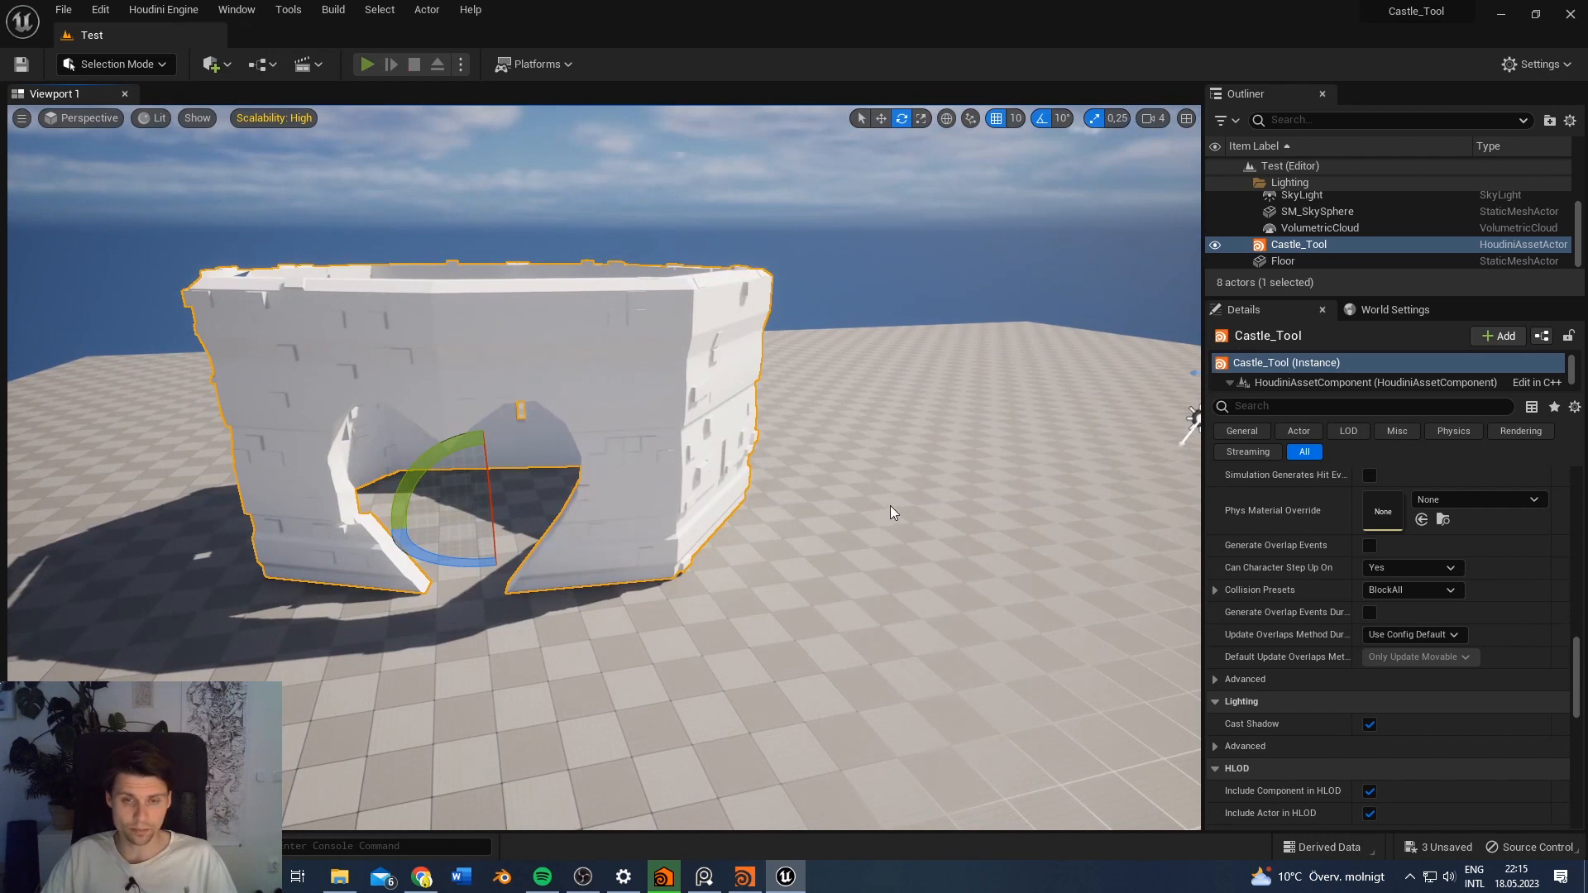
key("alt+p")
key("w")
key("space")
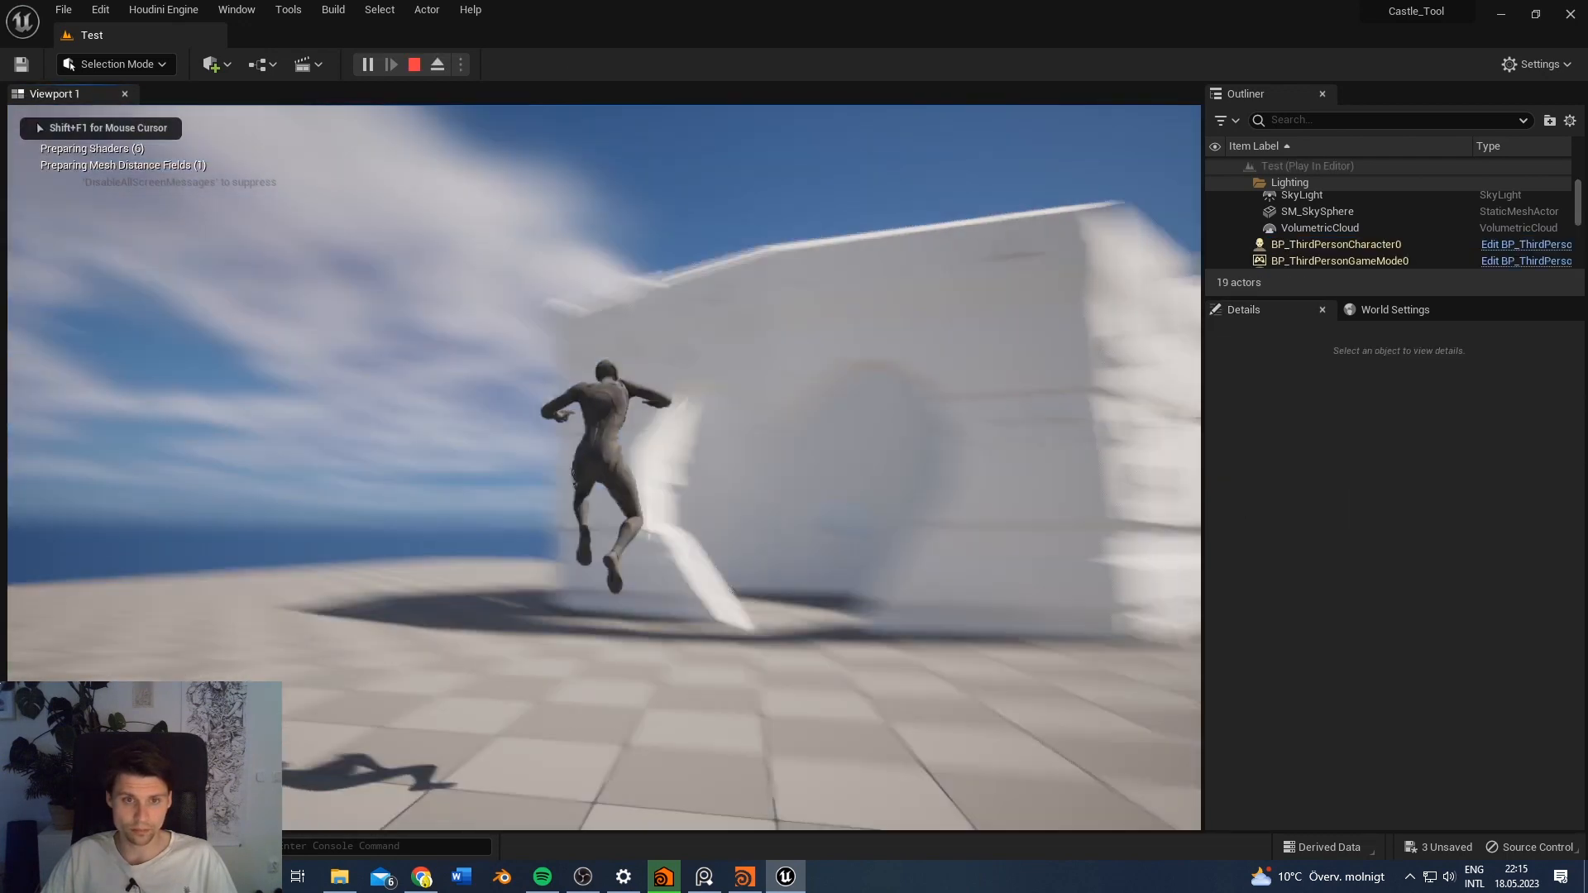
key("w")
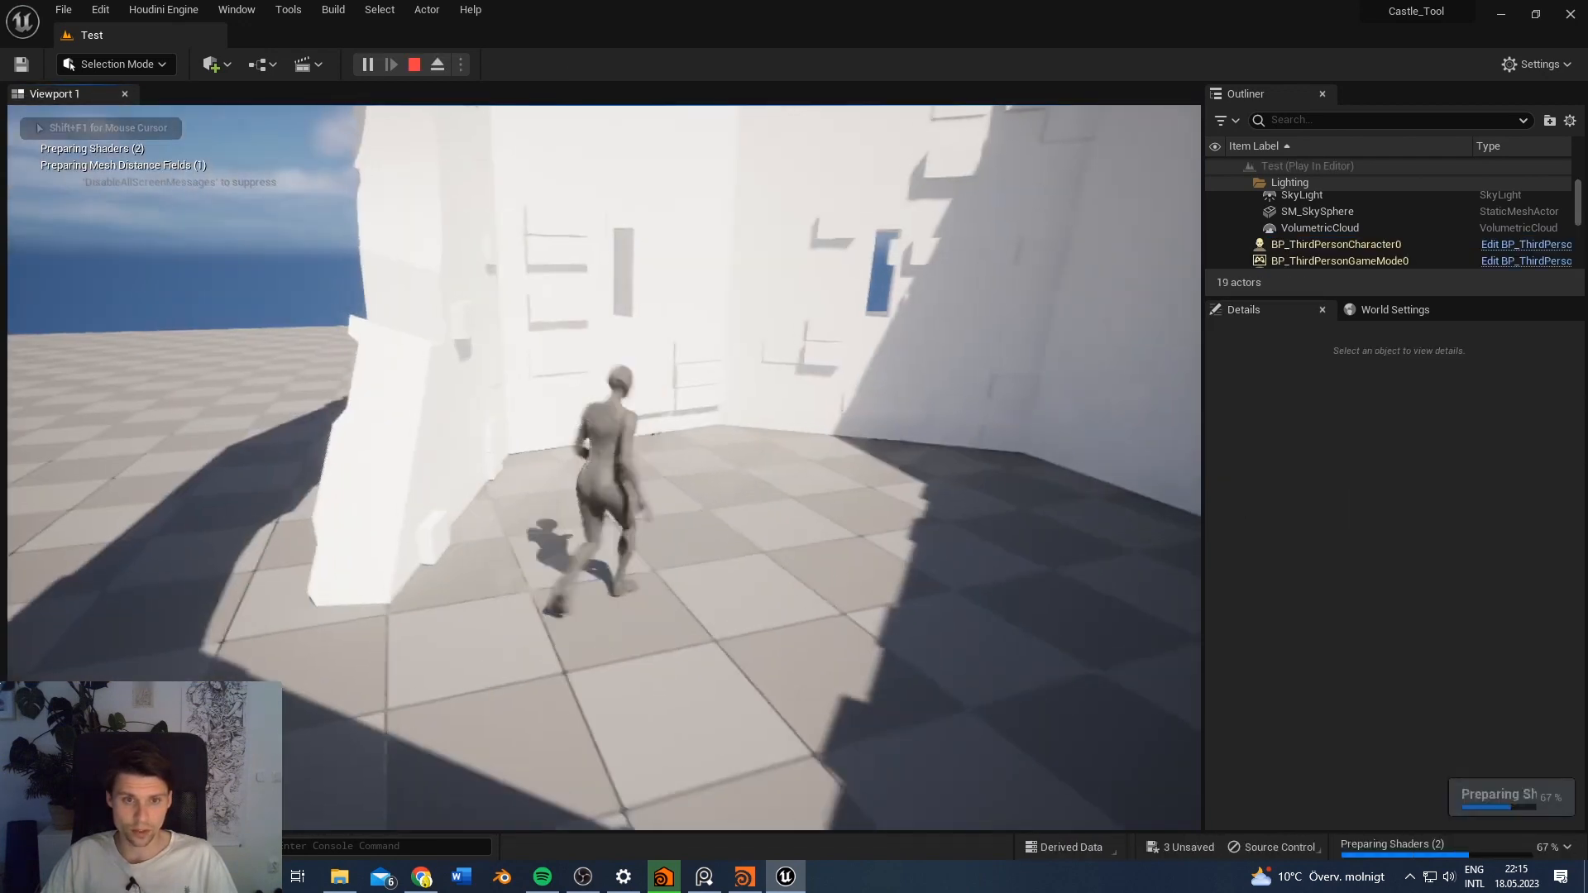
key("space")
key("w")
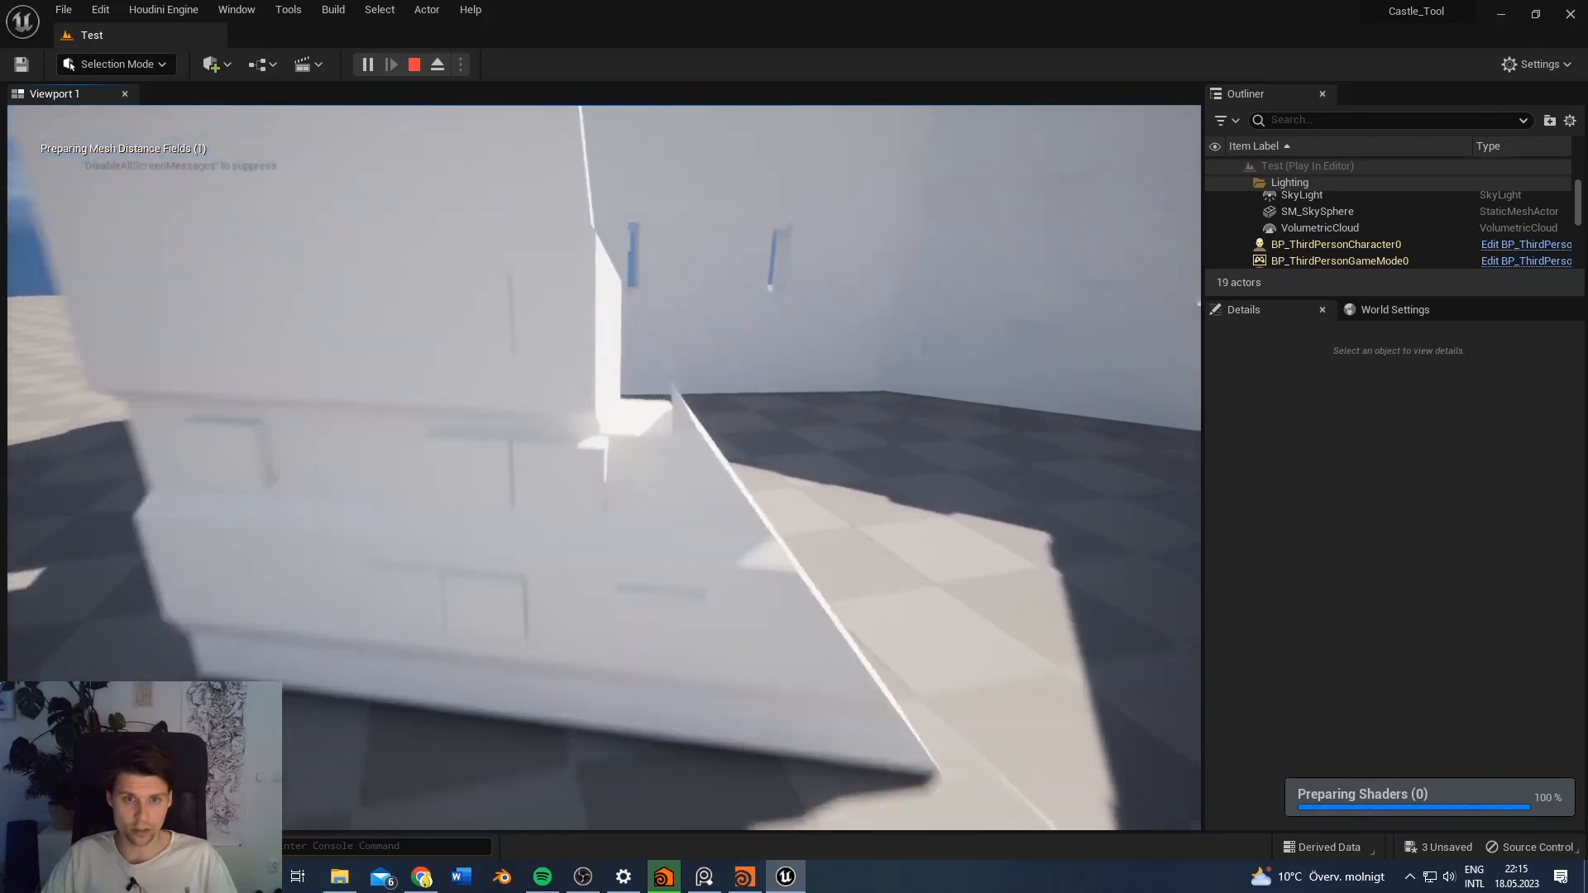
Step: Run and jump the character around the castle's outer walls to judge the model's scale and collision
key("space")
key("w")
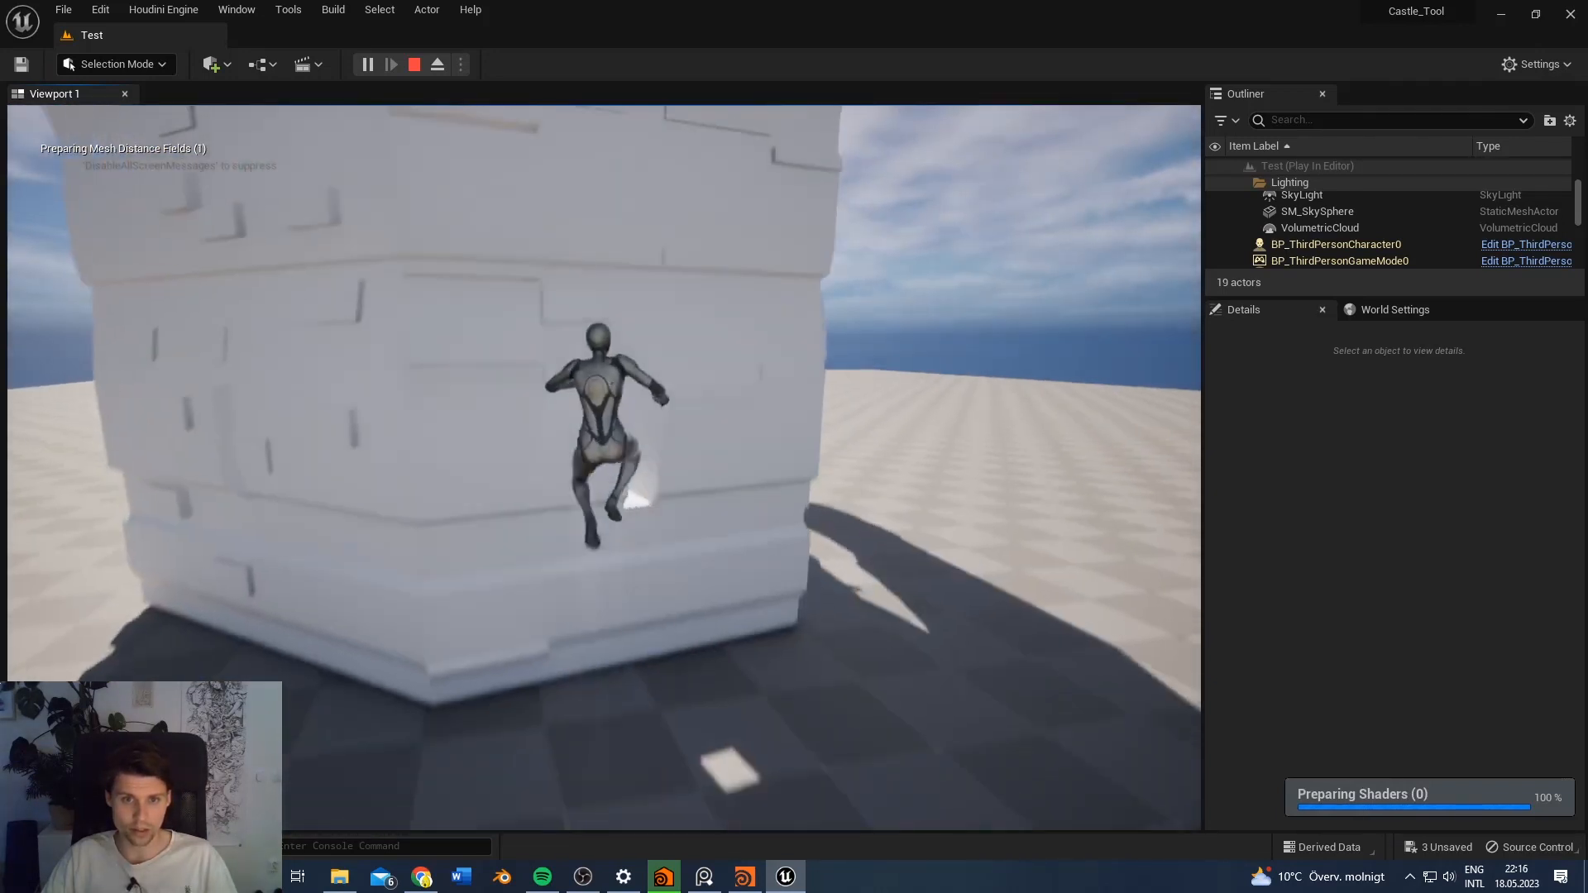
key("d")
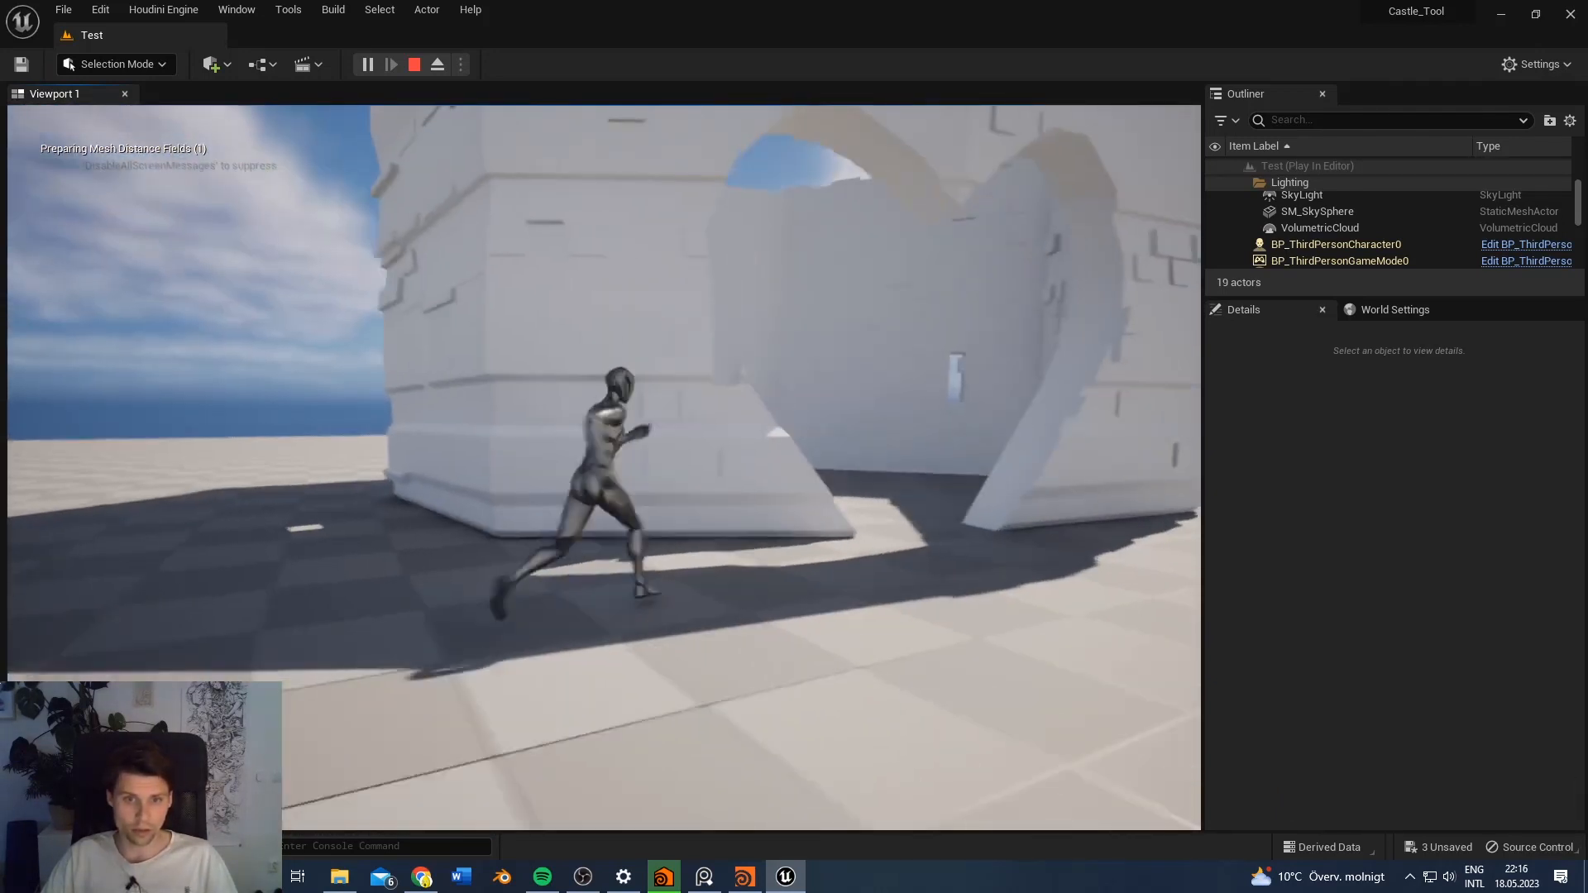
key("w")
key("s")
key("d")
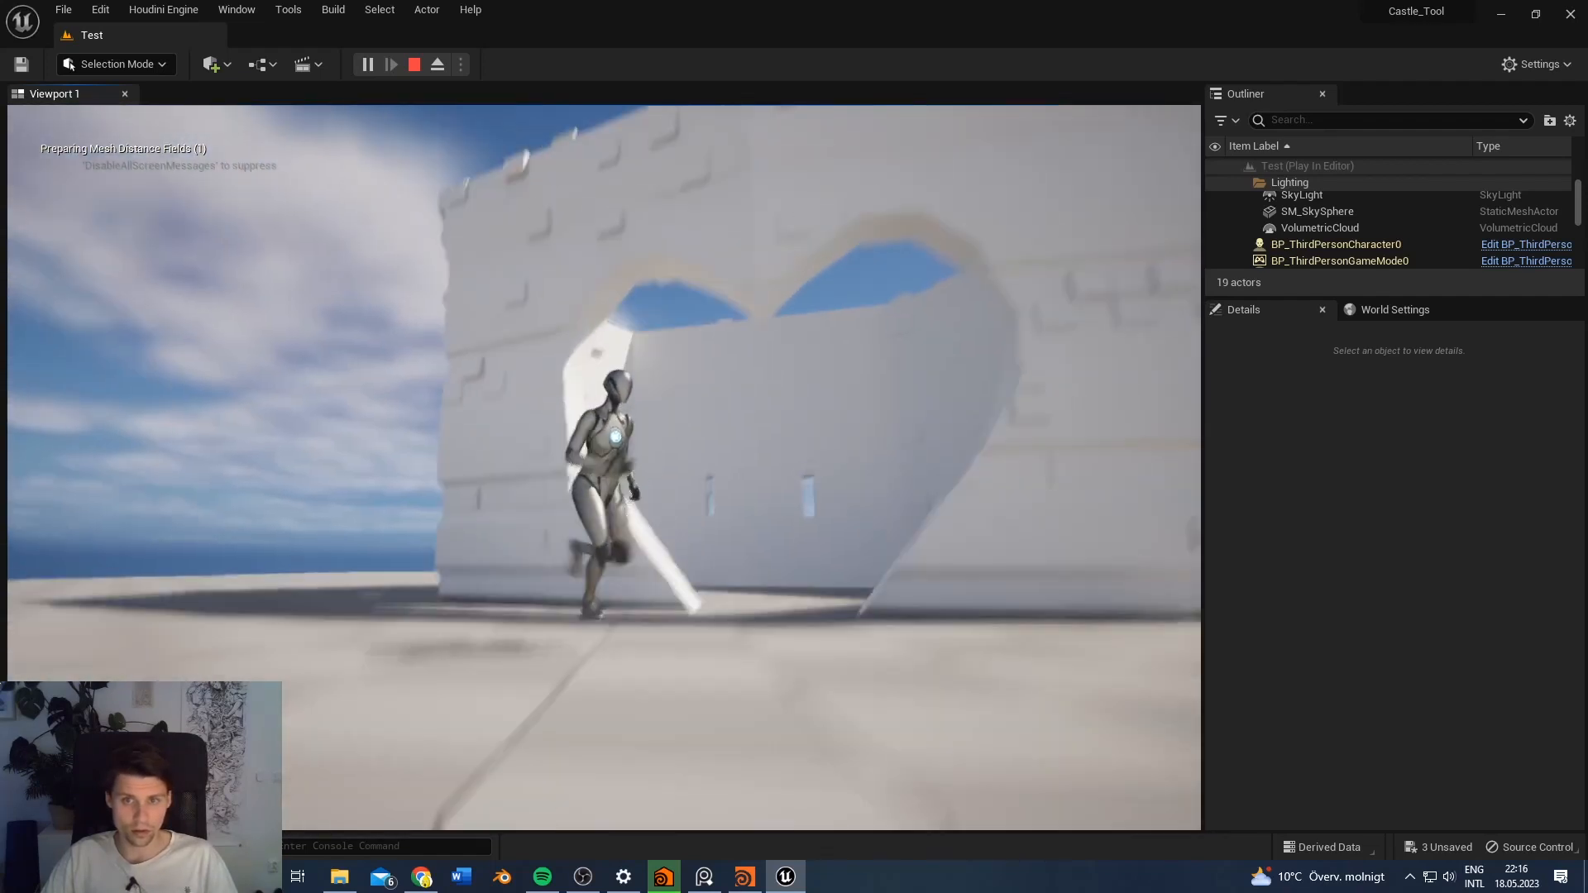
key("space")
key("space")
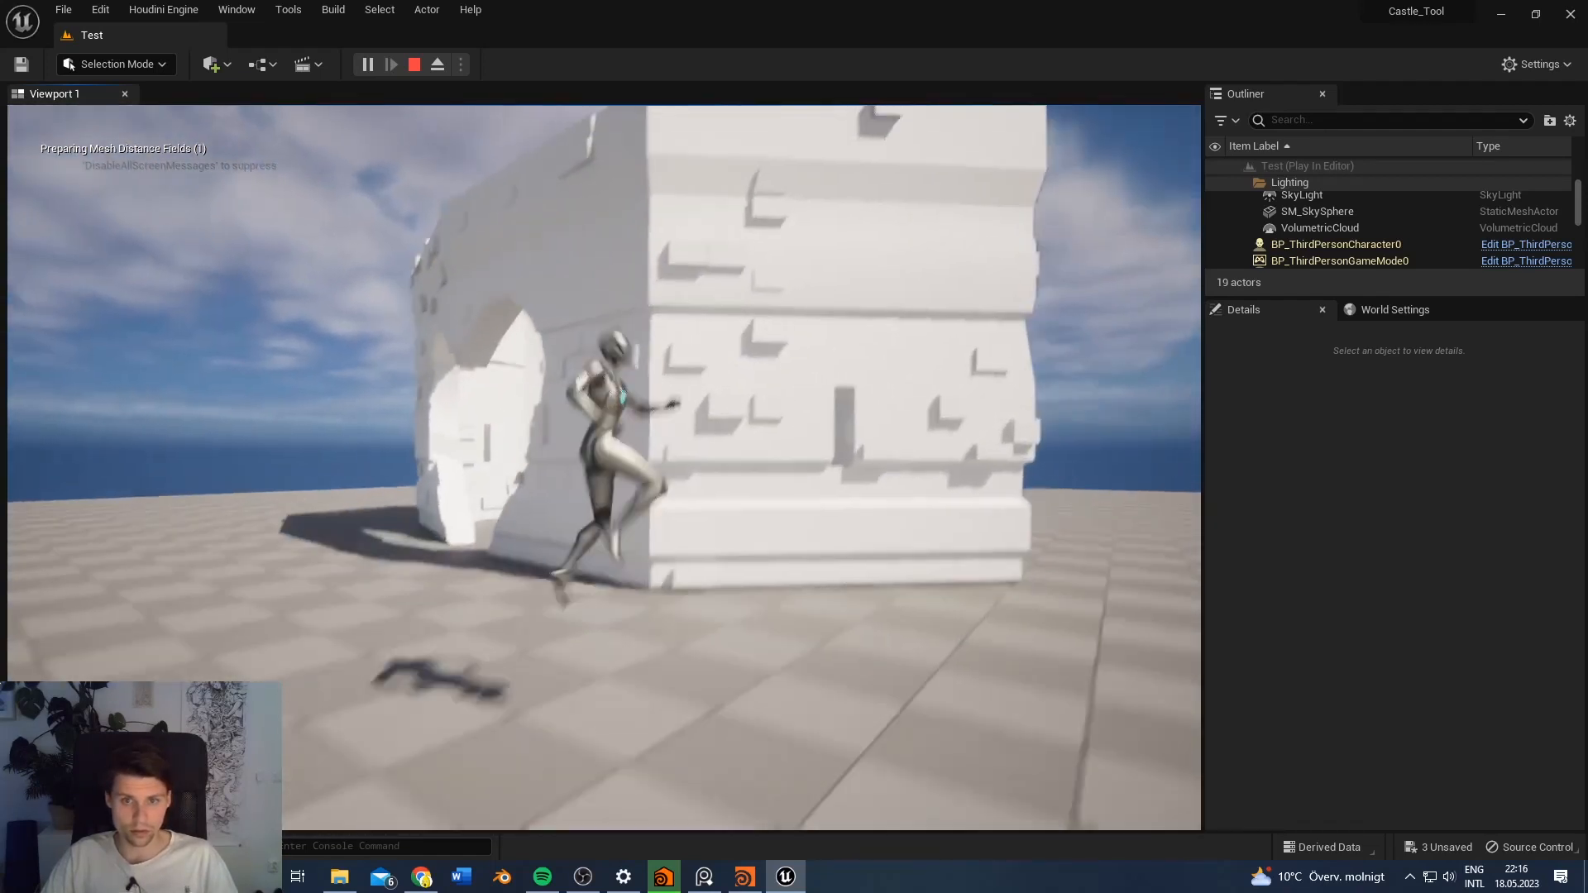
key("space")
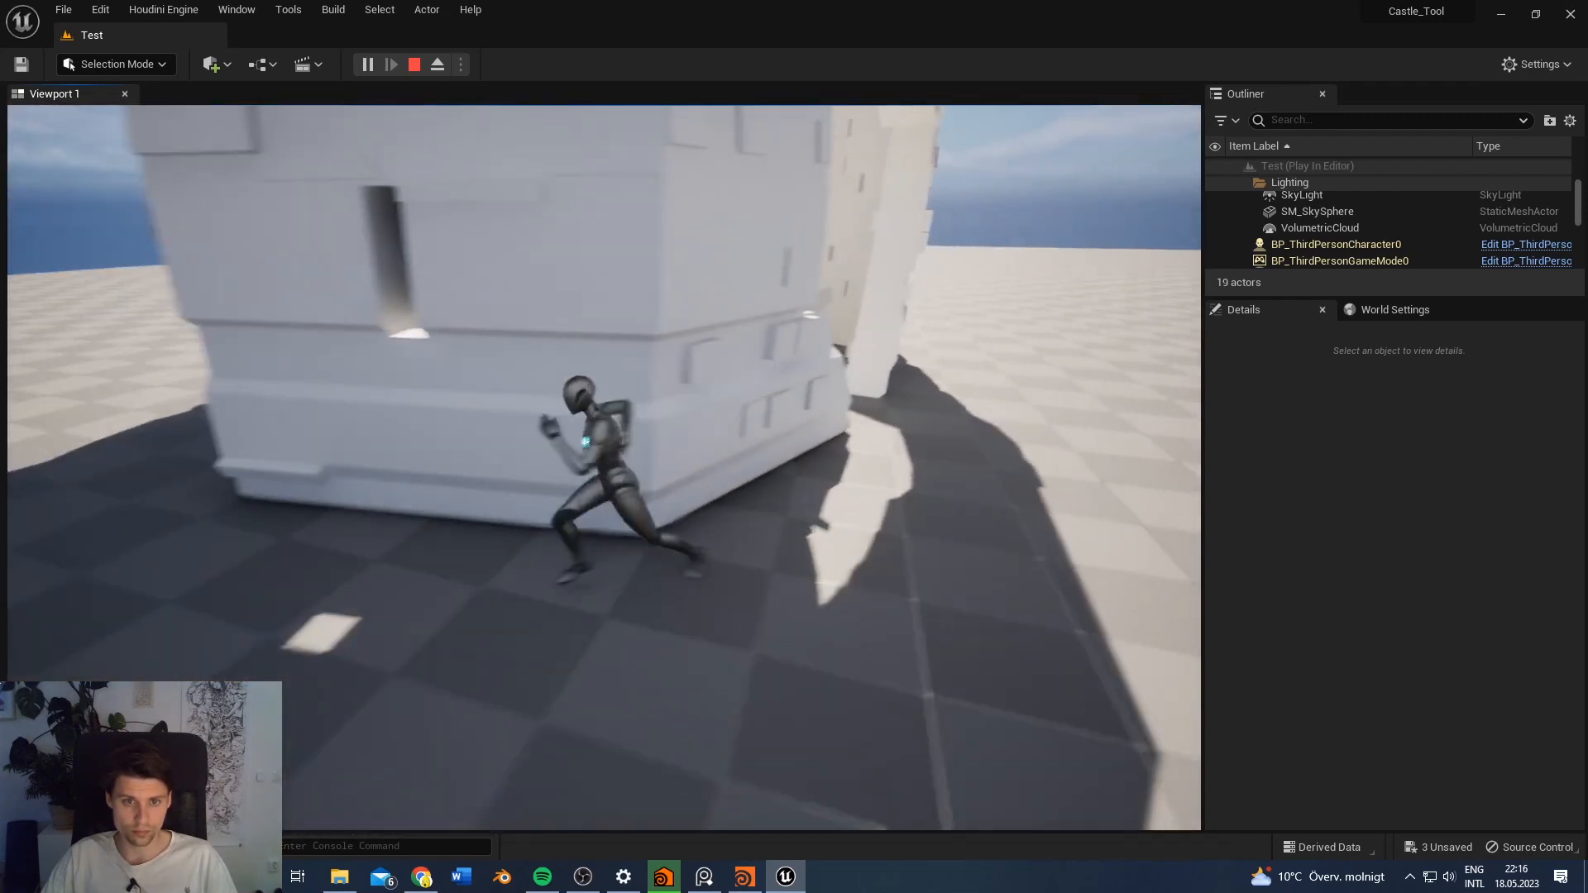
Step: Walk the character through the castle interior and along its outer wall once more, and end the play session
key("d")
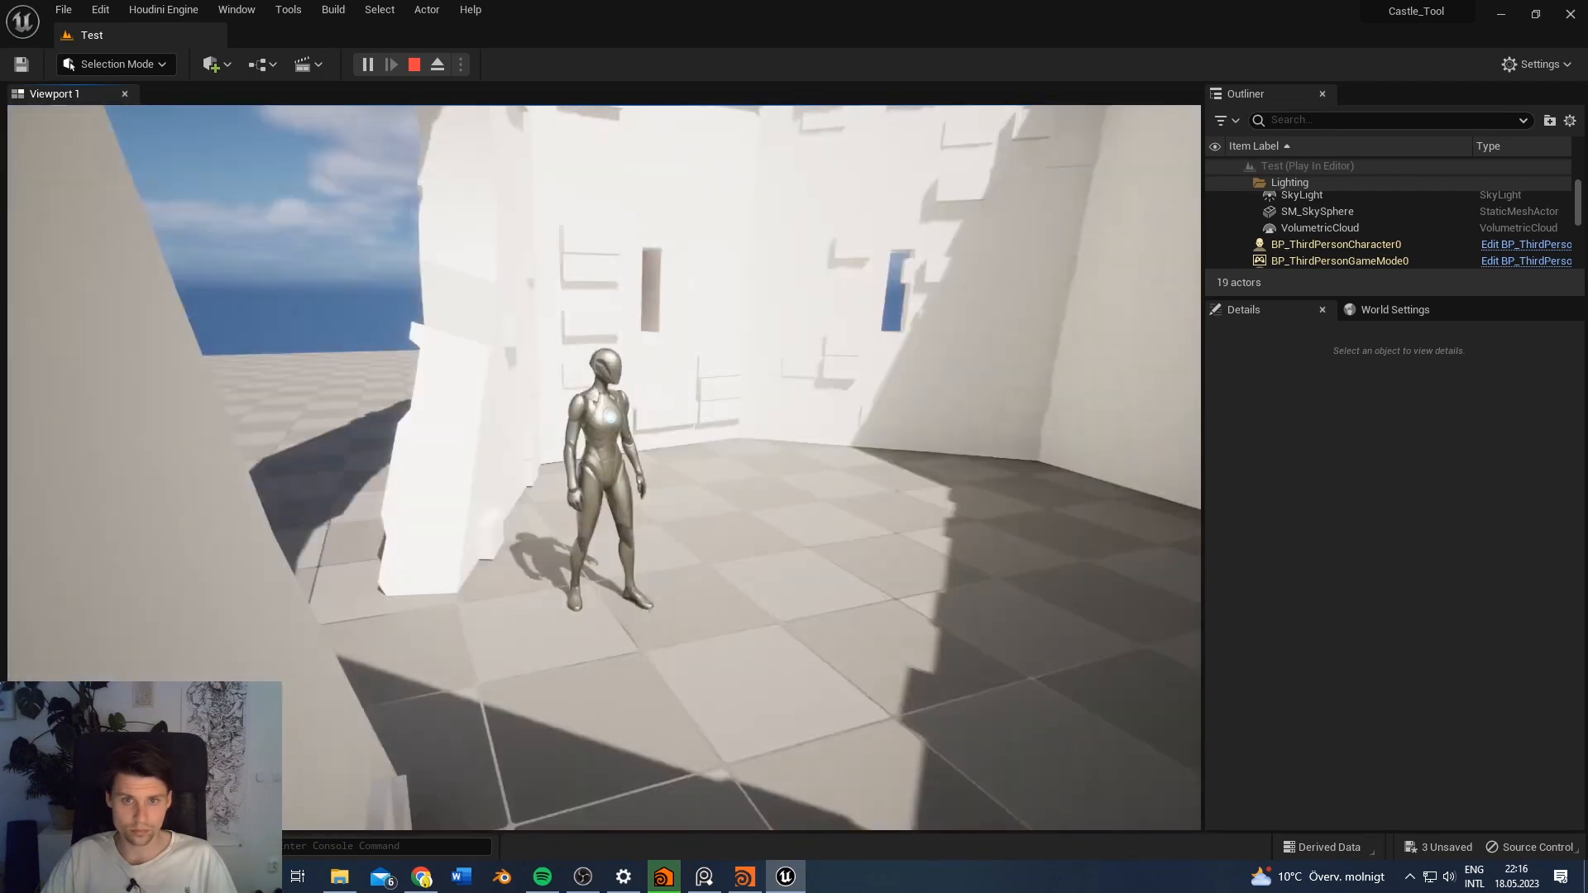
key("a")
key("a")
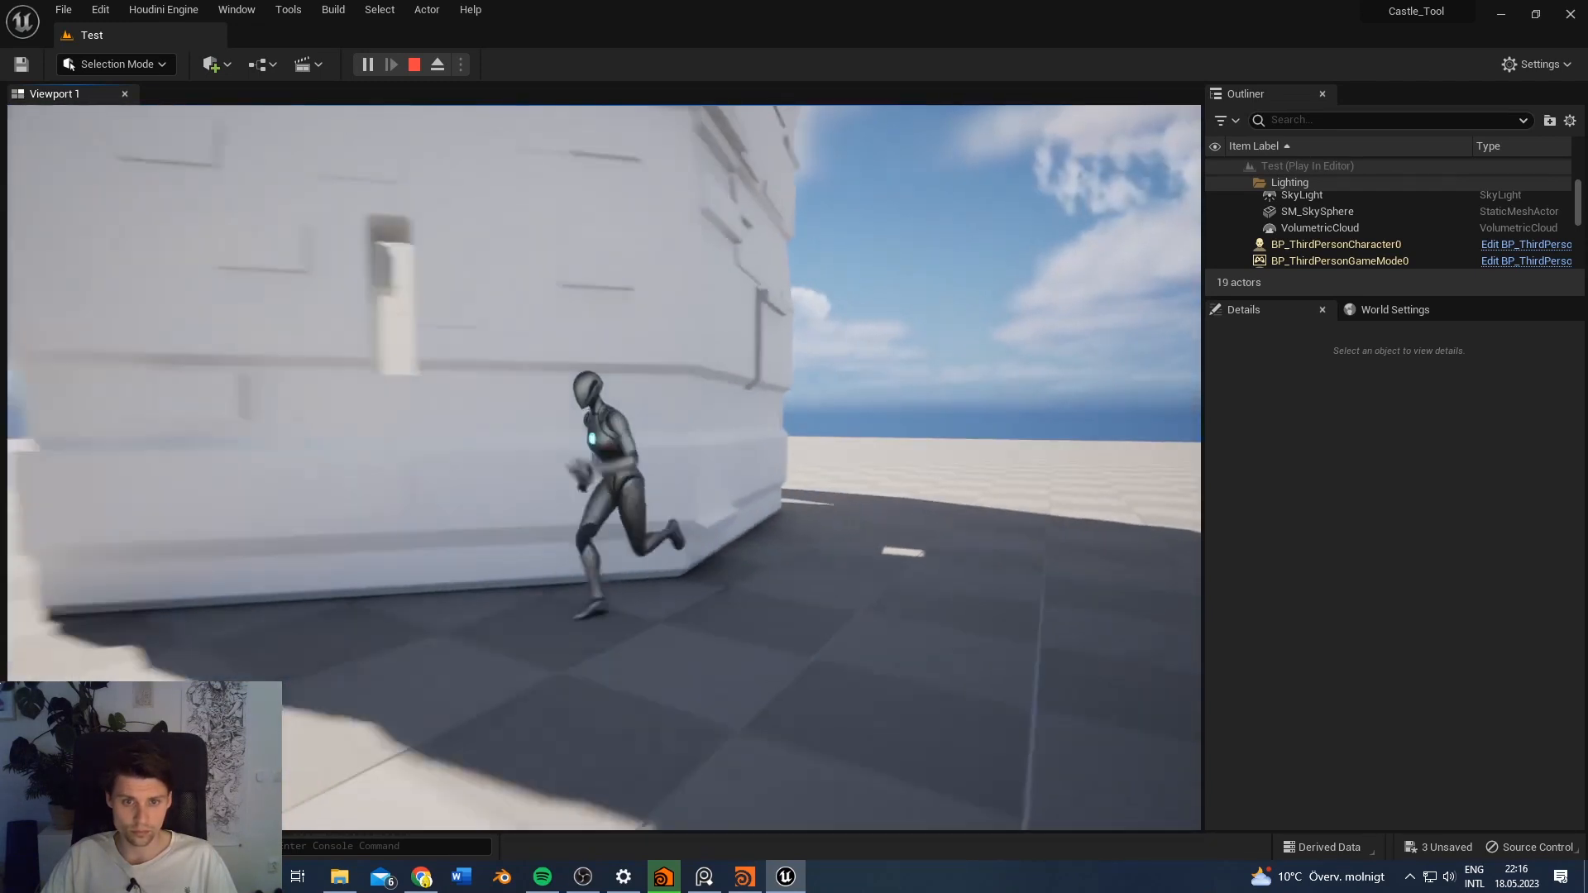
key("Escape")
key("q")
right_click_drag(708, 681, 754, 715)
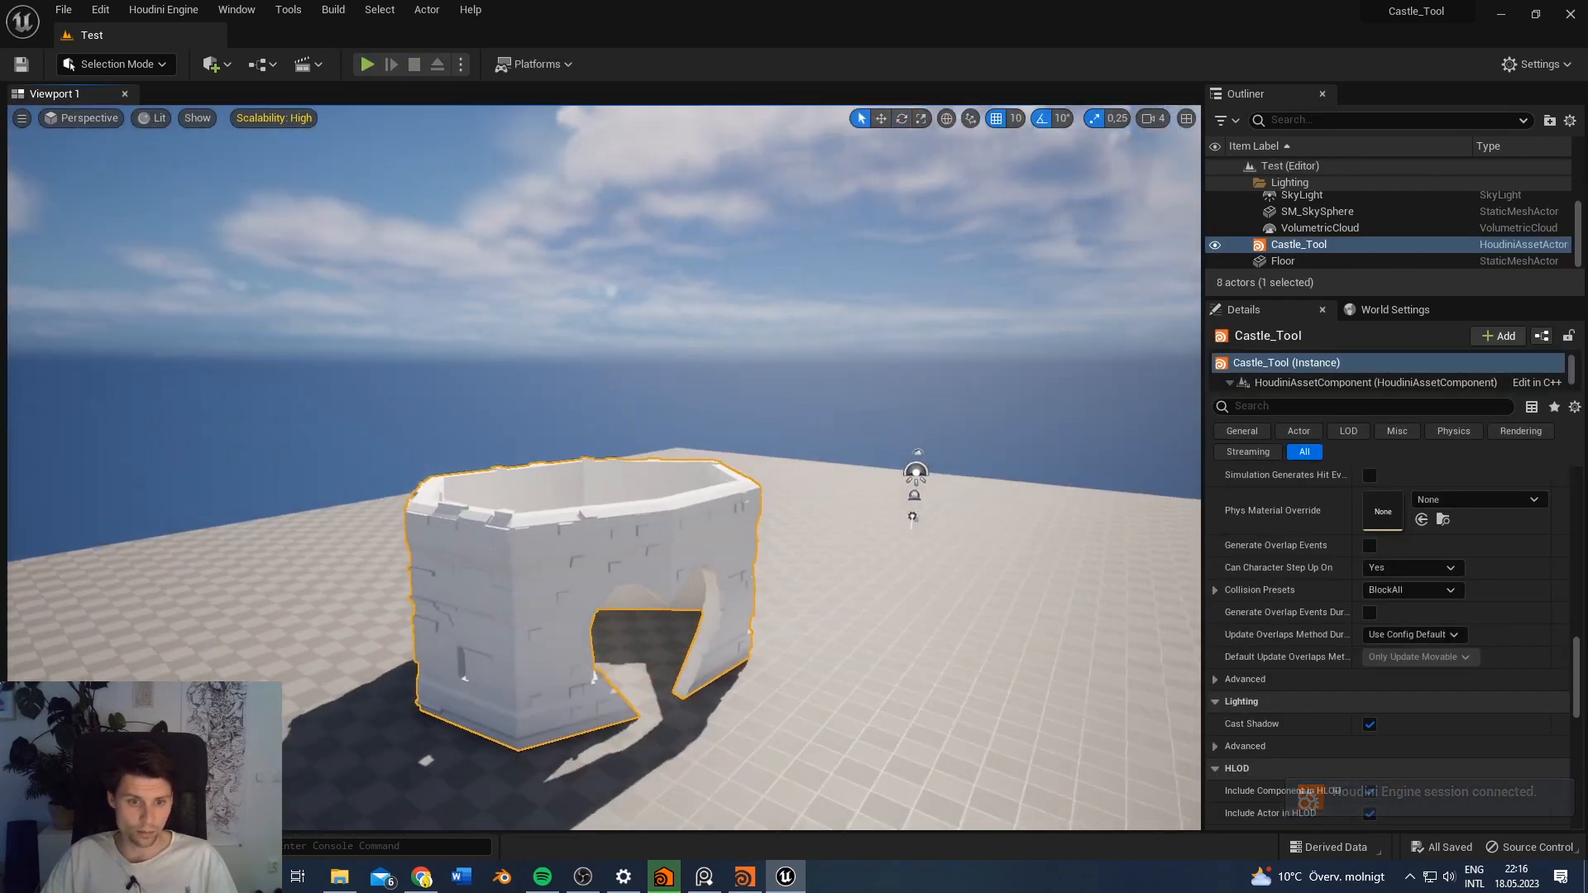
Step: Examine the castle's walls, top rim and heart-shaped entrance from several sides and distances in the editor viewport
scroll(707, 681, "up", 4)
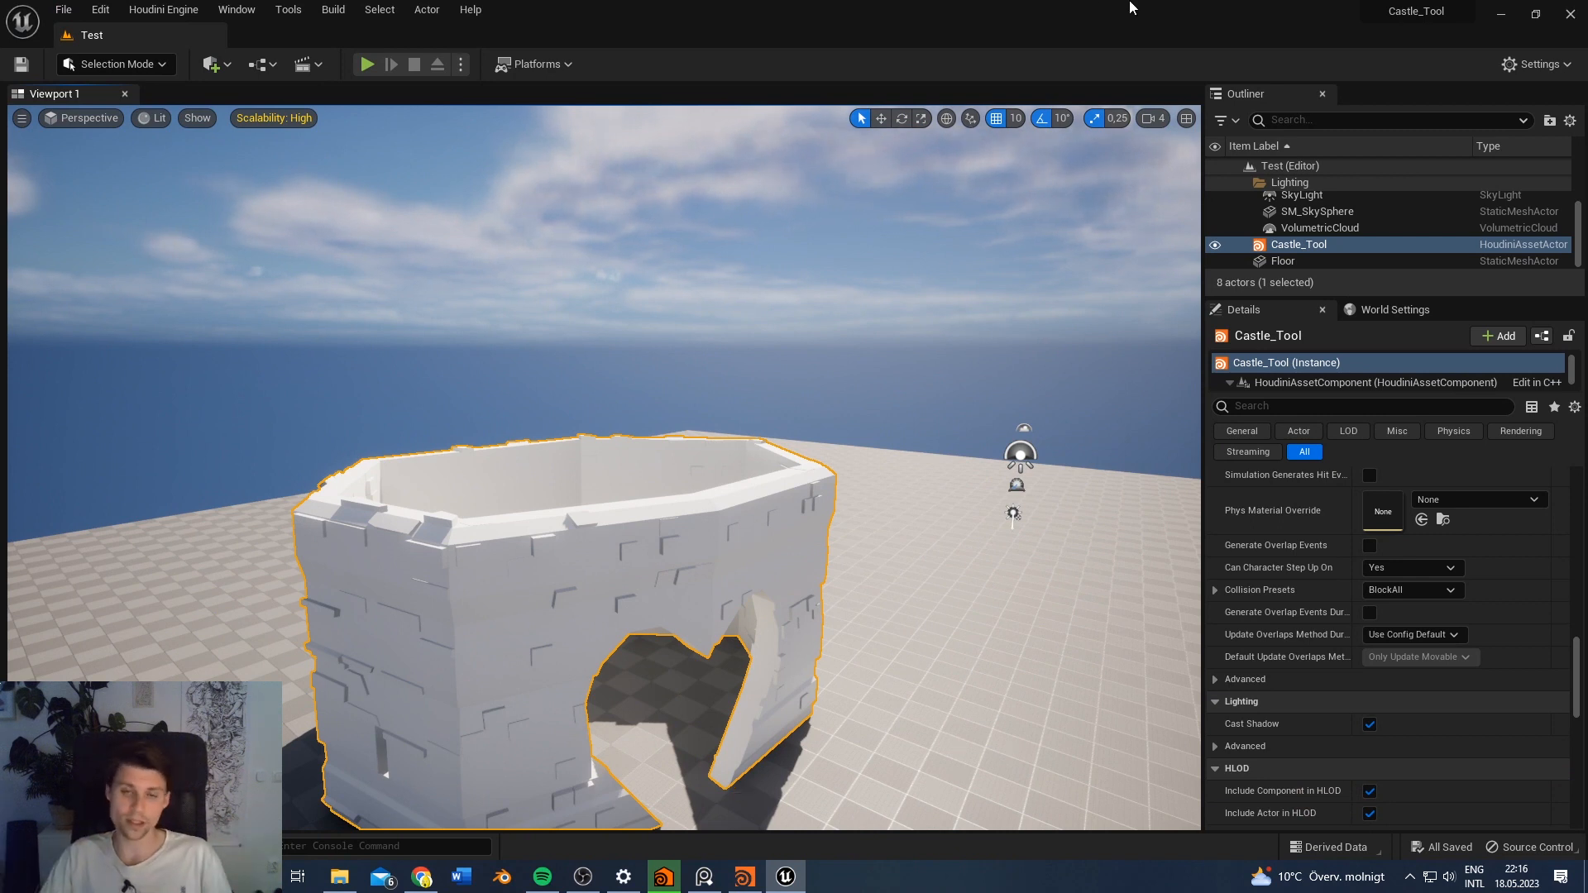
right_click_drag(684, 486, 718, 451)
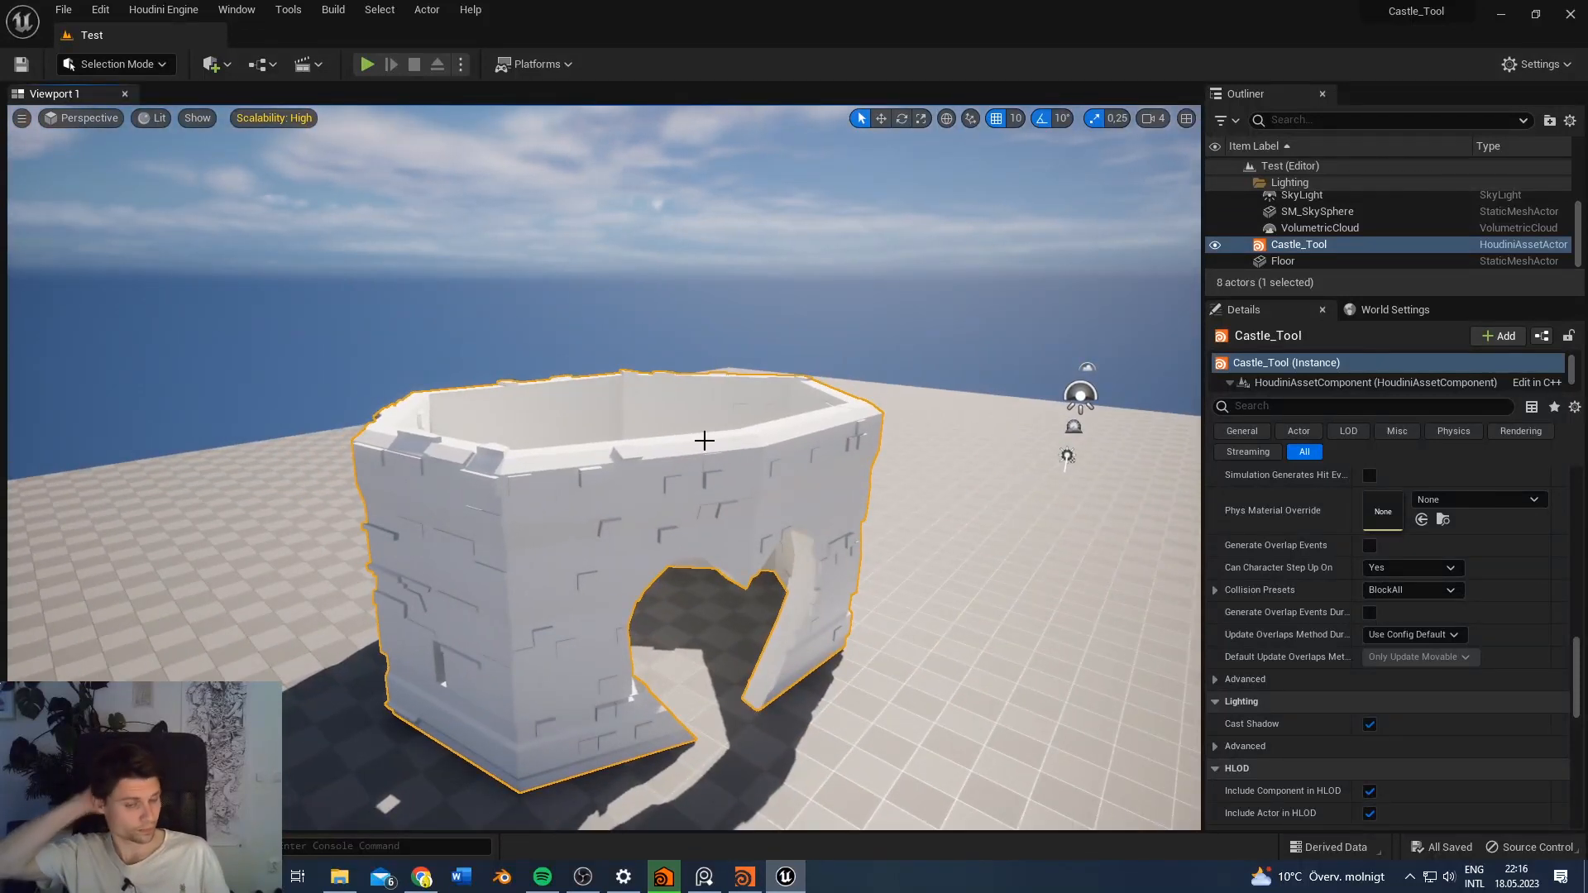
right_click_drag(746, 543, 670, 468)
key("s")
key("e")
key("w")
key("e")
left_click(861, 383)
key("d")
key("w")
key("d")
mouse_move(748, 430)
right_mouse_down()
mouse_move(670, 427)
mouse_move(749, 431)
right_mouse_up()
key("s")
key("d")
key("a")
right_click_drag(690, 476, 710, 440)
key("w")
key("w")
key("d")
key("s")
key("q")
key("w")
key("a")
key("d")
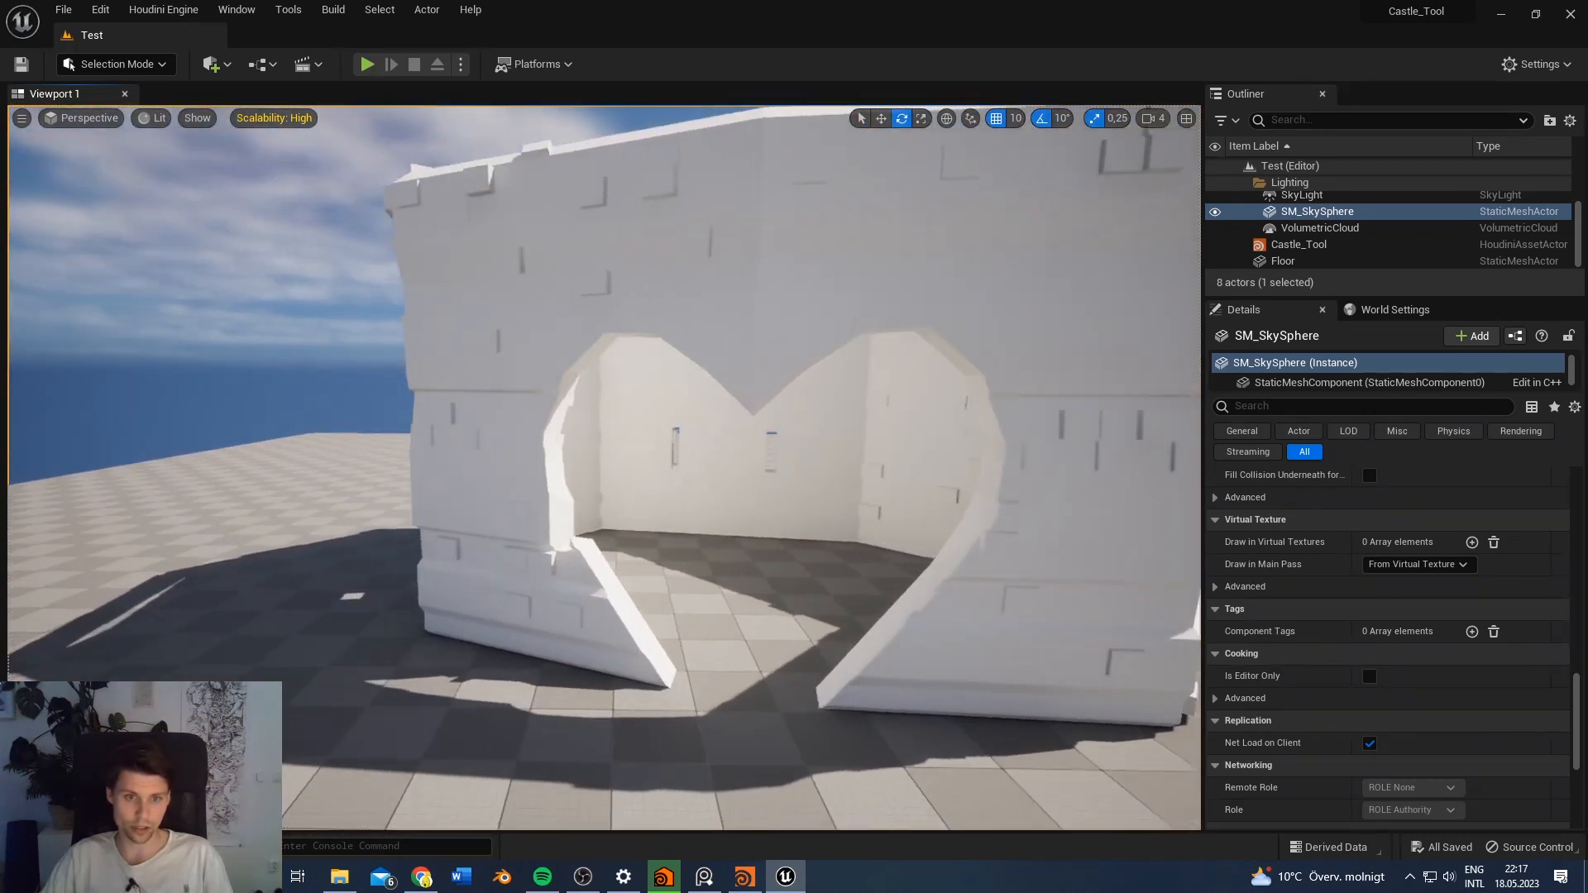
right_click_drag(517, 686, 356, 806)
right_click_drag(659, 429, 546, 438)
key("w")
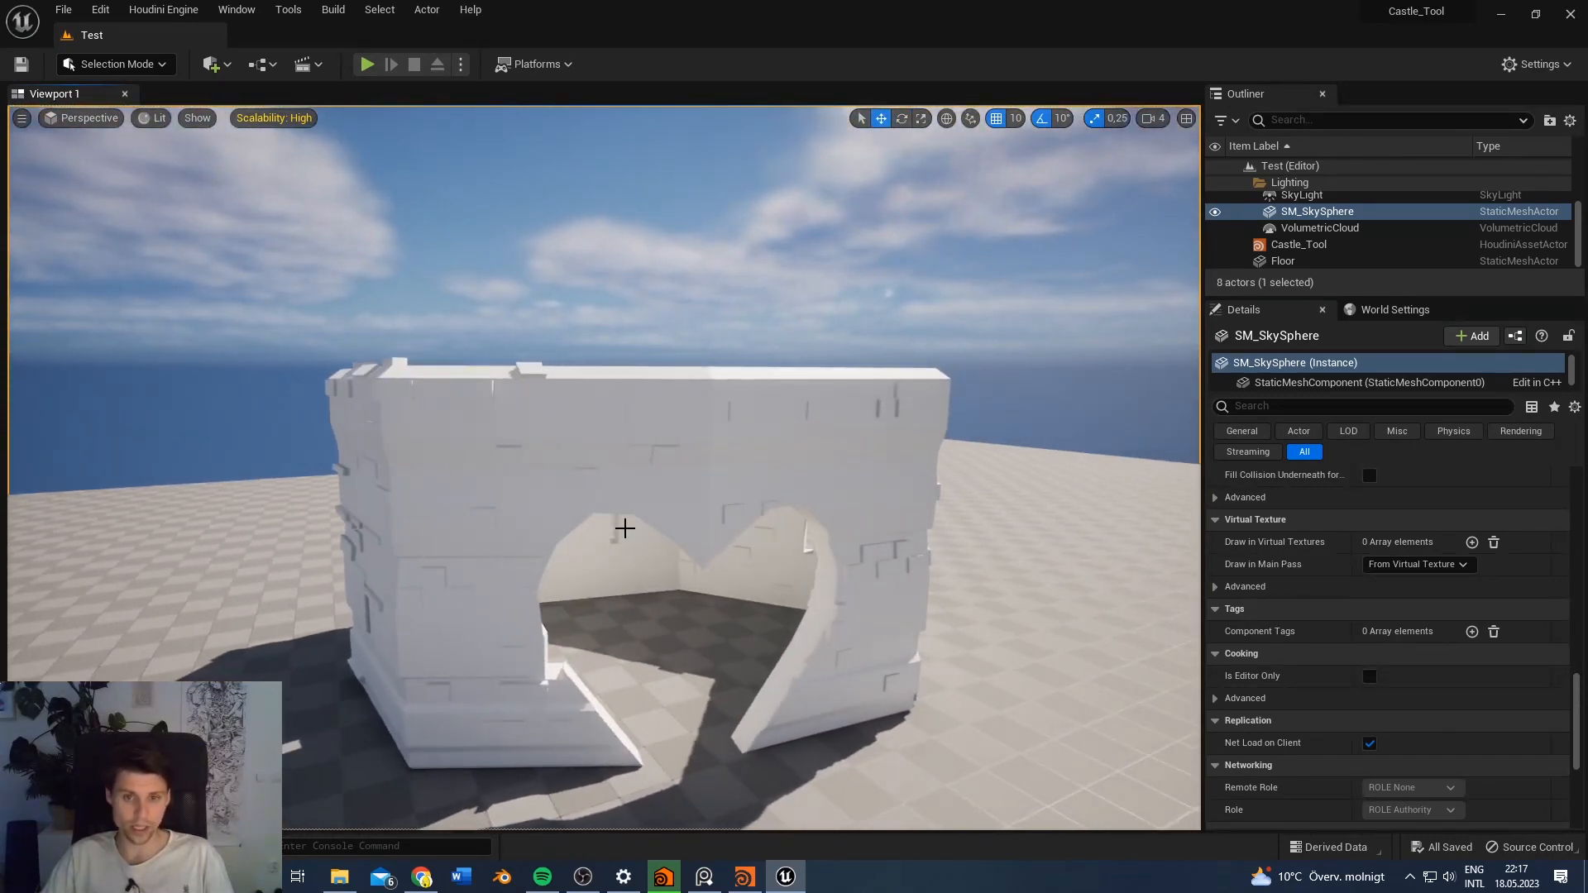